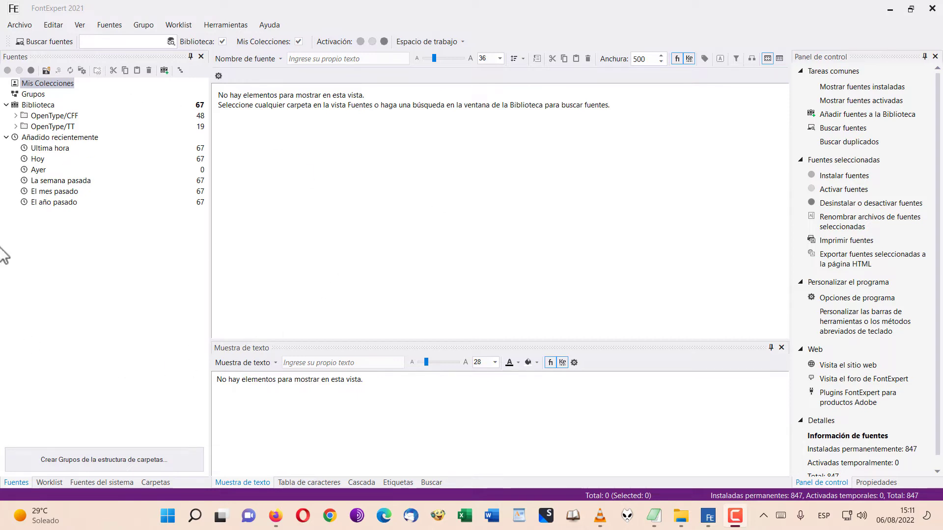
- Show the fonts installed on the operating system and select Noto Serif from the list
left_click(36, 95)
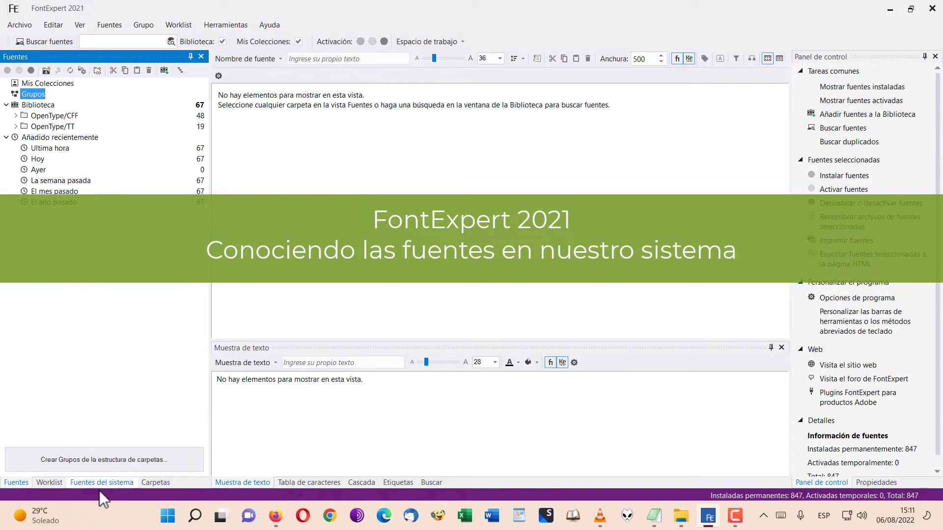
left_click(98, 483)
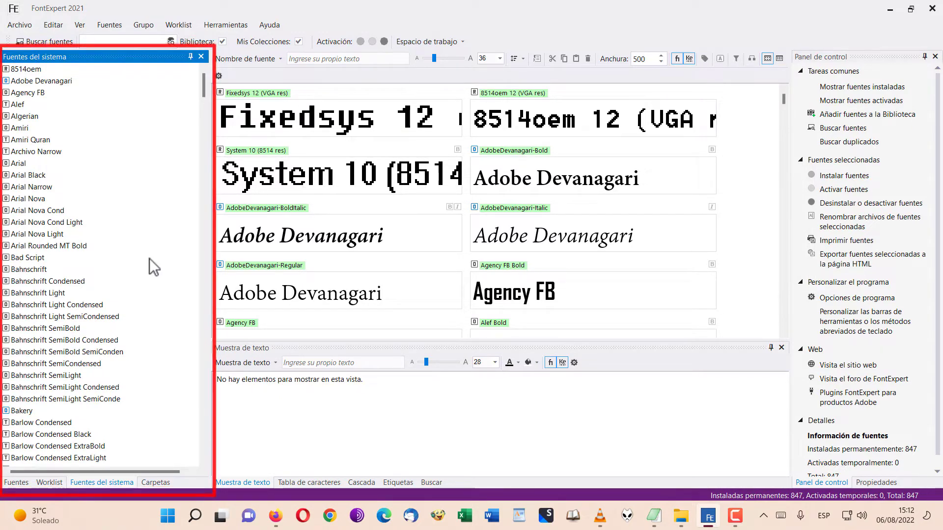
scroll(98, 255, "down", 15)
scroll(73, 270, "down", 20)
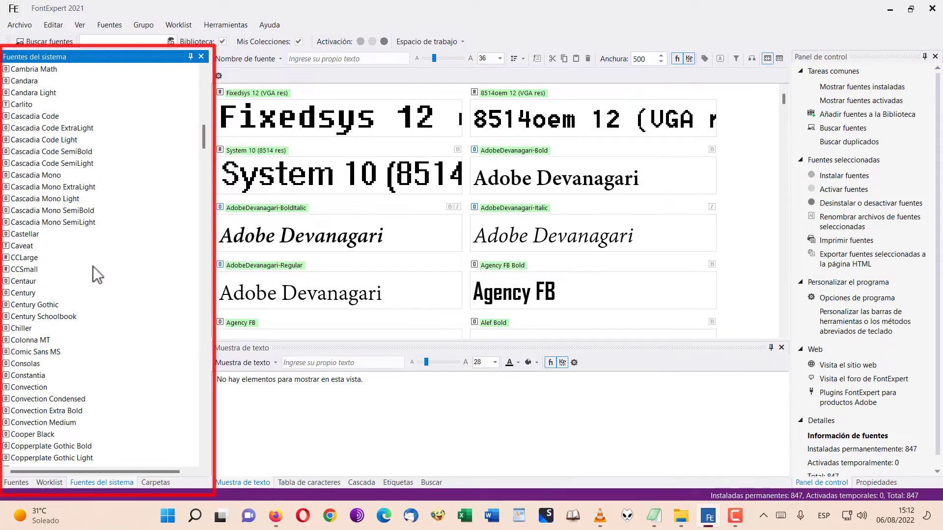
scroll(78, 267, "down", 20)
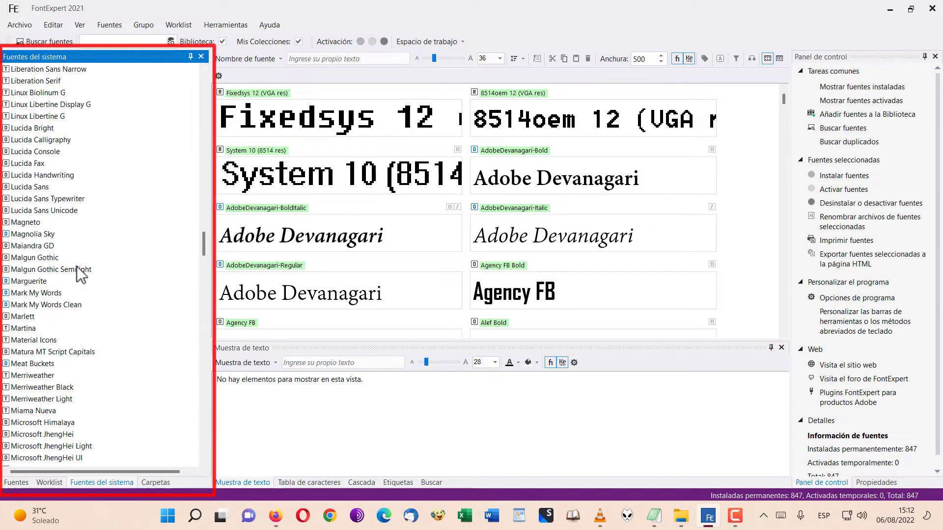
scroll(76, 267, "down", 20)
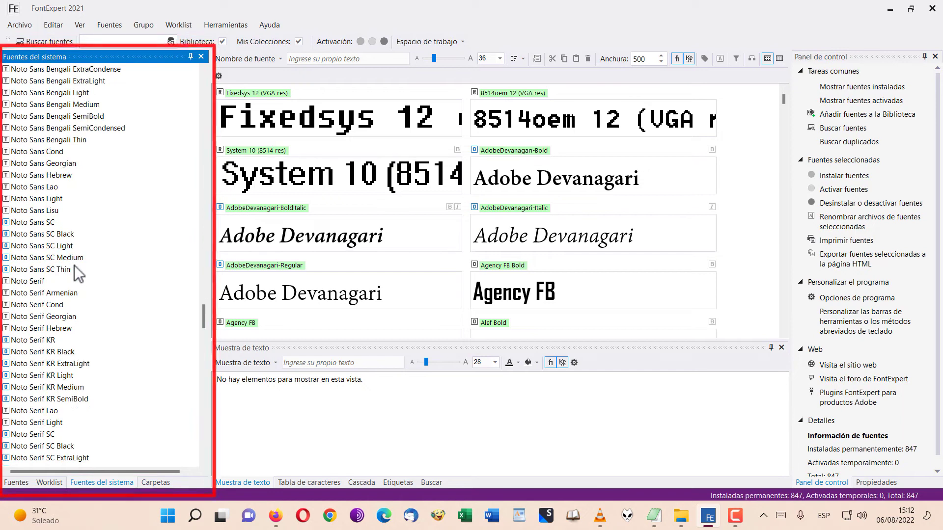
left_click(31, 282)
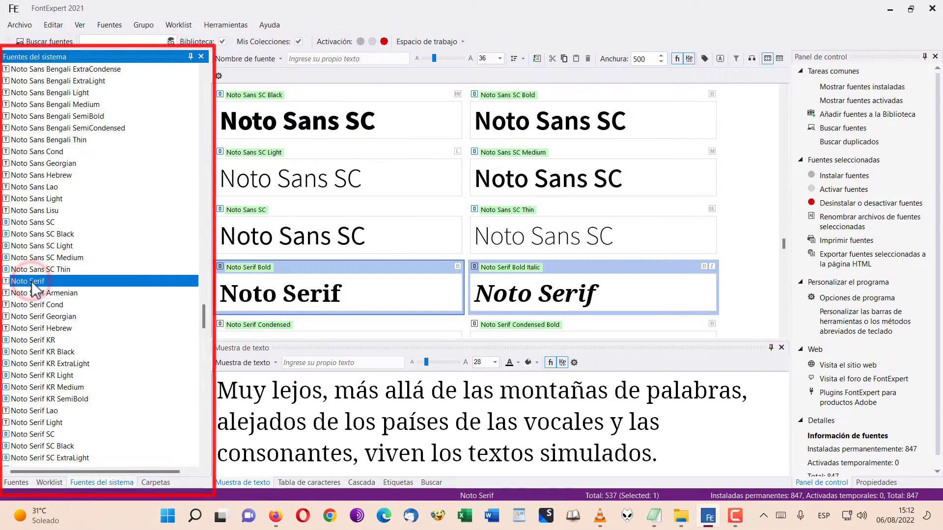
- Look through the style variants of the selected Noto Serif family in the font previews
scroll(611, 200, "down", 1)
scroll(609, 202, "up", 1)
scroll(610, 203, "down", 1)
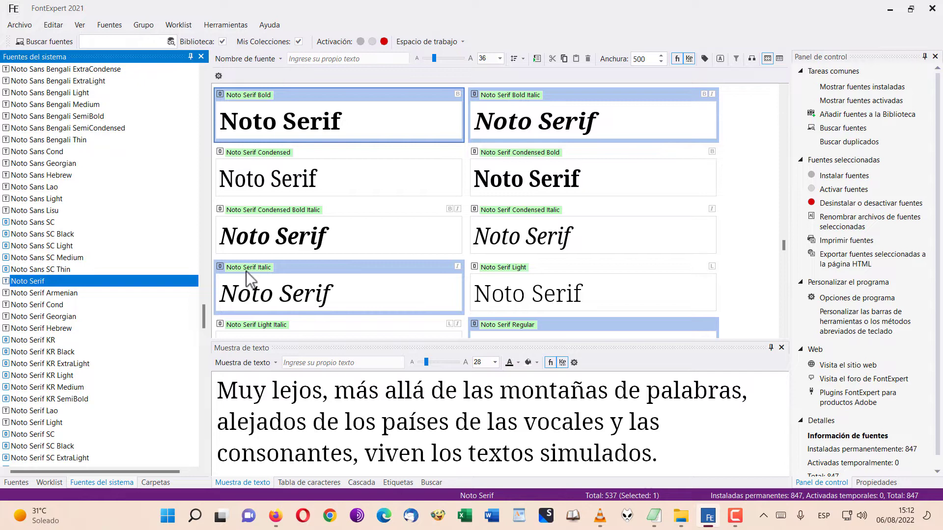
scroll(616, 280, "down", 2)
scroll(616, 280, "up", 2)
scroll(616, 280, "up", 1)
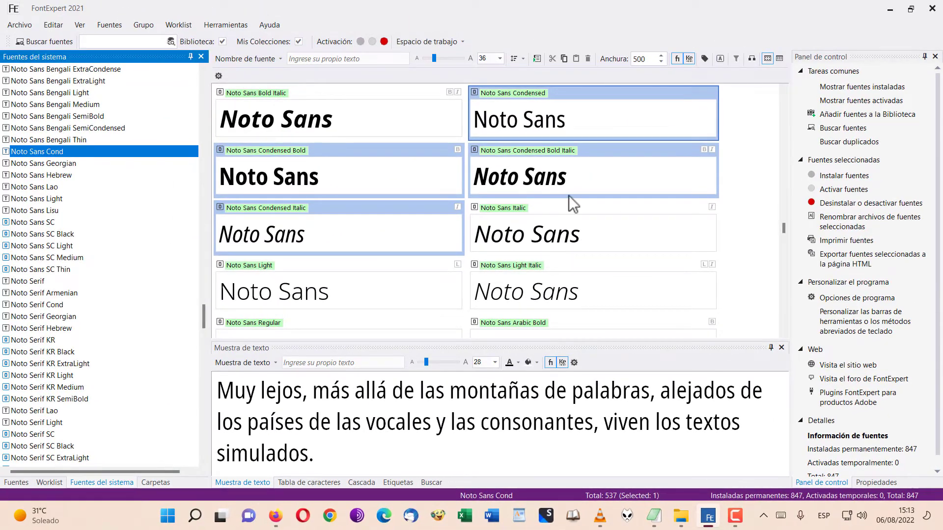
- Select Noto Sans SC and examine its style variants in the font previews
left_click(31, 222)
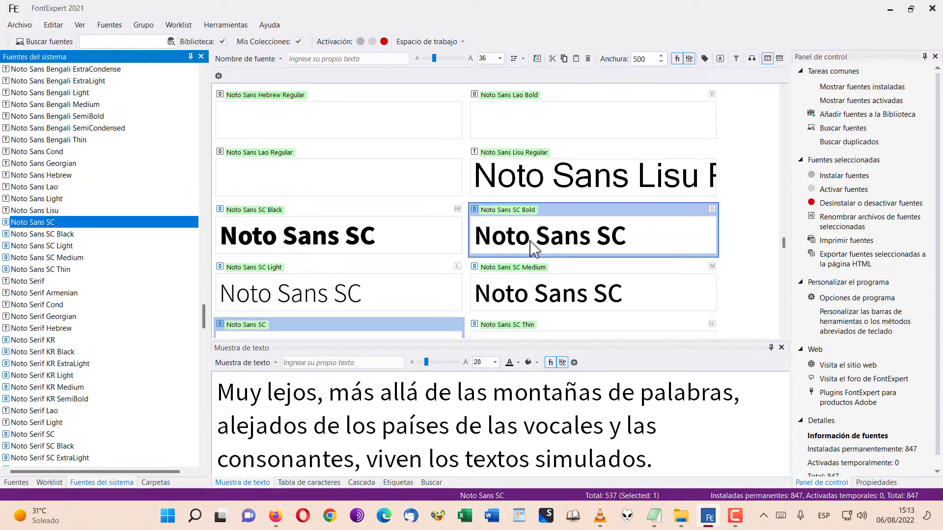
scroll(532, 245, "down", 1)
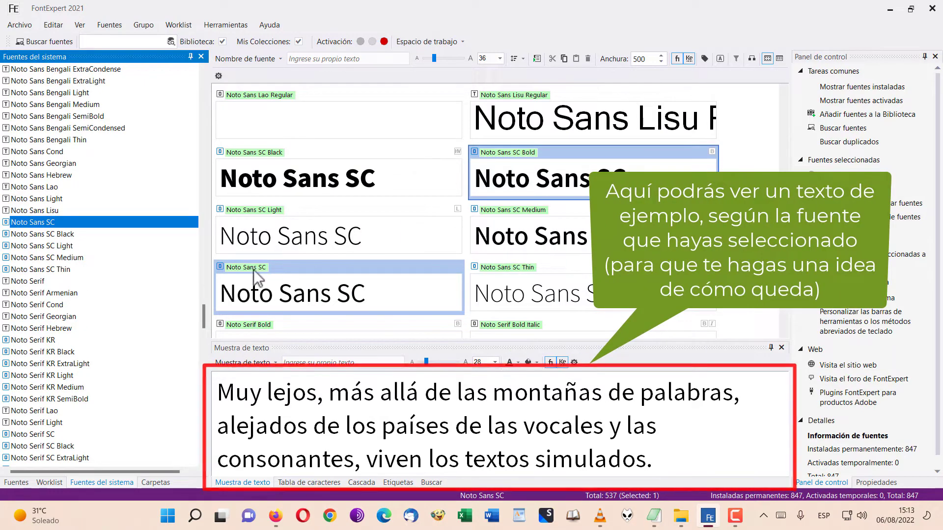
scroll(557, 254, "down", 5)
scroll(557, 254, "down", 2)
scroll(556, 253, "up", 8)
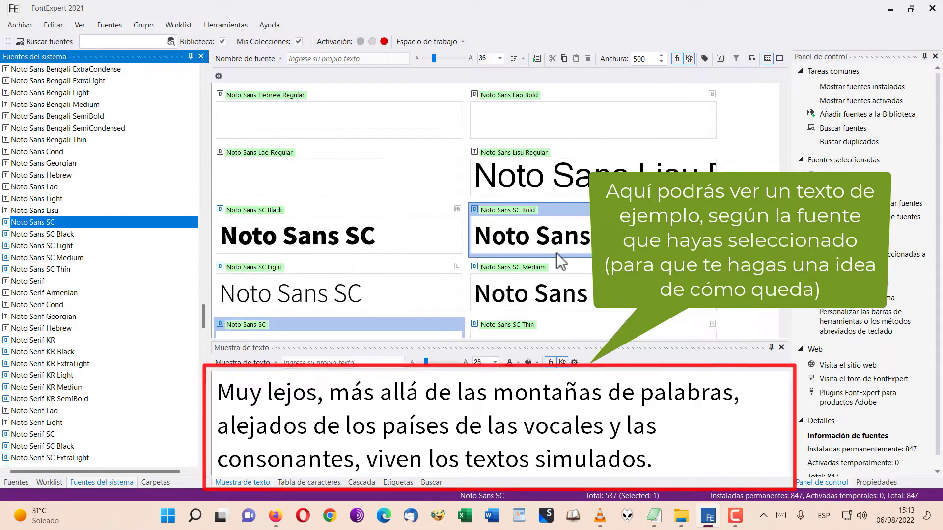
- Compare the sample text in Noto Sans SC Black, Noto Sans SC Light, Noto Sans SC Medium and Noto Serif
left_click(64, 233)
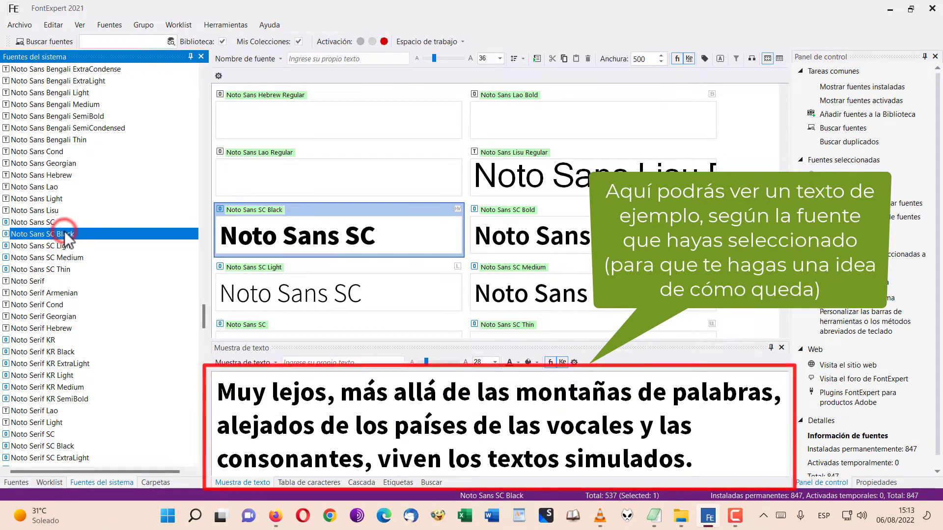
left_click(63, 246)
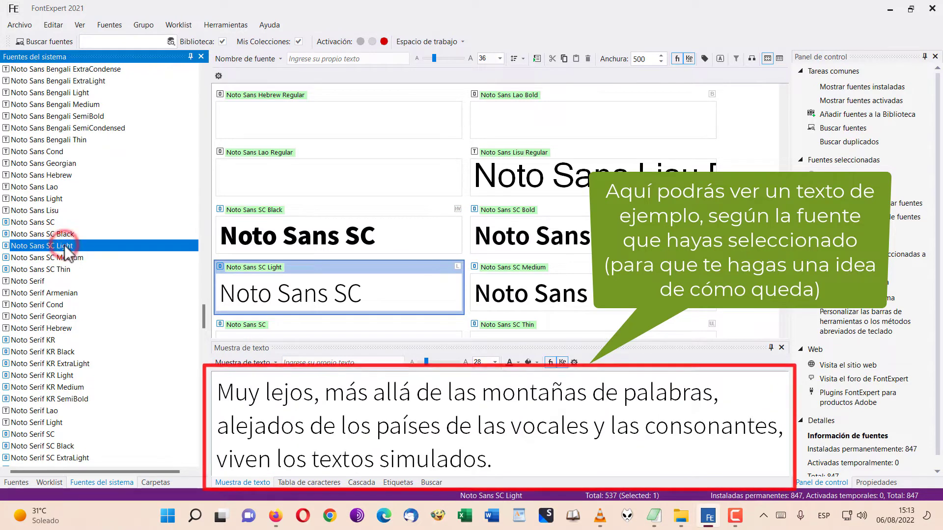
left_click(63, 259)
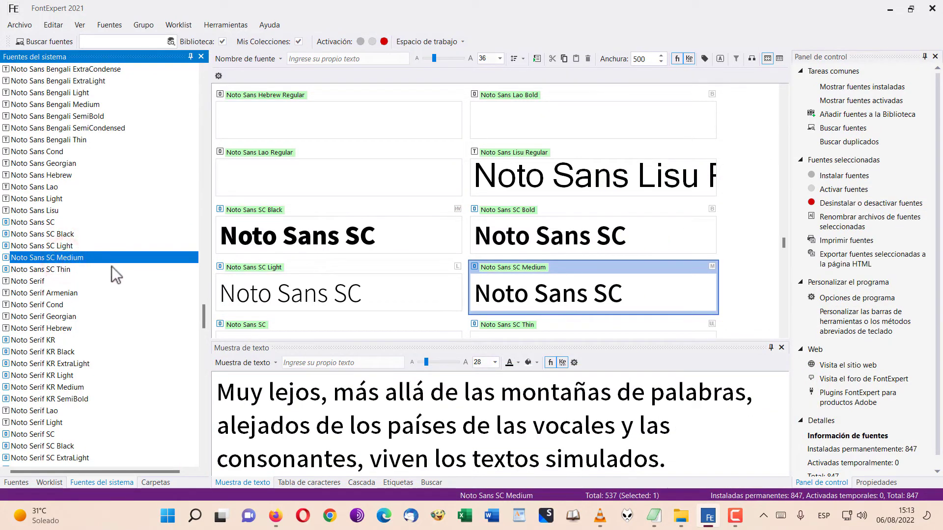
scroll(66, 272, "down", 3)
left_click(28, 175)
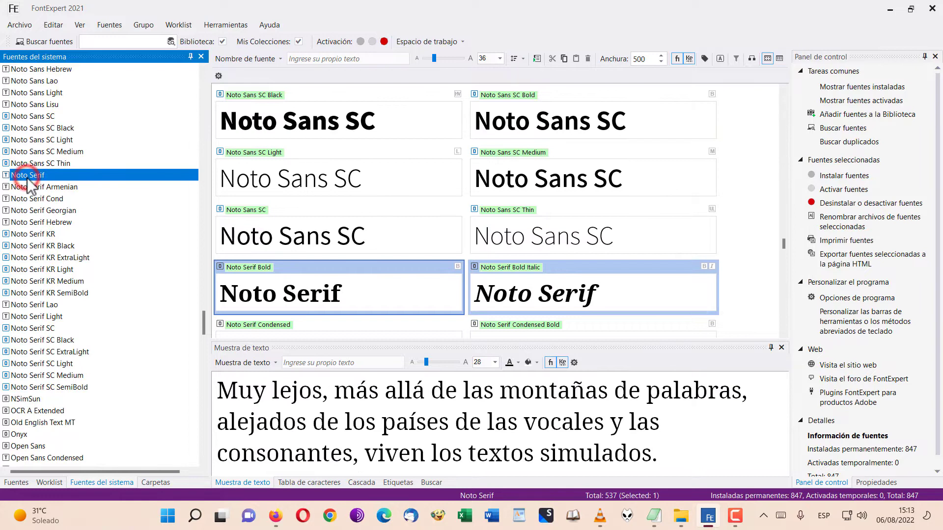
- Find Calibri and Calibri Light among the system fonts and view the sample text in each
scroll(46, 210, "up", 15)
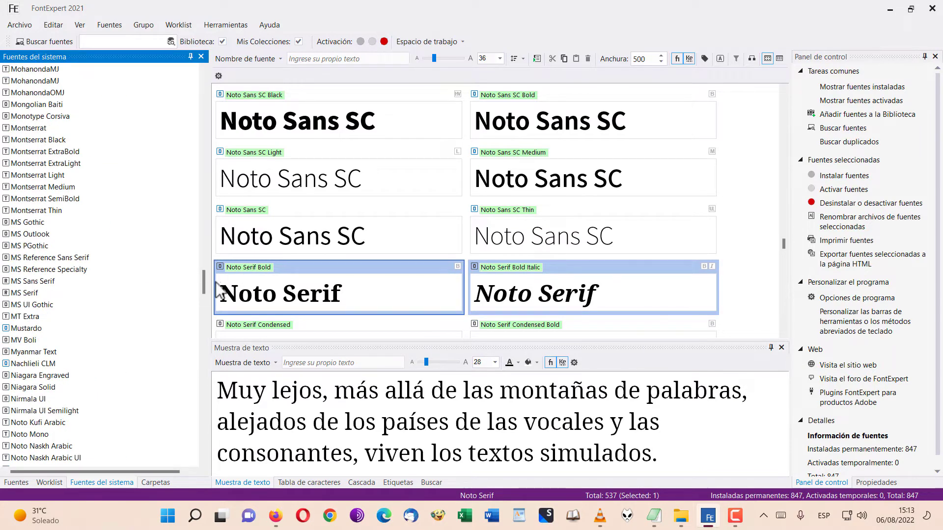
left_click_drag(203, 286, 177, 129)
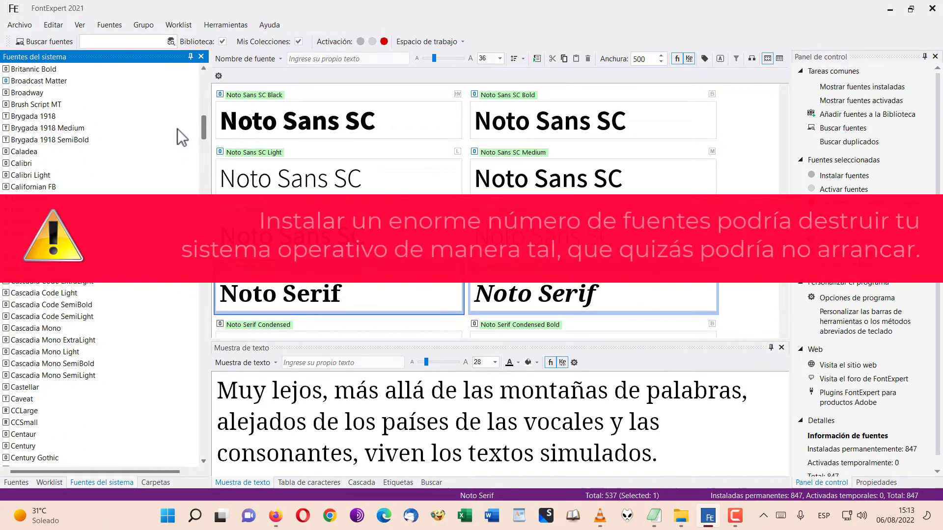
left_click(19, 164)
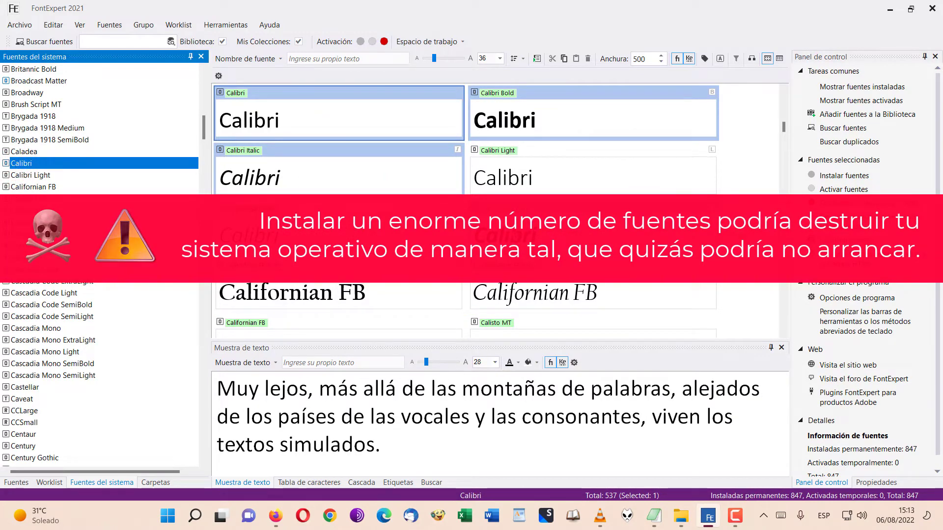
left_click(25, 177)
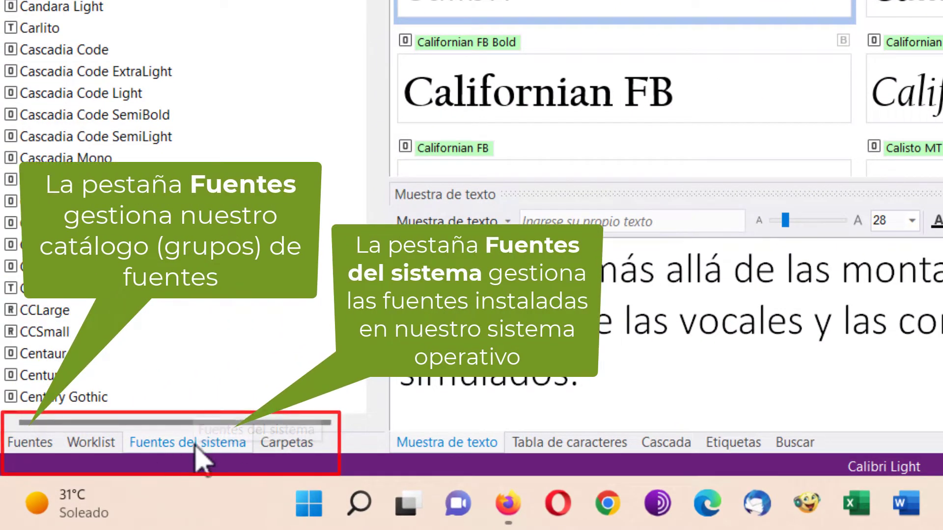
- View the personal font catalogue and return to the installed system fonts
left_click(28, 444)
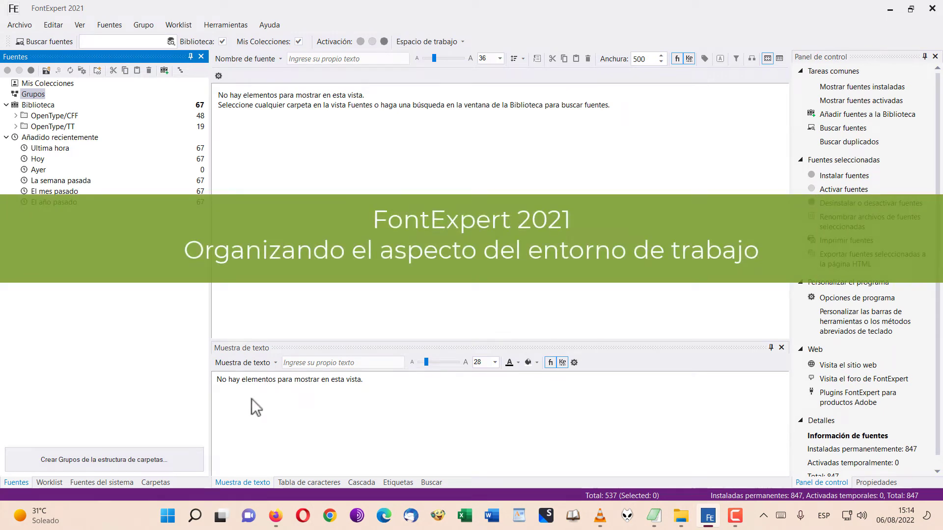
left_click(88, 484)
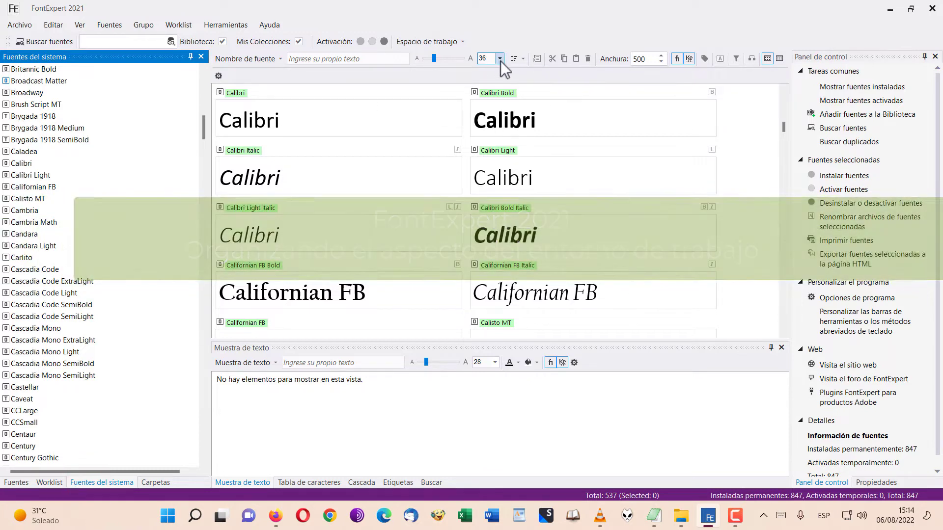
- Try enlarging the font previews to size 64 and larger, and shrinking them to size 10
left_click(500, 59)
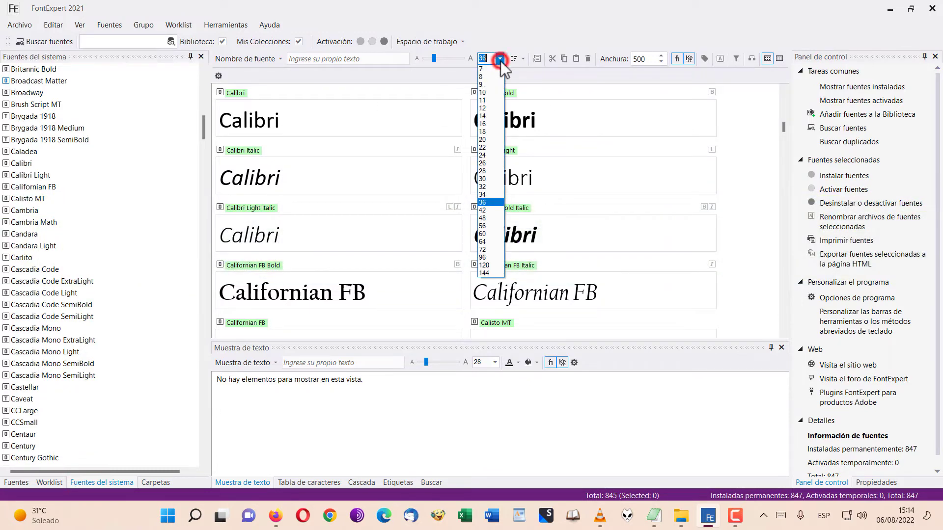
left_click(483, 242)
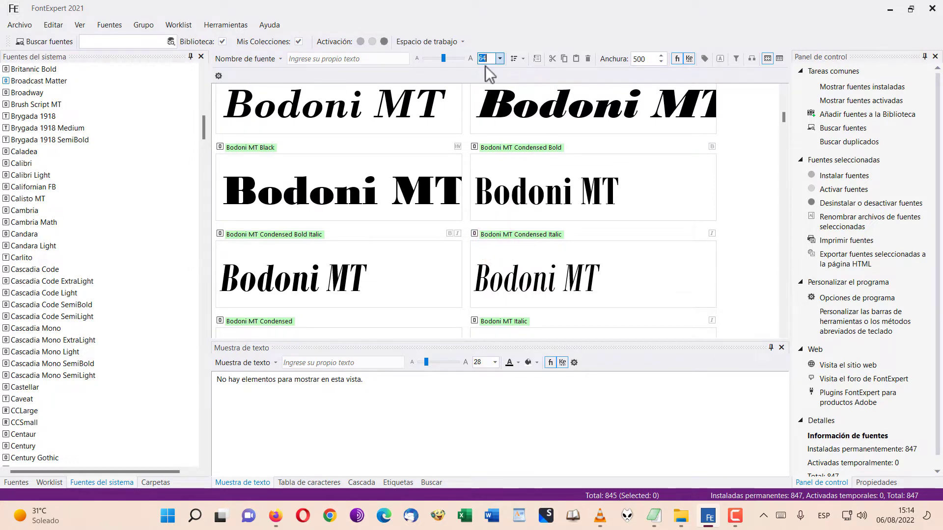
left_click(501, 59)
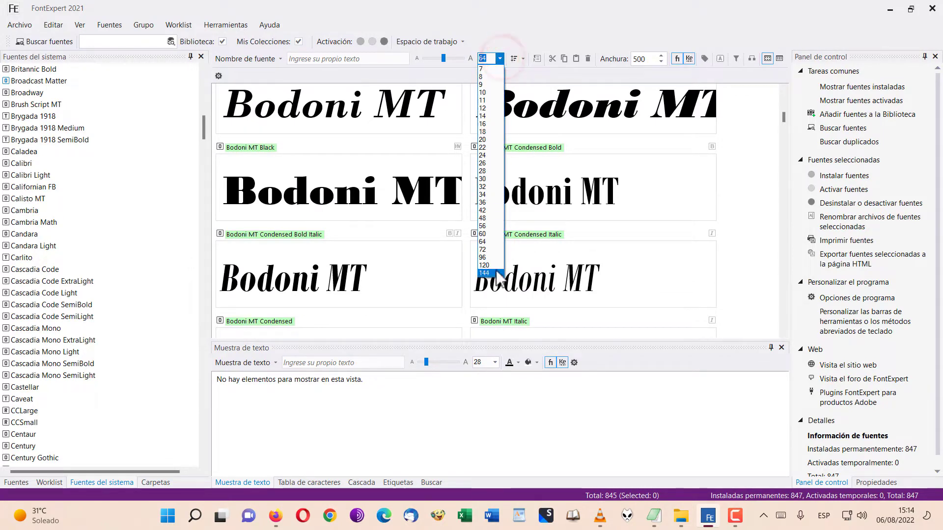
left_click(497, 268)
left_click(500, 59)
left_click(494, 95)
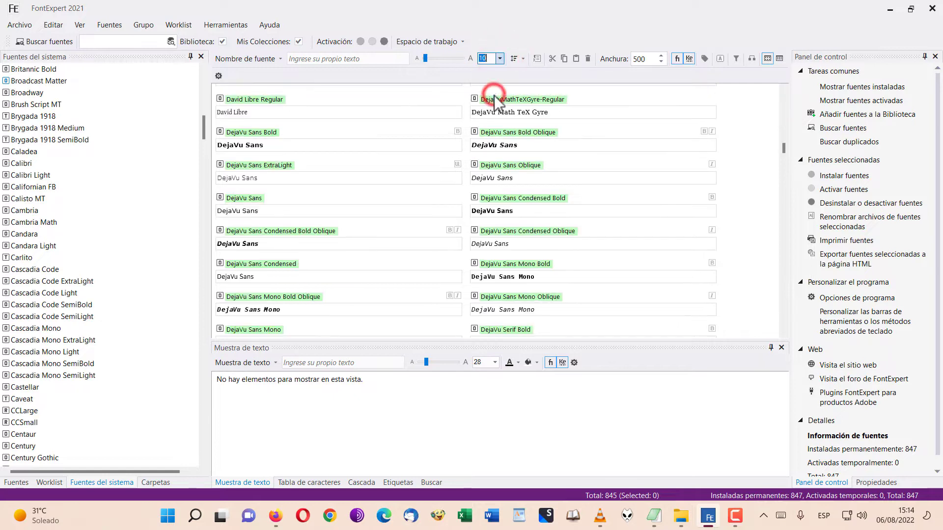
- Try preview sizes 28, 36 and 58 for the font list and bring the size back to 36
left_click(501, 59)
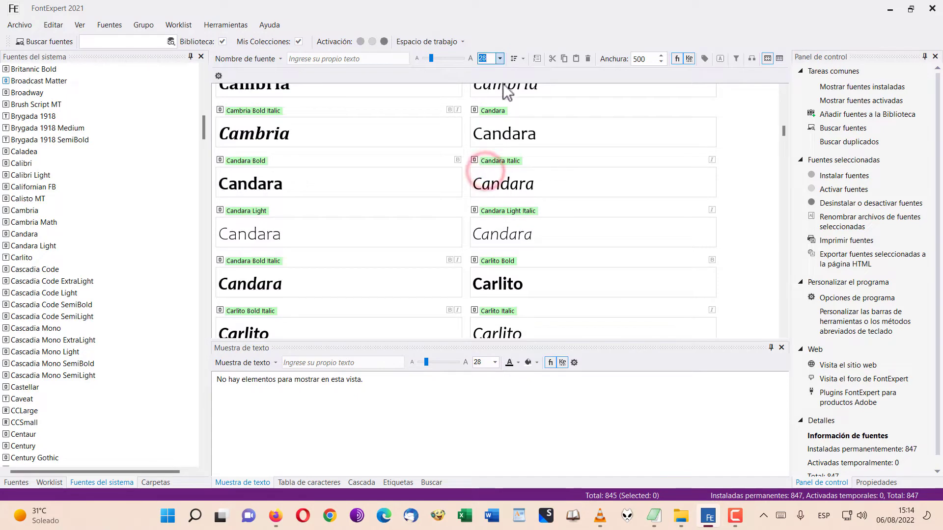
left_click(500, 59)
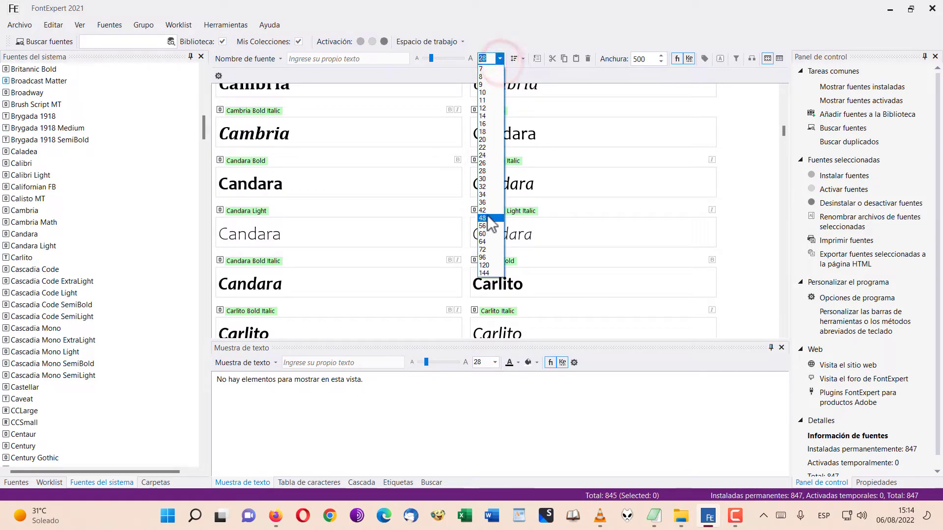
left_click(486, 201)
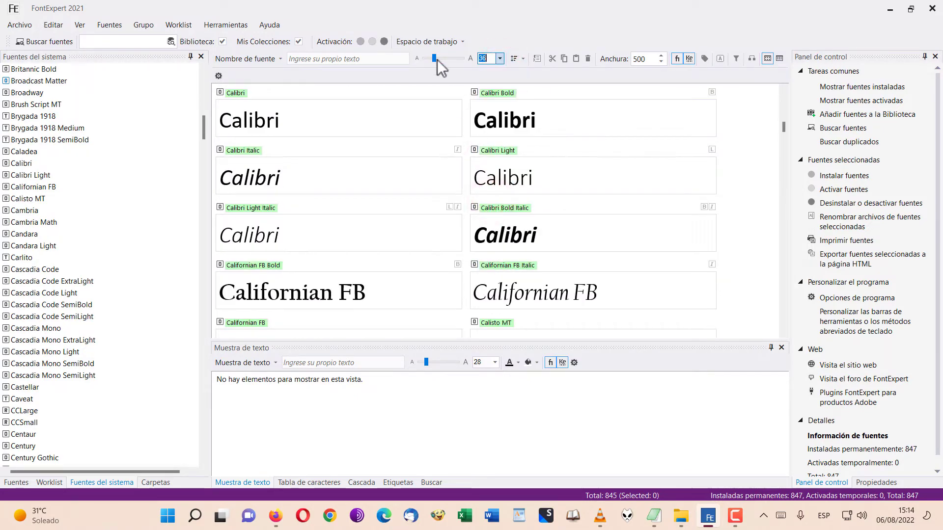
left_click(437, 59)
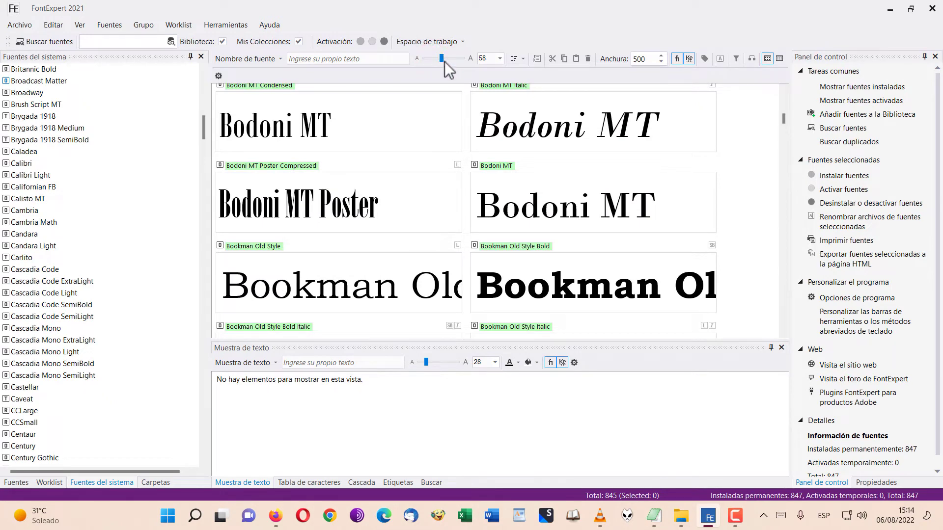
left_click_drag(444, 57, 437, 54)
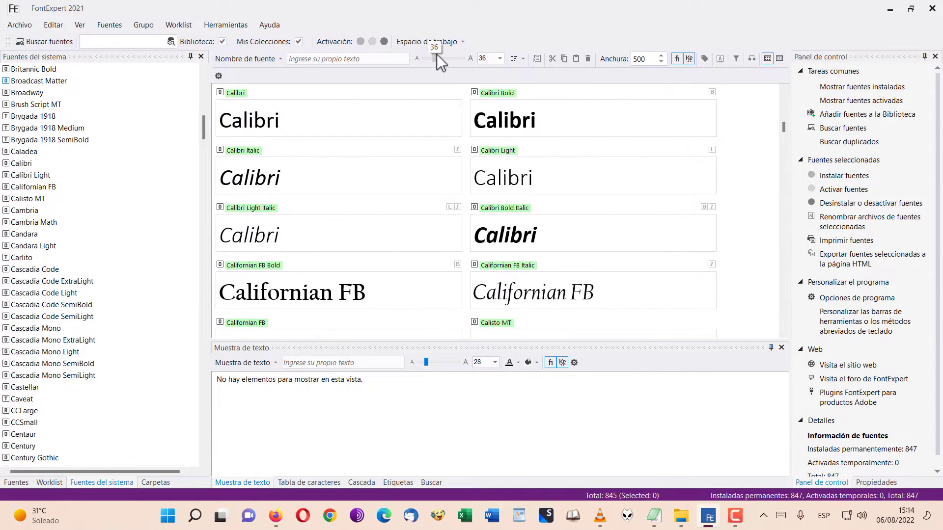
- Set the font preview size to exactly 35
left_click(494, 58)
type("35")
key("Return")
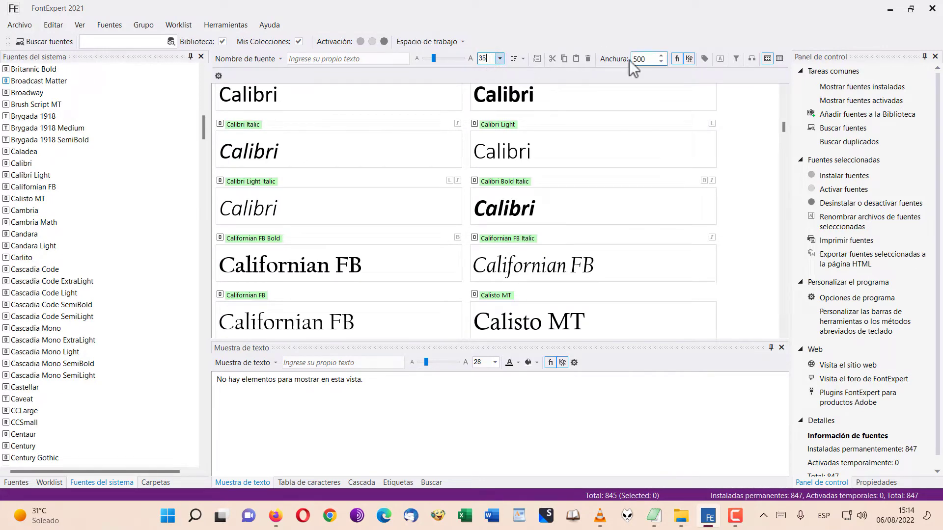
- Adjust the width of the font preview cells to 360 so that three columns fit
left_click(660, 55)
left_click(660, 55)
left_click(660, 54)
left_click(660, 54)
left_click(662, 55)
left_click(663, 55)
left_click(663, 63)
left_click(663, 62)
left_click(663, 63)
left_click(663, 62)
left_click(663, 62)
left_click(663, 62)
left_click(663, 62)
left_click(663, 62)
left_click(663, 62)
left_click(663, 63)
left_click(664, 63)
left_click(663, 62)
left_click(663, 62)
left_click(663, 62)
left_click(663, 62)
left_click(663, 62)
left_click(663, 62)
left_click(663, 62)
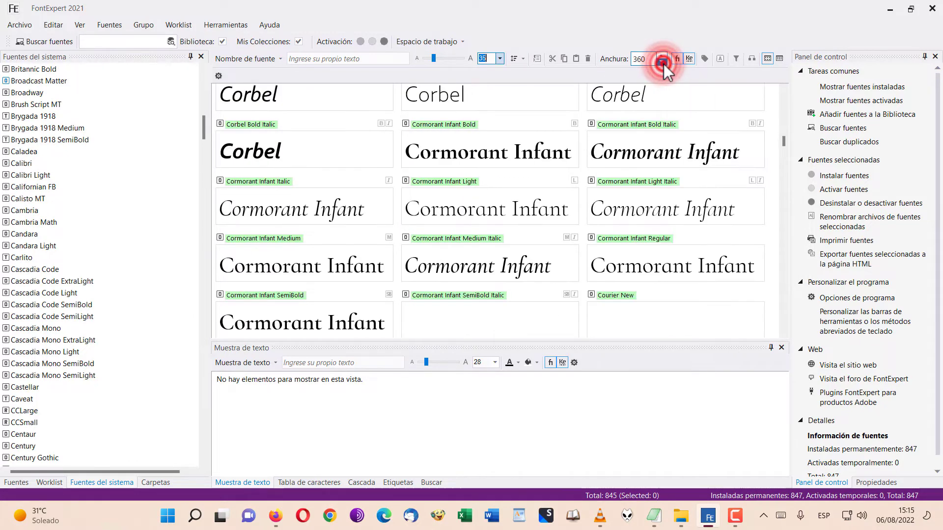
left_click(664, 62)
left_click(660, 55)
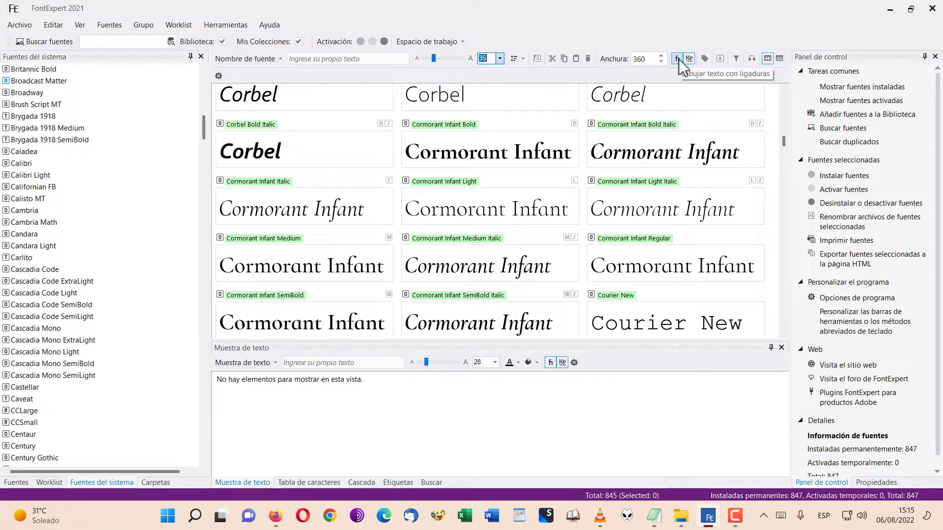
- Try the ligature option for the font previews and view the sample text of the Gigi system font
left_click(678, 59)
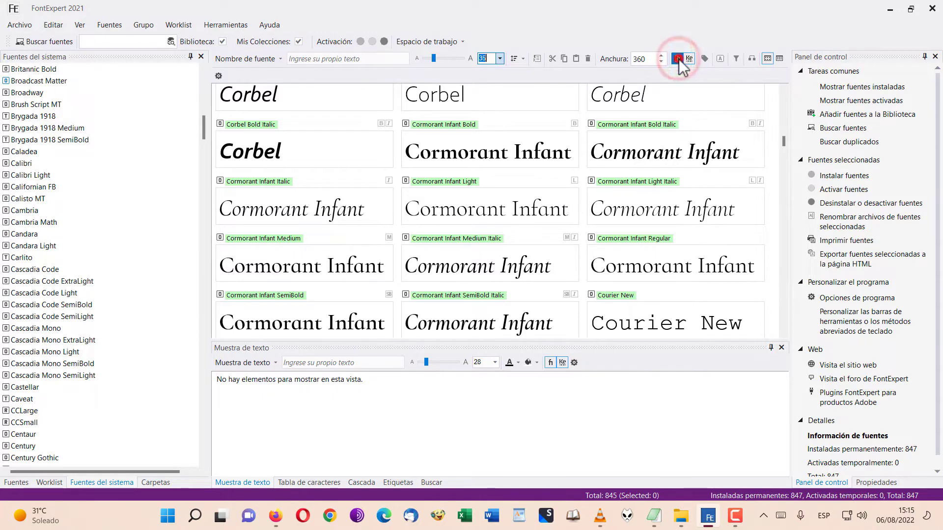
scroll(46, 241, "down", 10)
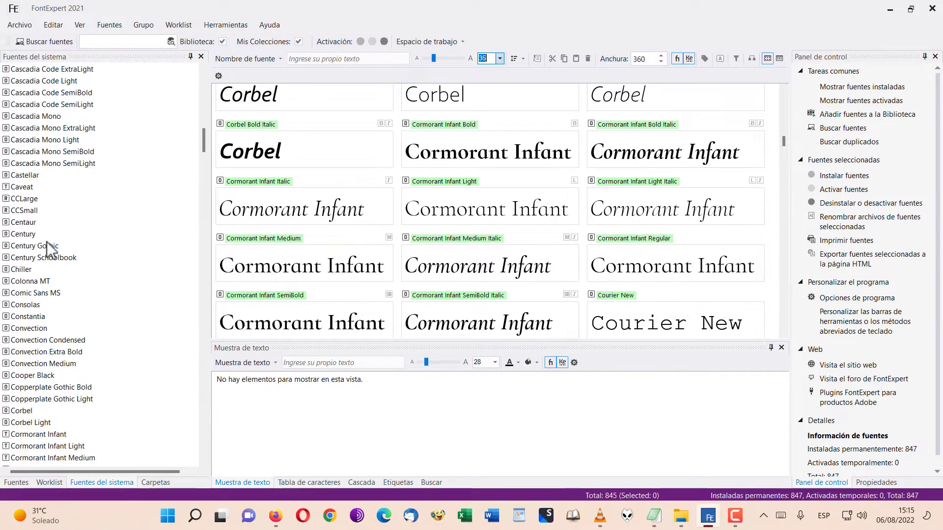
scroll(65, 222, "down", 20)
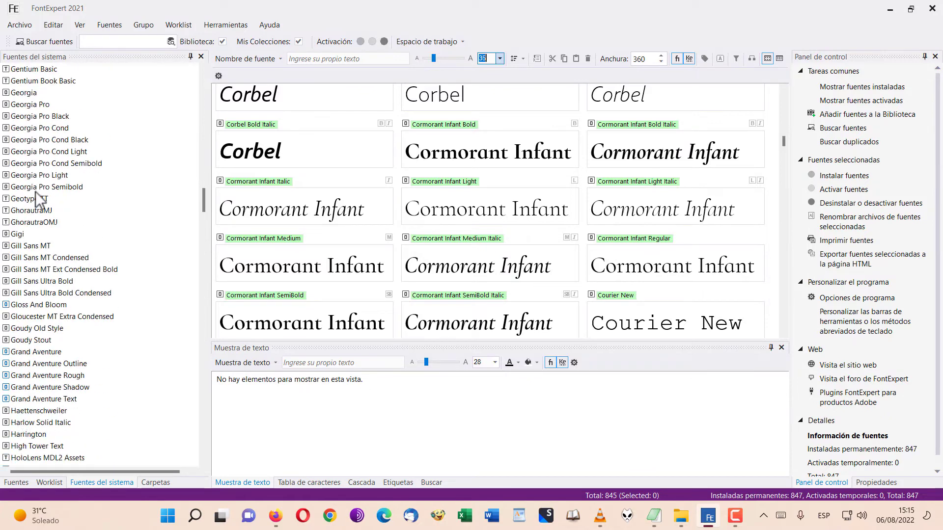
left_click(24, 164)
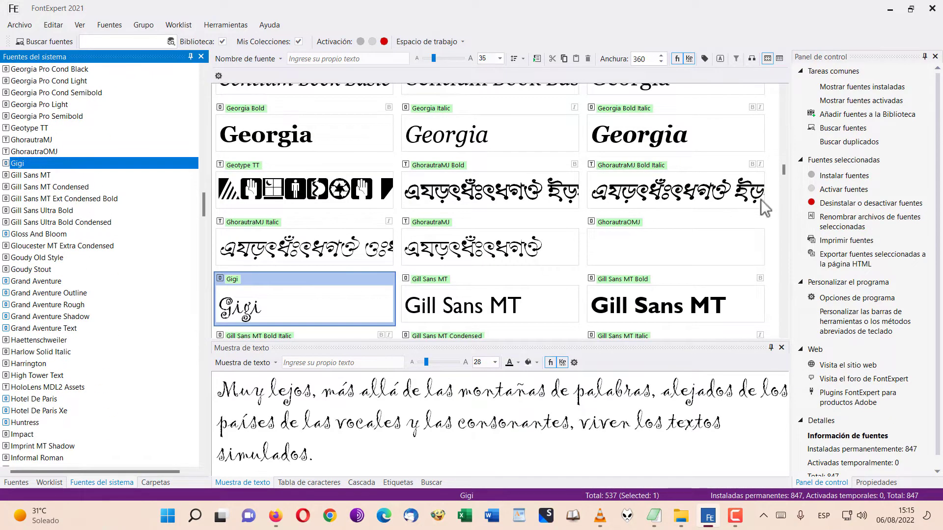
- Find Lucida Bright among the system fonts and view its previews and sample text
scroll(83, 270, "down", 13)
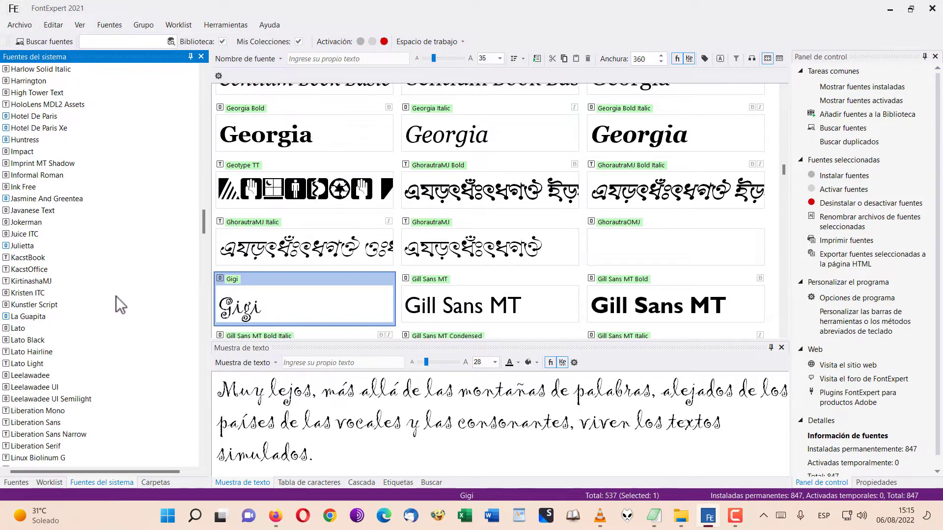
scroll(81, 351, "down", 1)
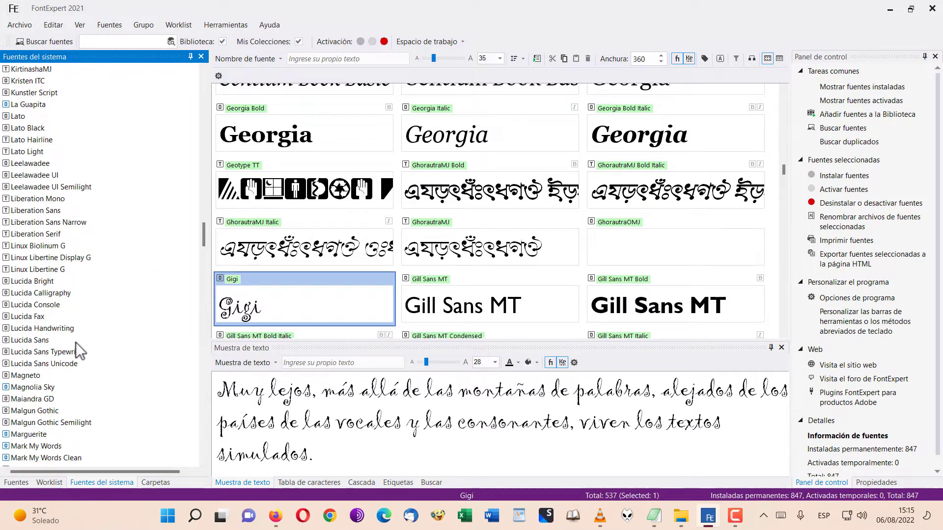
left_click(20, 281)
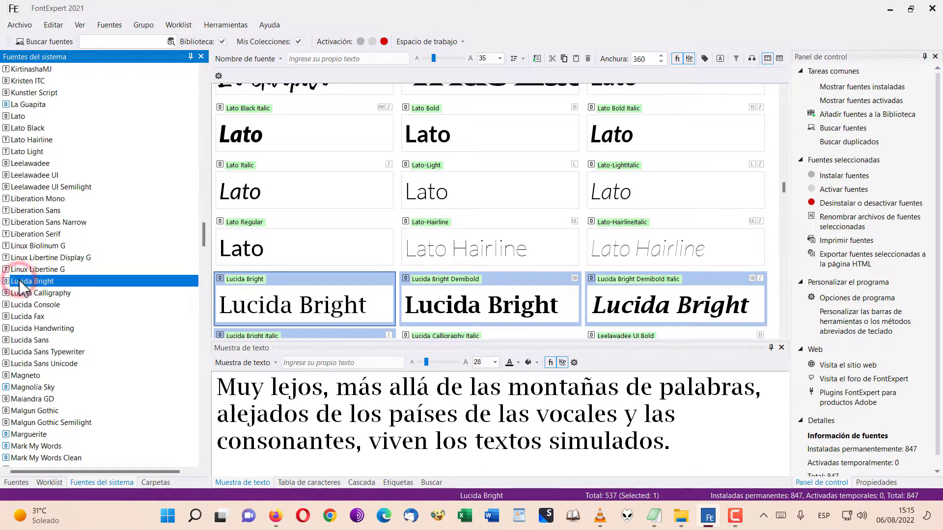
- View the Montserrat Black font's previews and try the ligature option on them
scroll(70, 291, "down", 10)
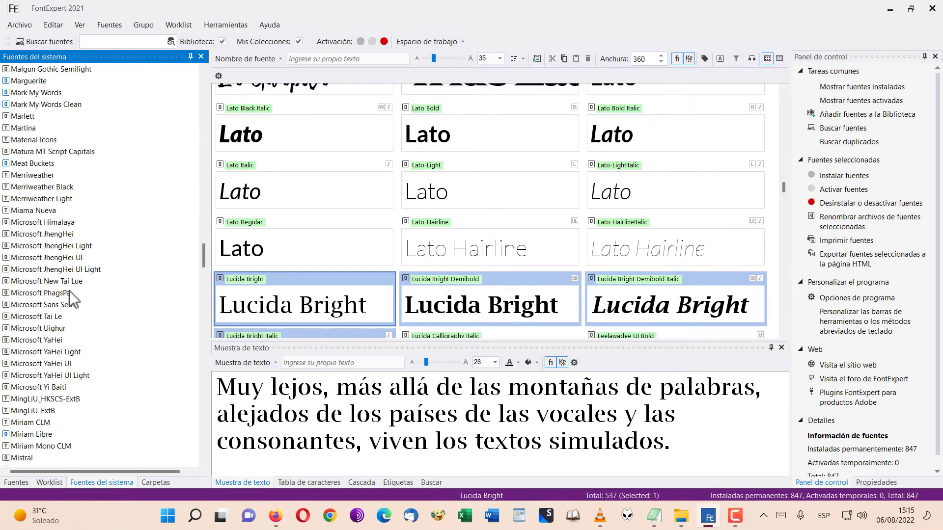
scroll(78, 246, "down", 4)
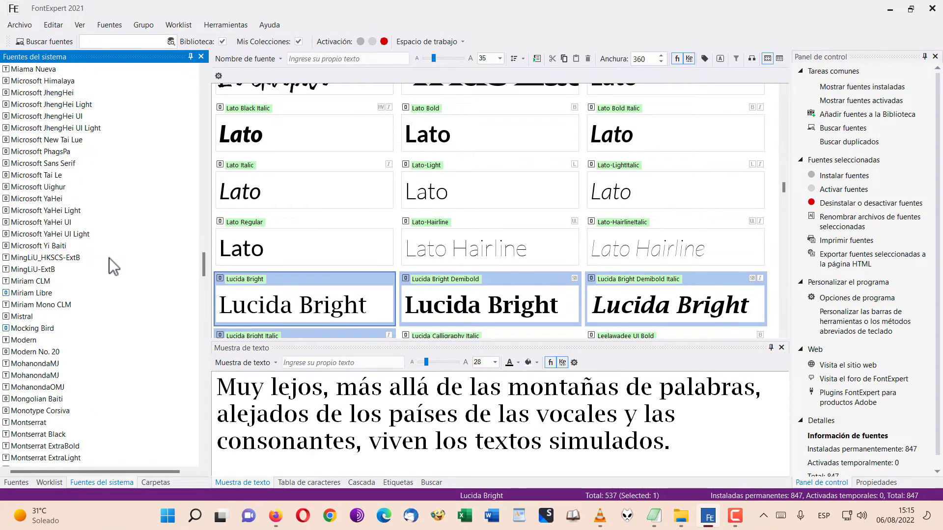
scroll(109, 258, "down", 6)
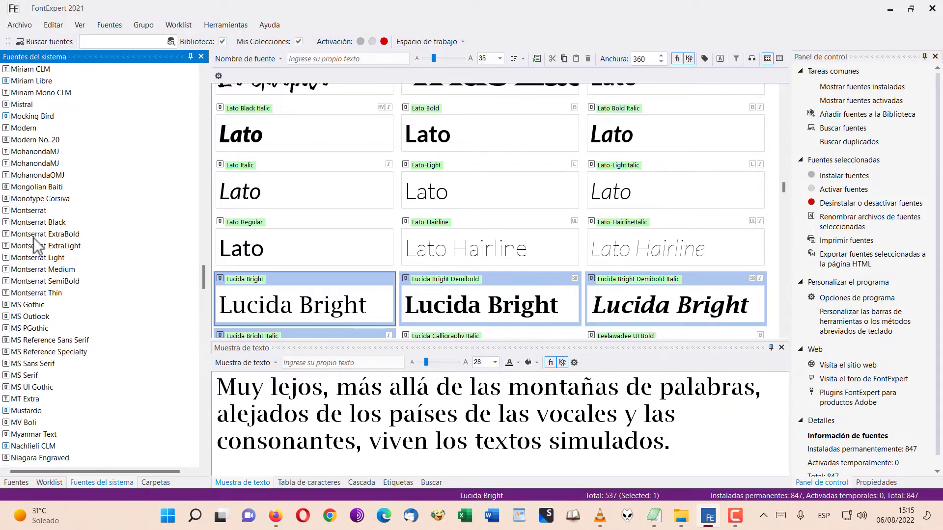
left_click(25, 222)
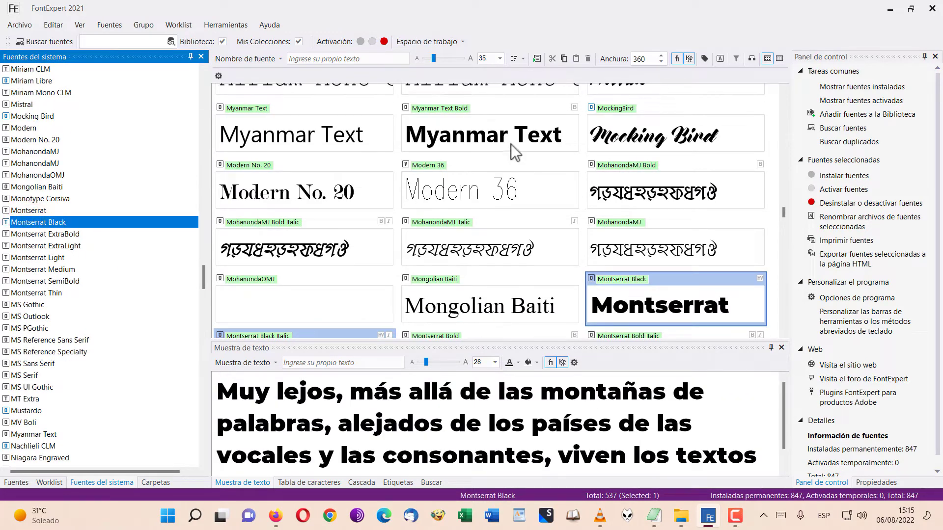
left_click(677, 60)
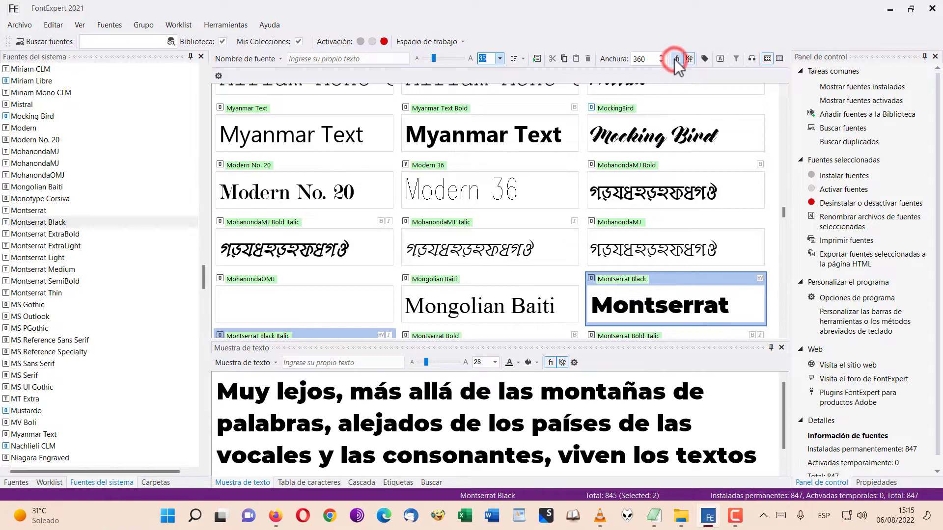
- Find Noto Sans Bengali among the system fonts and view its previews and sample text
scroll(77, 305, "down", 9)
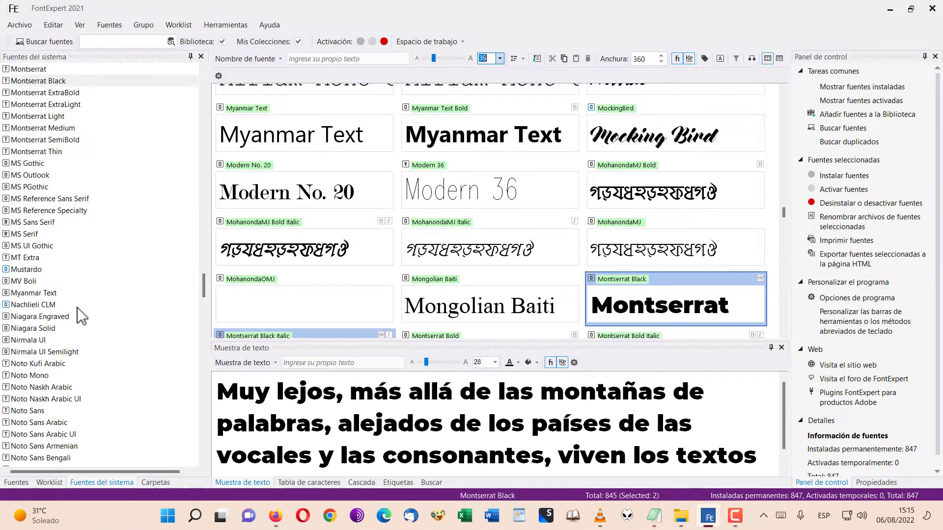
scroll(78, 305, "down", 1)
left_click(31, 246)
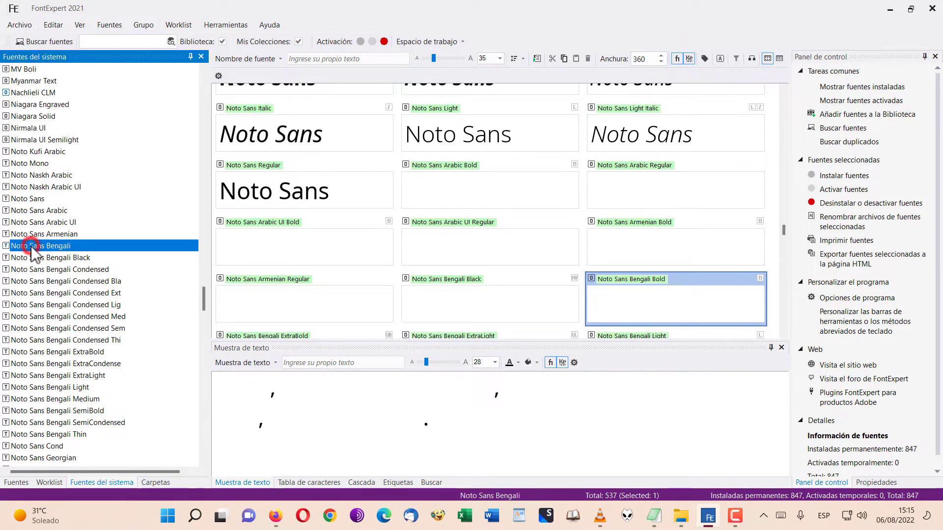
- Go back through the system fonts and view the previews of Miriam CLM
scroll(54, 261, "up", 12)
scroll(54, 253, "up", 7)
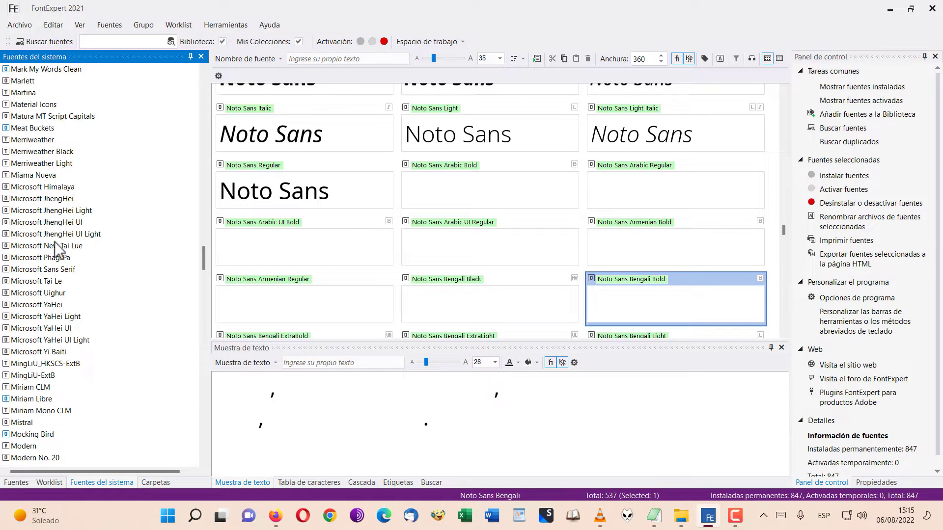
scroll(48, 262, "down", 2)
scroll(48, 263, "down", 4)
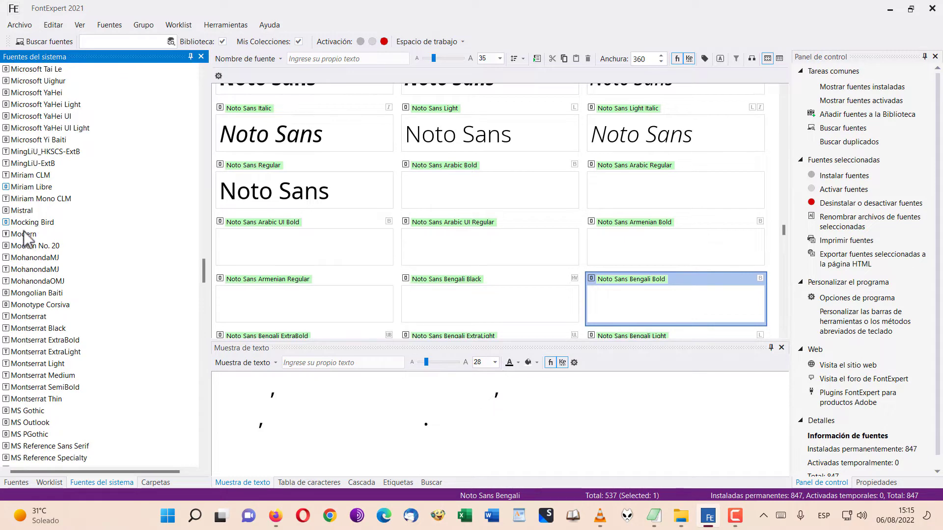
left_click(19, 176)
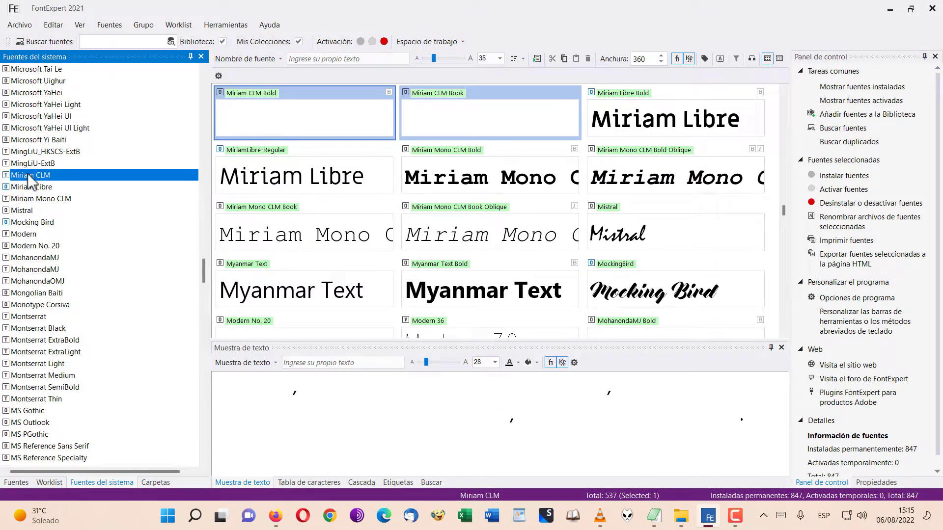
- Browse to the end of the system fonts and view the Source Sans Pro previews and sample text
scroll(51, 185, "down", 20)
scroll(52, 185, "down", 20)
scroll(51, 184, "down", 20)
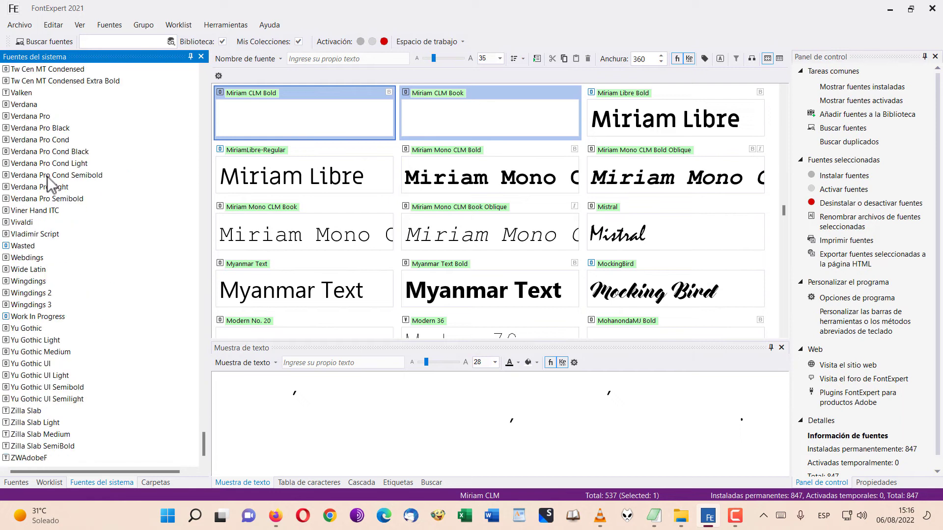
scroll(47, 175, "up", 10)
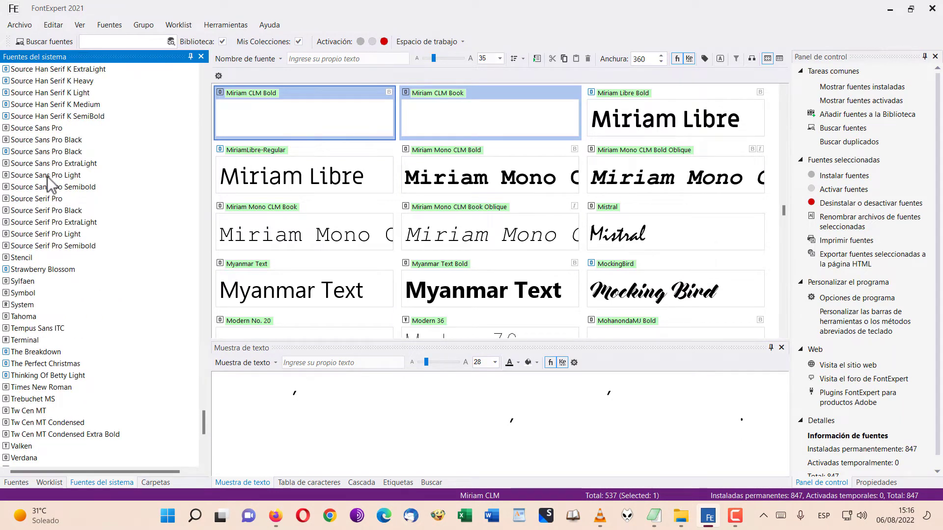
left_click(32, 127)
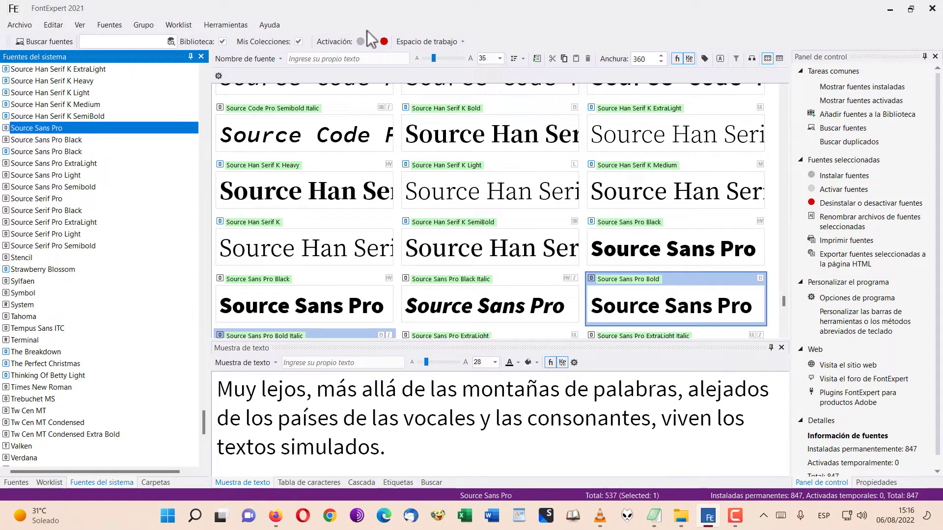
- Try switching ligatures and kerning in the font list previews, restoring kerning
left_click(678, 59)
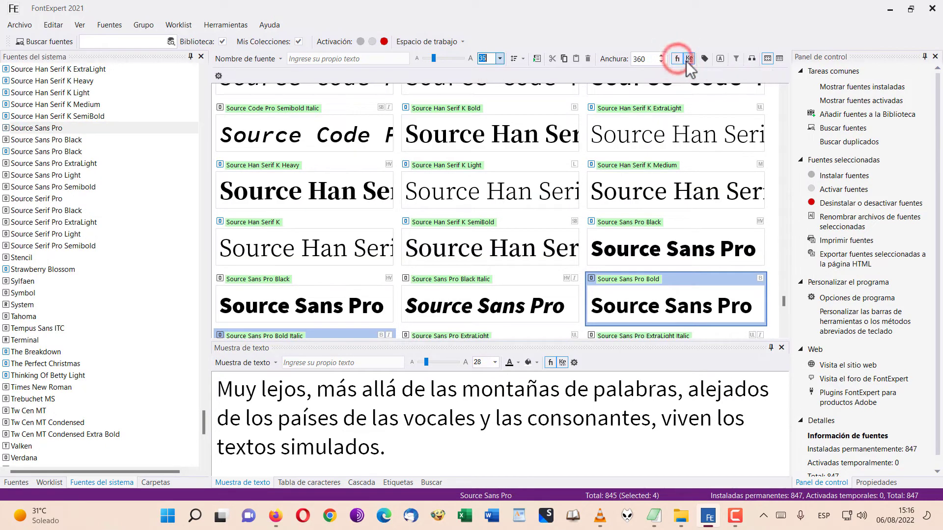
left_click(688, 59)
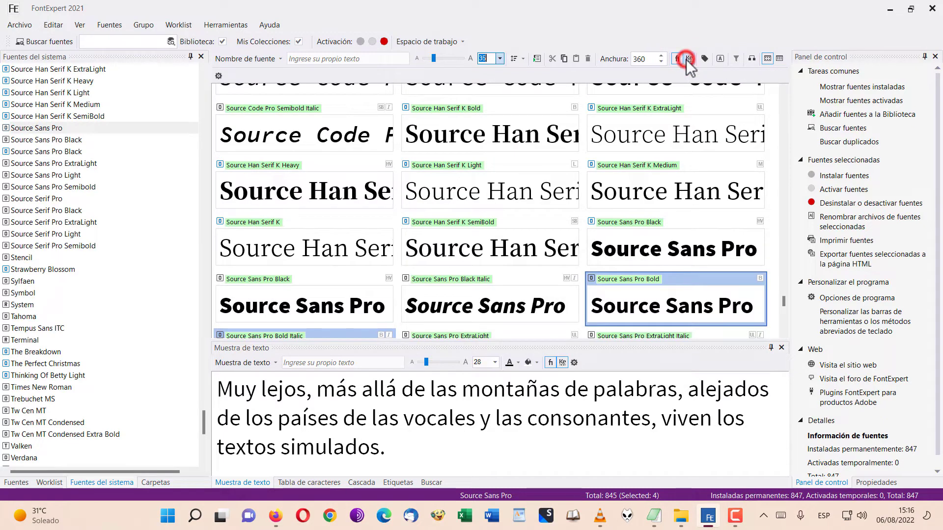
left_click(687, 59)
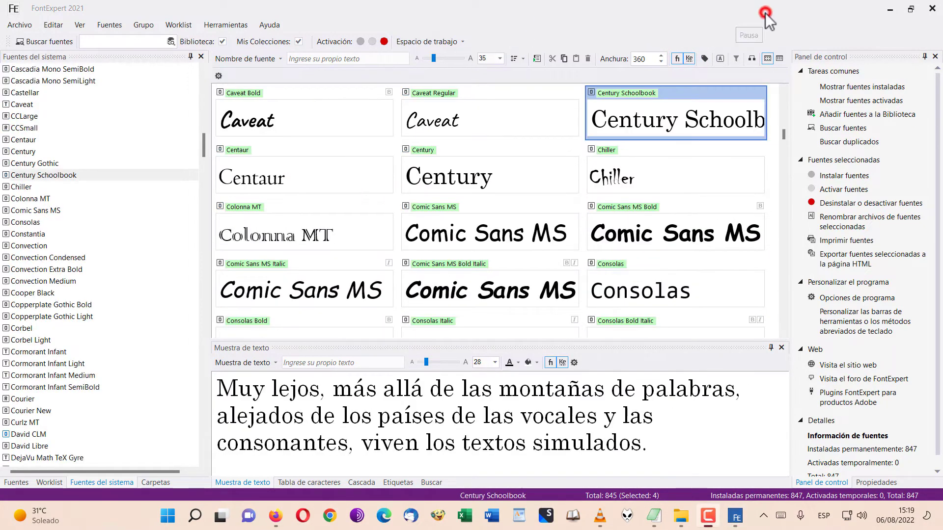
- Show the custom text "Texto de prueba" in all previews of the font list
scroll(519, 190, "up", 5)
scroll(474, 236, "up", 1)
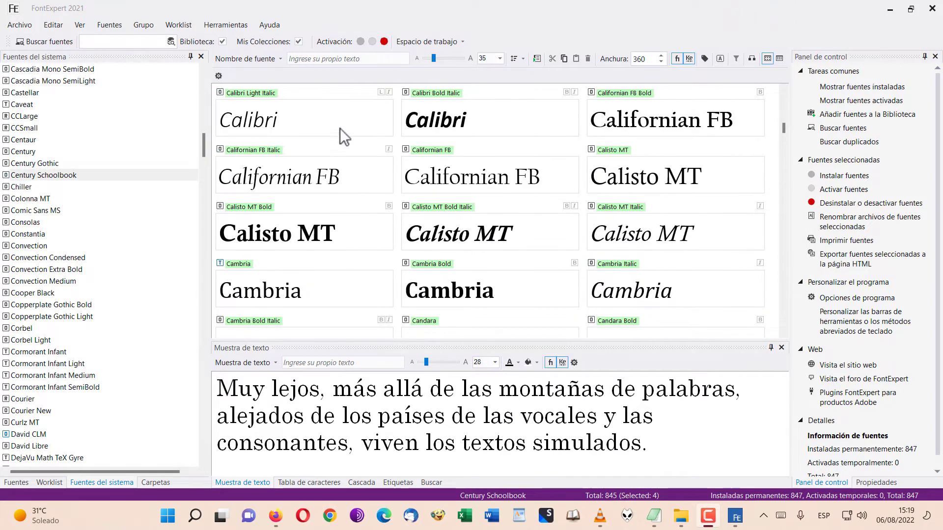
left_click(355, 59)
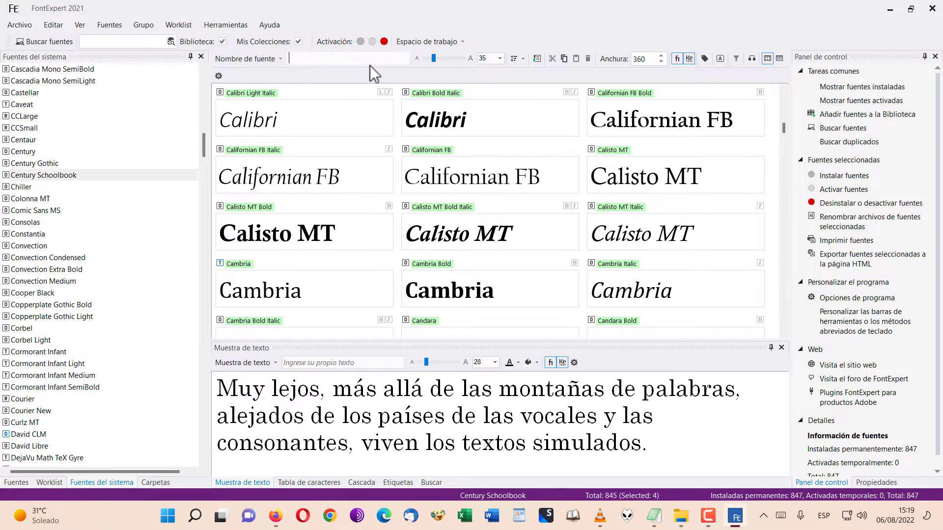
type("Texto de prueba")
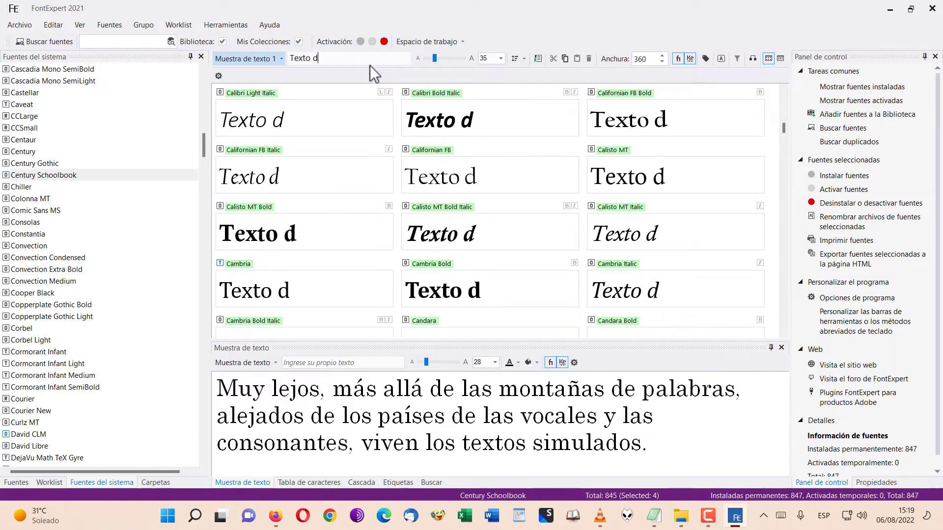
- Set the custom preview text of the font list to "Prueba de la palabra ferrocarril" and compare it across the fonts
key("ctrl+a")
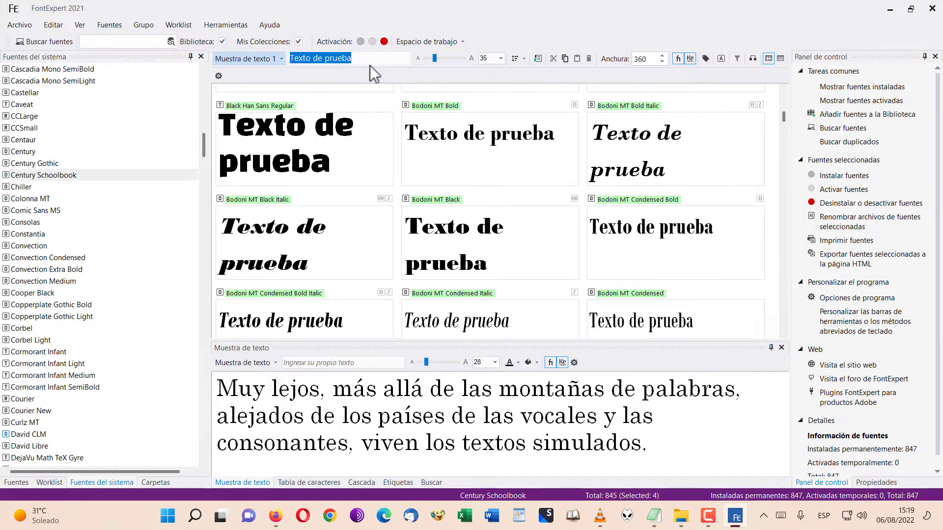
type("P")
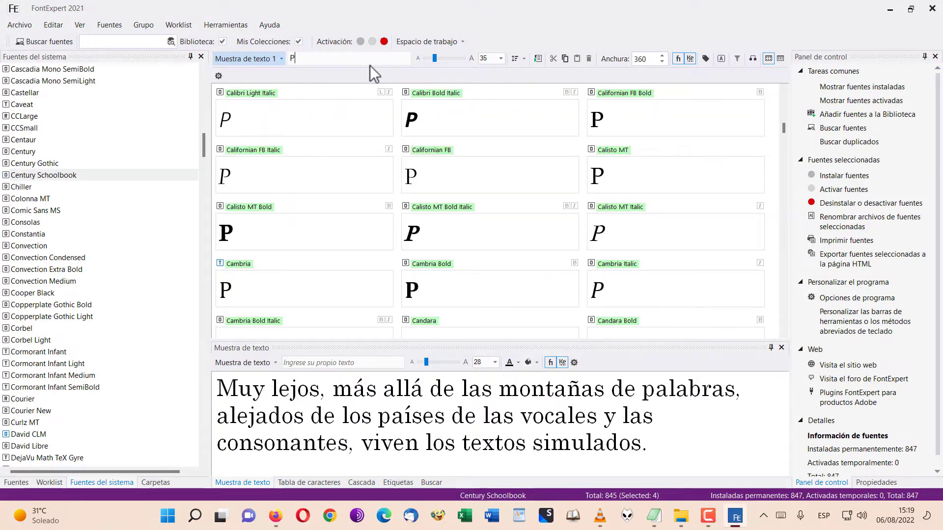
type("rueba de las")
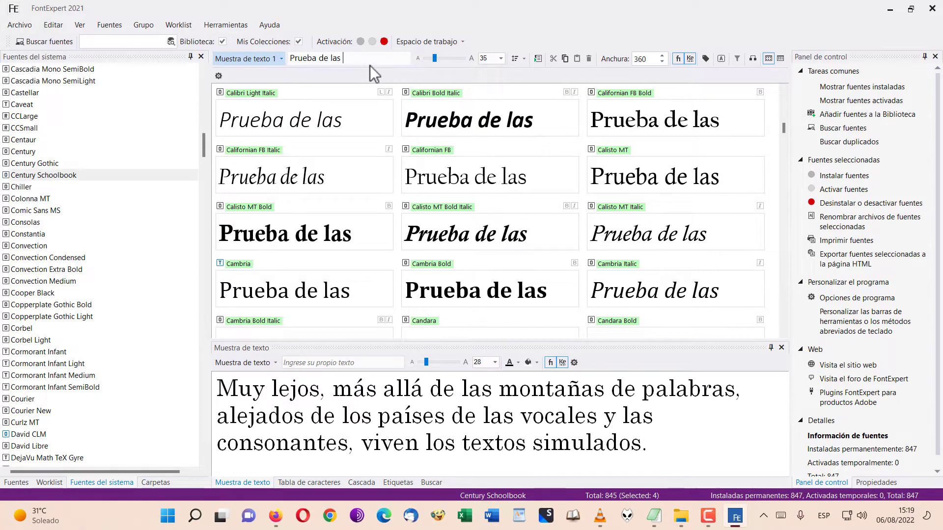
key("BackSpace")
key("BackSpace")
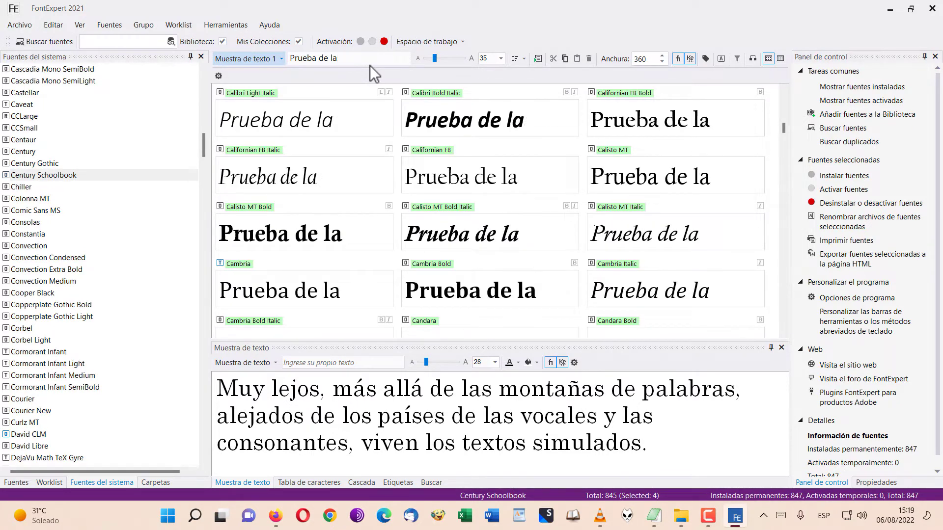
type("palab")
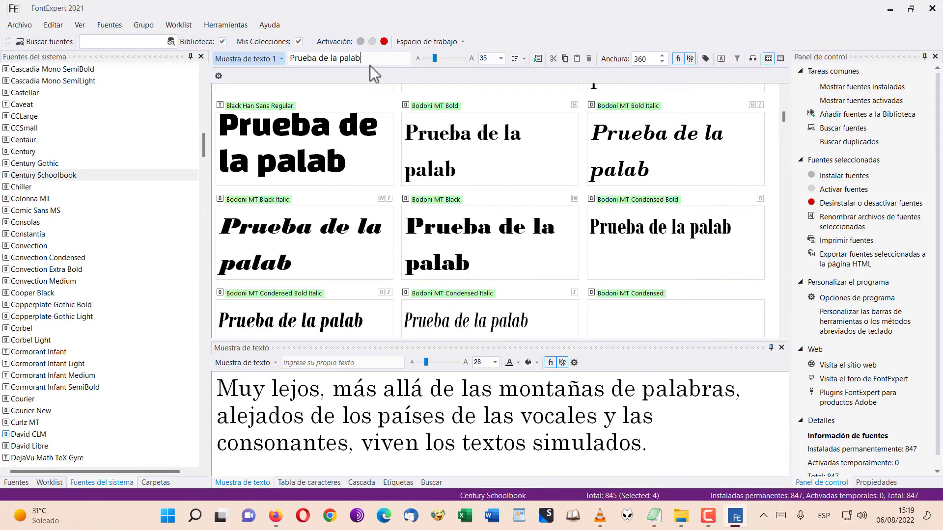
type("ra ferrocarril")
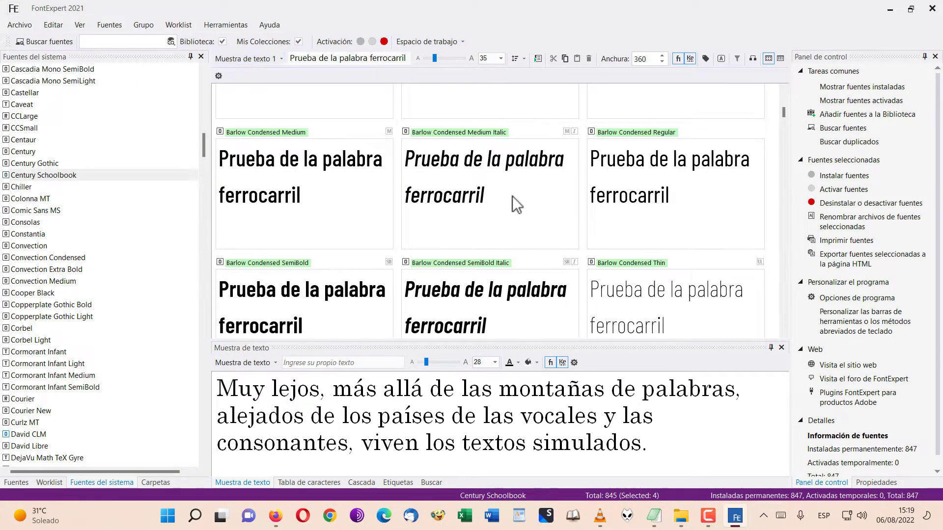
scroll(516, 195, "down", 5)
scroll(523, 193, "down", 5)
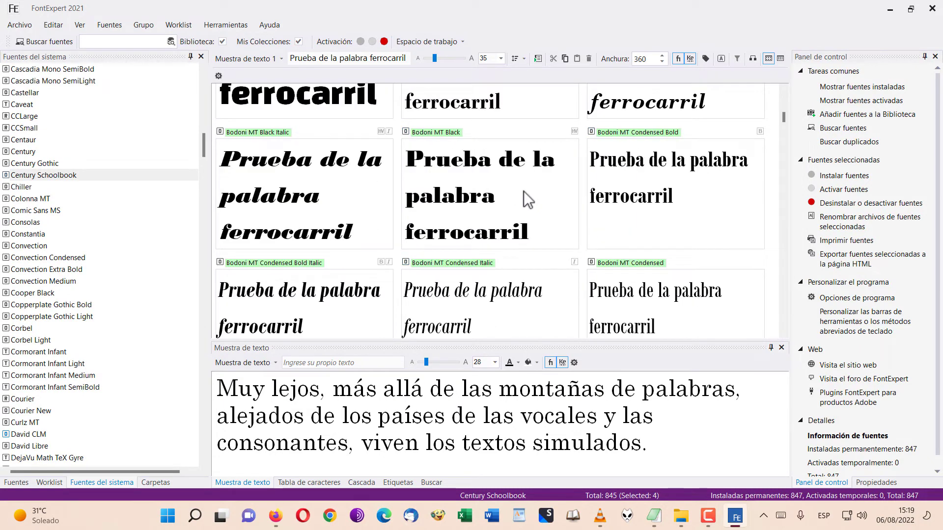
scroll(524, 191, "down", 2)
scroll(525, 191, "down", 4)
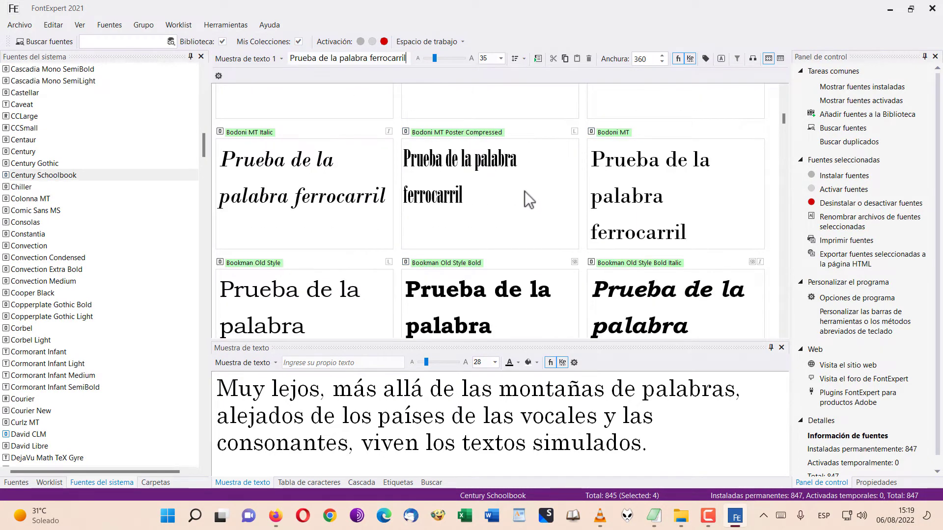
scroll(524, 190, "down", 2)
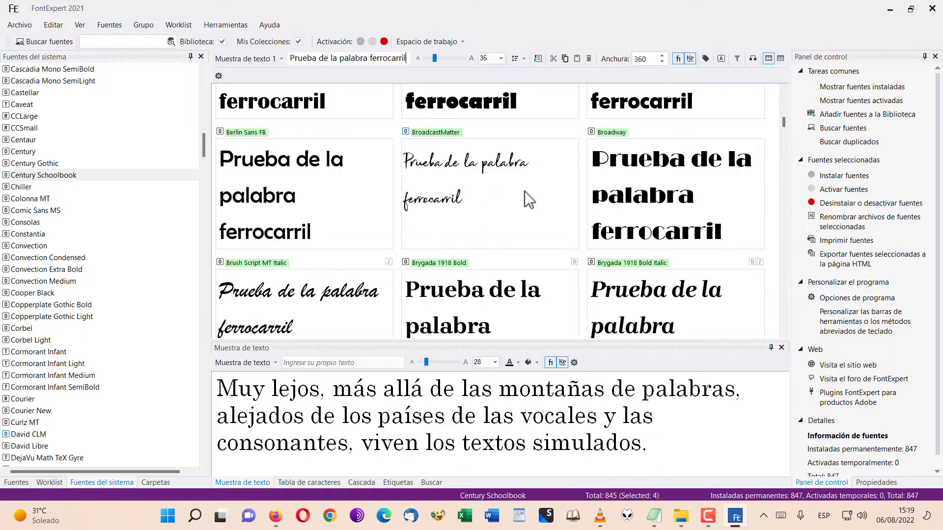
- Shorten the custom preview text of the font list to "Ferrocarril" and compare it across the fonts
scroll(524, 191, "down", 6)
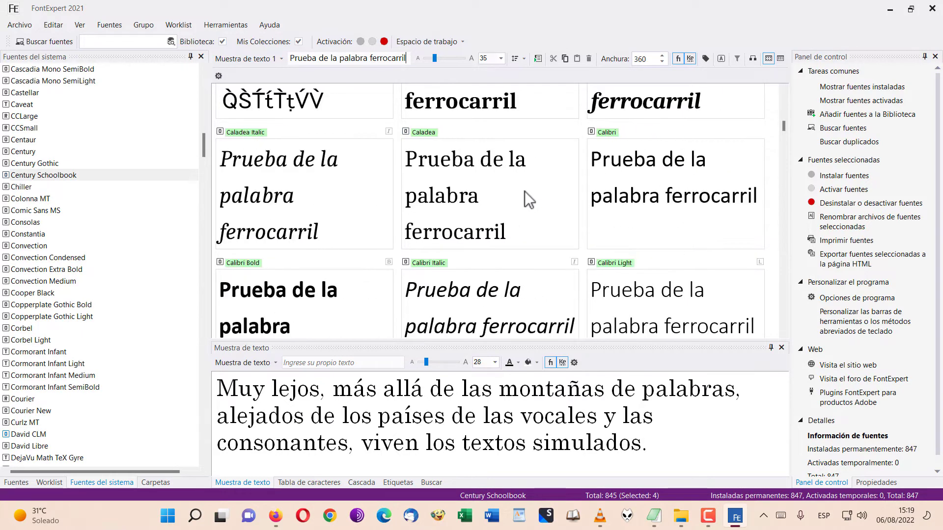
left_click(370, 58)
left_click_drag(371, 58, 305, 60)
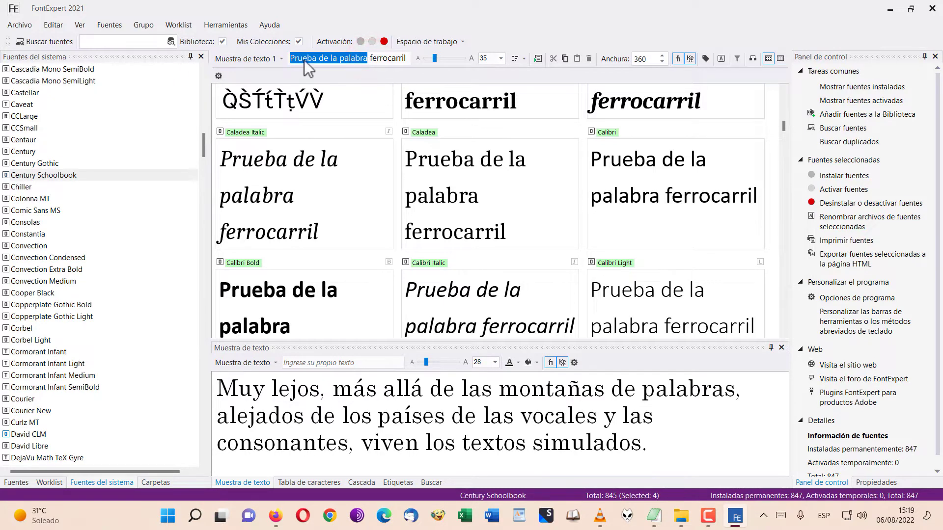
key("BackSpace")
key("Delete")
type("F")
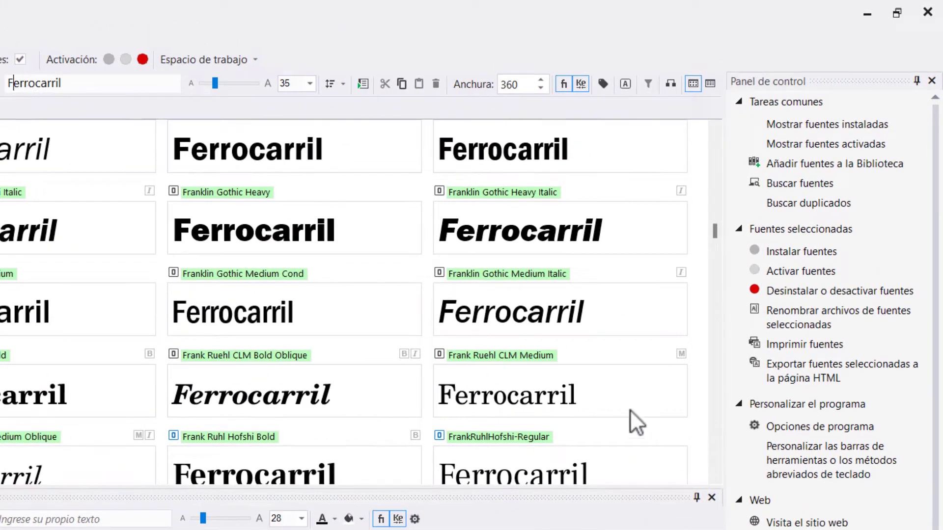
scroll(593, 391, "down", 3)
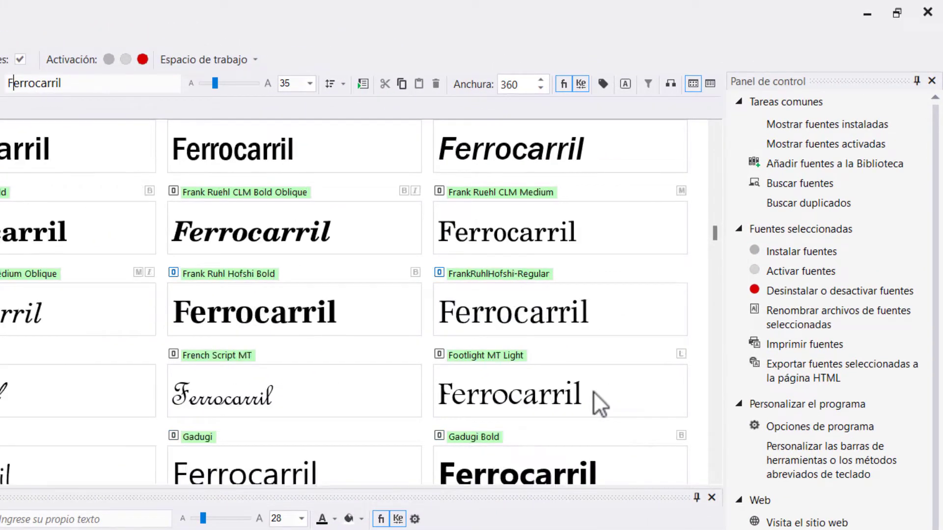
scroll(593, 391, "up", 2)
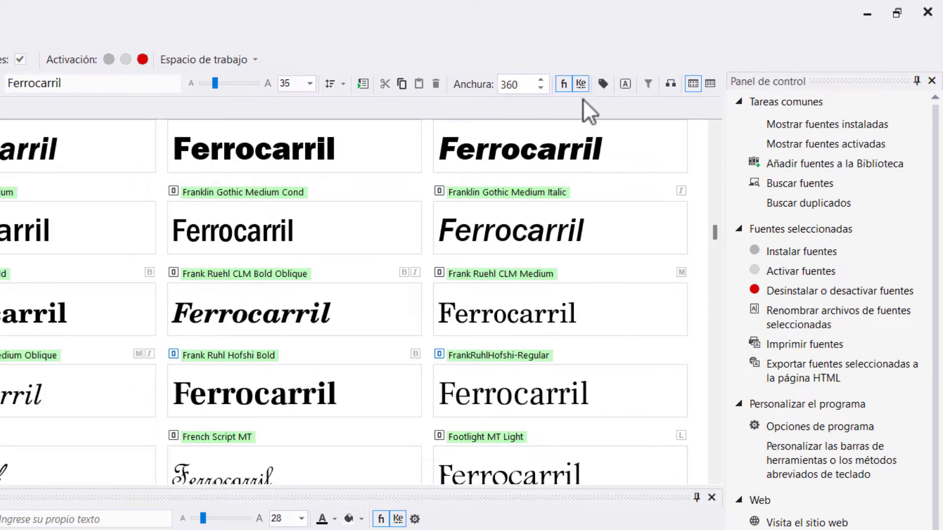
- Try switching kerning and ligatures in the "Ferrocarril" previews and compare the fonts further down the list
left_click(584, 86)
left_click(584, 86)
left_click(584, 86)
left_click(584, 86)
left_click(560, 82)
scroll(613, 370, "down", 2)
scroll(613, 369, "down", 2)
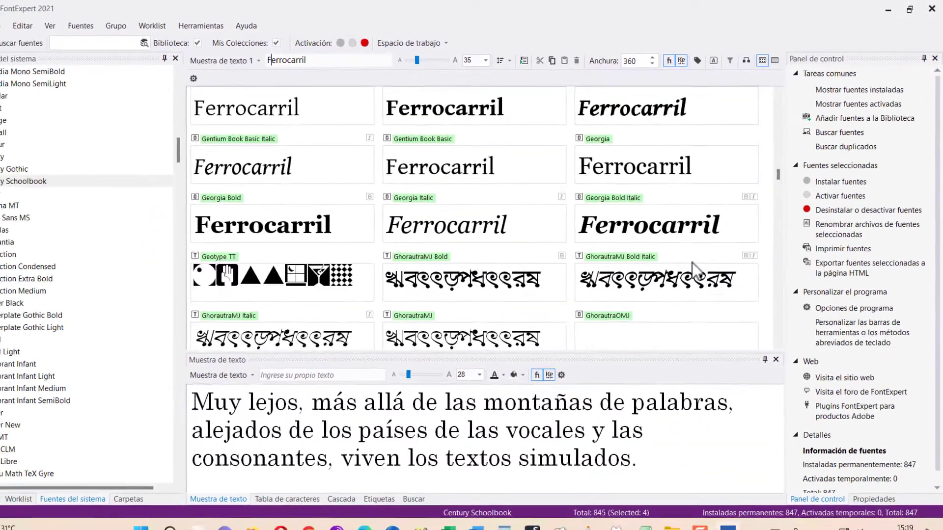
scroll(700, 254, "down", 3)
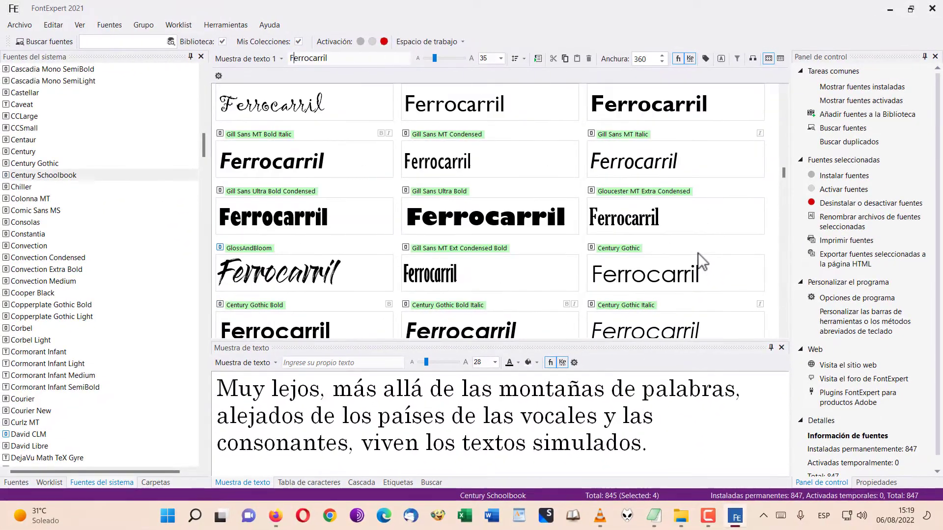
scroll(696, 253, "down", 3)
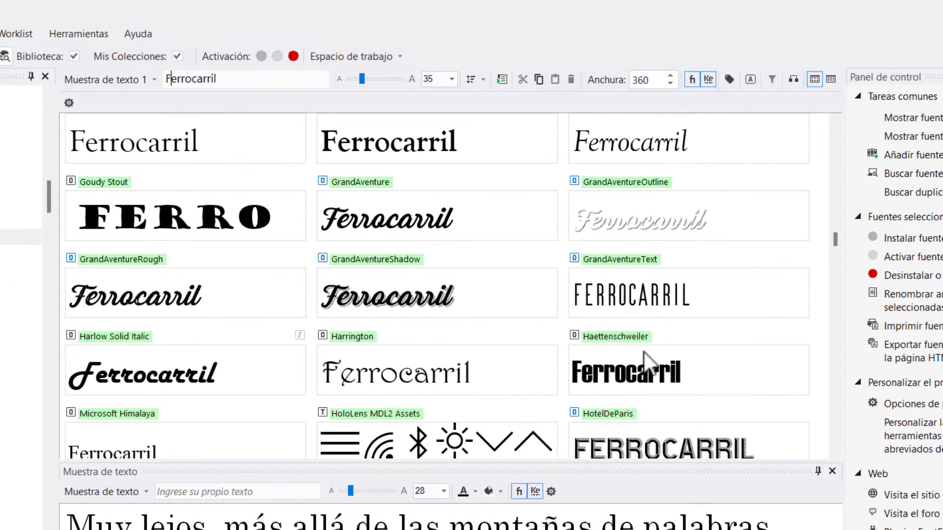
scroll(643, 323, "down", 4)
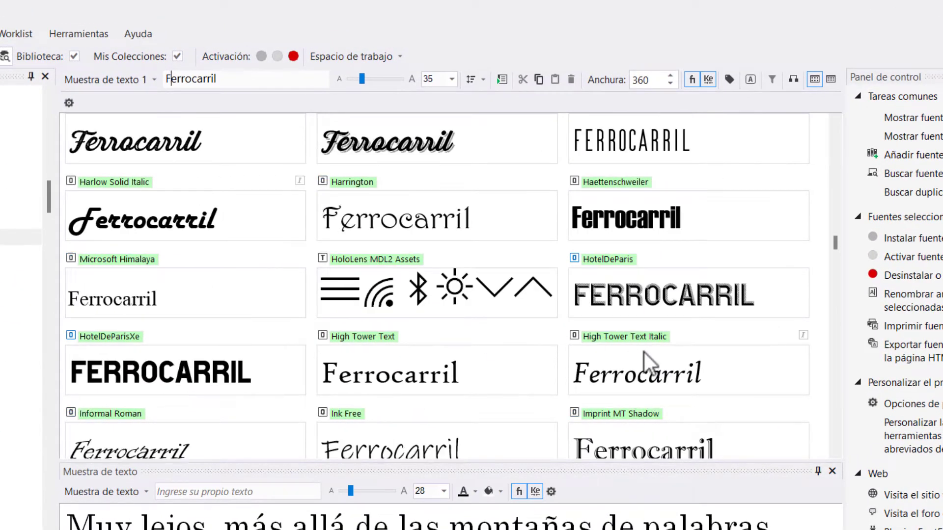
- Show each font's own name as its preview and browse to the Montserrat fonts
left_click(145, 79)
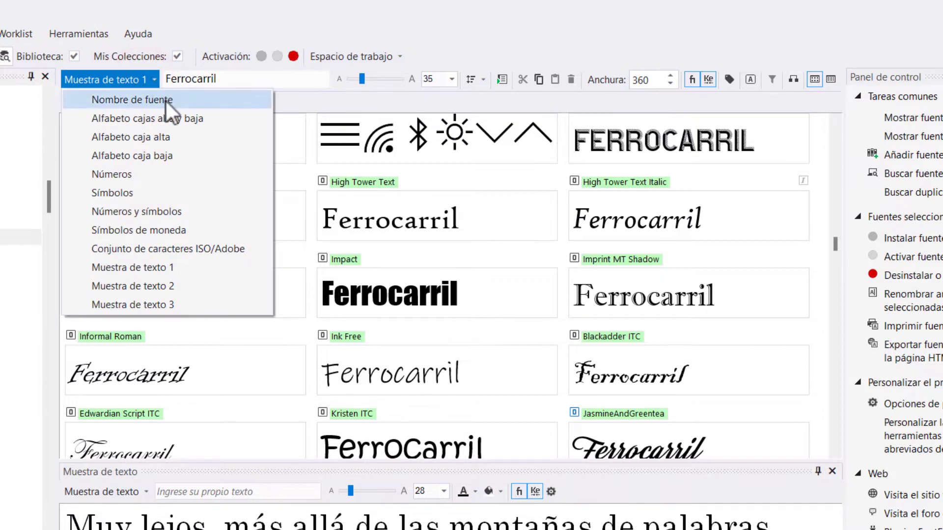
left_click(166, 101)
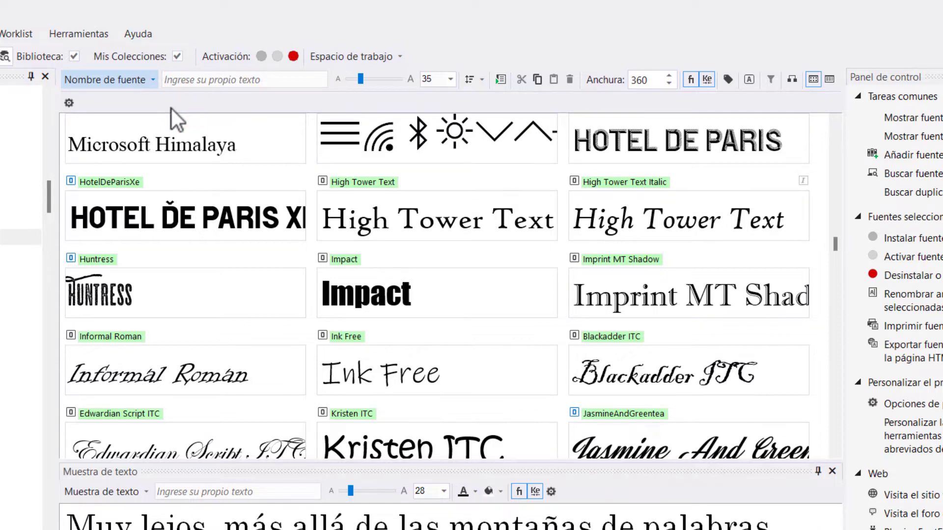
left_click(793, 76)
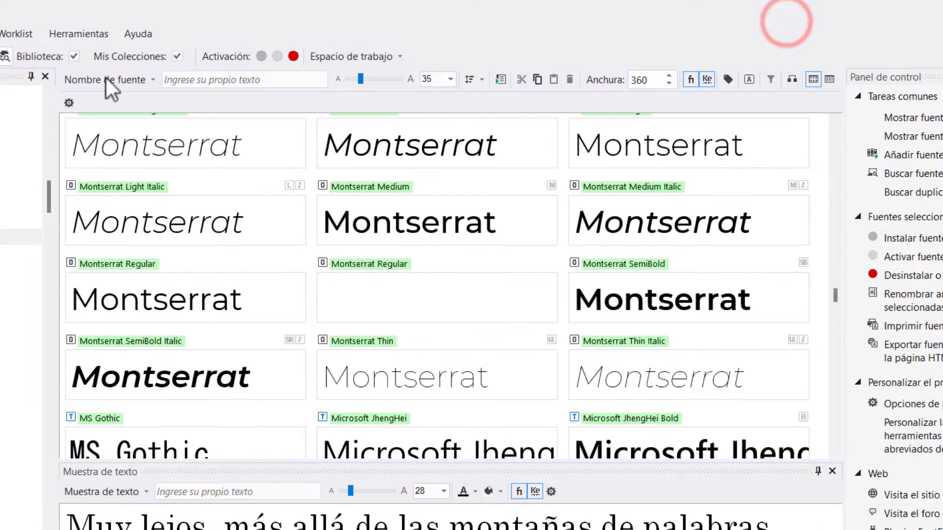
- View the font list with the mixed-case, uppercase and lowercase alphabet samples in turn
left_click(138, 81)
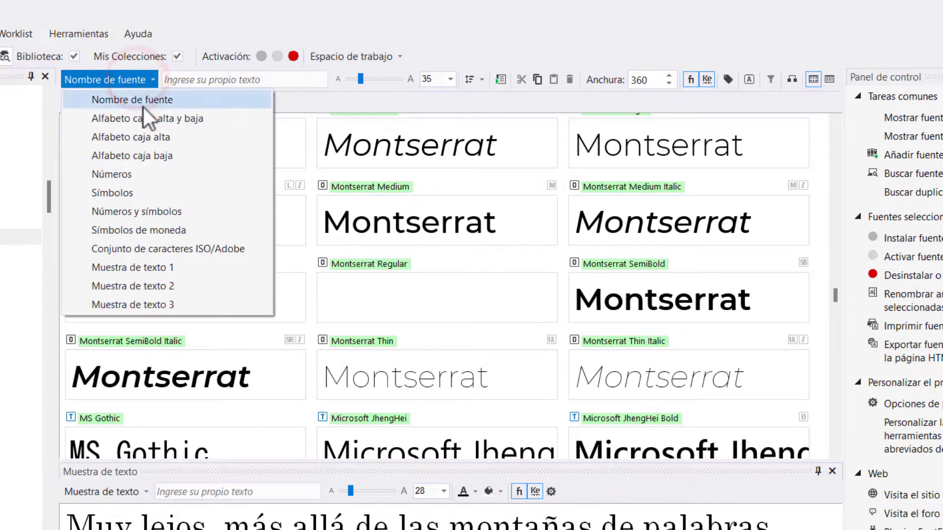
left_click(143, 126)
scroll(368, 327, "down", 6)
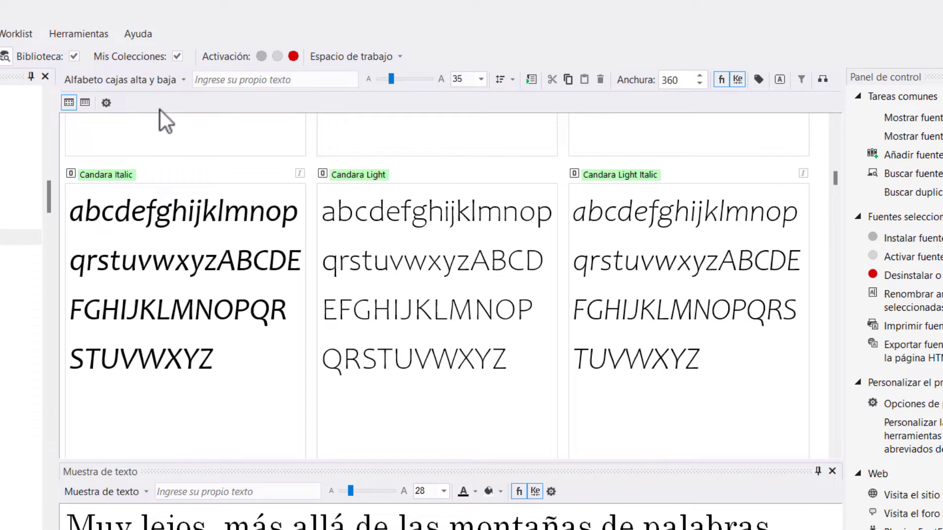
left_click(157, 79)
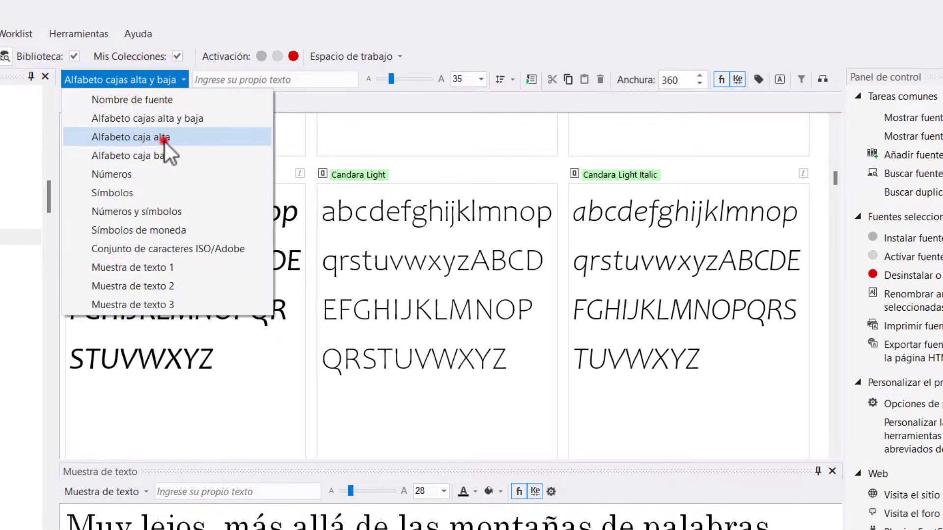
left_click(164, 138)
left_click(146, 78)
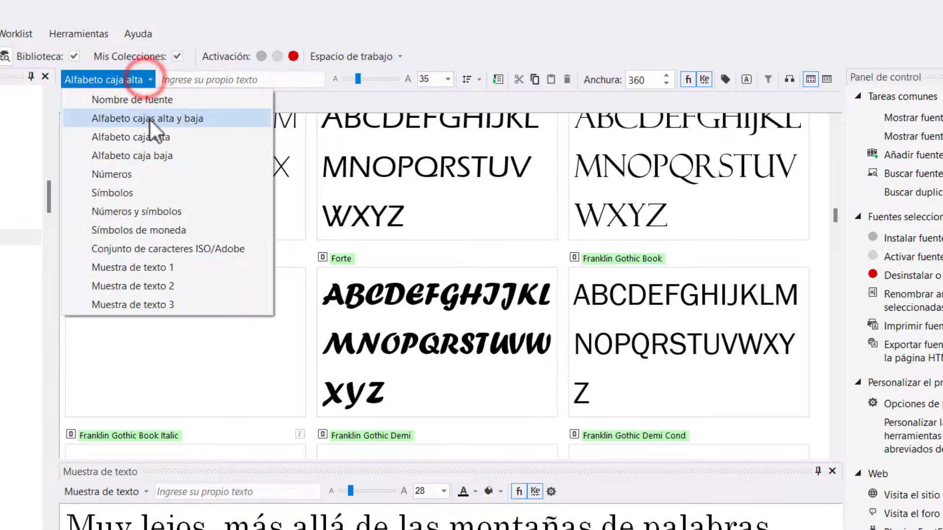
left_click(152, 160)
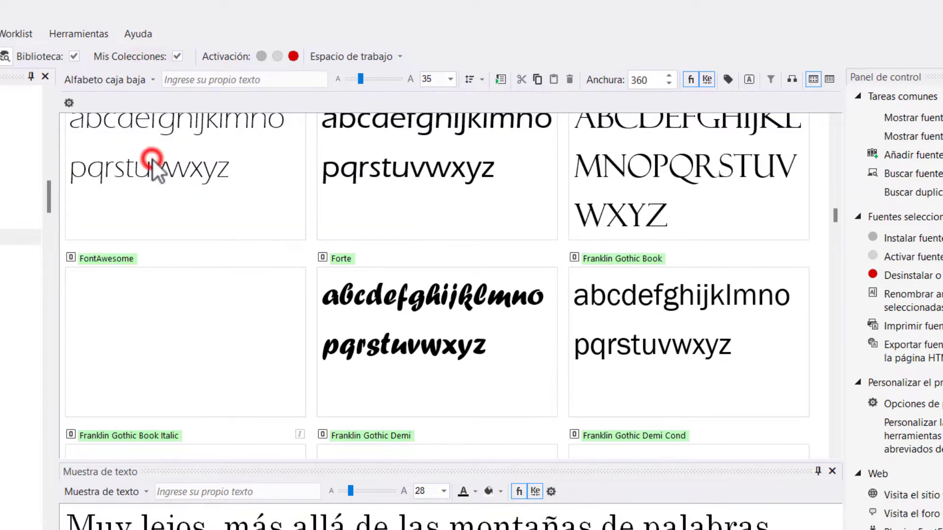
- Show the numbers sample in the font list and inspect Noto Sans Lao Regular, Noto Sans Lisu Regular and Noto Sans SC Light
left_click(123, 82)
left_click(117, 180)
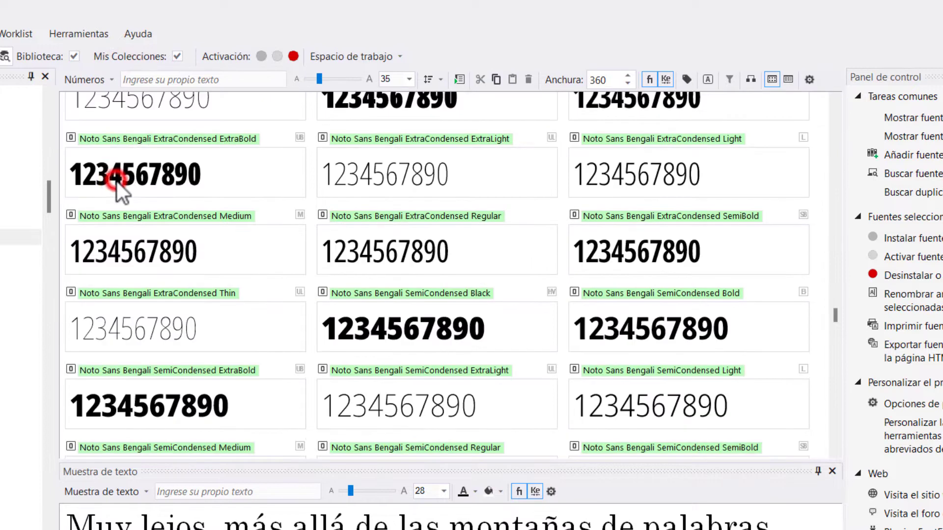
scroll(620, 301, "down", 6)
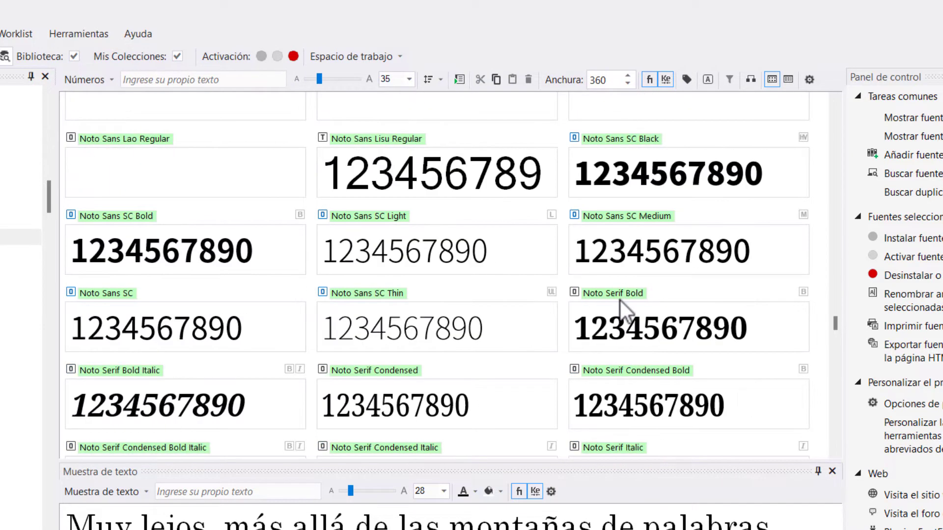
scroll(196, 274, "up", 3)
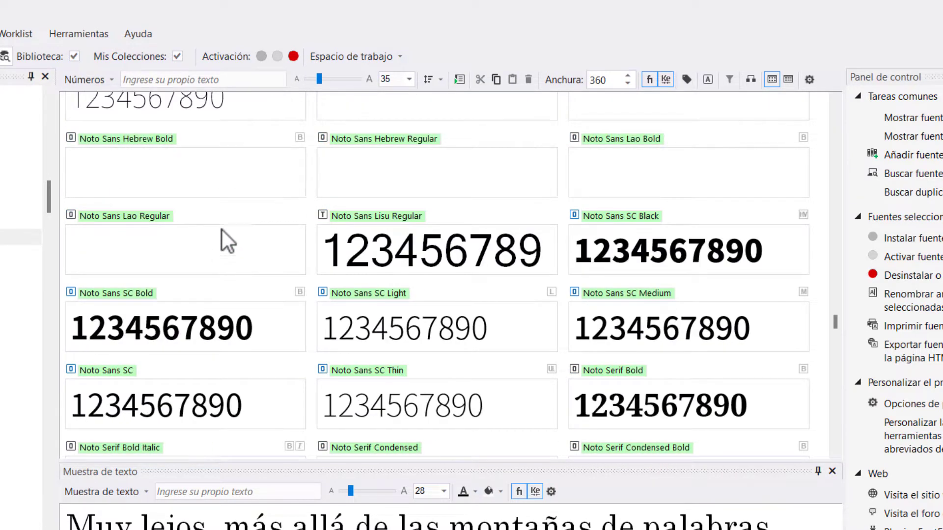
left_click(223, 178)
left_click(407, 246)
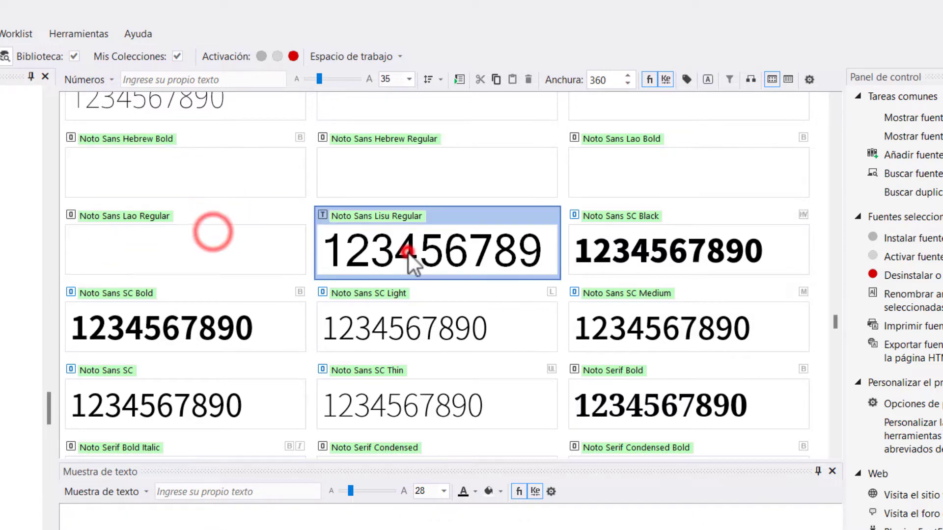
left_click(409, 330)
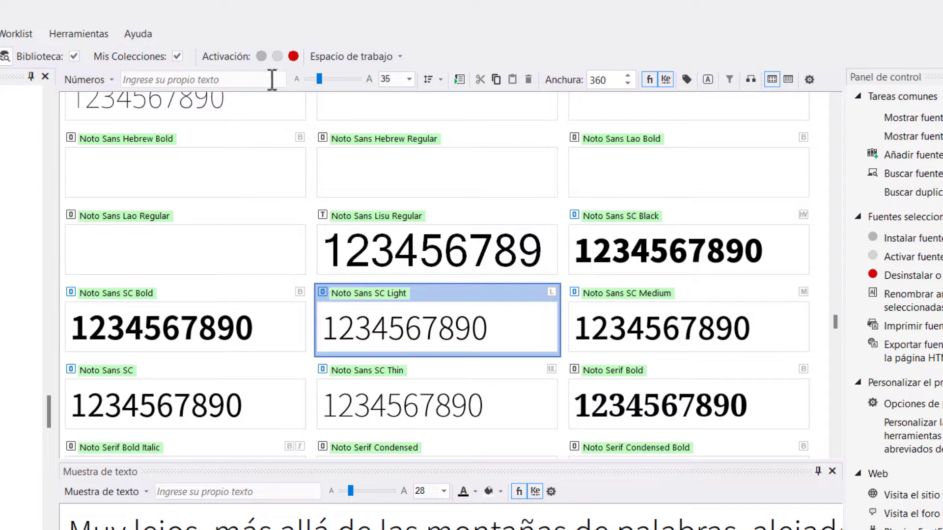
- View the font list with the numbers and symbols, currency symbols and ISO/Adobe character set samples in turn
left_click(88, 79)
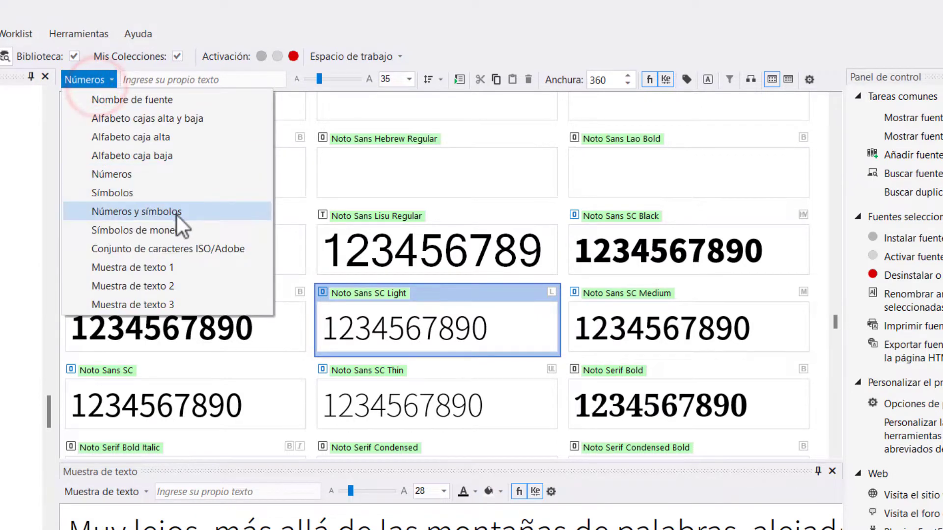
left_click(185, 215)
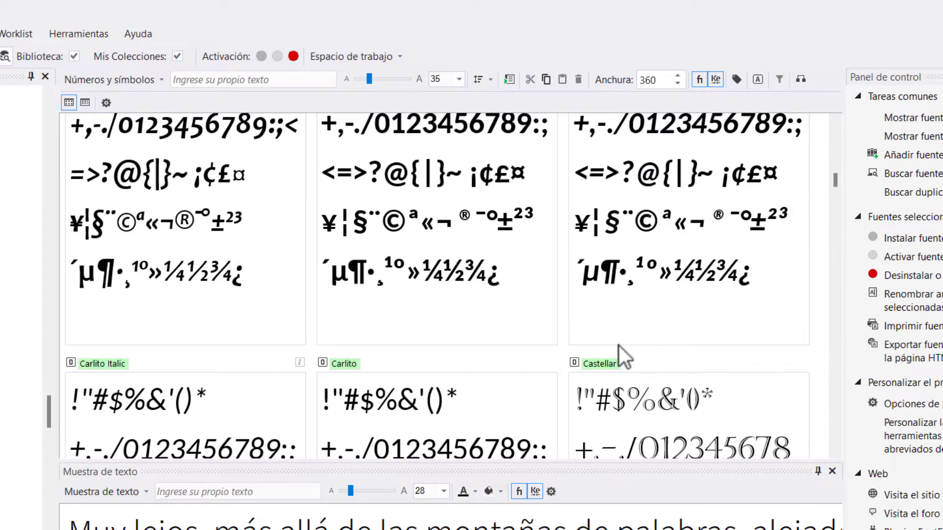
left_click(157, 80)
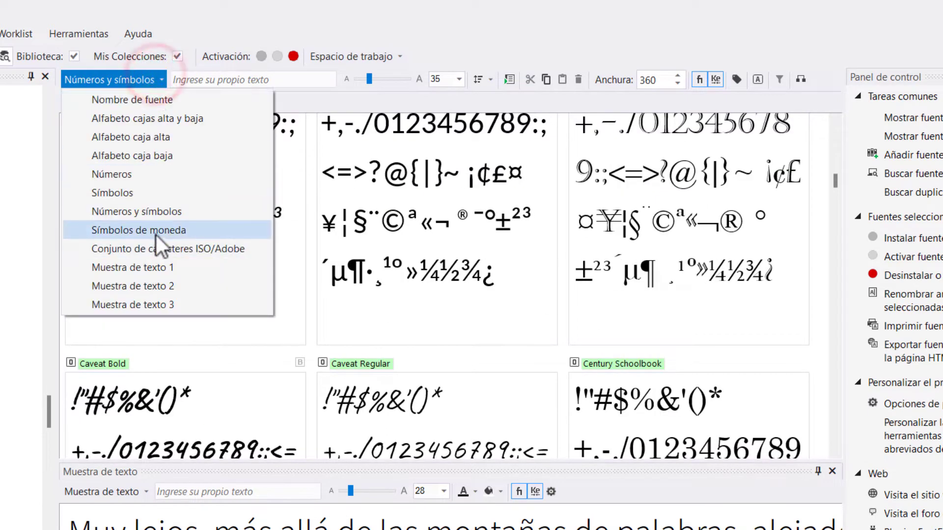
left_click(156, 234)
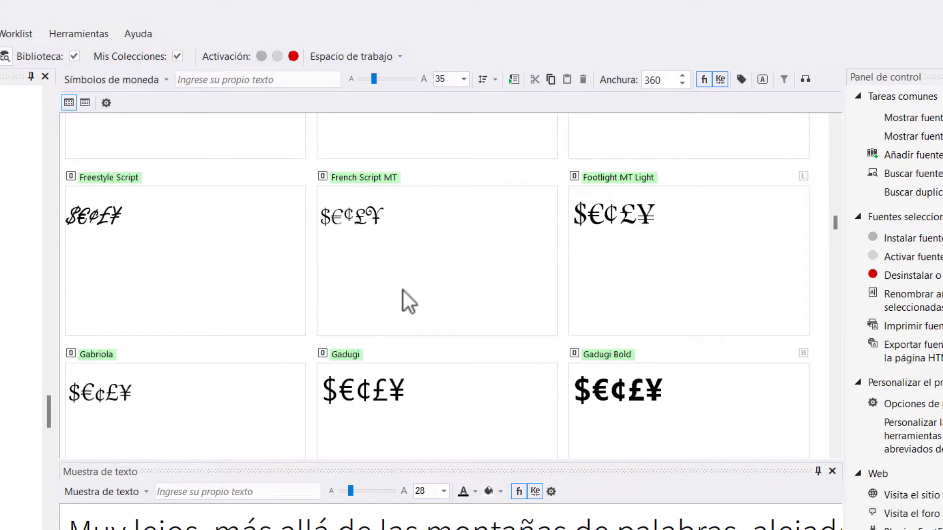
left_click(110, 81)
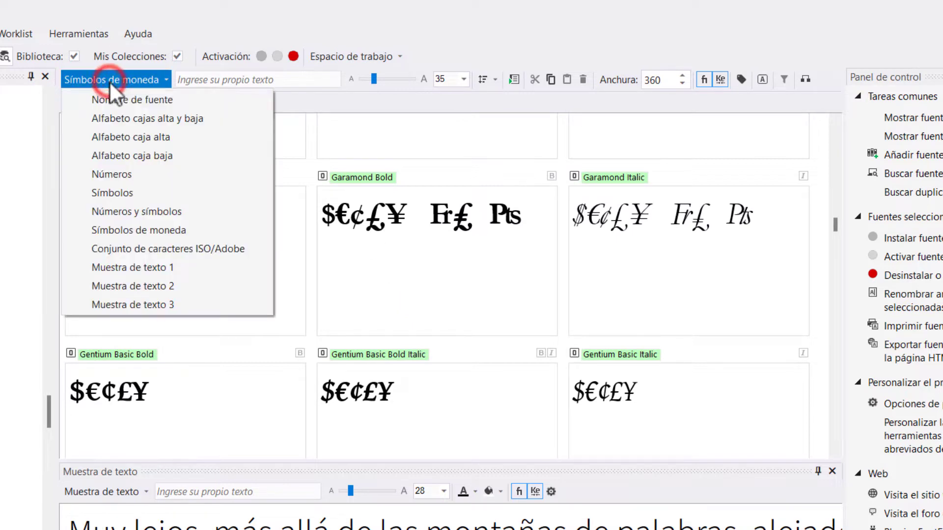
left_click(162, 250)
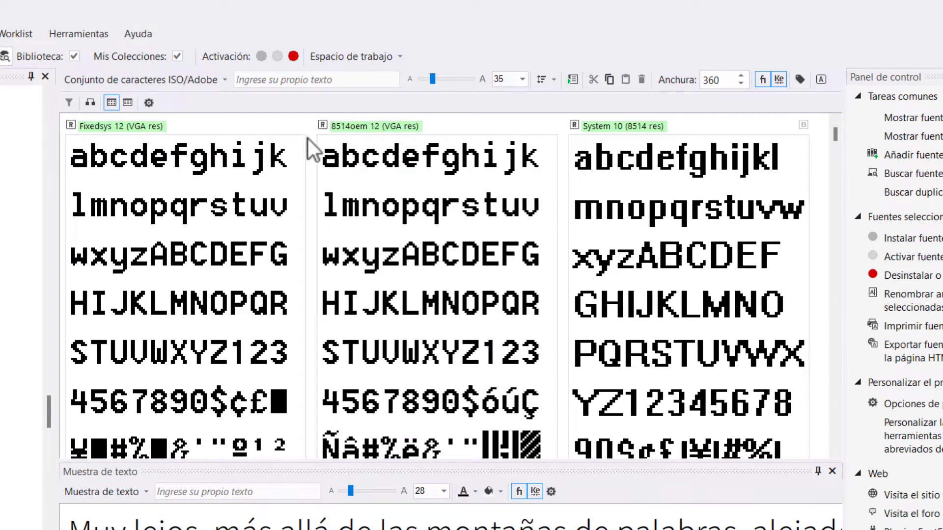
- Set the font list previews to display the font name
left_click(160, 81)
left_click(163, 99)
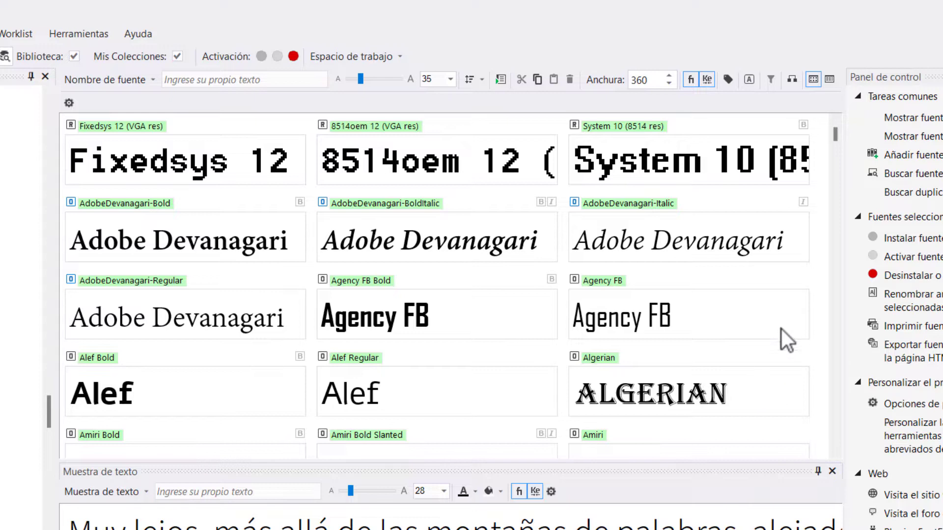
left_click(911, 14)
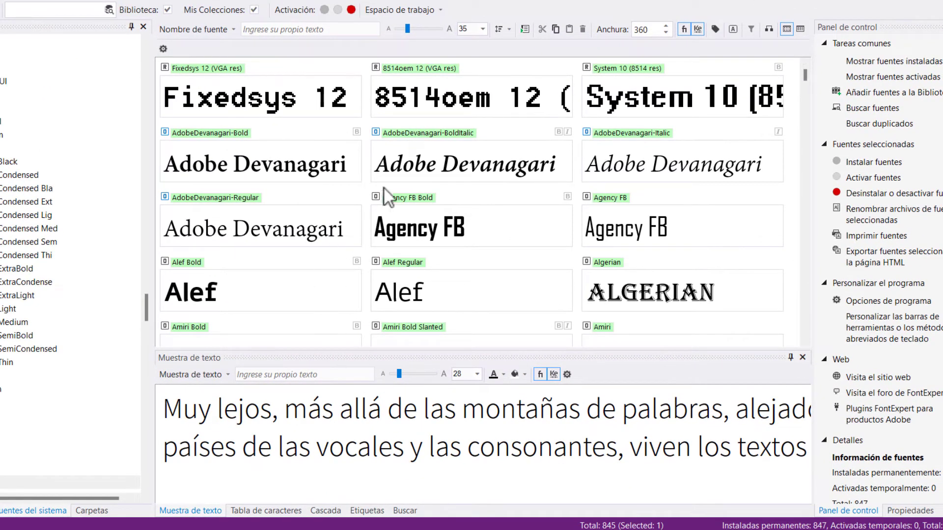
- Color the sample text of the selected font red on a yellow background
left_click(504, 374)
left_click(496, 434)
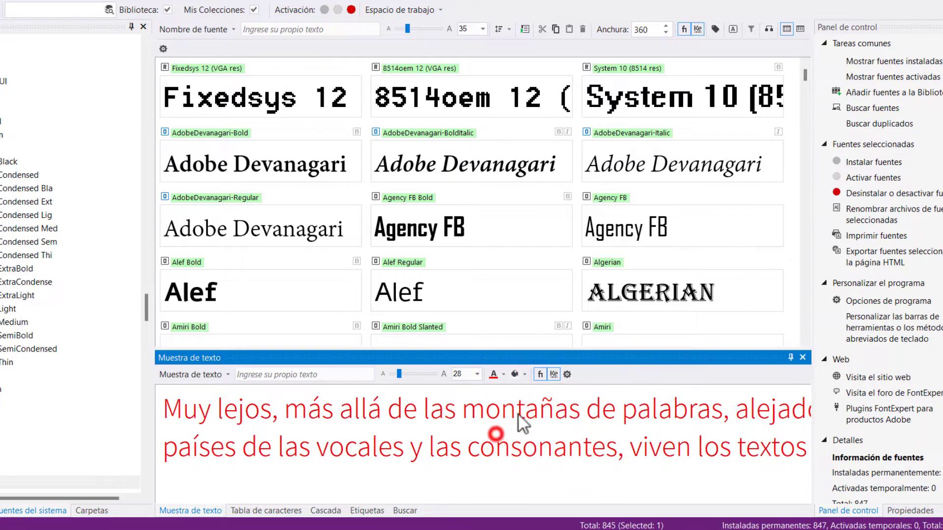
left_click(524, 376)
left_click(542, 446)
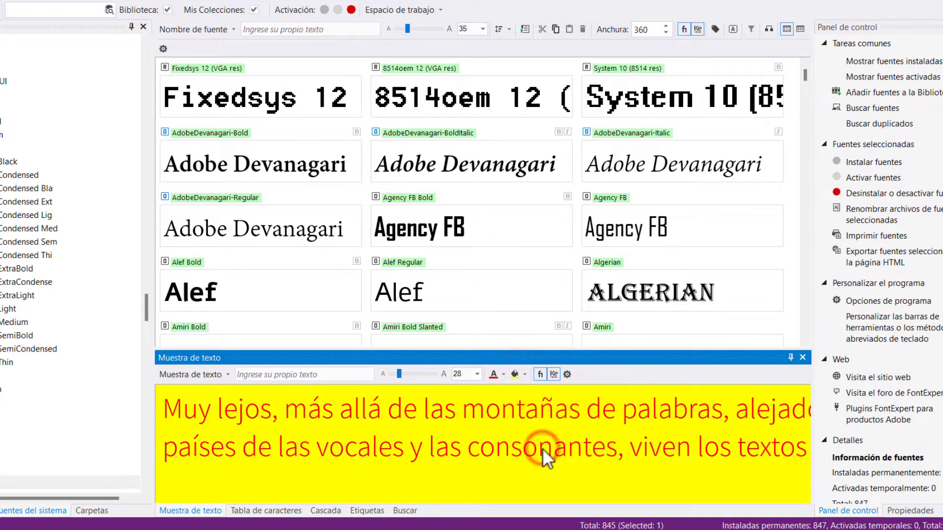
- Reset the sample text to the automatic color and remove its background fill
left_click(504, 376)
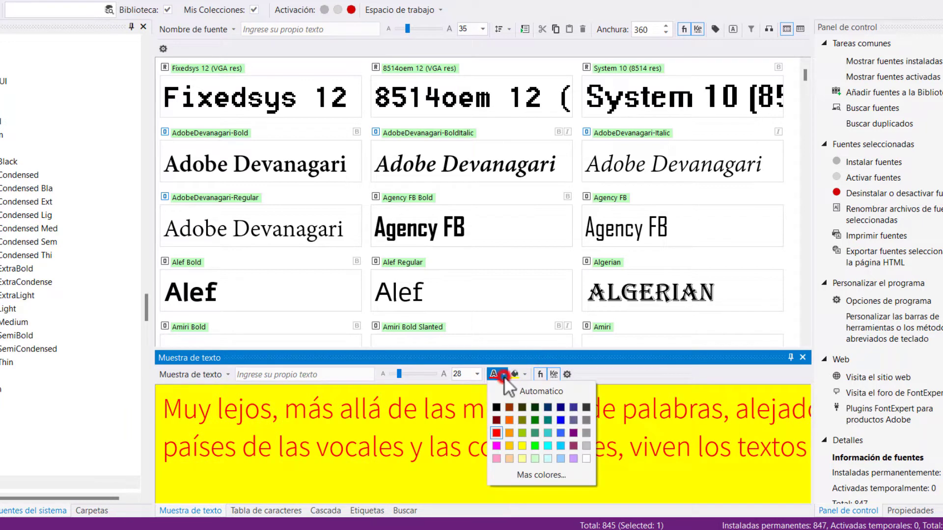
left_click(530, 396)
left_click(525, 377)
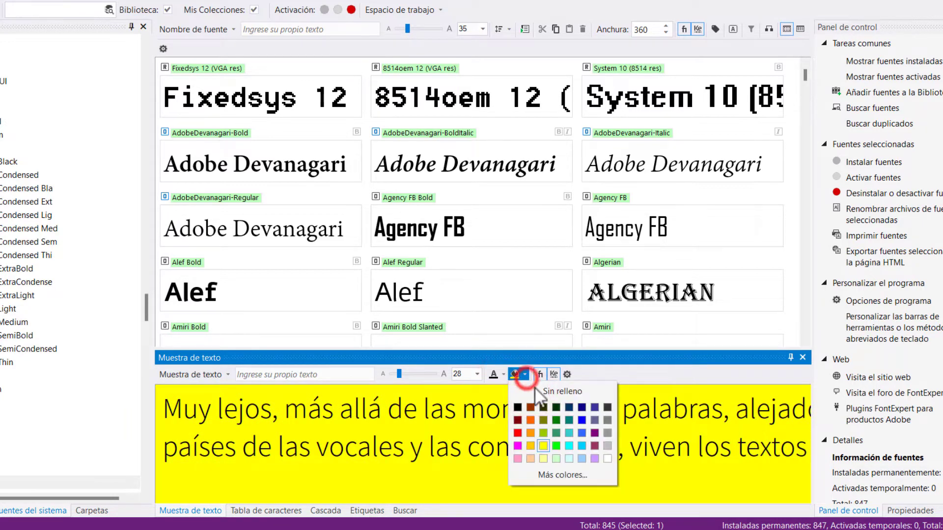
left_click(535, 389)
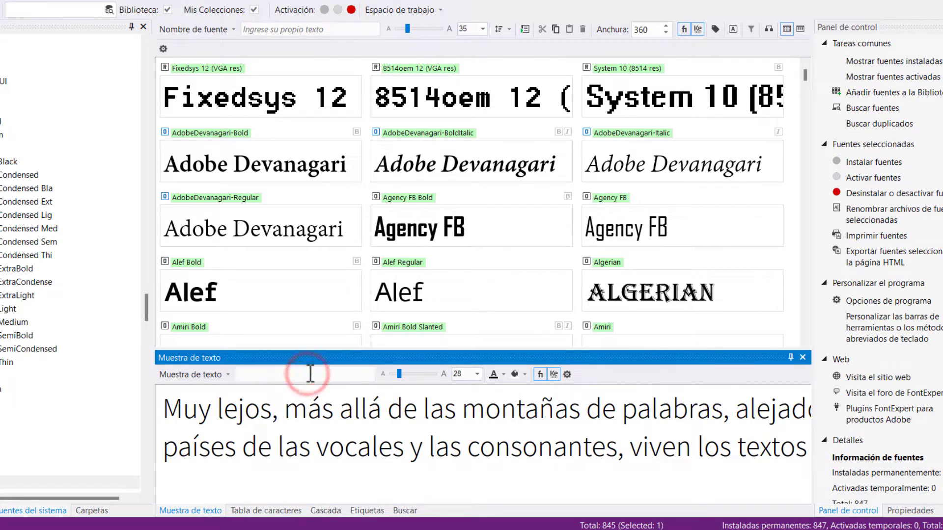
- Enter the custom sample text "Este texto es una prueba para ver cómo quedaría la fuente con un texto específico" for the text sample preview
type("Este texto es una prueba pa")
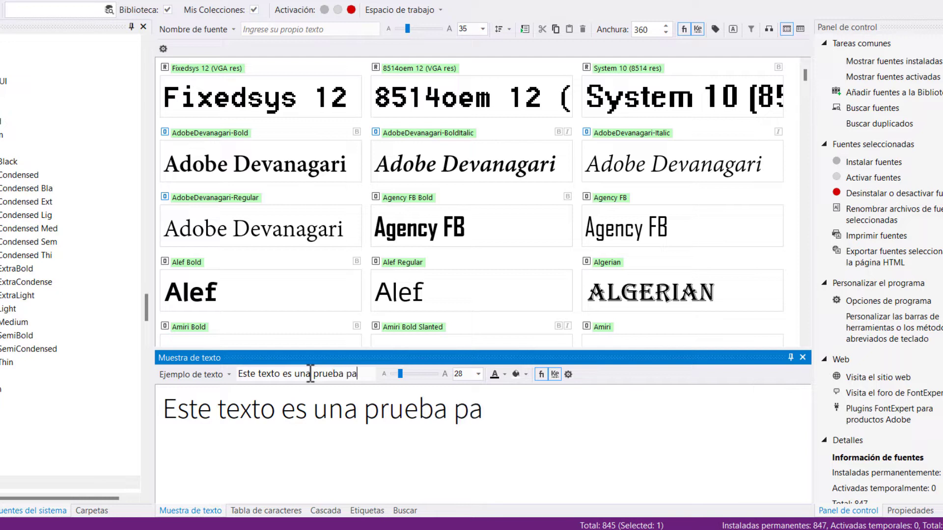
type("er cxomo")
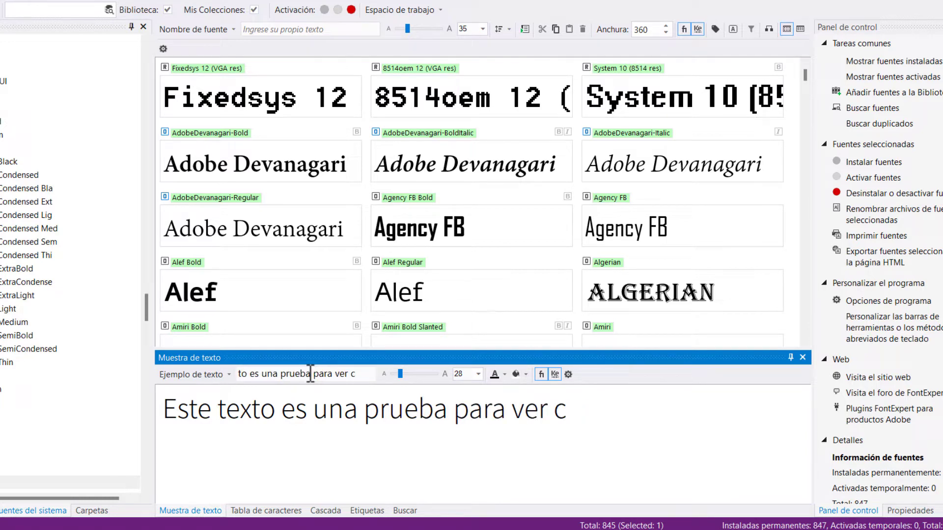
type("o quedaría la fu")
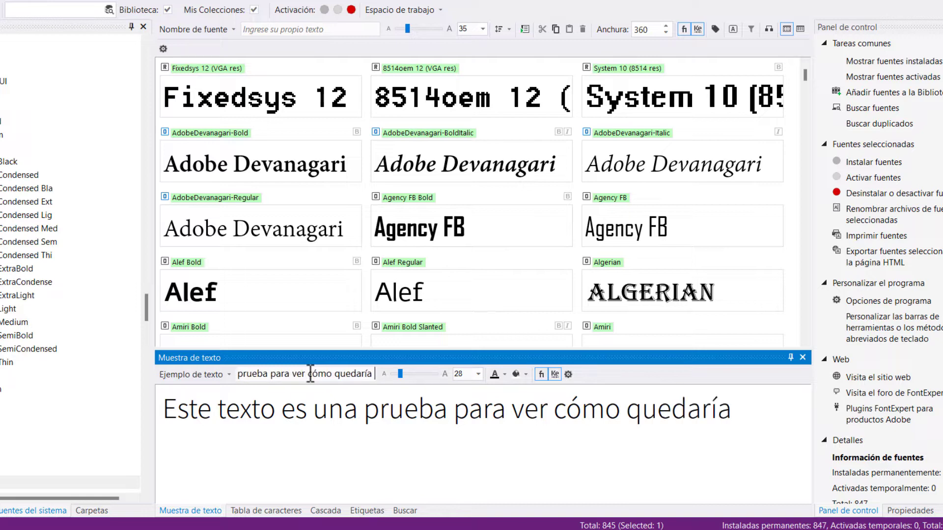
type("ente con un texto espec")
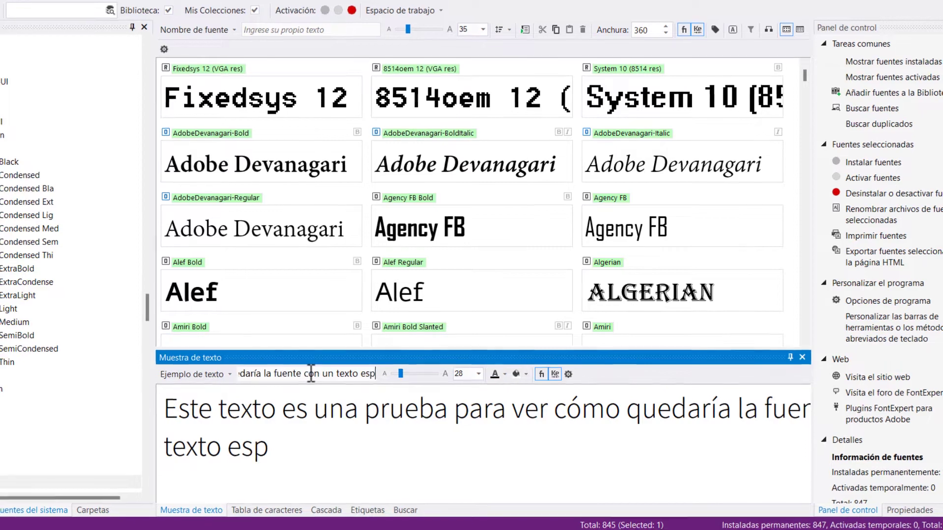
type("ífico")
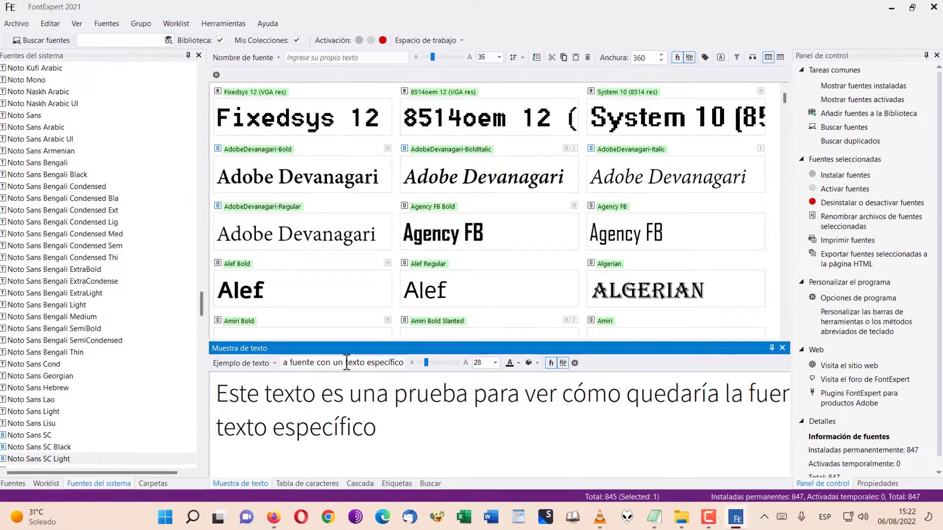
- Preview the custom sample text in the system fonts Noto Sans Bengali Light and Noto Sans Bengali Medium
left_click(87, 305)
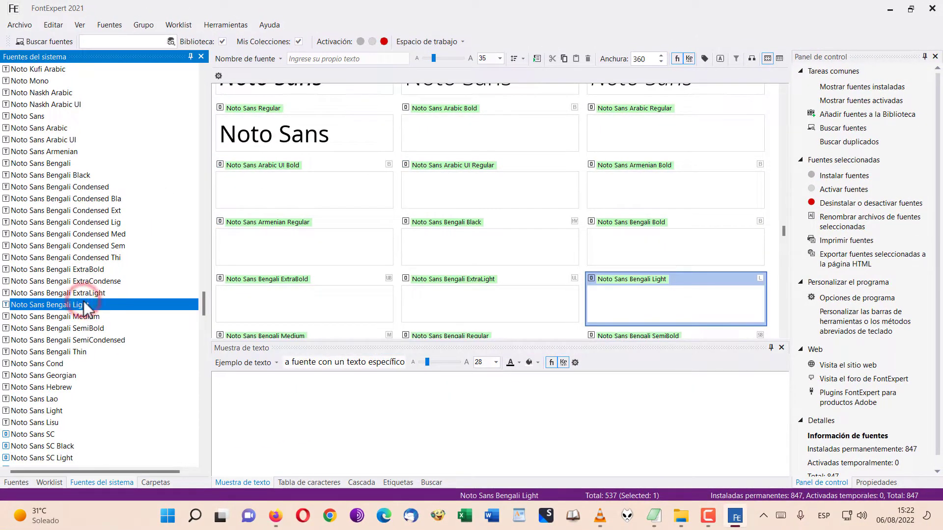
scroll(516, 207, "down", 7)
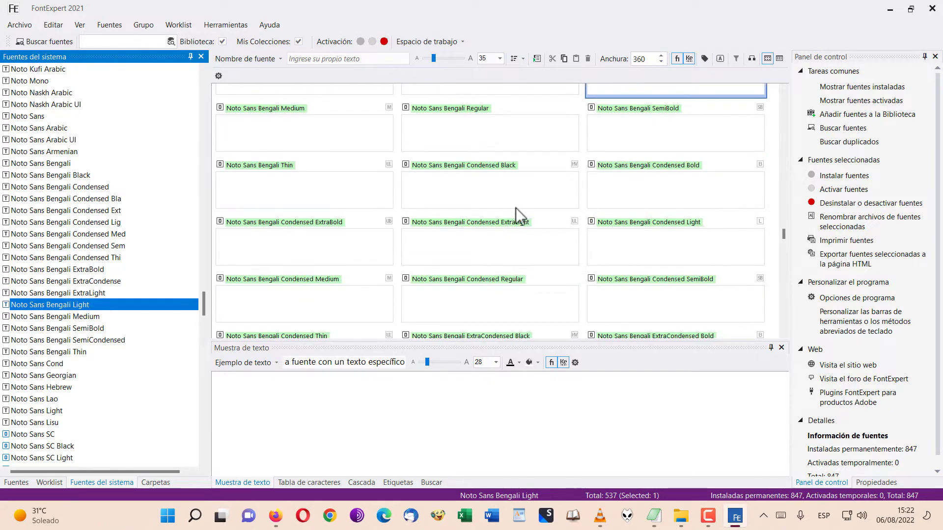
left_click(83, 316)
scroll(83, 314, "down", 5)
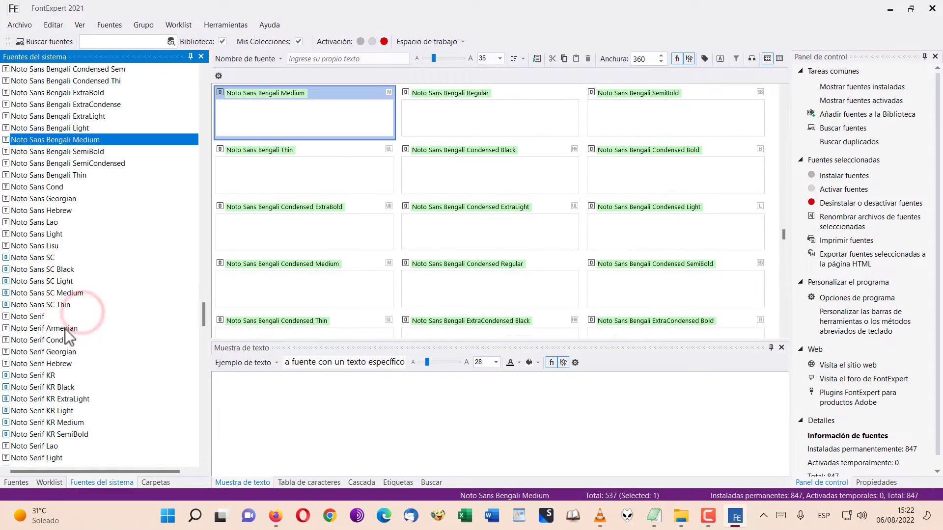
scroll(40, 378, "down", 4)
scroll(35, 383, "down", 6)
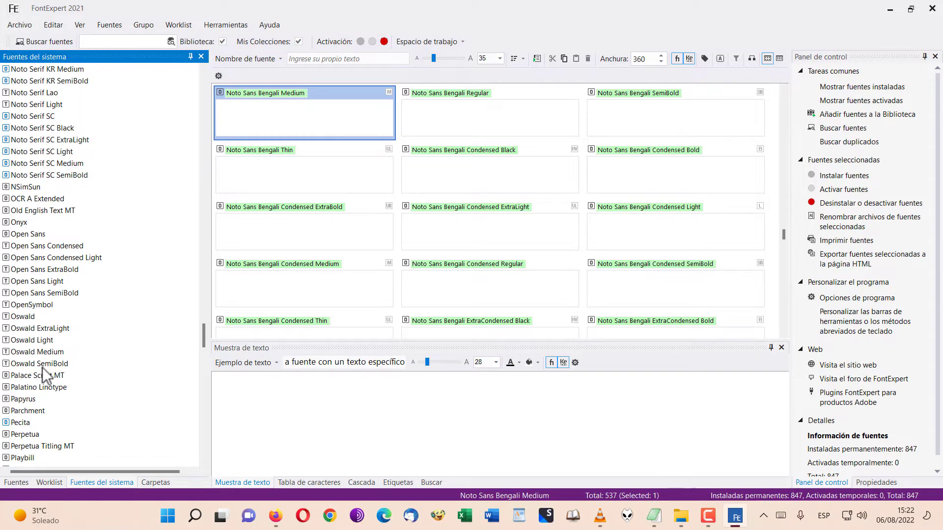
- Preview the custom sample text in Pecita, Palatino Linotype Bold and Palatino Linotype
left_click(21, 423)
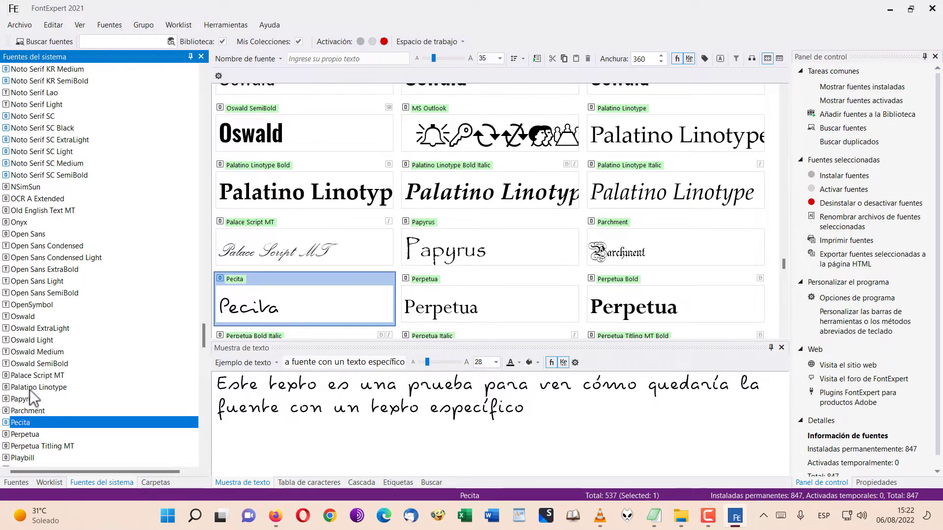
left_click(273, 194)
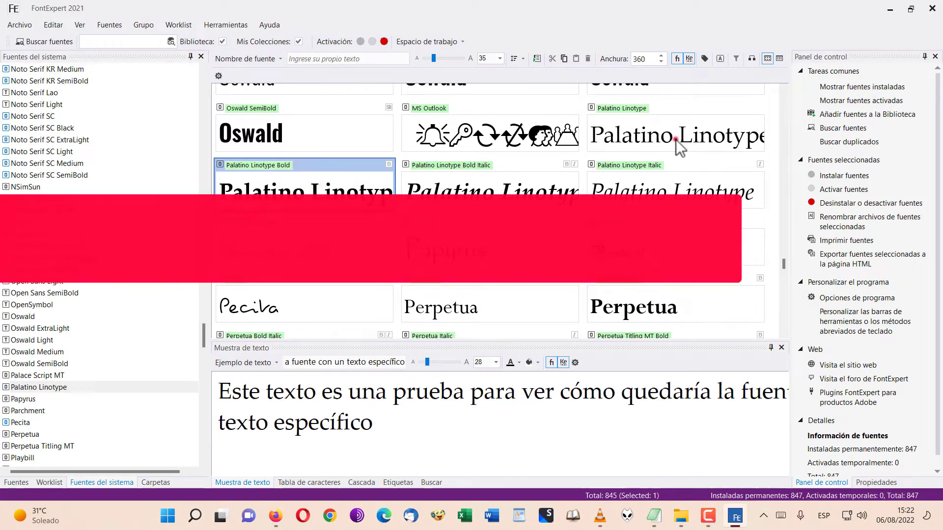
left_click(676, 140)
- Preview the custom sample text in the system fonts Segoe UI Symbol and Segoe UI Variable Display Semib
scroll(101, 368, "down", 15)
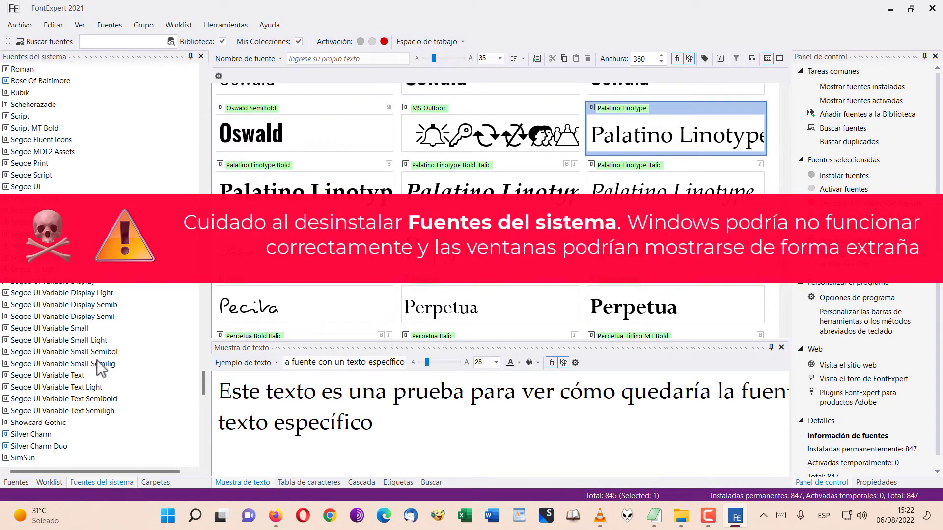
left_click(49, 269)
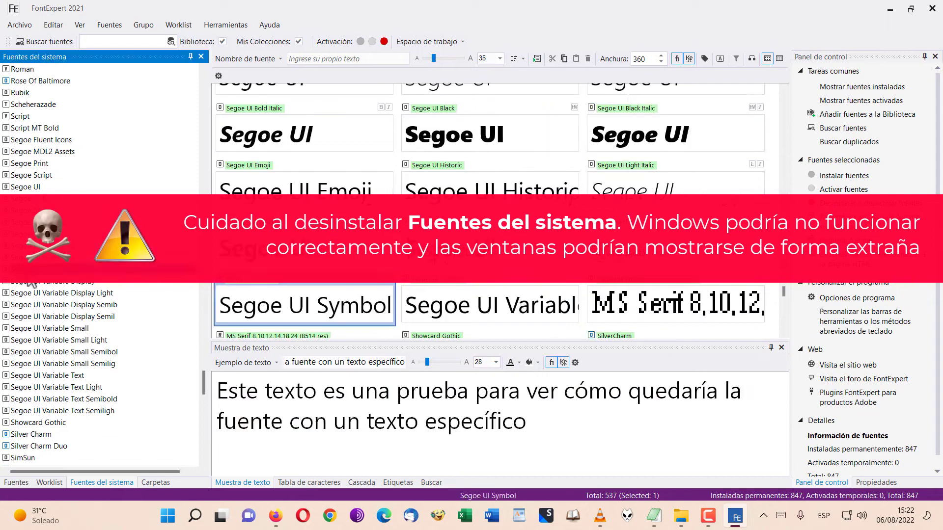
left_click(34, 304)
- Preview the custom sample text in the system fonts Sitka Small, Sitka Text Semibold and Source Serif Pro
scroll(44, 319, "down", 5)
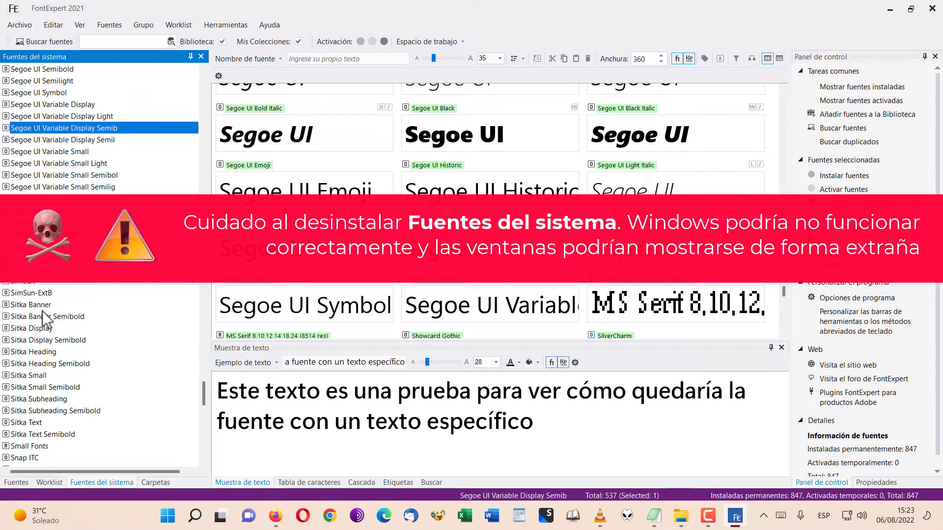
left_click(27, 376)
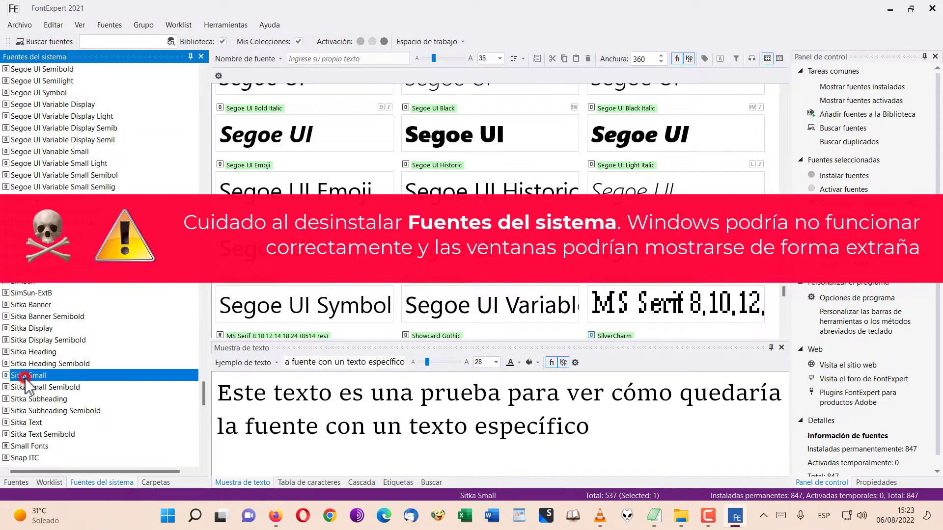
left_click(42, 435)
scroll(55, 403, "down", 8)
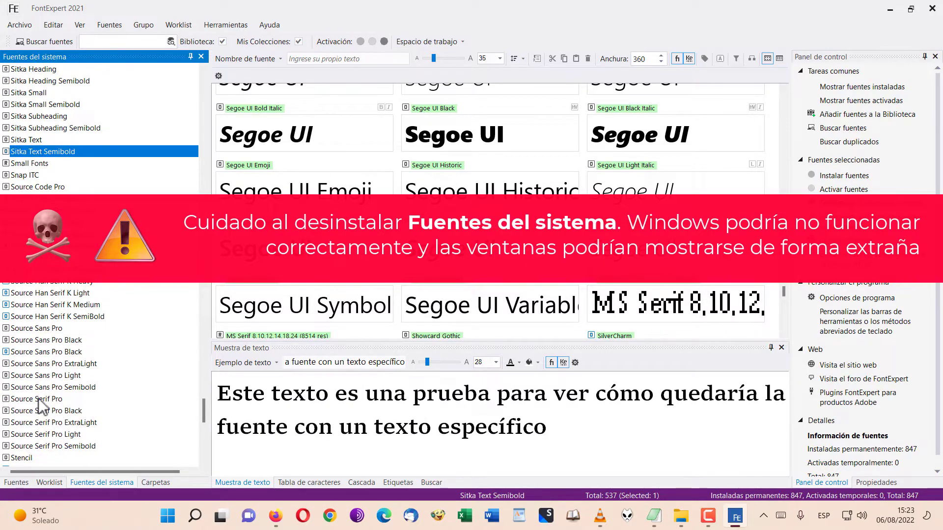
left_click(38, 399)
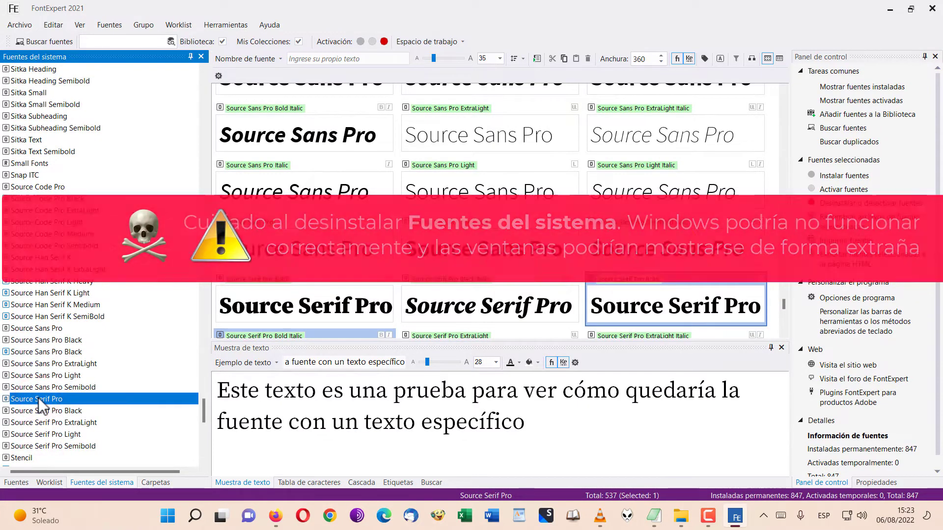
left_click(553, 362)
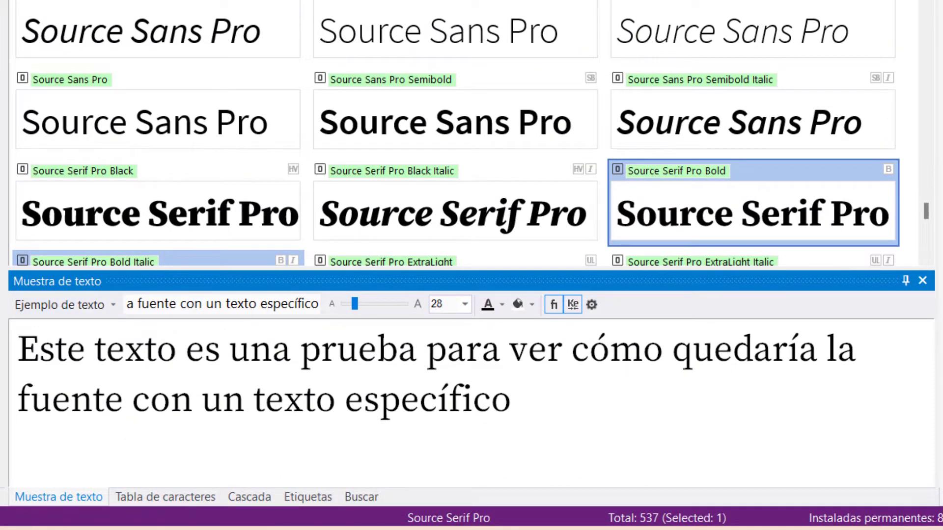
- Open the character table of Source Serif Pro and browse its defined characters down to the Cyrillic letters
left_click(185, 498)
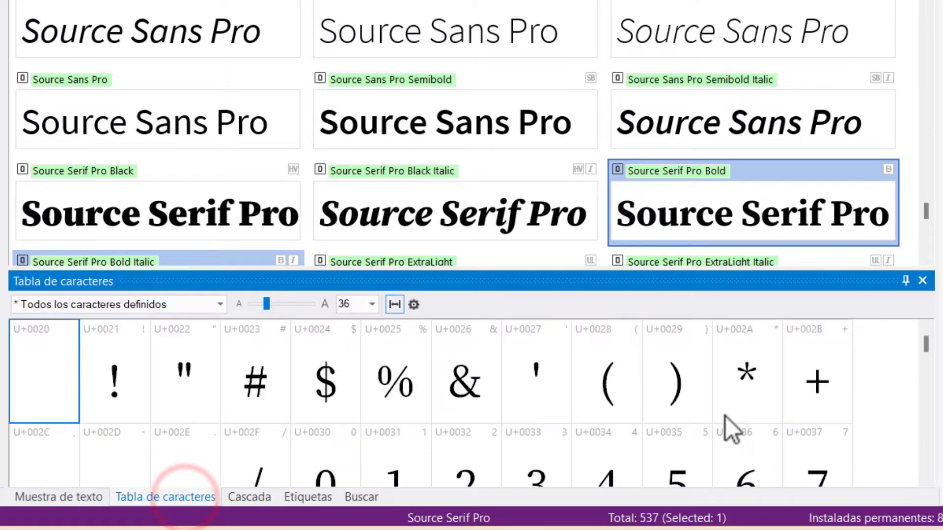
scroll(726, 417, "down", 3)
scroll(725, 398, "down", 10)
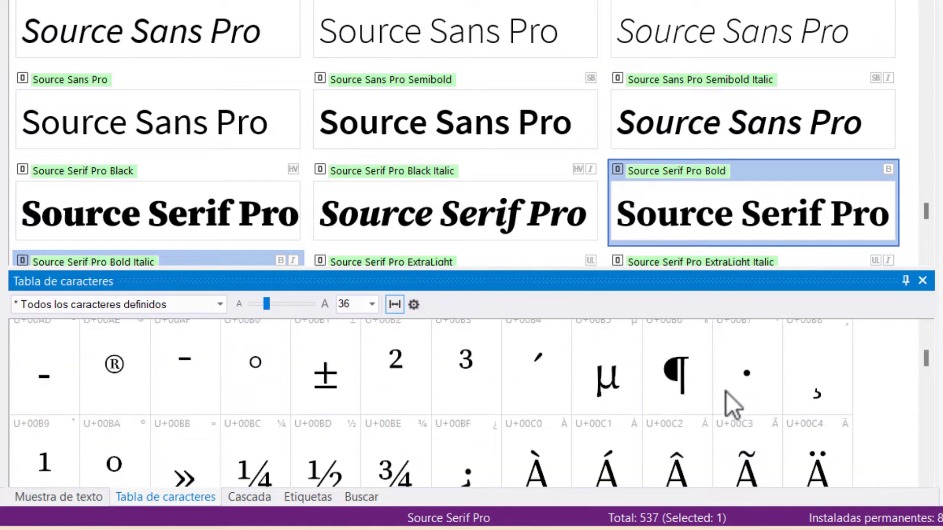
scroll(726, 390, "down", 8)
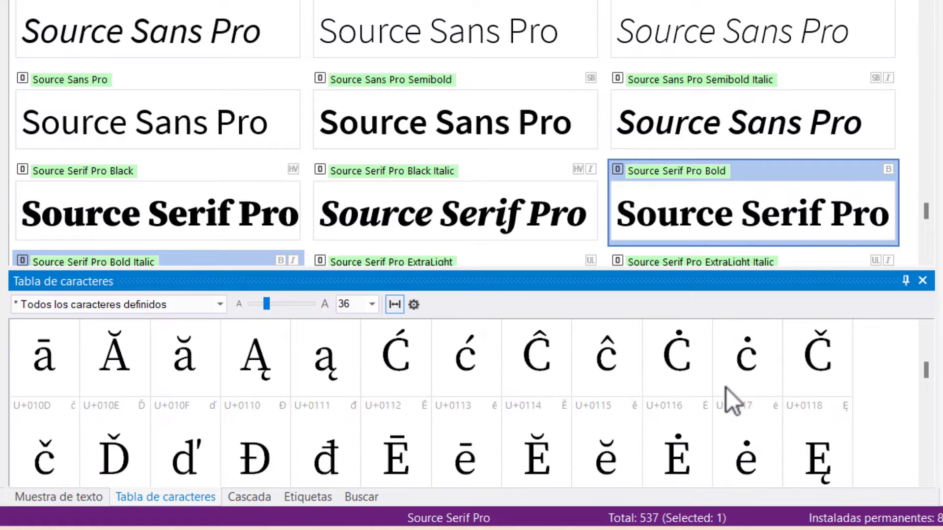
scroll(726, 386, "down", 20)
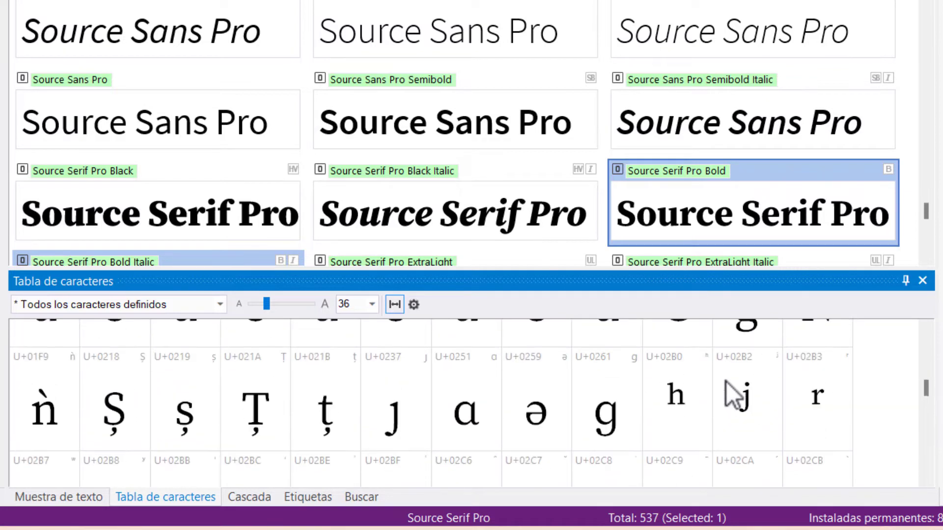
scroll(726, 382, "down", 15)
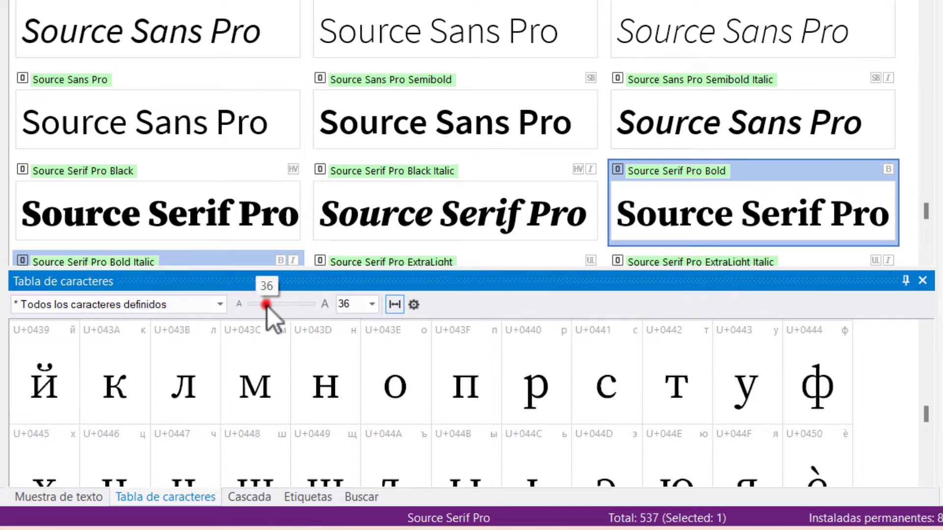
- Reduce the character size in the character table to 17 and return to the basic Latin characters
left_click_drag(267, 305, 258, 304)
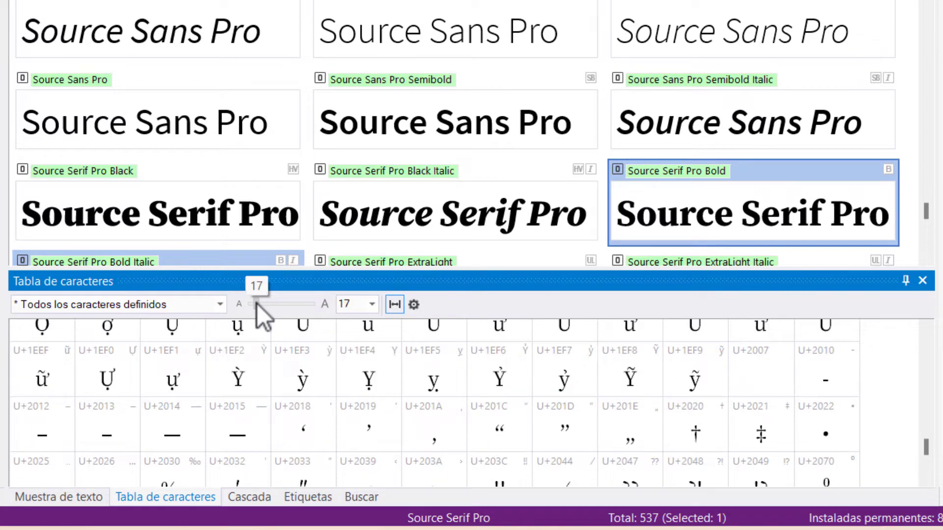
scroll(707, 407, "up", 15)
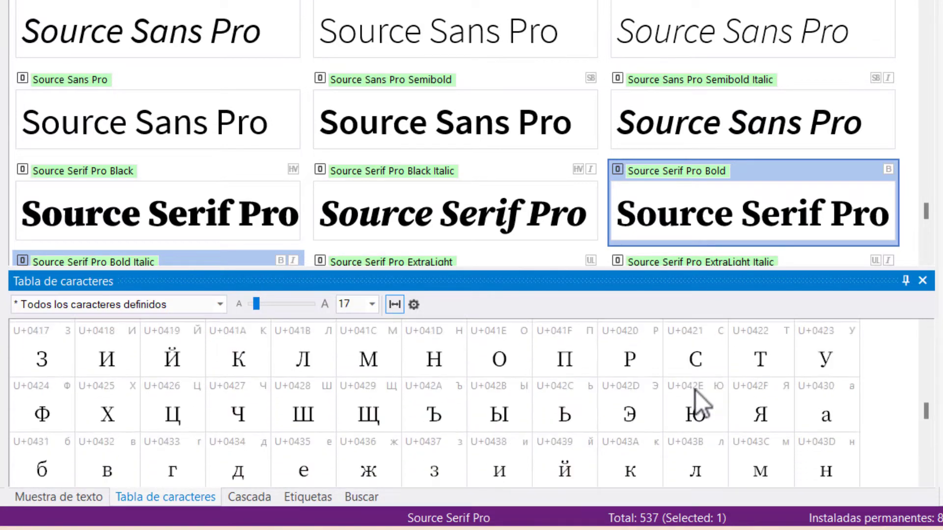
scroll(682, 389, "up", 8)
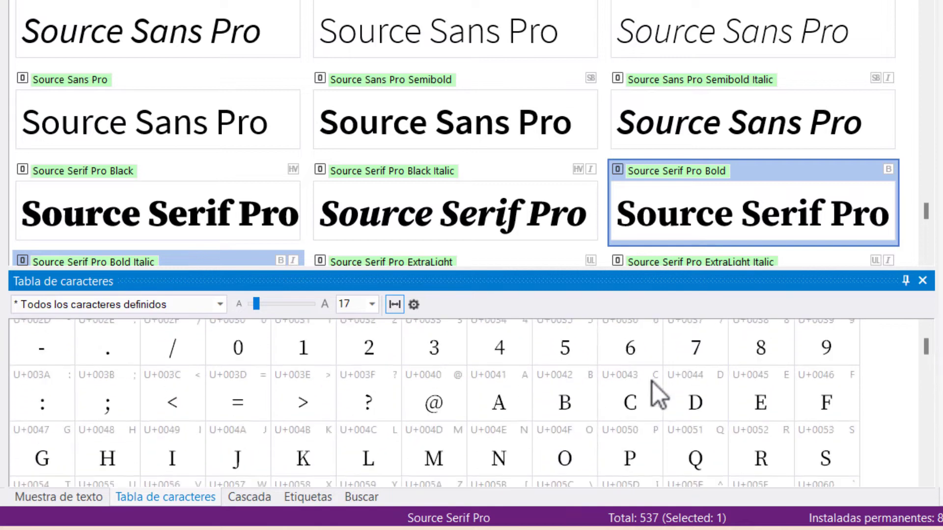
- Magnify the digits 2 and 3 and the @ sign in the character table to examine their Unicode details
right_click(638, 376)
left_click(664, 290)
left_click(688, 346)
left_click(399, 382)
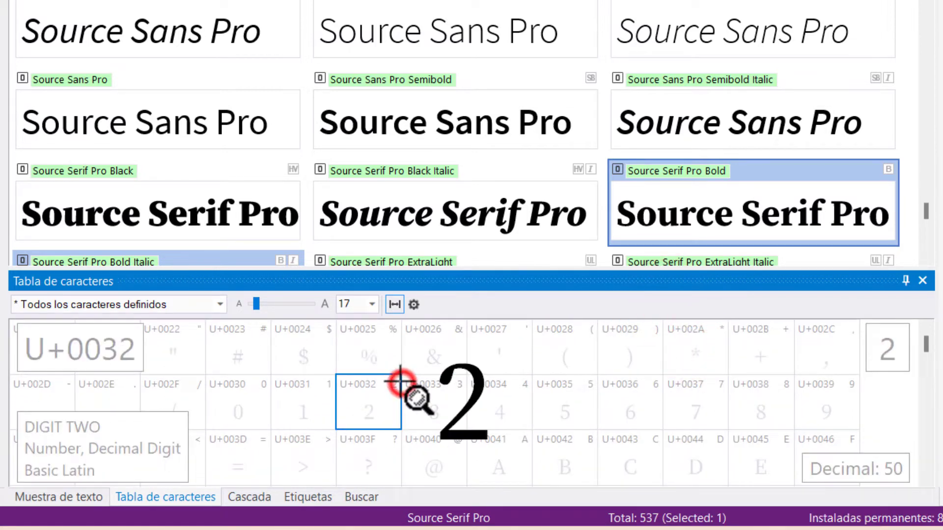
left_click(434, 386)
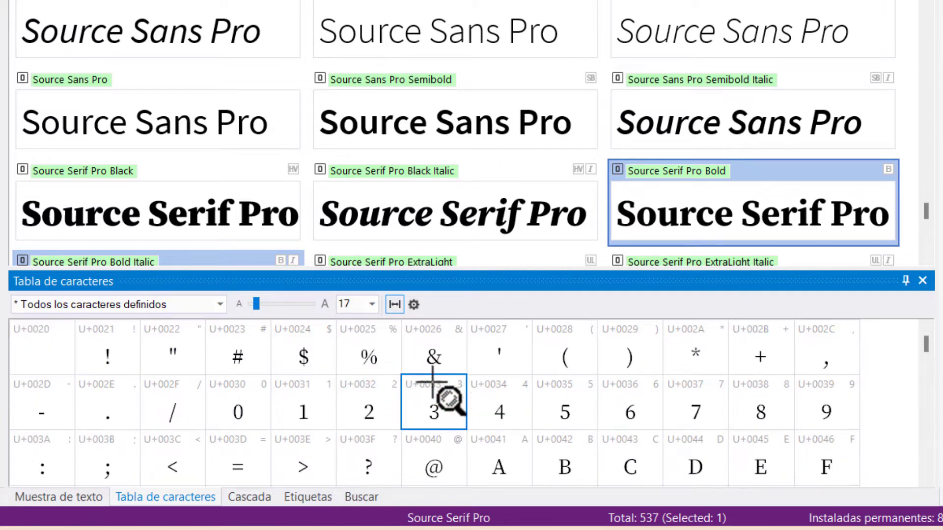
left_click(436, 474)
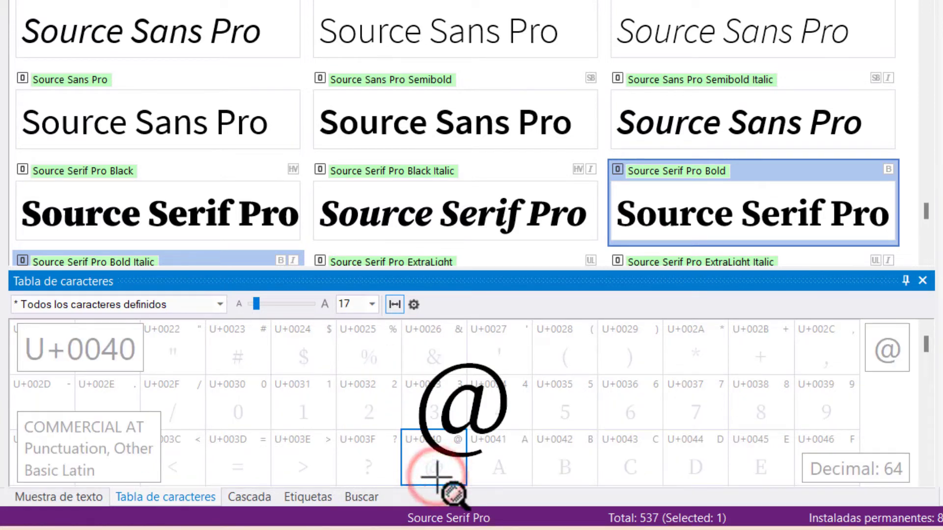
left_click(447, 457)
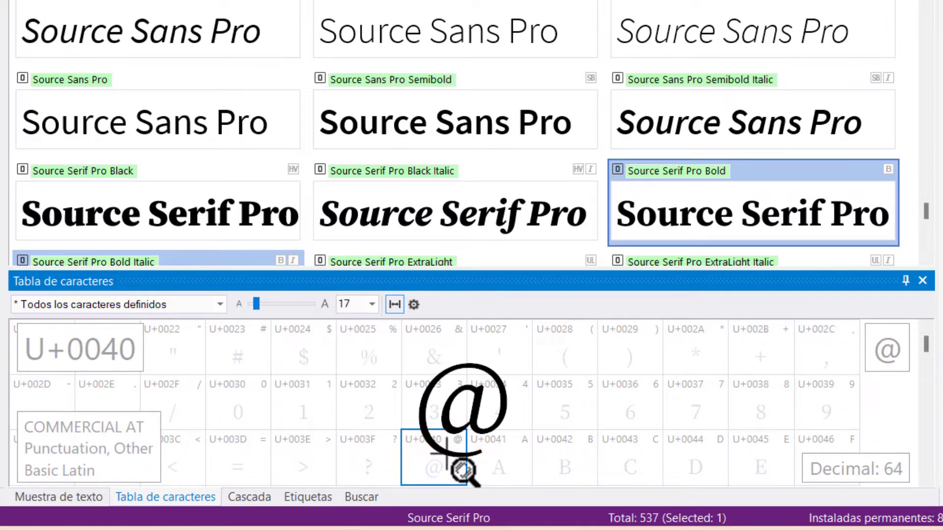
- Magnify the capital letter A, the @ sign and the # sign in the character table
left_click(520, 470)
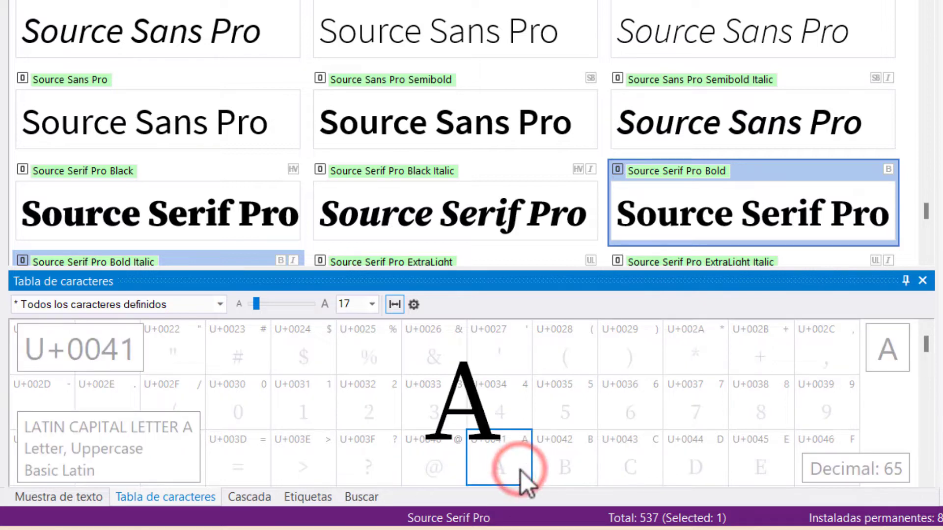
left_click(429, 457)
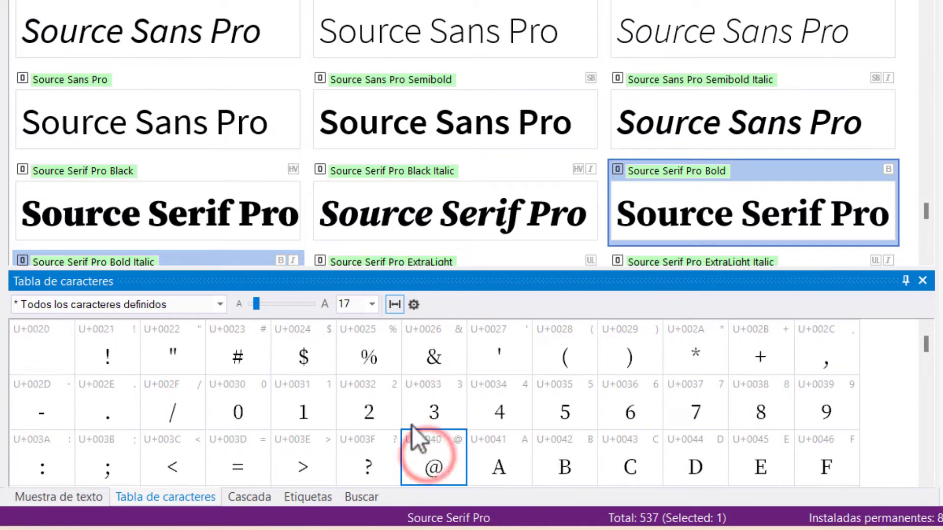
left_click(241, 346)
- Magnify accented Latin characters further down the character table, including ź (U+017A)
scroll(552, 422, "down", 5)
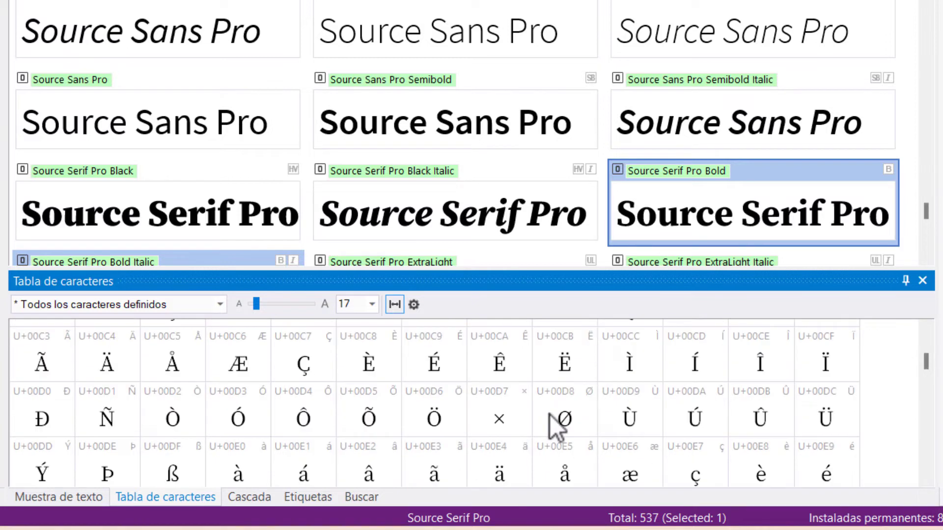
left_click(565, 436)
scroll(565, 434, "down", 5)
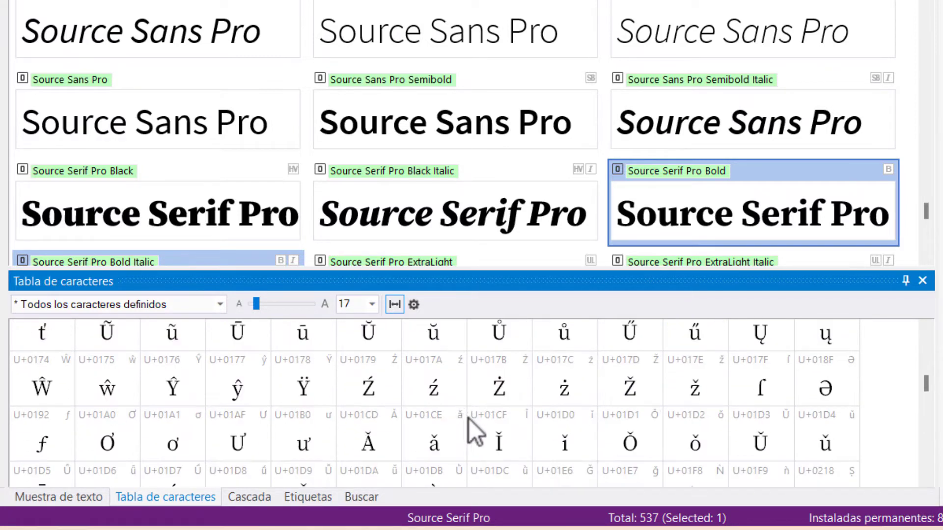
left_click(451, 389)
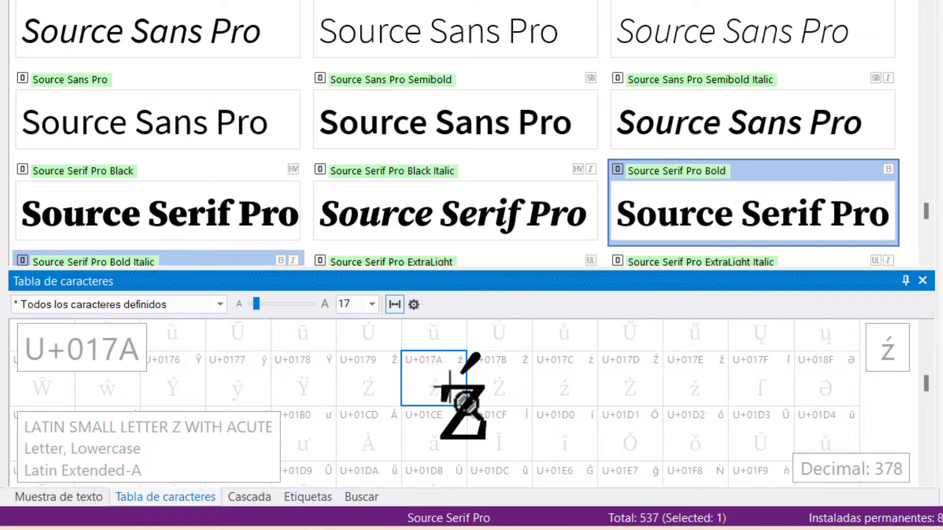
- Turn the character table's fit-to-width column layout off, look through the wider table, and turn the layout back on
scroll(413, 384, "down", 10)
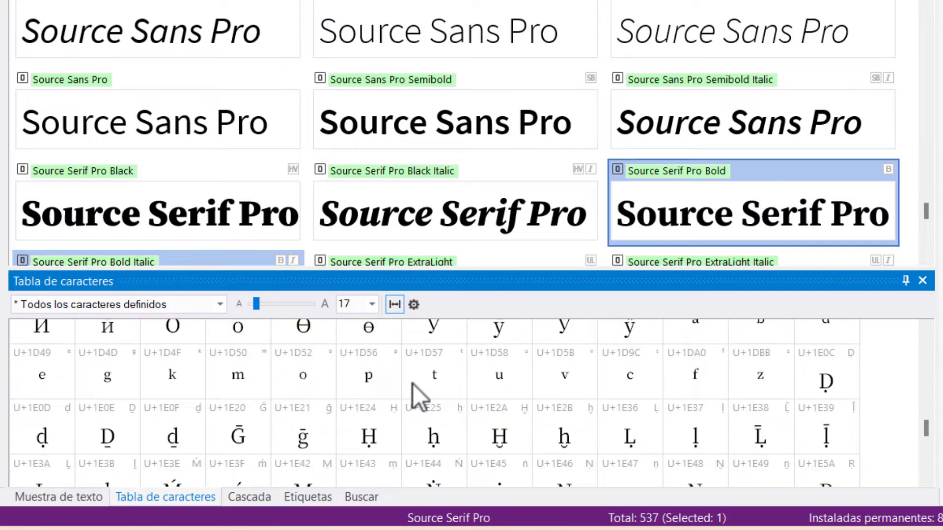
scroll(413, 384, "down", 5)
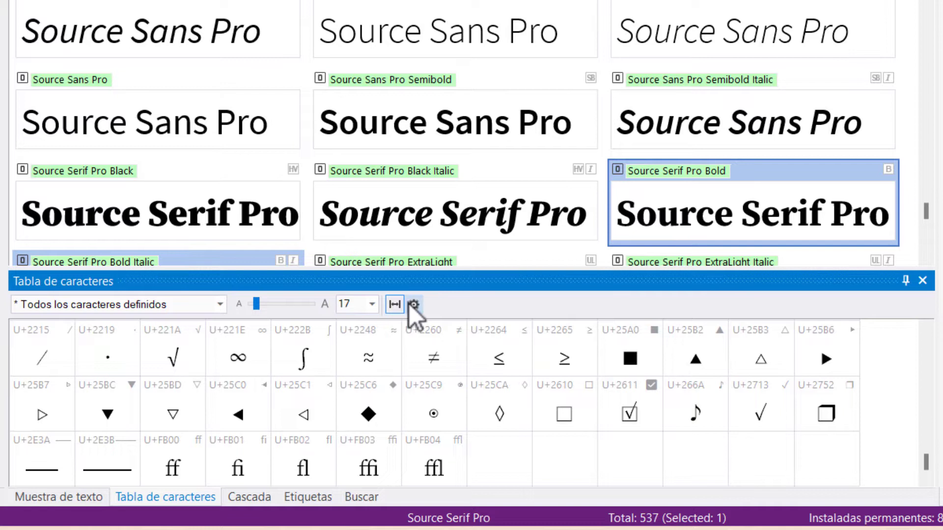
left_click(396, 302)
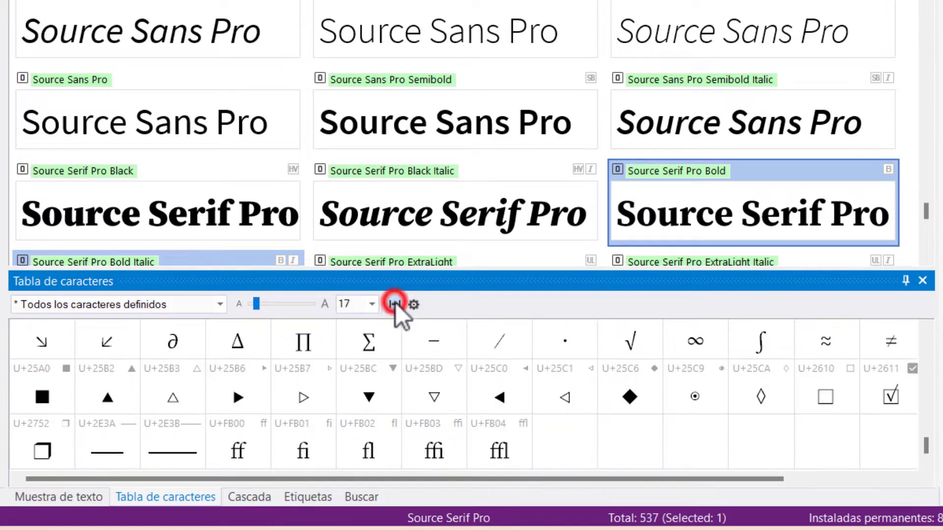
scroll(500, 409, "up", 5)
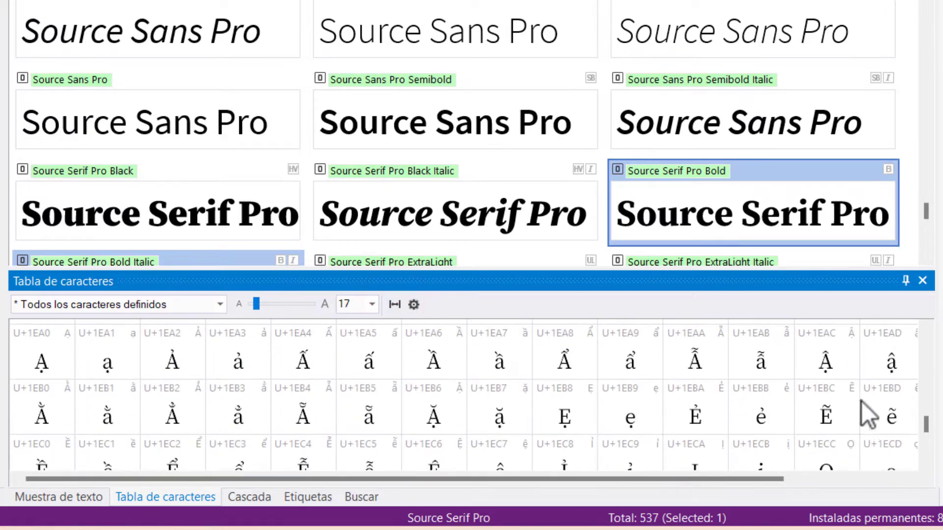
left_click_drag(759, 478, 391, 477)
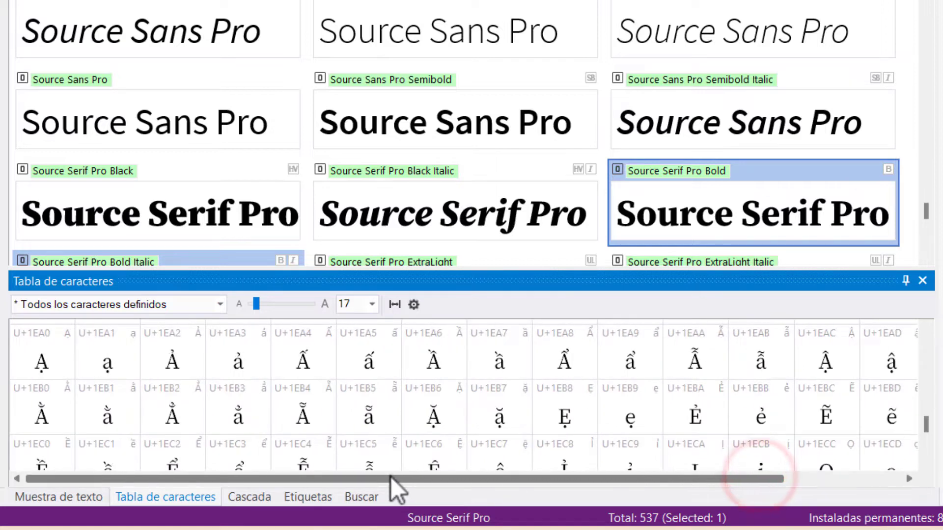
left_click(396, 305)
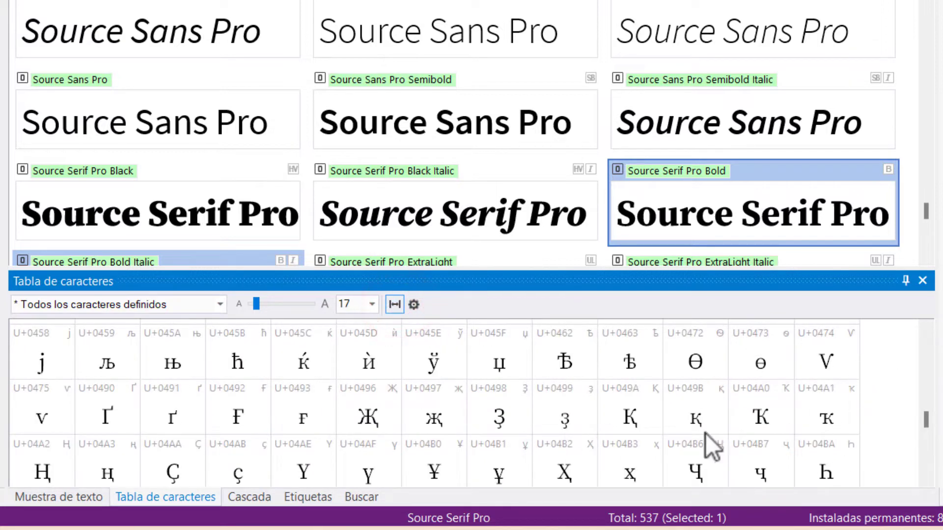
- Open the character table's options to view its column and colour settings, and close them without changes
scroll(464, 405, "down", 3)
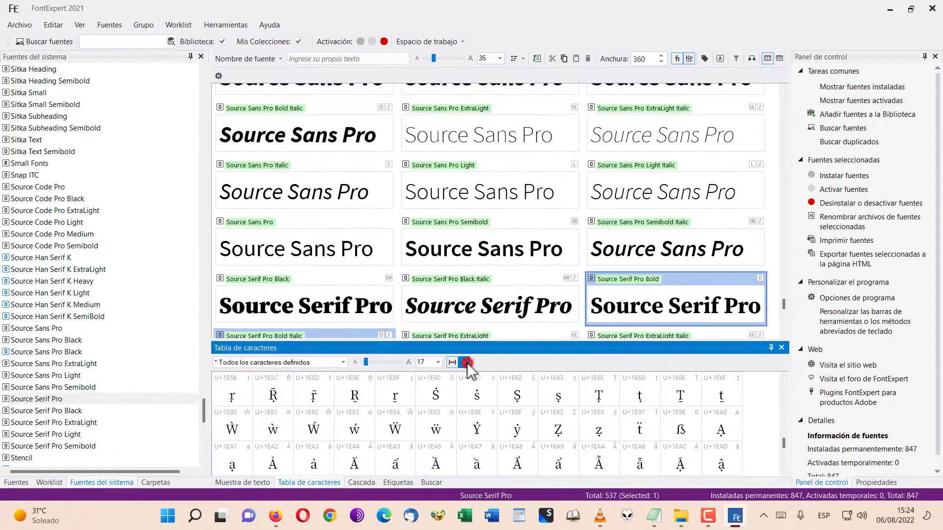
left_click(414, 304)
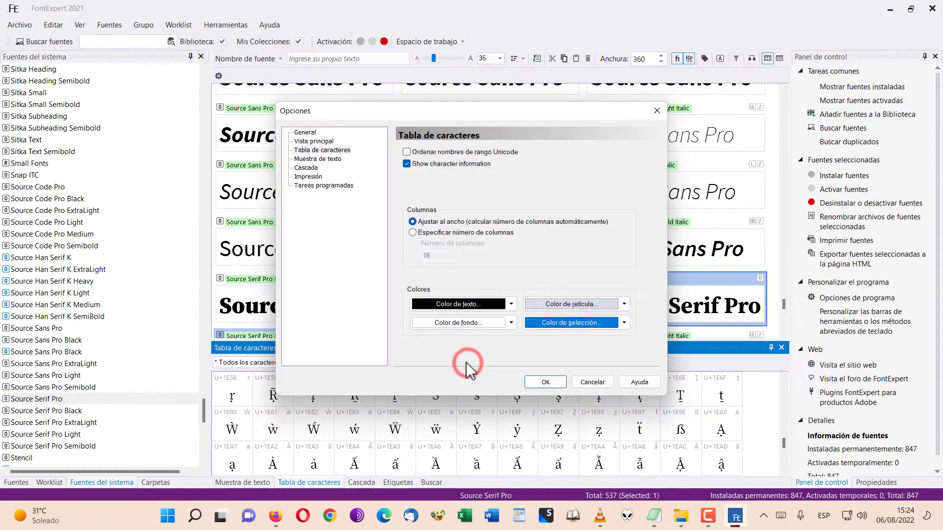
left_click(593, 382)
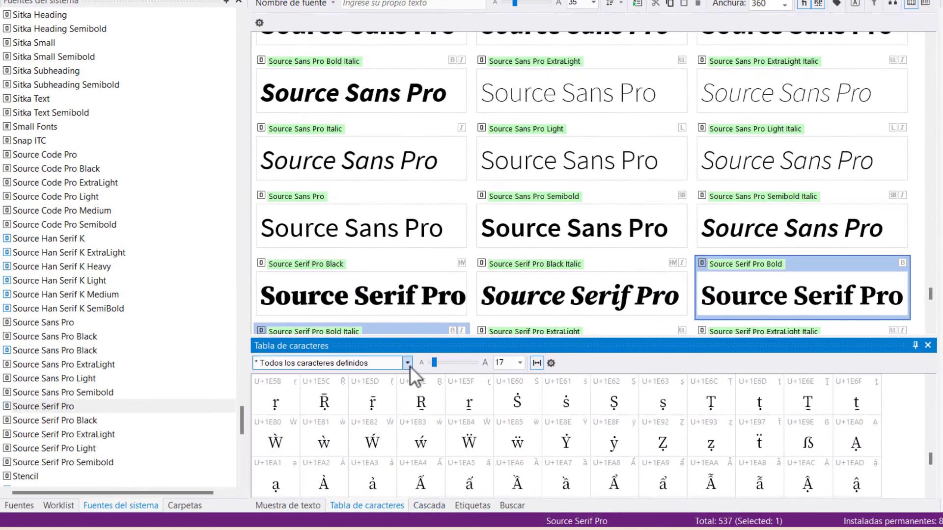
- Limit the character table to the IPA Extensions range and look through its characters
left_click(408, 364)
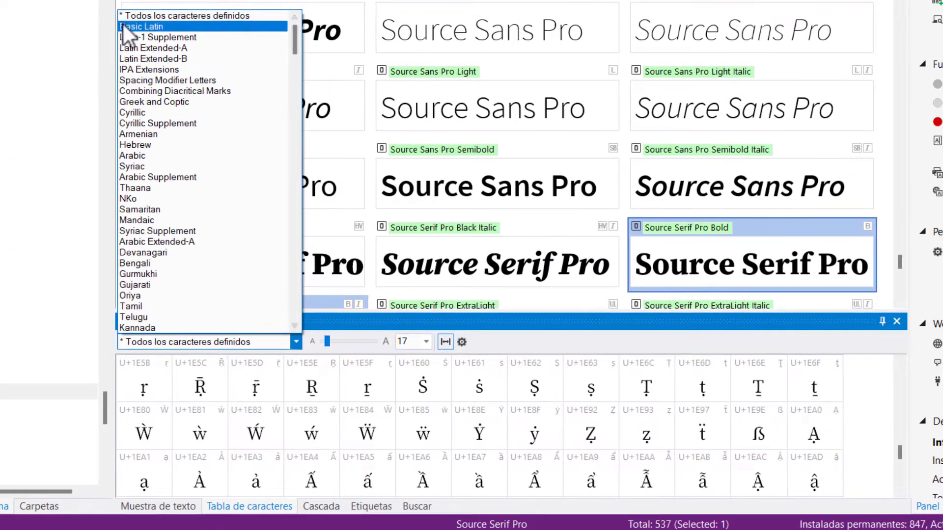
left_click(154, 69)
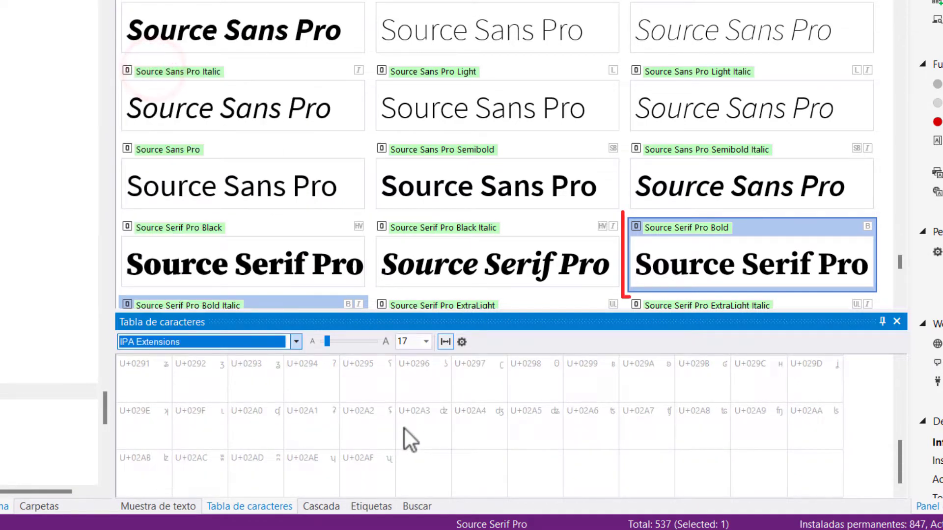
scroll(404, 429, "up", 3)
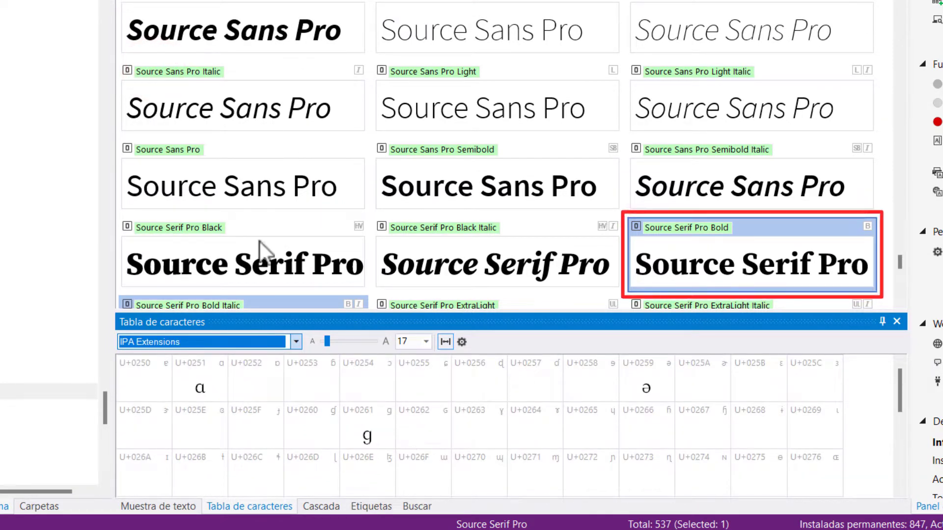
left_click(296, 342)
left_click(178, 16)
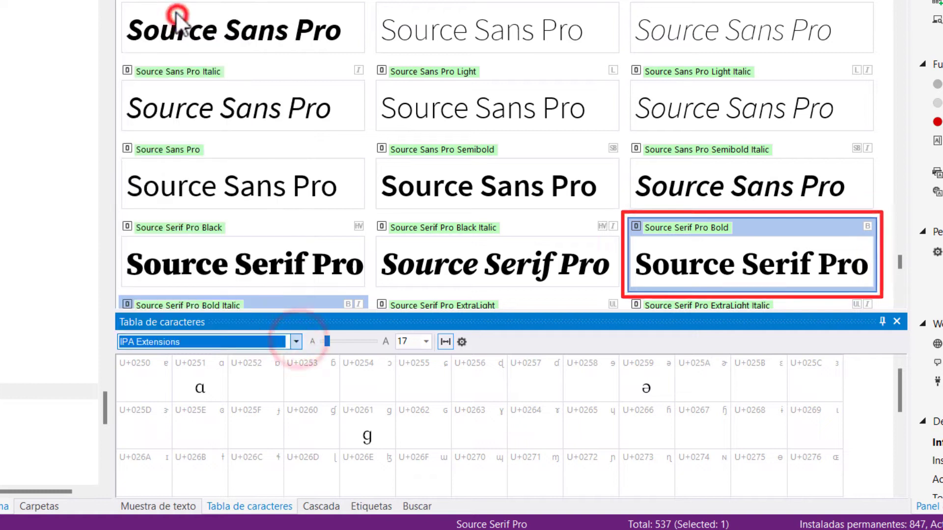
- Switch the character table to the Cyrillic range and look through its characters
left_click(296, 342)
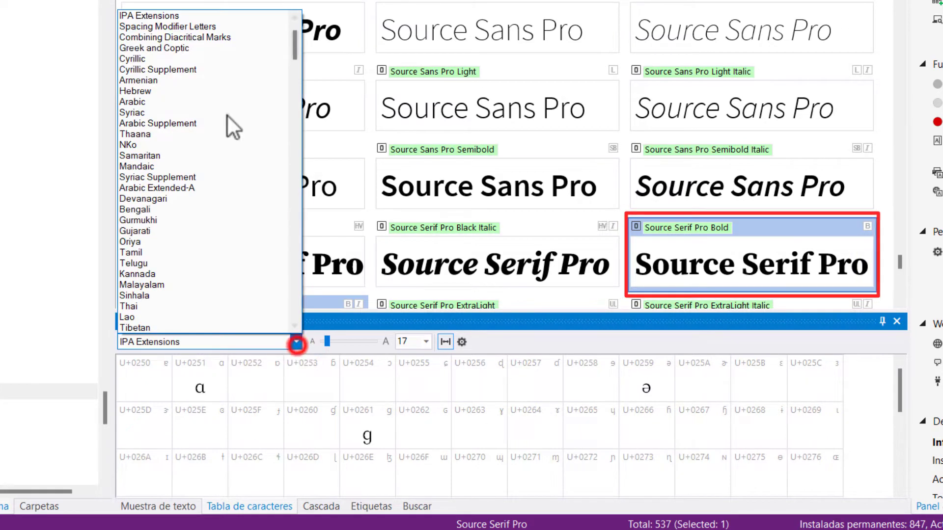
left_click(149, 58)
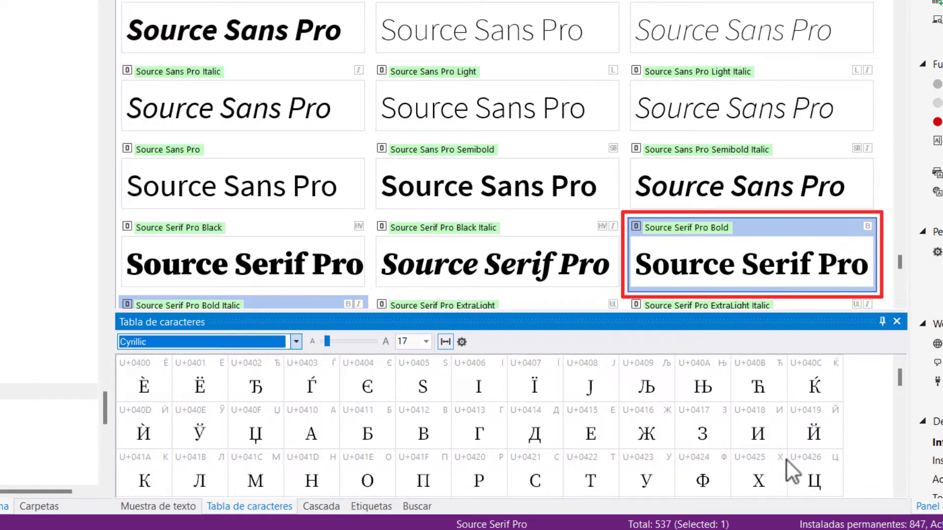
scroll(788, 452, "down", 5)
scroll(789, 442, "down", 3)
scroll(787, 439, "up", 6)
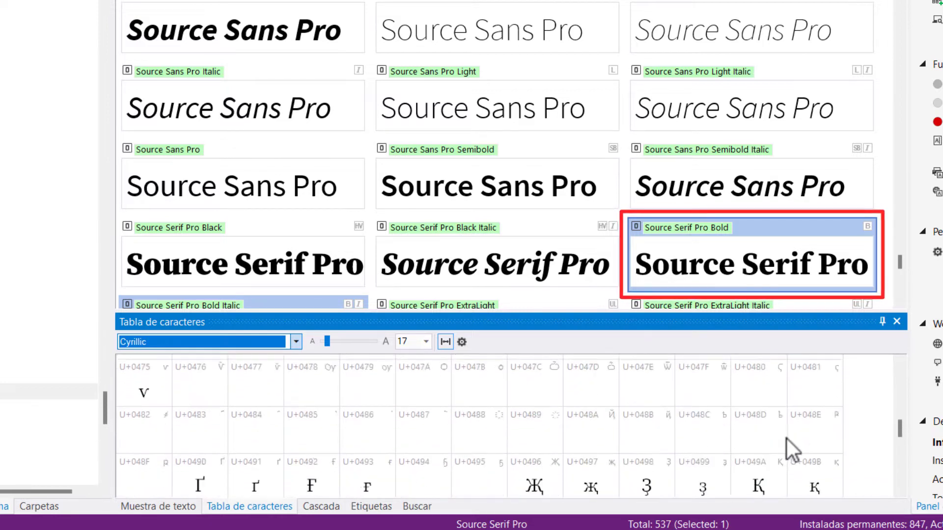
- Check the Armenian range and the Tibetan range in the character table for available characters
left_click(296, 342)
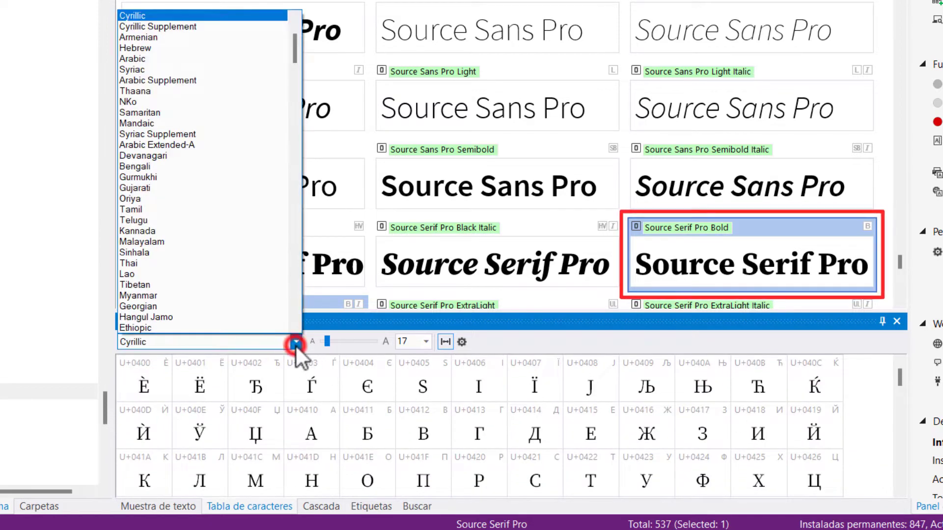
left_click(170, 38)
scroll(632, 446, "down", 2)
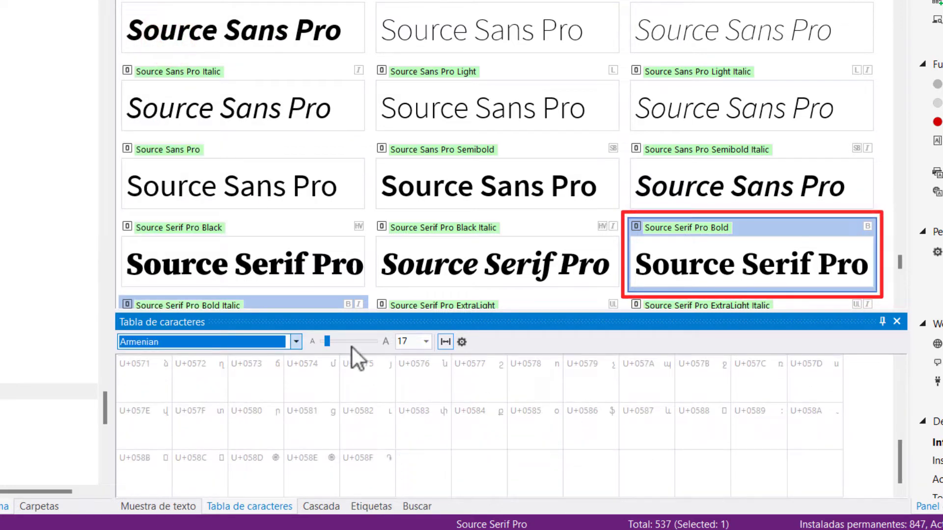
left_click(295, 341)
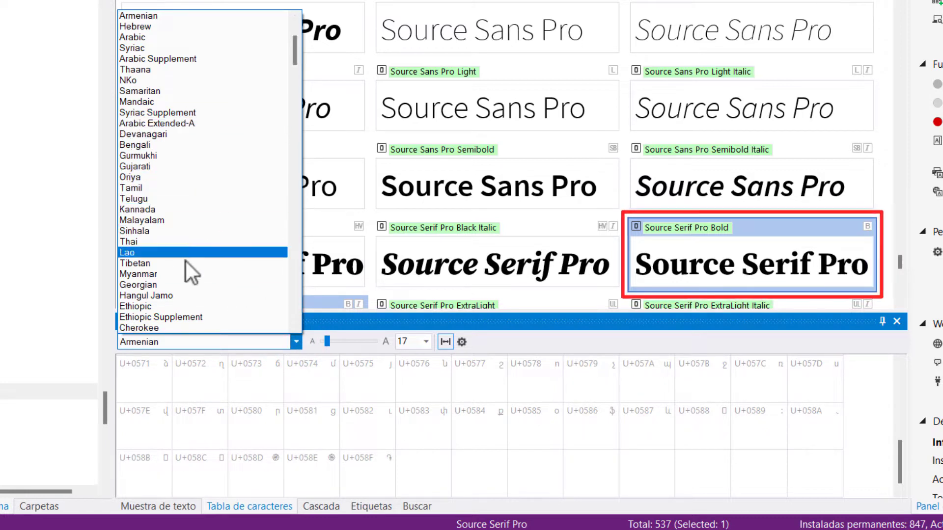
left_click(155, 263)
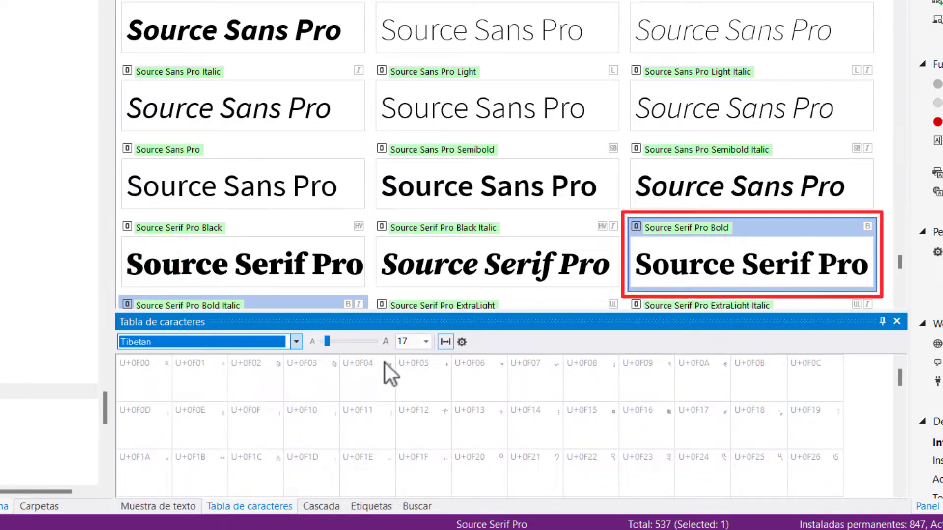
- Display the Arabic range of Source Sans Pro in the character table and look through it
left_click(297, 342)
scroll(216, 164, "up", 9)
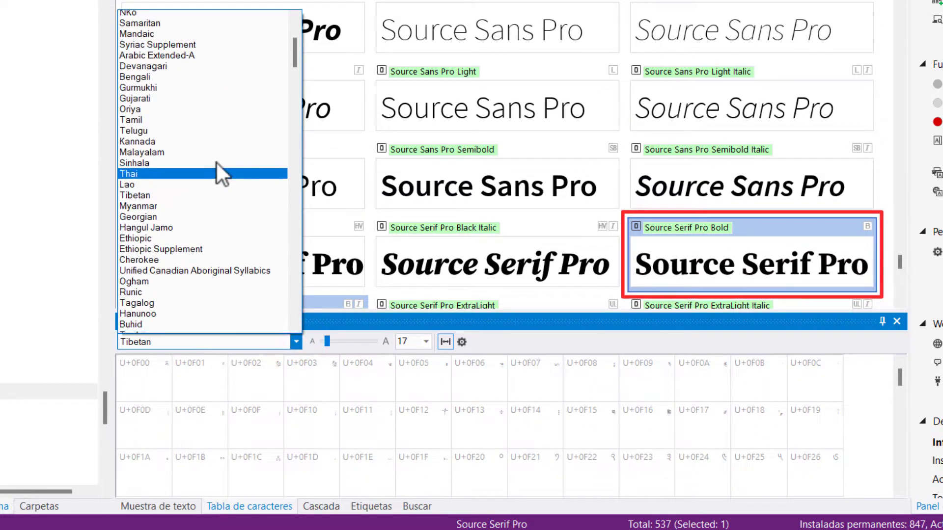
scroll(217, 163, "up", 3)
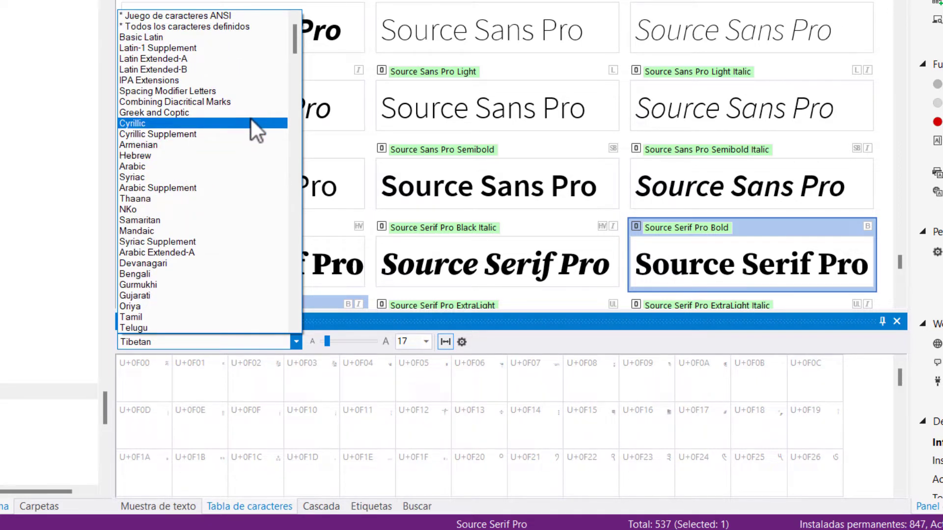
left_click(196, 165)
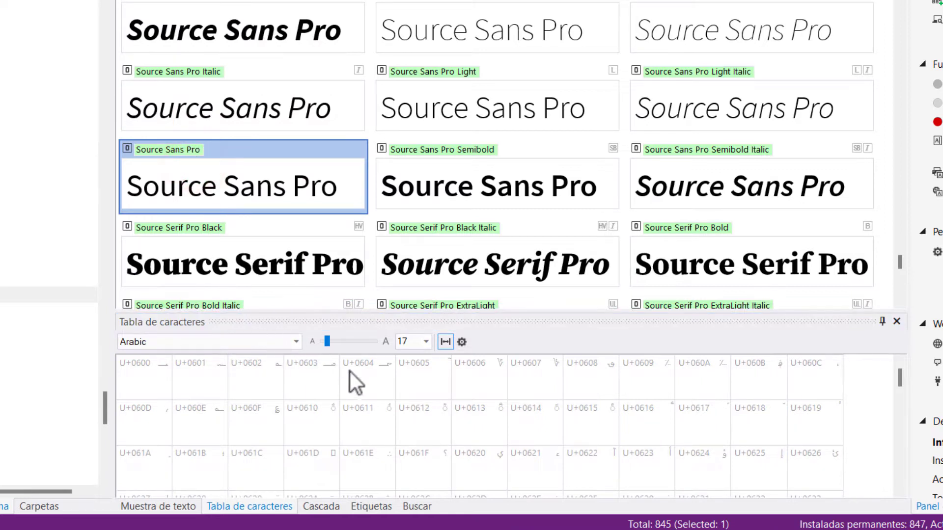
scroll(525, 422, "down", 3)
- Switch the character table to the Arrows range
left_click(296, 342)
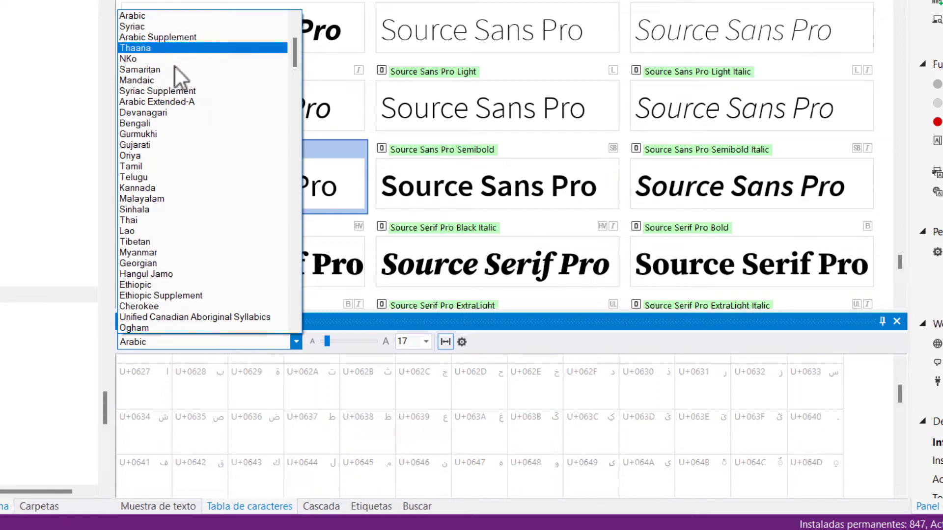
scroll(228, 161, "down", 12)
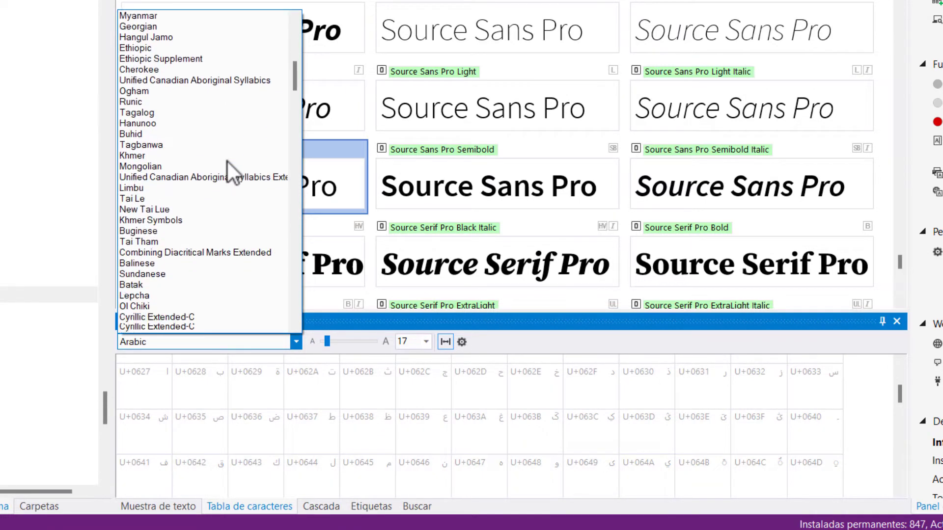
scroll(222, 156, "down", 1)
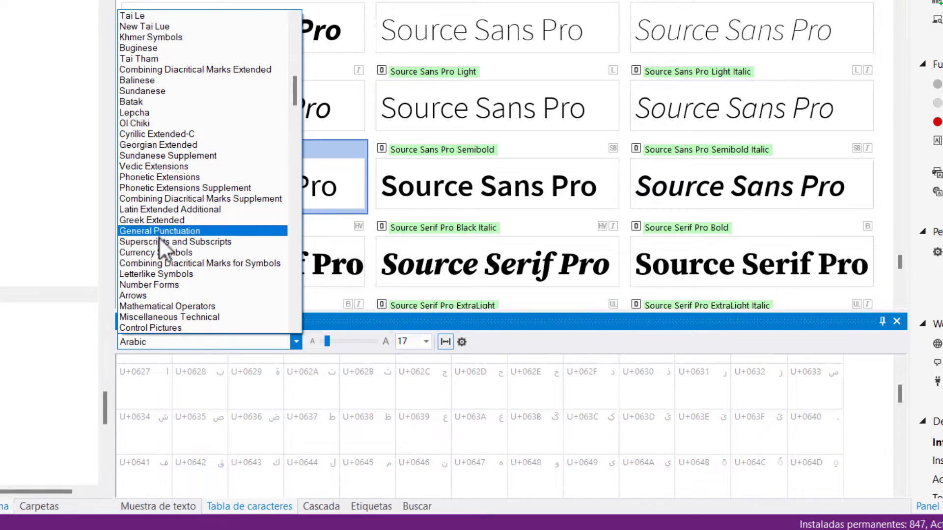
left_click(159, 294)
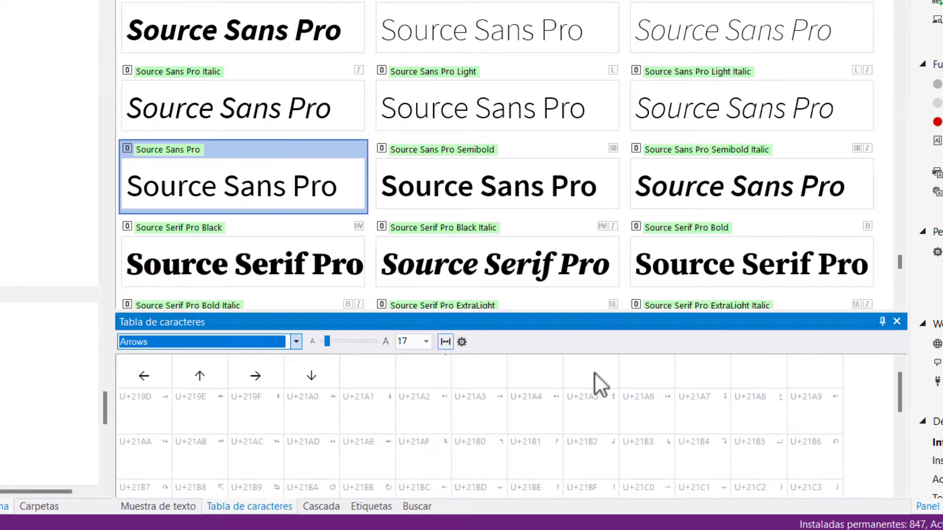
- Display the Tags range near the end of the Unicode ranges in the character table and look through it
left_click(296, 344)
scroll(208, 281, "down", 4)
scroll(207, 281, "down", 20)
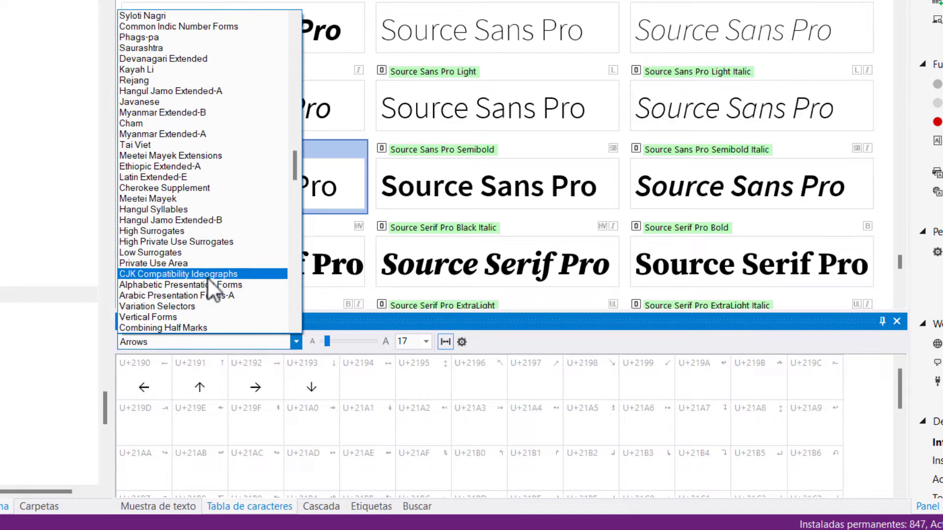
scroll(220, 205, "down", 20)
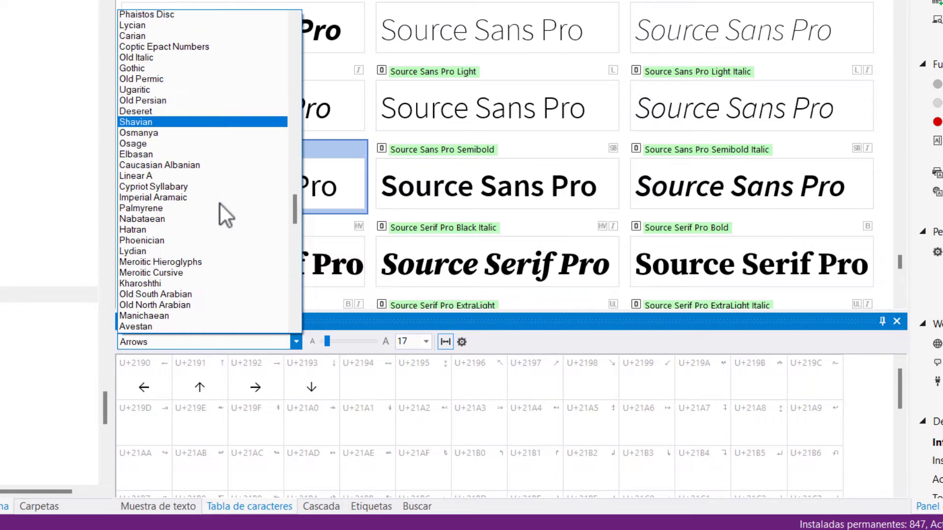
scroll(220, 204, "down", 4)
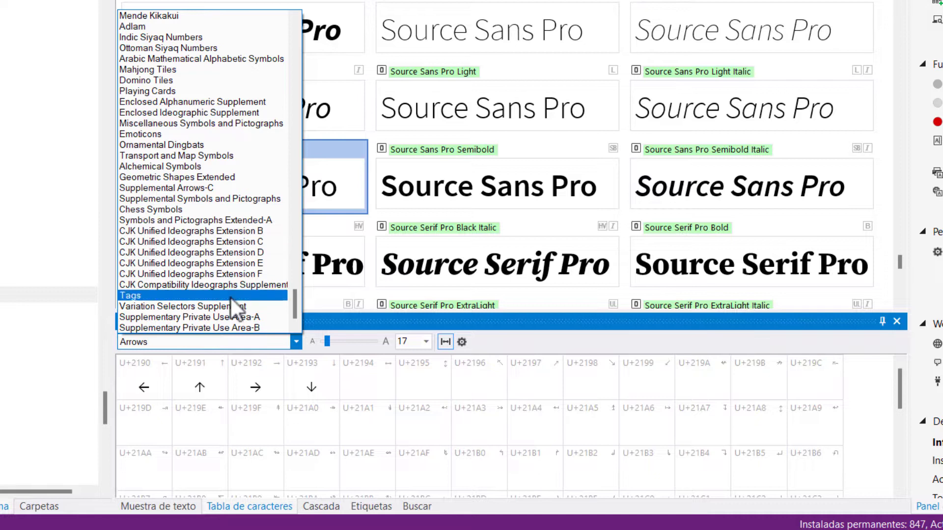
left_click(176, 296)
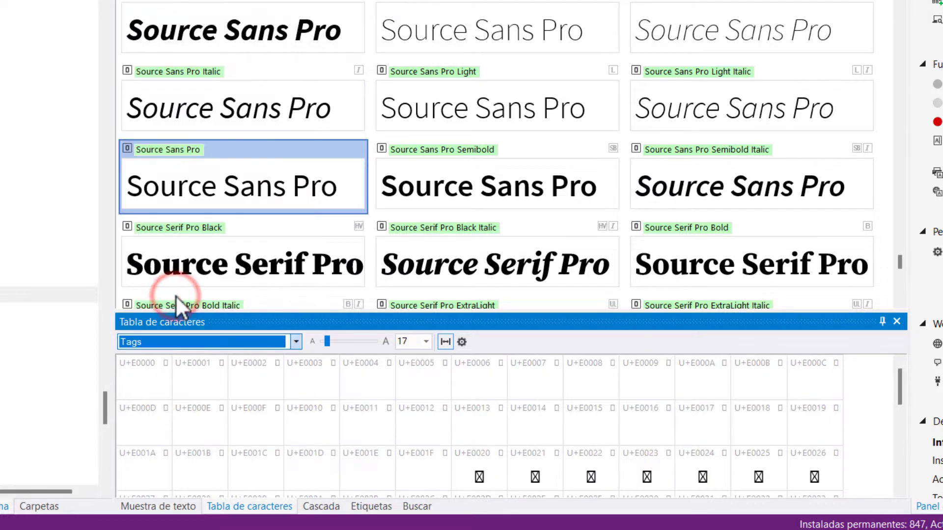
scroll(679, 410, "down", 5)
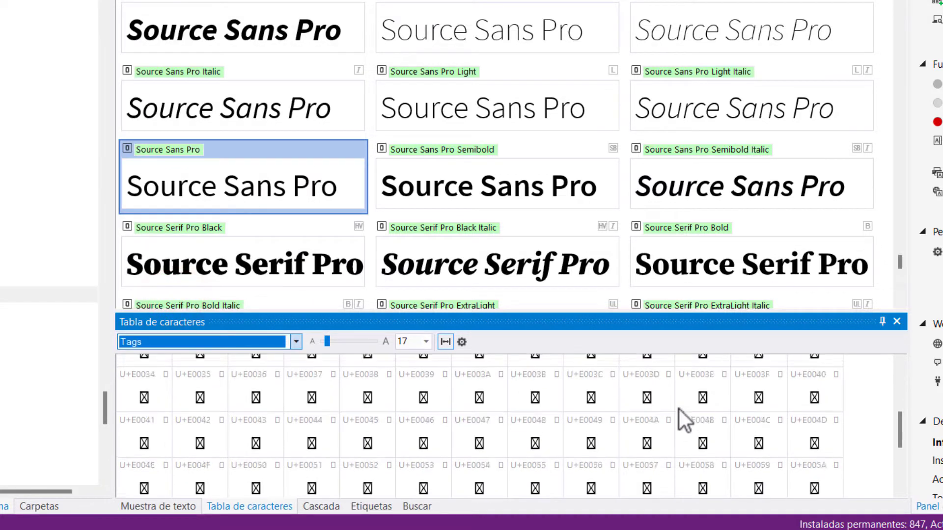
- Switch the character table to the Dingbats range and magnify the shadowed white square (U+2752)
left_click(297, 342)
mouse_move(293, 299)
left_mouse_down()
mouse_move(257, 79)
mouse_move(256, 24)
mouse_move(260, 94)
mouse_move(268, 19)
mouse_move(273, 109)
left_mouse_up()
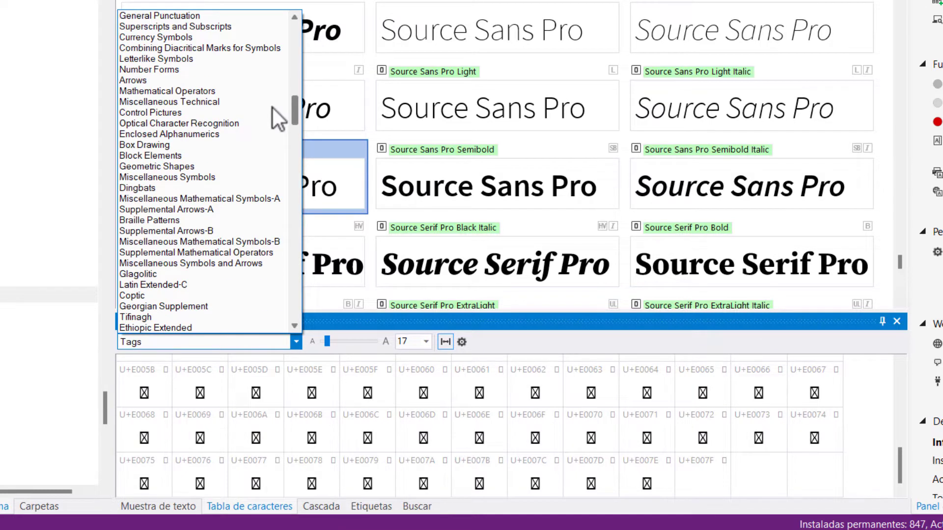
left_click(146, 188)
mouse_move(900, 440)
left_mouse_down()
mouse_move(900, 451)
mouse_move(899, 377)
mouse_move(893, 431)
left_mouse_up()
left_click(354, 393)
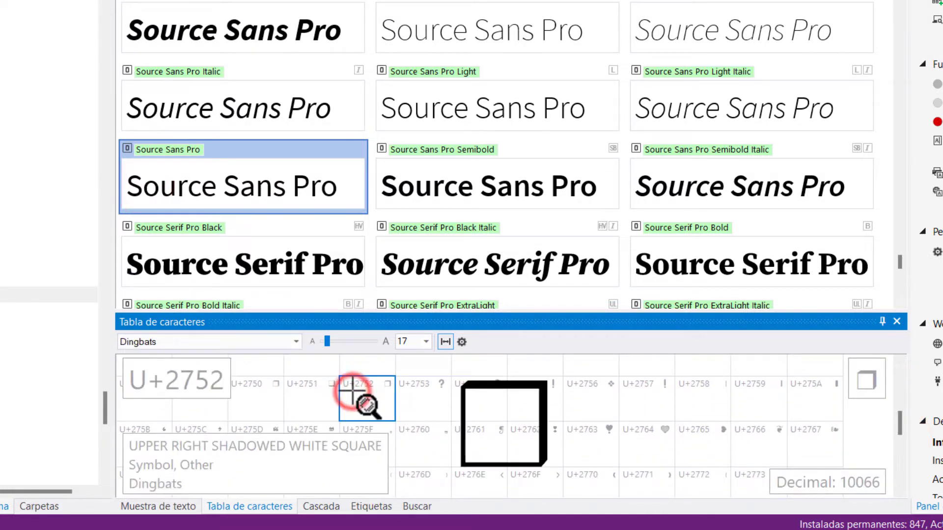
- Switch the character table to the Emoticons range
left_click(296, 341)
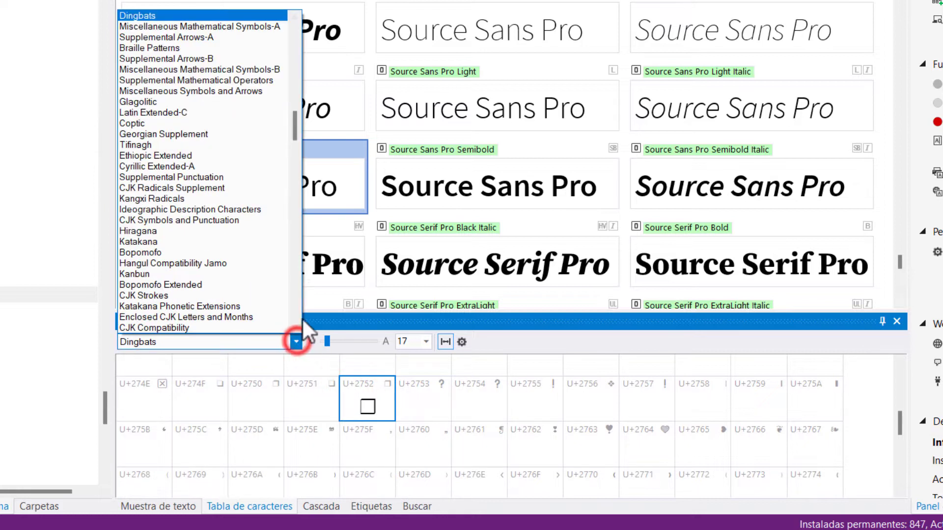
left_click_drag(292, 123, 271, 302)
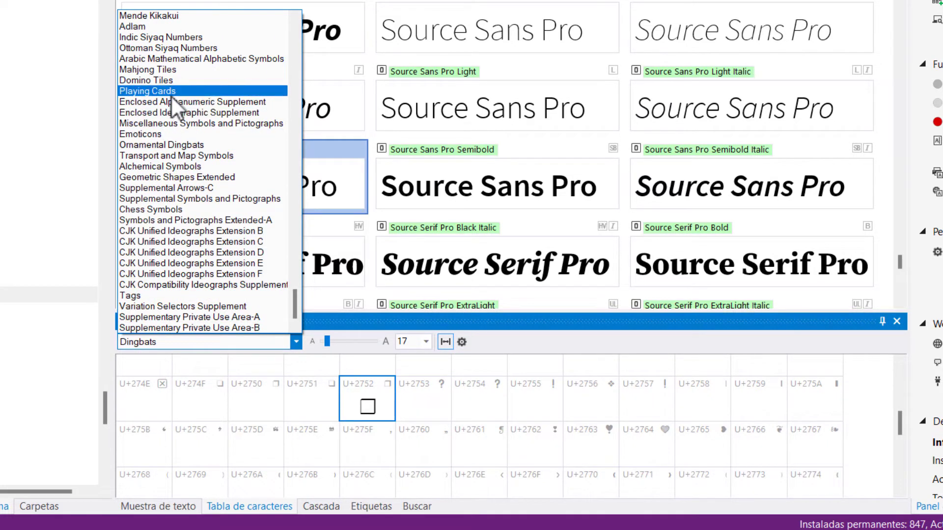
left_click(196, 133)
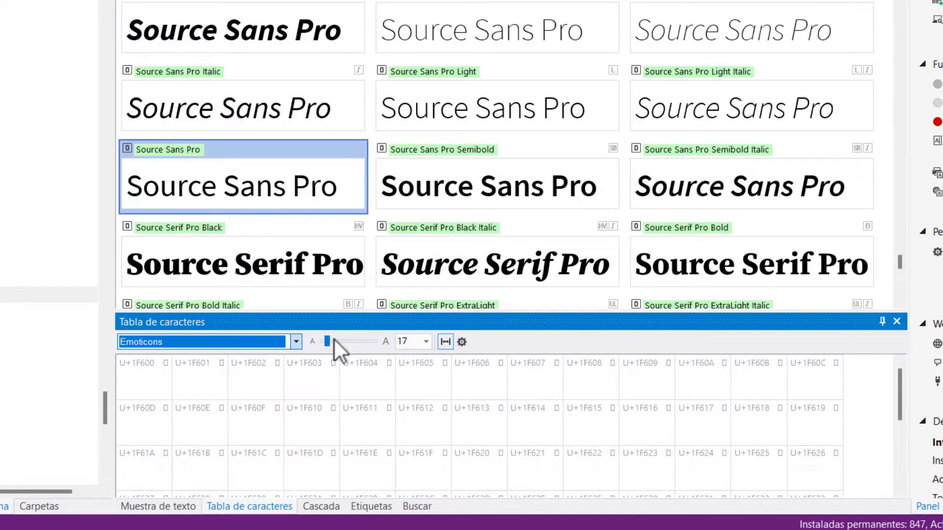
- Check the Emoticons range in several other installed fonts, ending with Raleway Black Italic
left_click(266, 38)
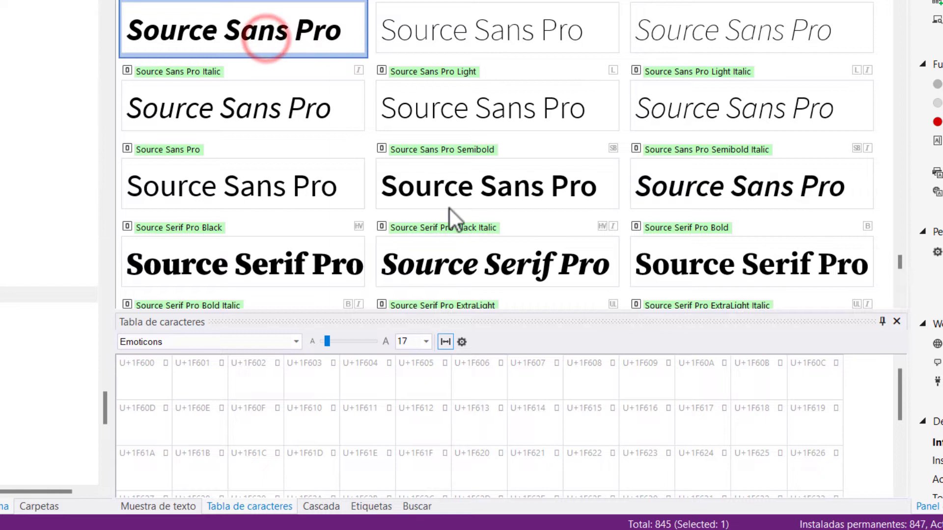
scroll(457, 202, "up", 15)
scroll(464, 193, "up", 5)
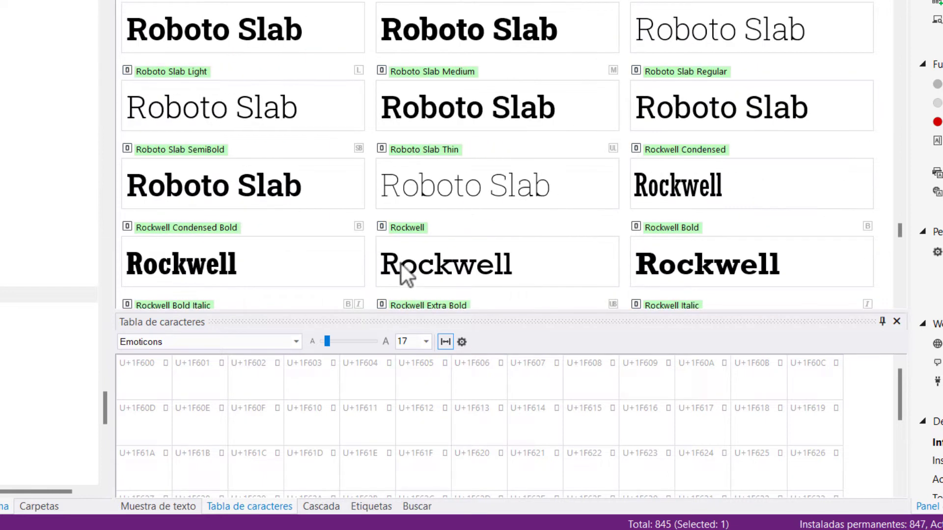
left_click(461, 118)
scroll(590, 187, "up", 15)
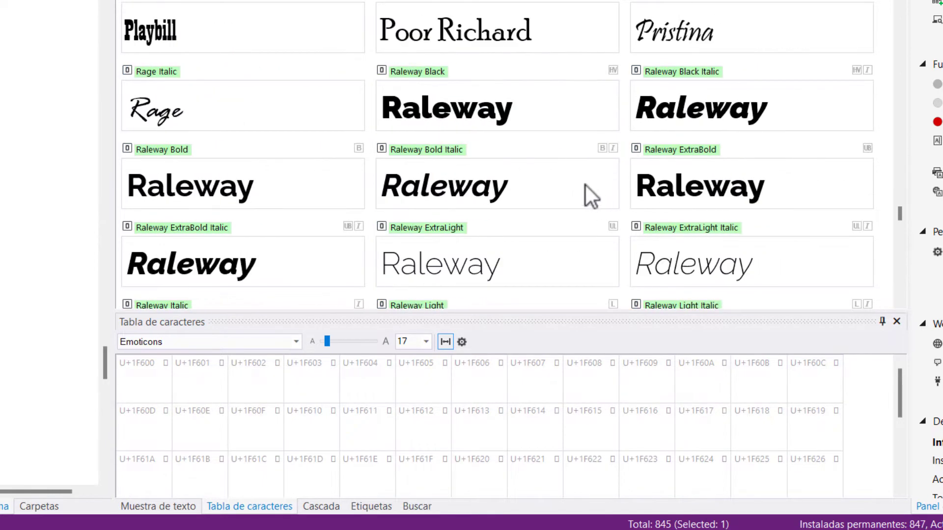
left_click(496, 40)
left_click(762, 103)
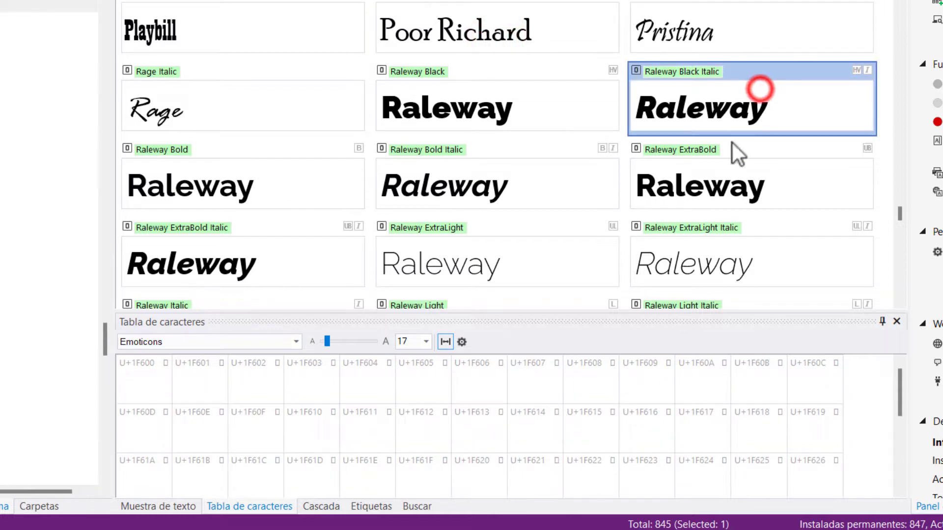
scroll(591, 414, "down", 3)
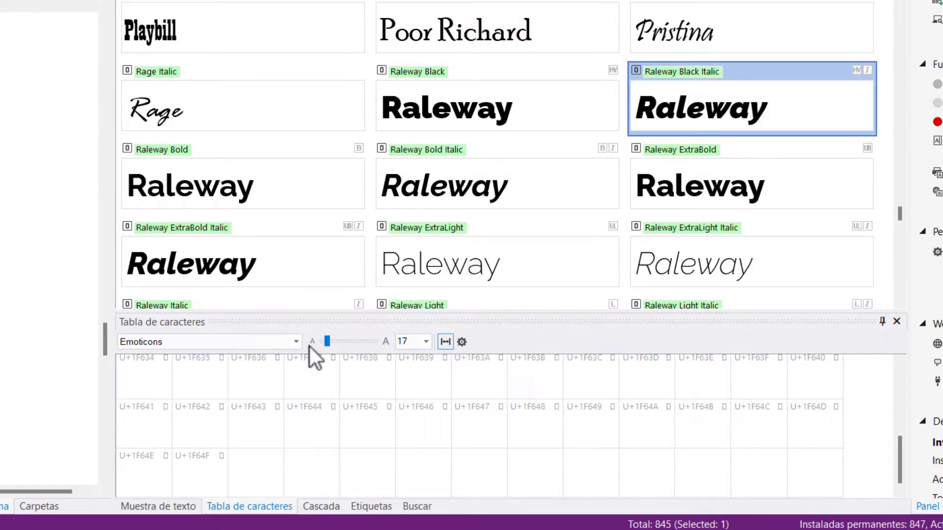
- Display the Chess Symbols range of Raleway Black Italic, followed by the CJK Unified Ideographs Extension B range
left_click(296, 342)
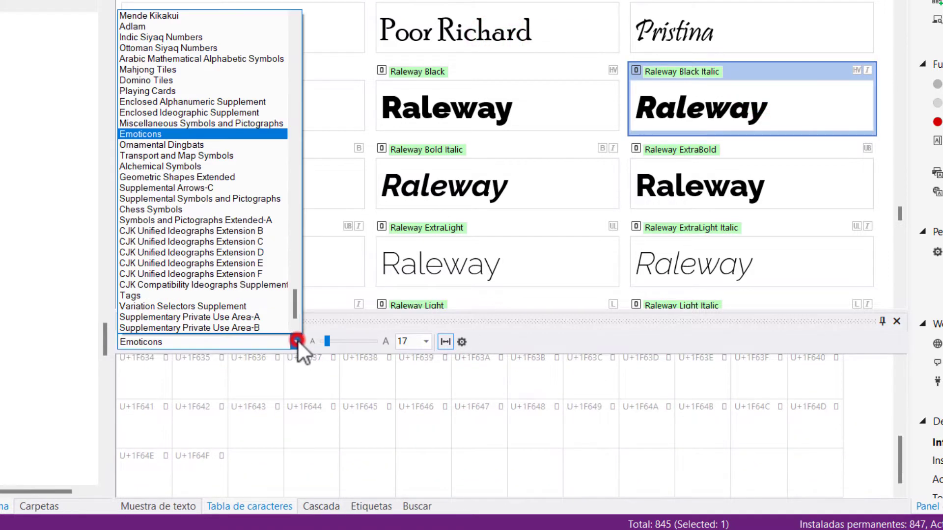
left_click(181, 210)
scroll(524, 423, "up", 3)
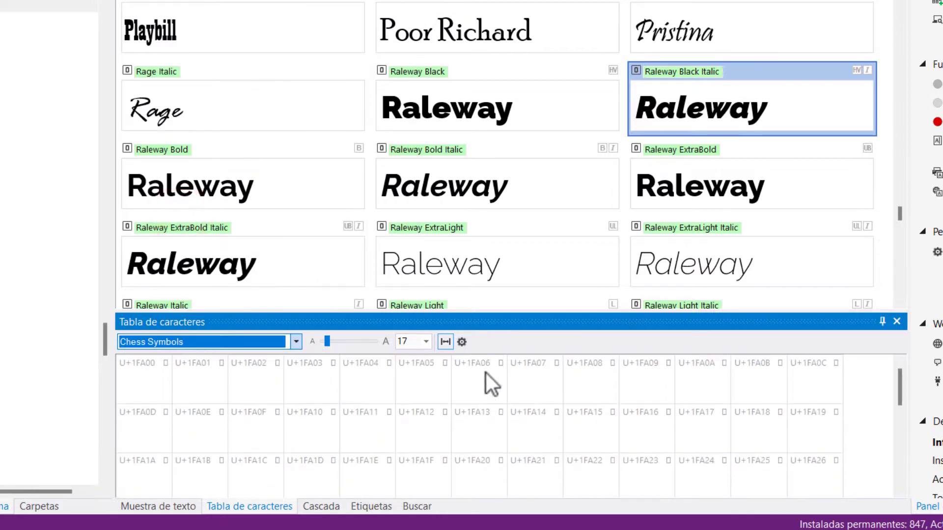
left_click(296, 342)
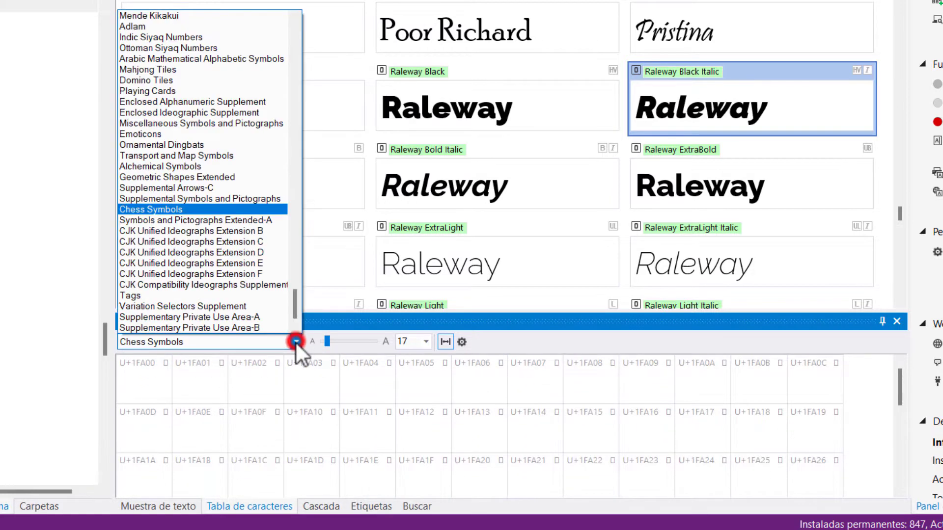
left_click(190, 231)
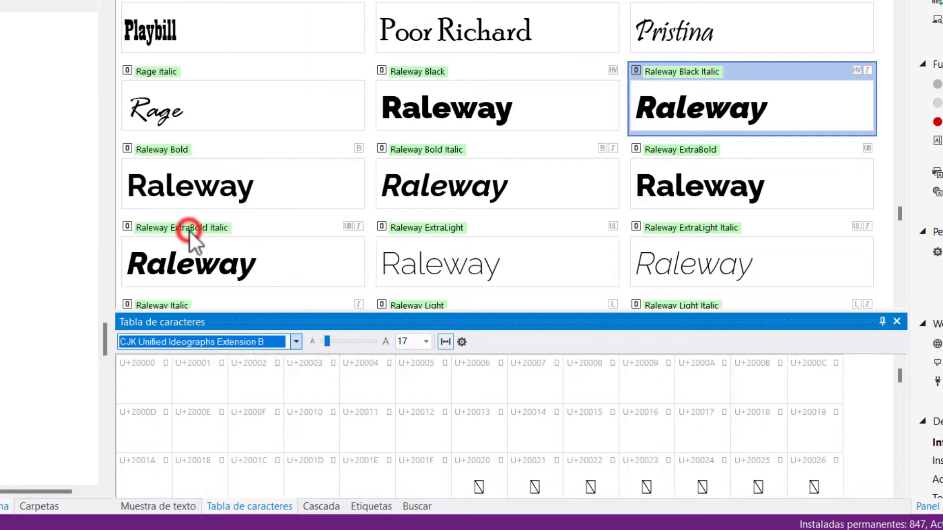
- Switch the character table to the Ornamental Dingbats range and look through it
left_click(296, 342)
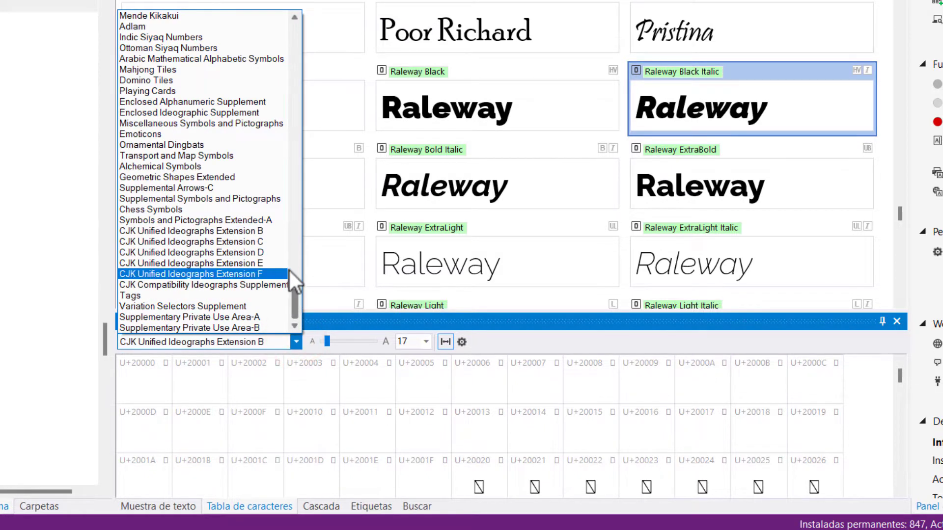
left_click(187, 144)
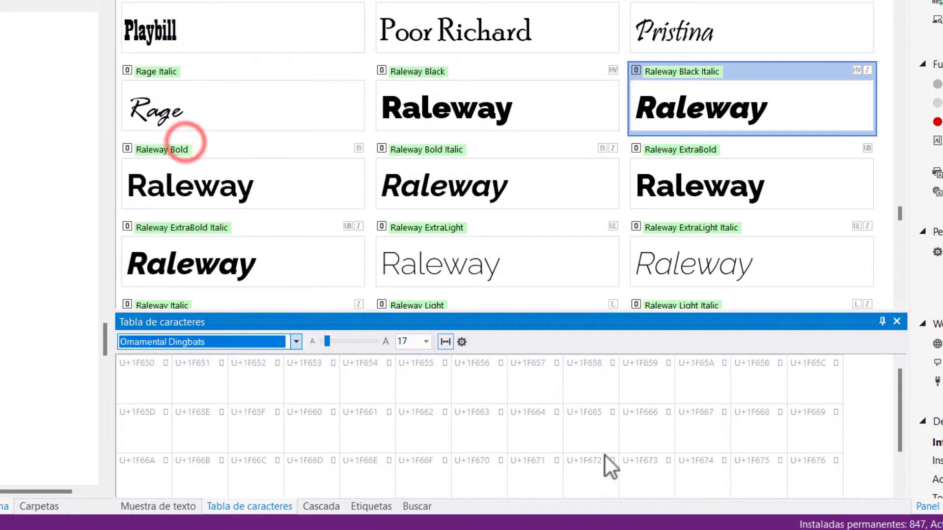
scroll(606, 442, "down", 1)
- Check the Ornamental Dingbats range in Raleway ExtraBold Italic, Open Sans Condensed Light and an upright Noto Serif font
left_click(211, 266)
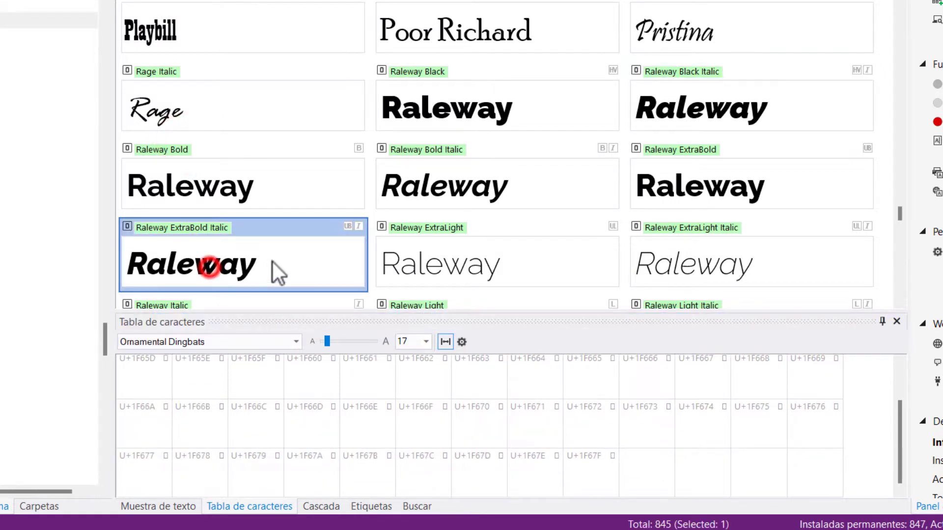
left_click(468, 255)
scroll(468, 252, "up", 5)
scroll(457, 206, "up", 3)
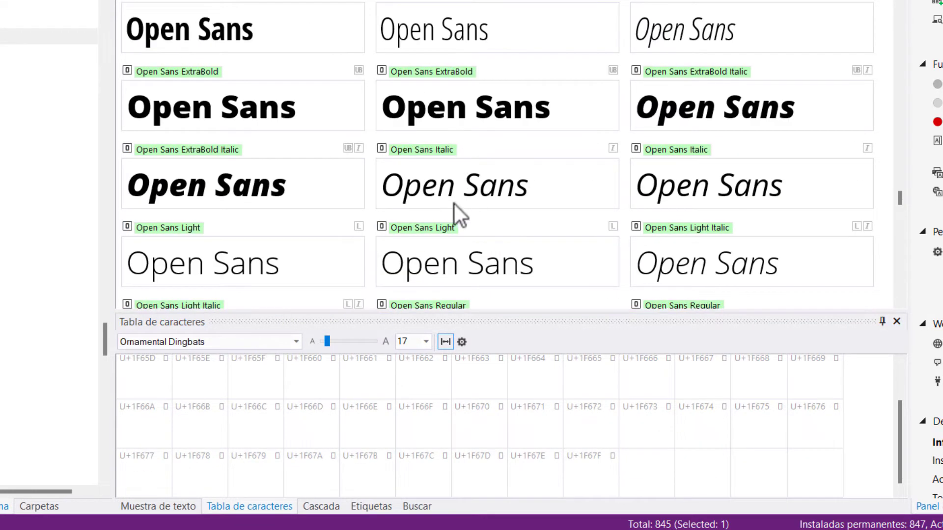
left_click(454, 204)
left_click(504, 29)
scroll(449, 165, "up", 10)
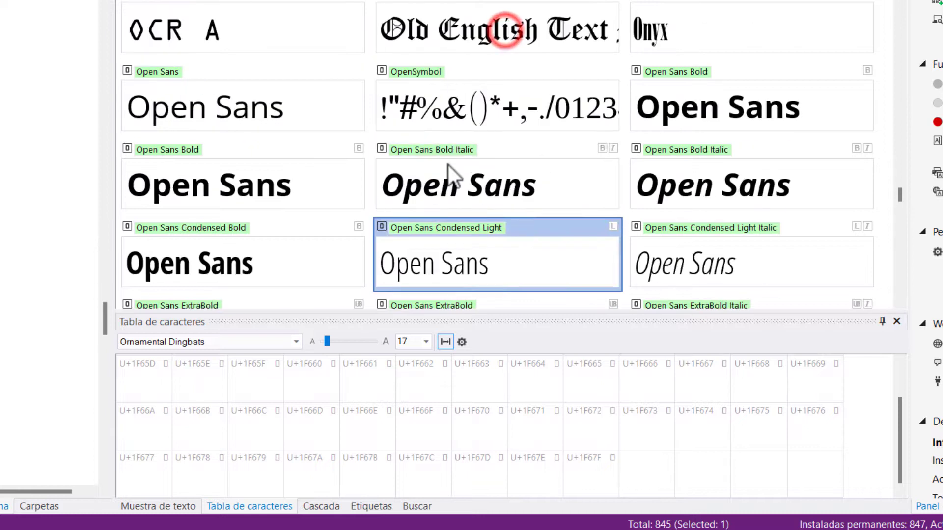
left_click(452, 31)
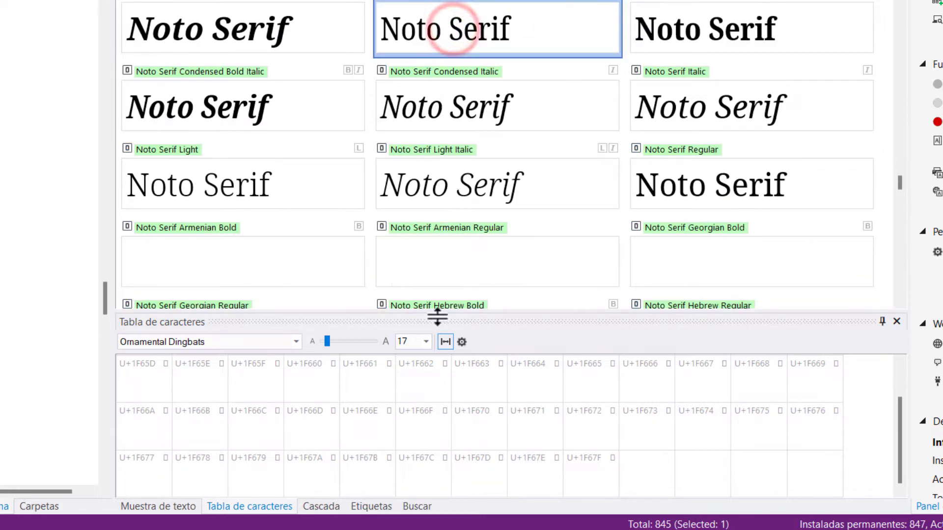
scroll(800, 435, "up", 1)
- Display the Ancient Symbols range of the selected Noto Serif font and look through it
left_click(296, 342)
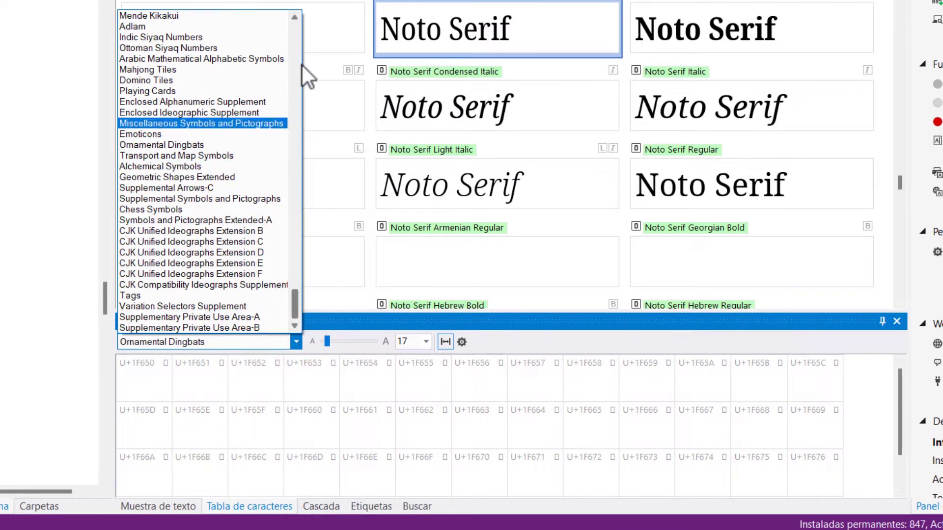
left_click_drag(297, 298, 282, 179)
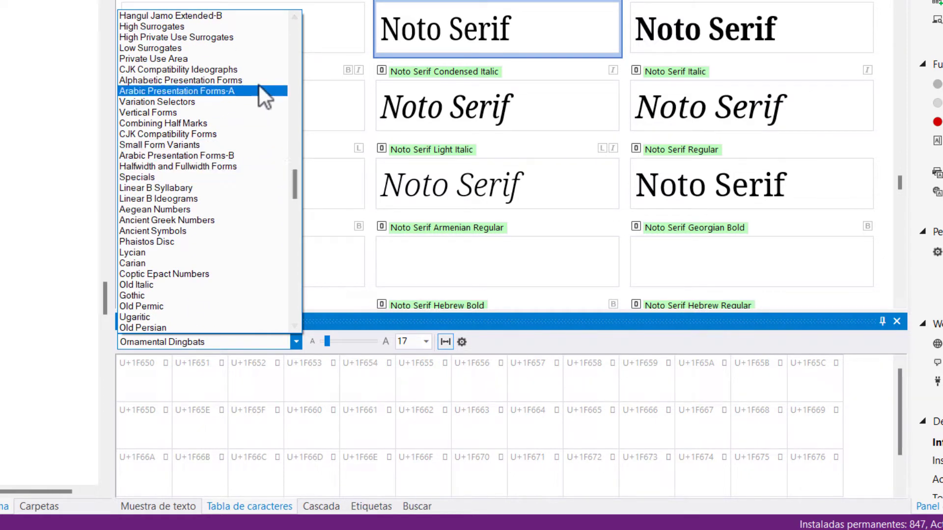
left_click(184, 231)
scroll(701, 400, "down", 1)
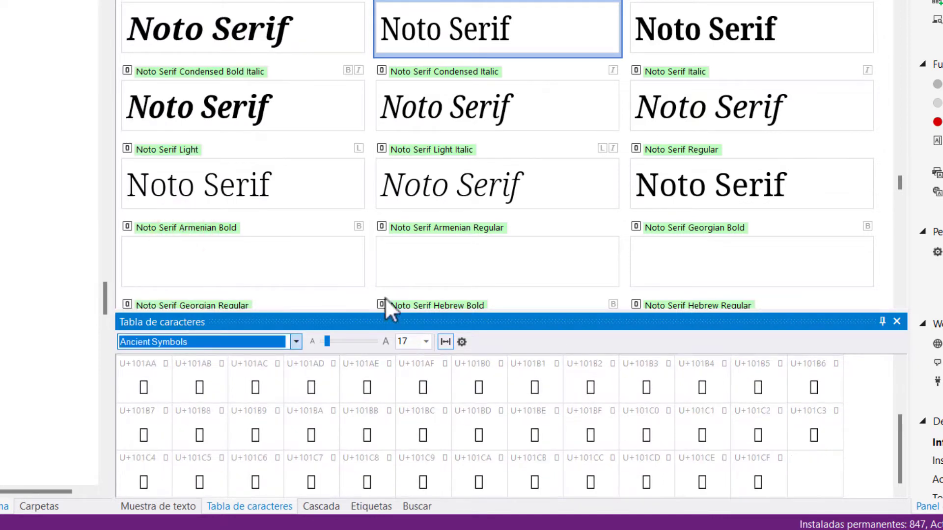
- Set the character table to "Todos los caracteres definidos" and look through the Noto Serif characters
left_click(296, 342)
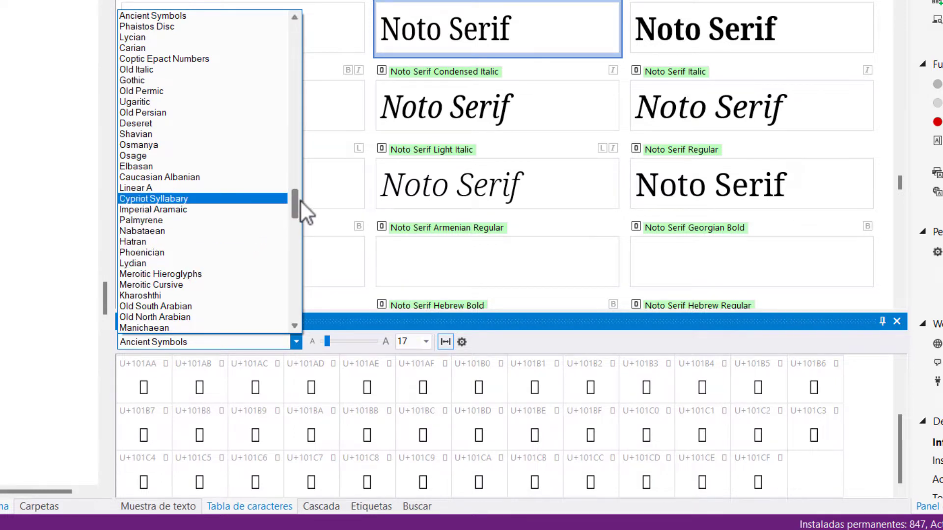
left_click_drag(301, 202, 276, 25)
left_click(250, 22)
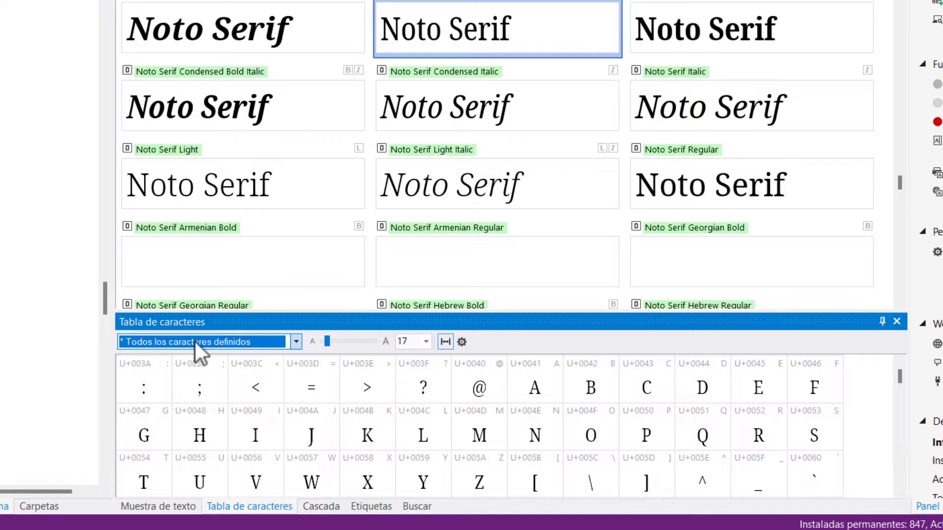
scroll(716, 430, "down", 5)
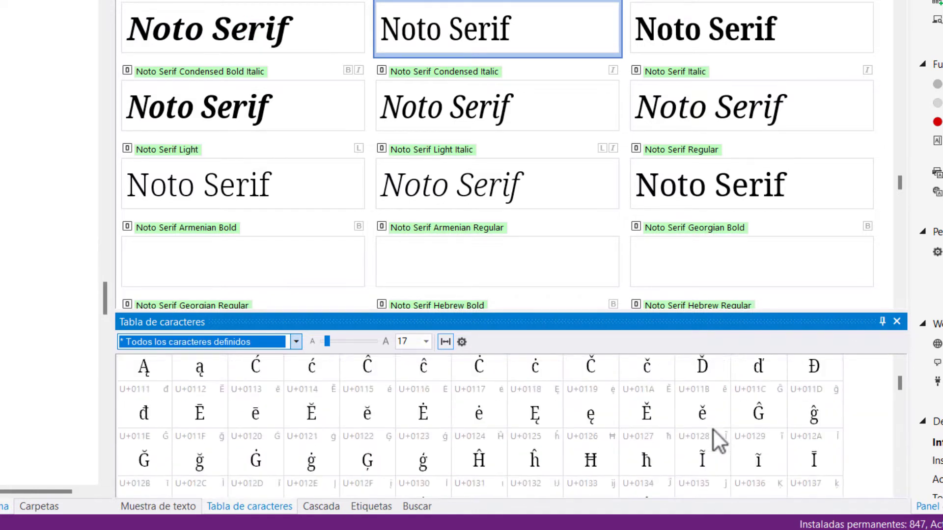
scroll(715, 430, "down", 2)
- Select Noto Serif Regular and show its defined characters from the start of the character table
left_click(525, 202)
left_click(717, 184)
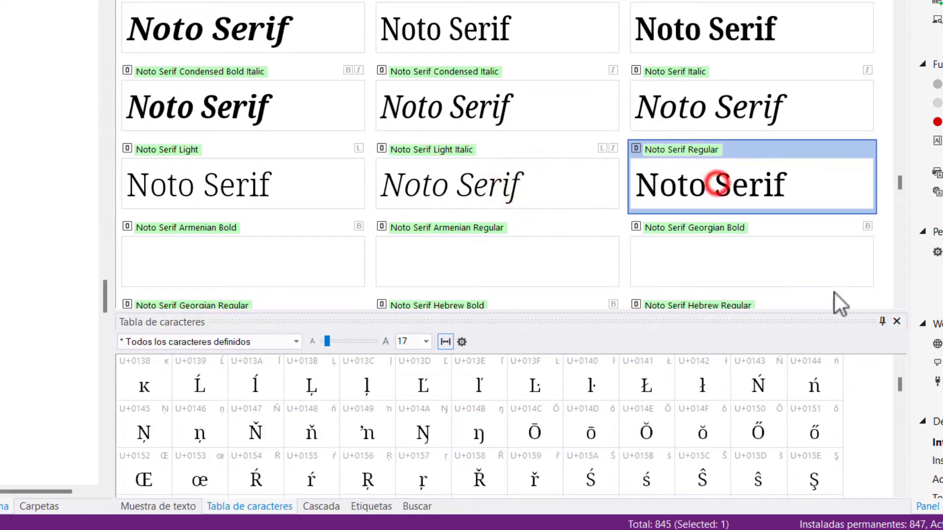
left_click(899, 378)
mouse_move(894, 377)
left_mouse_down()
mouse_move(874, 485)
mouse_move(884, 362)
left_mouse_up()
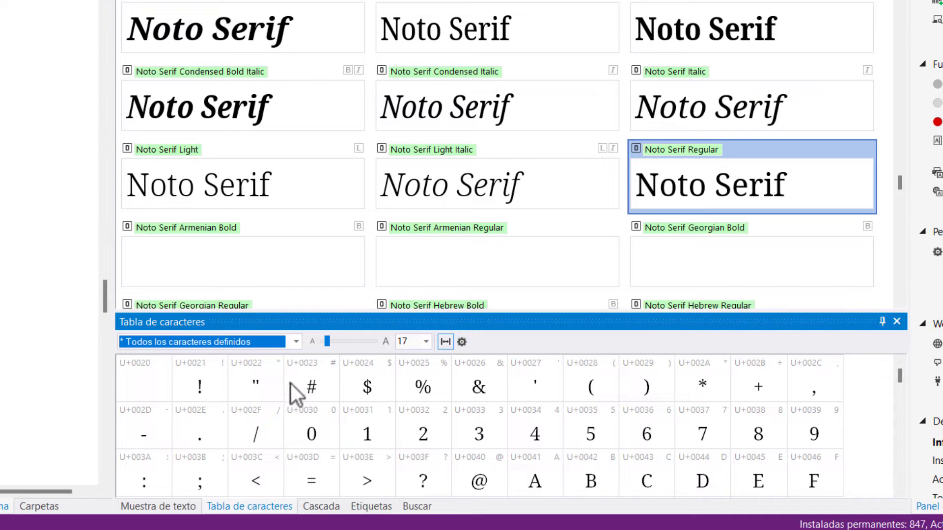
- Display Noto Serif Regular in the waterfall view (Cascada) and look through its sample sizes
left_click(322, 506)
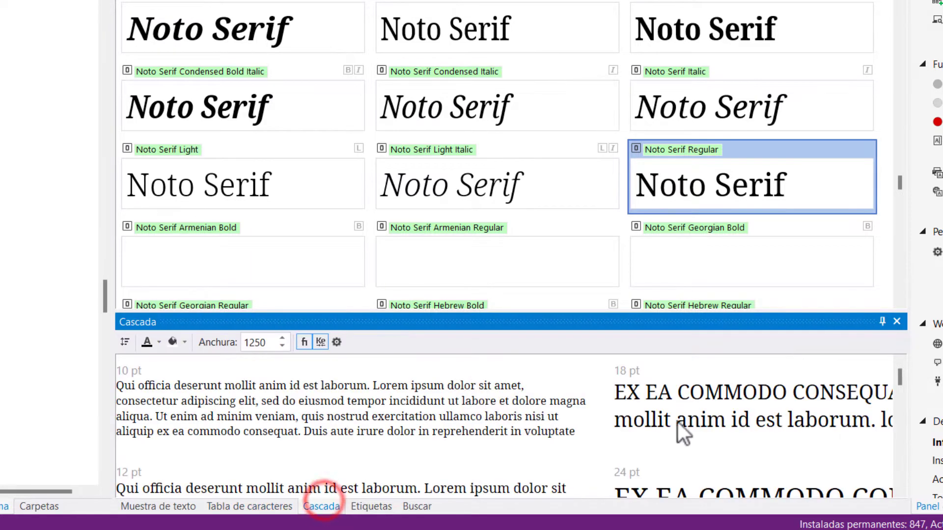
scroll(687, 422, "down", 6)
scroll(686, 423, "up", 6)
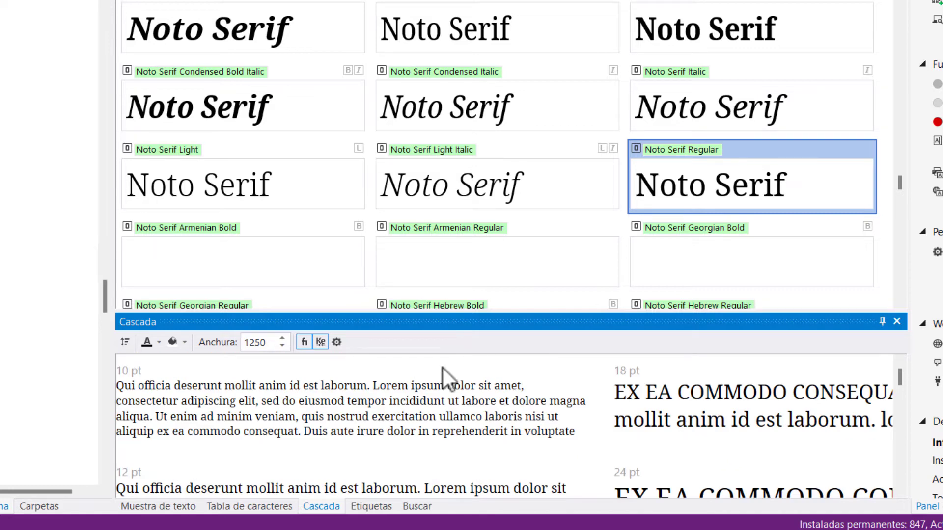
- Set the width (Anchura) of the waterfall preview to 880
left_click(287, 347)
left_click(286, 348)
left_click(287, 347)
left_click(287, 347)
left_click(287, 347)
left_click(287, 347)
left_click(287, 348)
double_click(276, 340)
left_click(290, 349)
left_click(290, 350)
left_click(290, 350)
left_click(289, 350)
left_click(288, 349)
left_click(288, 349)
left_click(288, 349)
left_click(288, 349)
left_click(288, 349)
left_click(288, 349)
left_click(288, 349)
left_click(288, 349)
left_click(288, 348)
left_click(287, 348)
left_click(288, 349)
left_click(288, 349)
left_click(288, 349)
left_click(288, 349)
left_click(288, 349)
left_click(288, 348)
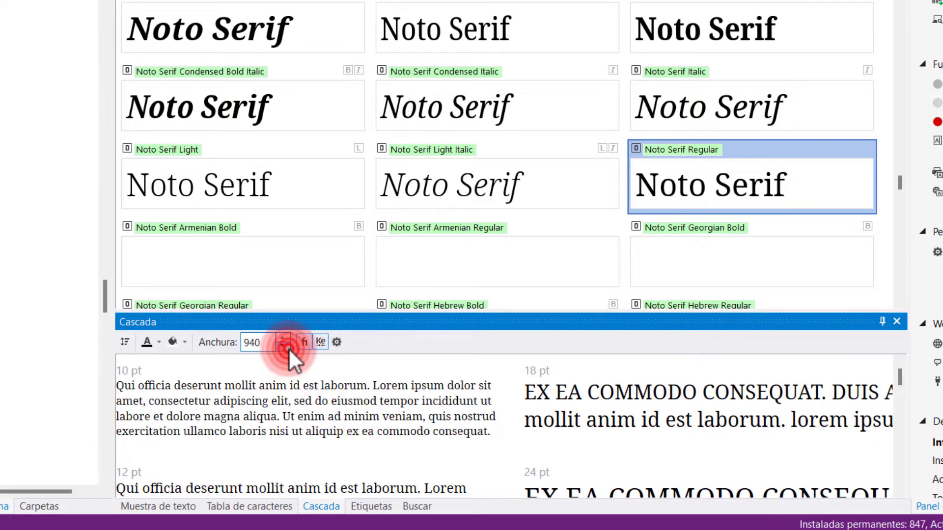
left_click(288, 349)
left_click(288, 349)
left_click(288, 349)
left_click(288, 348)
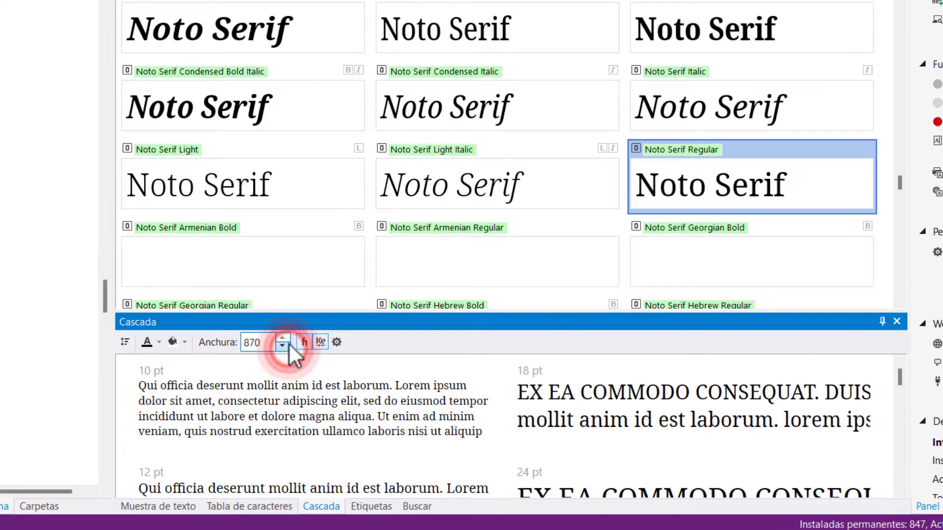
left_click(289, 341)
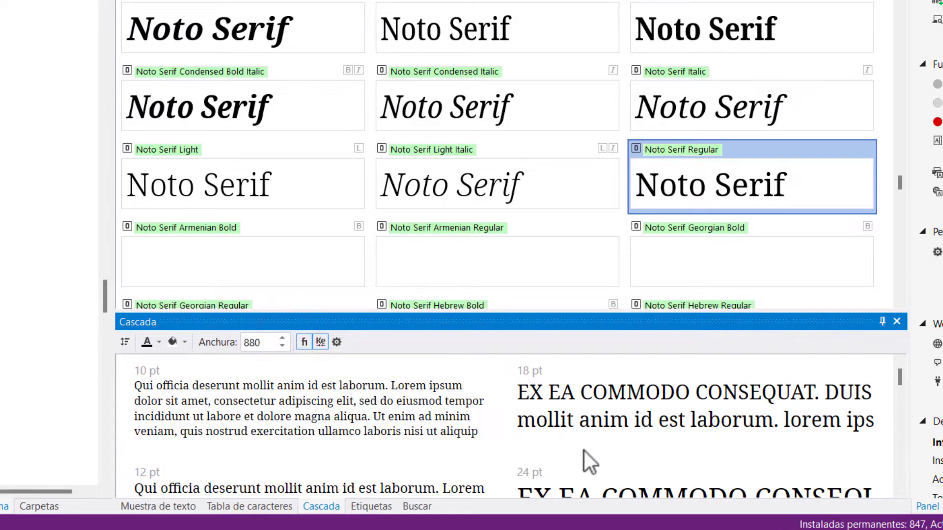
- Examine the Noto Serif Regular waterfall samples across the point sizes and return to the 10 pt sample
scroll(583, 423, "down", 8)
scroll(579, 414, "up", 8)
scroll(580, 409, "down", 1)
scroll(741, 422, "up", 1)
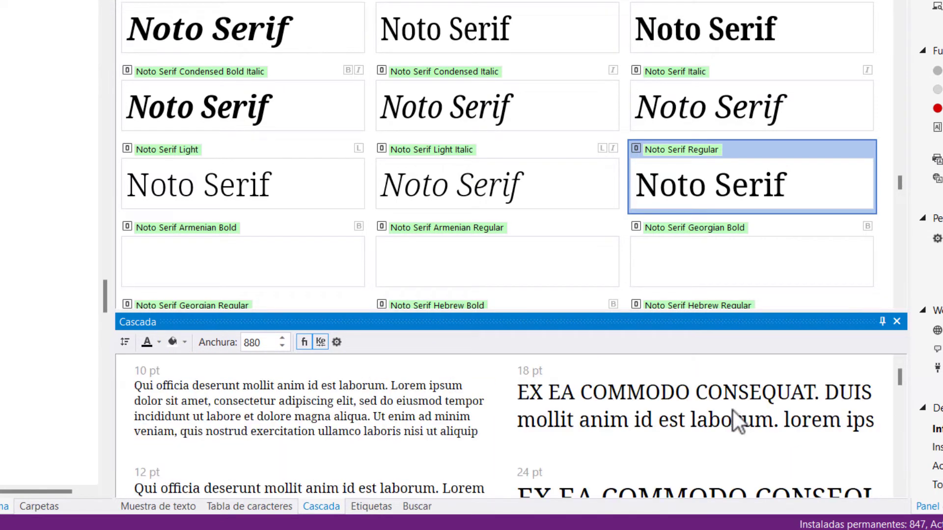
left_click_drag(900, 383, 880, 353)
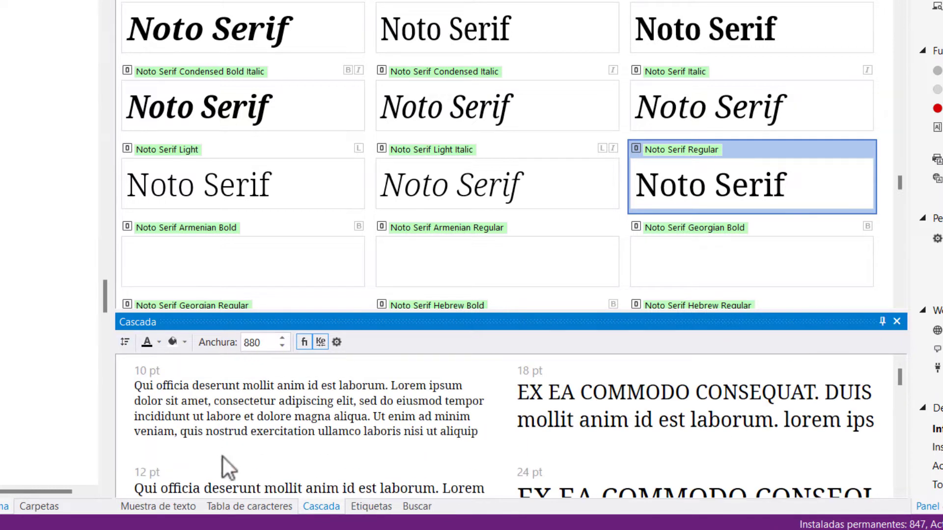
- Show the font search options, followed by the tags (Etiquetas) of Noto Serif Regular
left_click(402, 508)
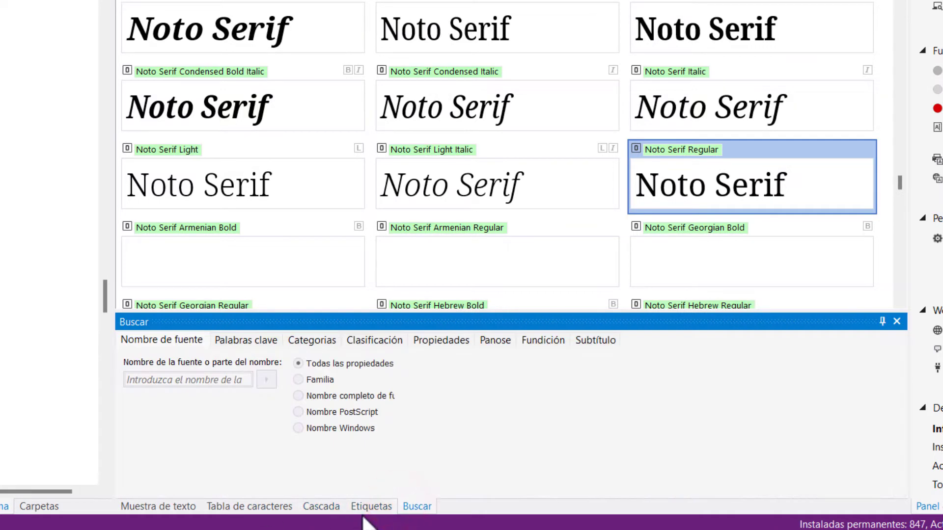
left_click(369, 507)
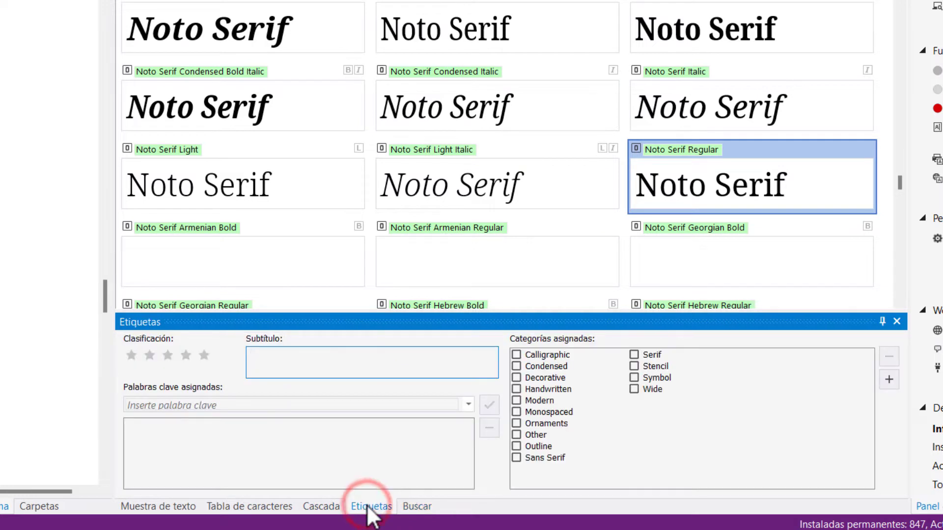
- Return to the text sample (Muestra de texto) and preview the Bakery font from the system fonts list, viewing its available options
left_click(177, 511)
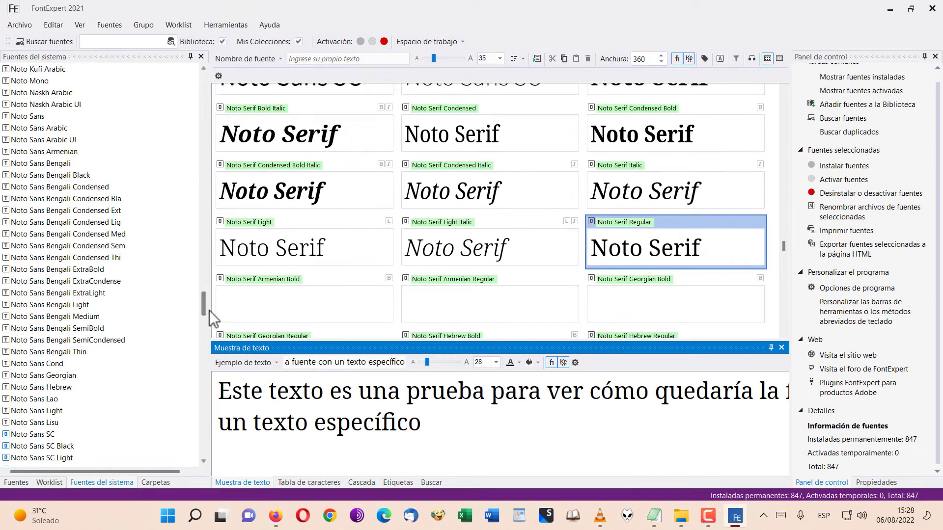
left_click_drag(204, 307, 217, 75)
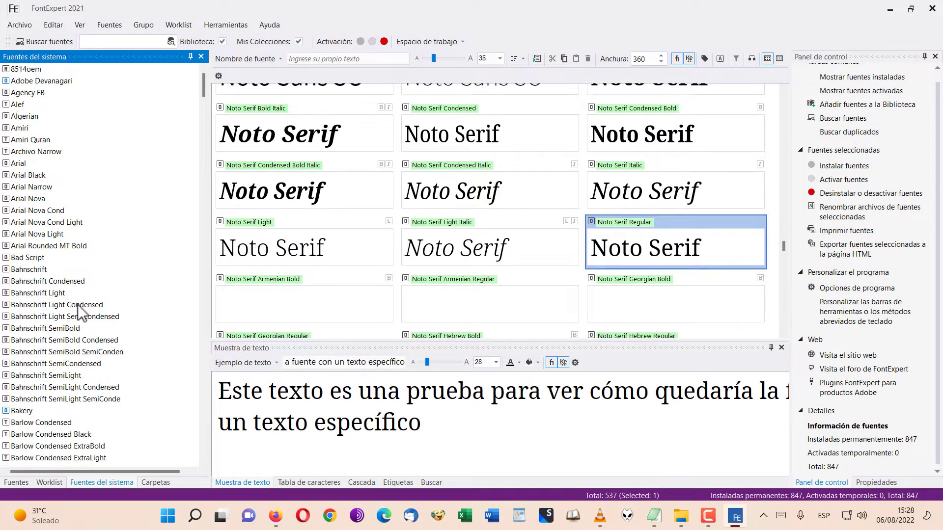
left_click(22, 411)
right_click(22, 417)
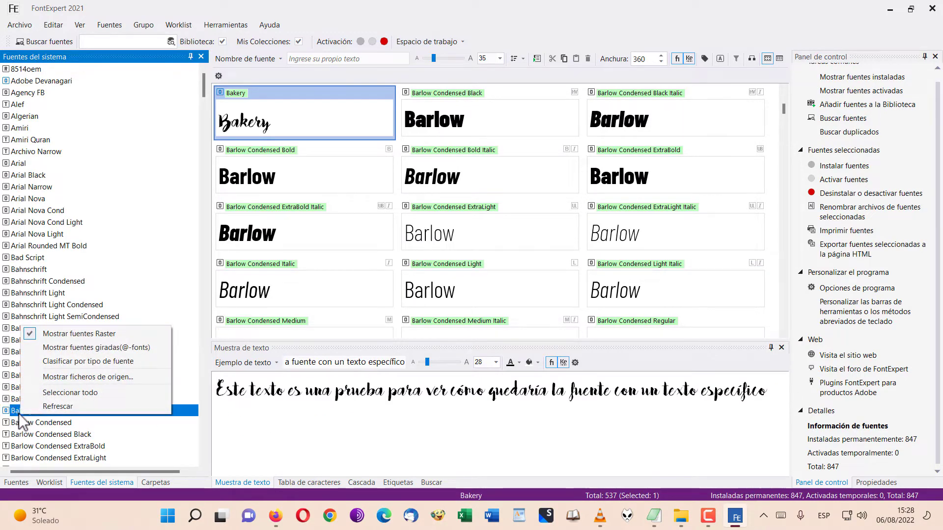
left_click(381, 430)
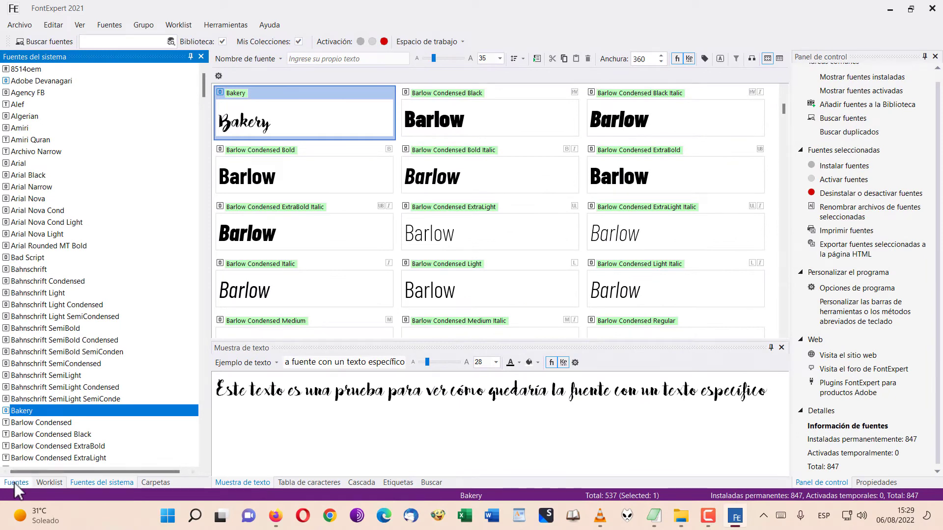
- Show the groups (Grupos) in the font library, and check the FUENTES EN STOCK folder in File Explorer before returning to FontExpert
left_click(15, 483)
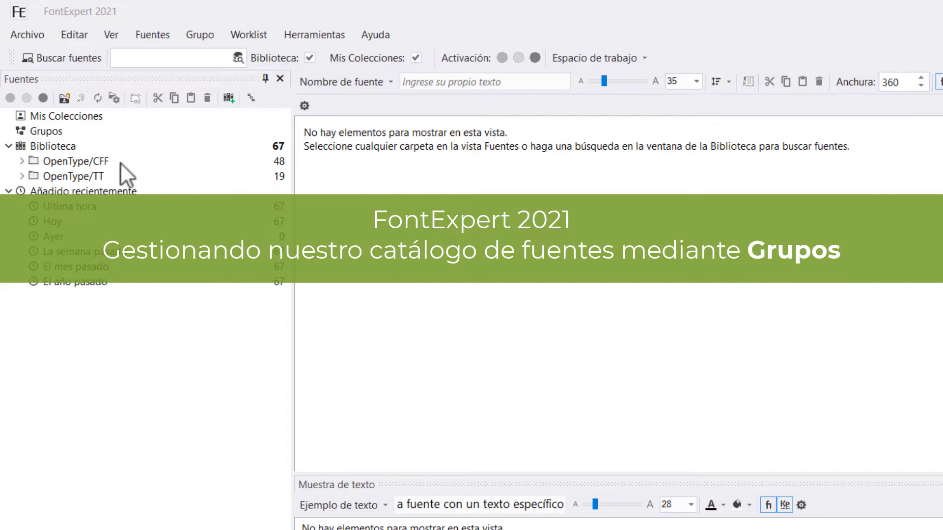
left_click(44, 130)
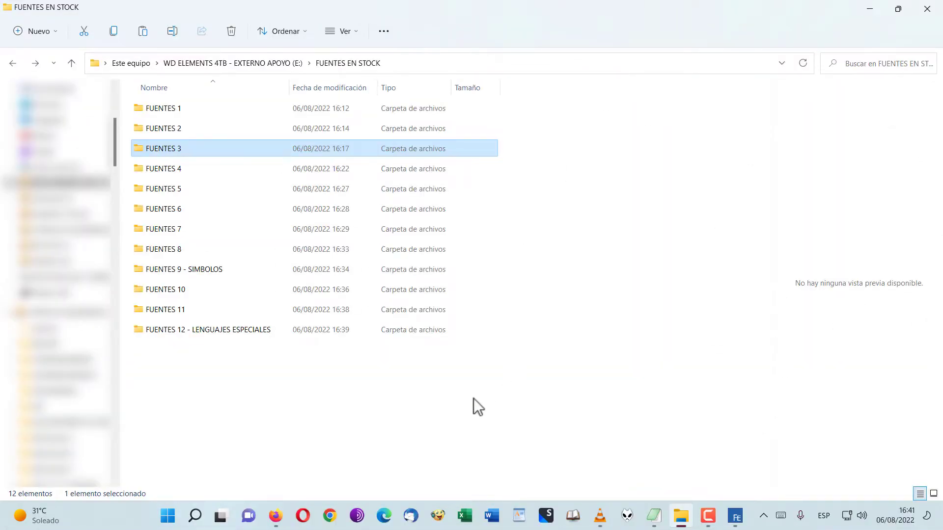
left_click(453, 421)
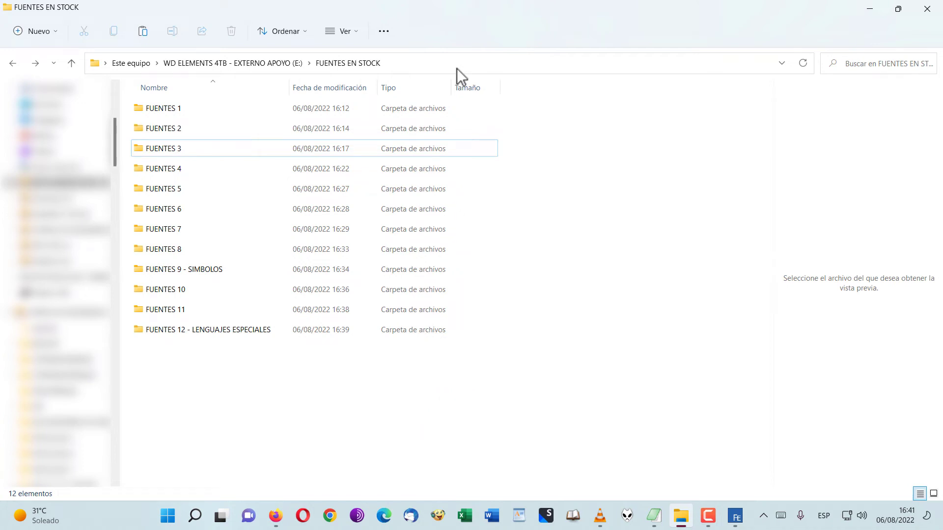
left_click(741, 520)
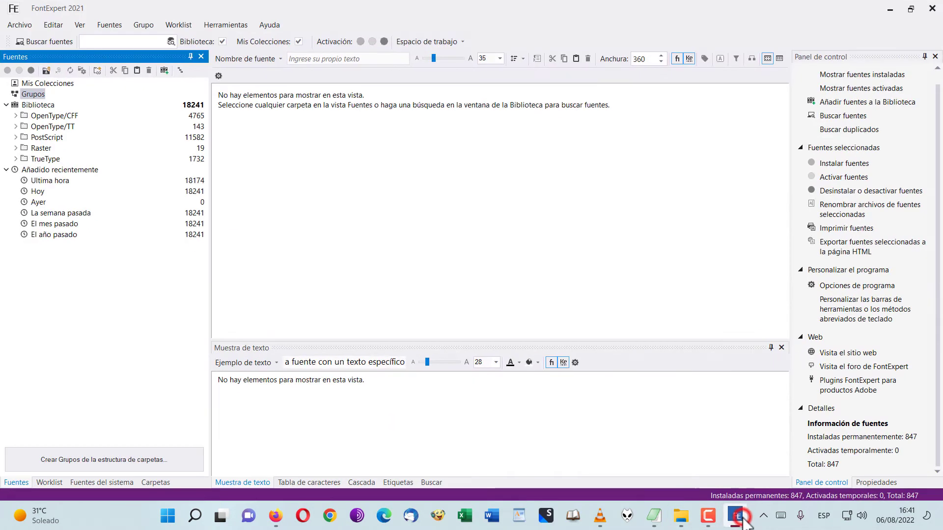
- Create a new group named FUENTES 1 under Grupos
right_click(68, 158)
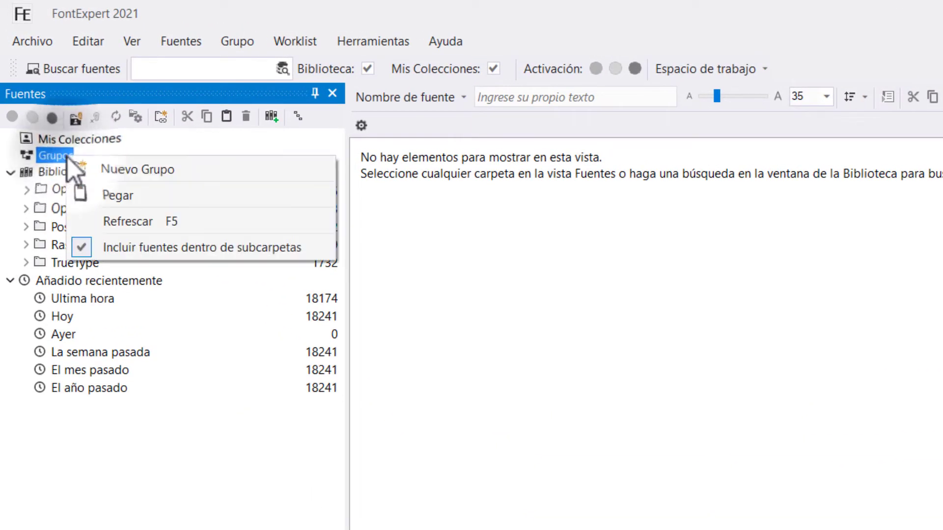
left_click(131, 179)
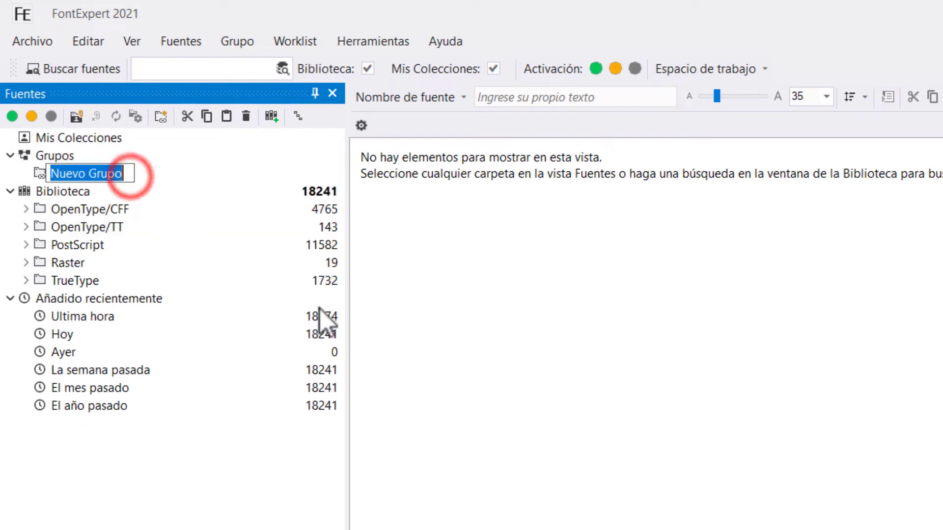
type("f")
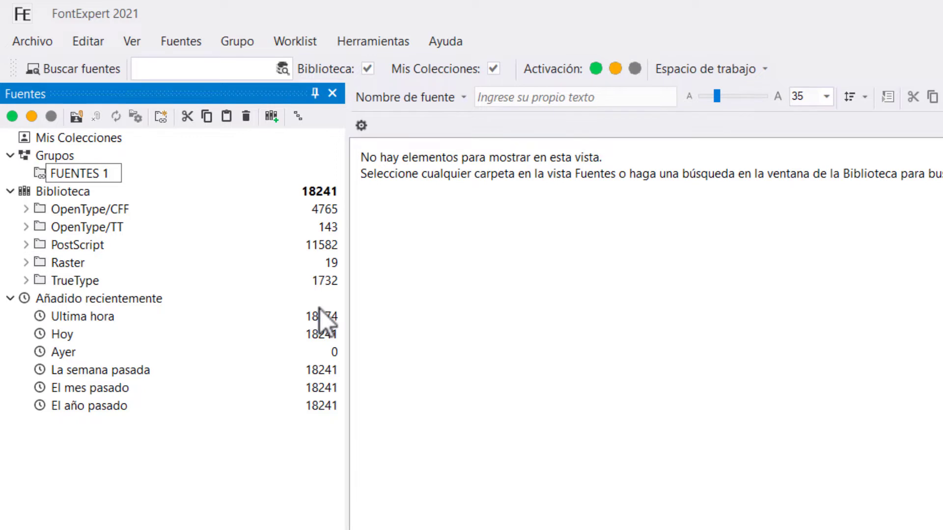
key("Return")
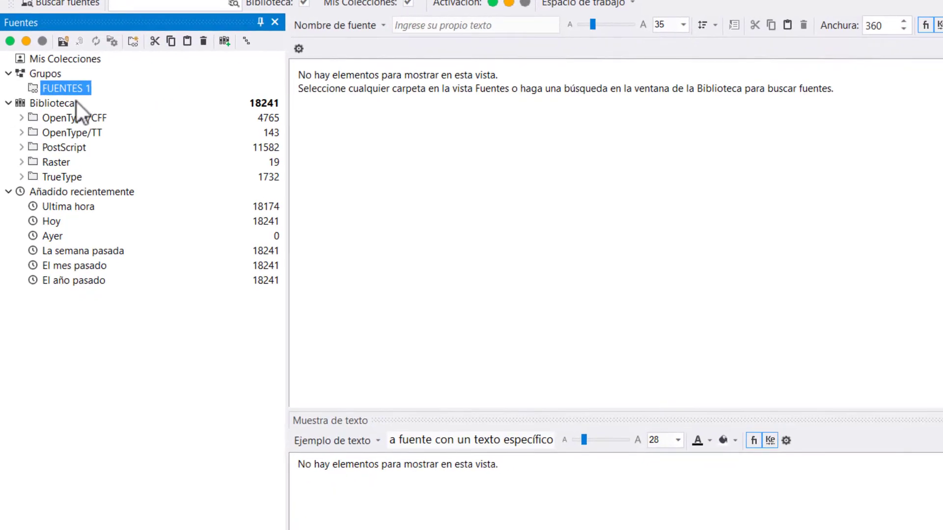
right_click(89, 174)
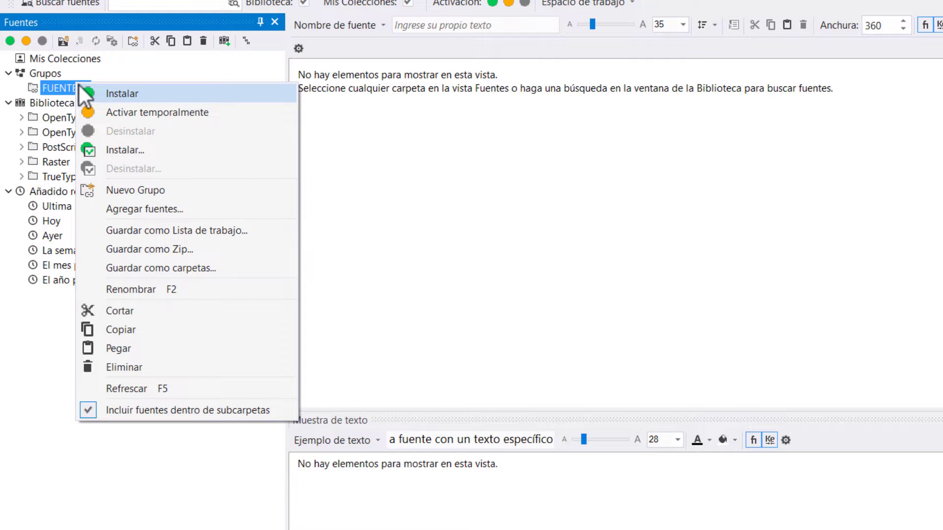
left_click(42, 87)
- Switch to File Explorer and copy all subfolders of FUENTES 1, from 01 REM Venecianas through 25 SCR Informales monótonas
left_click(681, 516)
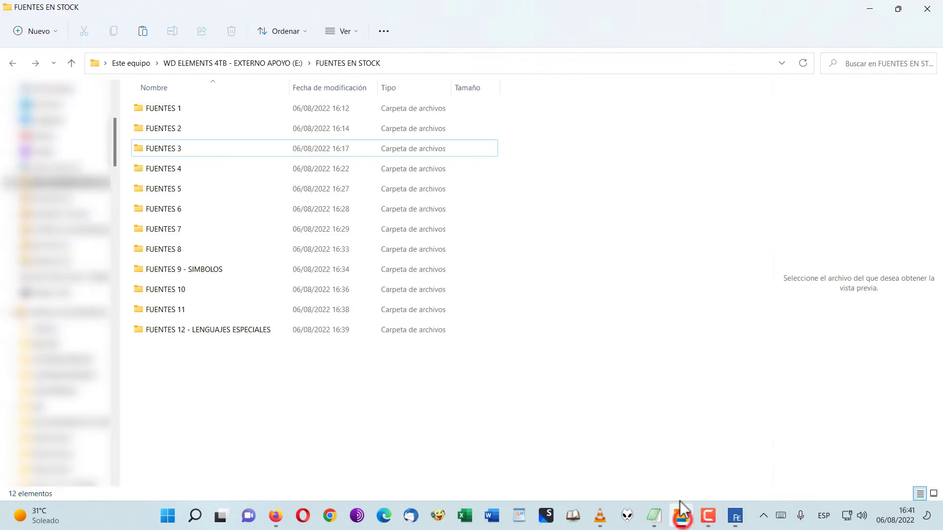
left_click(178, 105)
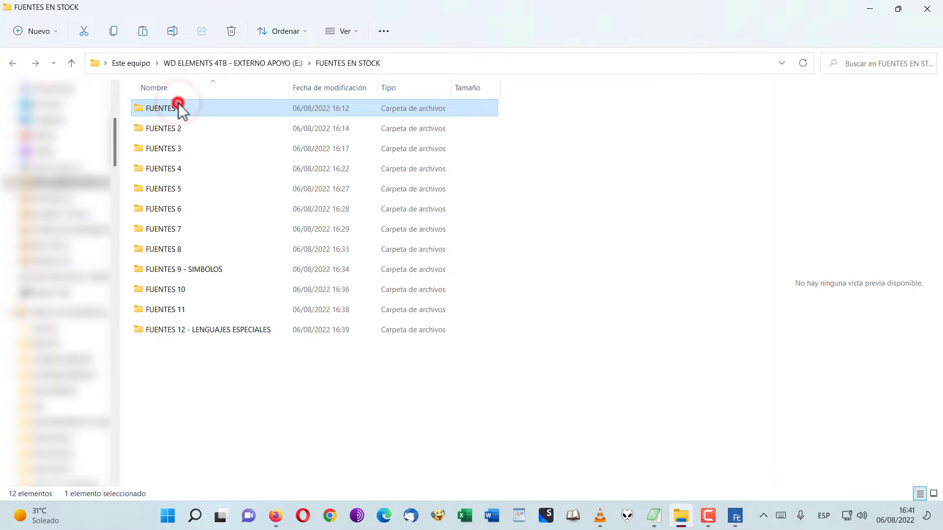
double_click(178, 107)
left_click(178, 107)
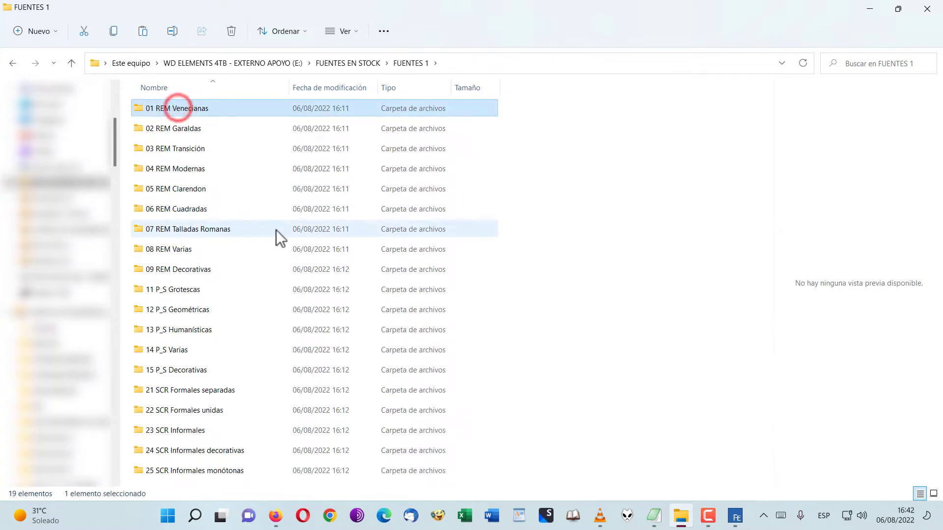
left_click(216, 468, "shift")
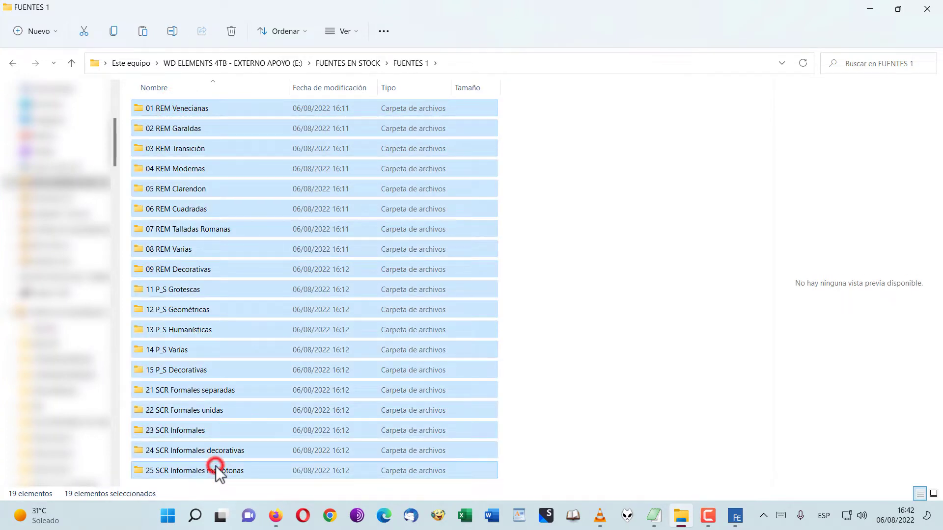
left_click(119, 32)
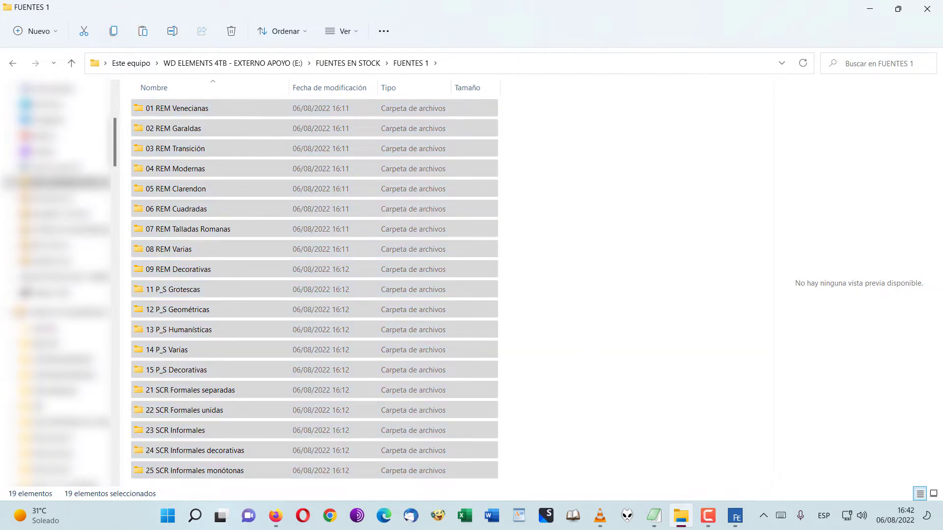
- Switch to FontExpert and paste the copied font folders into the FUENTES 1 group
left_click(735, 515)
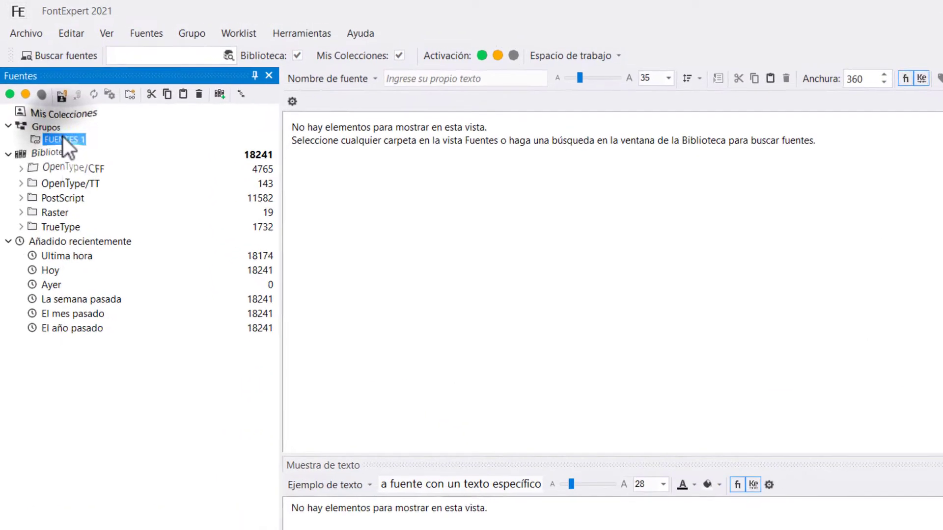
right_click(62, 137)
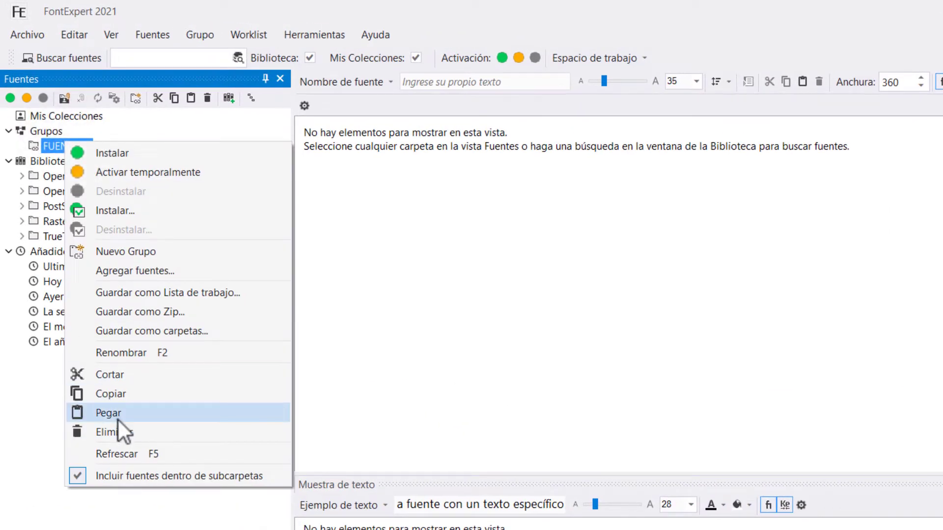
left_click(114, 402)
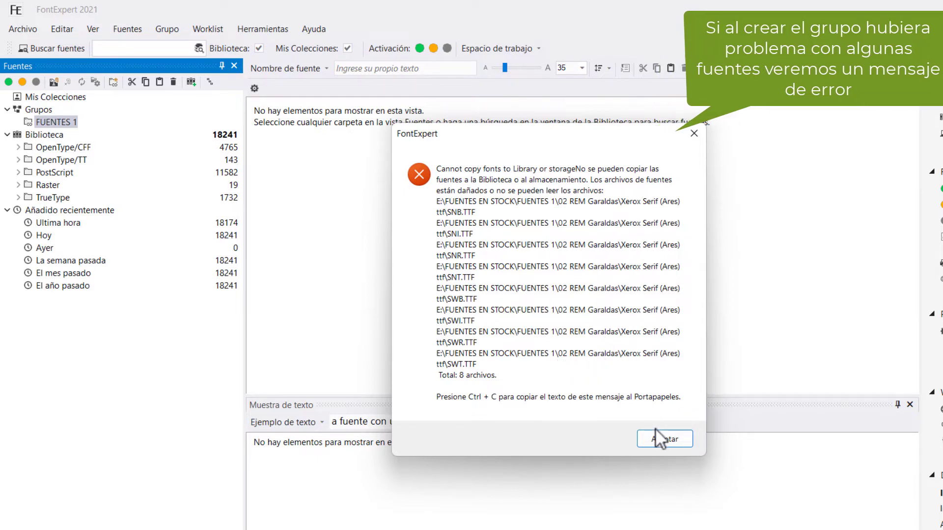
left_click(664, 439)
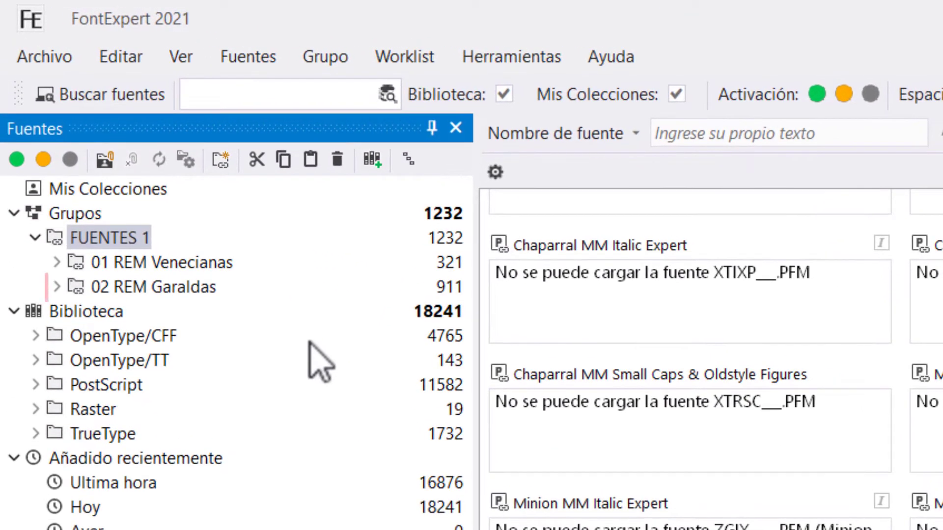
- Select the 02 REM Garaldas subgroup, and copy the matching 02 REM Garaldas folder in File Explorer
left_click(197, 288)
left_click(212, 289)
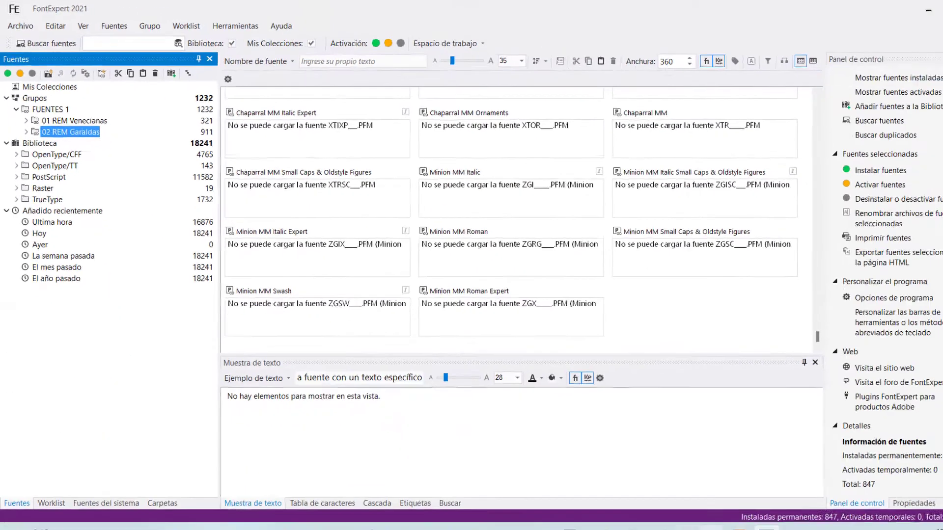
left_click(680, 515)
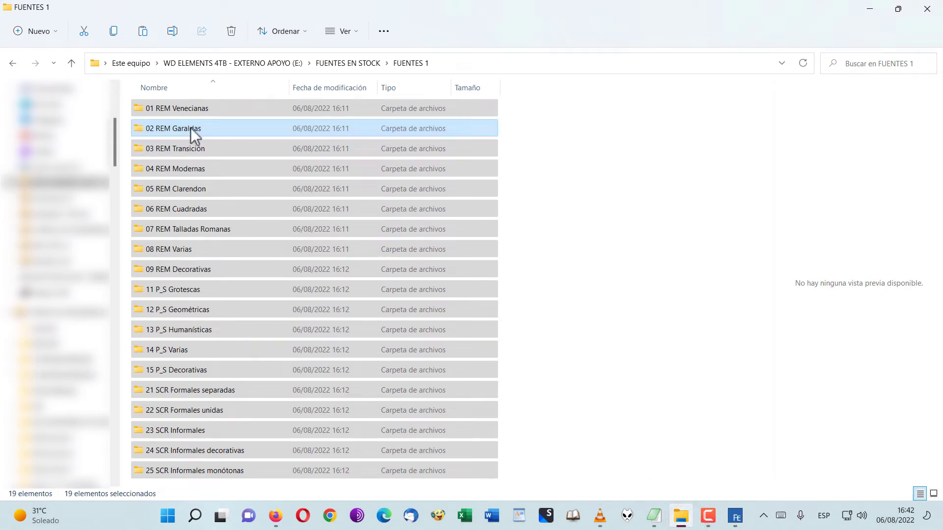
left_click(205, 126)
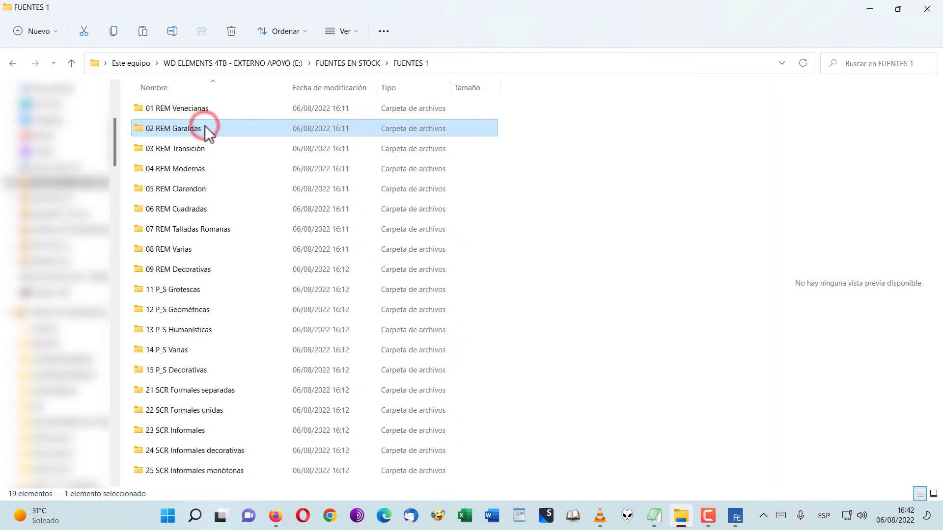
right_click(205, 126)
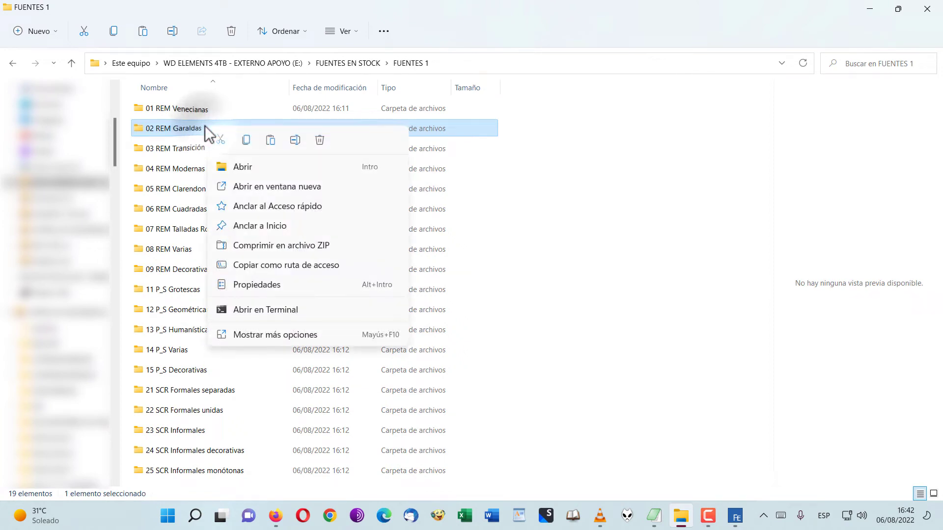
left_click(247, 146)
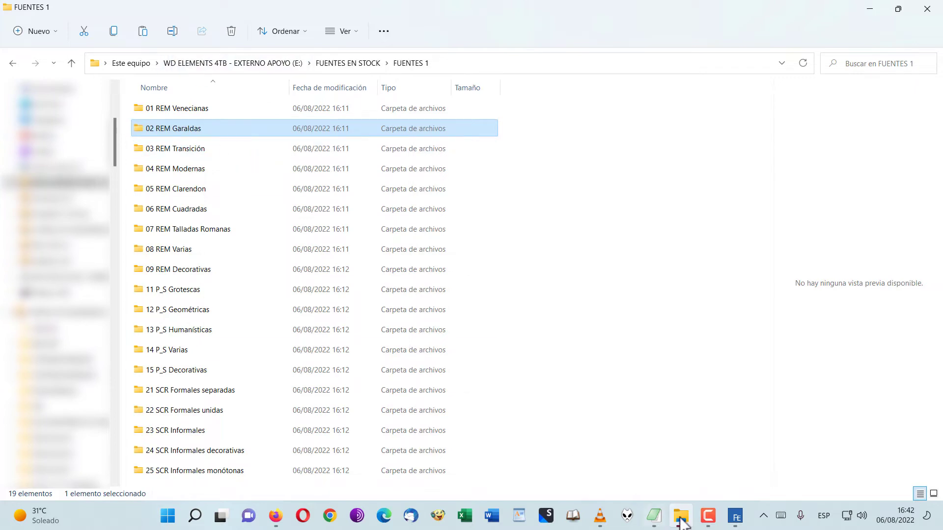
- Switch to FontExpert and delete the 02 REM Garaldas subgroup, keeping its files in the library
left_click(736, 520)
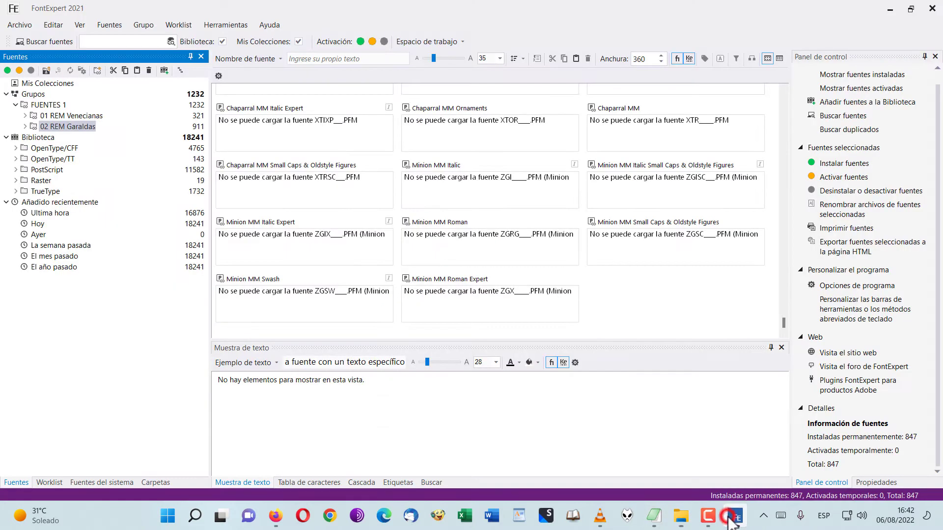
right_click(91, 128)
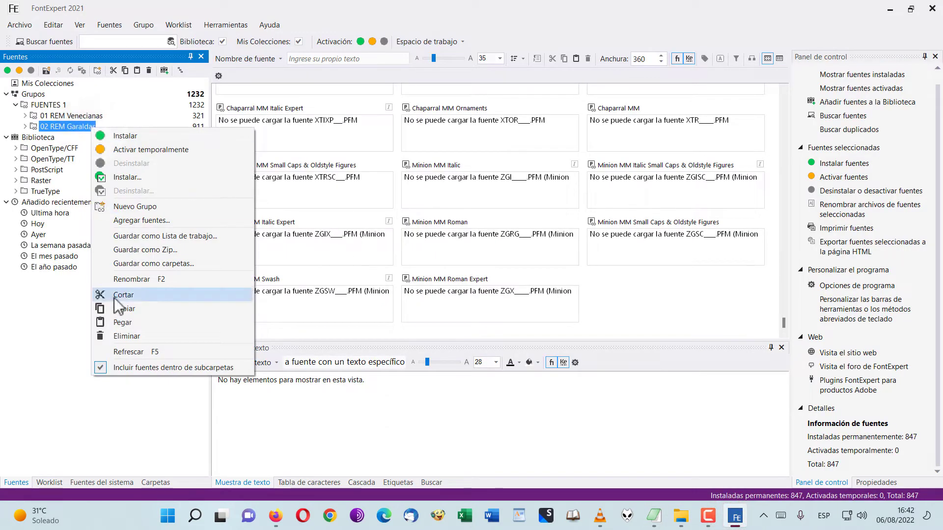
left_click(124, 338)
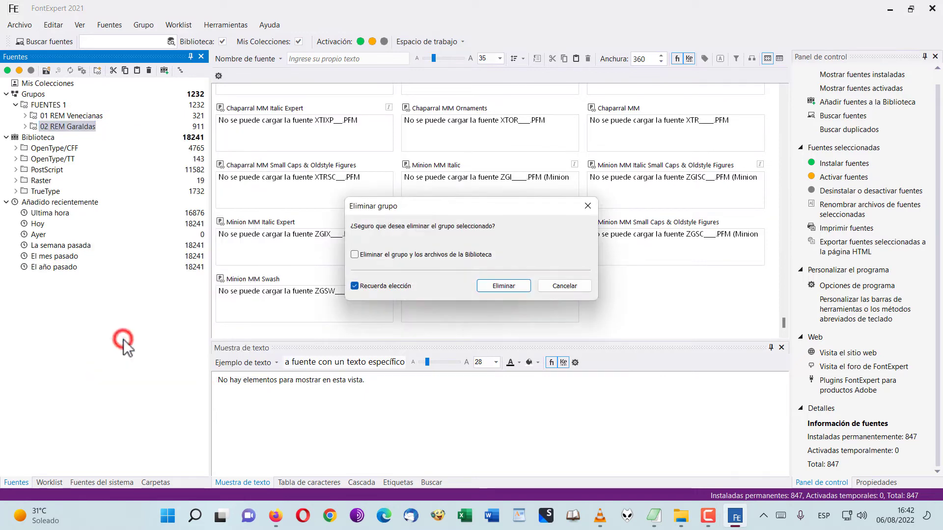
left_click(509, 289)
- Paste the copied 02 REM Garaldas folder into the FUENTES 1 group and display the group's fonts
left_click(45, 105)
right_click(45, 106)
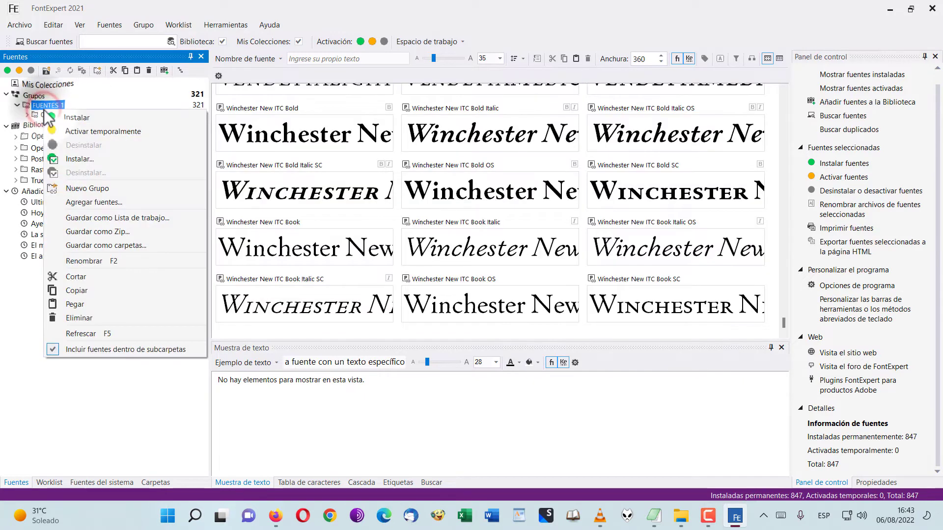
left_click(74, 306)
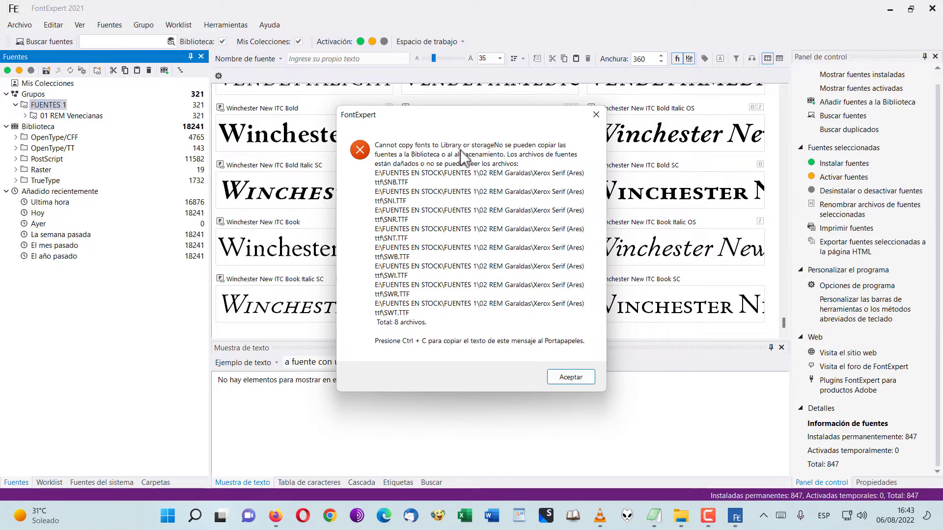
left_click(578, 378)
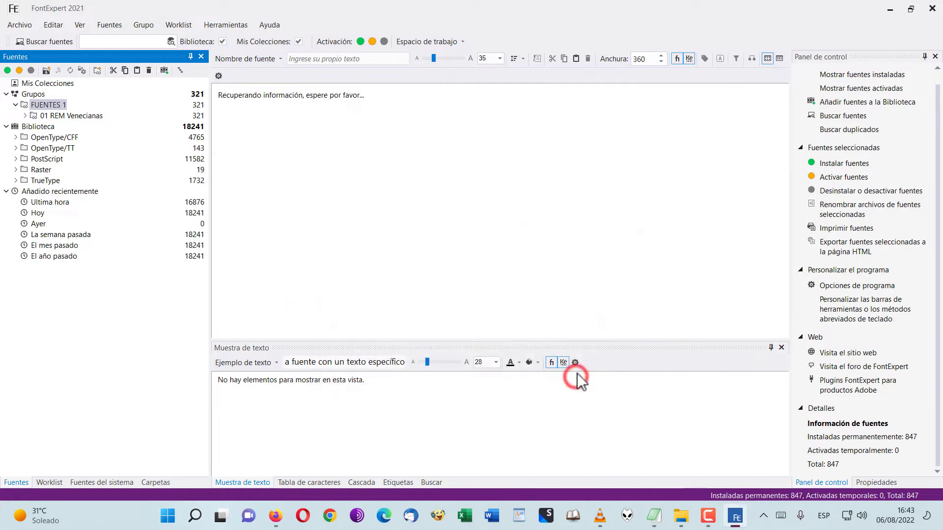
left_click(77, 127)
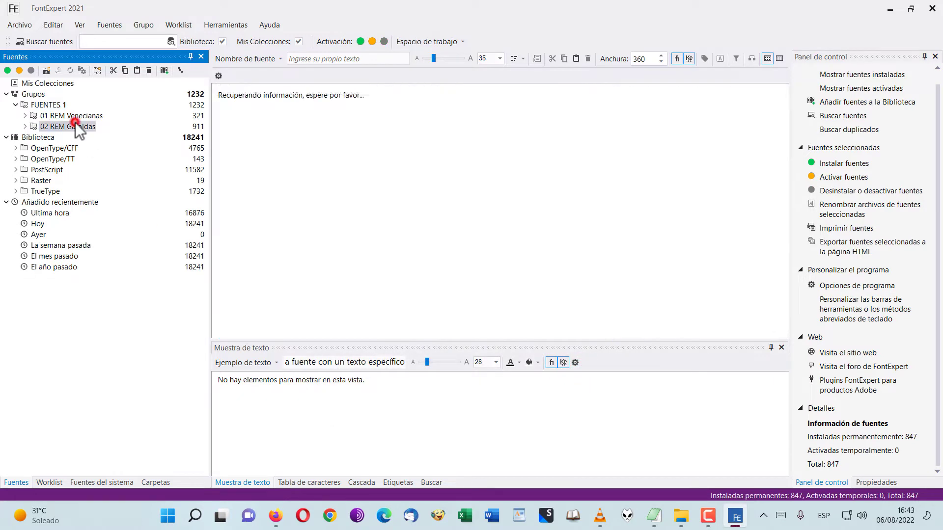
left_click(48, 106)
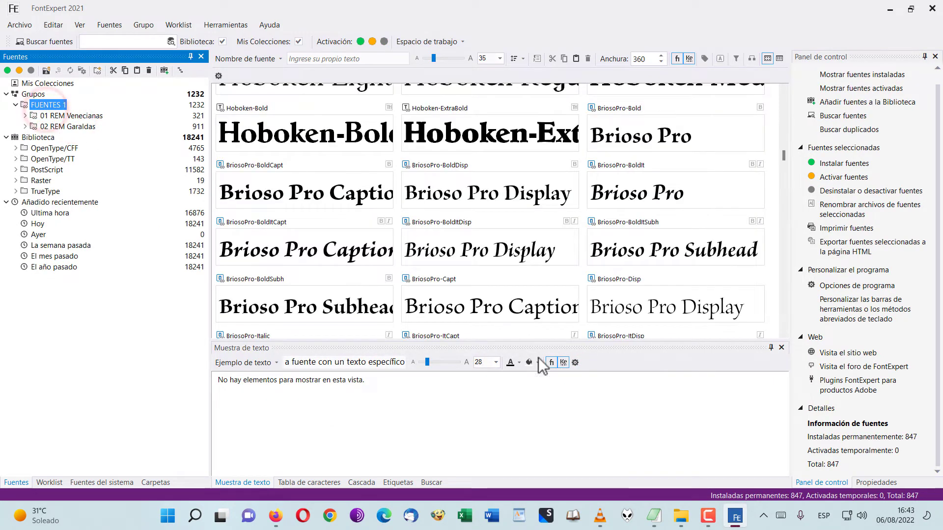
- Switch to File Explorer and copy the folders from 03 REM Transición through 25 SCR Informales monótonas
left_click(682, 515)
left_click(177, 150)
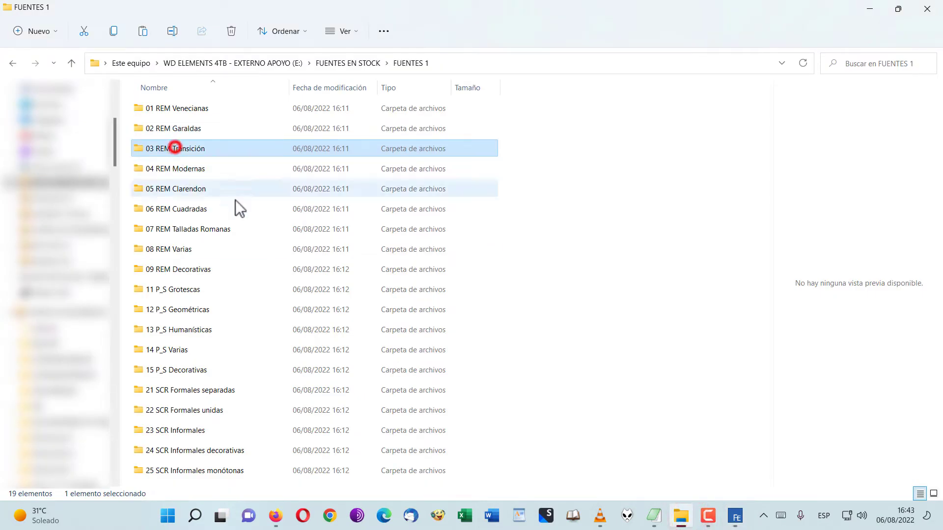
left_click(239, 469, "shift")
left_click(114, 32)
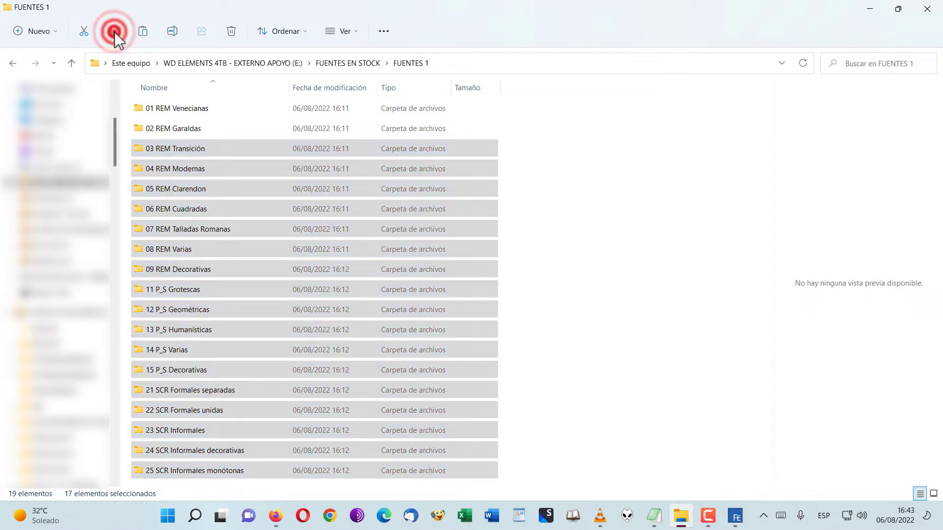
- Switch to FontExpert, paste the copied font folders into the FUENTES 1 group, and dismiss the damaged-files message
left_click(736, 516)
right_click(43, 106)
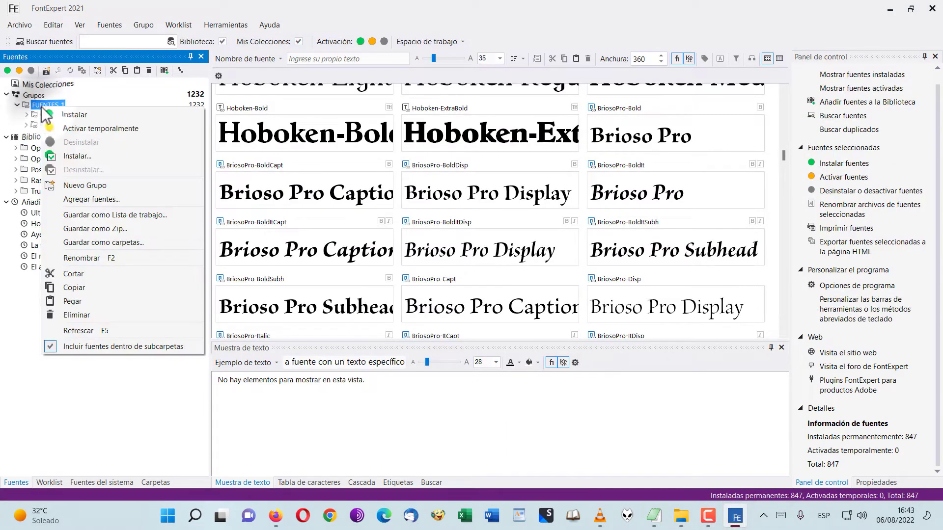
left_click(89, 303)
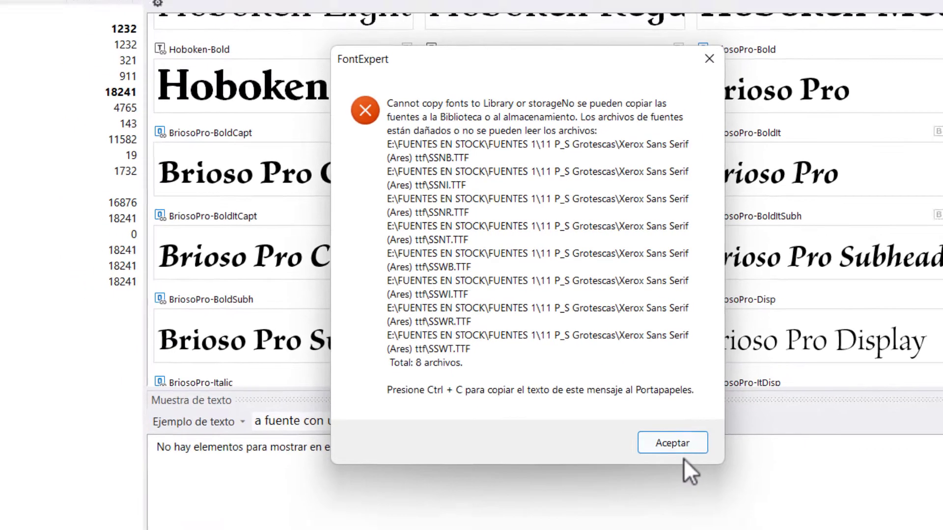
left_click(734, 482)
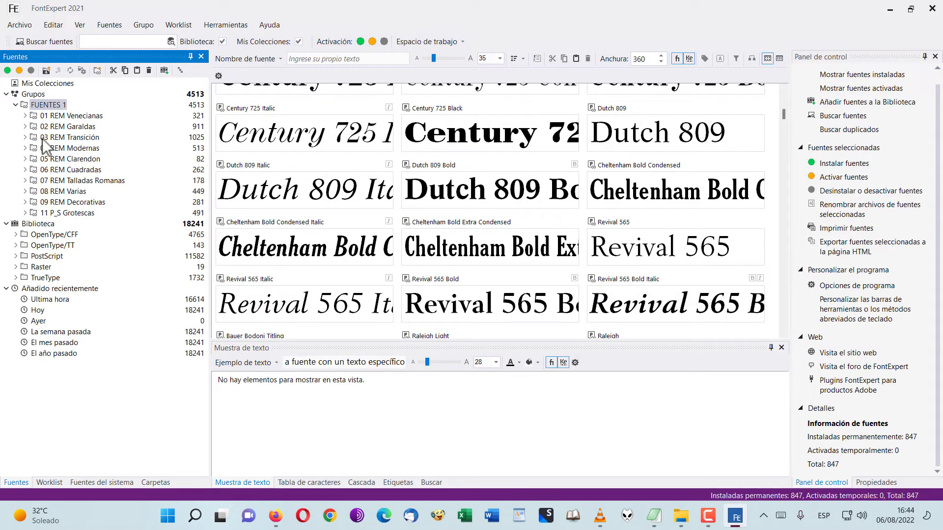
- Display the 11 P_S Grotescas subgroup and compare the FUENTES 1 subgroups with the source folders in File Explorer
left_click(89, 215)
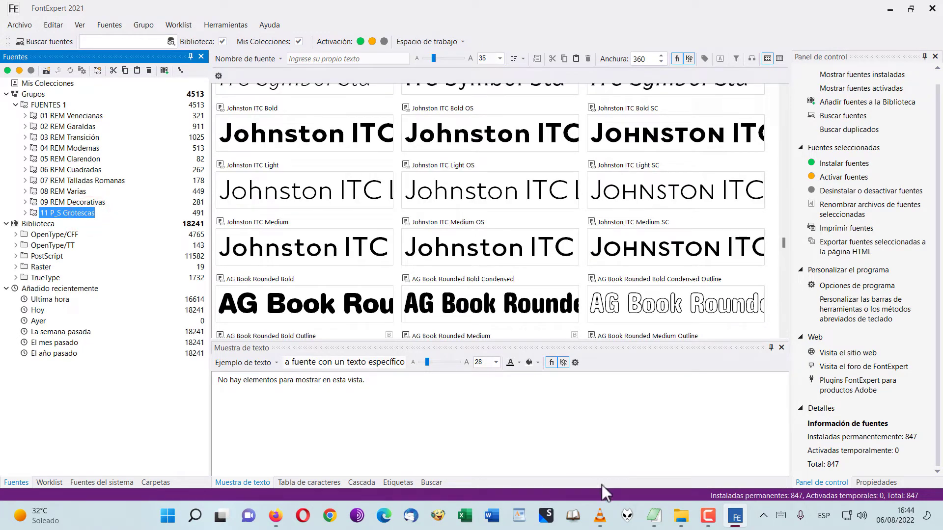
left_click(681, 516)
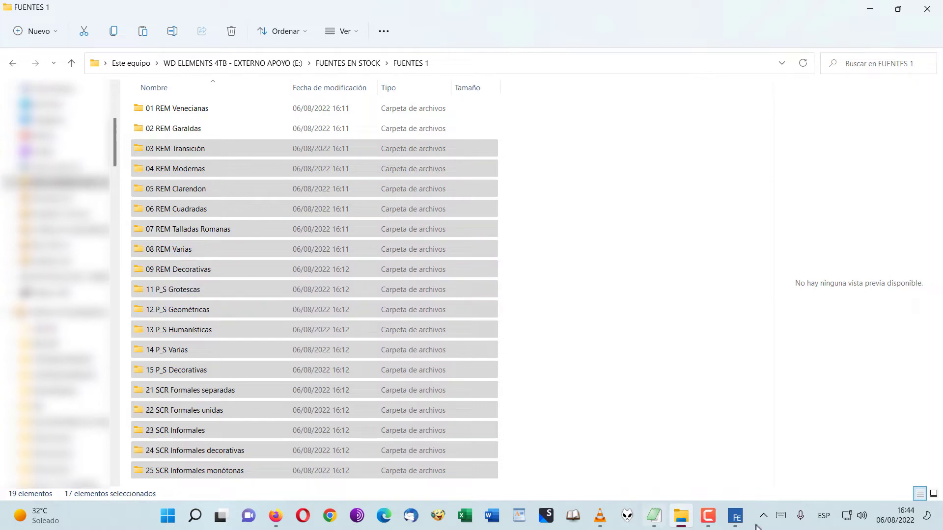
left_click(737, 520)
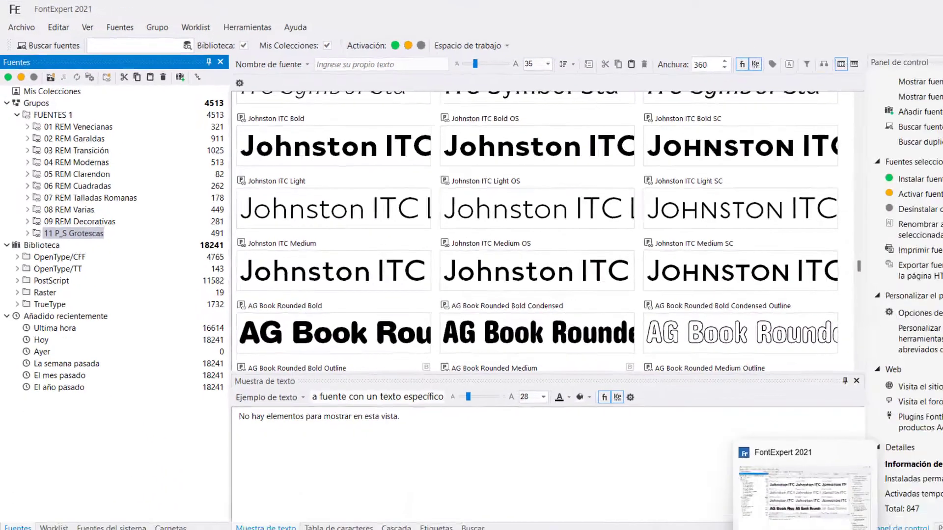
left_click(737, 517)
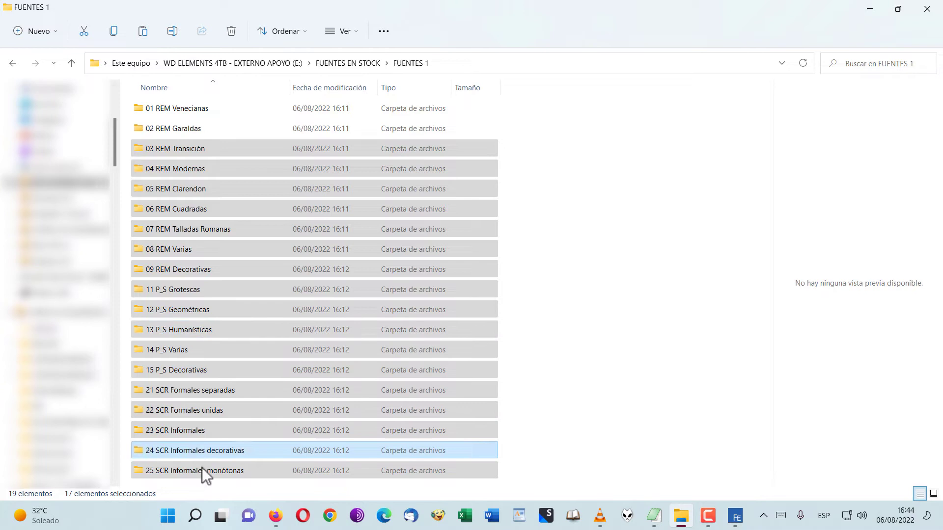
left_click(735, 516)
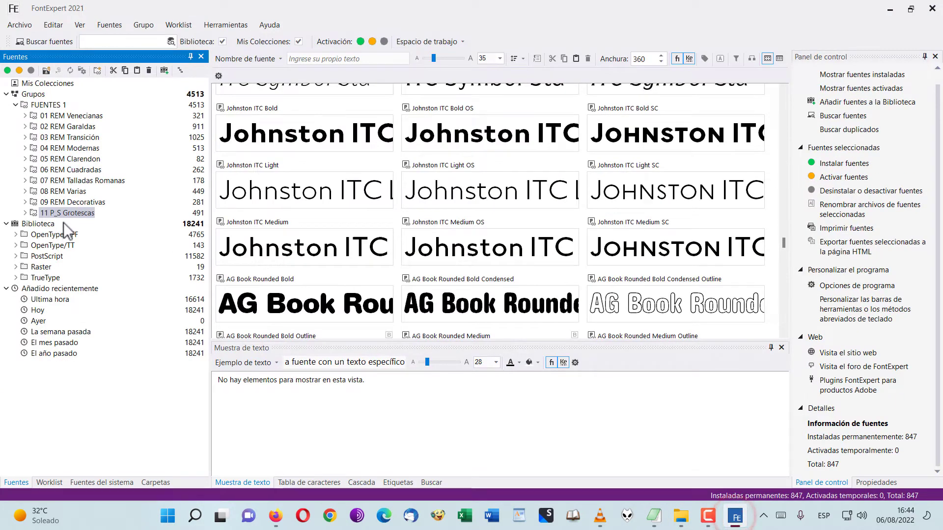
left_click(735, 519)
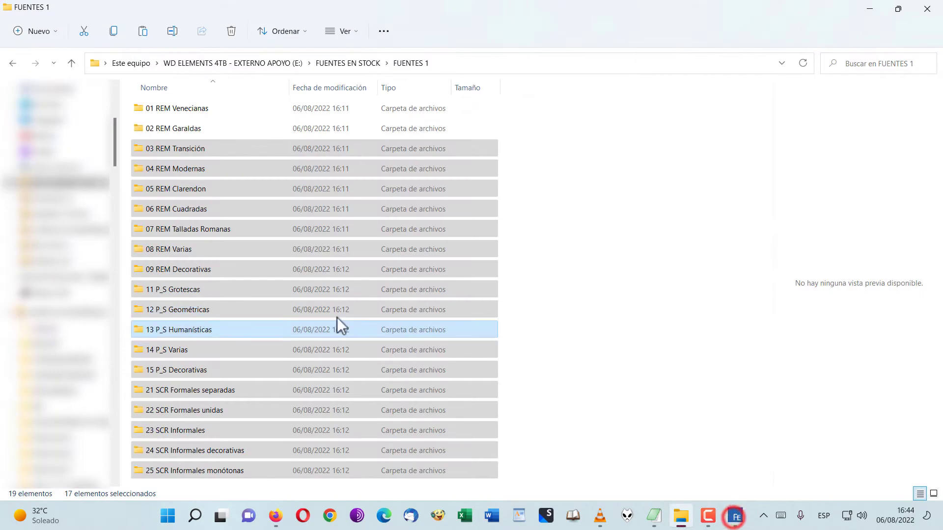
- Copy the folders from 12 P_S Geométricas through 25 SCR Informales monótonas in File Explorer
left_click(178, 314)
left_click(243, 473, "shift")
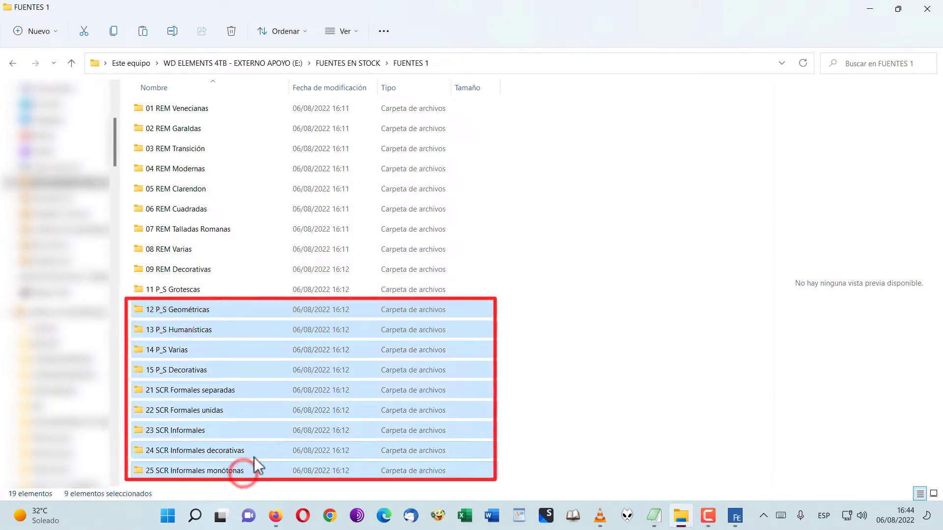
left_click(113, 31)
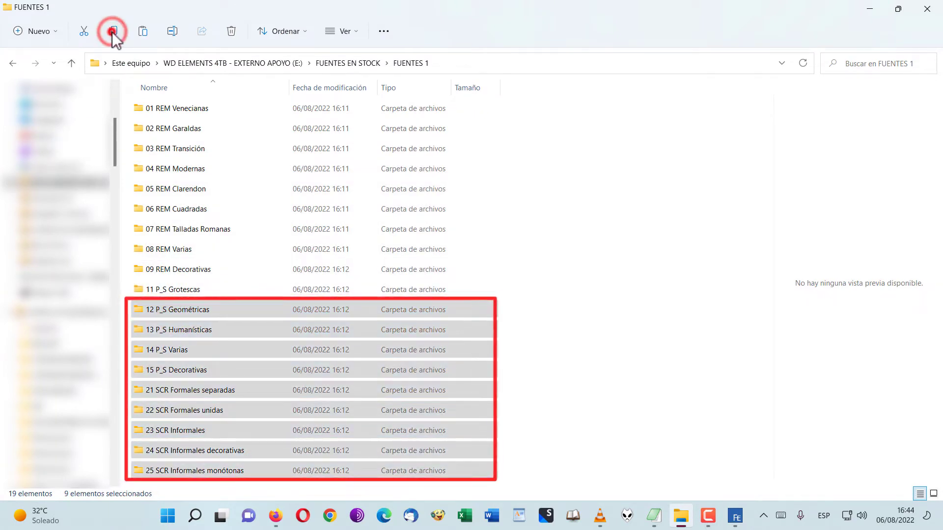
- Switch to FontExpert and paste the folders from 12 P_S Geométricas onward into the FUENTES 1 group
left_click(735, 516)
left_click(47, 104)
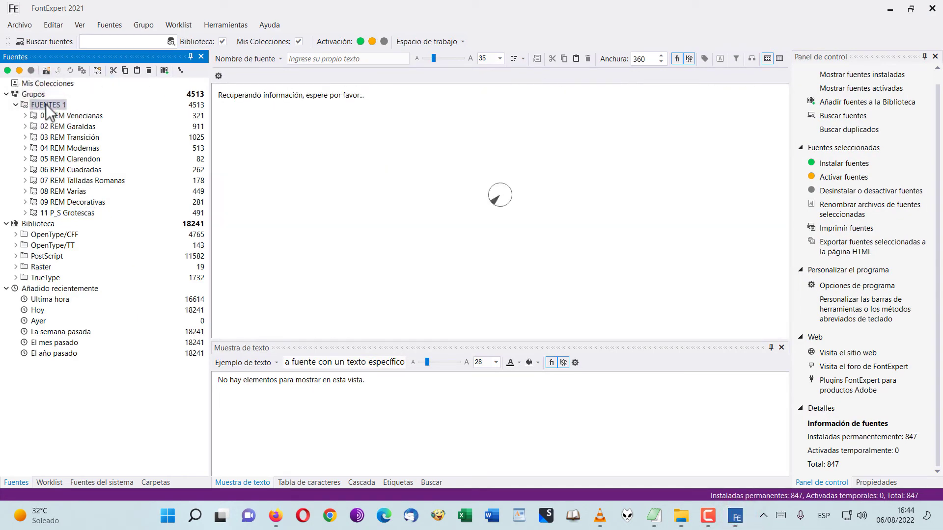
right_click(48, 109)
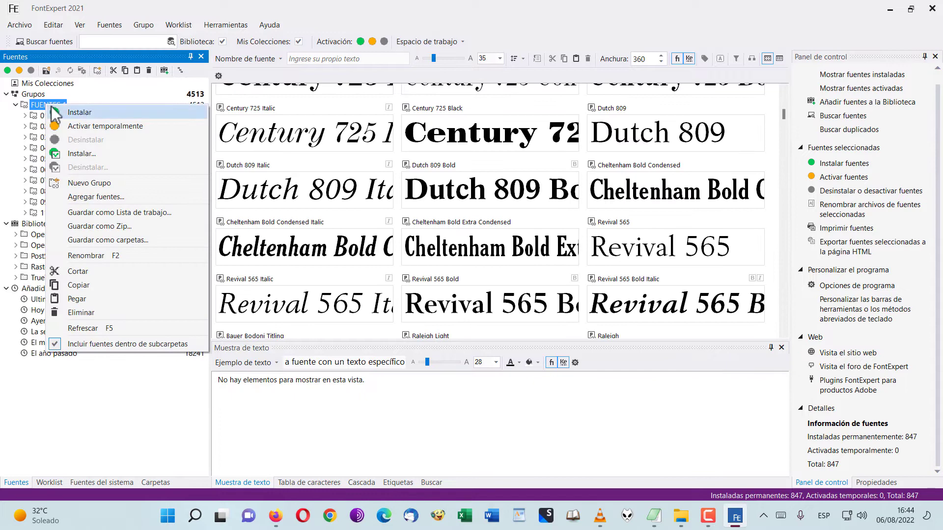
left_click(111, 299)
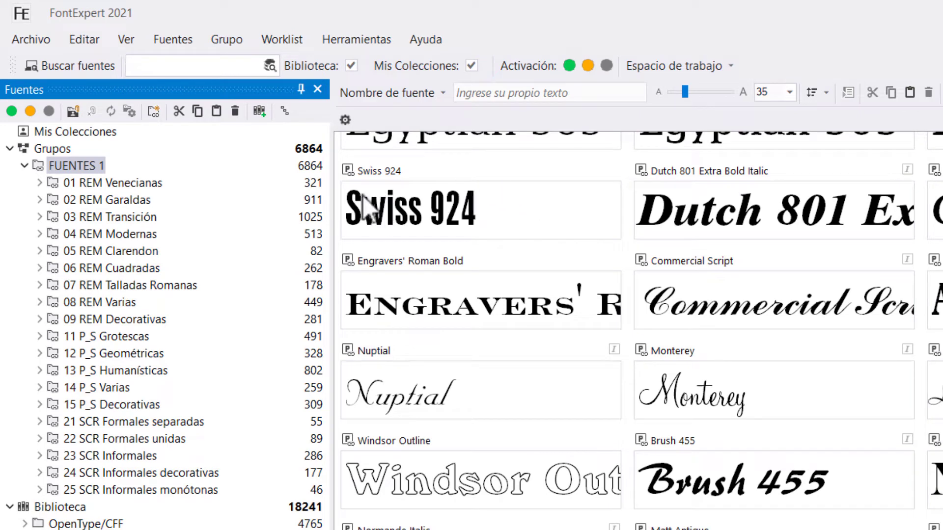
left_click(25, 170)
left_click(24, 165)
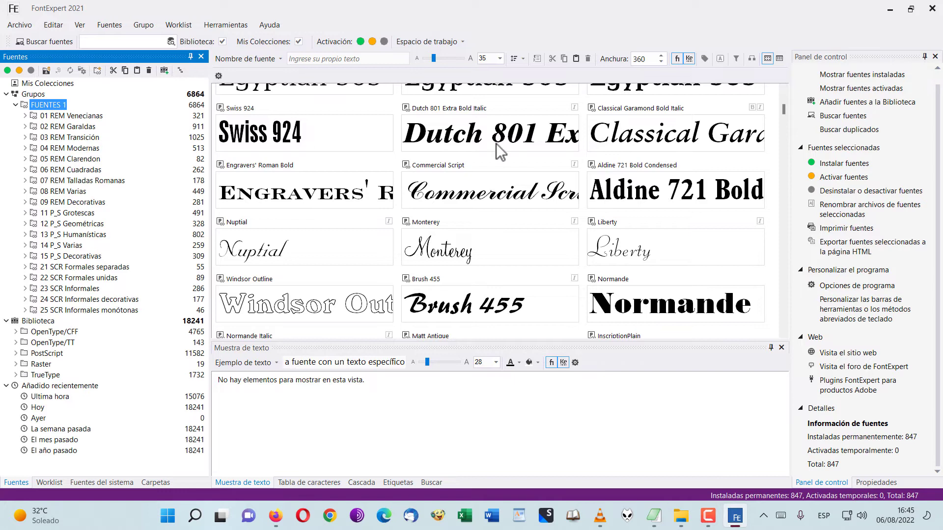
- Browse the FUENTES 1 fonts and preview the sample text in BellCentennialStd-BdListing, Bergell, BickhamScriptStd-Regular and Bank Gothic Light
scroll(498, 152, "down", 5)
left_click_drag(782, 113, 783, 139)
scroll(683, 236, "down", 5)
left_click(667, 207)
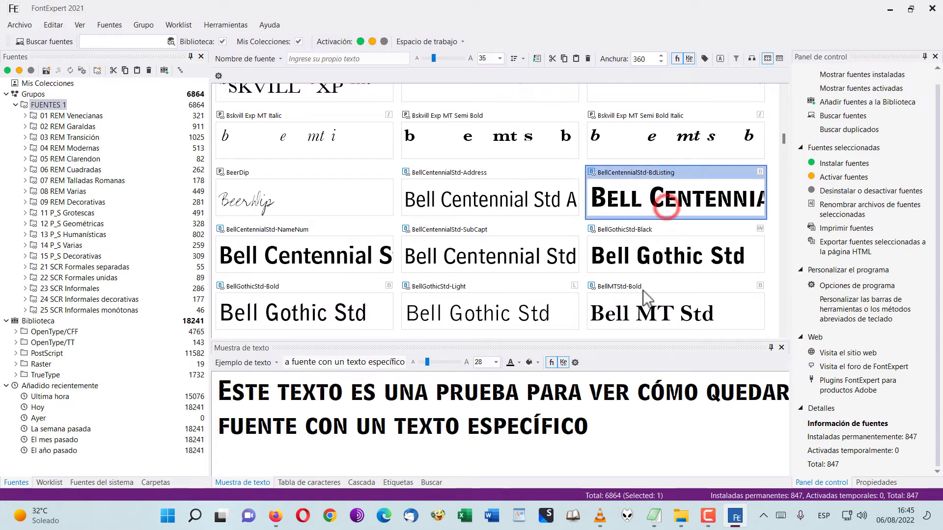
scroll(643, 275, "down", 5)
left_click(635, 159)
scroll(634, 221, "down", 3)
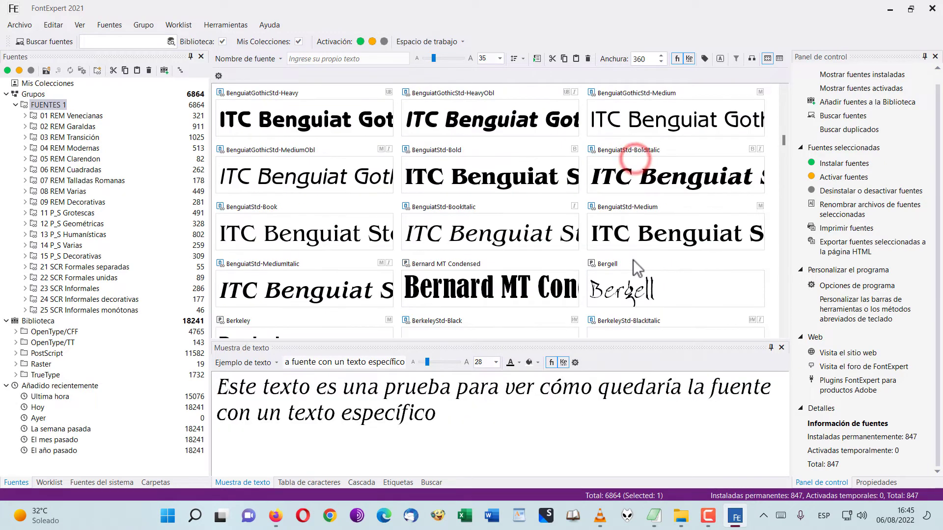
left_click(641, 288)
scroll(641, 280, "down", 5)
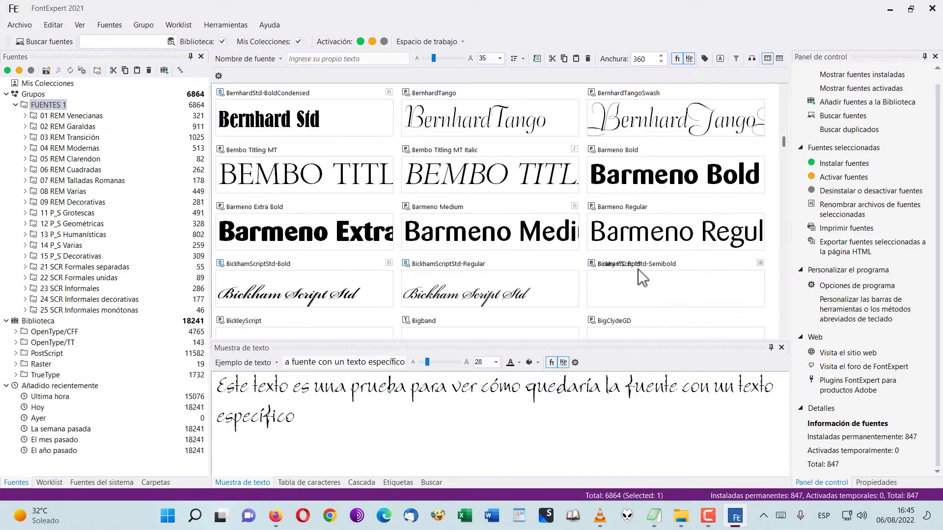
scroll(638, 270, "down", 3)
left_click(453, 132)
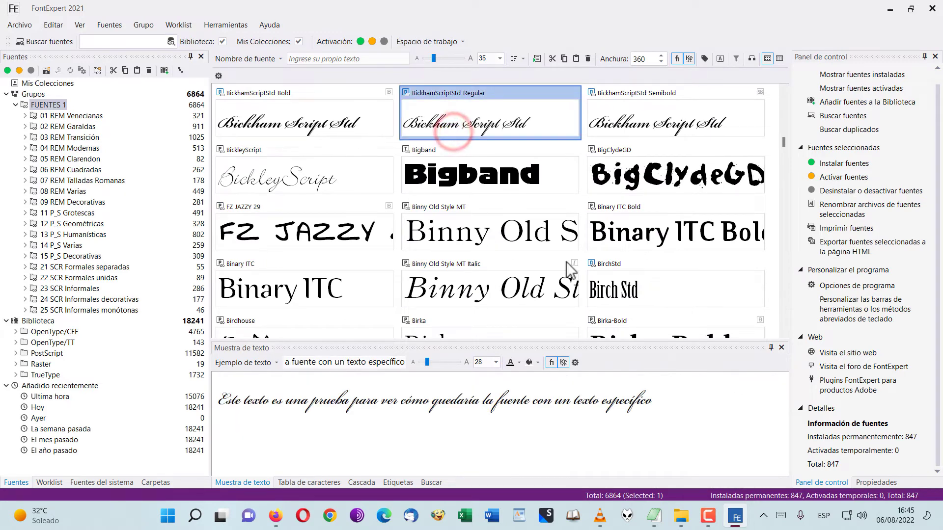
scroll(567, 261, "down", 8)
left_click(536, 241)
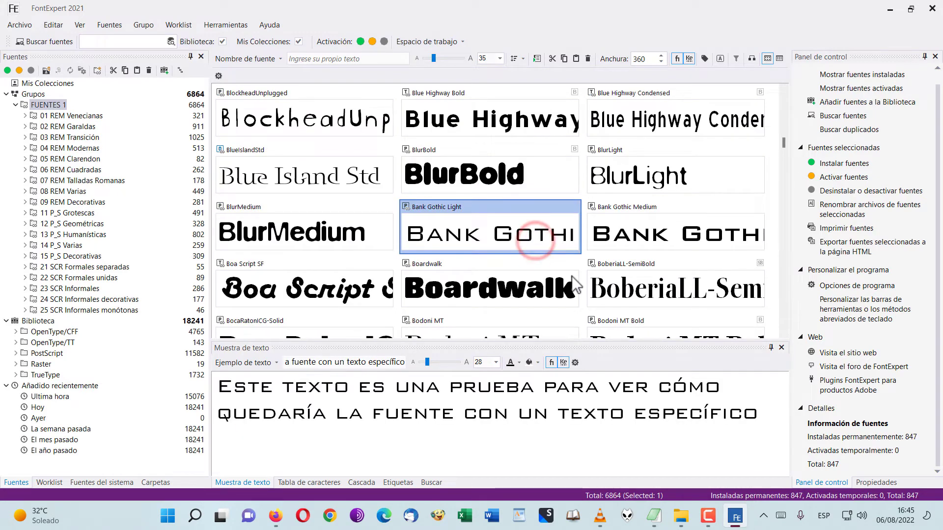
- Collapse the FUENTES 1 group and create a new group named FUENTES 2 under Grupos
left_click(15, 105)
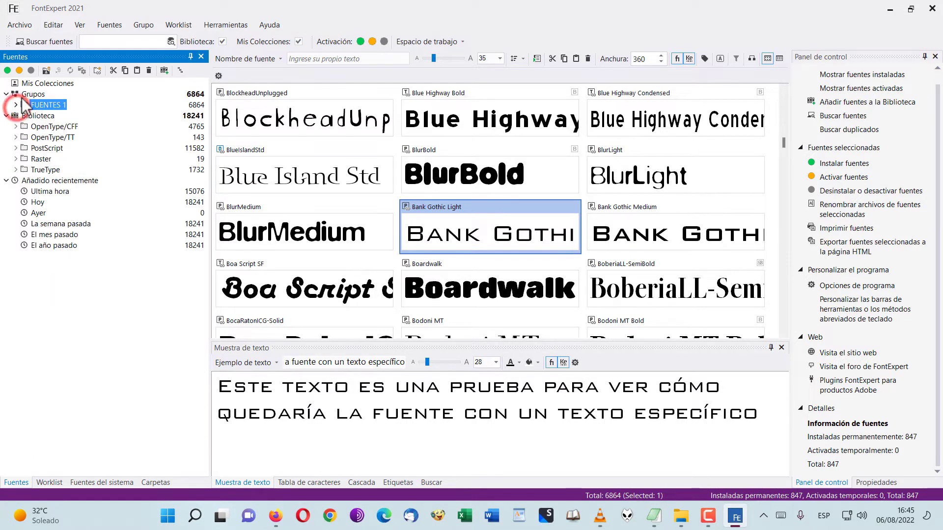
left_click(31, 94)
right_click(25, 96)
left_click(116, 183)
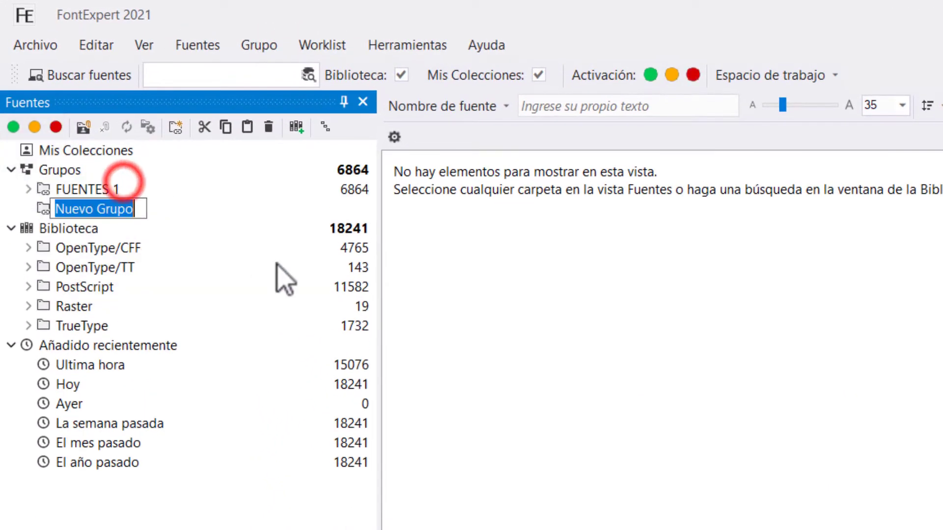
type("FUENTES 2")
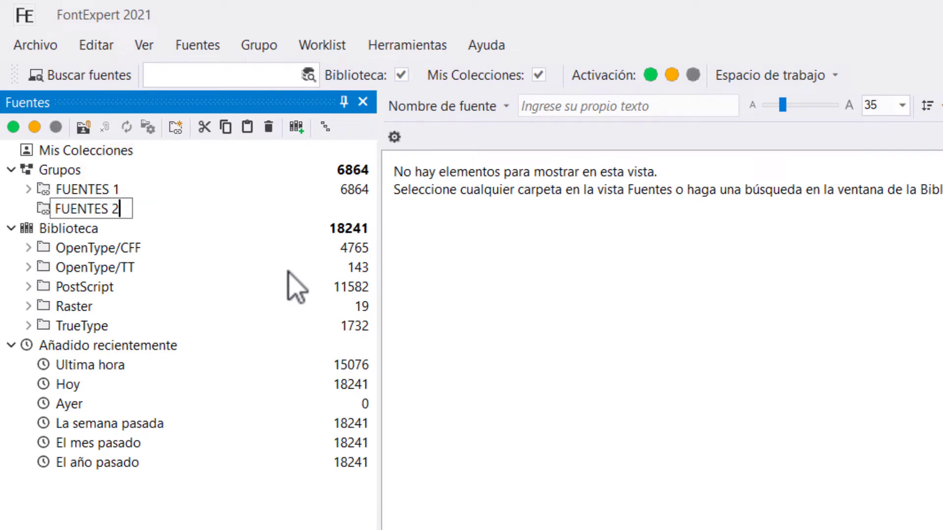
key("Return")
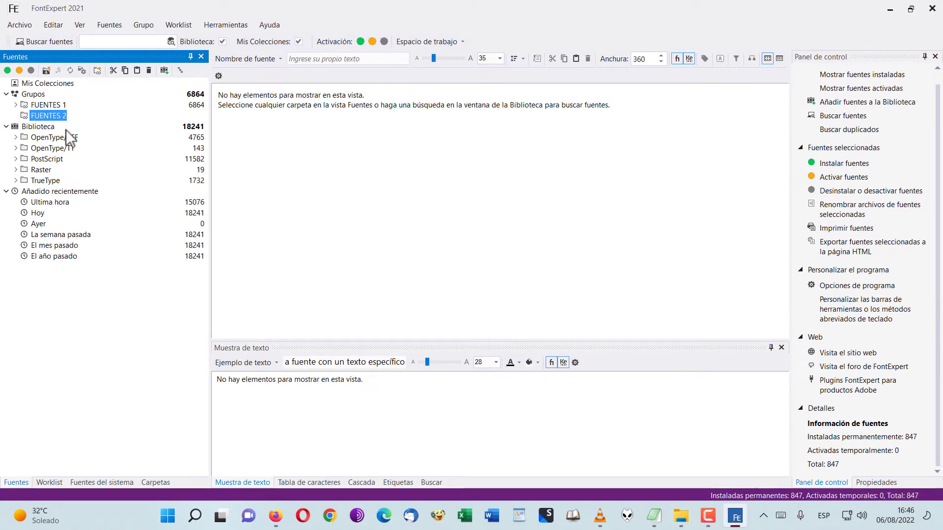
- Switch to File Explorer and open the FUENTES 2 folder inside FUENTES EN STOCK
left_click(681, 516)
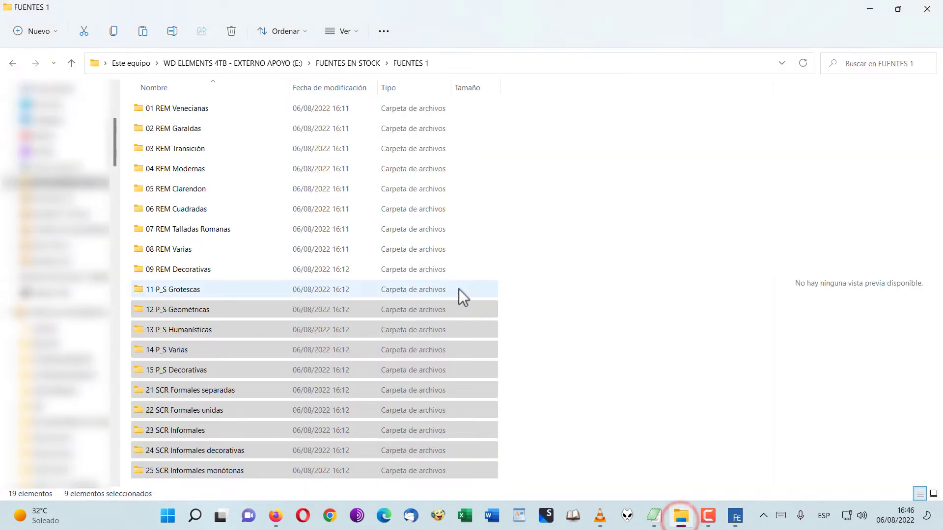
key("alt+Up")
double_click(178, 130)
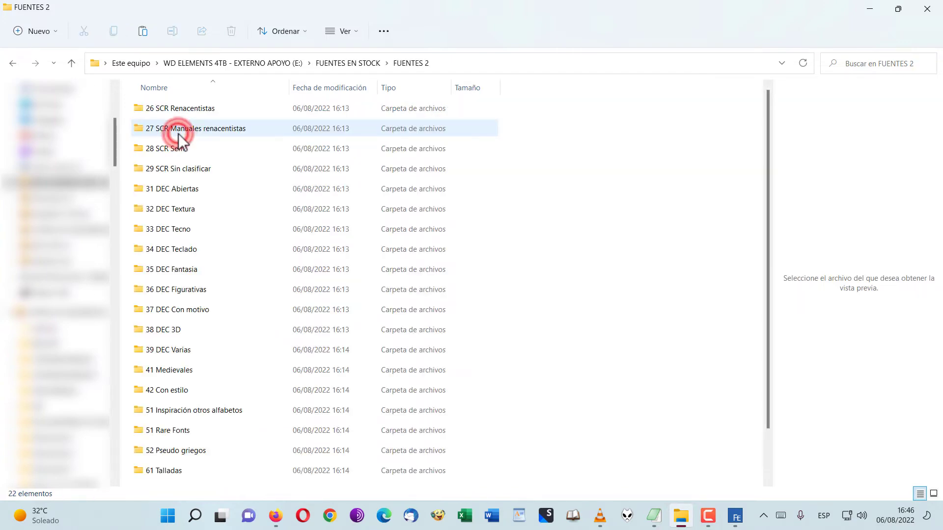
- Copy the folders from 26 SCR Renacentistas through 39 DEC Varias, keeping the list in ascending name order
left_click(245, 113)
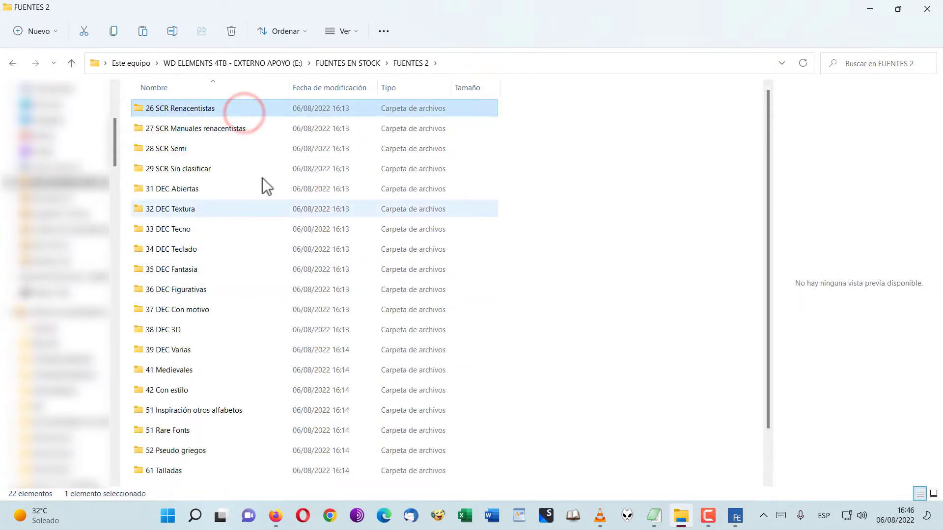
left_click(220, 87)
scroll(287, 246, "up", 2)
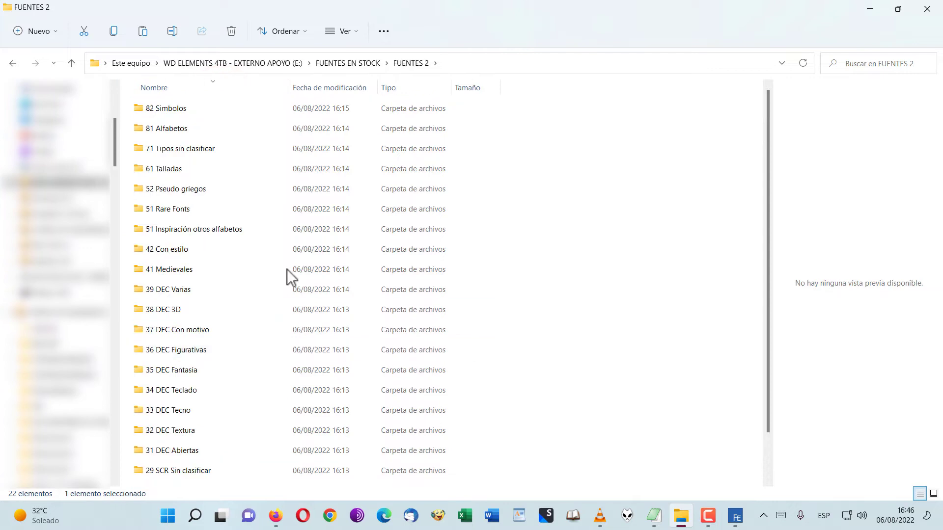
left_click(227, 90)
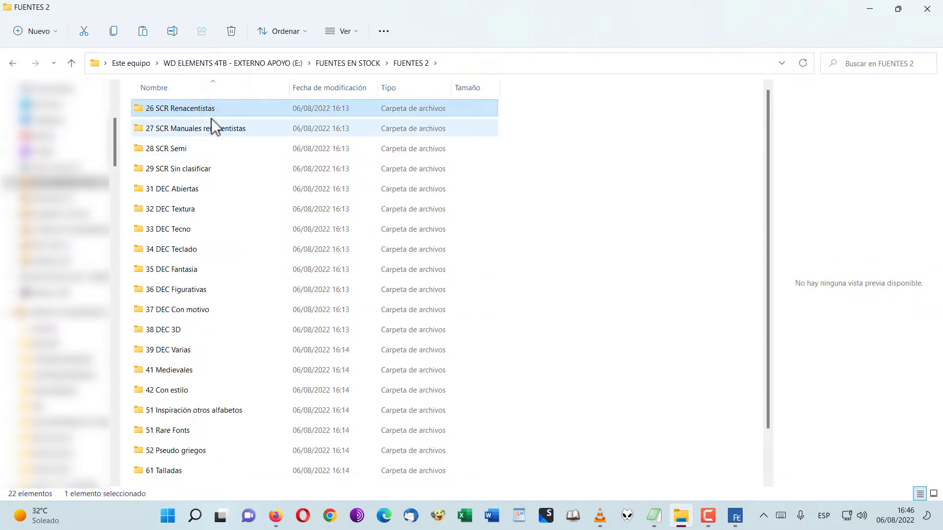
scroll(225, 221, "down", 2)
scroll(225, 221, "up", 2)
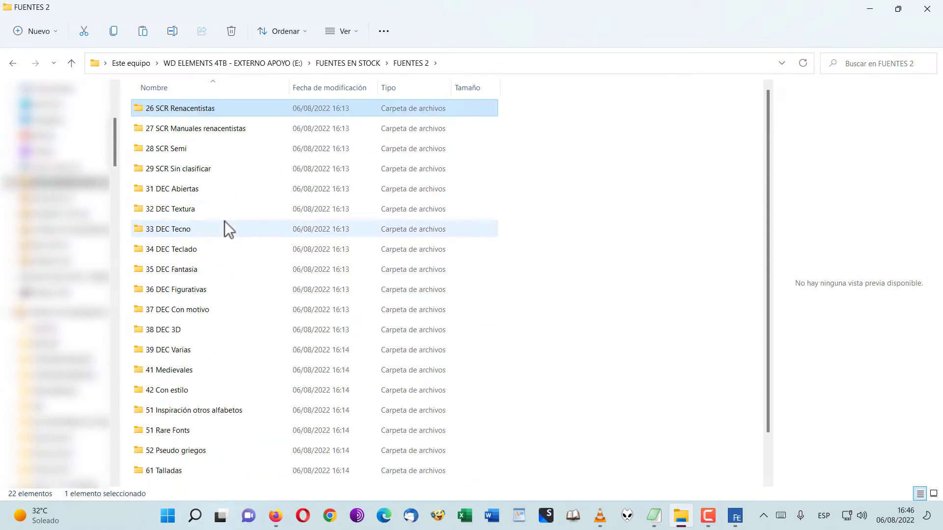
left_click(203, 354, "shift")
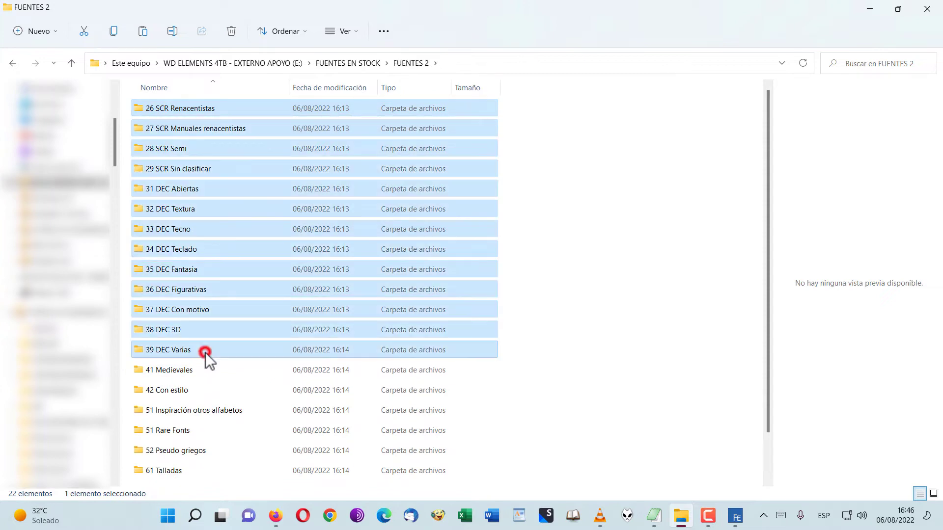
left_click(114, 30)
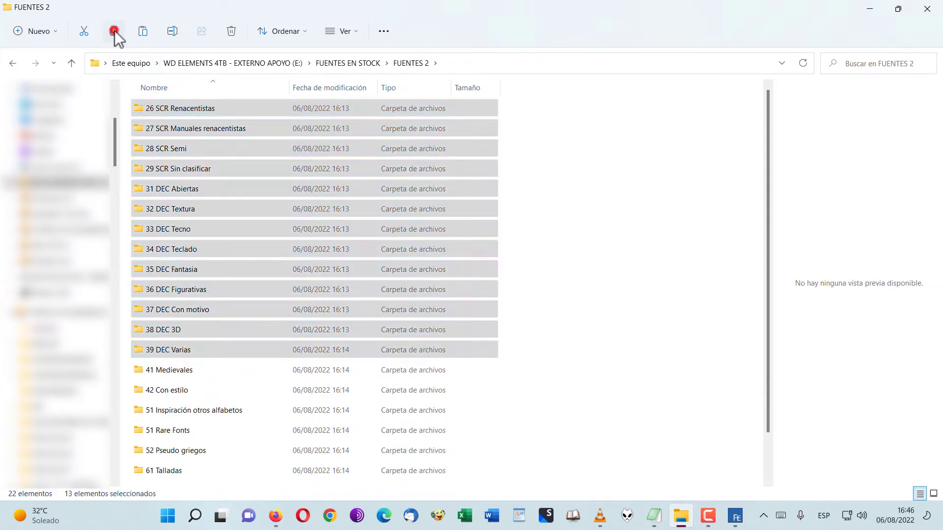
- Switch to FontExpert 2021 and paste the copied folders into the FUENTES 2 group
left_click(736, 516)
right_click(45, 114)
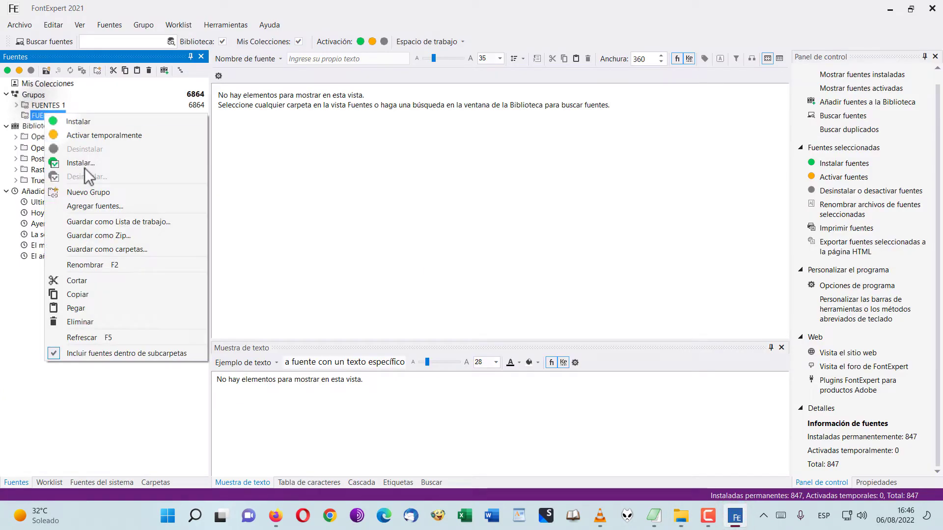
left_click(80, 313)
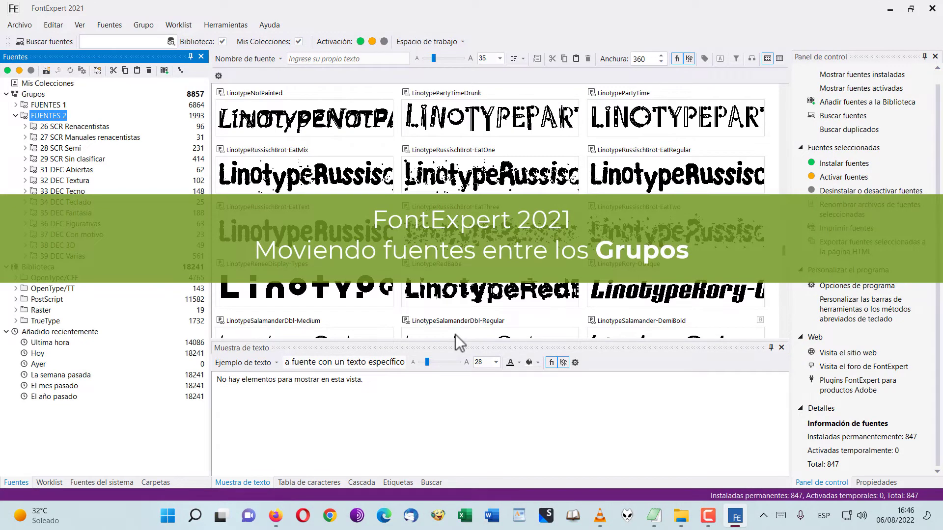
- Expand the FUENTES 1 and FUENTES 2 groups so the subfolders of both are listed
left_click(15, 116)
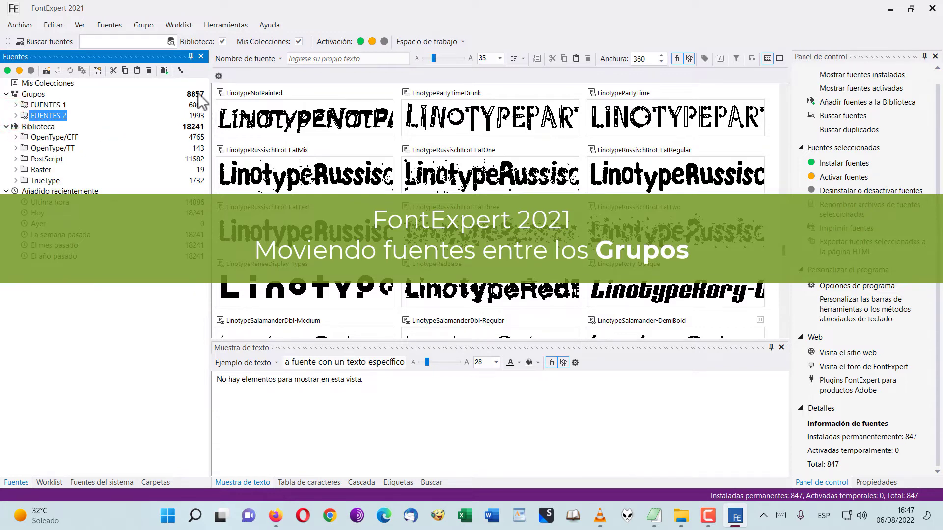
left_click(16, 106)
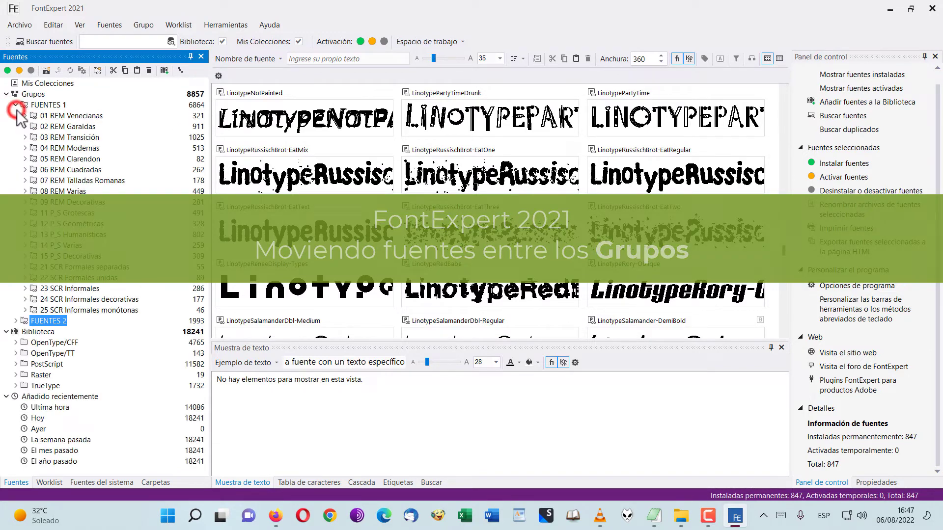
left_click(15, 322)
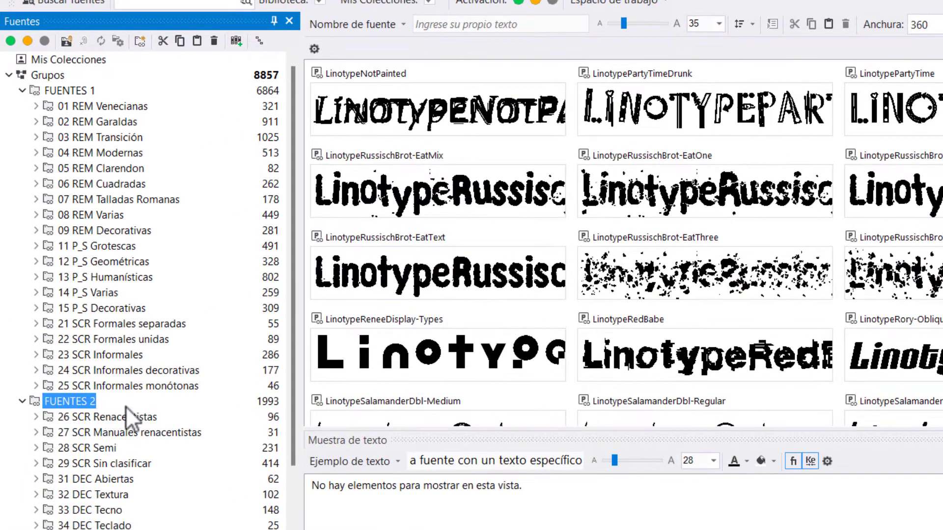
- Move the folders 23 SCR Informales, 24 SCR Informales decorativas and 25 SCR Informales monótonas from FUENTES 1 into FUENTES 2
left_click(136, 368)
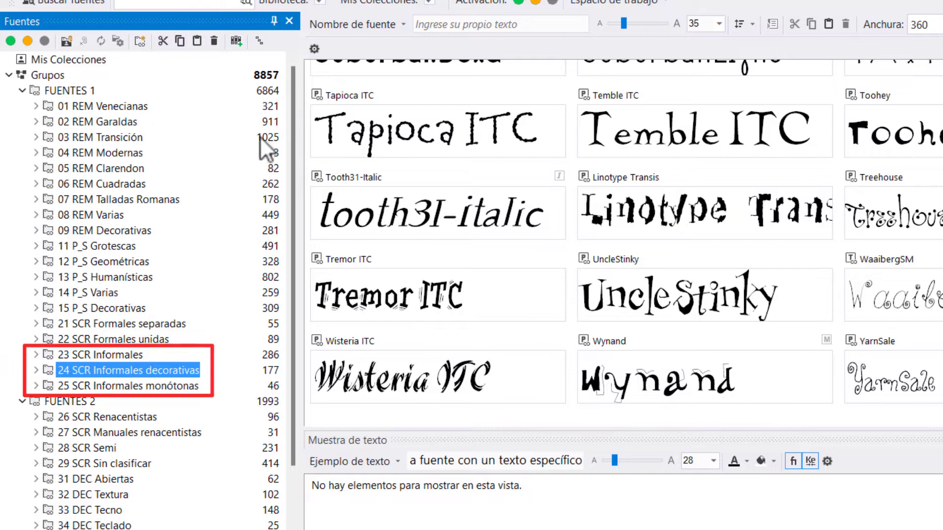
left_click(119, 357)
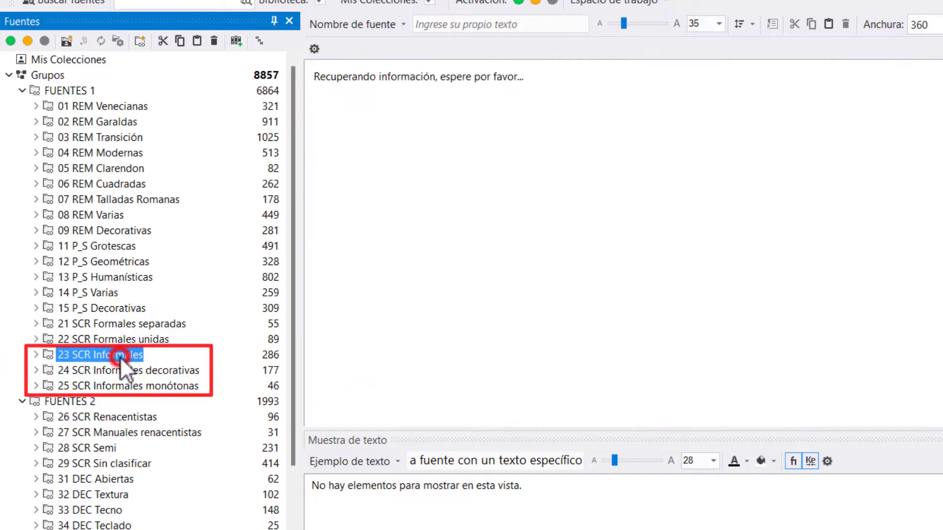
left_click(118, 387, "shift")
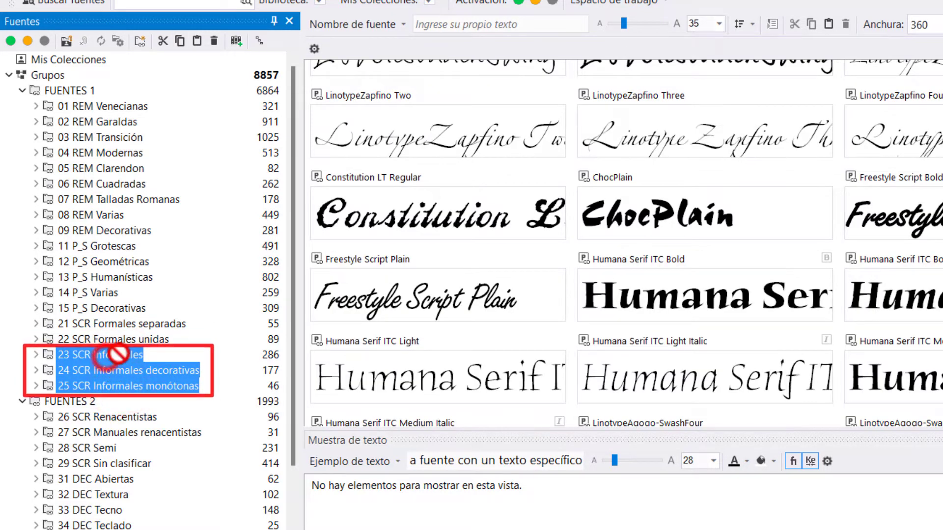
left_click(90, 404, "ctrl")
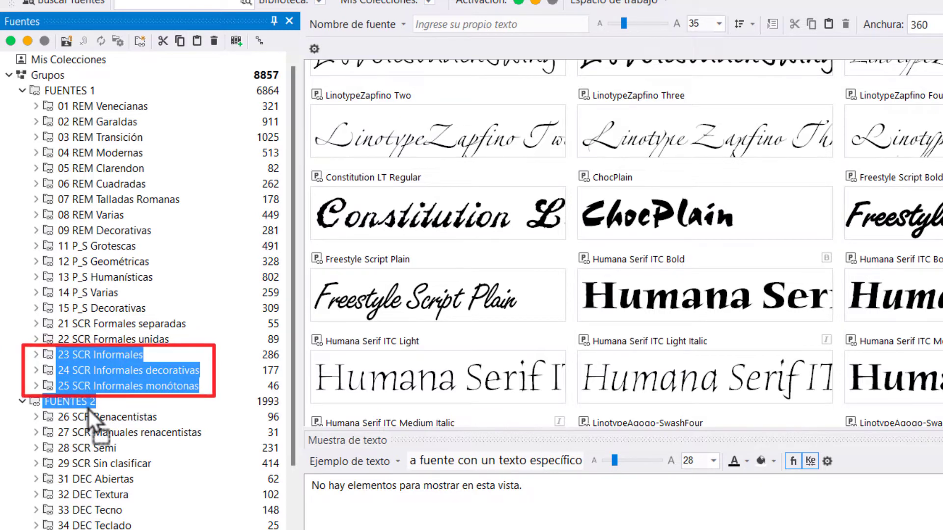
left_click_drag(88, 410, 88, 403)
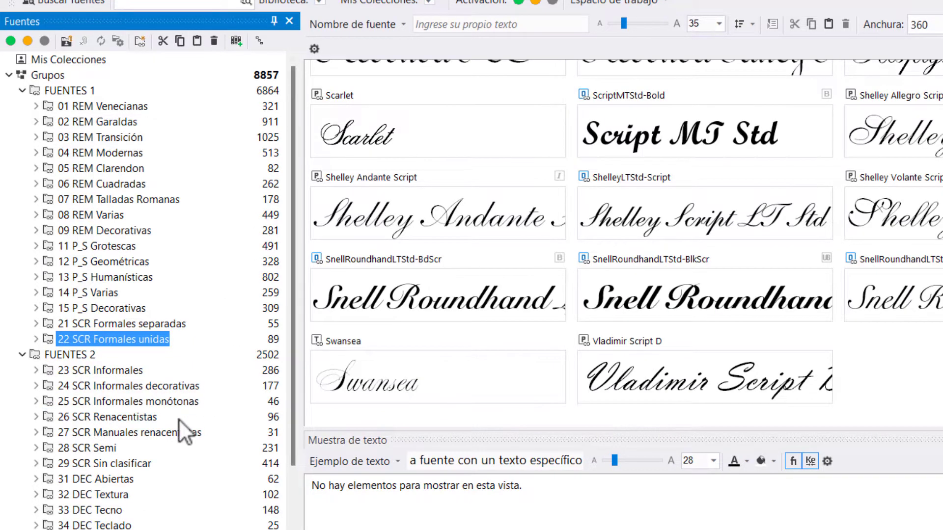
scroll(178, 419, "down", 2)
scroll(175, 397, "up", 2)
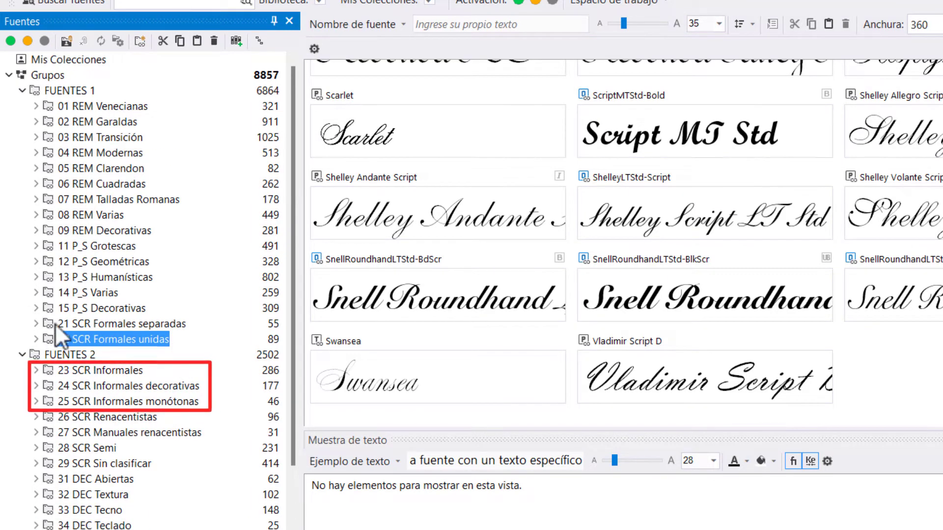
left_click(78, 355)
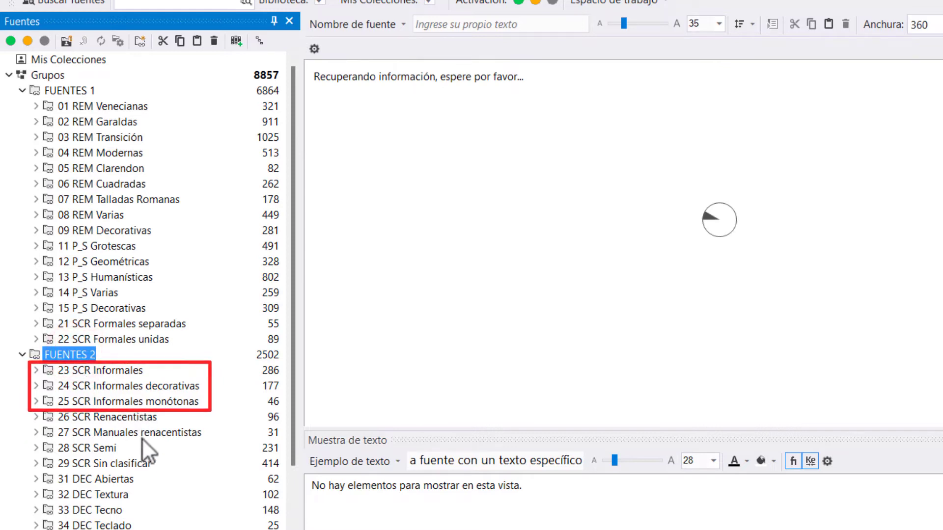
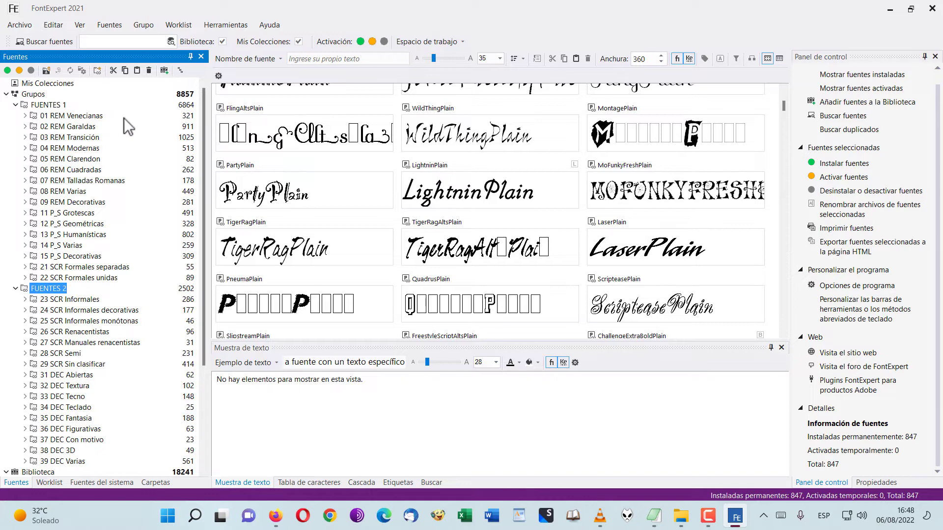
- Switch to File Explorer and copy the folders from 41 Medievales through 82 Simbolos in FUENTES 2
left_click(681, 516)
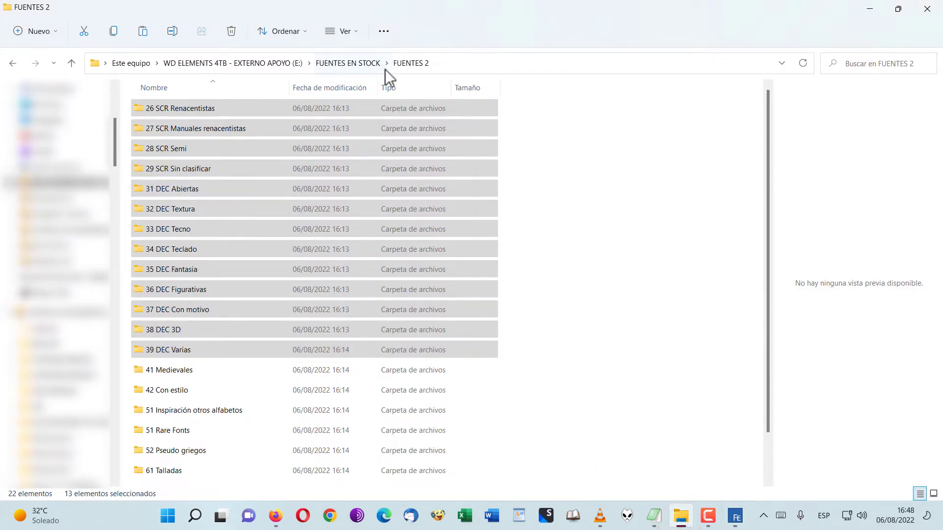
left_click(223, 371)
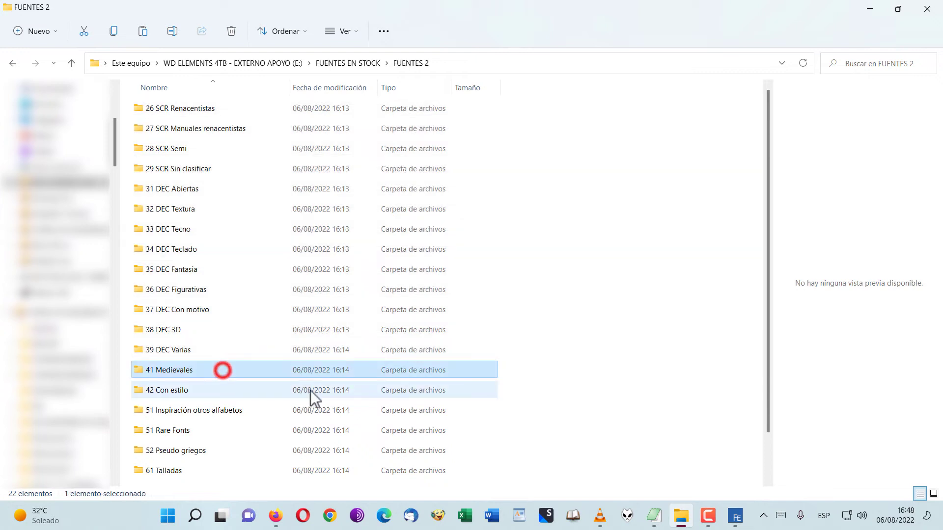
scroll(310, 391, "down", 1)
left_click(276, 475, "shift")
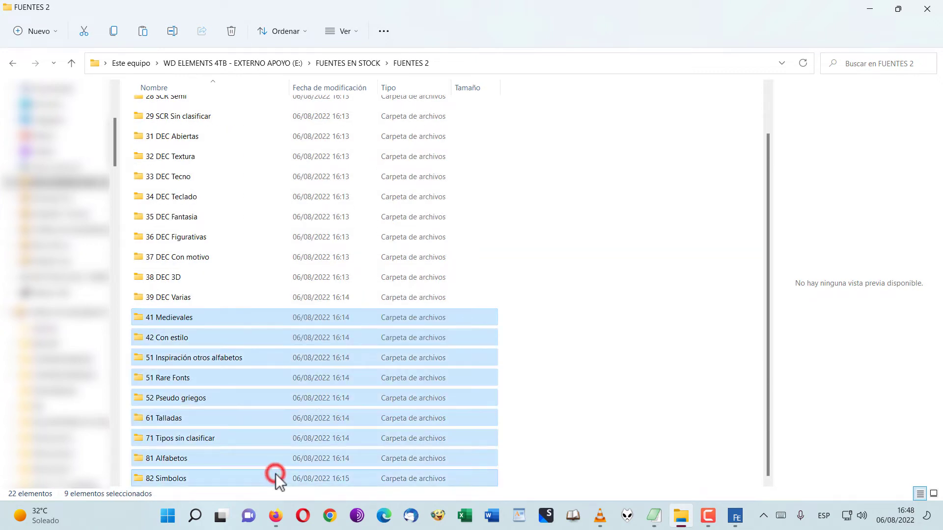
left_click(114, 31)
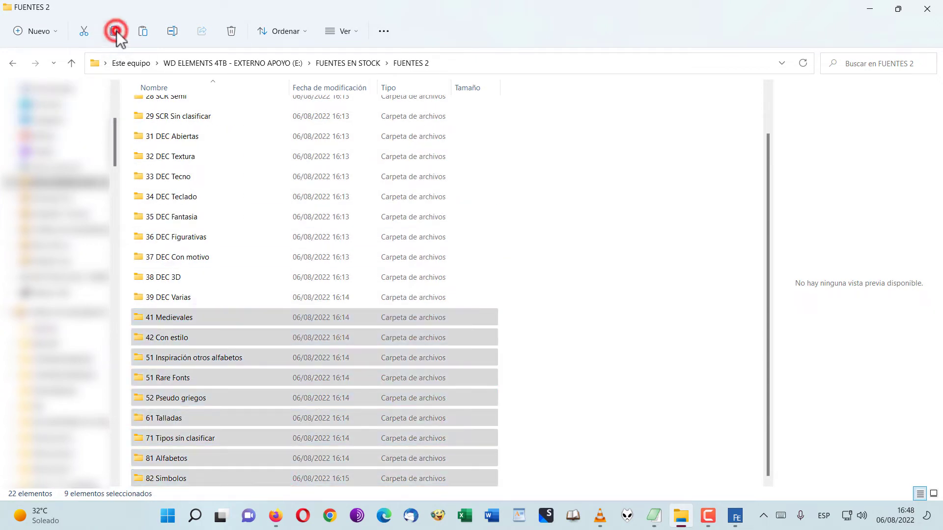
- Switch to FontExpert, paste the copied folders into the FUENTES 2 group and dismiss the message about damaged files
left_click(732, 522)
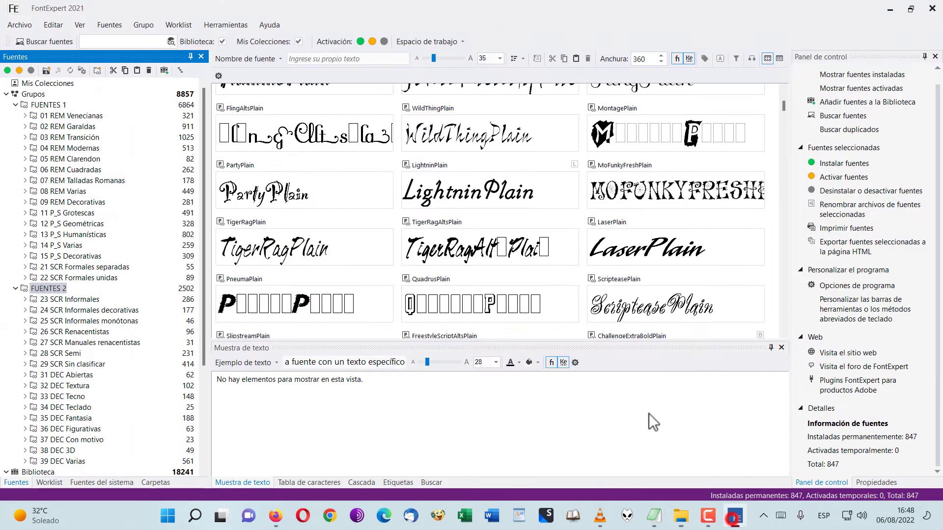
right_click(64, 290)
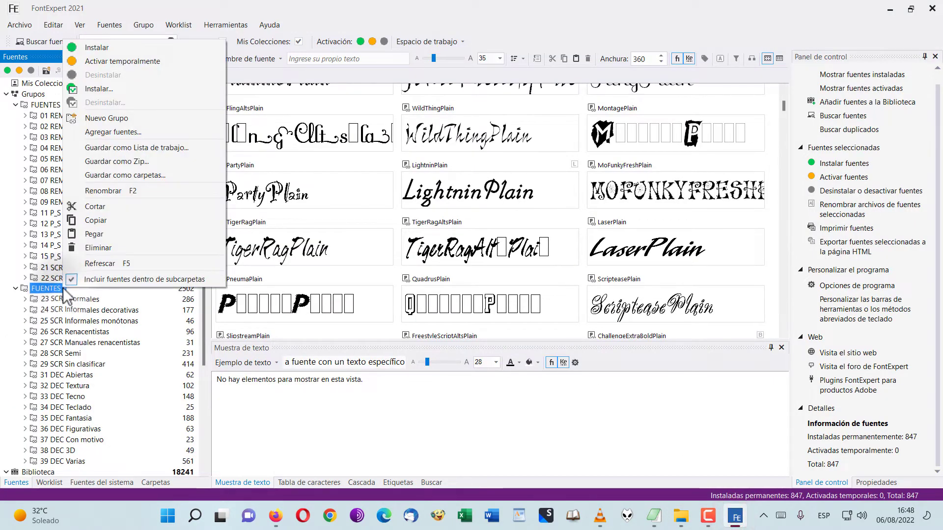
left_click(98, 235)
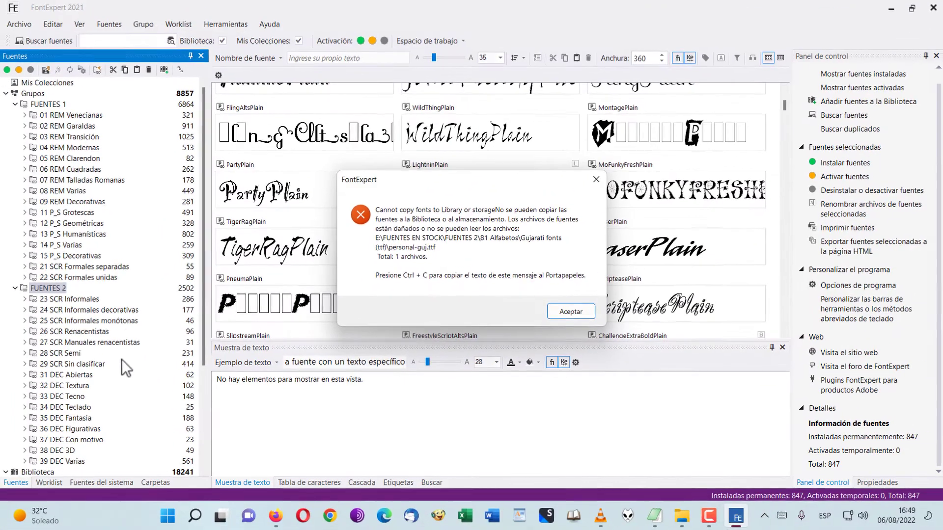
left_click(569, 312)
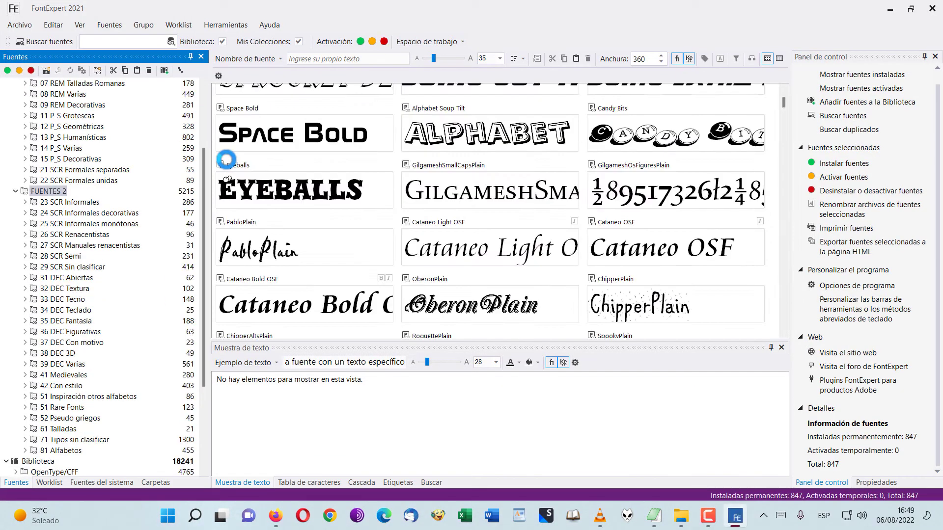
- Check which subfolders FUENTES 2 contains and browse the font previews in 81 Alfabetos
scroll(183, 216, "up", 3)
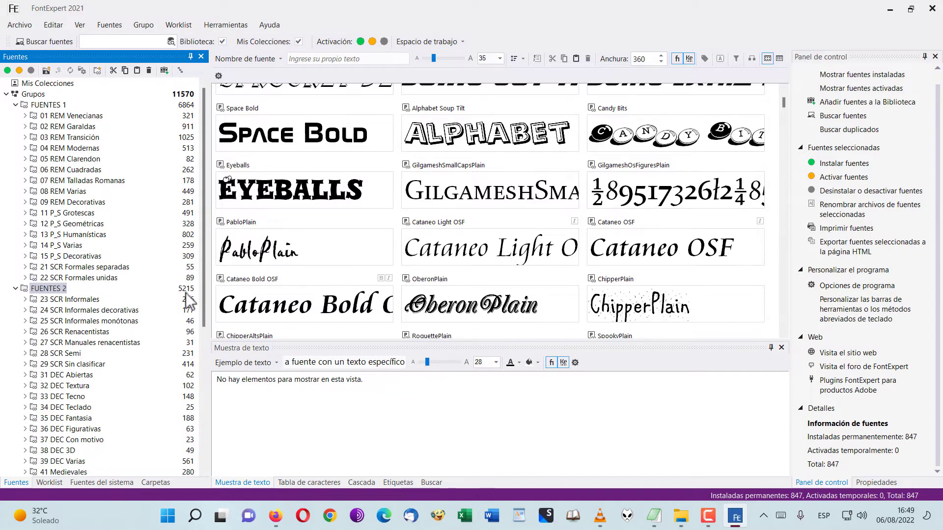
scroll(187, 299, "down", 3)
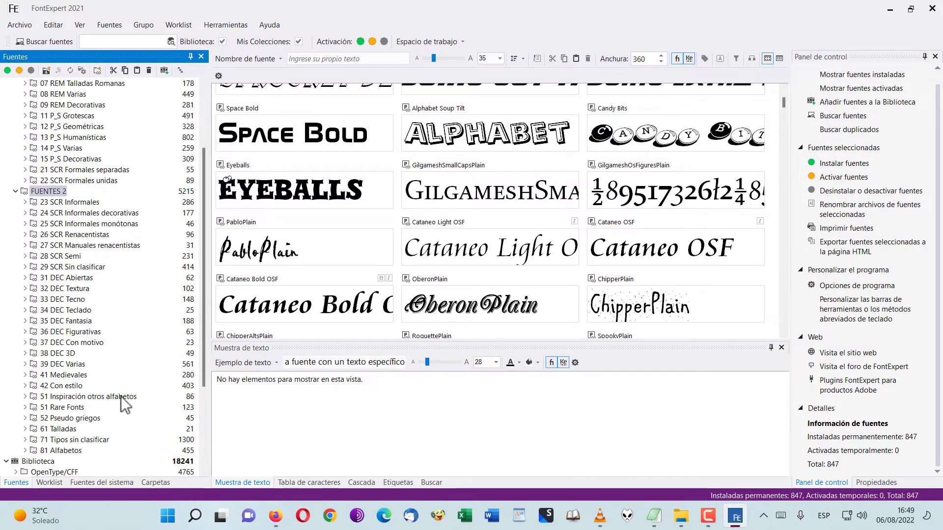
left_click(78, 451)
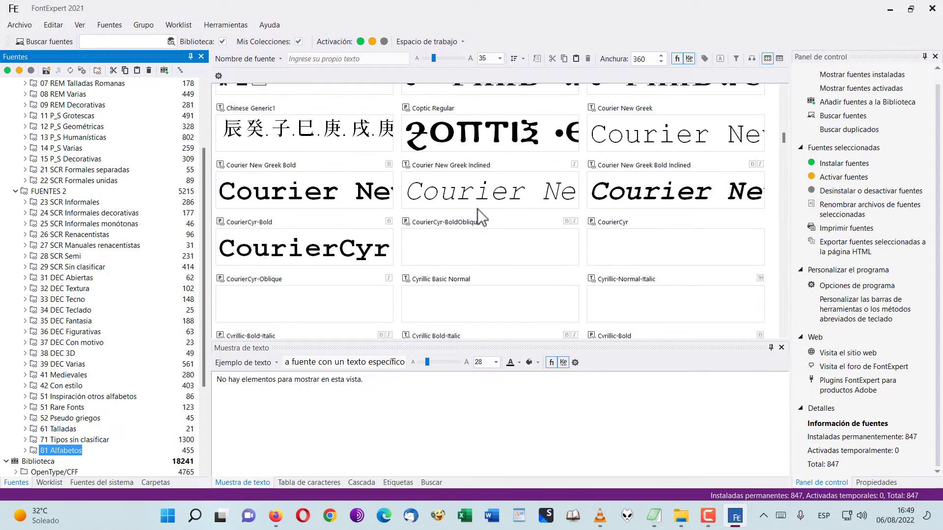
scroll(540, 208, "down", 4)
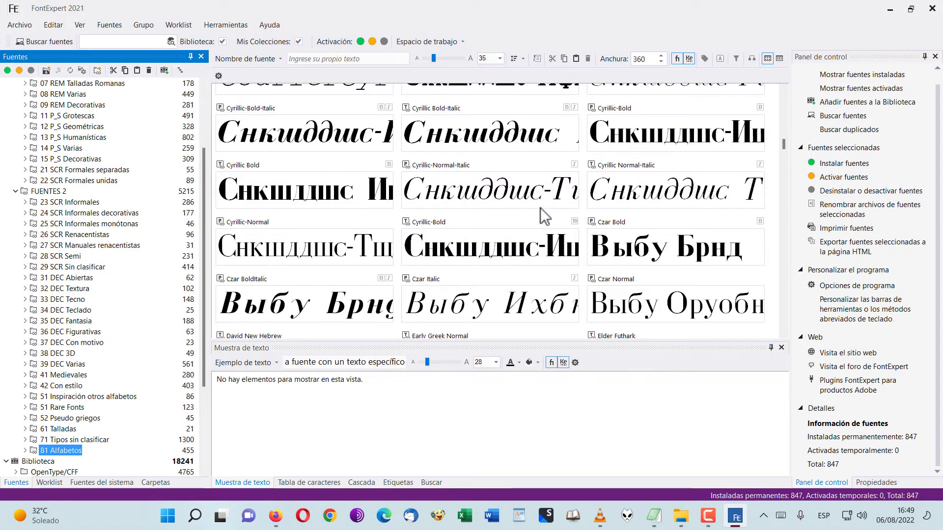
scroll(541, 207, "down", 1)
scroll(95, 308, "down", 2)
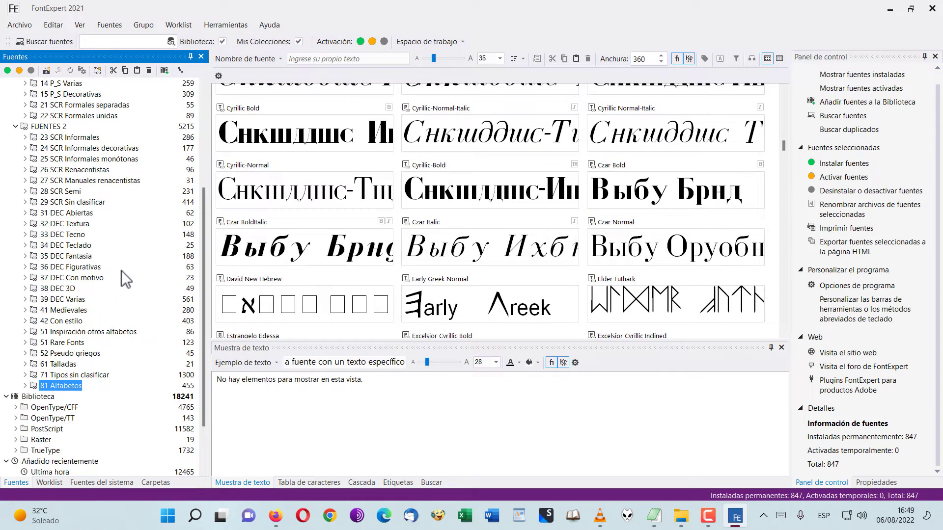
- Switch to File Explorer and copy only the 82 Simbolos folder
left_click(680, 515)
left_click(193, 475)
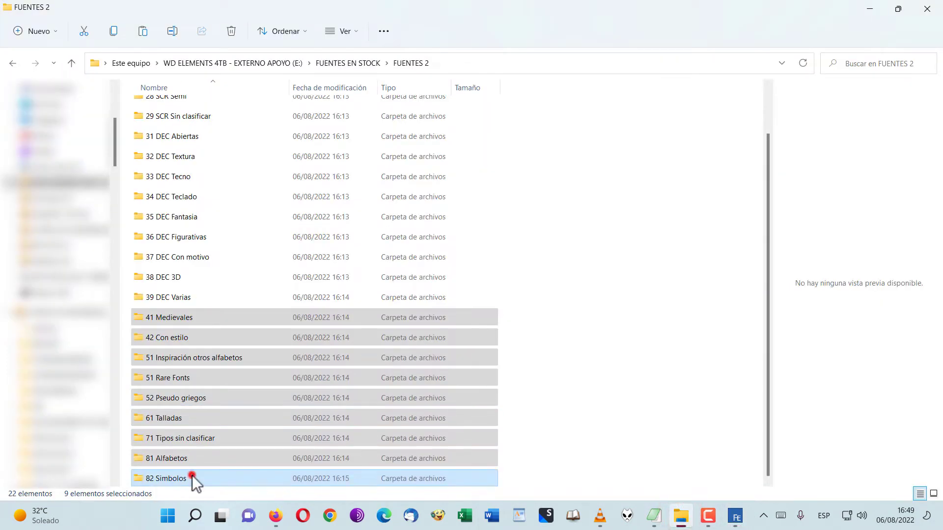
left_click(114, 31)
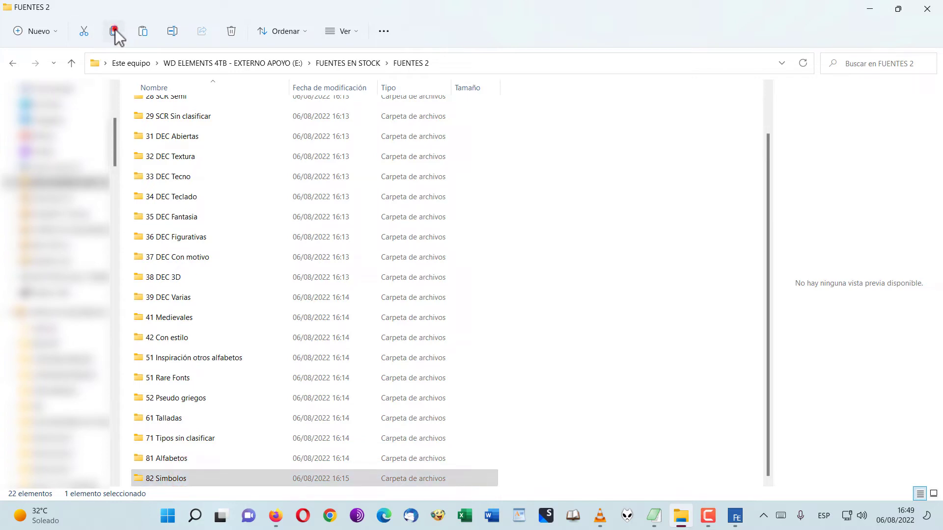
- Switch to FontExpert, paste the 82 Simbolos folder into the FUENTES 2 group and review its subfolder list
left_click(735, 514)
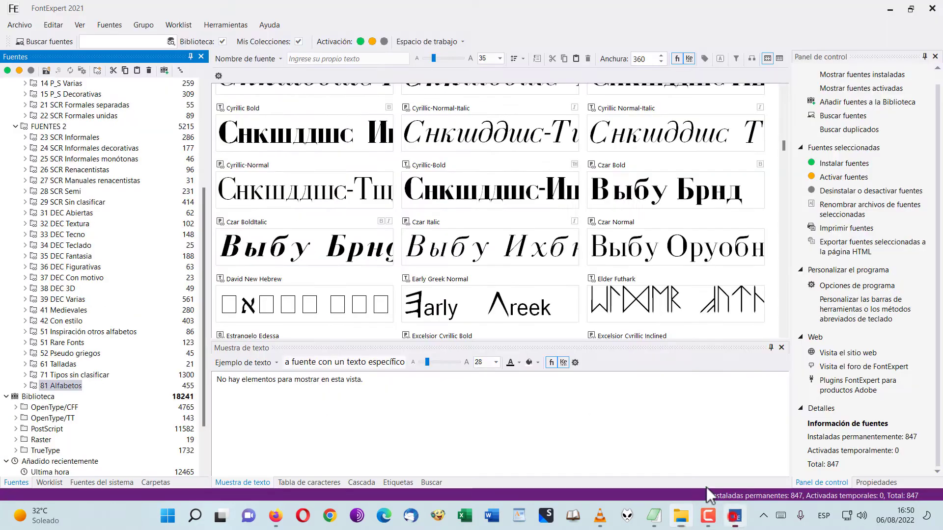
left_click(48, 126)
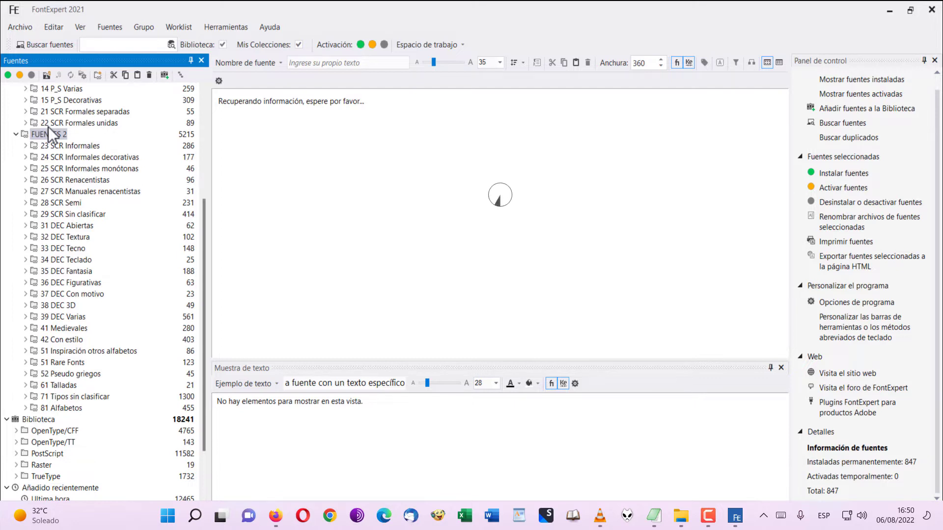
right_click(49, 131)
left_click(88, 338)
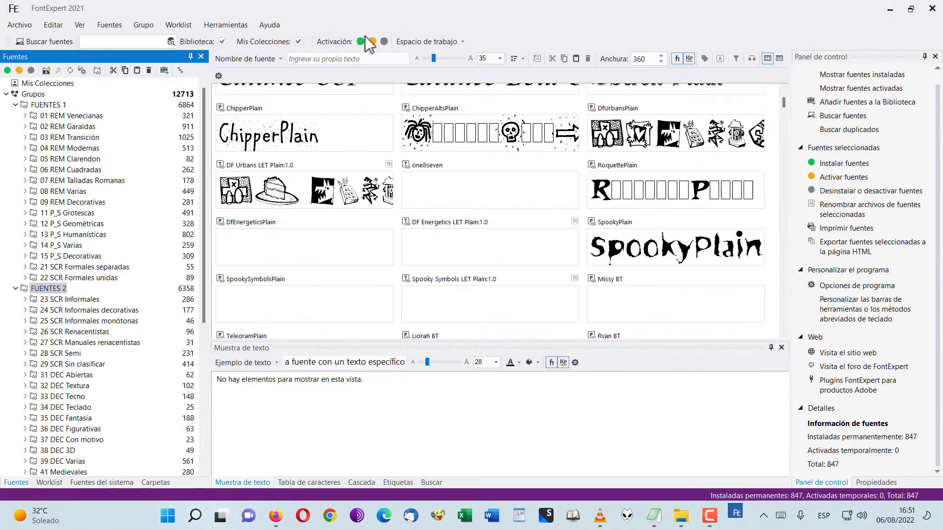
scroll(62, 278, "down", 2)
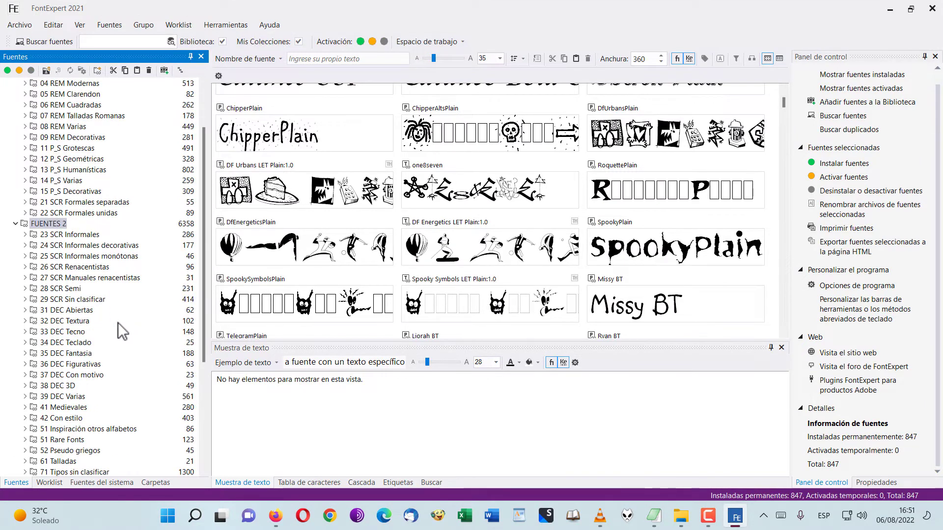
scroll(152, 362, "down", 2)
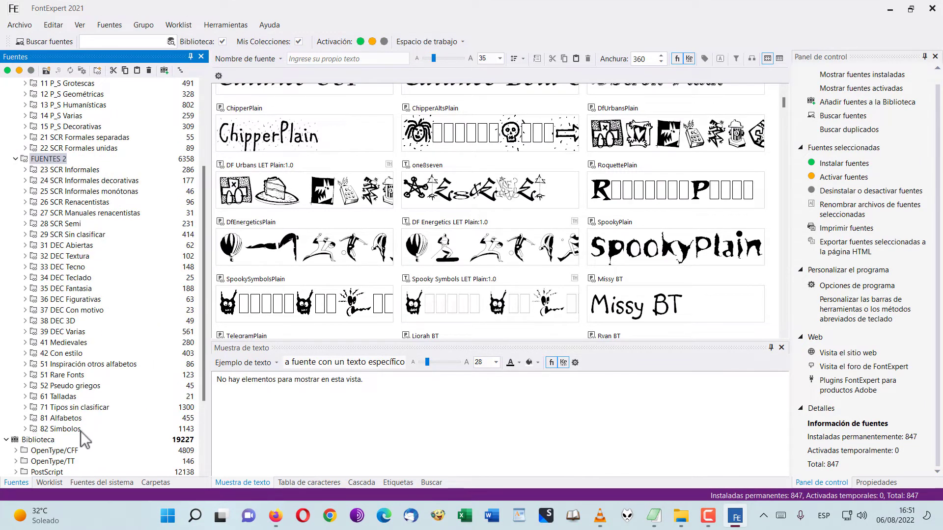
scroll(156, 228, "up", 4)
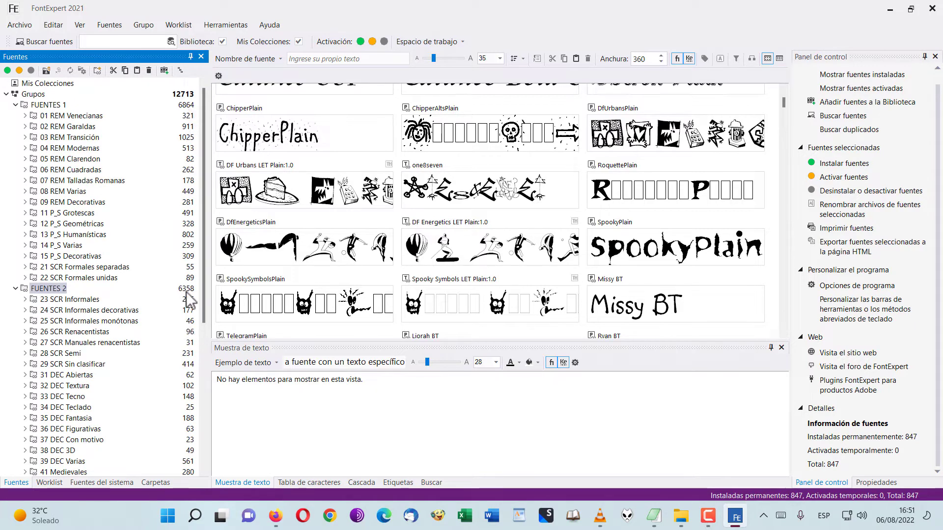
scroll(96, 328, "down", 3)
scroll(99, 319, "up", 3)
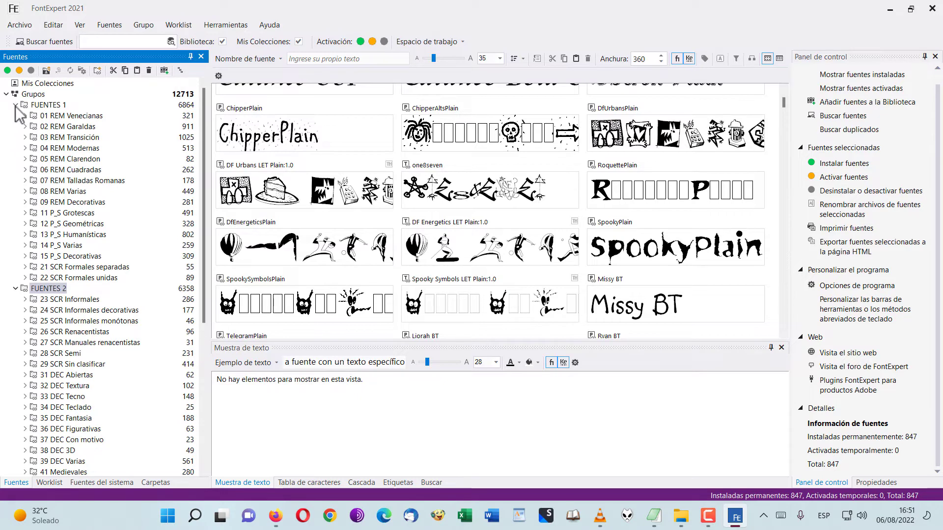
- Collapse the FUENTES 1 and FUENTES 2 groups and preview the sample text in Dextor D and DfAttitudes from FUENTES 2
left_click(15, 105)
left_click(15, 115)
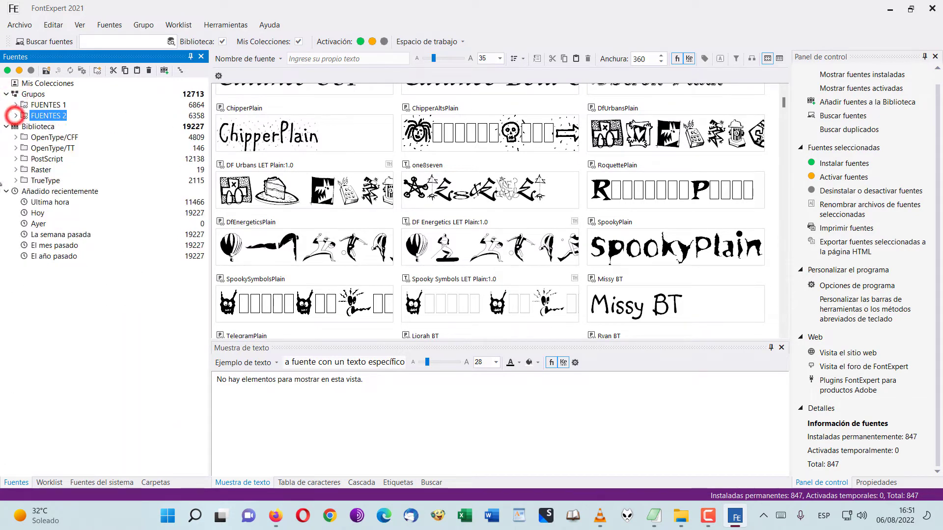
scroll(725, 201, "down", 5)
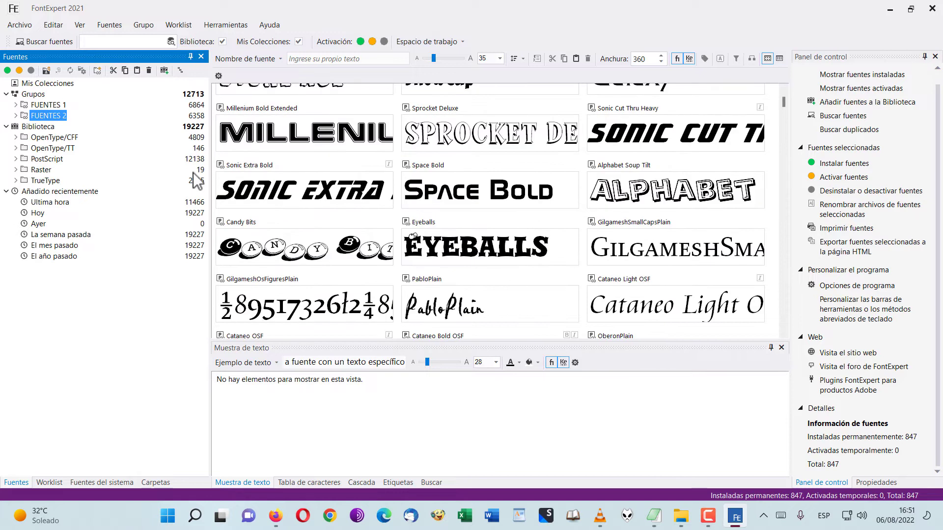
left_click_drag(783, 98, 777, 166)
left_click(682, 216)
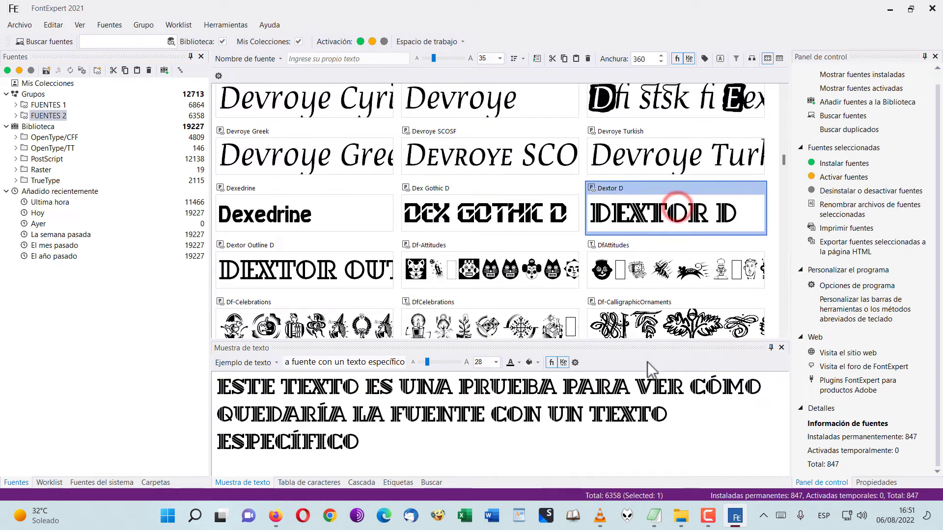
scroll(675, 221, "down", 1)
left_click(672, 218)
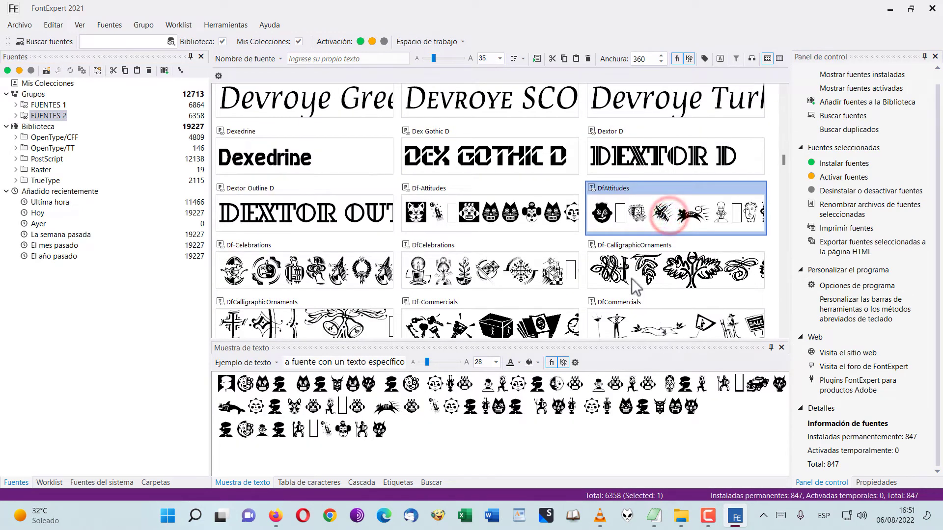
- Preview the sample text in the symbol fonts DfAncestorITC and Df FontooniesTT ITC of the FUENTES 2 group
scroll(671, 214, "down", 3)
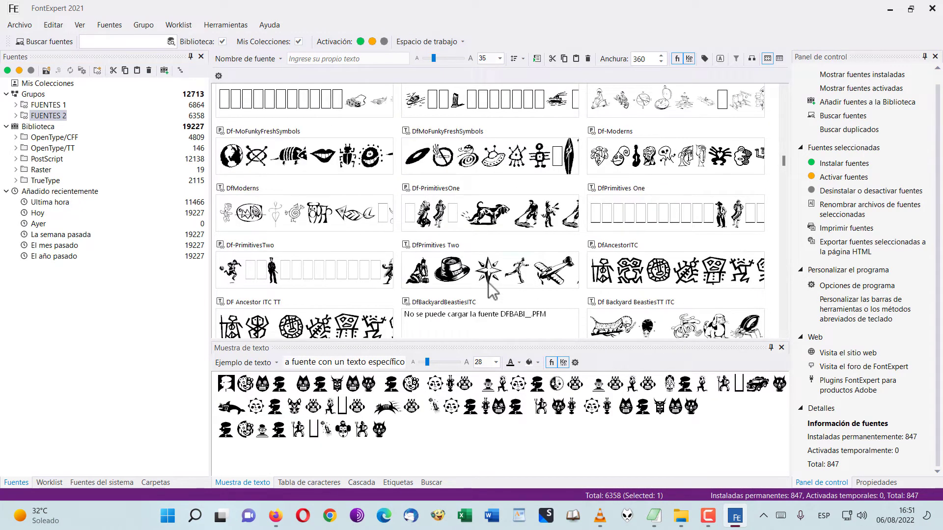
left_click(488, 283)
left_click(688, 275)
scroll(682, 285, "down", 5)
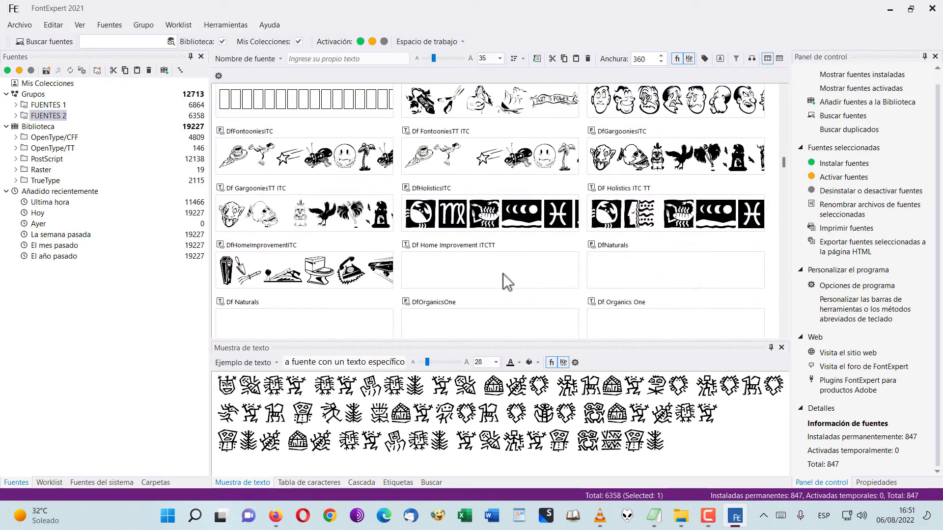
left_click(472, 157)
scroll(609, 282, "down", 10)
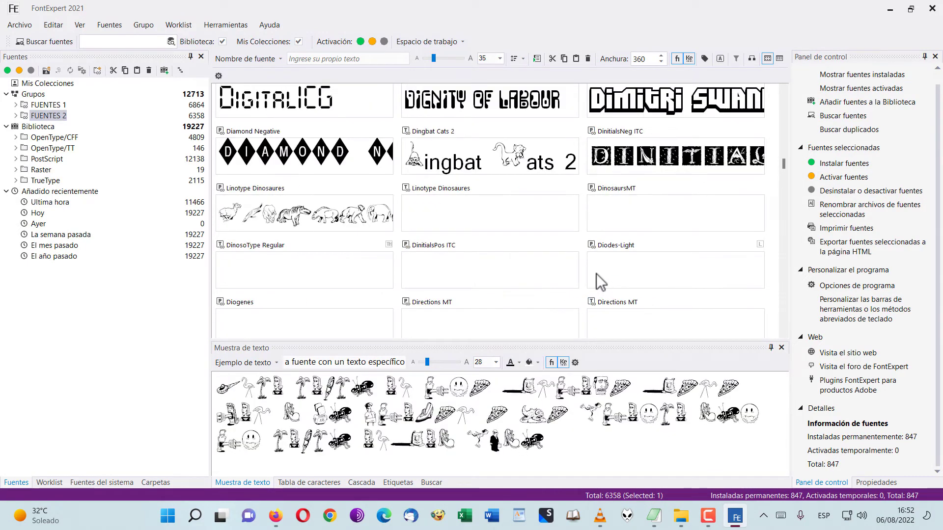
- Preview the sample text in Distro - Extinct, Distro - Black and DotMatrix-Grid
scroll(528, 292, "down", 1)
left_click(488, 212)
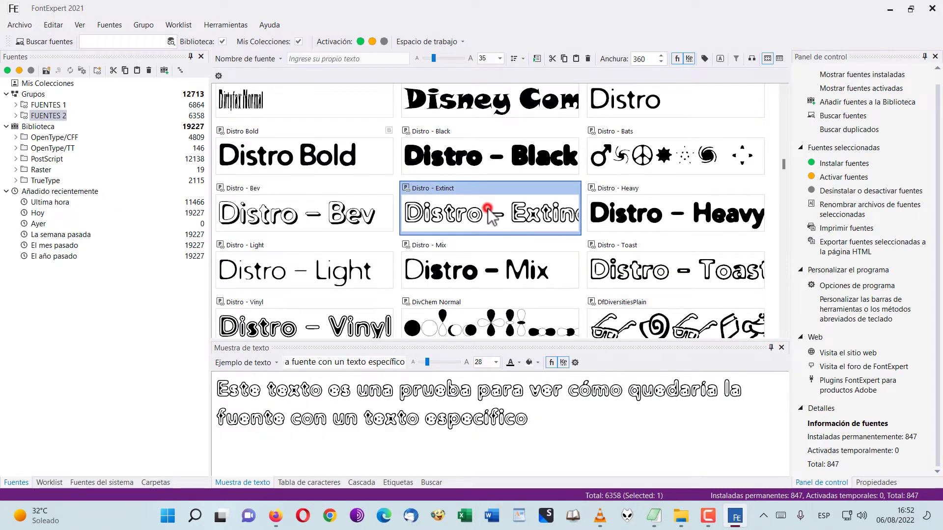
left_click(502, 158)
scroll(504, 221, "down", 8)
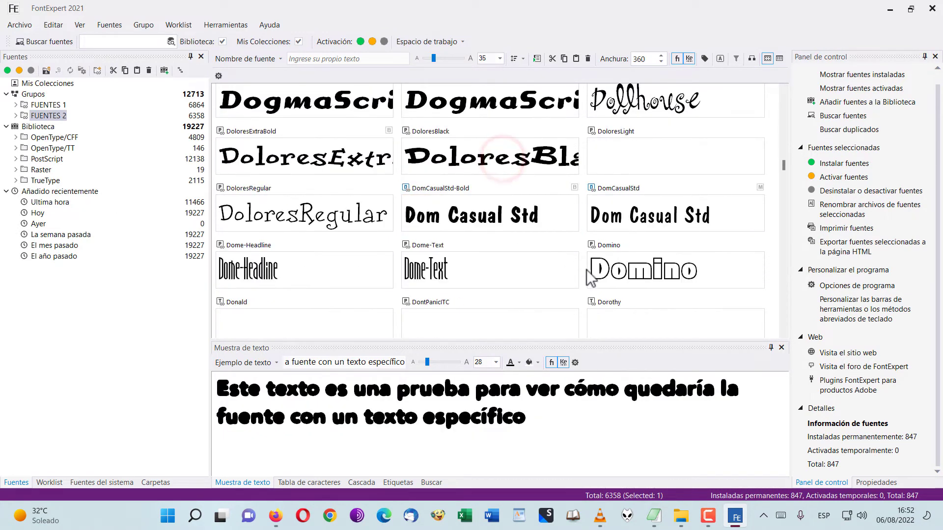
left_click(506, 279)
left_click(489, 204)
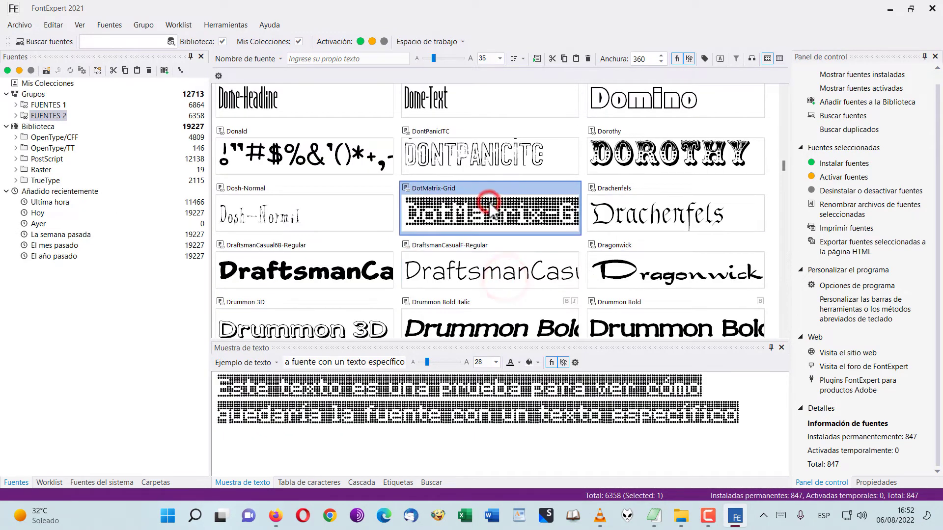
- Preview the sample text in EatpooChubby and EcologyP01 among the FUENTES 2 fonts
scroll(491, 205, "down", 5)
scroll(490, 204, "down", 5)
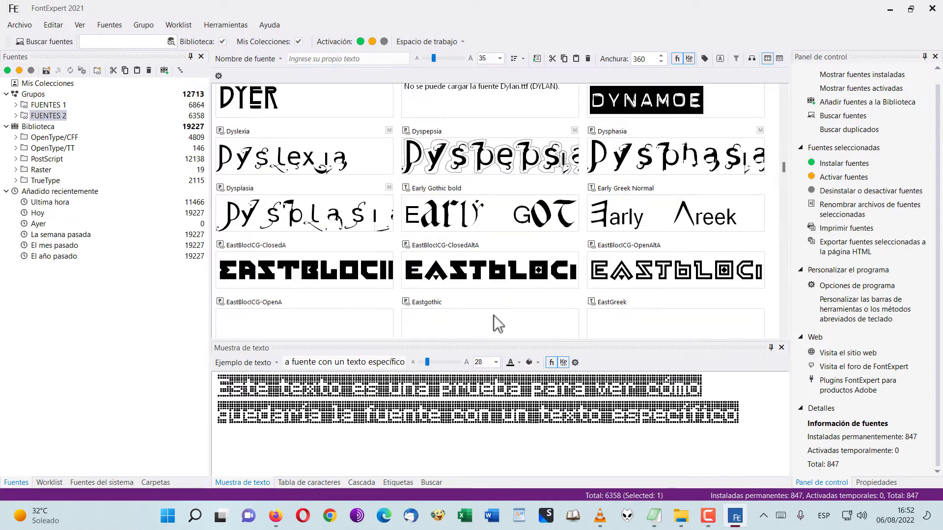
left_click(645, 229)
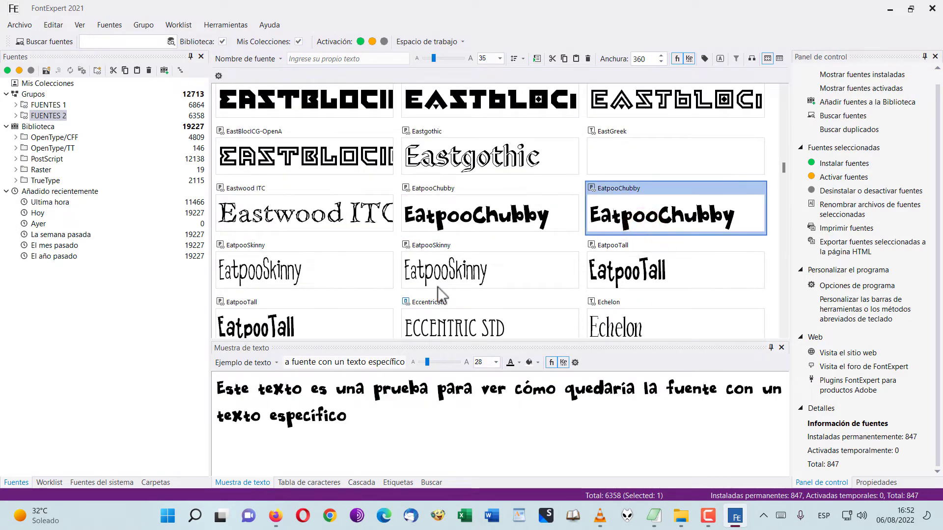
scroll(440, 287, "down", 5)
left_click(452, 279)
left_click(519, 153)
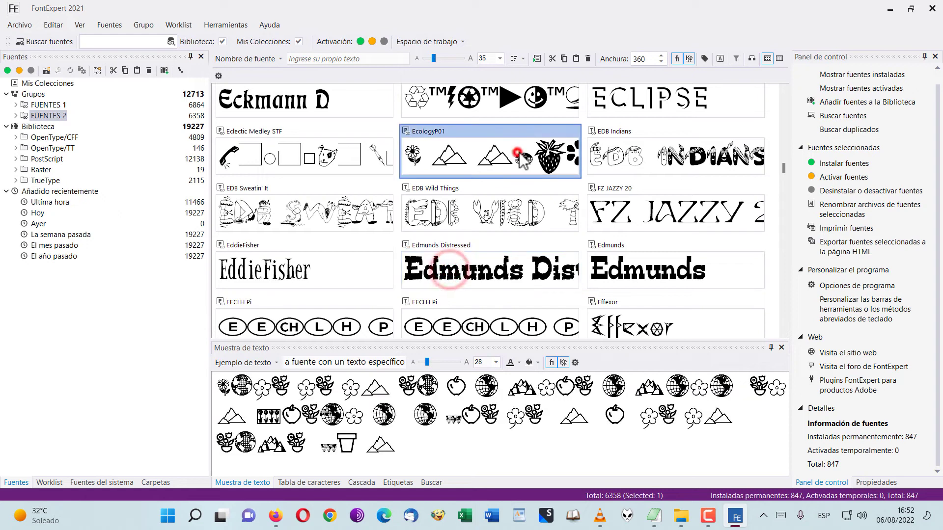
- Preview the sample text in EmigreEight and Engravers Old English
scroll(527, 291, "down", 5)
scroll(526, 290, "down", 1)
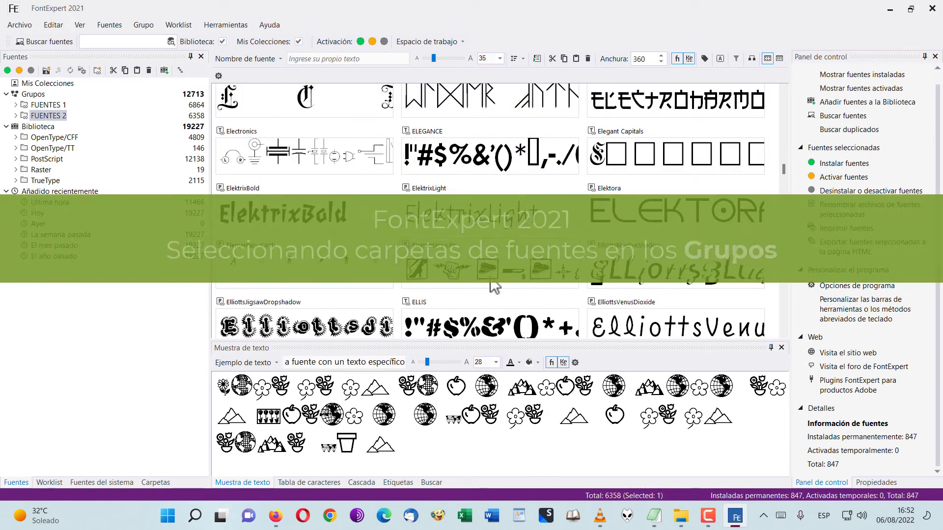
left_click(490, 281)
scroll(490, 281, "down", 5)
left_click(491, 284)
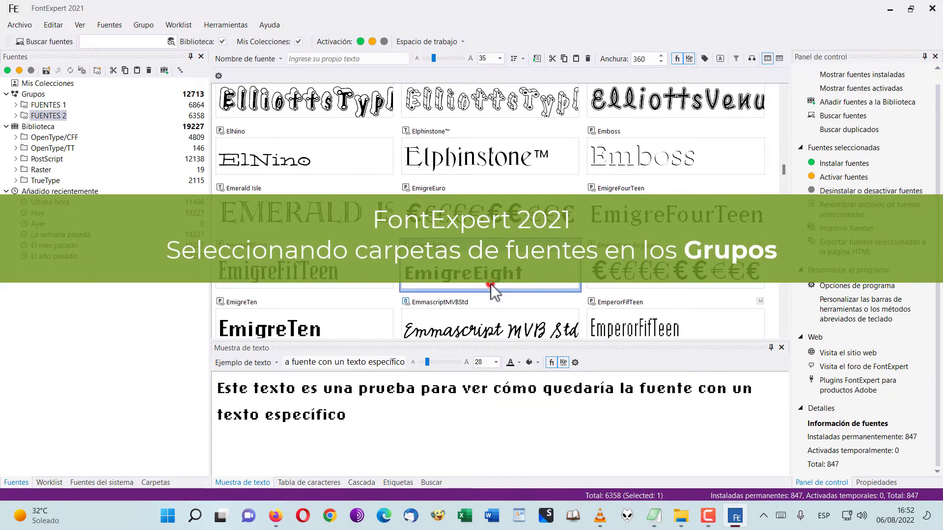
scroll(491, 284, "down", 4)
left_click(491, 284)
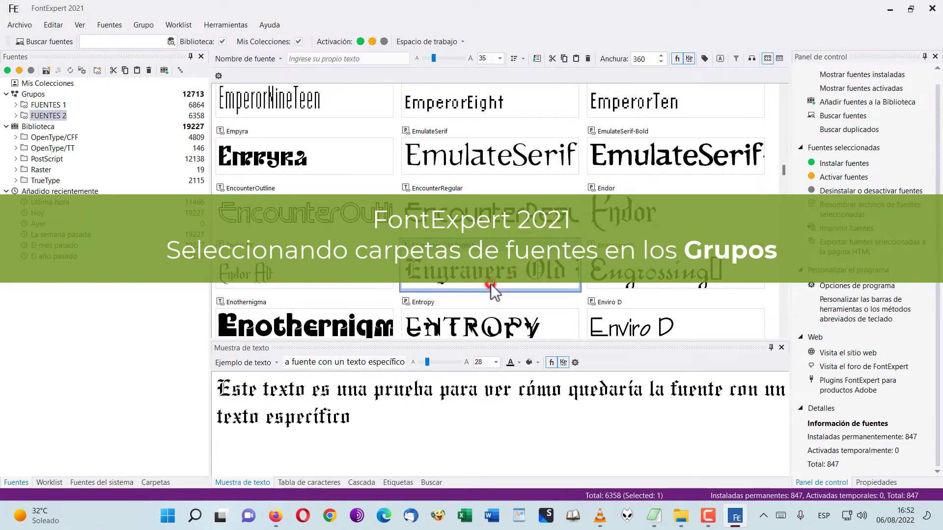
- Expand the FUENTES 2 group and browse the font previews in its 42 Con estilo folder
left_click(16, 116)
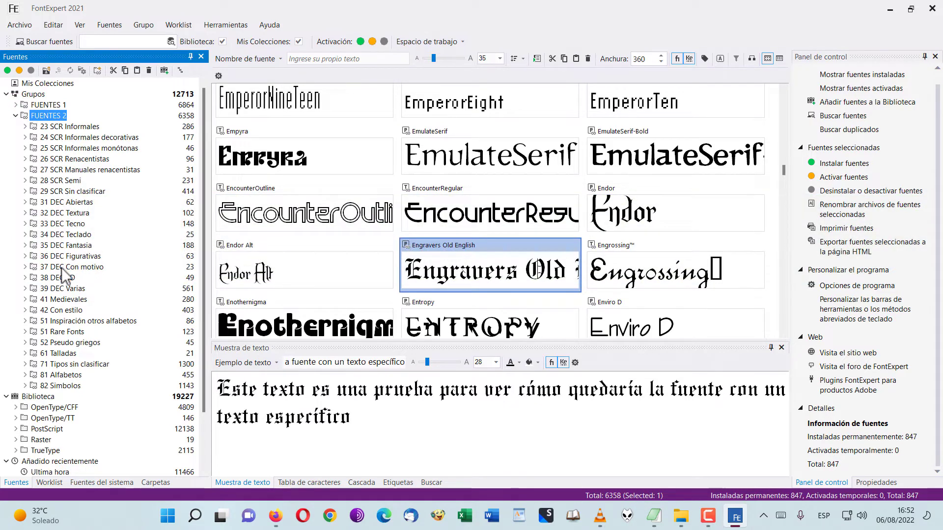
left_click(61, 311)
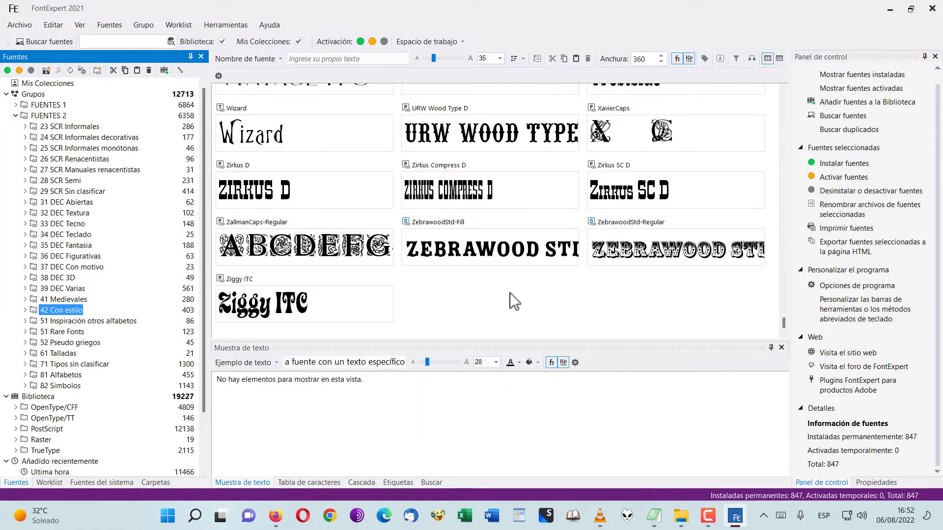
scroll(510, 292, "up", 20)
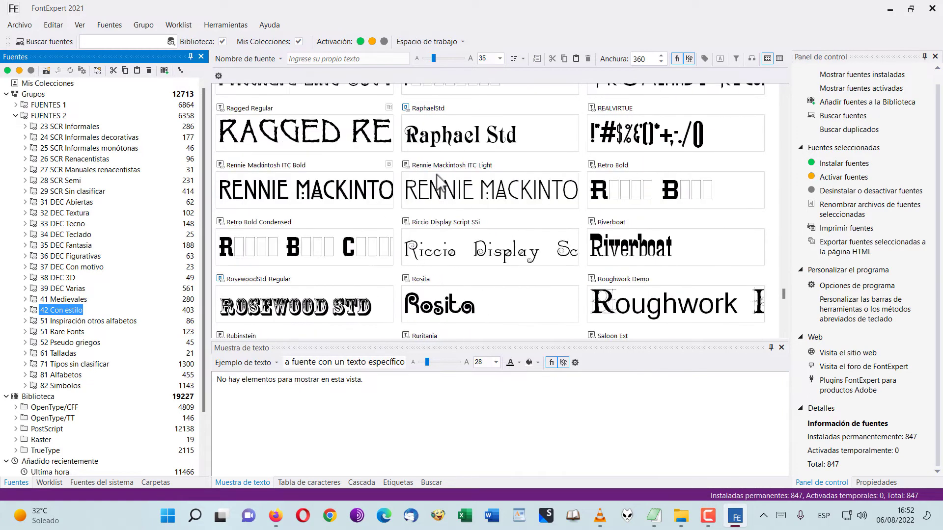
scroll(439, 184, "up", 20)
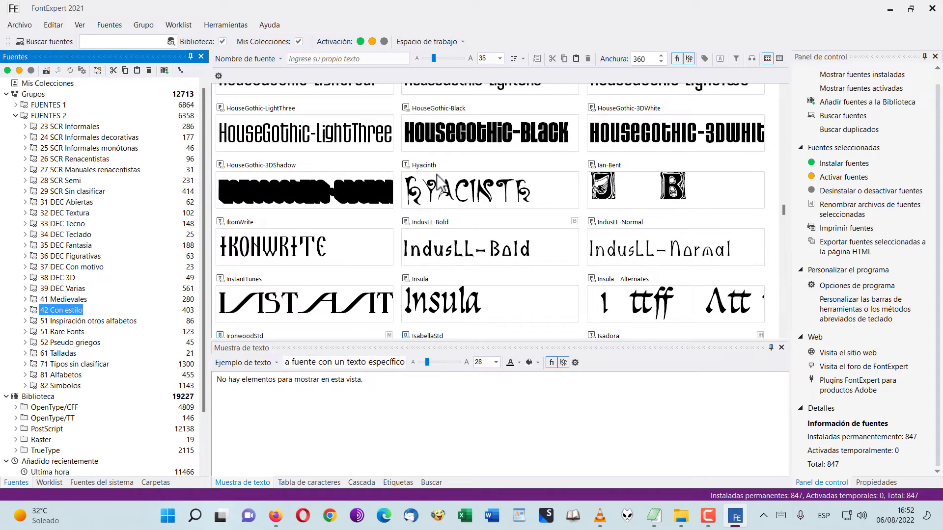
scroll(439, 184, "up", 3)
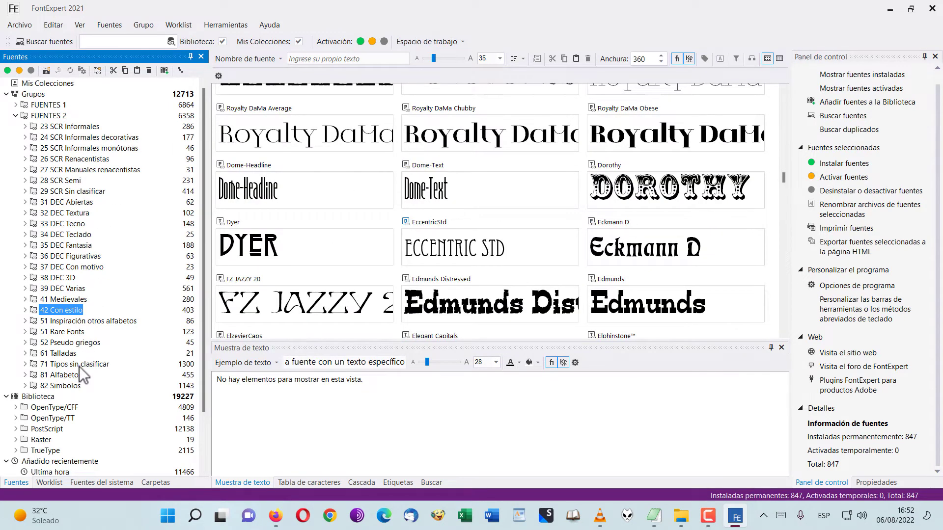
- Expand 71 Tipos sin clasificar, view the fonts of its Avondale (Apostrophic) ps subfolder and collapse the folder again
left_click(24, 364)
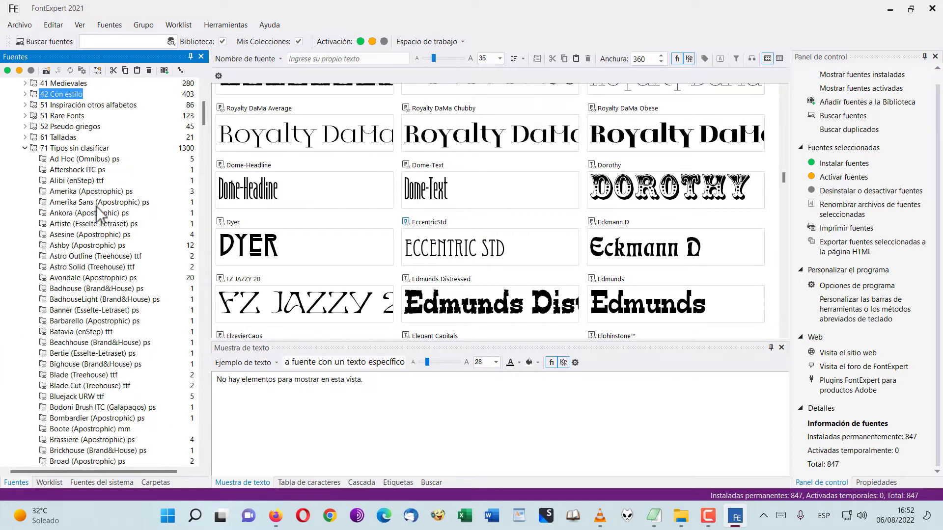
left_click(93, 278)
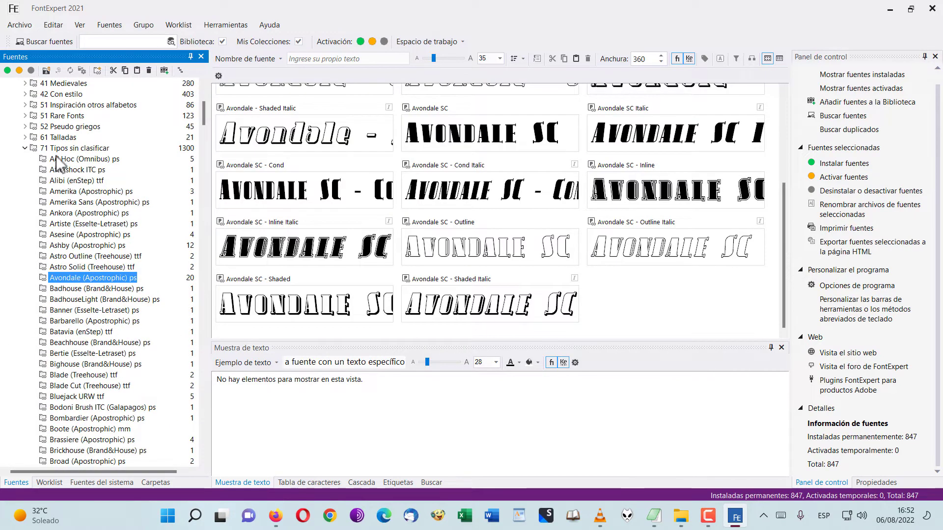
left_click(25, 148)
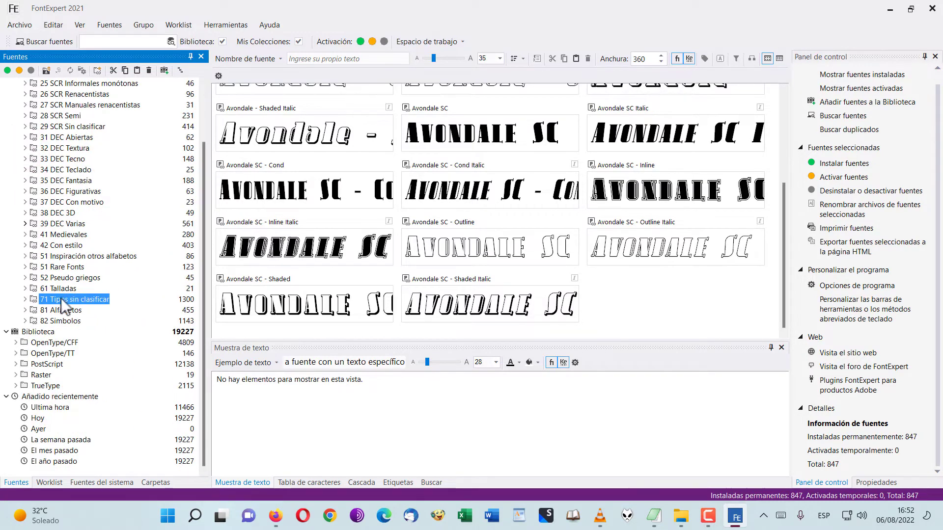
- Show all the fonts contained in 71 Tipos sin clasificar and browse their previews
left_click(81, 298)
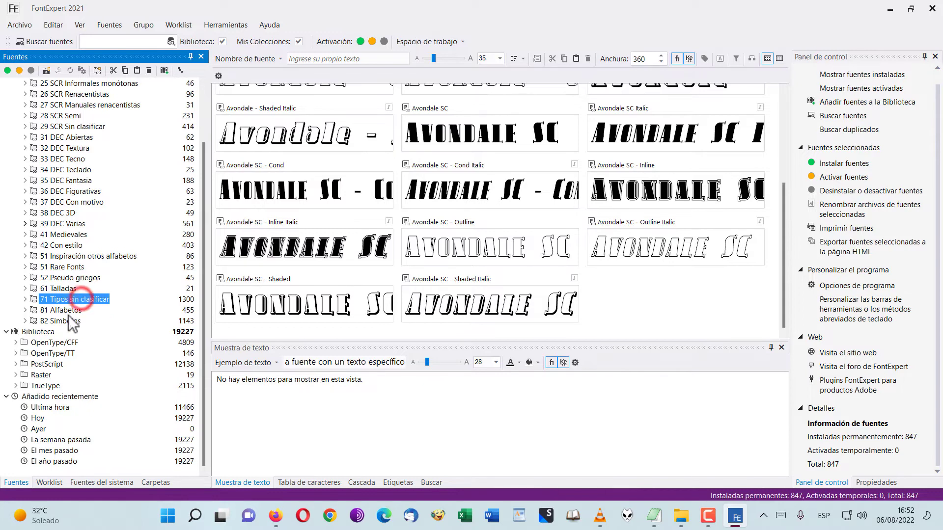
left_click(54, 310)
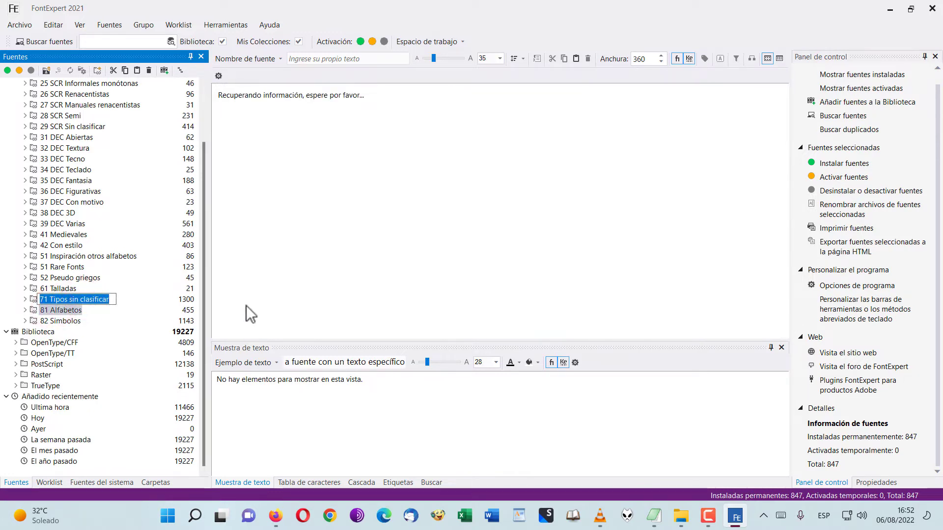
left_click(84, 300)
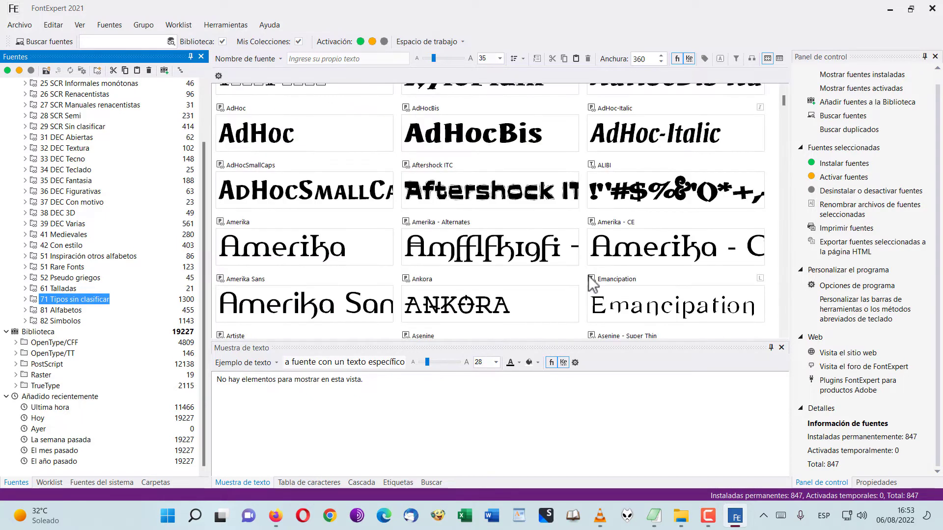
scroll(585, 250, "down", 10)
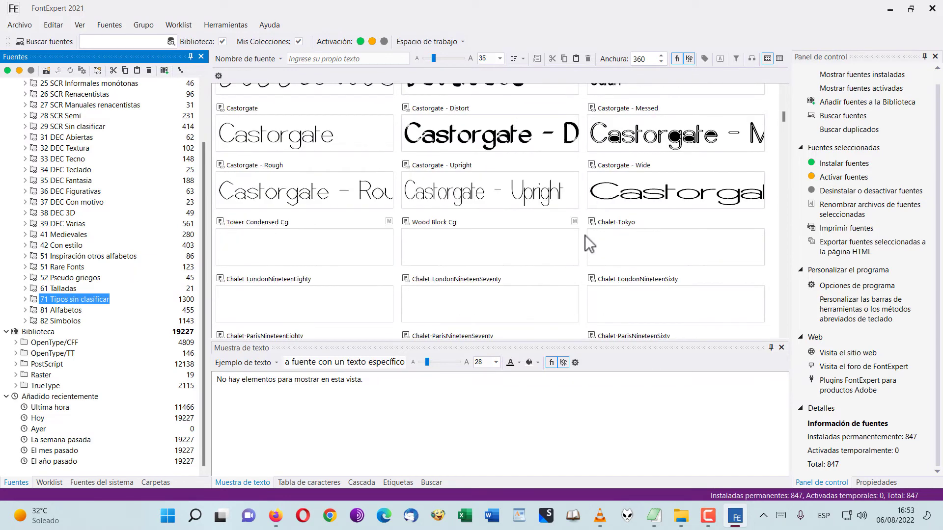
scroll(586, 244, "down", 10)
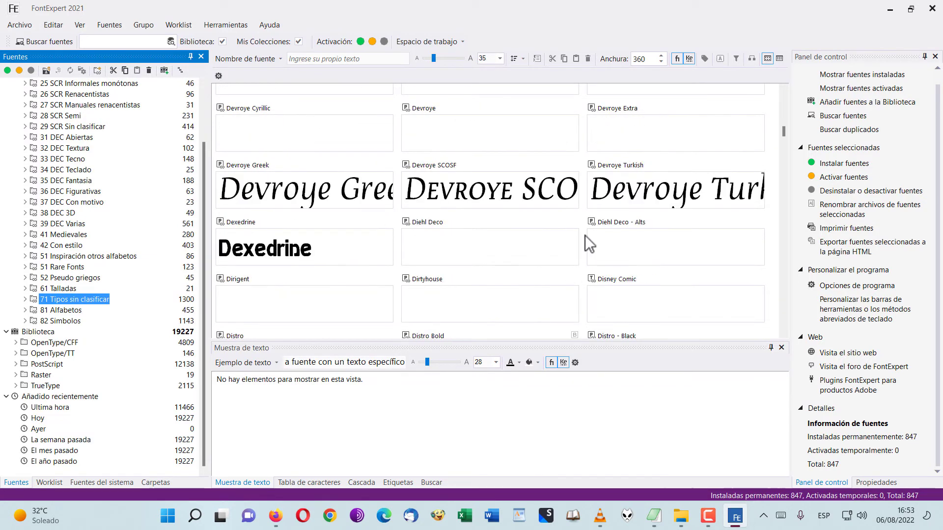
scroll(619, 205, "down", 10)
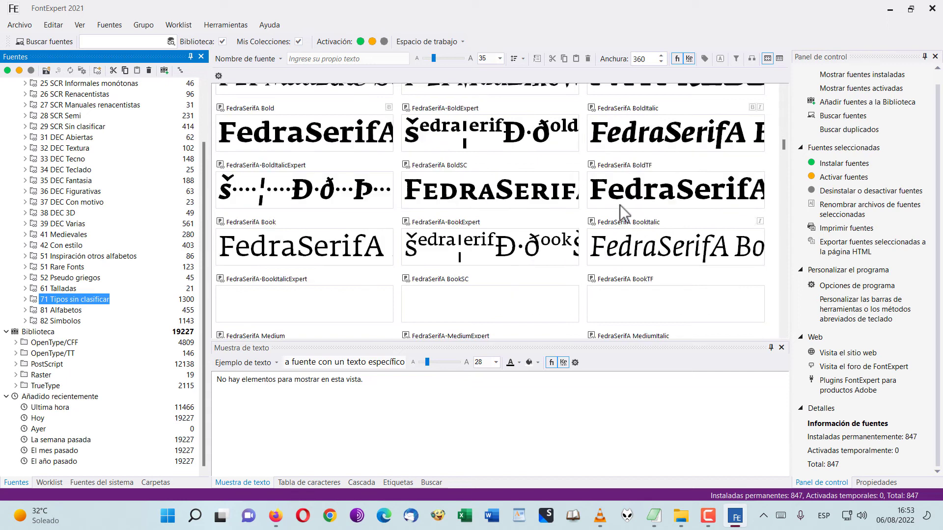
- Preview the sample text in several 71 Tipos sin clasificar fonts, including Playhouse and RanchoExtraRound-12guage
left_click_drag(781, 144, 784, 229)
left_click(688, 206)
left_click(683, 127)
left_click(689, 199)
left_click(466, 297)
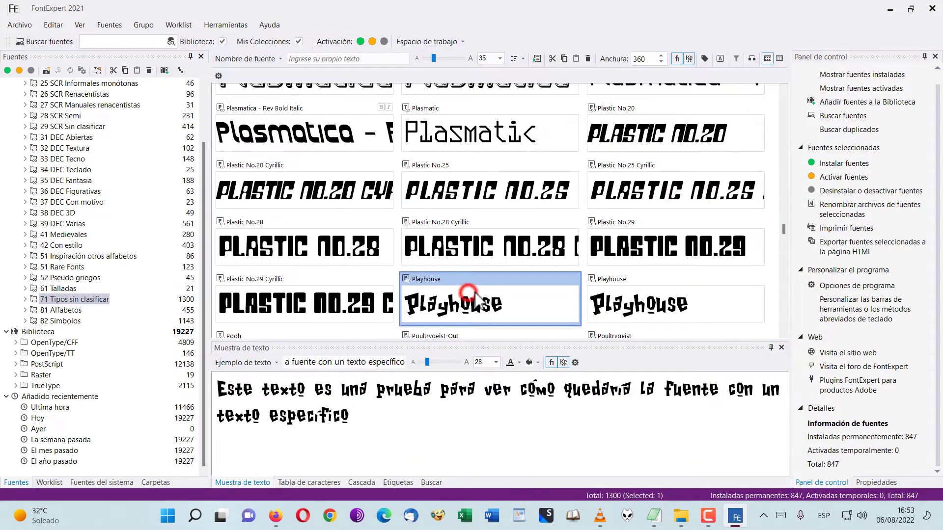
scroll(712, 242, "down", 5)
left_click(678, 301)
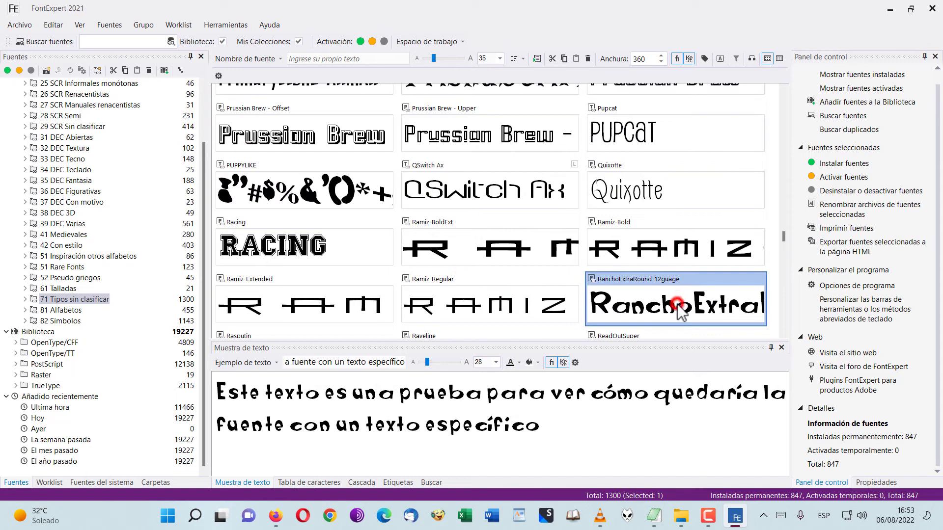
- Preview the sample text in QSwitch Ax and the Street Slab variants, including Street Slab - Mirror
left_click(376, 209)
left_click(543, 189)
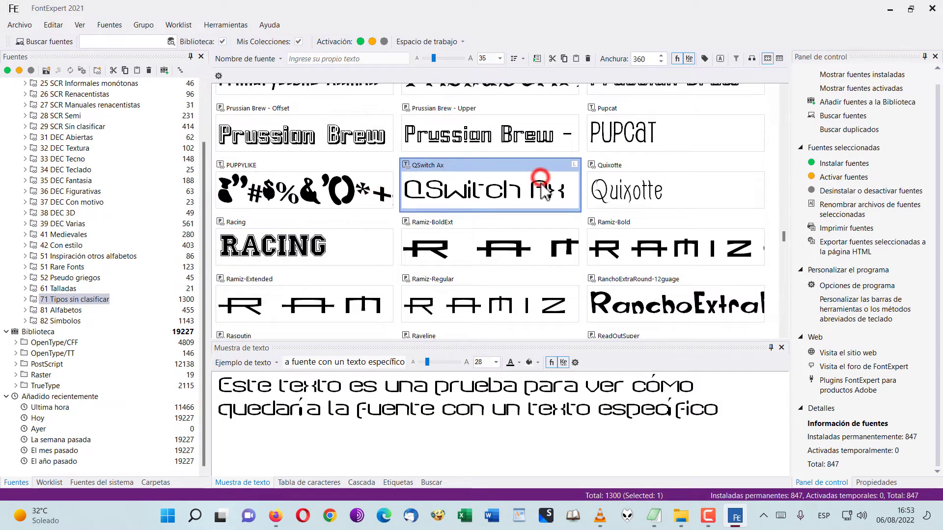
left_click_drag(785, 236, 784, 276)
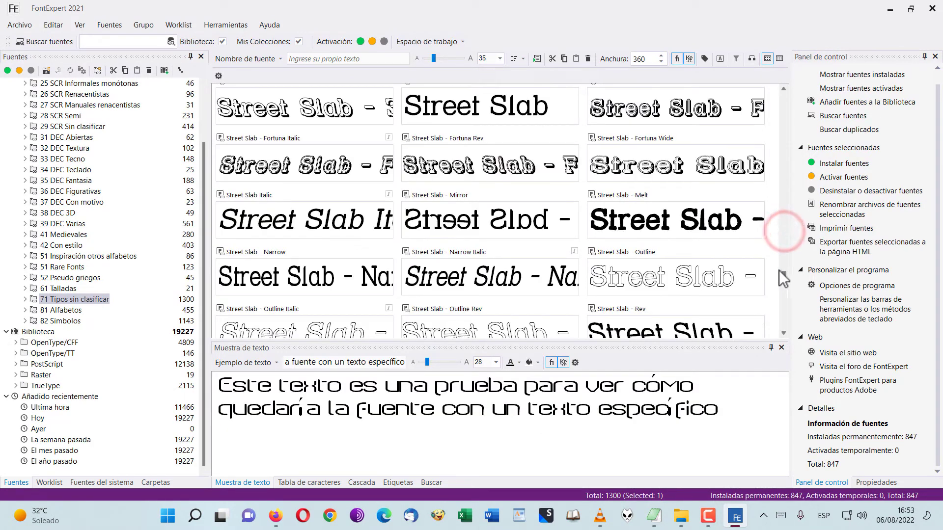
left_click(476, 162)
left_click(543, 225)
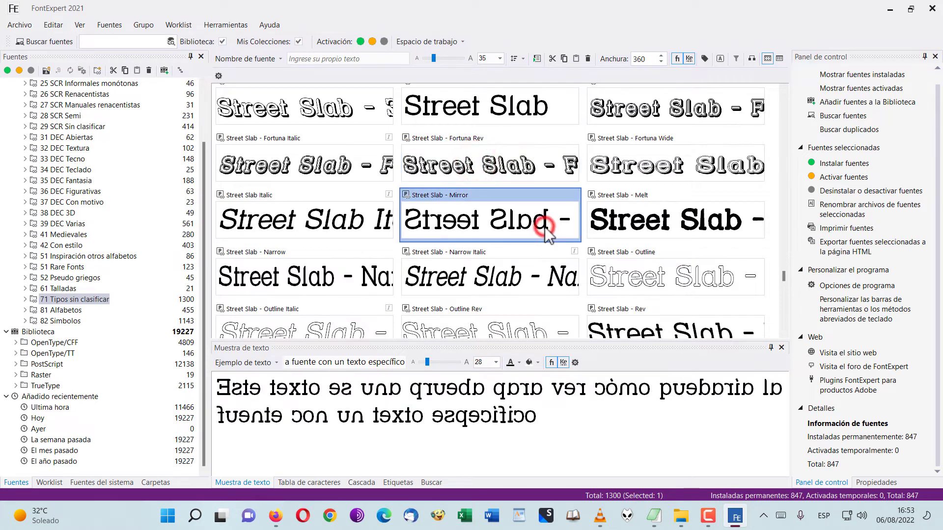
- Preview the sample text in more Street Slab variants, including Street Slab Italic, Street Slab - Fortuna Italic and Street Slab - Outline
left_click(373, 202)
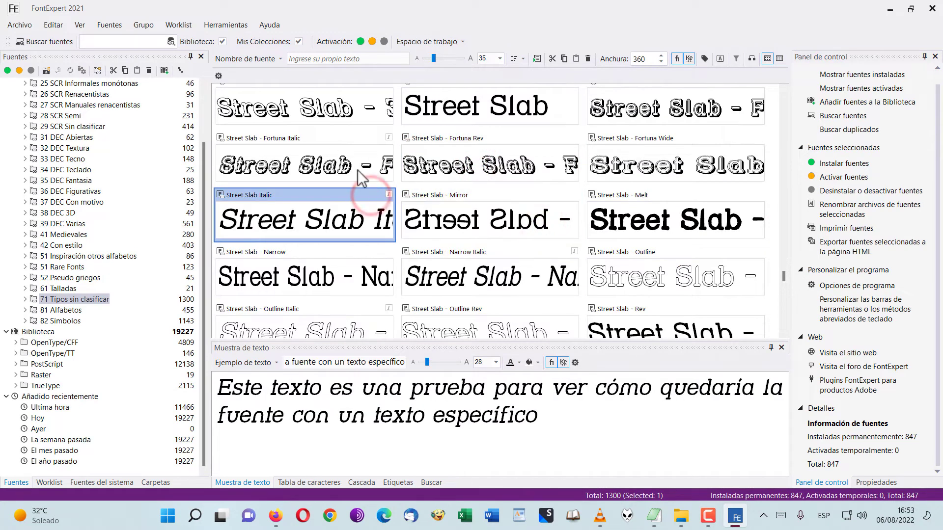
left_click(312, 120)
left_click(309, 168)
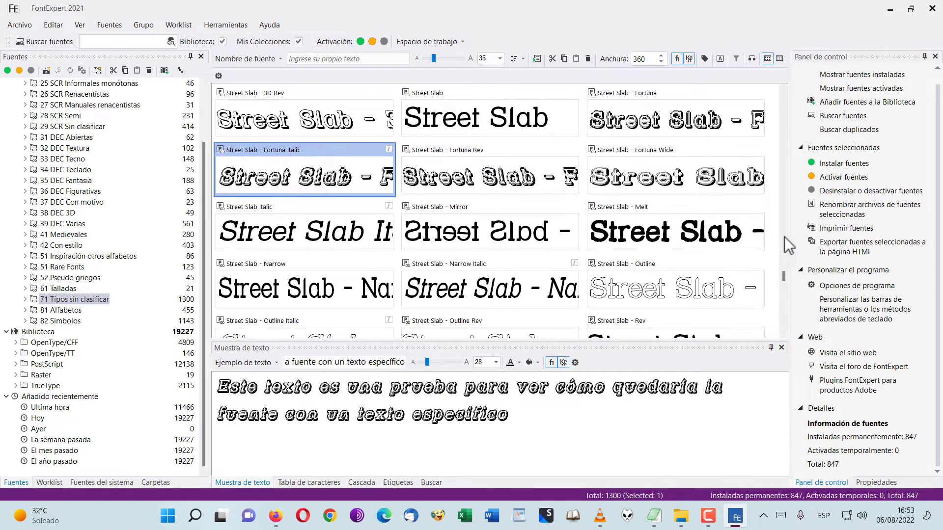
left_click(727, 290)
- Preview the sample text in the TRACEROUTE, TikiWood and TikiSands fonts
left_click_drag(784, 274, 784, 293)
left_click(475, 277)
left_click(490, 180)
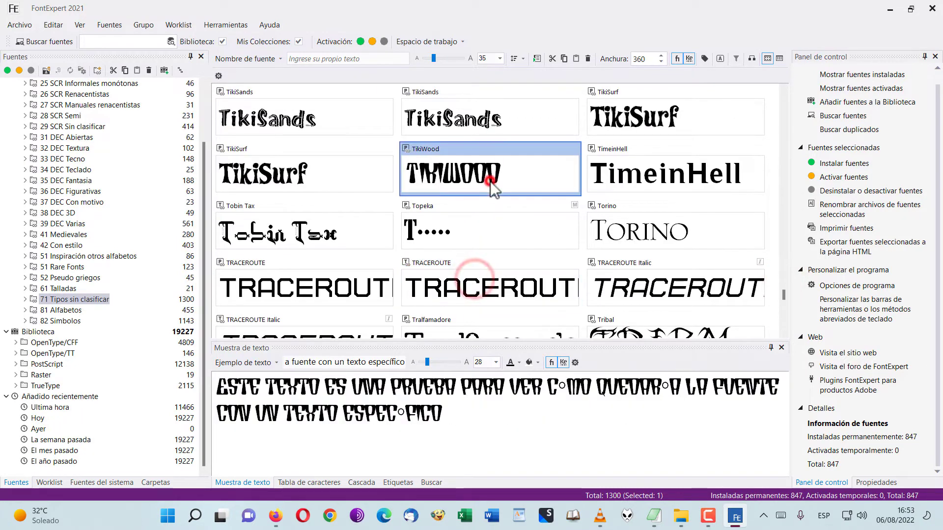
left_click(494, 126)
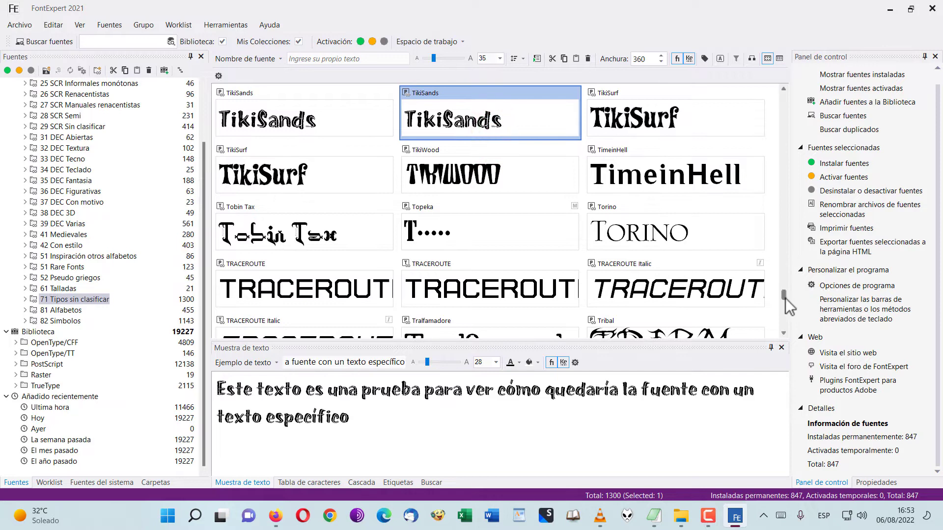
- Preview the sample text in the Zebrra, Zekton and Zekton Dots fonts near the end of the list
left_click_drag(785, 298, 785, 326)
left_click(474, 173)
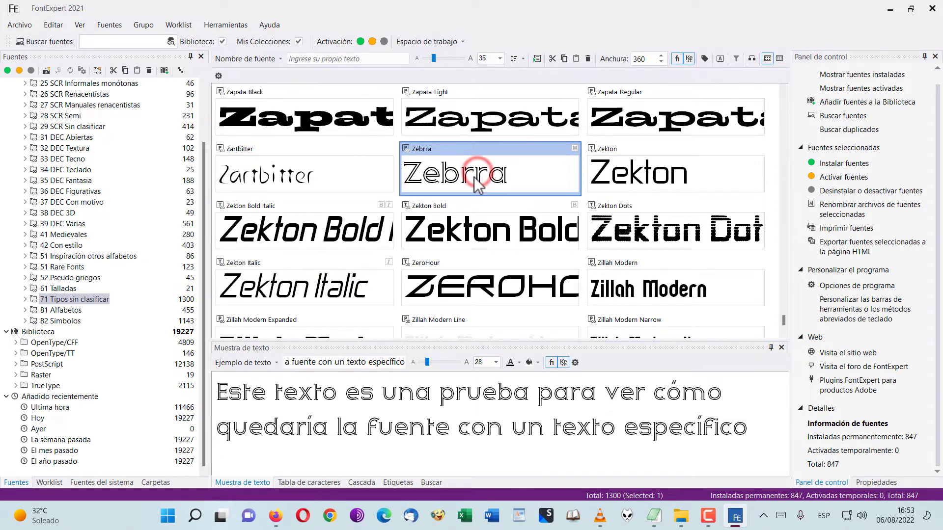
left_click(647, 179)
left_click(669, 237)
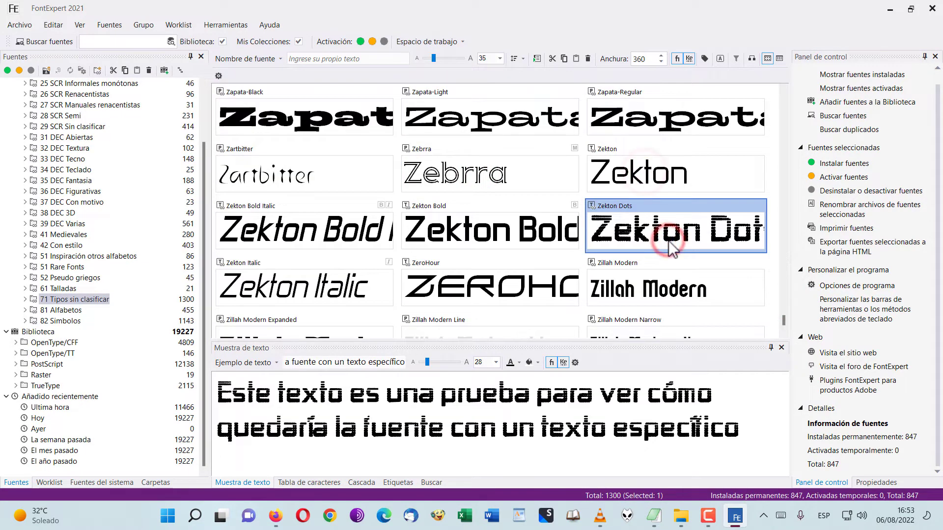
- Preview the Zapata-Regular, Zillah Modern and Zoloft Bold Italic fonts with the sample text
left_click(678, 109)
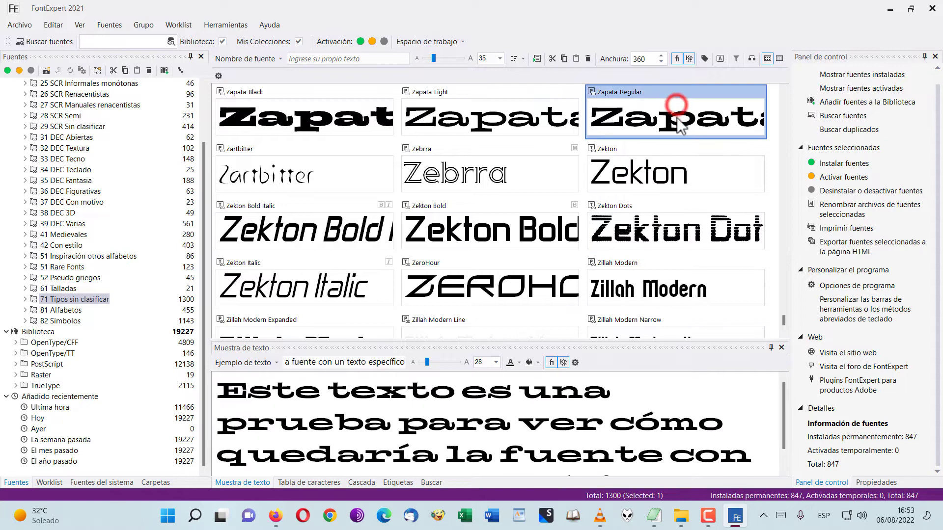
left_click(723, 298)
left_click_drag(784, 319, 784, 323)
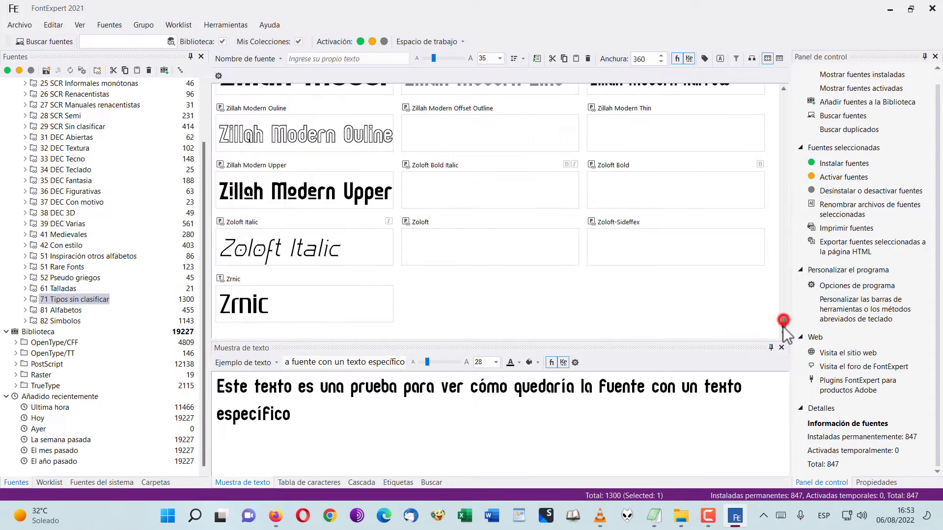
left_click(523, 255)
left_click(518, 196)
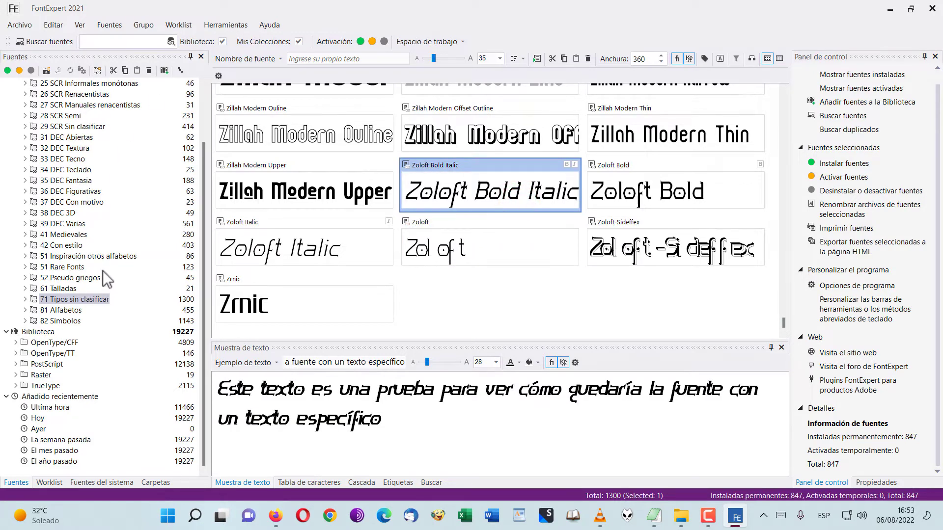
- Display the fonts of the 51 Rare Fonts group from the start of the list
left_click(54, 267)
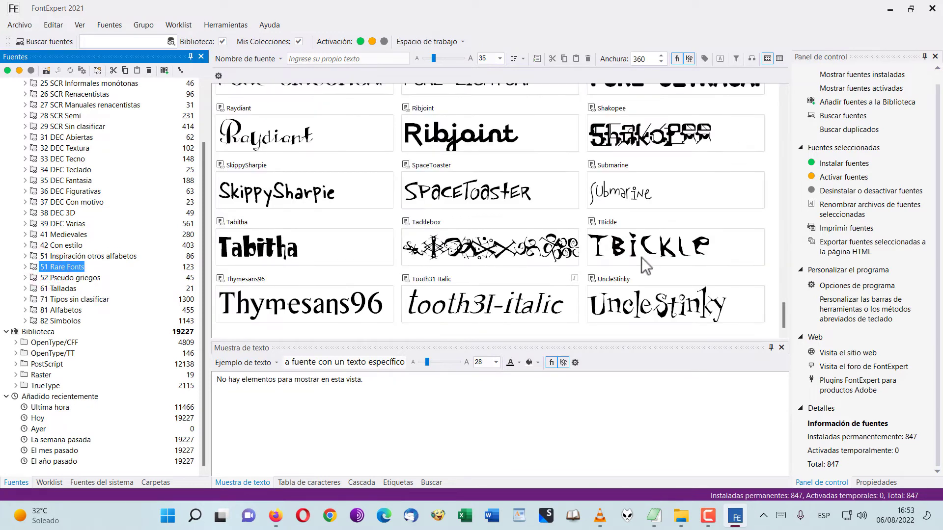
scroll(641, 258, "up", 15)
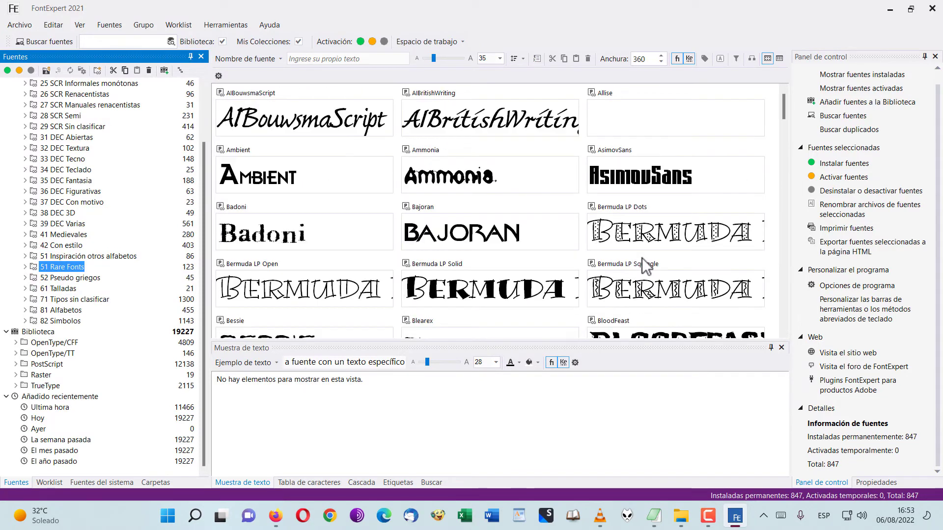
- Collapse the FUENTES 2 group and expand FUENTES 1 to show its subgroups
scroll(15, 240, "up", 2)
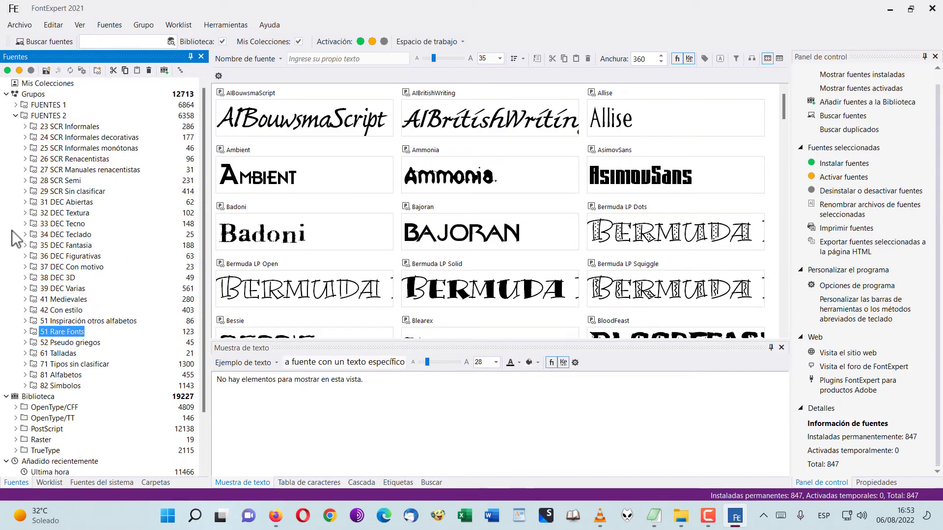
left_click(15, 116)
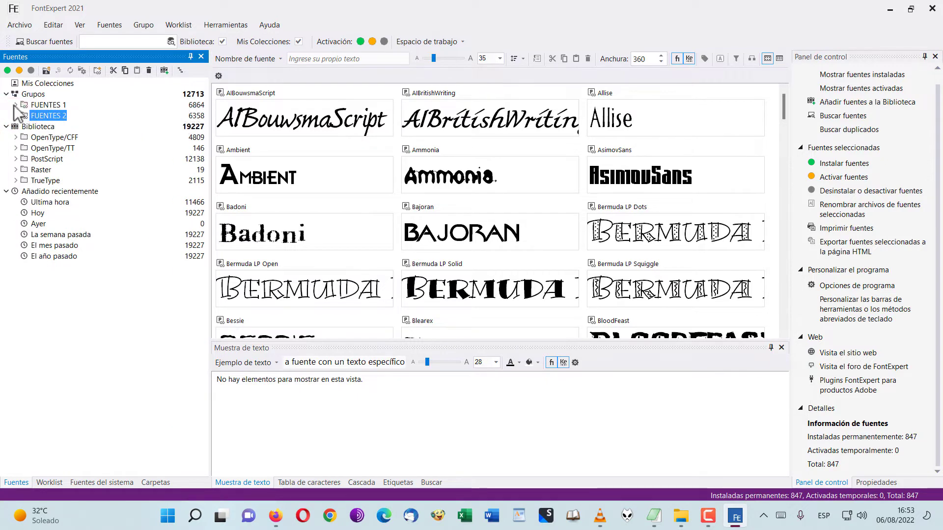
left_click(15, 105)
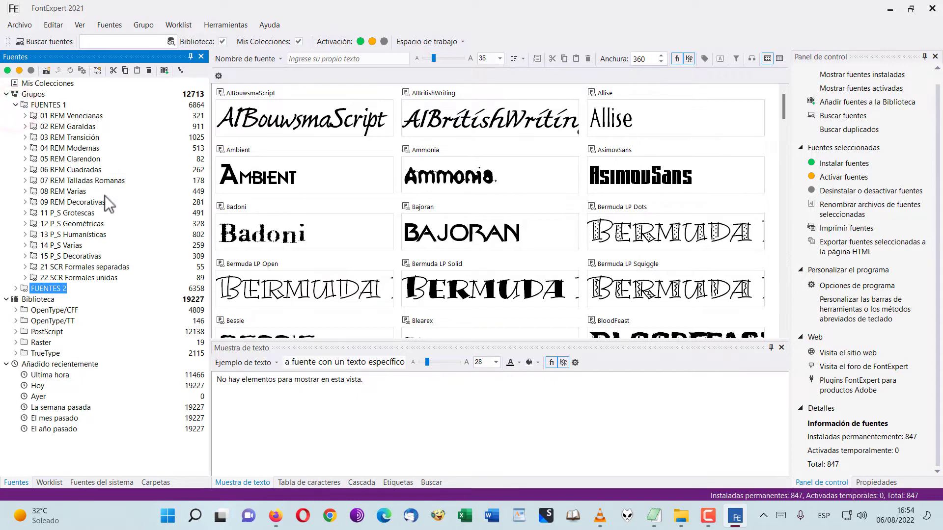
- Browse the fonts in the 04 REM Modernas subgroup and in the whole FUENTES 1 group
left_click(87, 148)
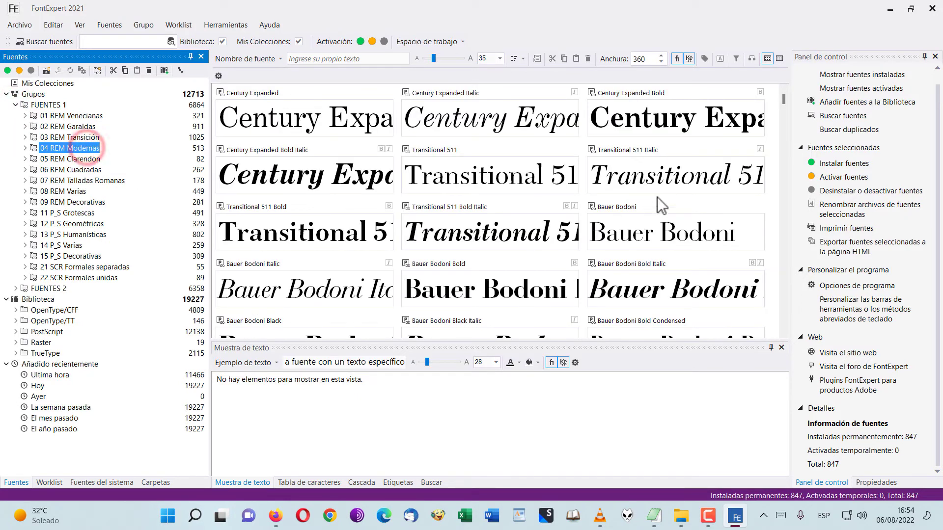
scroll(682, 179, "down", 3)
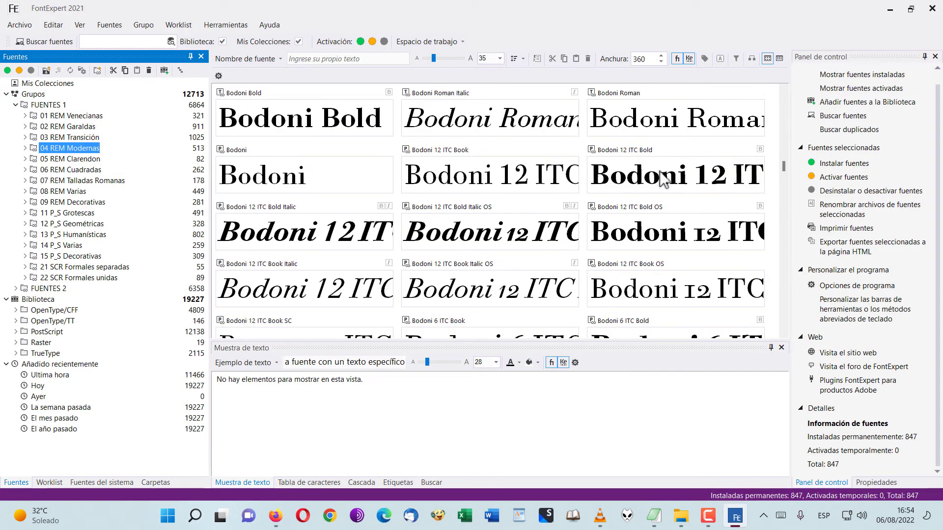
left_click(47, 105)
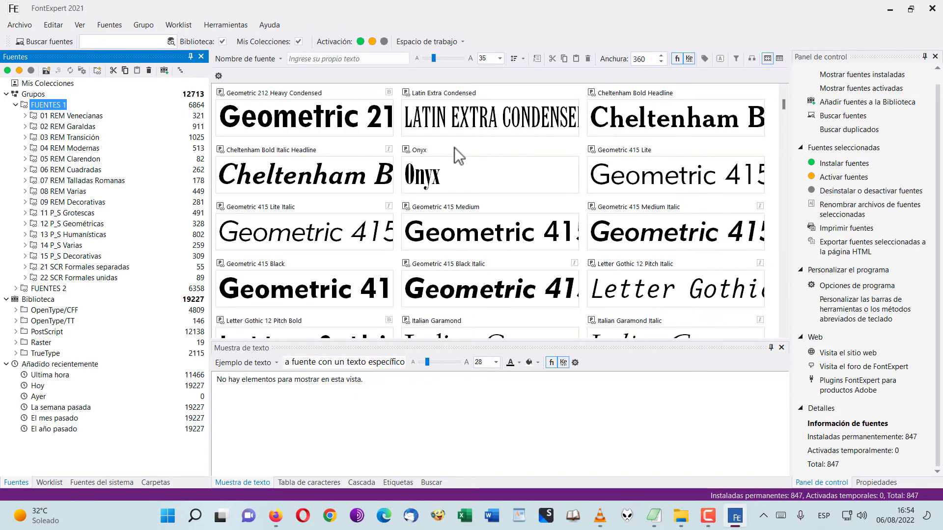
scroll(519, 186, "down", 12)
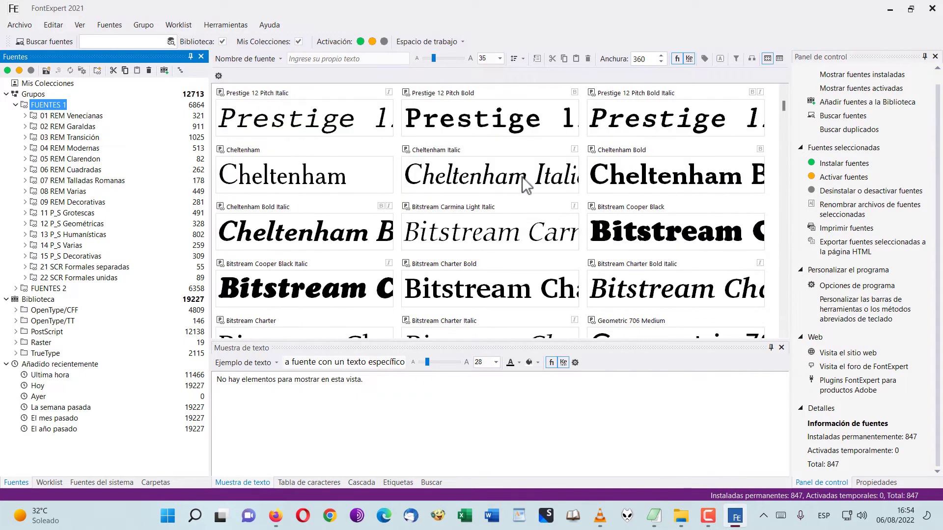
left_click_drag(784, 110, 781, 226)
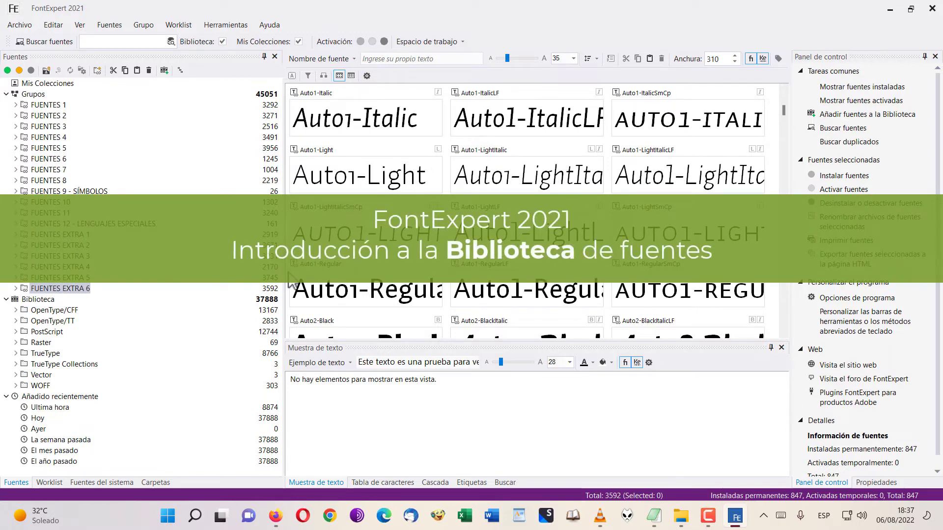
- Narrow the Fuentes pane and select the Grupos root in the font tree
left_click_drag(285, 275, 201, 280)
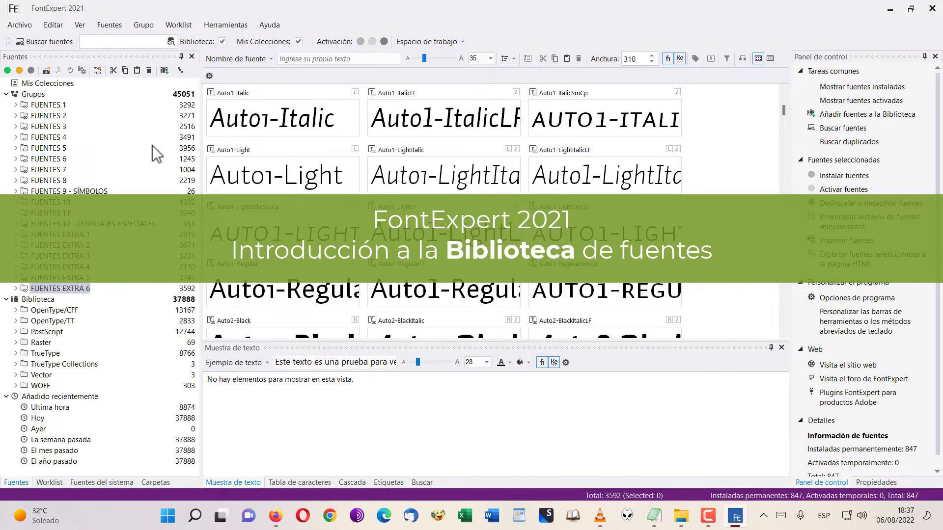
left_click(33, 94)
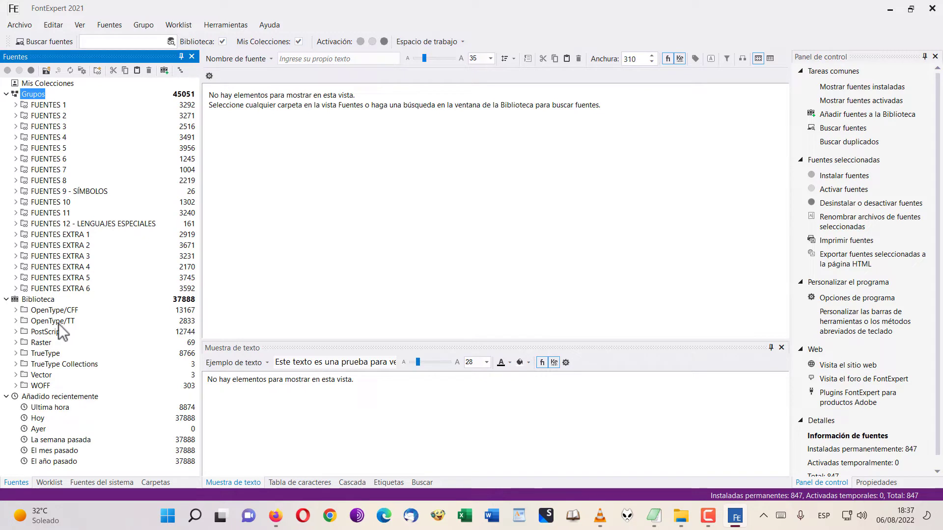
- Display the PostScript fonts and the OpenType/CFF fonts stored in the Biblioteca
left_click(51, 333)
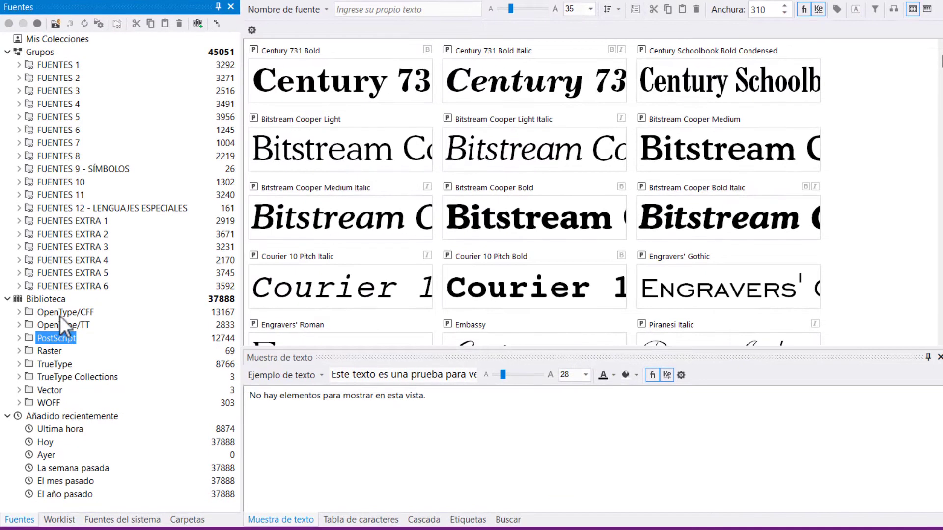
left_click(60, 313)
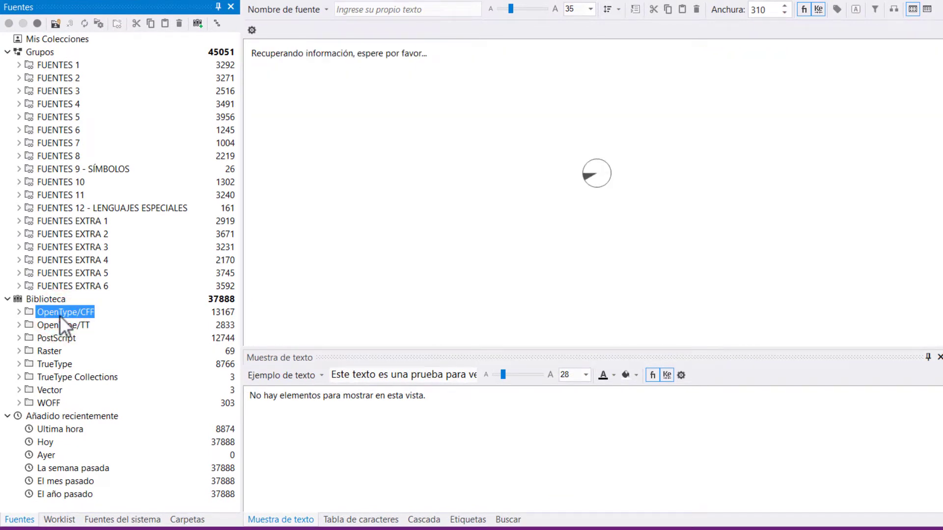
left_click(59, 314)
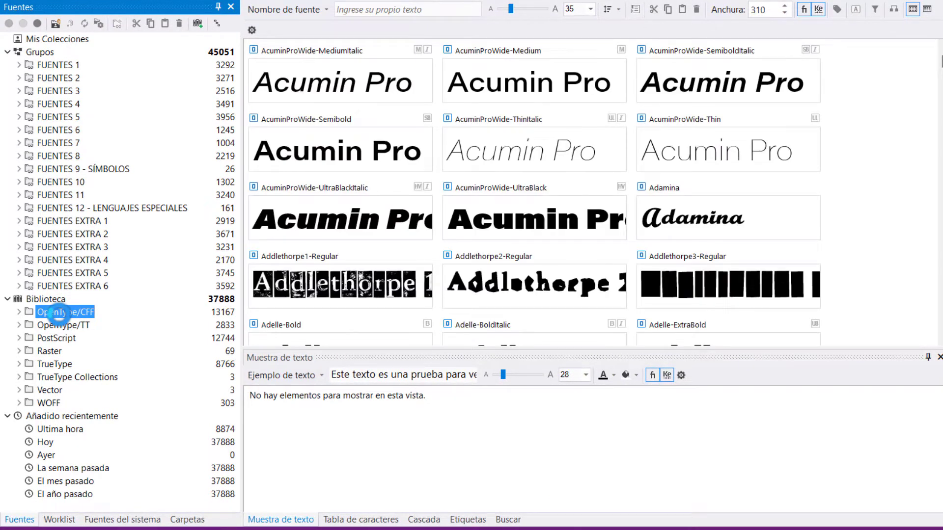
- Select the Biblioteca root and view its OpenType/CFF, OpenType/TT and PostScript categories in turn
left_click(47, 301)
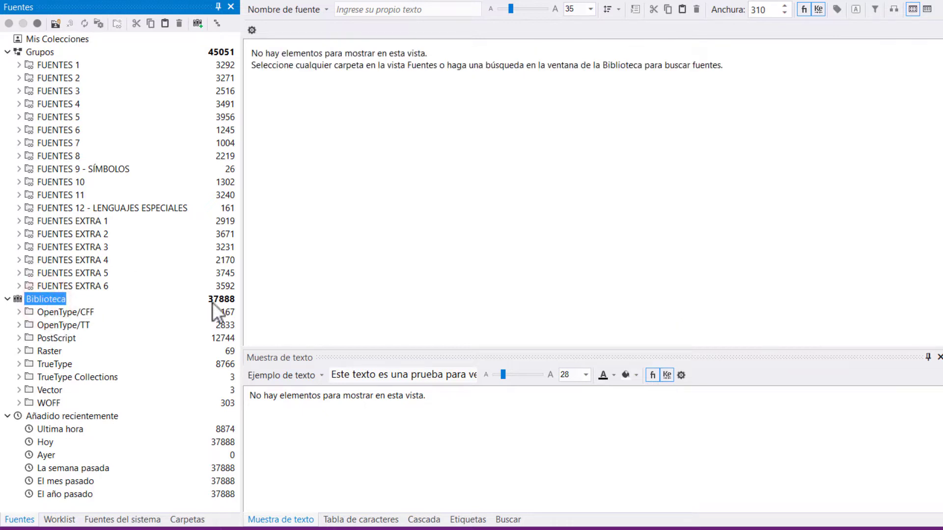
left_click(60, 312)
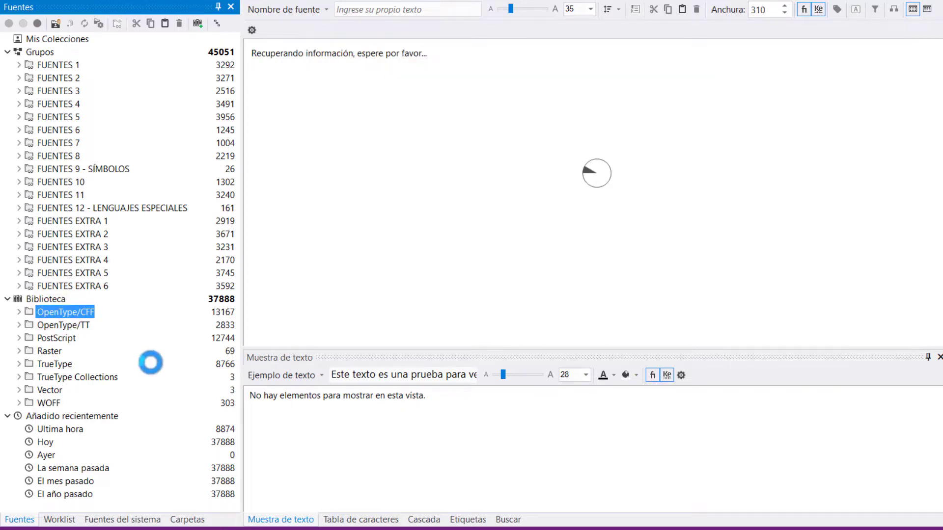
left_click(54, 326)
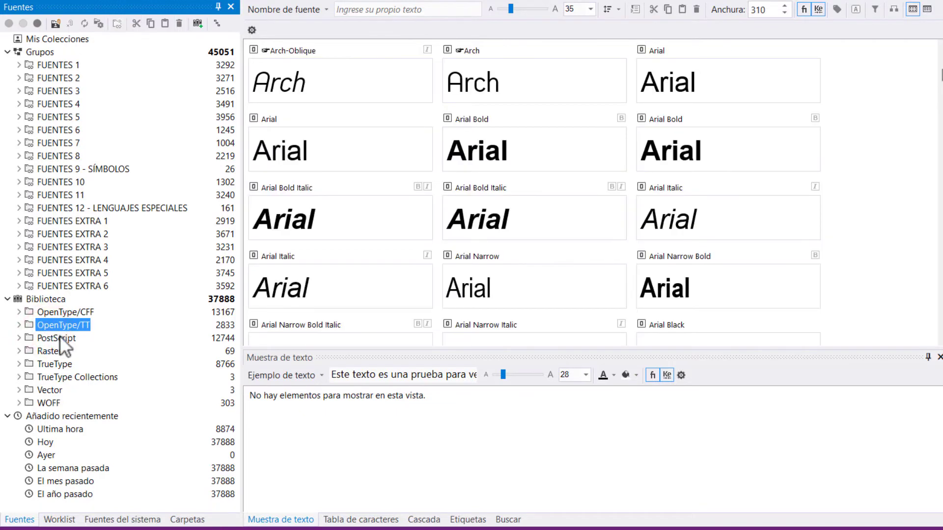
left_click(59, 338)
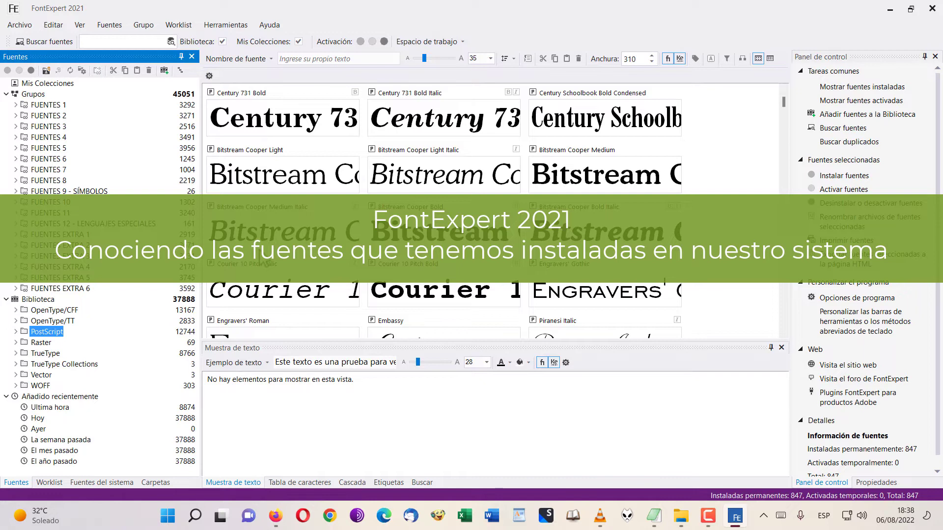
- Search Windows for "FUENTES" and open Configuración de fuentes
left_click(169, 515)
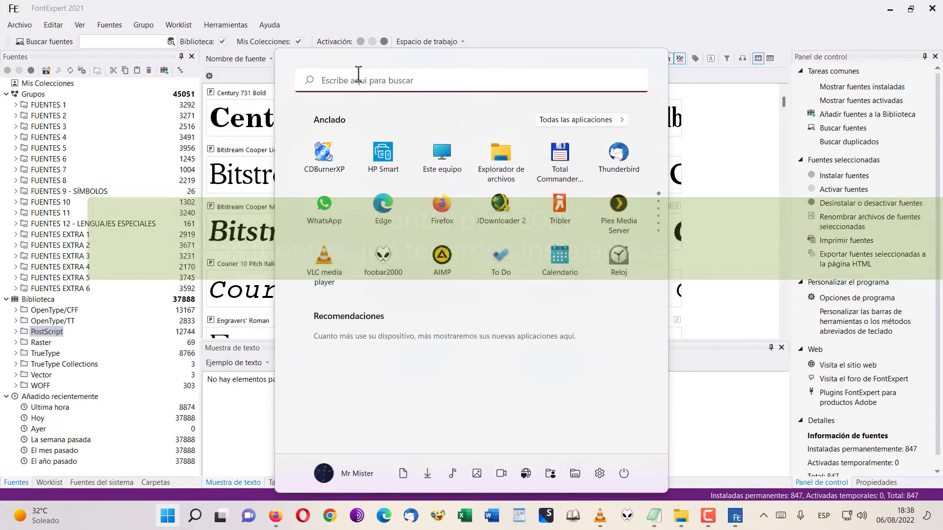
left_click(359, 78)
type("FUENTES")
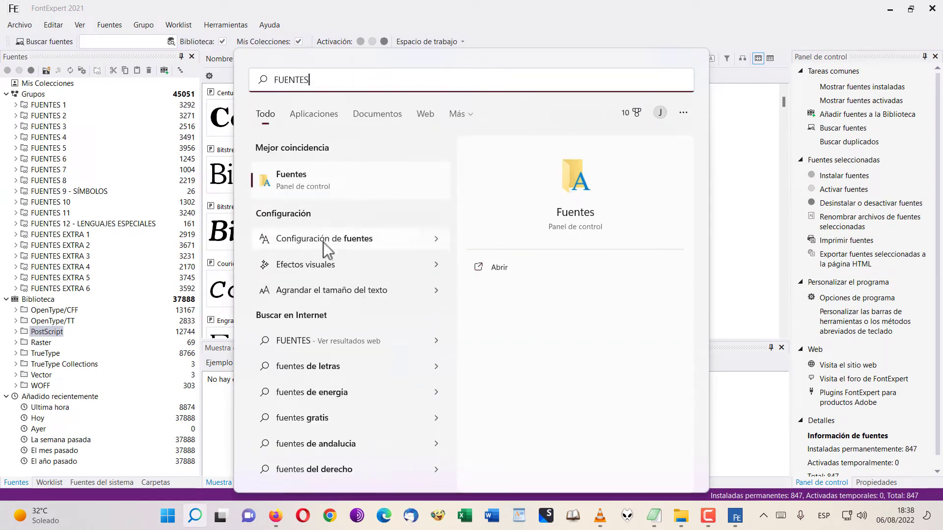
left_click(323, 242)
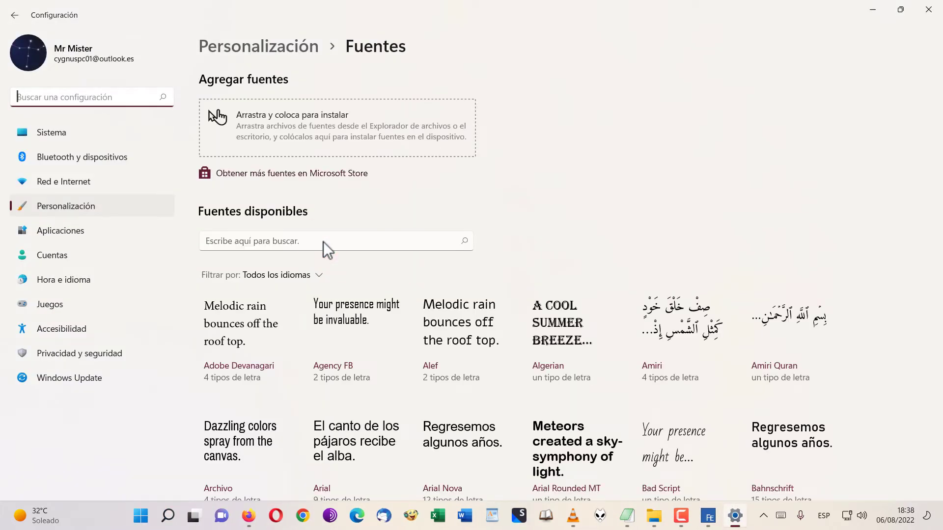
- Look through the whole list of fonts available on the system in Windows settings, return to its start and close the settings
scroll(526, 234, "down", 15)
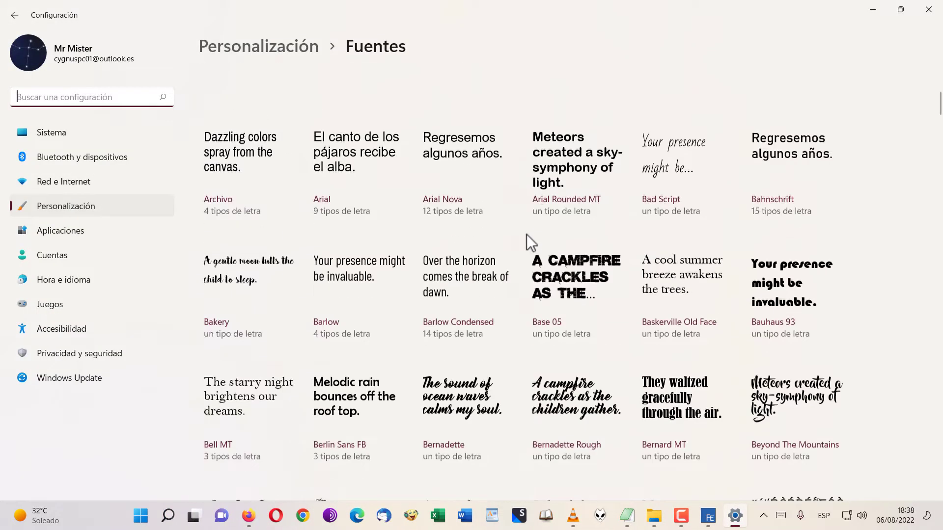
scroll(527, 234, "down", 5)
scroll(527, 234, "up", 3)
scroll(526, 234, "down", 5)
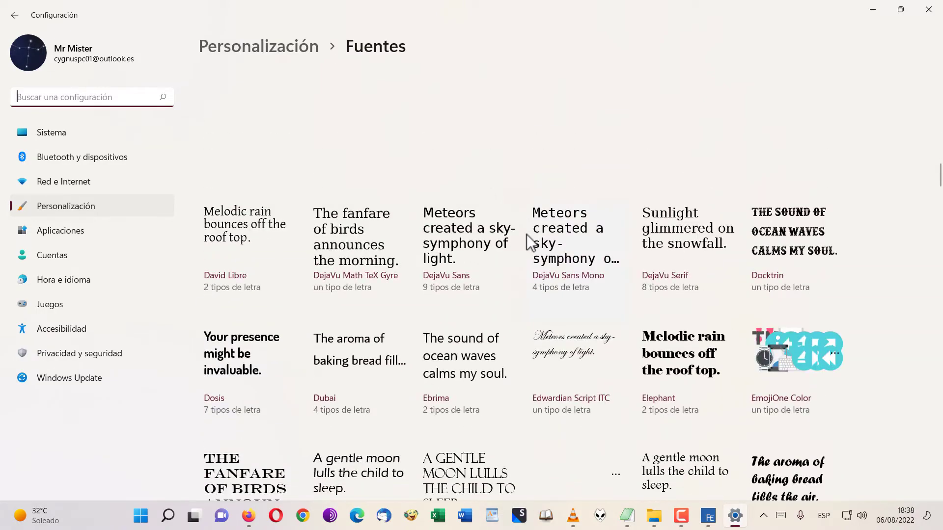
scroll(526, 234, "down", 8)
scroll(527, 234, "down", 20)
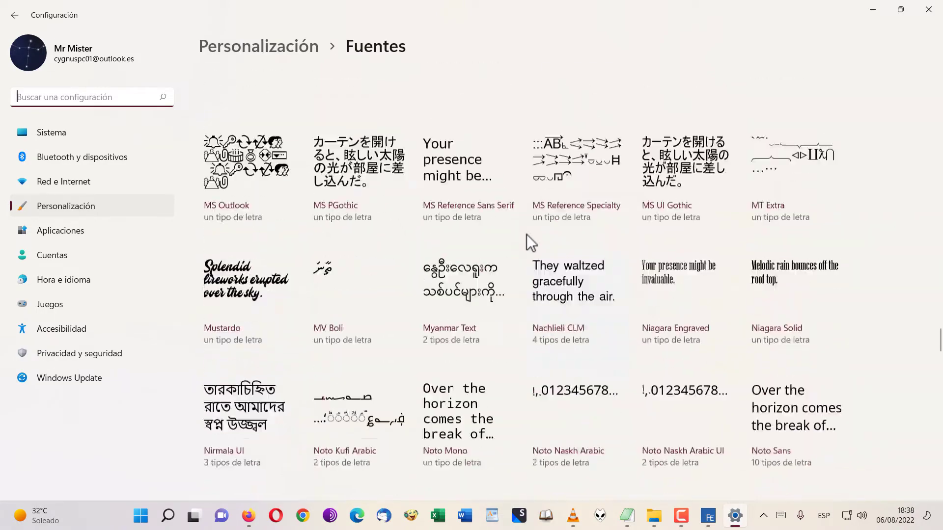
scroll(526, 234, "down", 2)
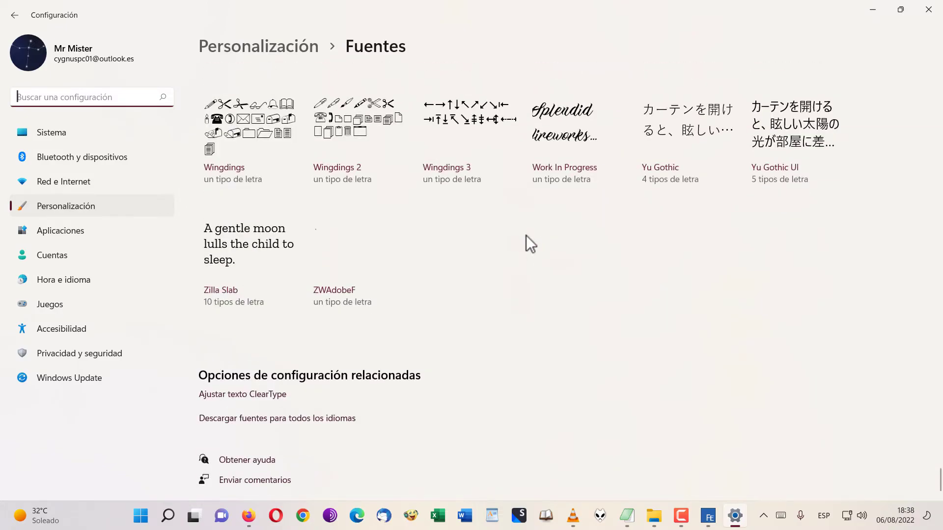
scroll(526, 235, "up", 20)
scroll(526, 235, "up", 20)
scroll(530, 243, "up", 20)
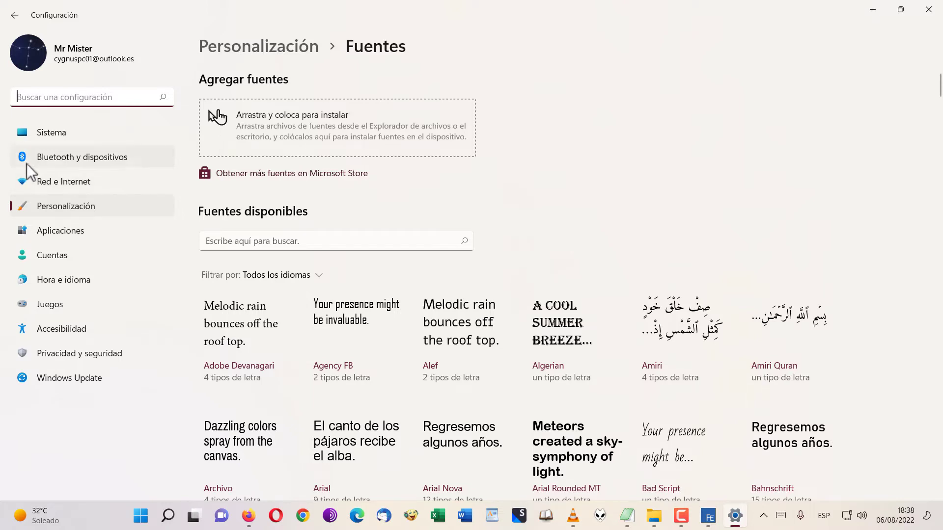
left_click(928, 9)
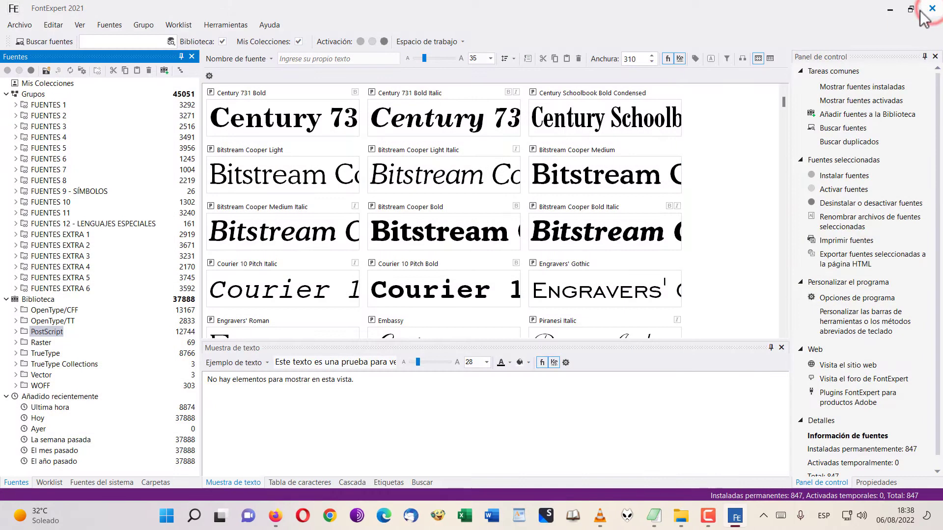
- Find the Panel de control among the pinned Windows apps and open it
left_click(173, 519)
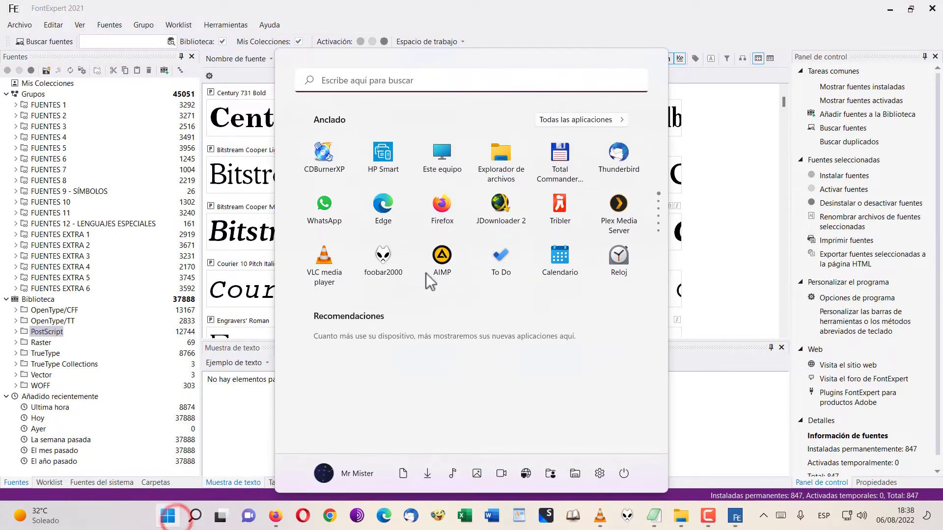
scroll(469, 221, "down", 10)
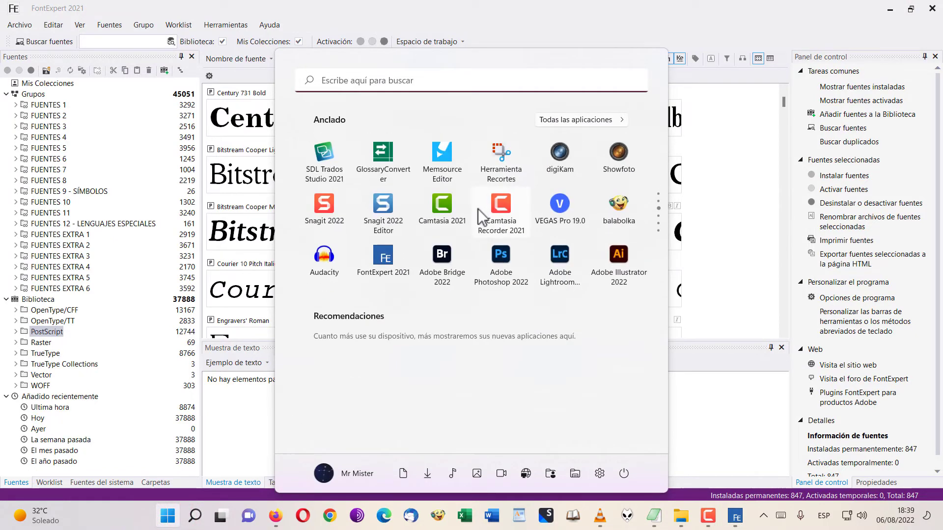
scroll(489, 197, "down", 2)
scroll(488, 196, "up", 3)
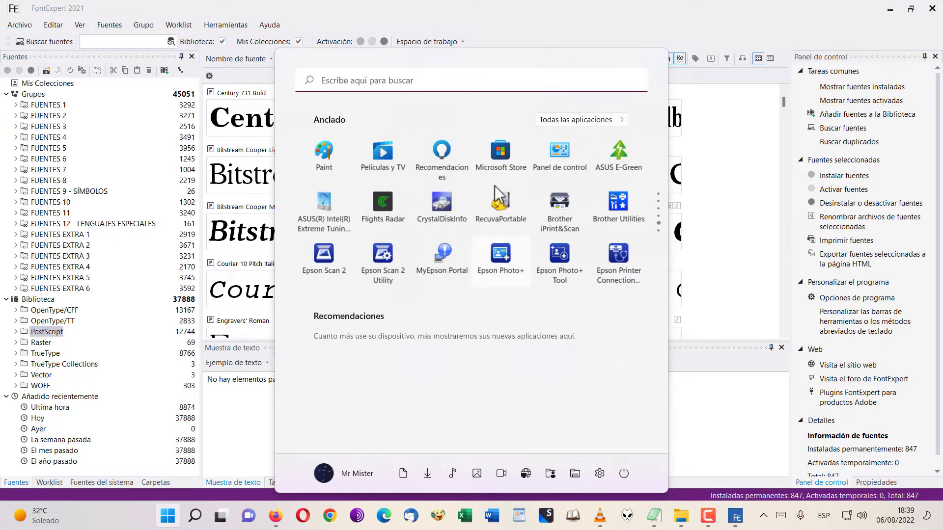
left_click(566, 219)
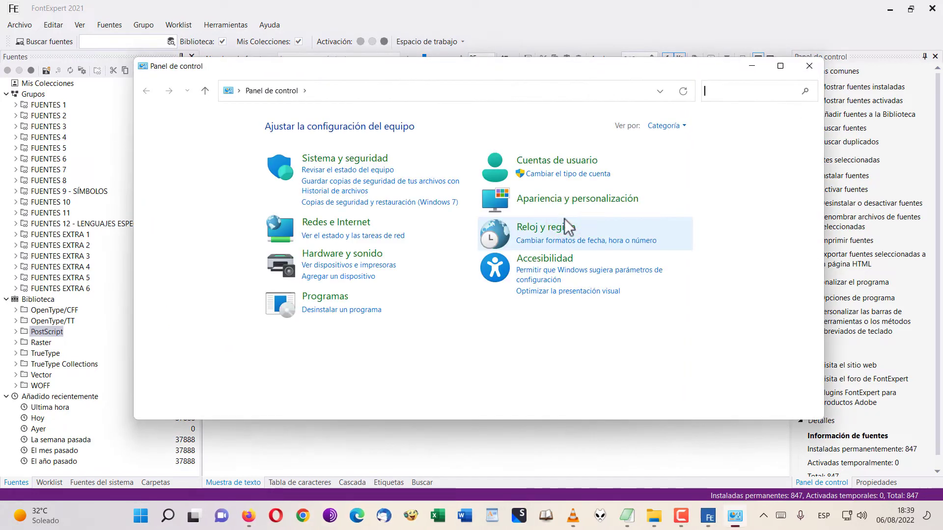
- Search the Panel de control for "FUENTES" and open the view of installed fonts
left_click(496, 98)
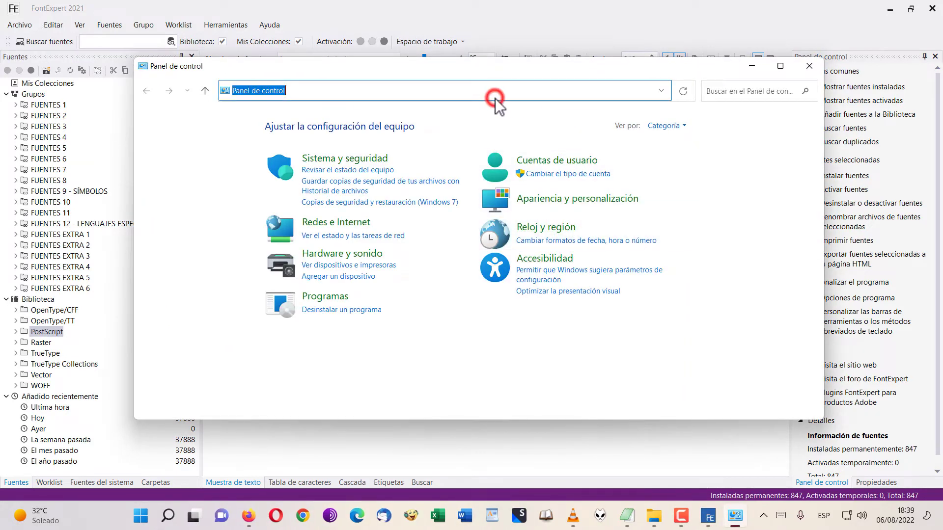
left_click(744, 88)
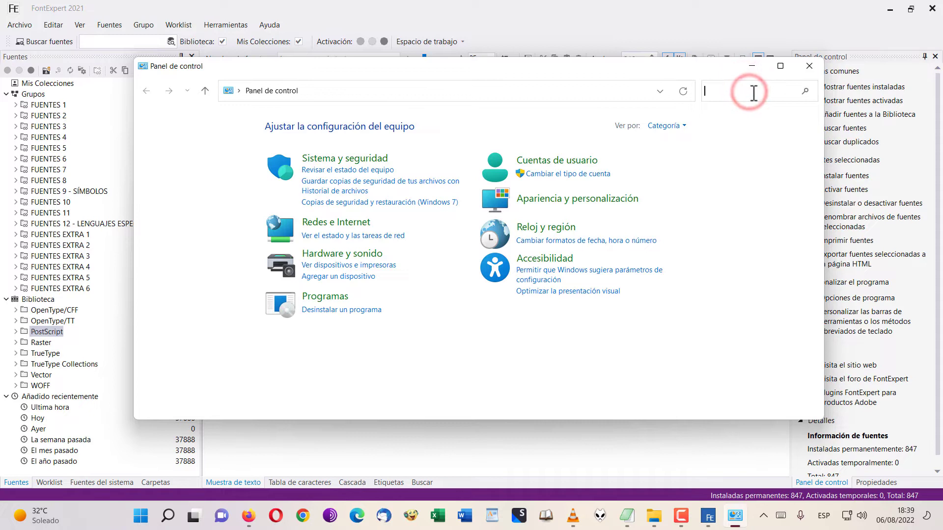
type("FUENTES")
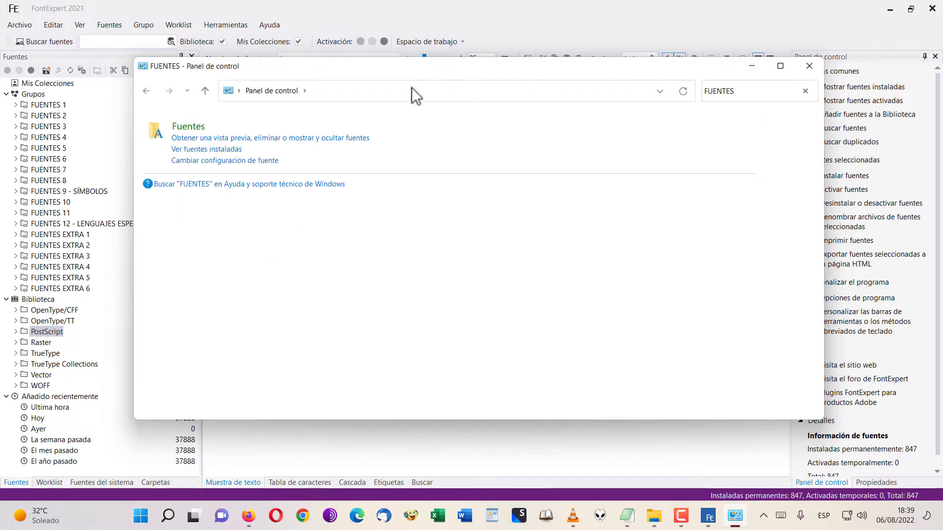
left_click(192, 150)
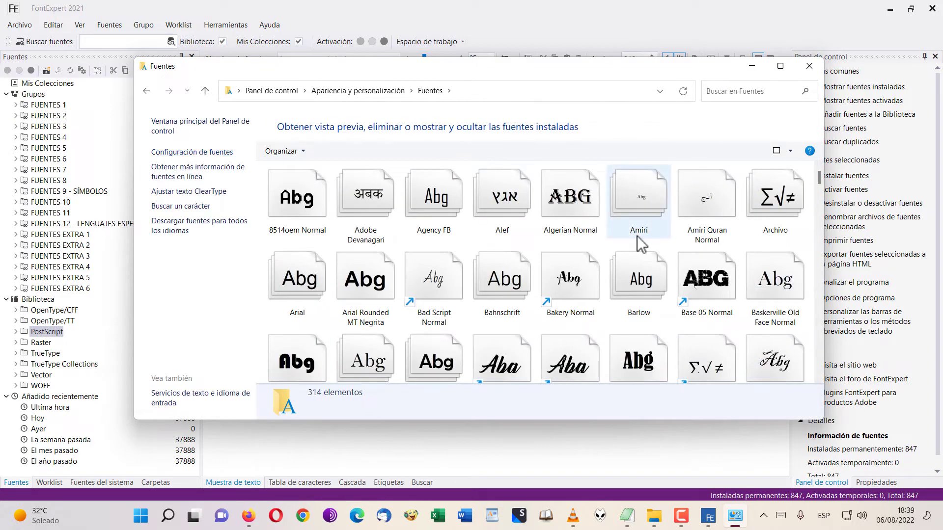
- Show the installed fonts as a detailed list and look through it to the end
left_click(792, 150)
left_click(846, 231)
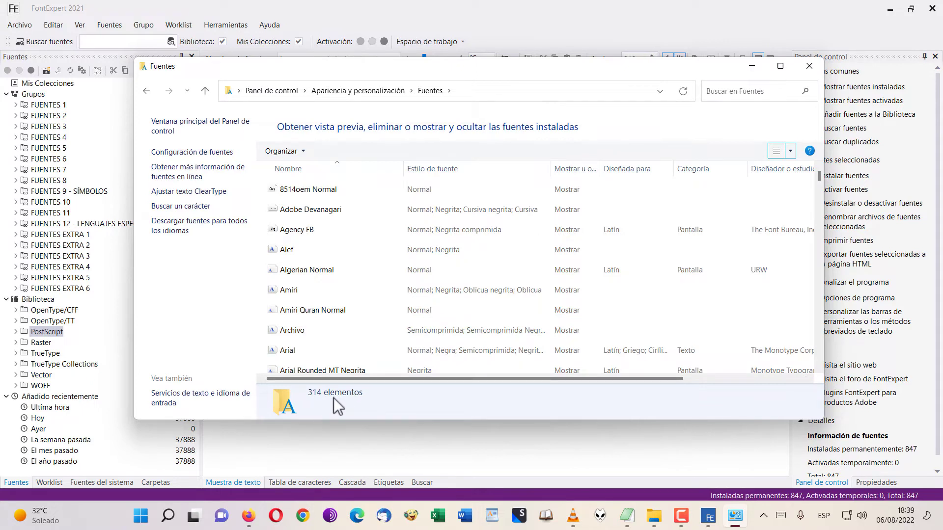
scroll(629, 276, "down", 20)
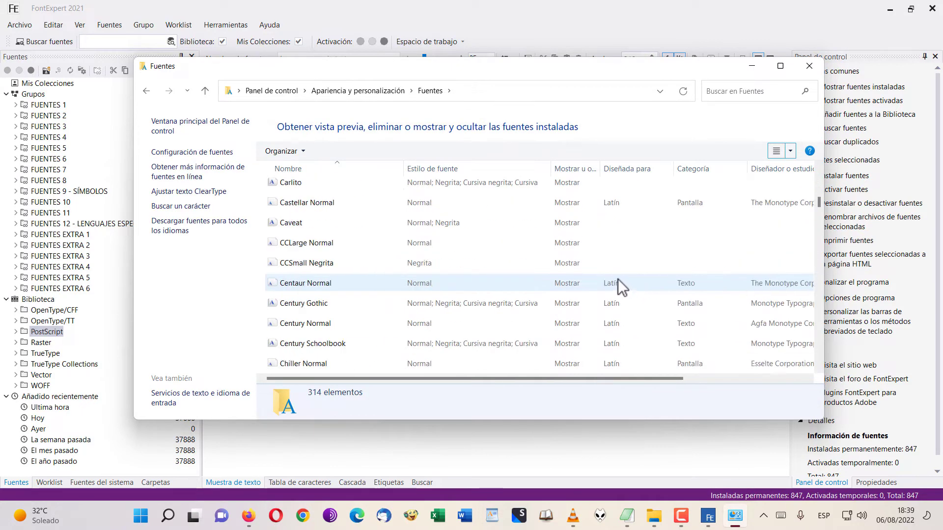
scroll(611, 272, "down", 20)
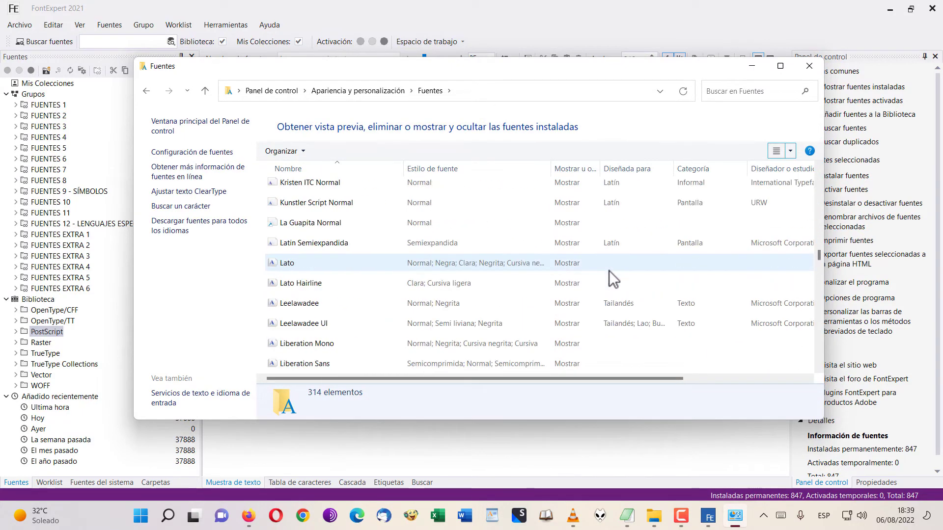
scroll(608, 273, "down", 20)
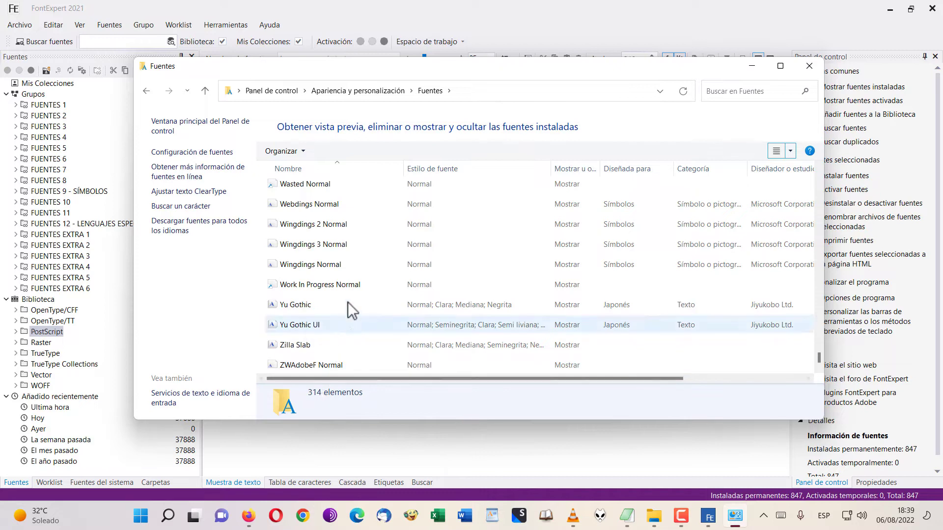
- View the details of Wingdings 3 Normal and Wasted Normal, and close the Fuentes window
left_click(331, 247)
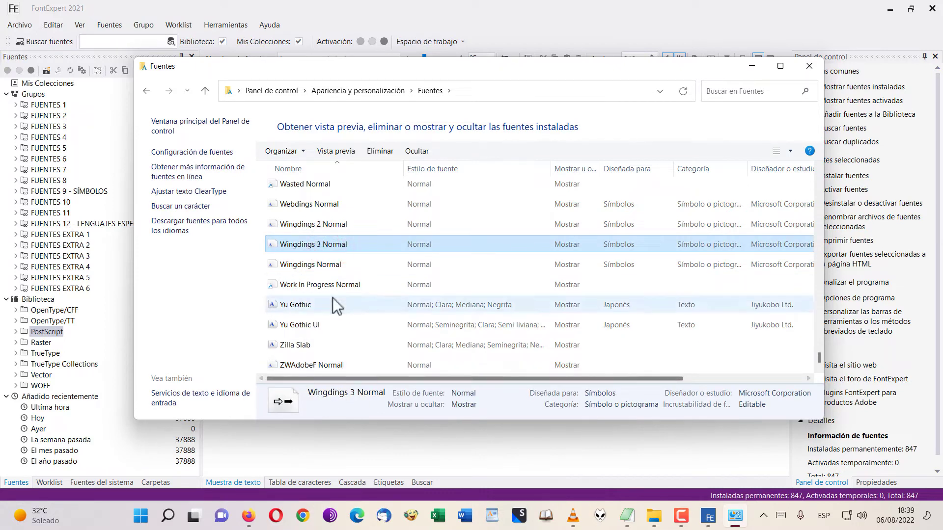
left_click(331, 189)
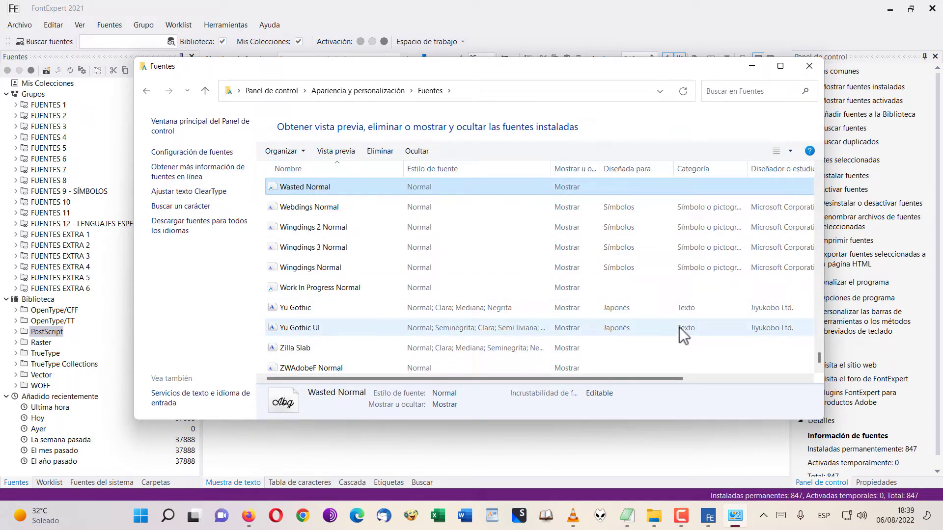
left_click(812, 67)
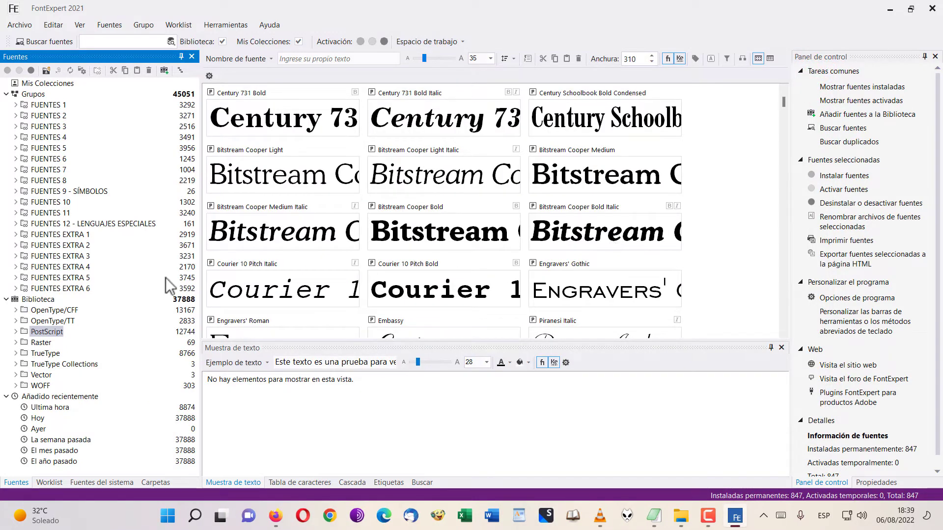
- Expand FUENTES 1 and view the fonts of 01 REM Venecianas and of Charlemagne Std (Adobe) otf within 07 REM Talladas Romanas
left_click(16, 104)
left_click(81, 117)
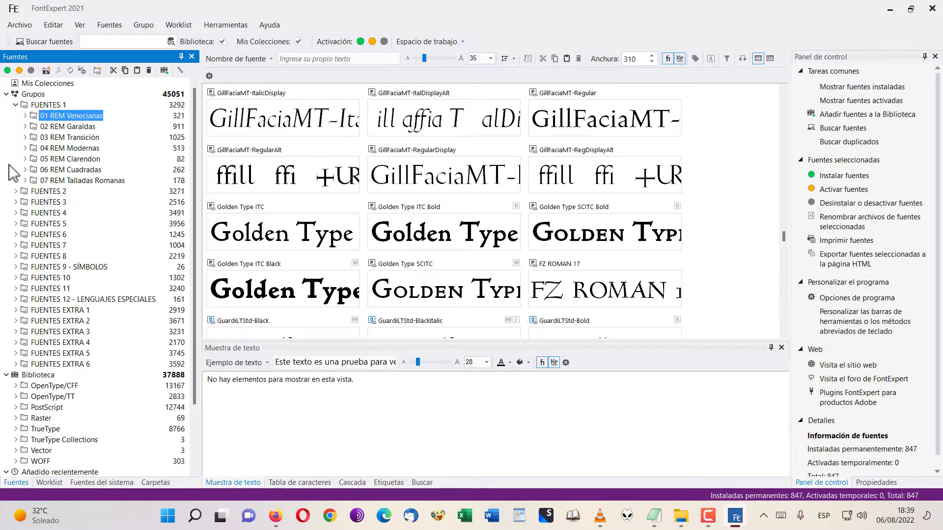
left_click(25, 182)
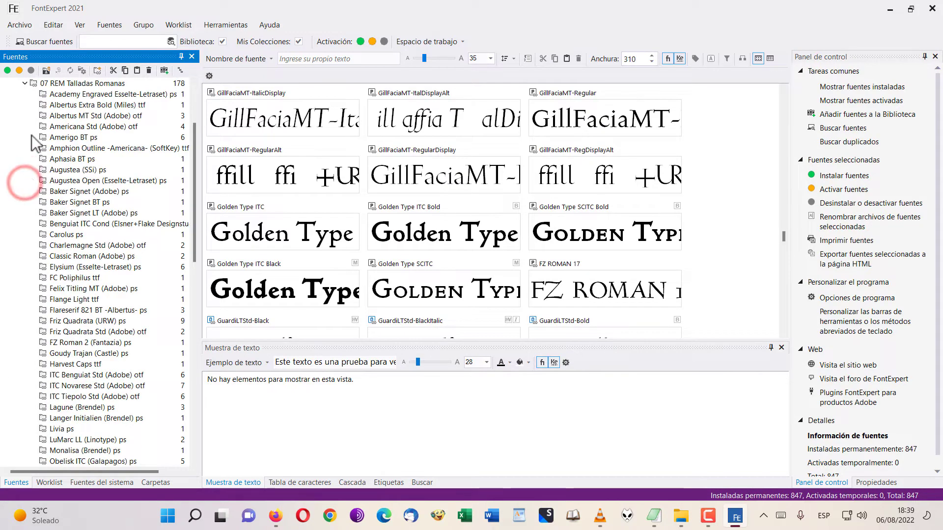
left_click(78, 245)
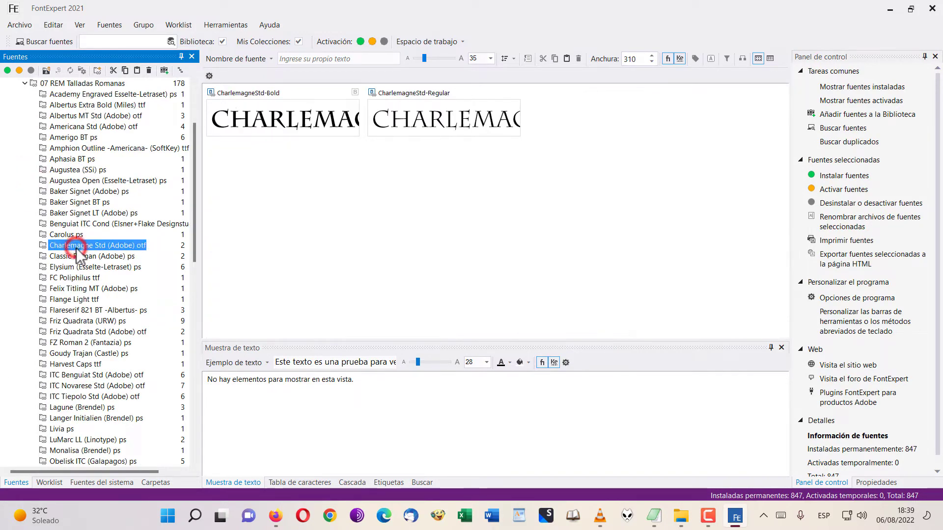
- Collapse 07 REM Talladas Romanas and FUENTES 1, and check the options available for the Grupos root
left_click(25, 84)
scroll(20, 123, "up", 3)
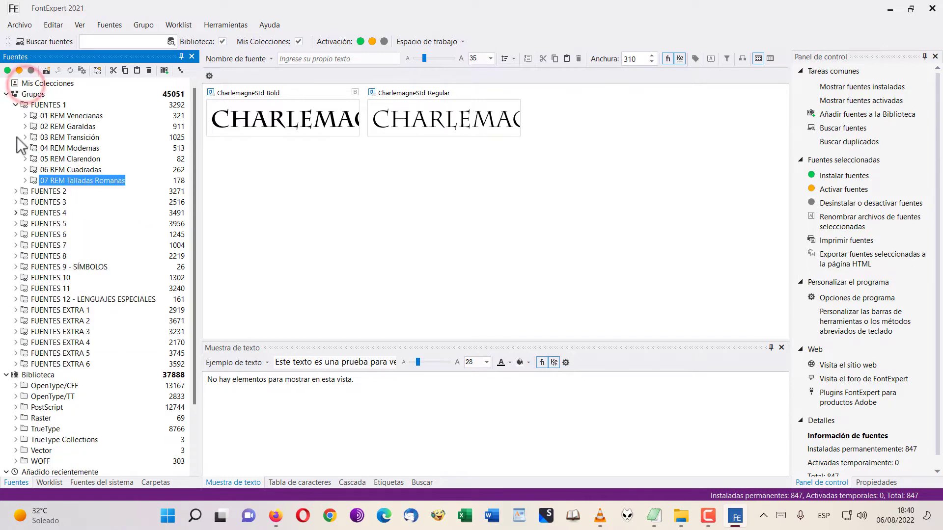
left_click(18, 105)
left_click(16, 105)
left_click(28, 95)
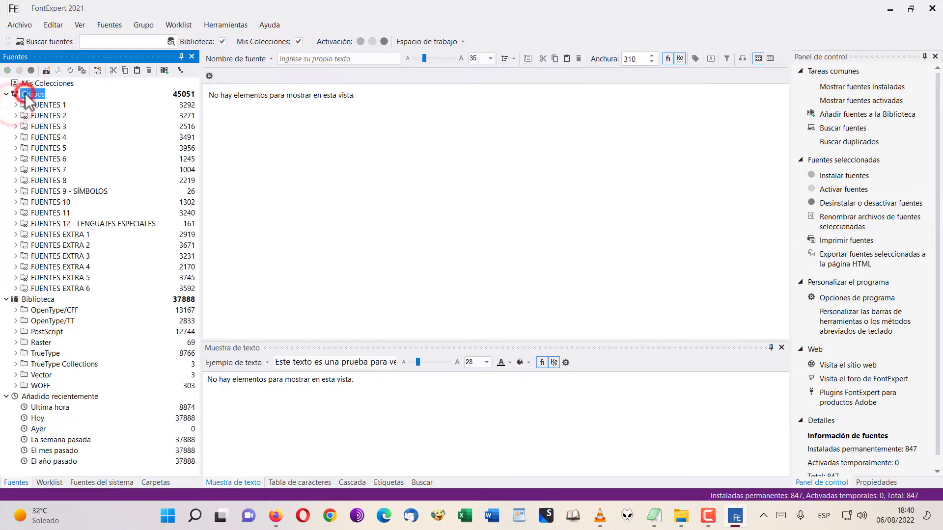
right_click(25, 93)
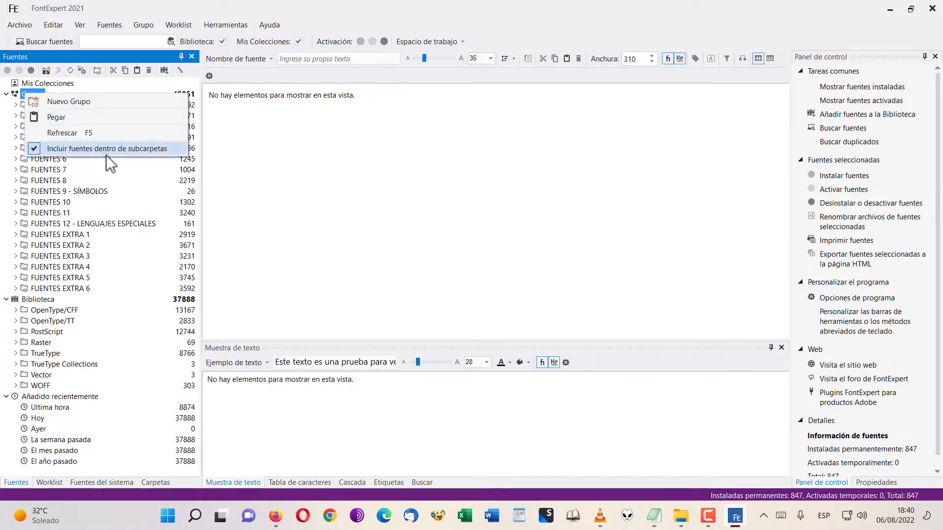
left_click(313, 149)
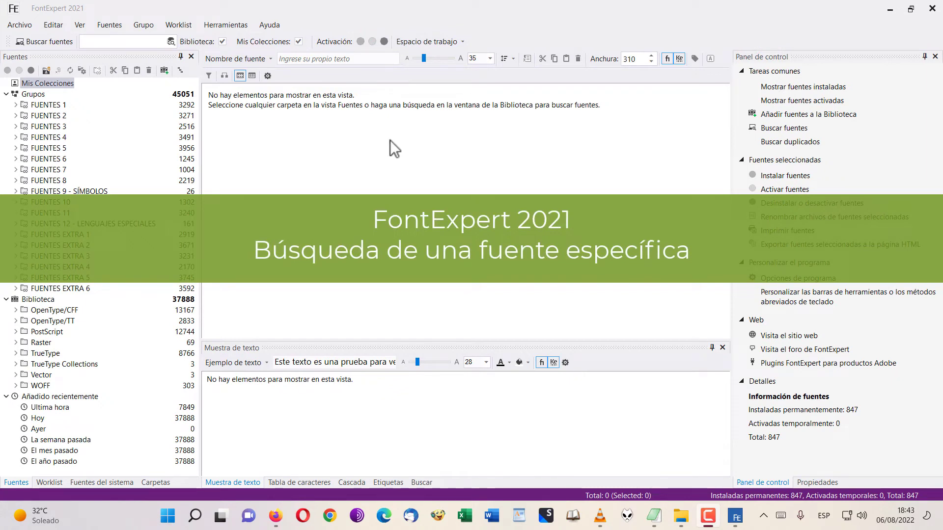
- Search the library for "HELVETICA" fonts
left_click(116, 41)
type("HE")
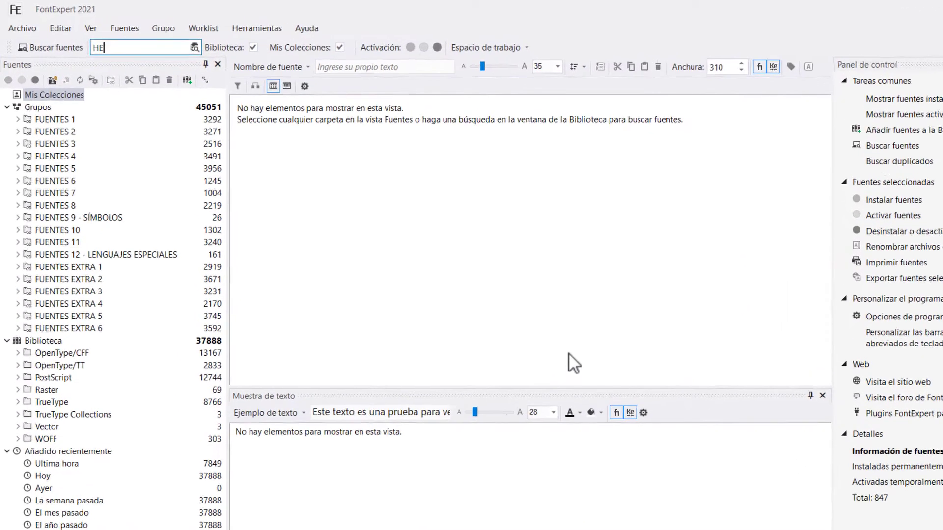
type("LBV")
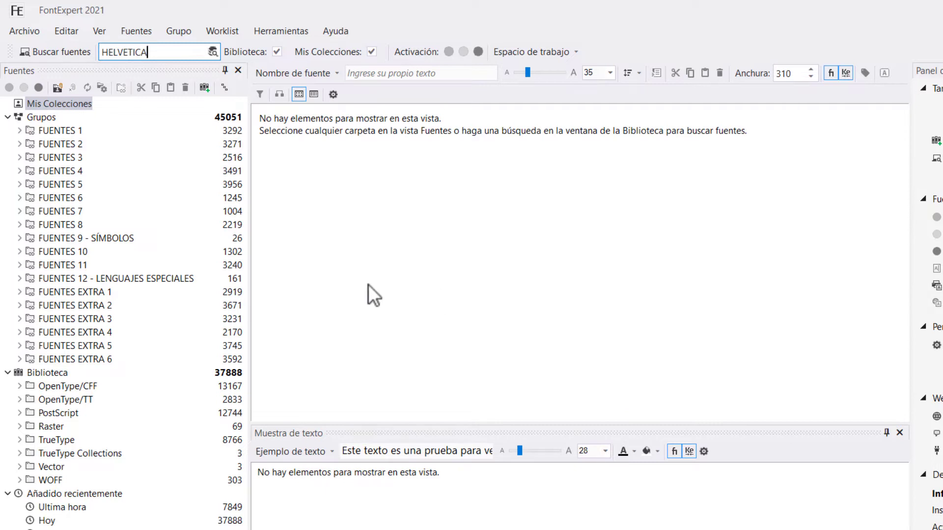
left_click(212, 52)
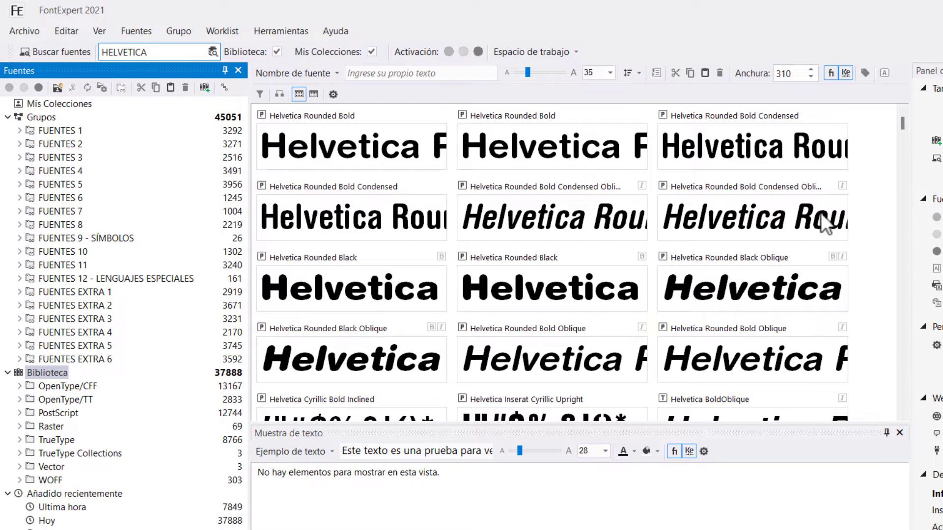
- Look through the Helvetica previews and return to the start of the results
middle_click(874, 154)
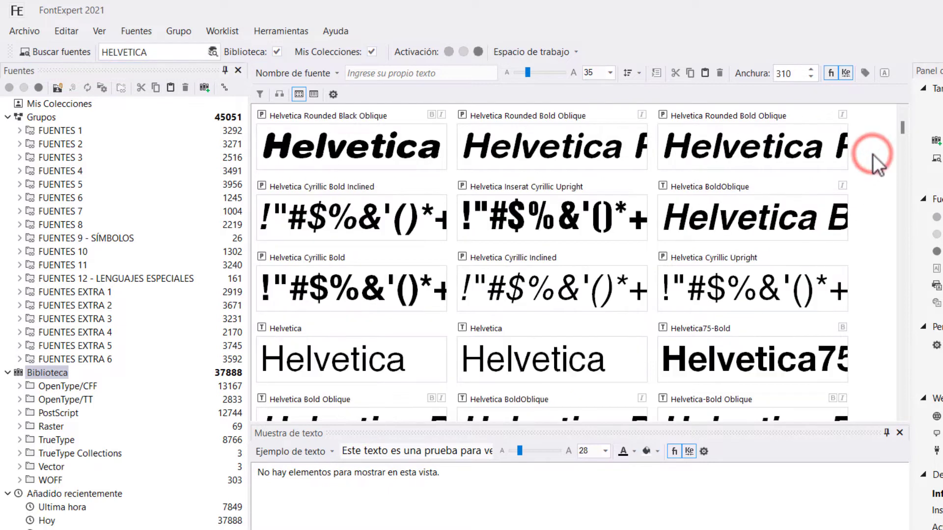
scroll(803, 202, "down", 15)
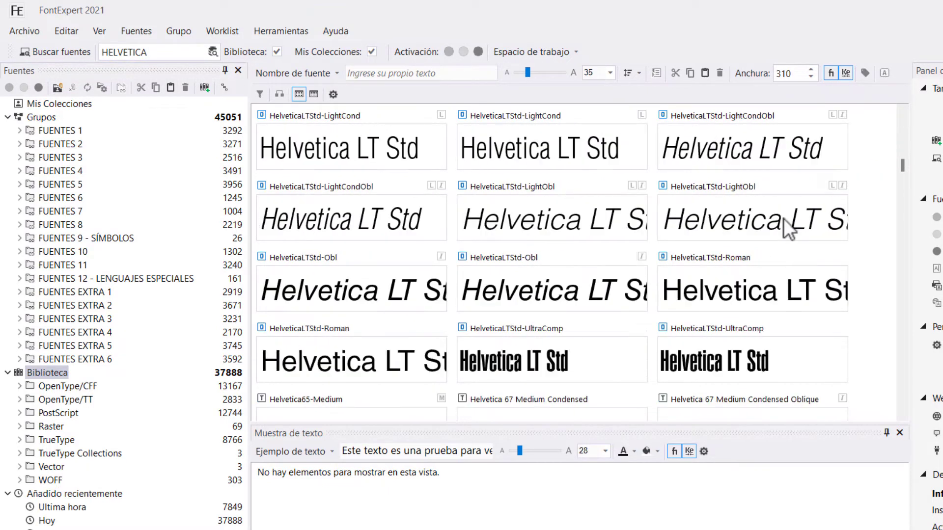
scroll(796, 226, "down", 4)
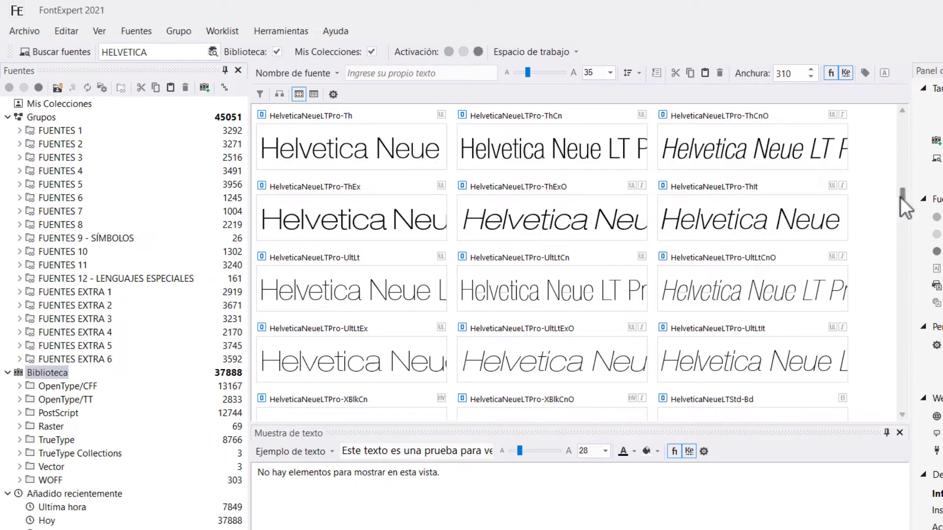
left_click_drag(903, 199, 894, 119)
- Replace the search term with "ORNAMENT" and run the font search
left_click(165, 52)
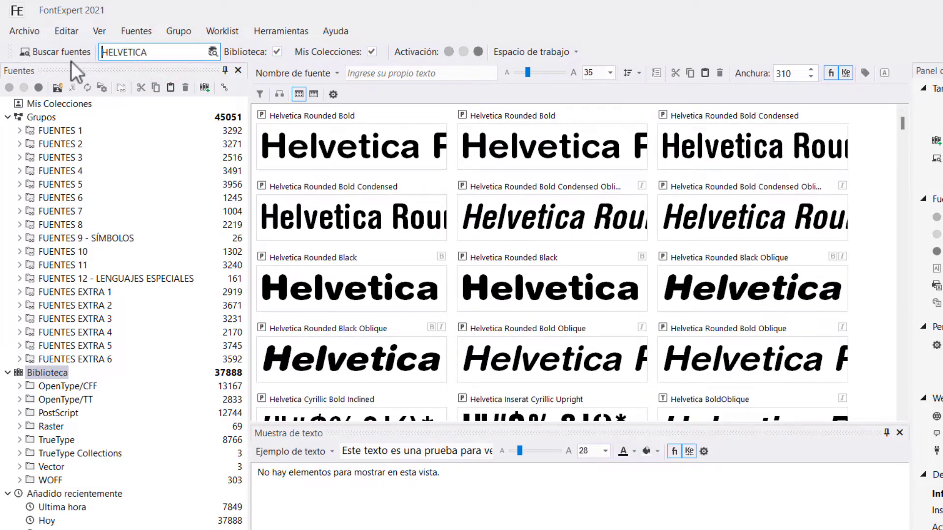
key("ctrl+a")
type("ORNAMENT")
key("Return")
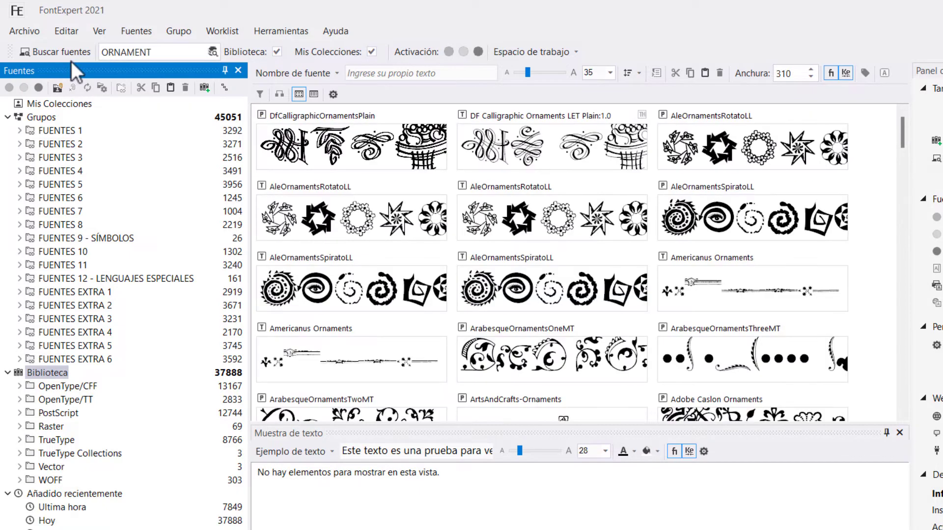
- Browse the ornament fonts and view text samples of Linotype Didot Ornaments One, JapaneseGardenOrnamentsITC and Greymantle MVB Ornaments
scroll(765, 296, "down", 10)
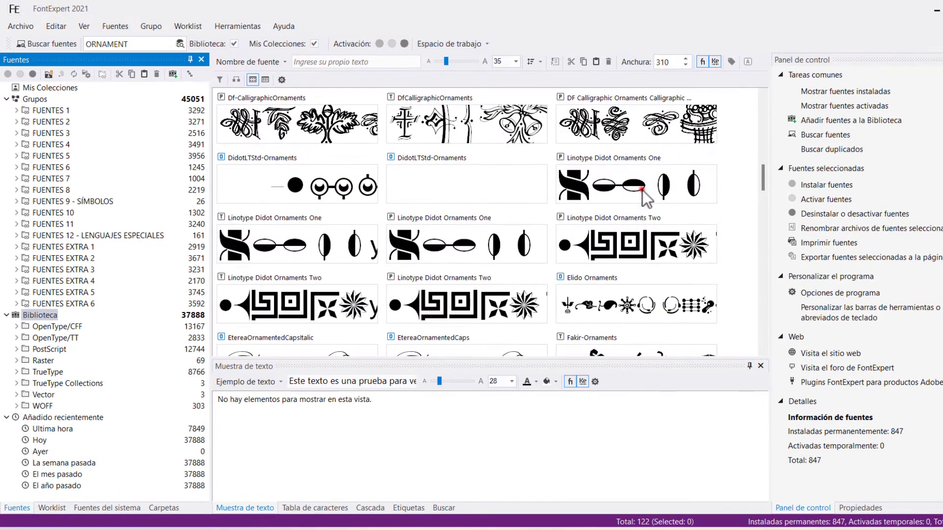
left_click(642, 190)
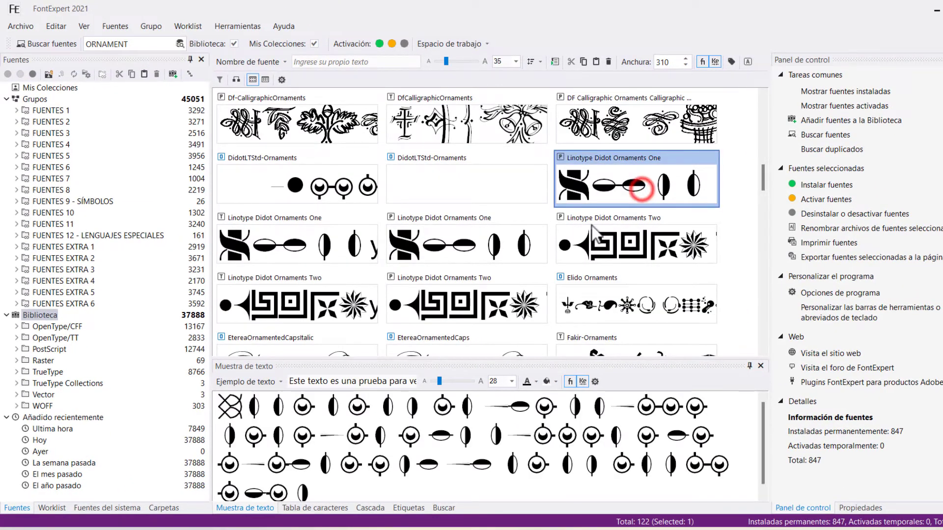
scroll(633, 191, "down", 6)
left_click(460, 238)
left_click(337, 201)
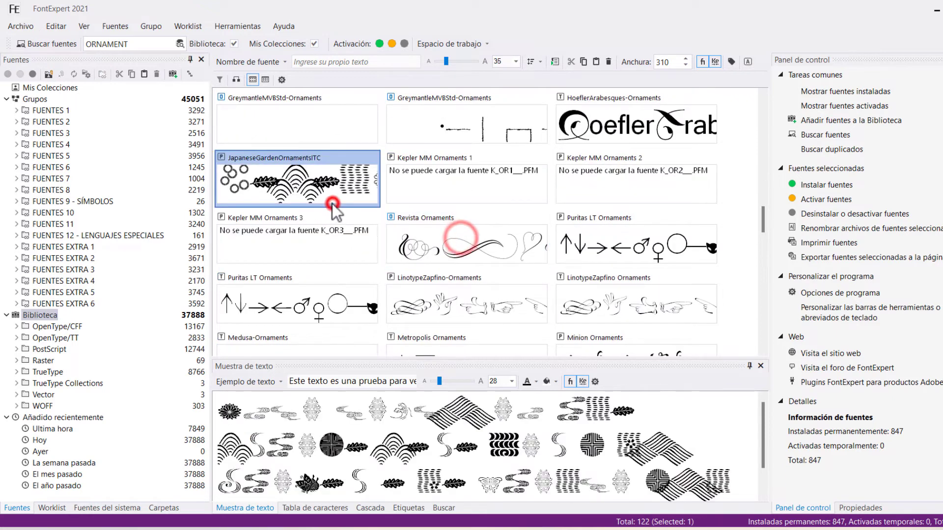
scroll(439, 224, "down", 8)
left_click(448, 163)
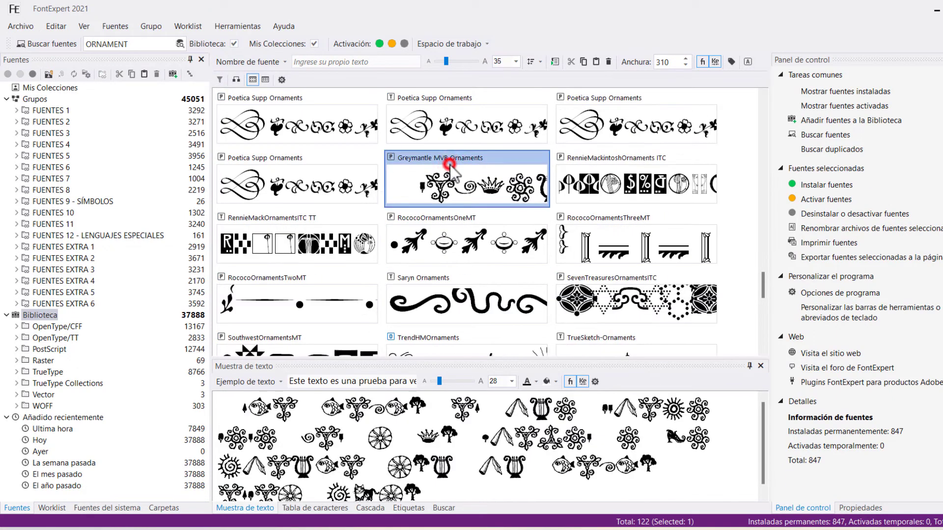
- Search the library for "EMOTICONS" fonts
left_click(143, 43)
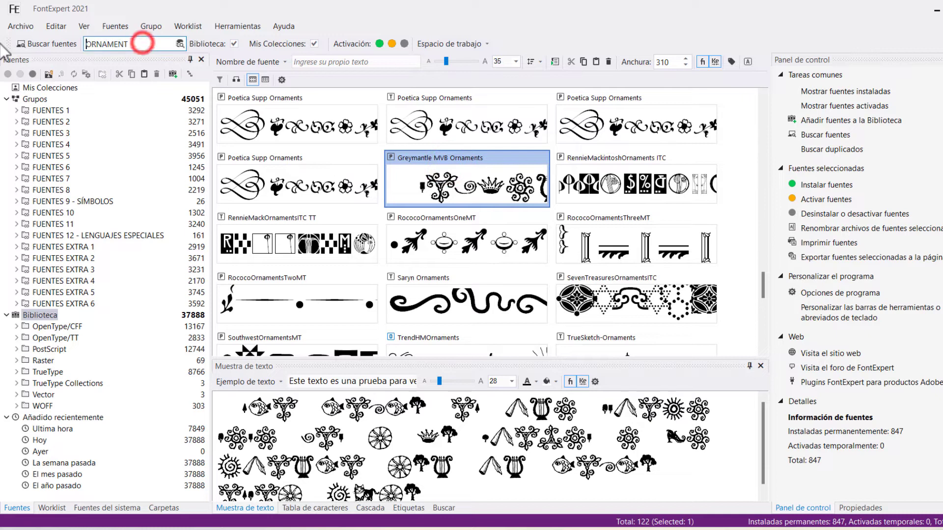
key("ctrl+a")
type("EMOTICONS")
key("Return")
- Change the search term to "ICONS" and run the font search
left_click(135, 44)
key("ctrl+a")
type("ICONS")
key("Return")
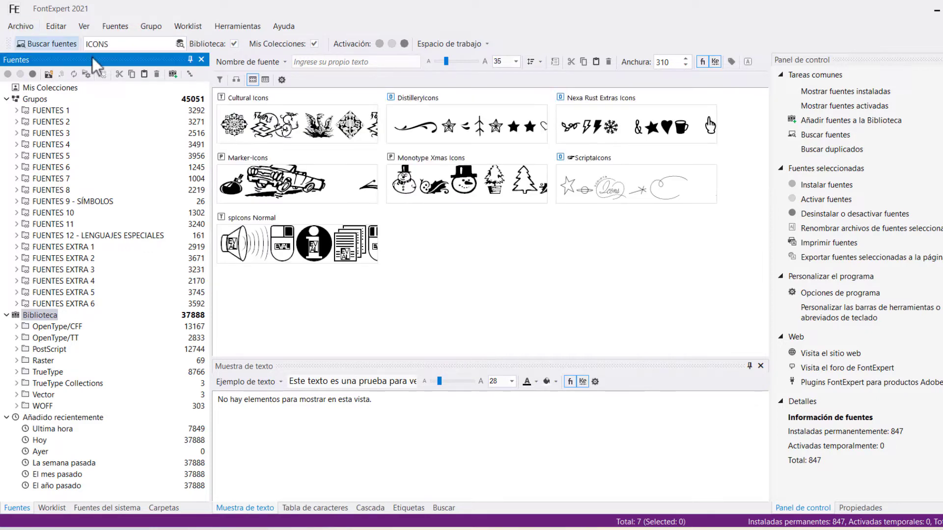
- View the text sample of each icon font found, from Marker-Icons through Cultural Icons to spIcons Normal
left_click(343, 193)
left_click(462, 184)
left_click(619, 199)
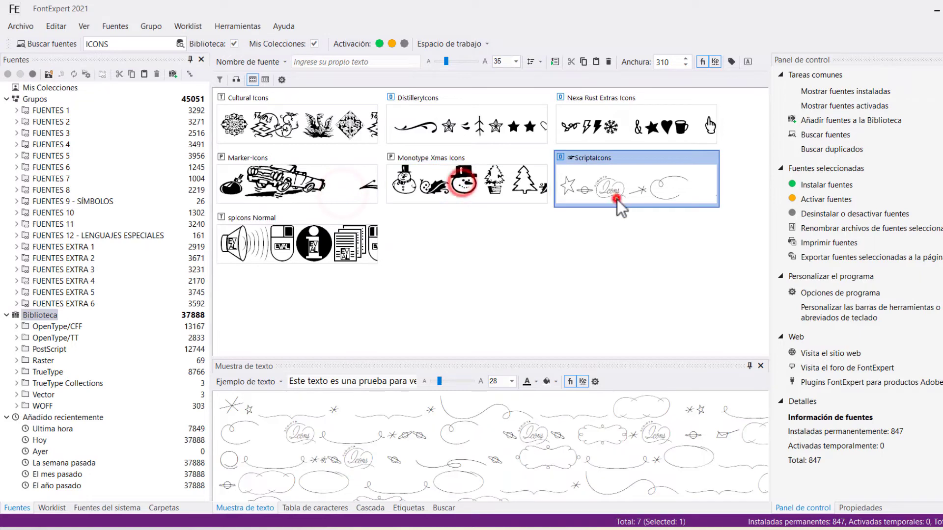
left_click(635, 125)
left_click(438, 120)
left_click(295, 125)
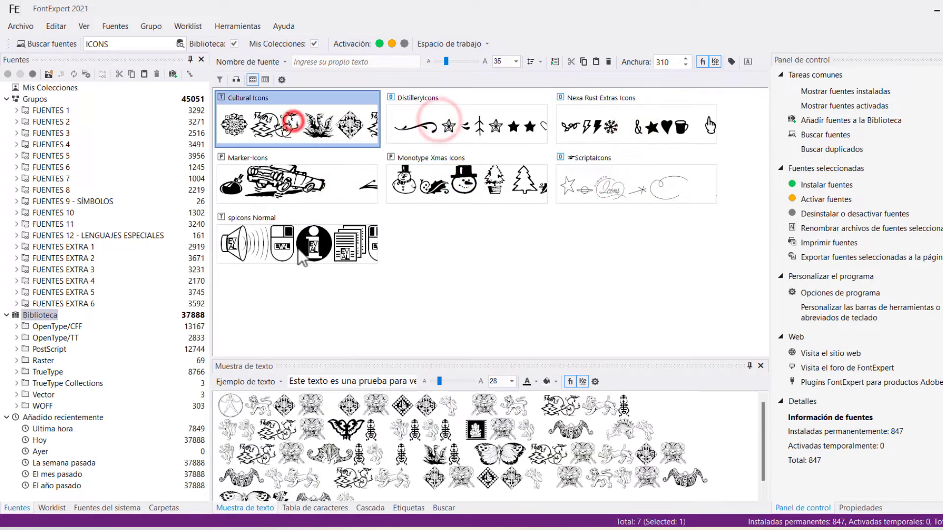
left_click(297, 246)
- Search the library for "TRADEMARKS" fonts and view the text sample of LegalTrademarksP01
left_click(117, 43)
key("ctrl+a")
type("TRADEMARKS")
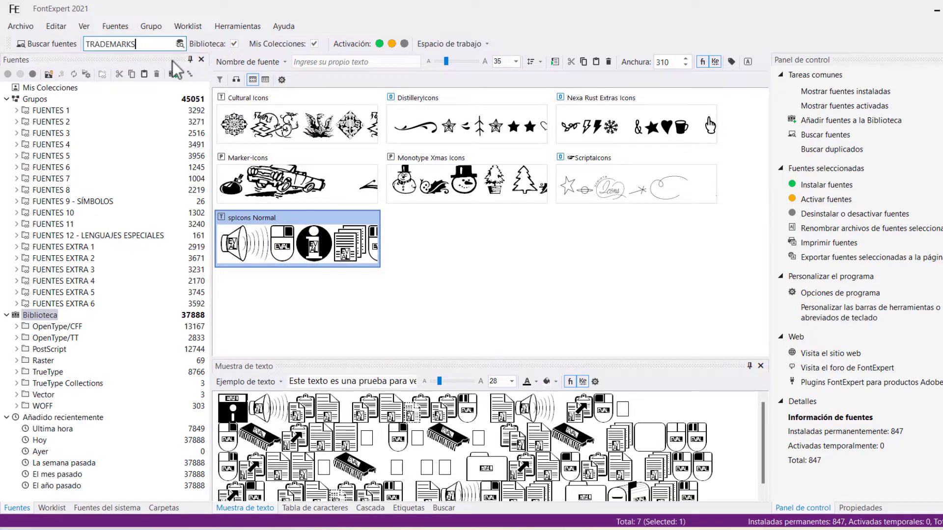
key("Return")
left_click(369, 132)
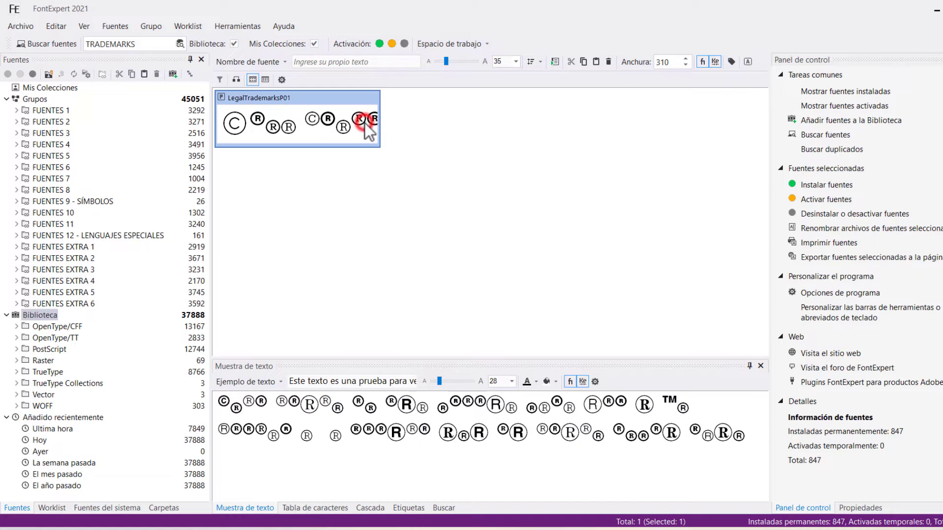
- Search the library for "SYMBOLS" fonts and browse to the end of the results
double_click(145, 43)
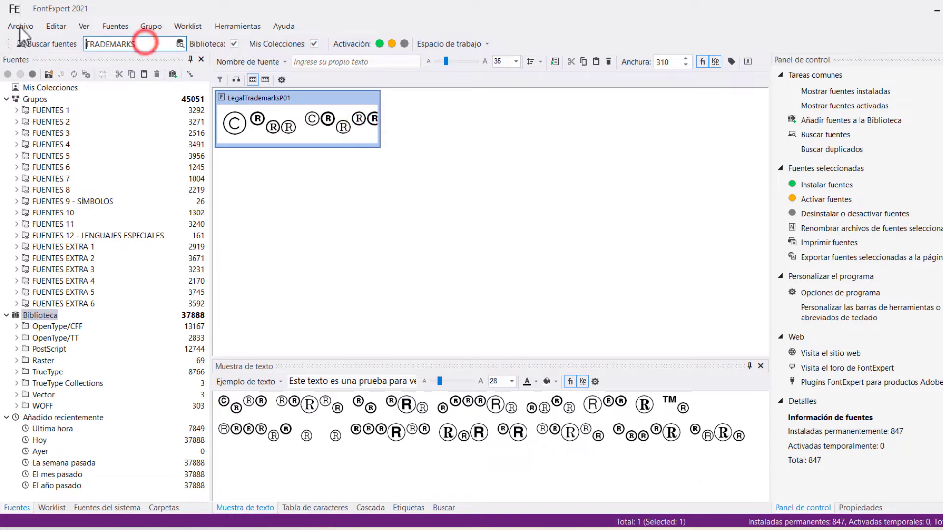
type("SYMBOLS")
key("Return")
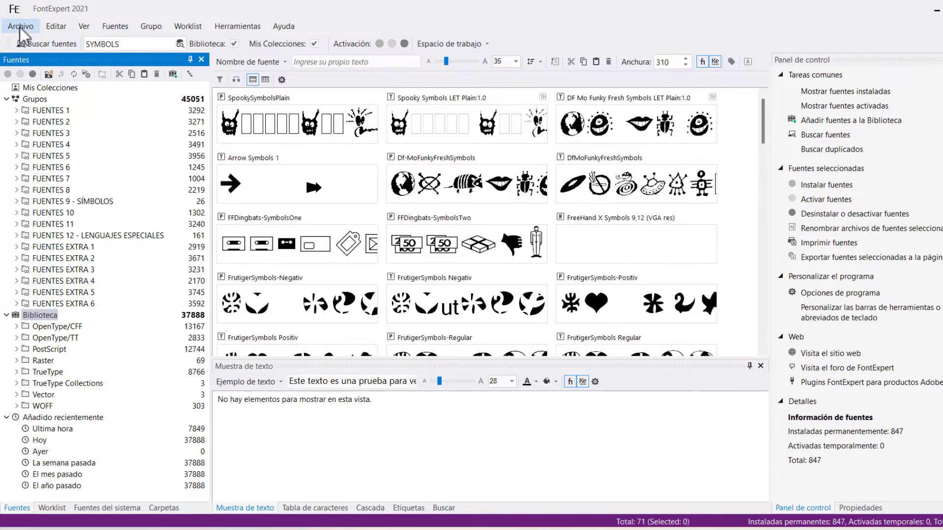
scroll(477, 256, "down", 10)
scroll(476, 255, "down", 10)
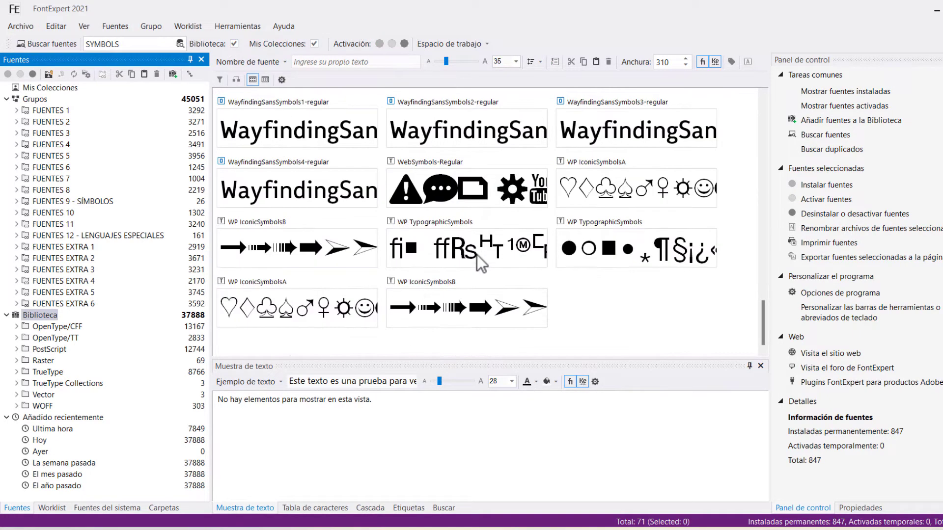
- View the text samples of WebSymbols-Regular, WP IconicSymbolsA and WayfindingSansSymbols3-regular
left_click(442, 193)
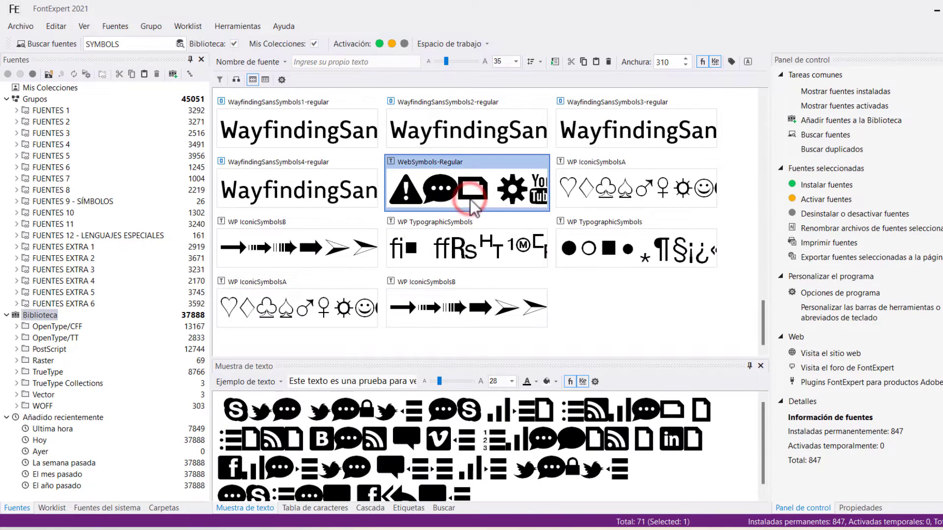
left_click(603, 184)
left_click(615, 147)
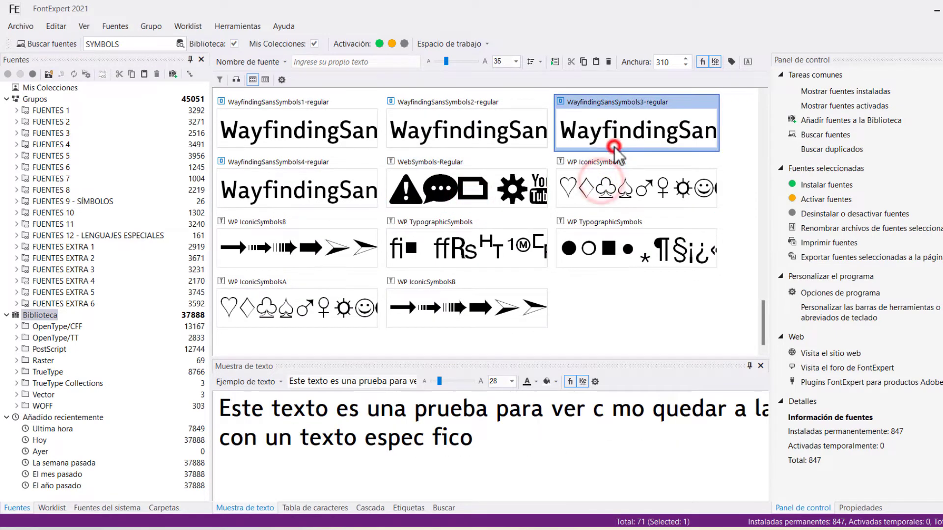
- Change the search term to "BRANDS" and run the font search
double_click(130, 43)
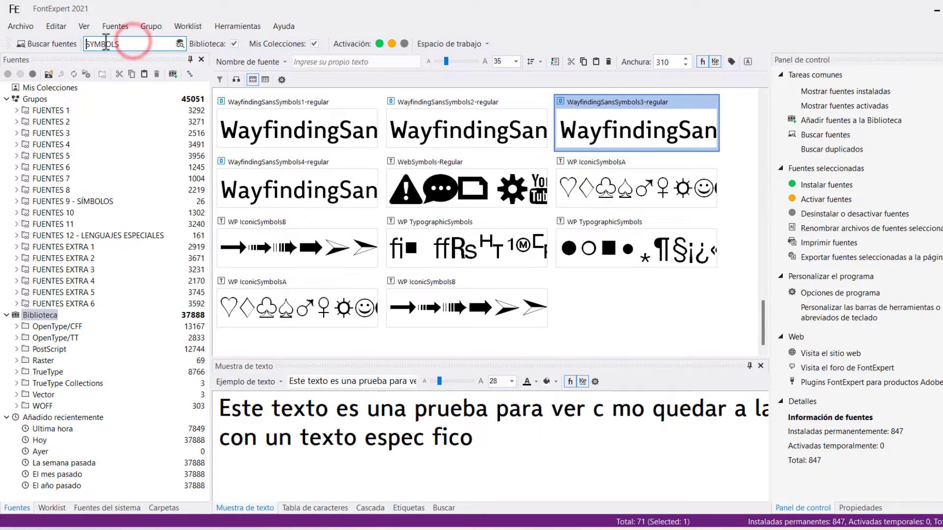
type("BRANDS")
key("Return")
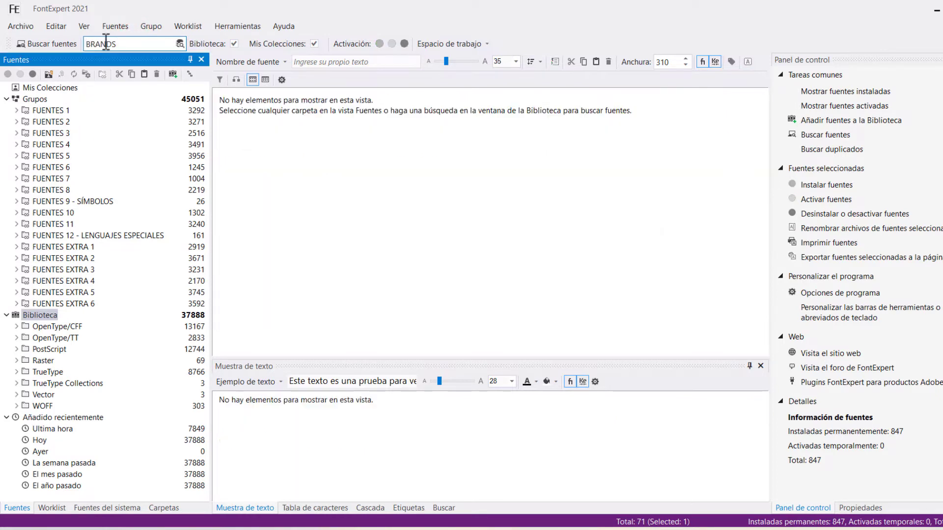
- Search the library for "CENTURY" fonts and browse the results
double_click(131, 47)
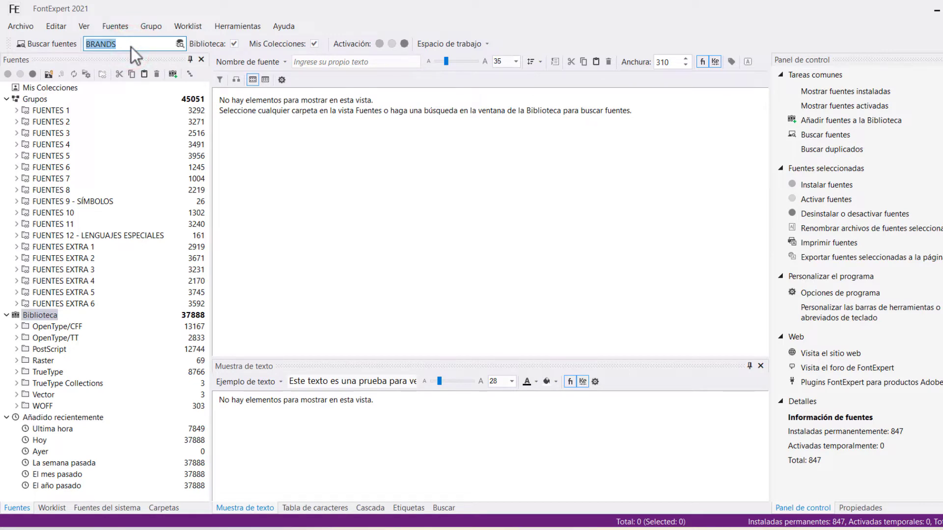
type("CENTR")
type("RY")
key("Return")
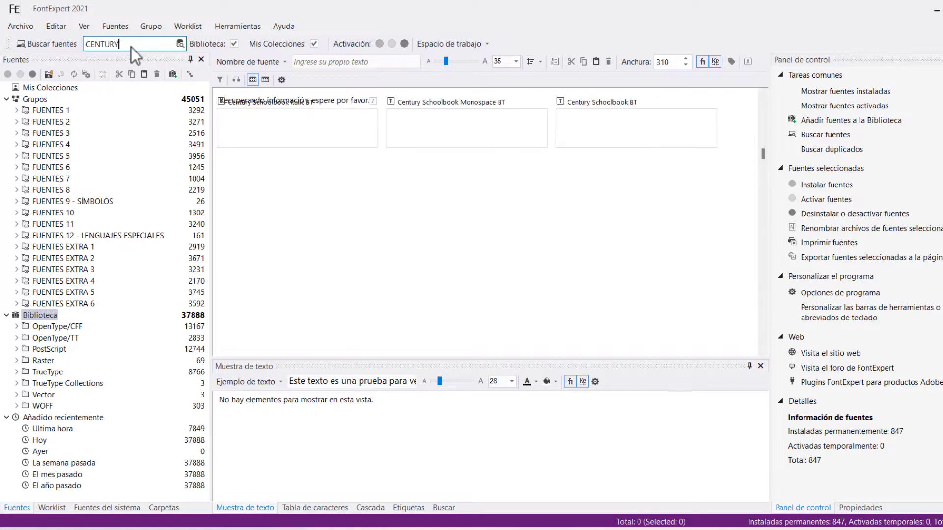
scroll(413, 217, "down", 15)
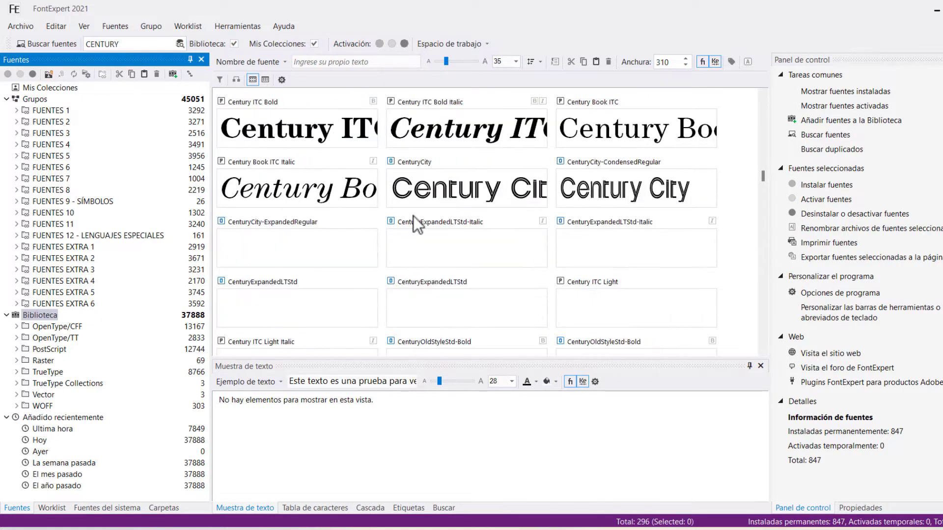
scroll(400, 216, "down", 5)
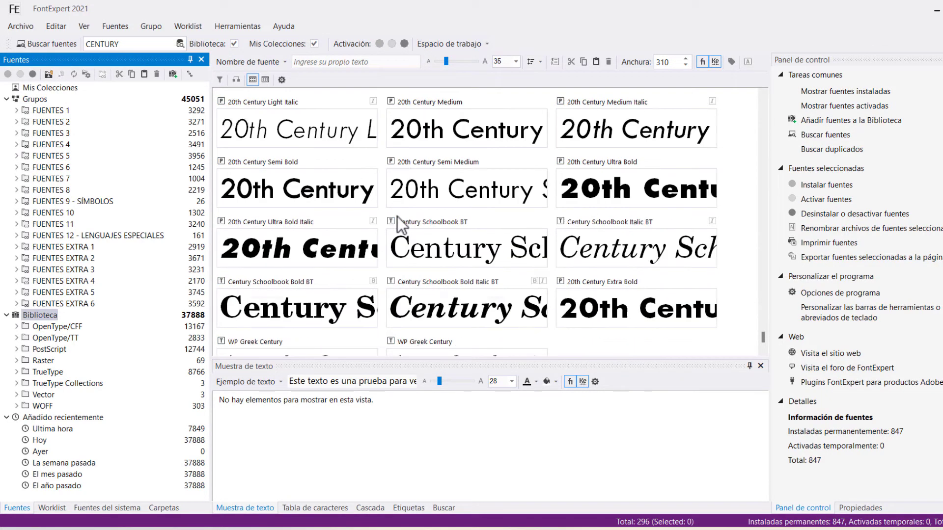
- Search the library for "BOOK" fonts and browse the results as far as the Corporative family
double_click(132, 47)
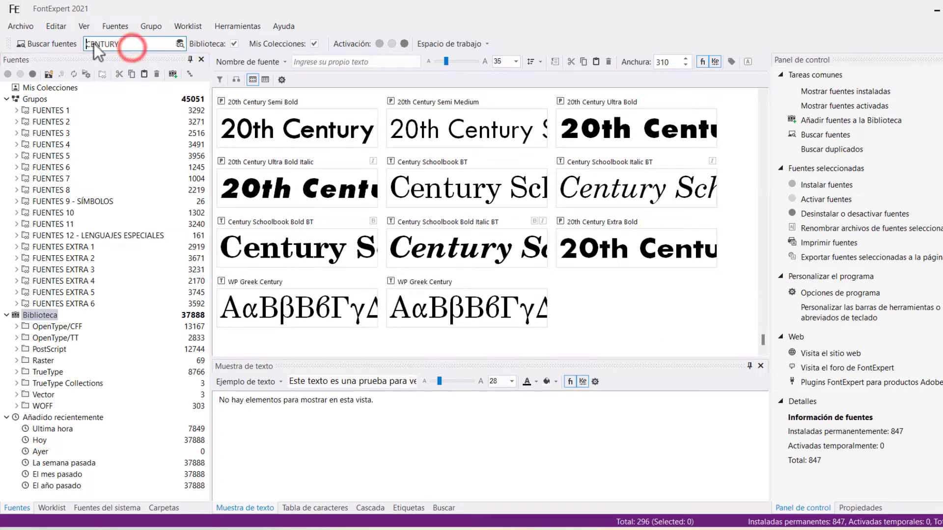
type("BOOK")
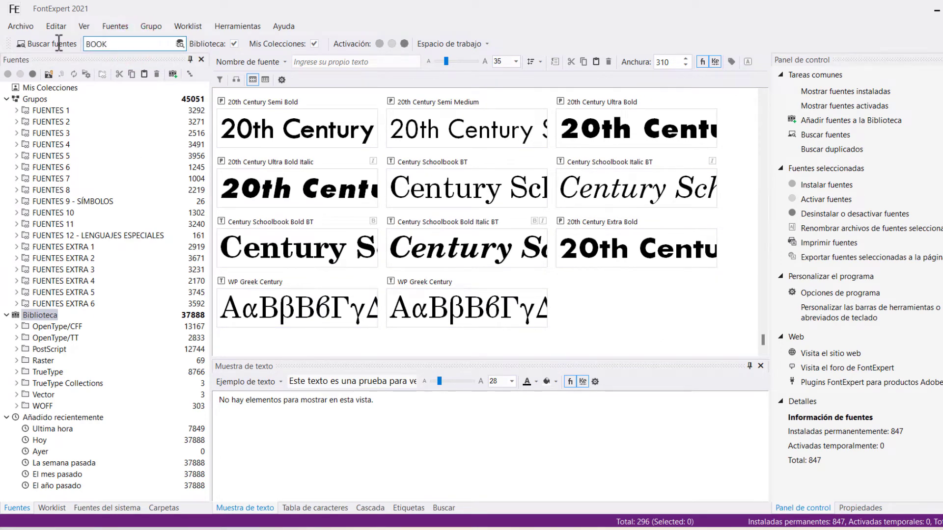
left_click(58, 44)
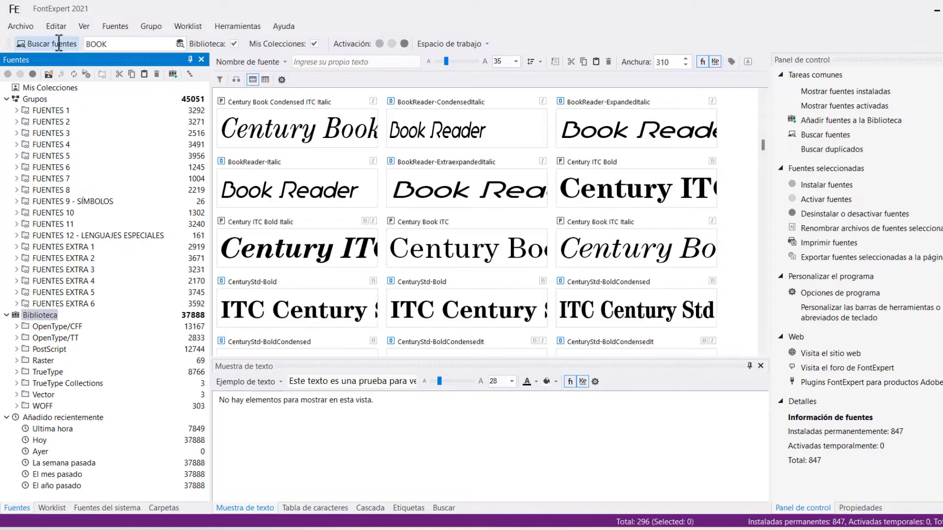
scroll(575, 221, "down", 5)
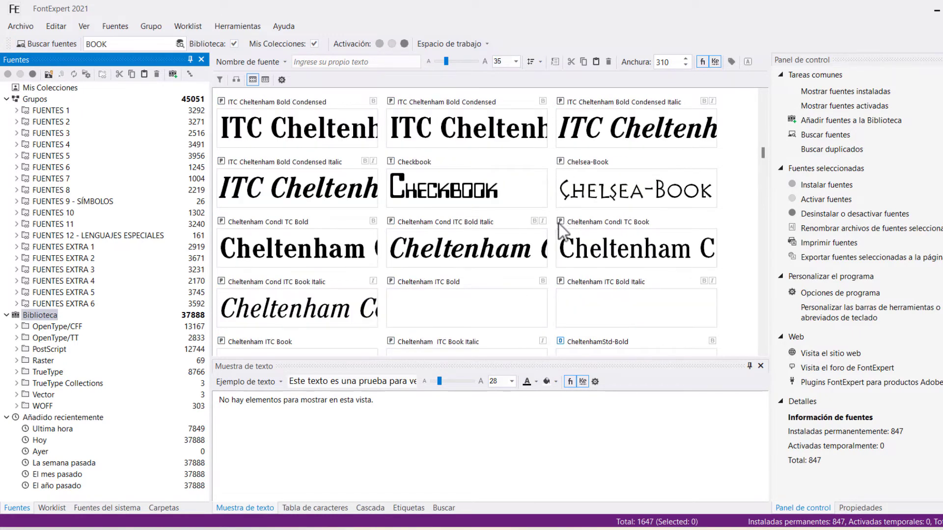
scroll(558, 227, "down", 8)
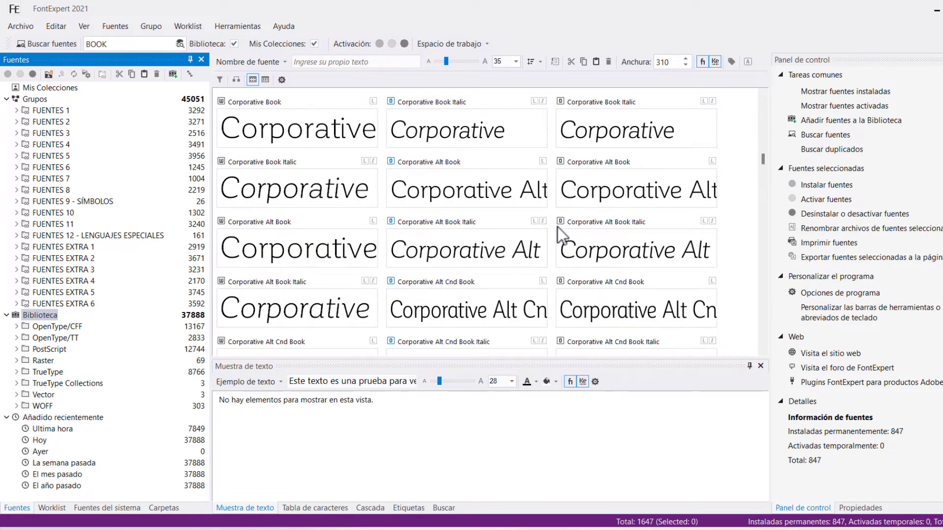
- View the text samples of Corporative Book Italic, Corporative Alt Book Italic, Corporative Cnd Book Italic and Flama-BookItalic
left_click(508, 135)
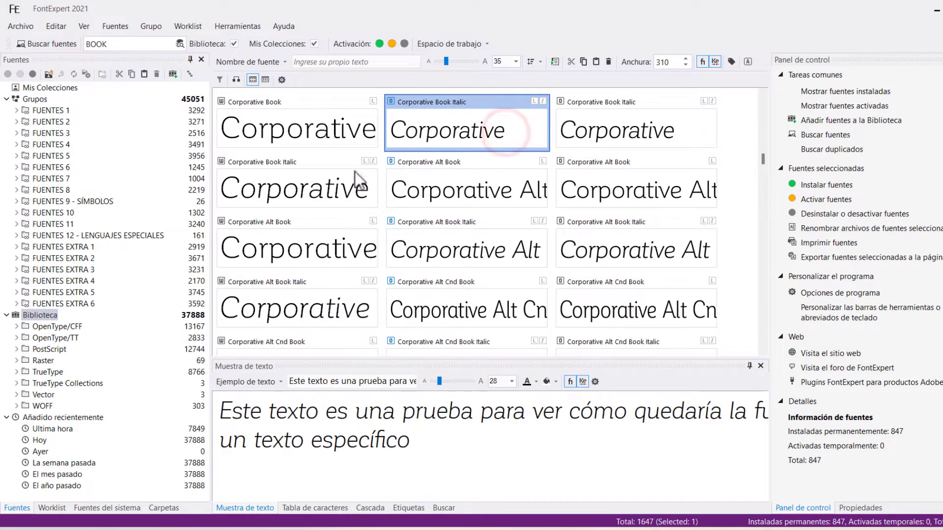
left_click(476, 260)
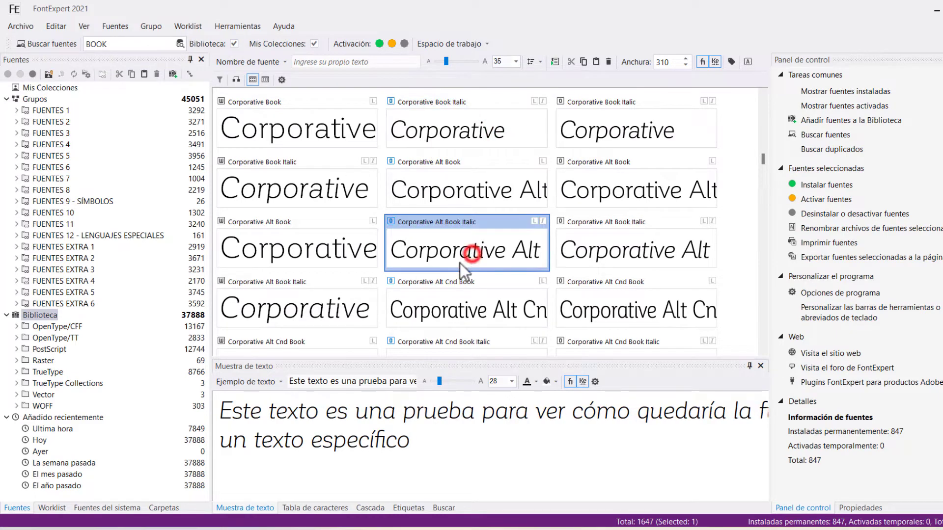
scroll(373, 292, "down", 2)
left_click(446, 271)
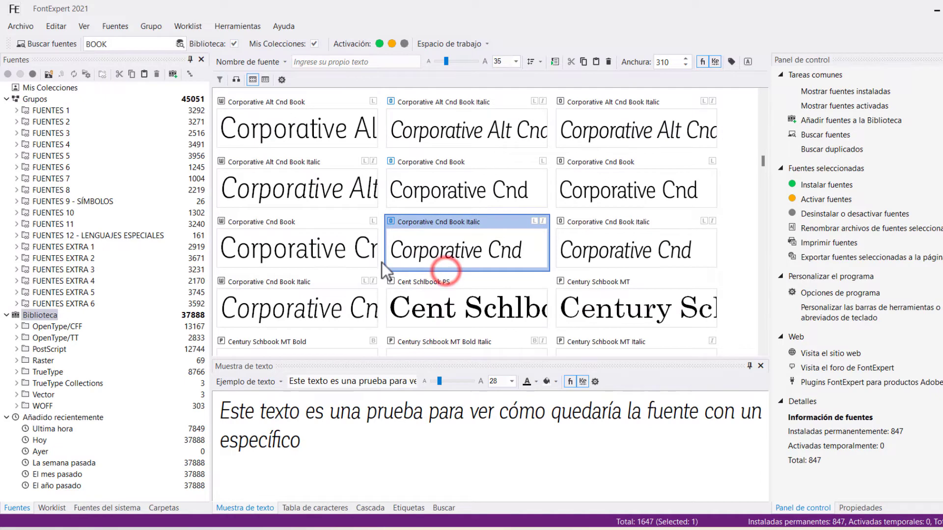
scroll(448, 256, "down", 10)
left_click(590, 189)
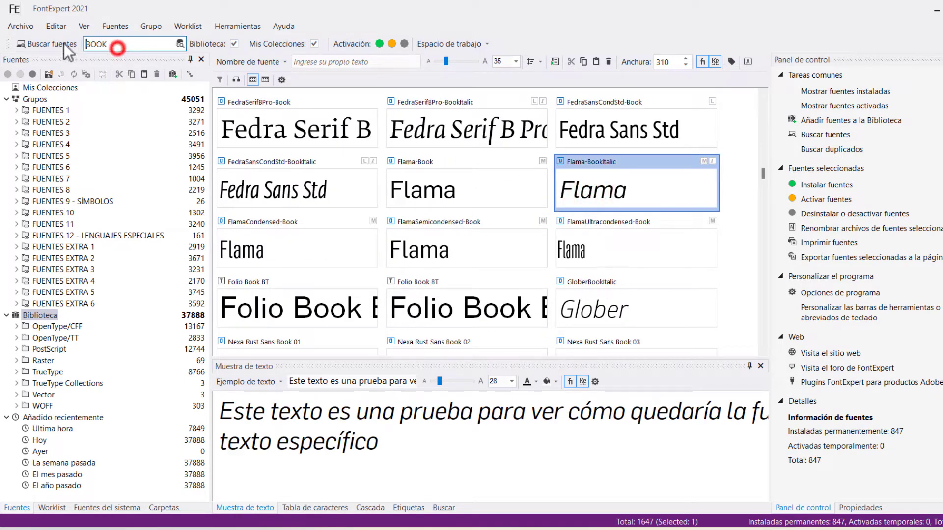
- Replace the search term with "DECORATIVE" and run the font search
double_click(131, 43)
type("DECORATIVE")
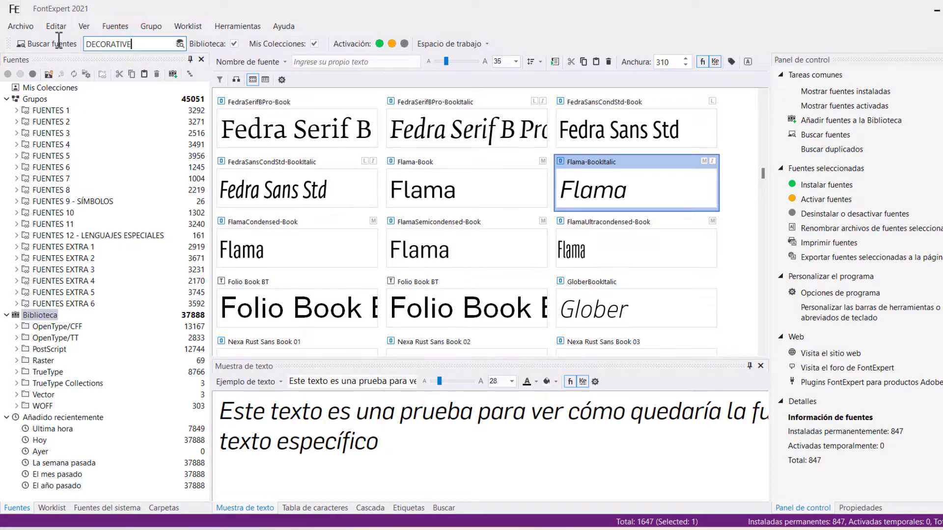
left_click(59, 42)
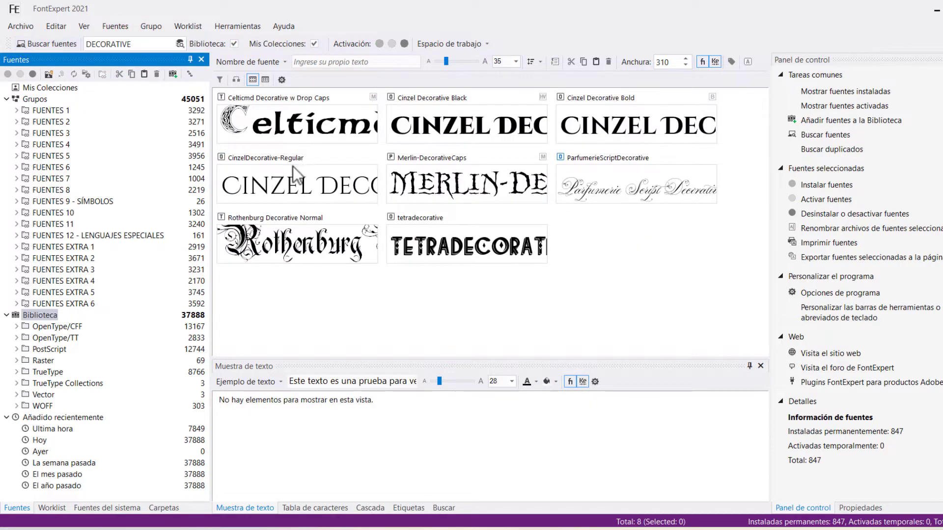
- View the text samples of Celticmd Decorative w Drop Caps, Rothenburg Decorative Normal and tetradecorative
left_click(291, 133)
left_click(375, 246)
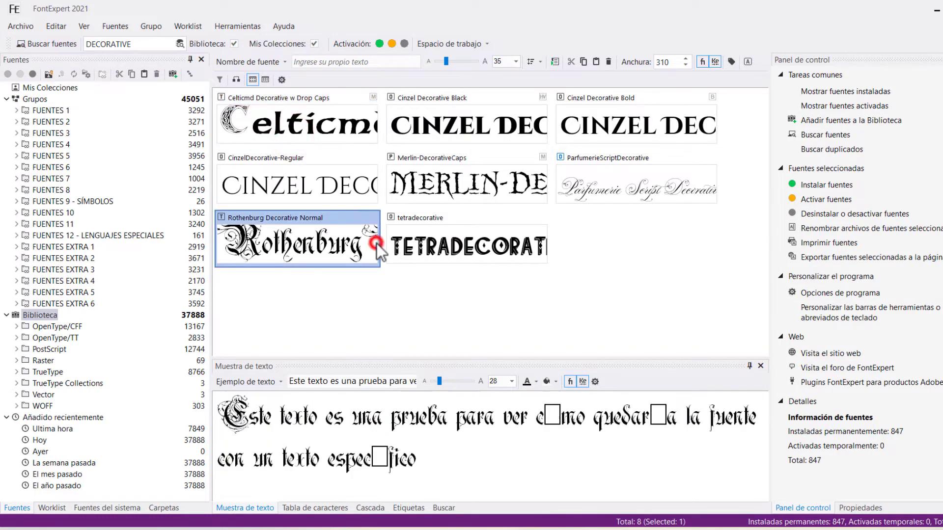
left_click(486, 248)
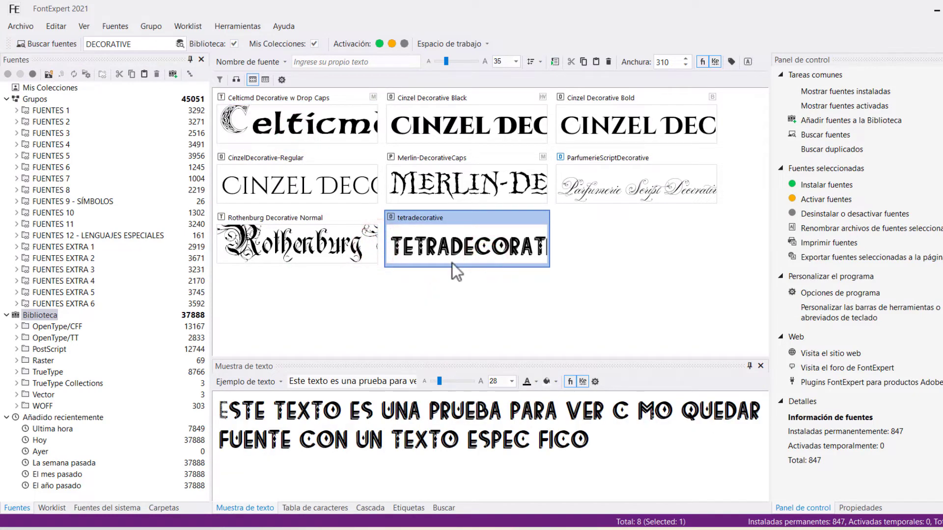
- Show the fonts in the FUENTES 1 group and examine the group's install and activation options without applying any
left_click(33, 99)
left_click(46, 111)
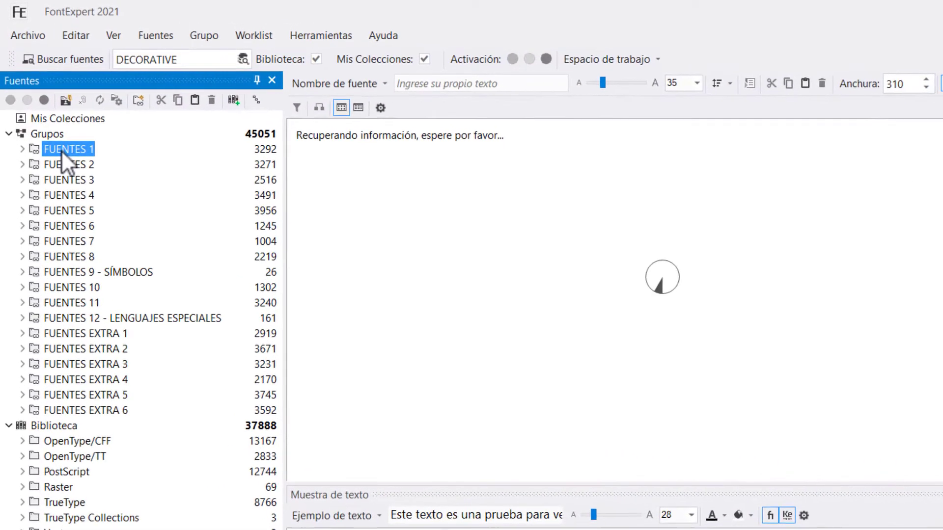
right_click(61, 150)
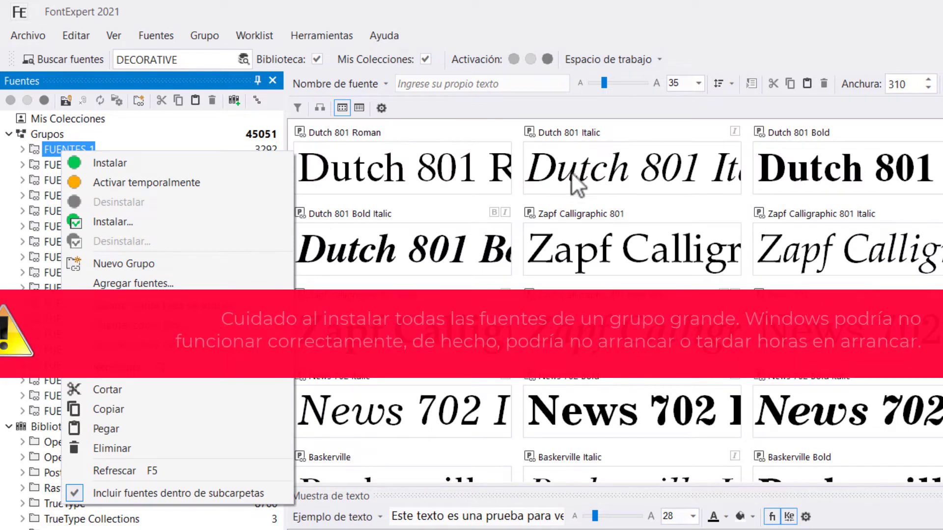
left_click(438, 14)
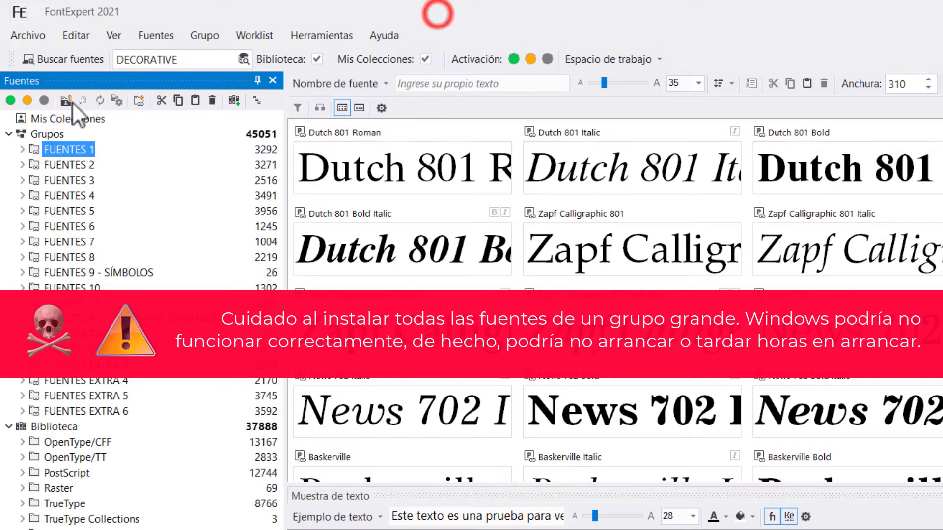
right_click(43, 146)
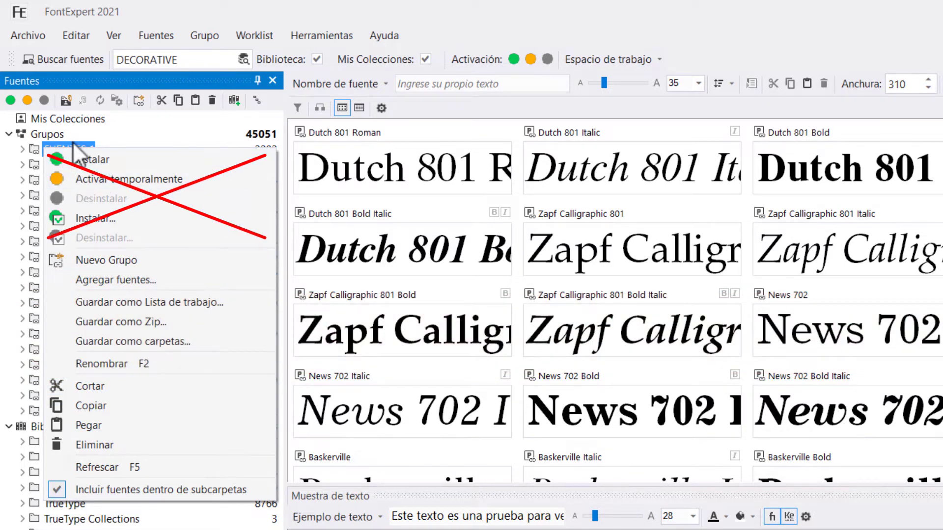
left_click(569, 14)
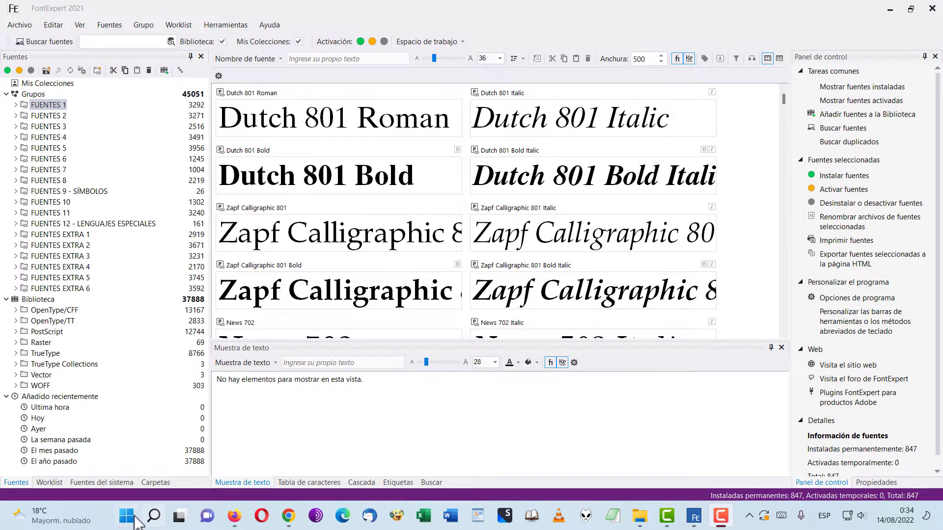
- Look at the Windows power options for shutting down and restarting, and dismiss them without choosing one
left_click(127, 522)
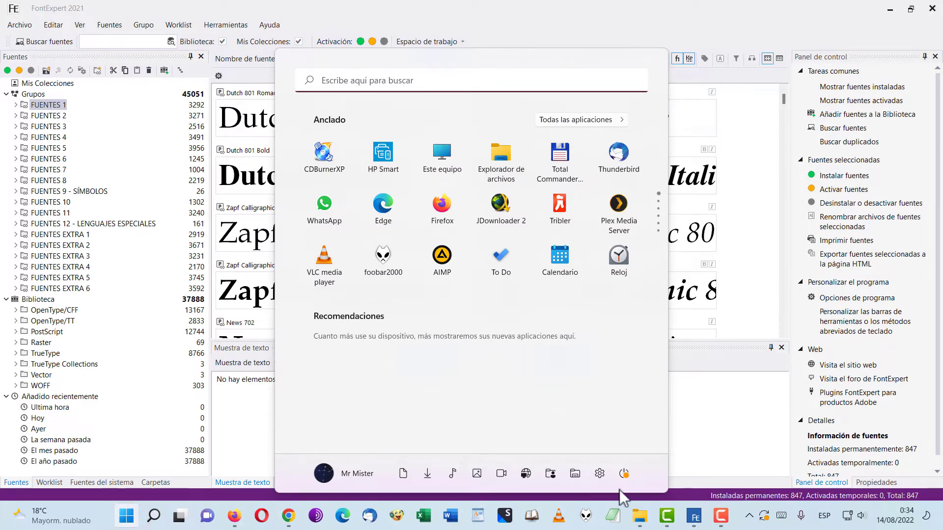
left_click(629, 474)
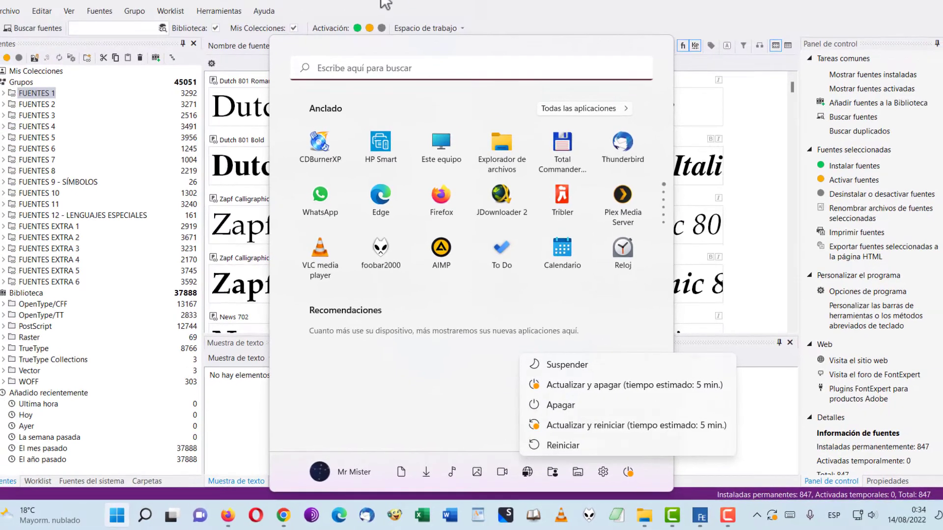
key("Escape")
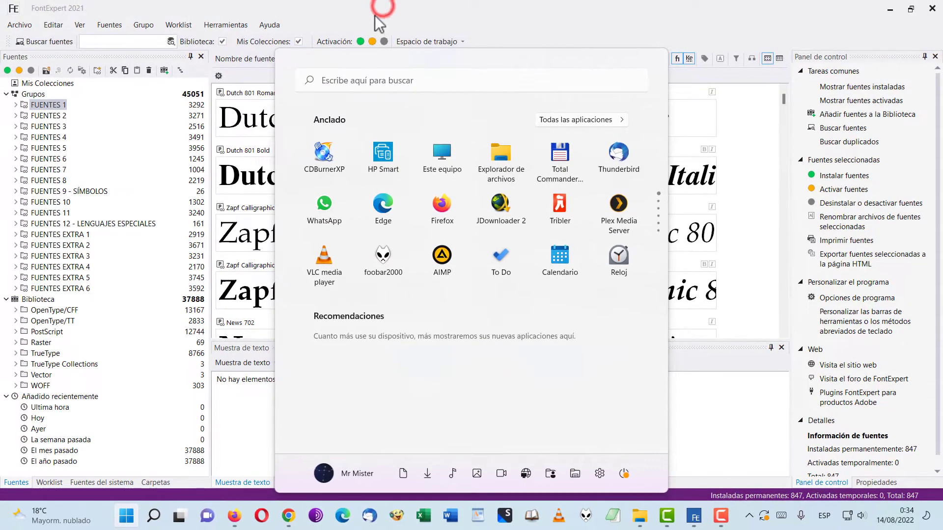
key("Escape")
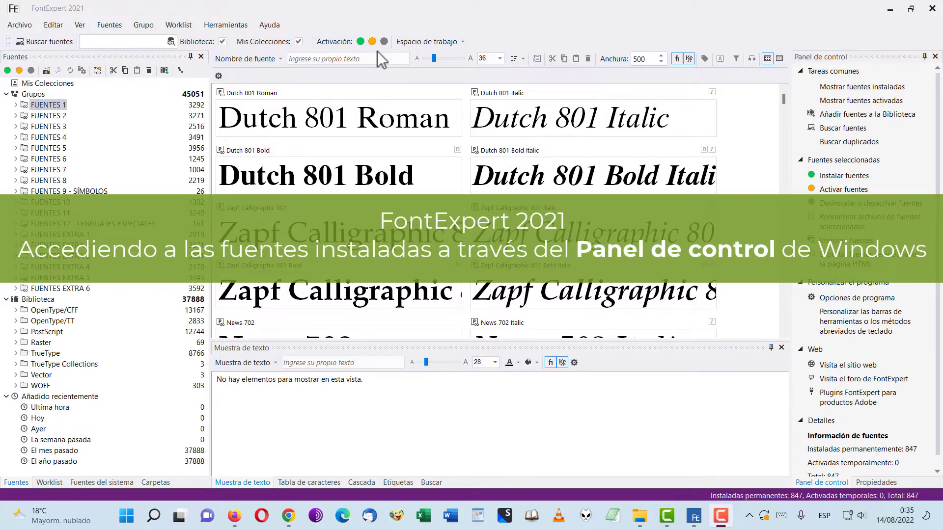
- Open the Windows Control Panel and show the installed fonts in the Fuentes section of Apariencia y personalización
left_click(131, 519)
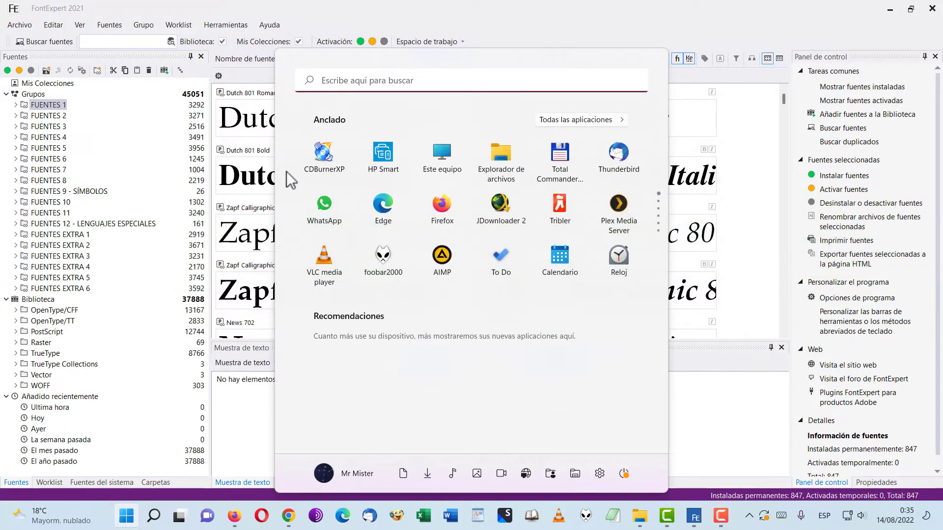
scroll(572, 185, "down", 4)
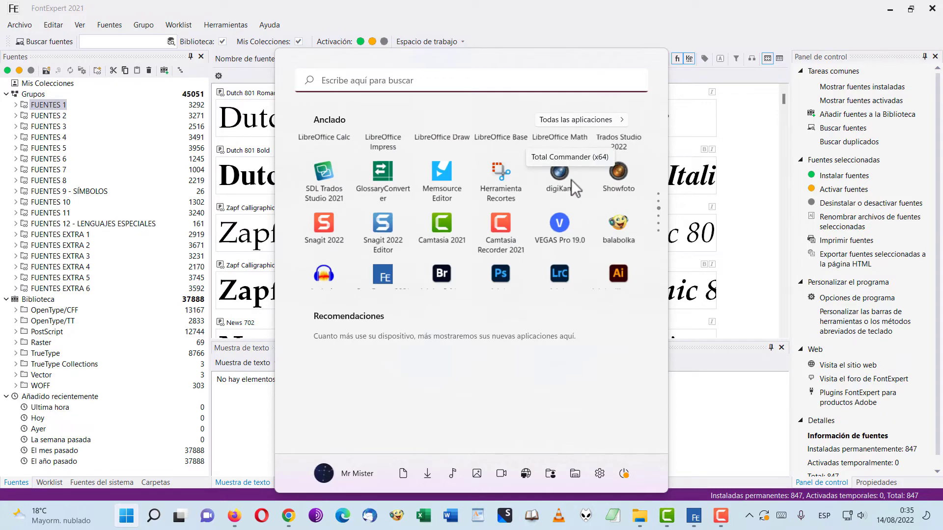
scroll(571, 180, "down", 2)
scroll(571, 181, "up", 2)
left_click(562, 203)
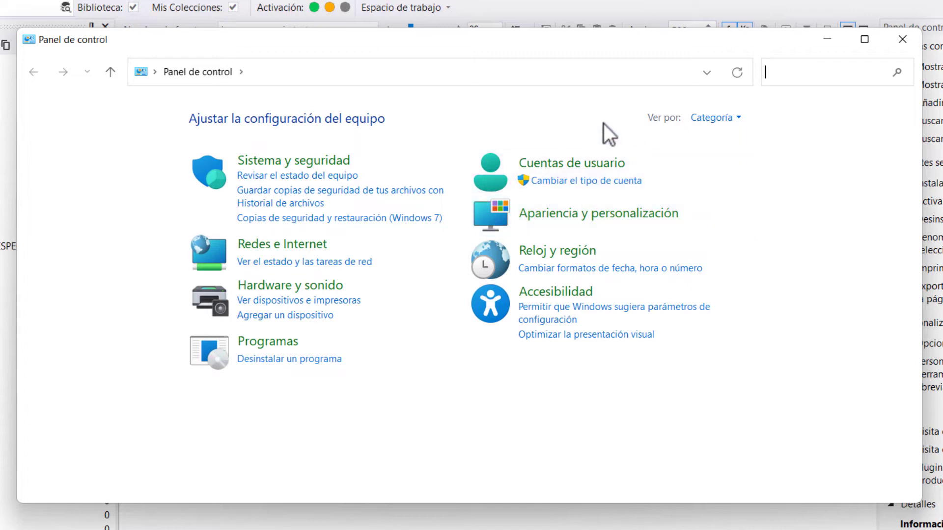
left_click(580, 218)
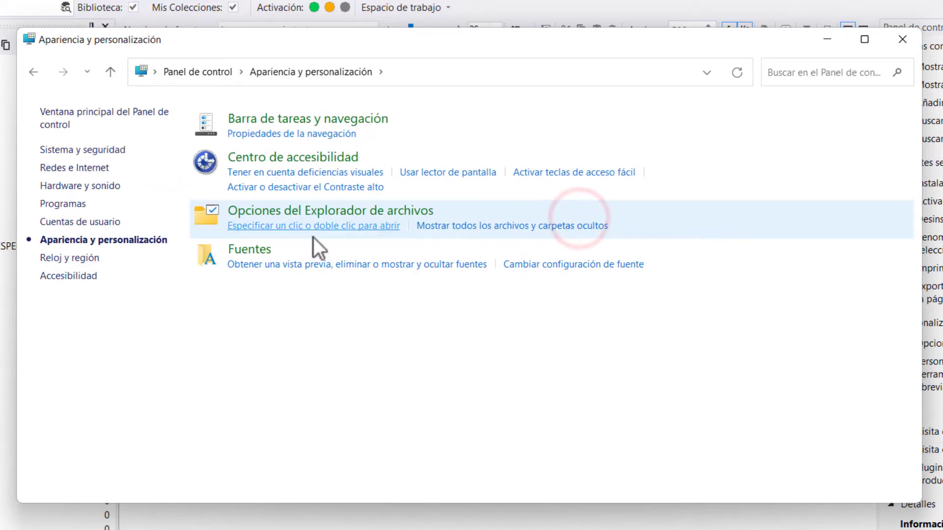
left_click(250, 252)
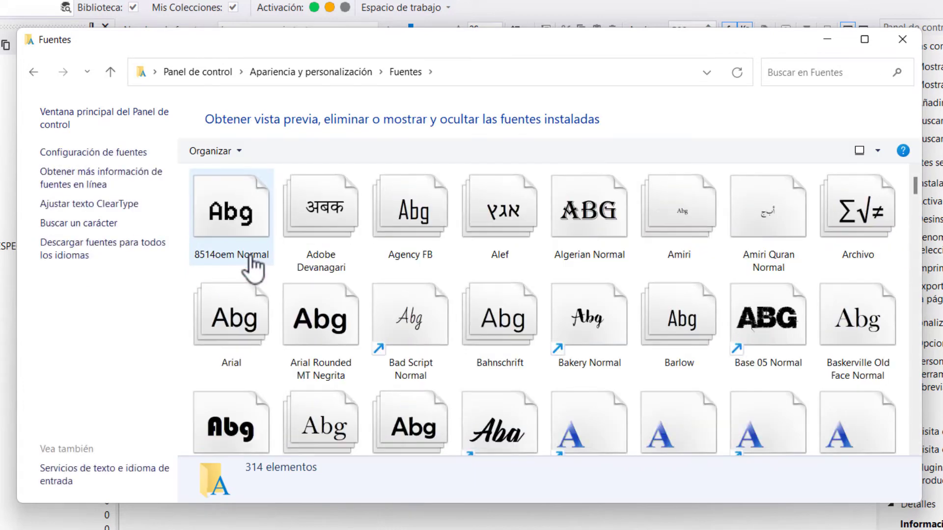
- Browse the icons of the installed Windows fonts and switch their display to the Detalles view
scroll(586, 220, "down", 1)
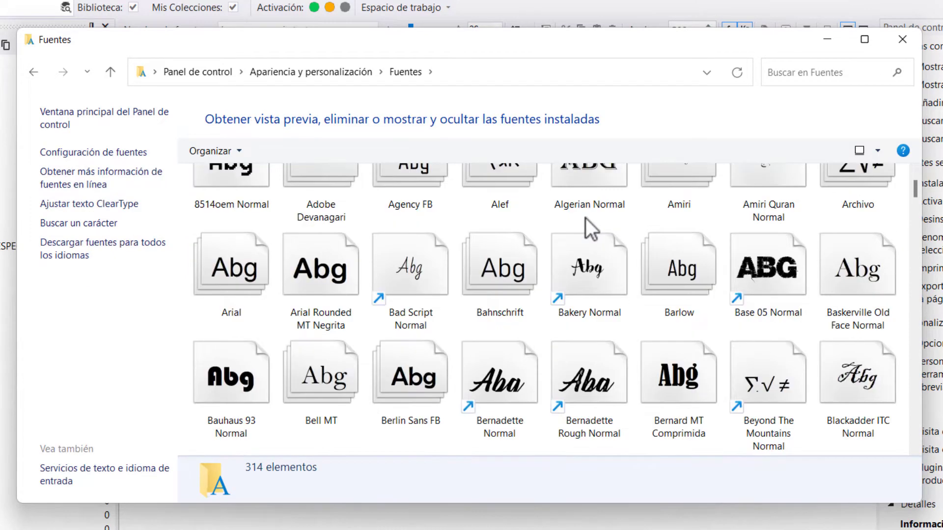
scroll(591, 229, "down", 5)
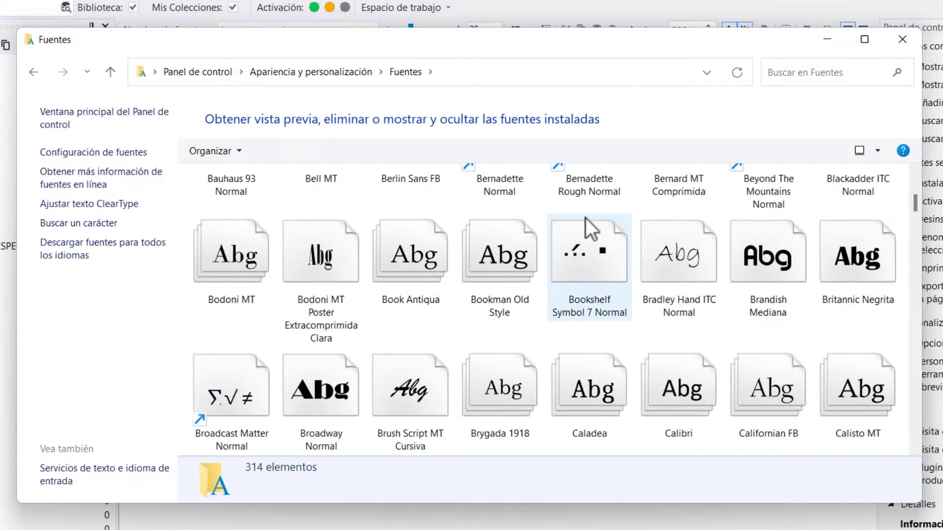
scroll(591, 228, "down", 15)
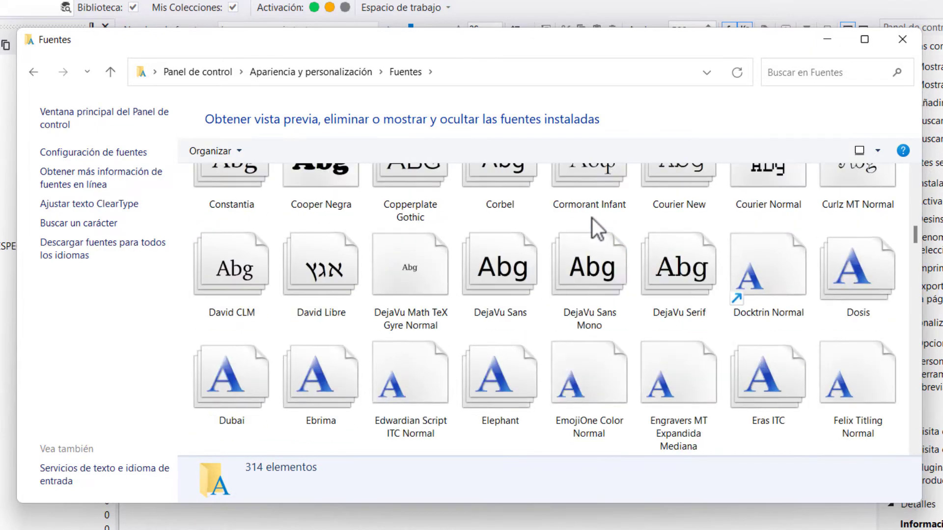
scroll(506, 277, "down", 15)
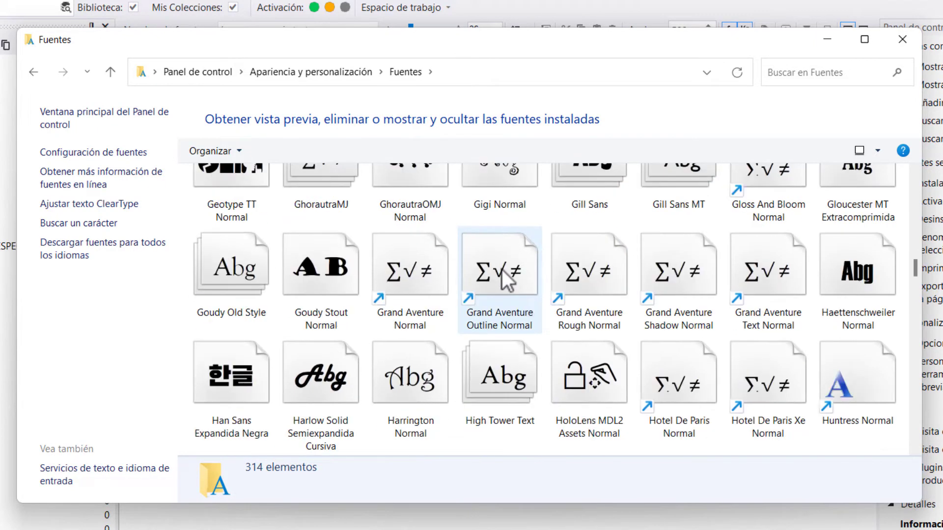
scroll(506, 277, "up", 3)
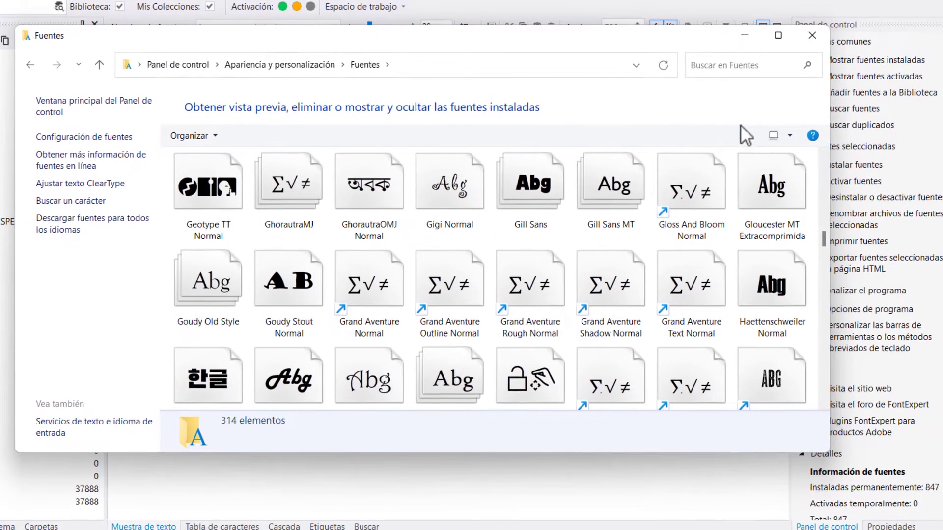
left_click(790, 135)
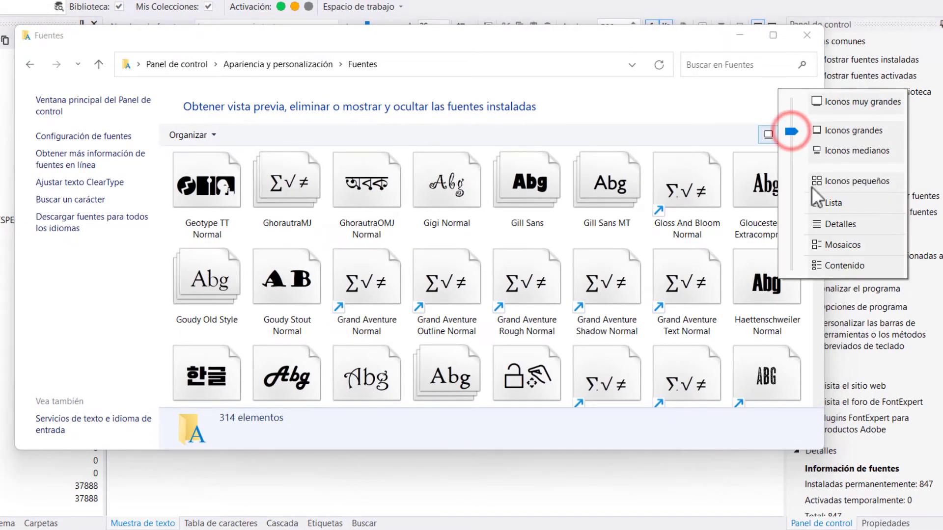
left_click(827, 223)
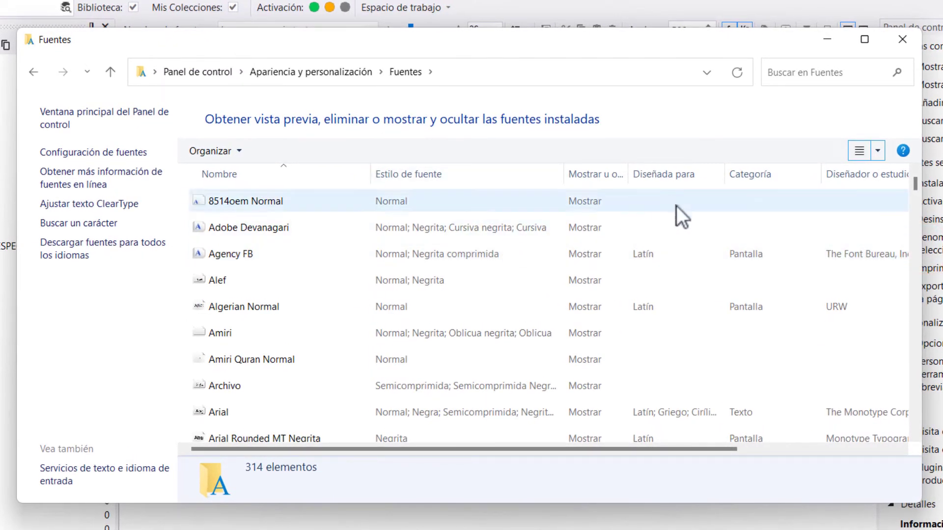
- Examine the installed fonts' names, styles, categories, designers and embeddability in the detailed list, and return to its beginning
mouse_move(630, 449)
left_mouse_down()
mouse_move(747, 479)
mouse_move(771, 459)
left_mouse_up()
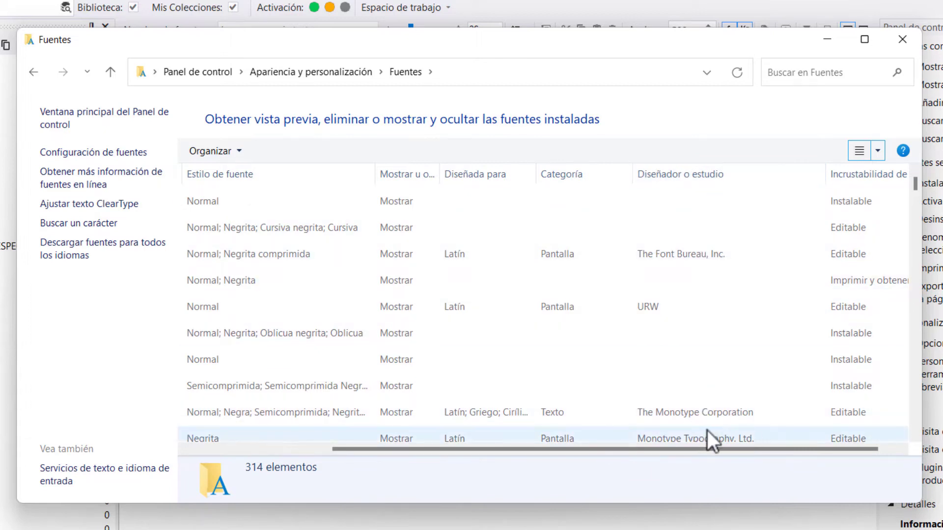
scroll(711, 441, "down", 1)
scroll(715, 440, "down", 5)
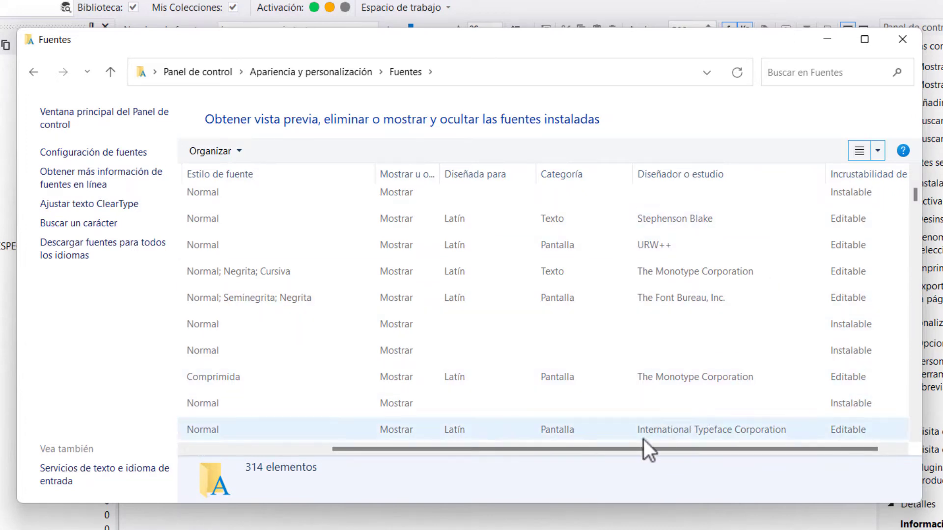
left_click_drag(632, 450, 394, 448)
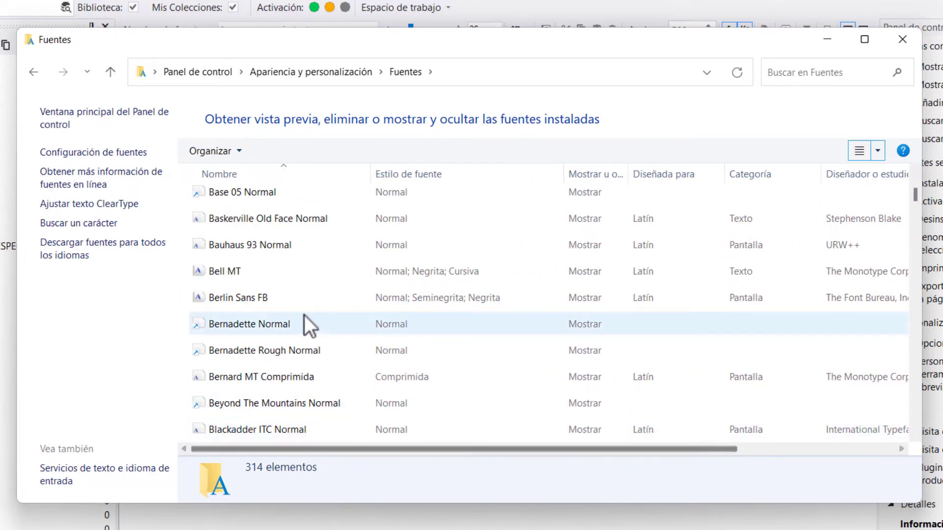
scroll(305, 322, "down", 3)
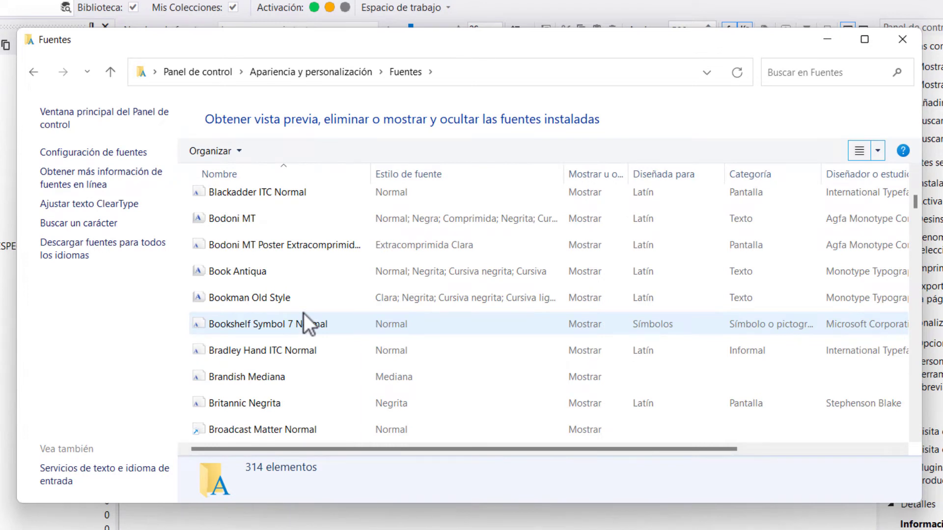
scroll(305, 321, "down", 13)
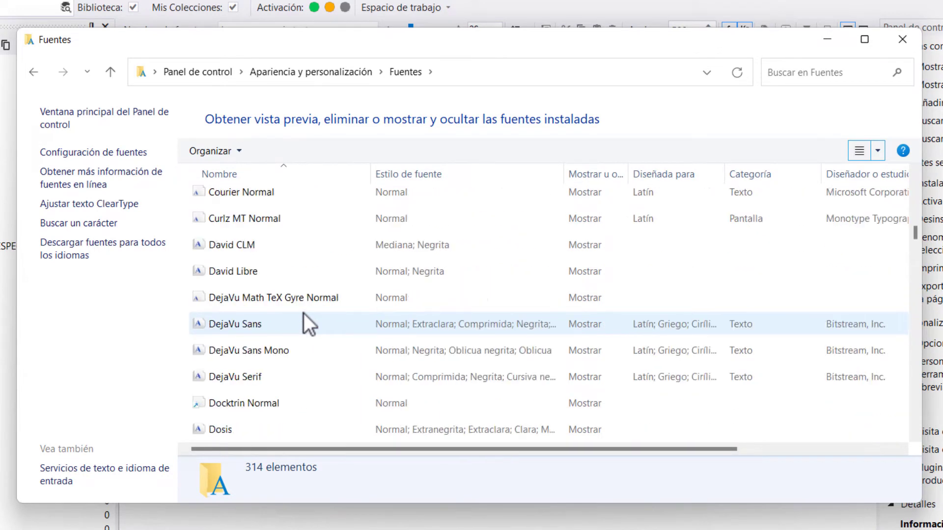
scroll(305, 322, "down", 6)
scroll(310, 319, "down", 6)
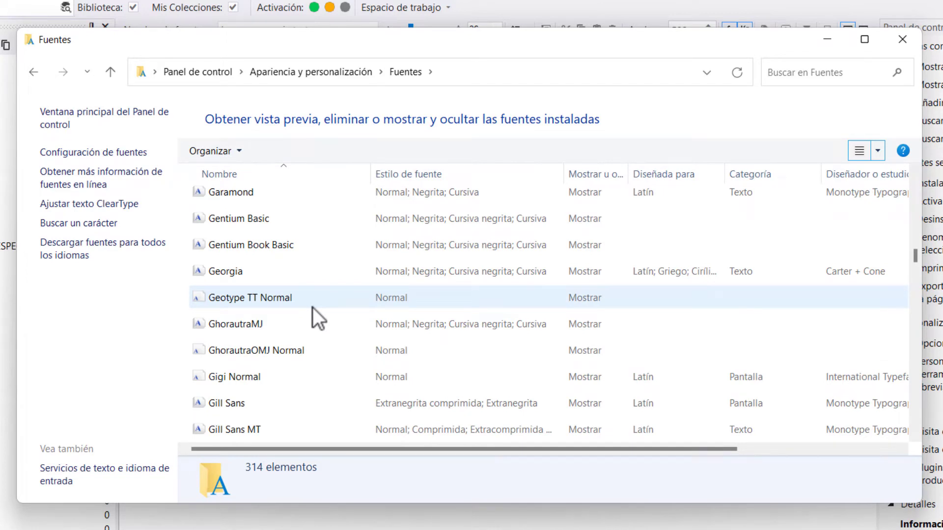
scroll(318, 319, "down", 10)
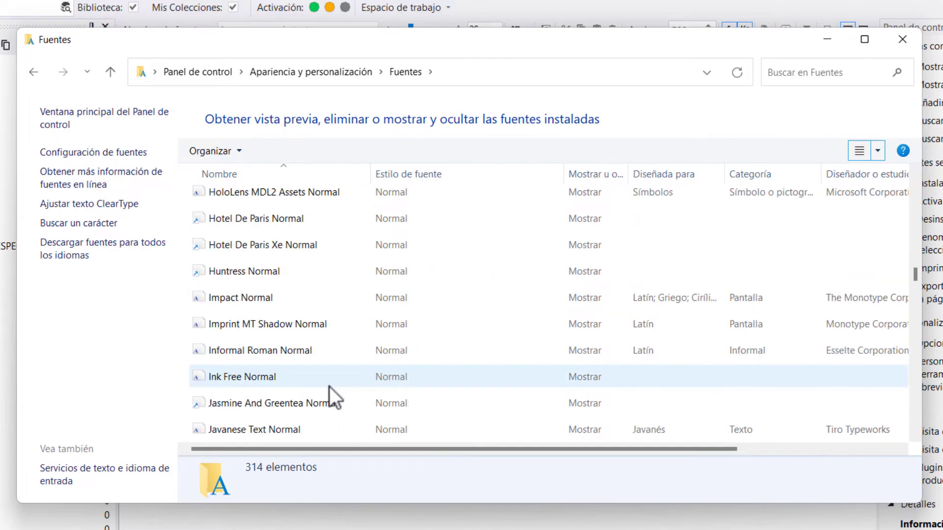
scroll(332, 397, "down", 3)
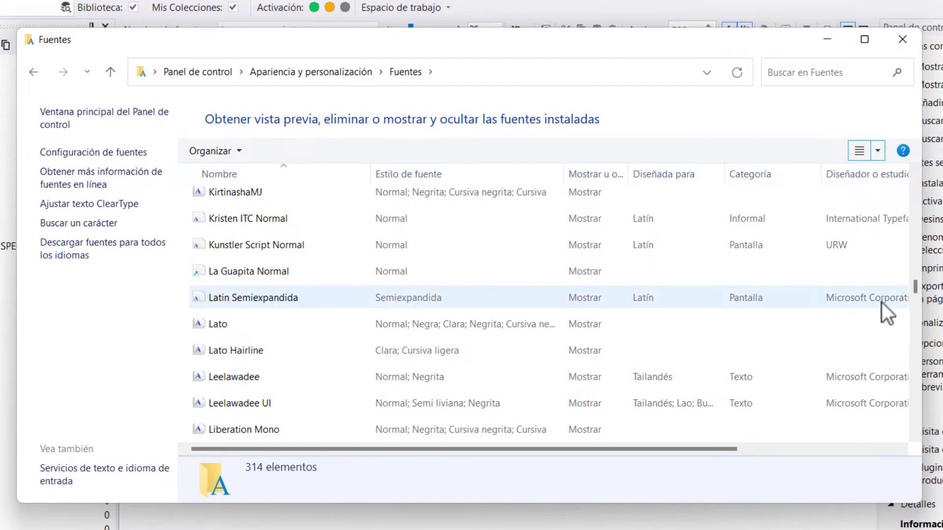
left_click_drag(916, 290, 915, 177)
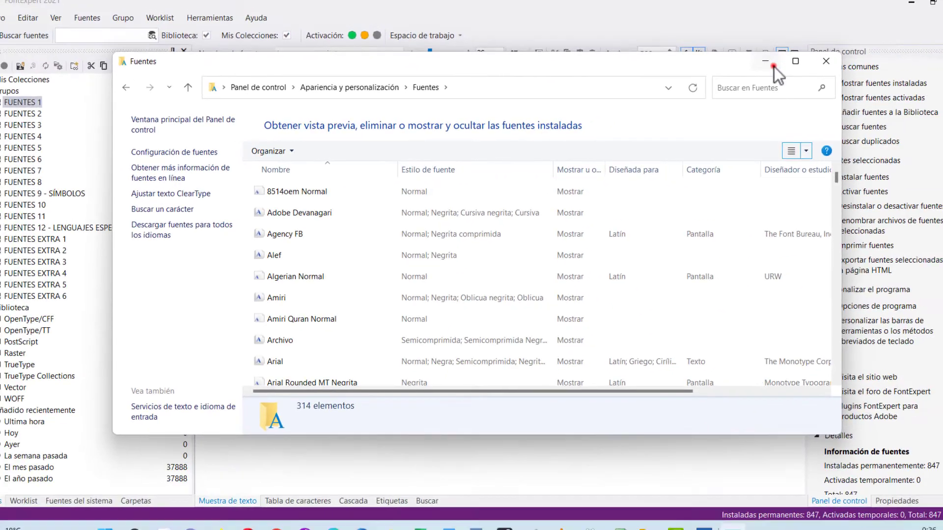
- Minimize the Windows Fuentes window, restore it briefly, and minimize it again to return to FontExpert
left_click(895, 41)
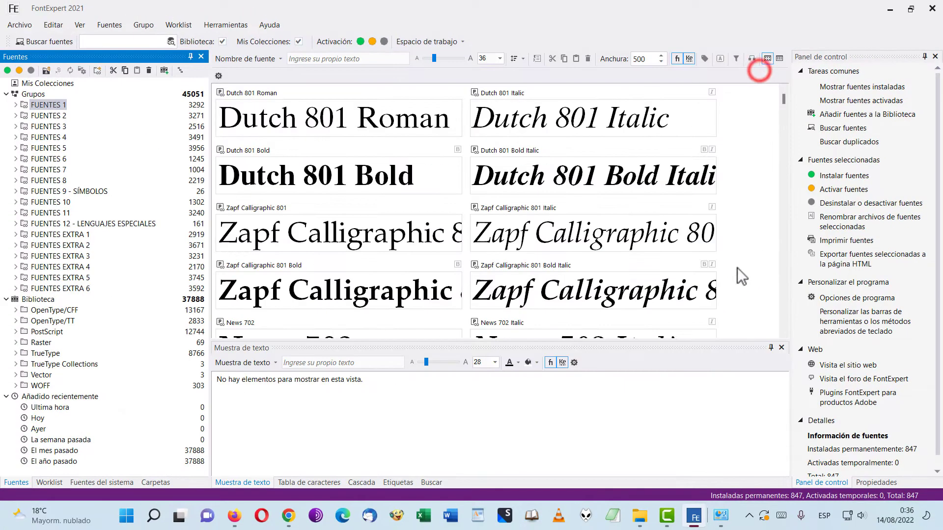
left_click(721, 520)
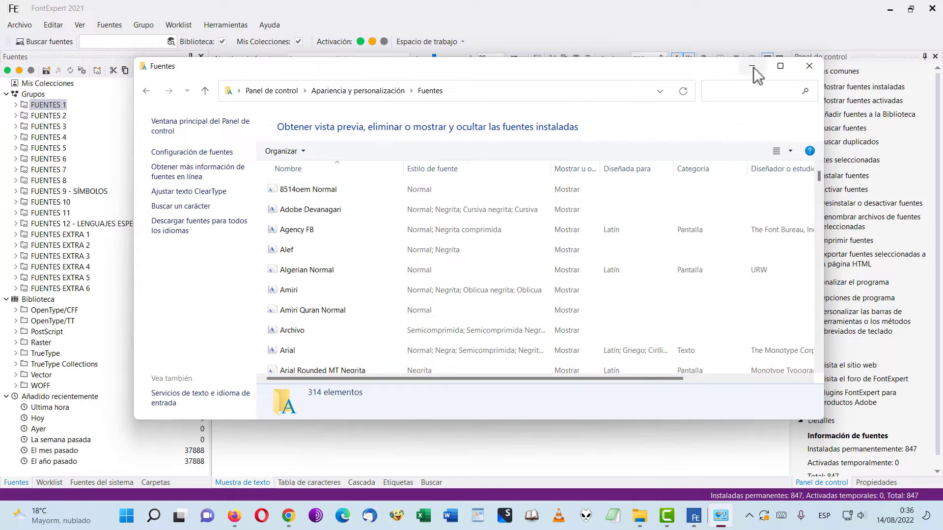
left_click(753, 67)
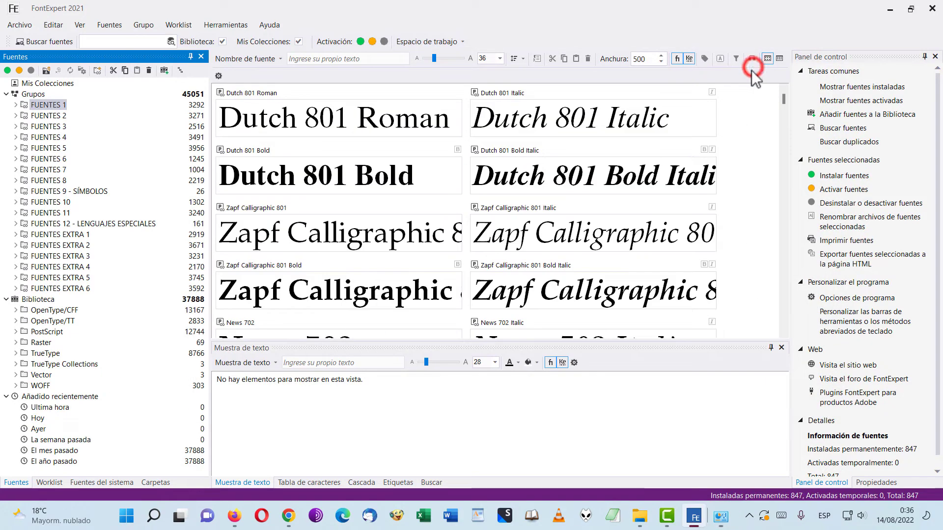
- Expand the FUENTES 2 group and compare the font samples of Dom BT ps and Dom Casual Std (Adobe) otf
left_click(16, 116)
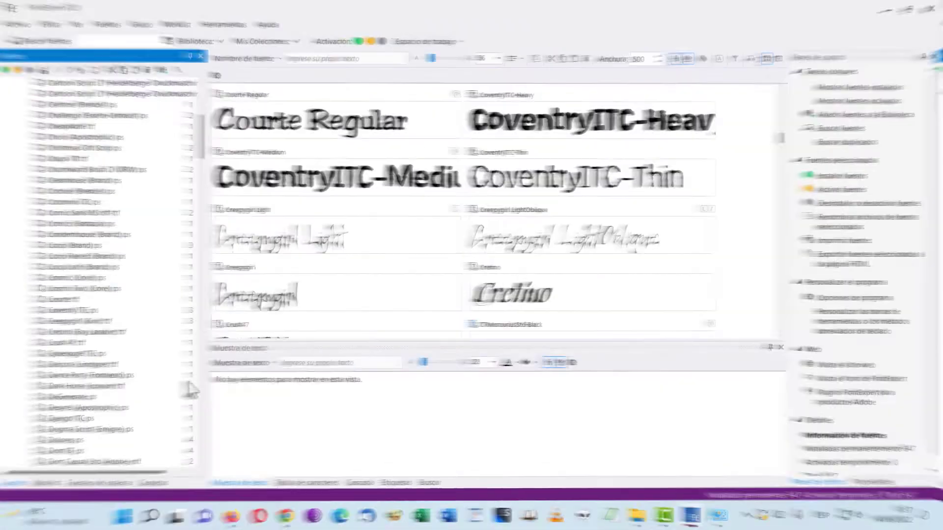
left_click(66, 451)
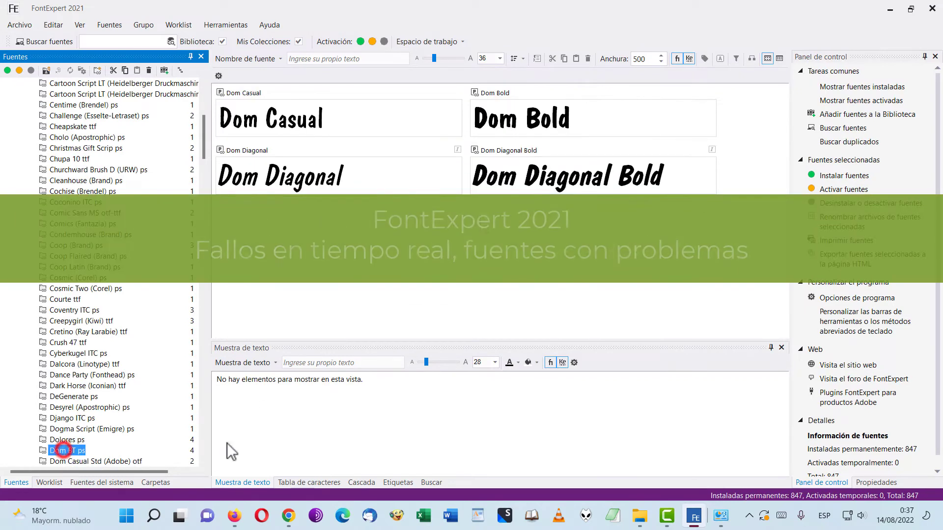
scroll(127, 372, "down", 1)
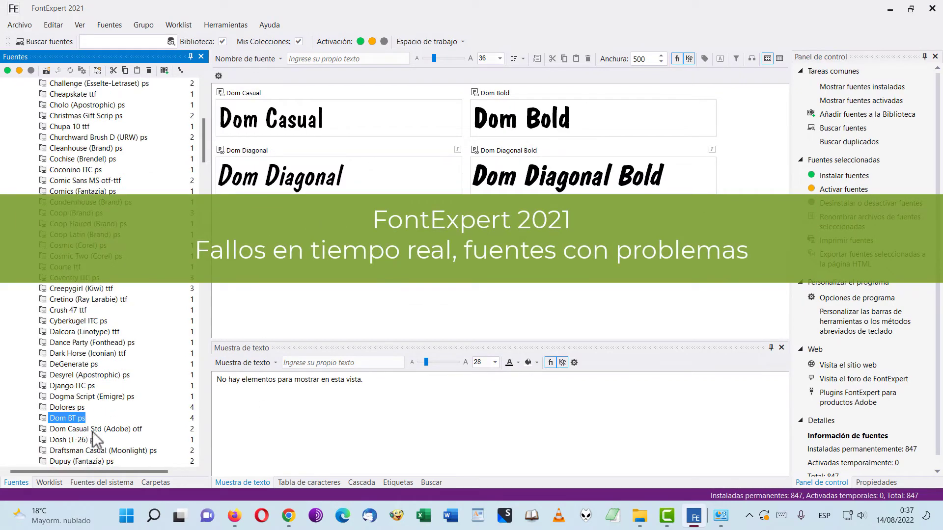
left_click(92, 430)
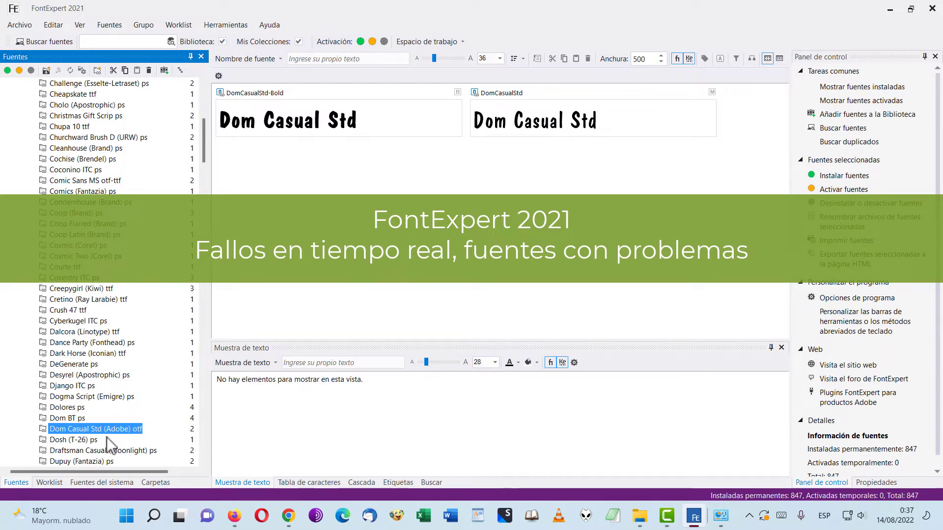
left_click(60, 421)
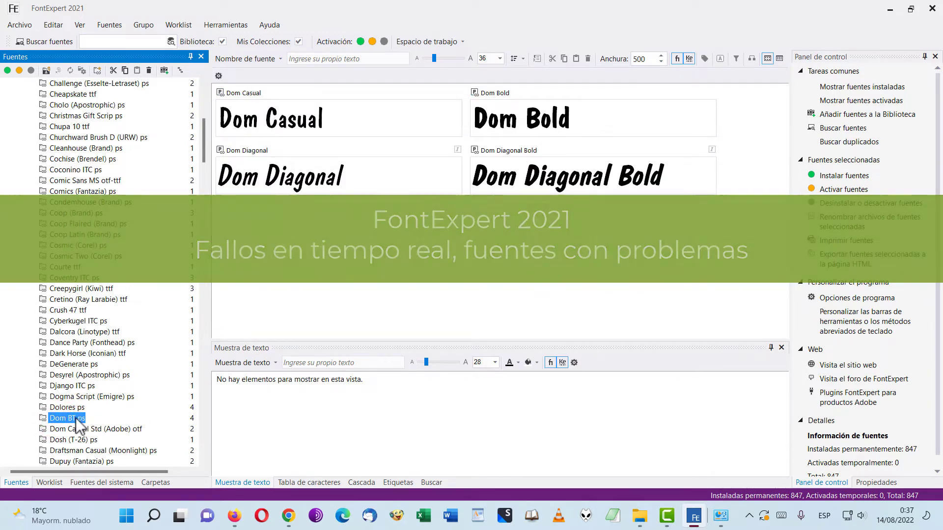
- Show the properties of the Dom Casual font from Dom BT ps and widen the properties area
left_click(879, 486)
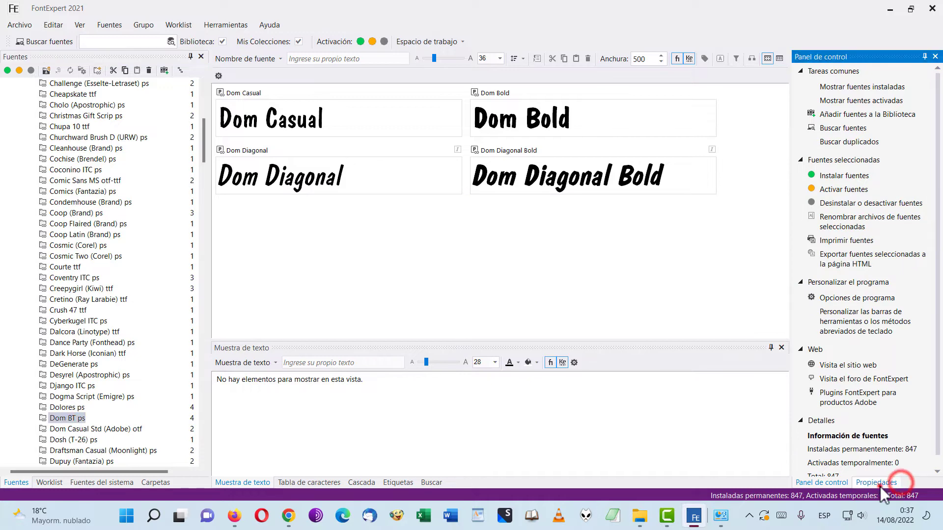
left_click(77, 417)
left_click(271, 122)
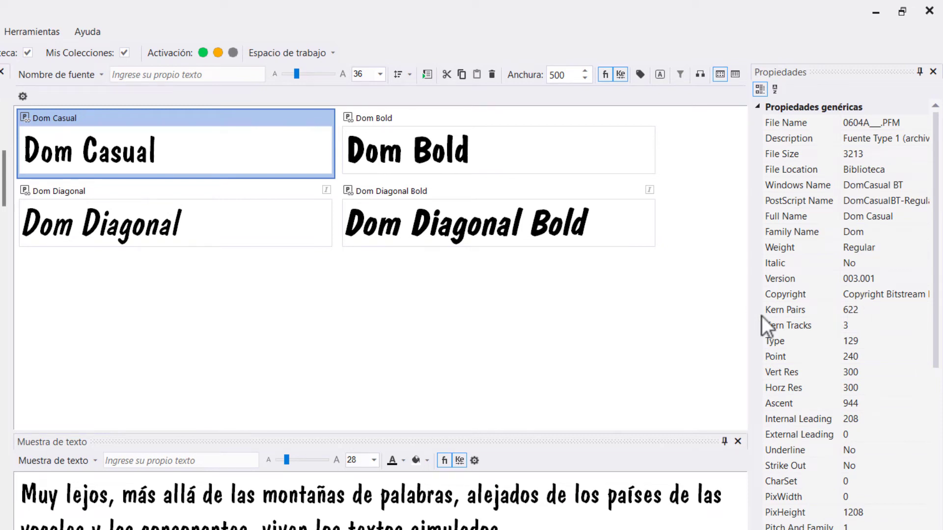
left_click_drag(749, 327, 720, 332)
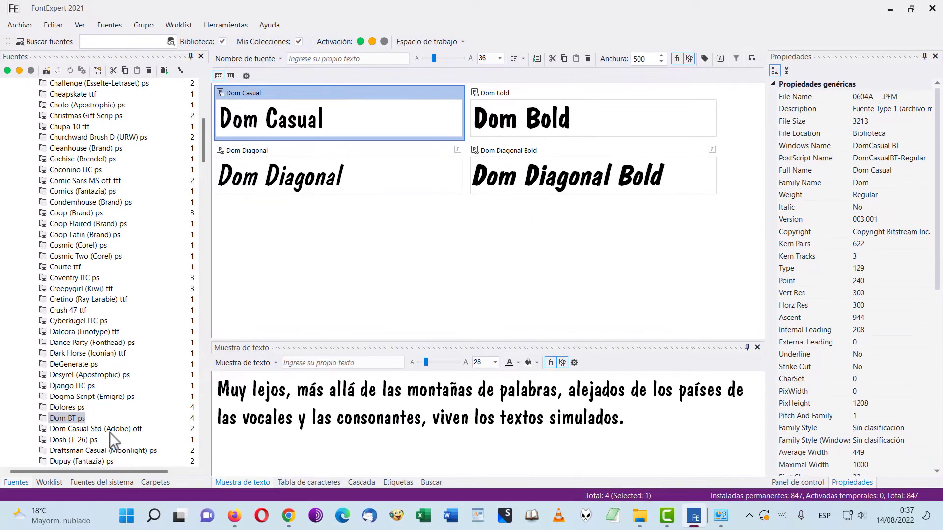
- Examine the properties of DomCasualStd-Bold in Dom Casual Std (Adobe) otf, and return to the Dom BT ps fonts
left_click(110, 431)
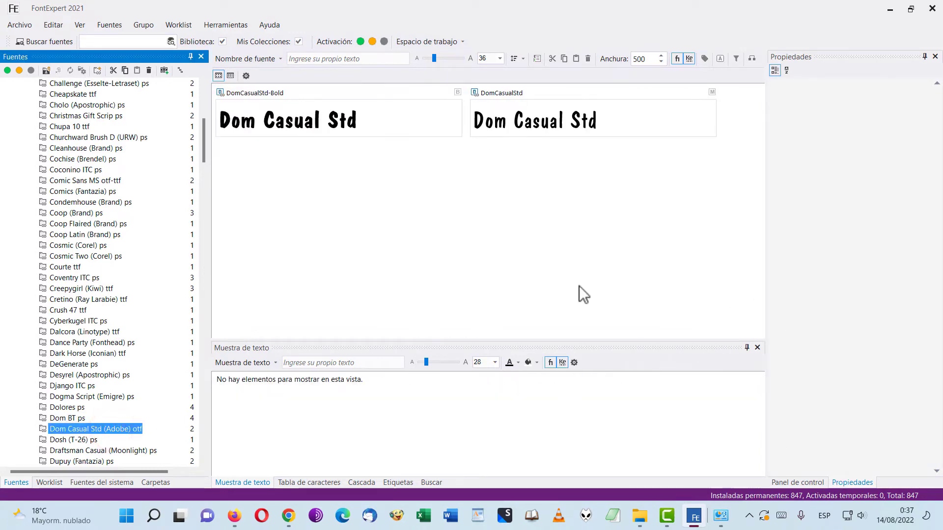
left_click(400, 123)
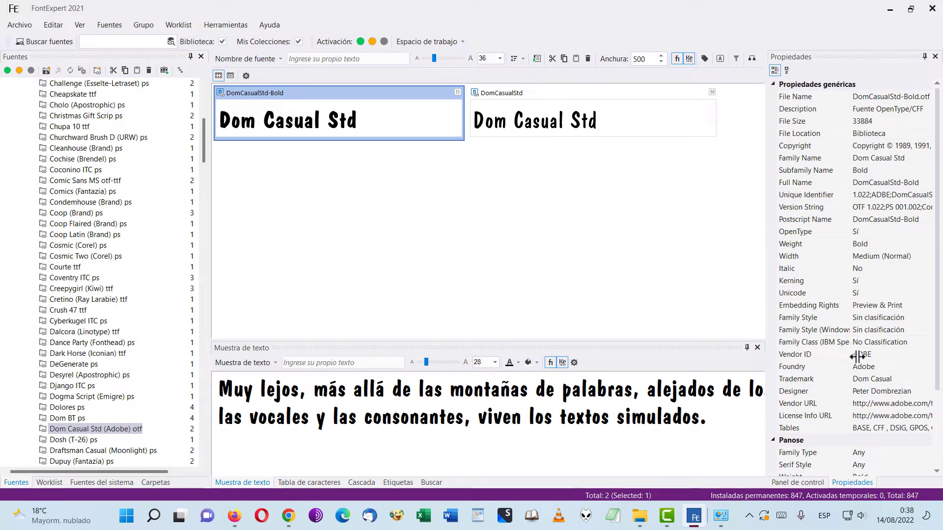
left_click(73, 418)
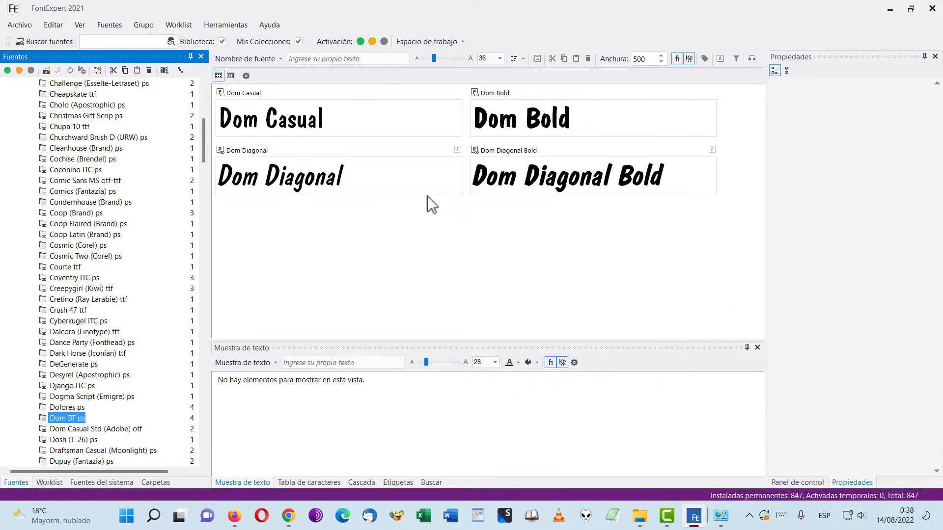
- Examine the full property list of the Dom Casual font in the Dom BT ps group
left_click(385, 122)
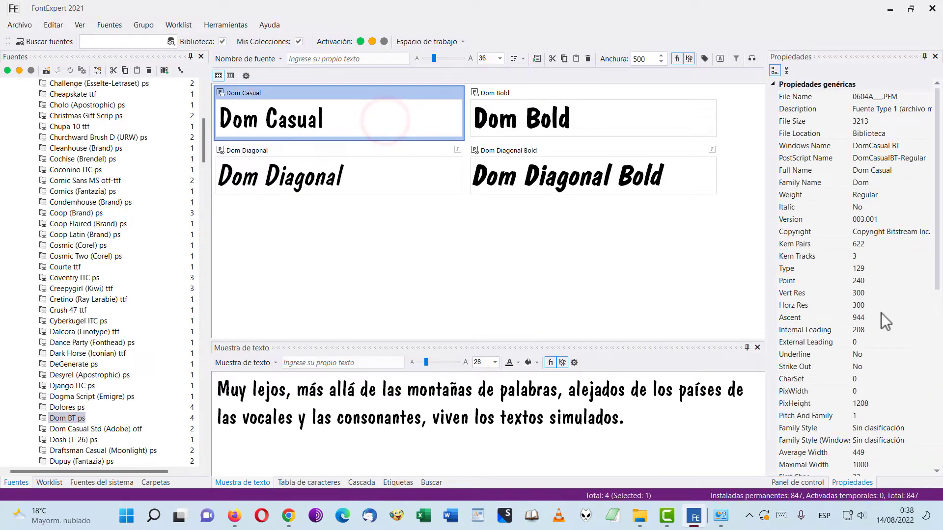
scroll(849, 347, "down", 2)
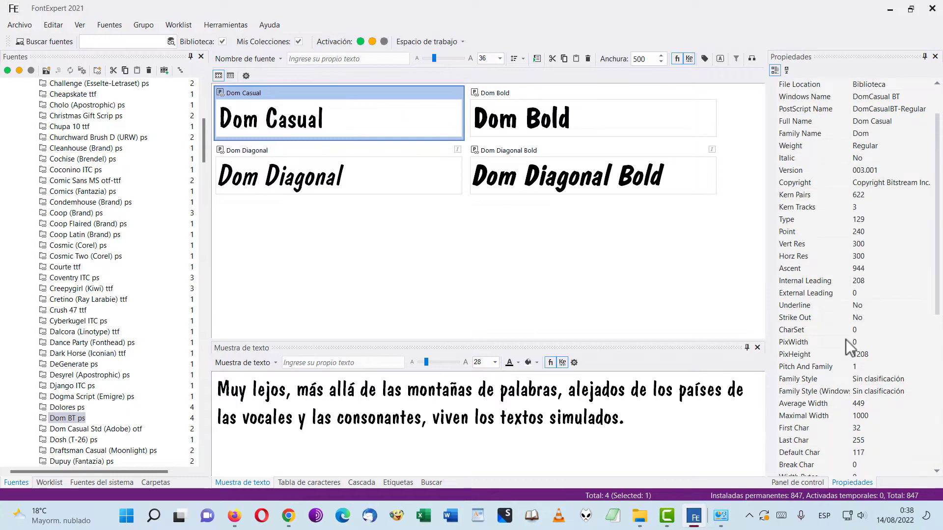
scroll(846, 339, "down", 7)
scroll(848, 346, "down", 1)
scroll(848, 347, "up", 8)
scroll(851, 346, "up", 2)
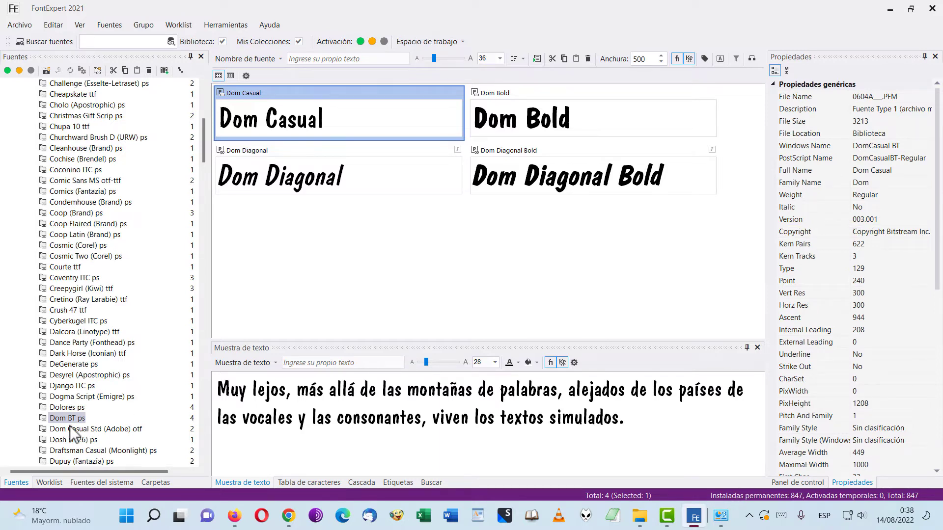
- View the Dolores ps samples and preview the Dom Casual and Dom Bold fonts of Dom BT ps
left_click(69, 407)
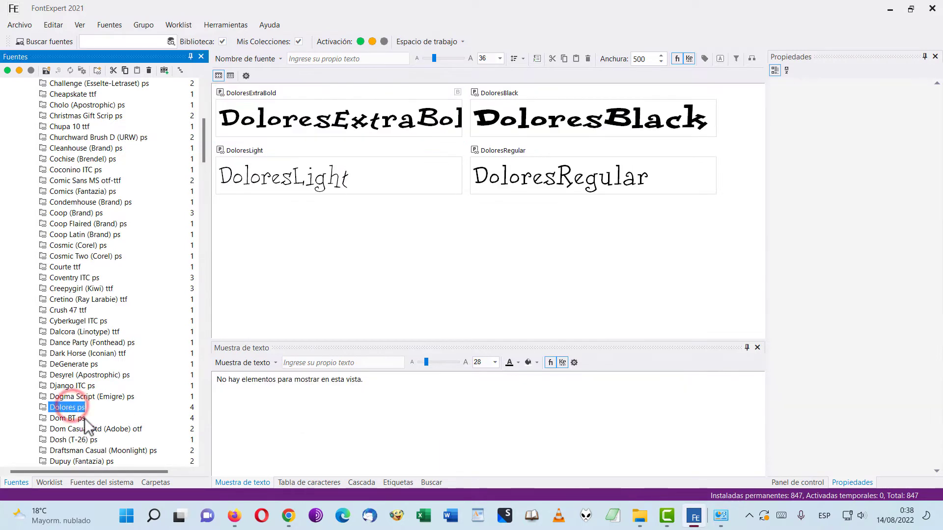
left_click(82, 419)
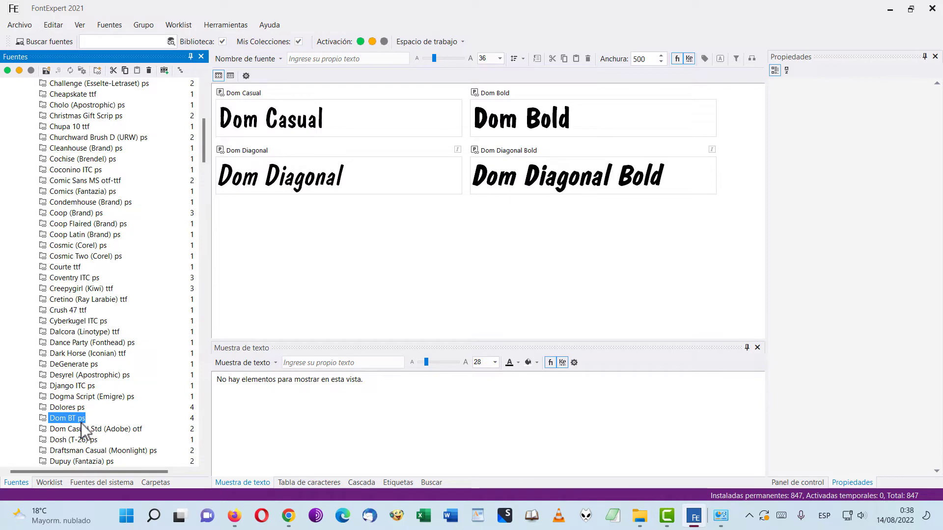
left_click(386, 125)
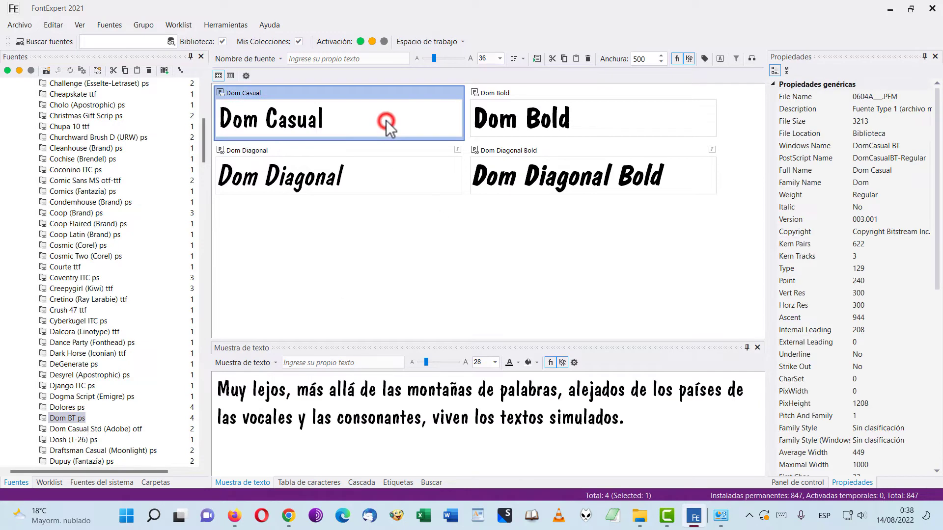
left_click(611, 116)
left_click(492, 274)
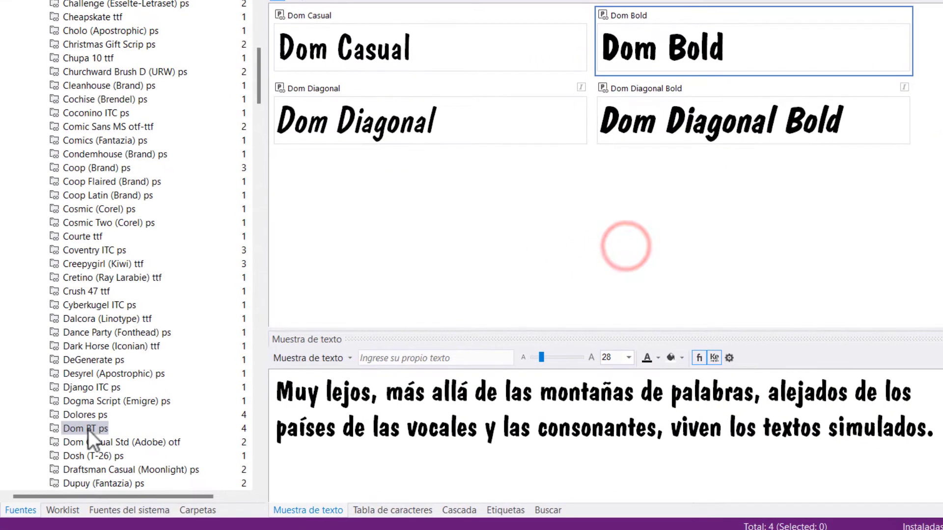
- Activate all the fonts of the Dom BT ps group temporarily
left_click(80, 425)
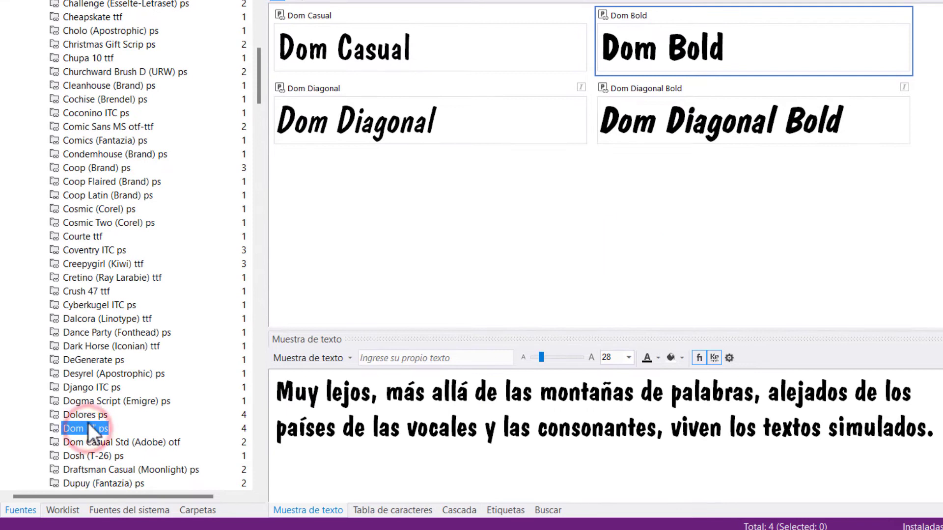
left_click(90, 416)
left_click(87, 430)
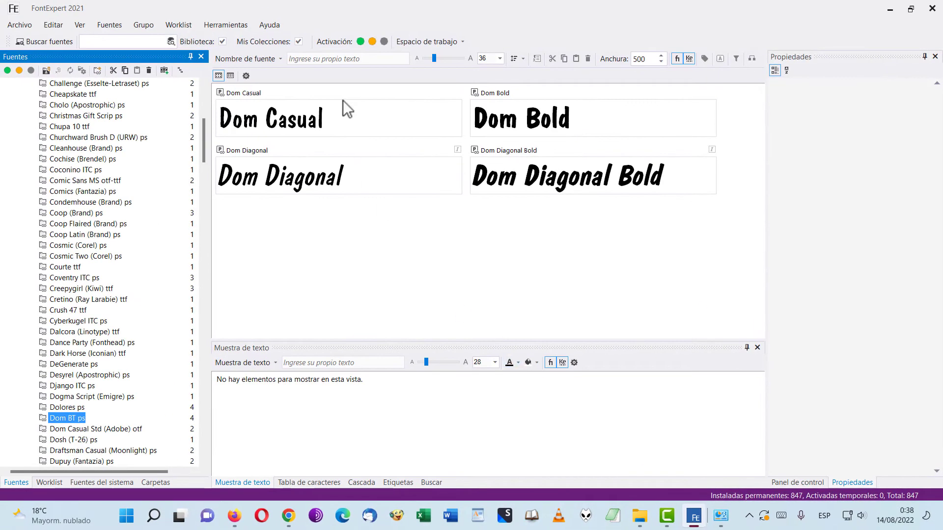
left_click(374, 41)
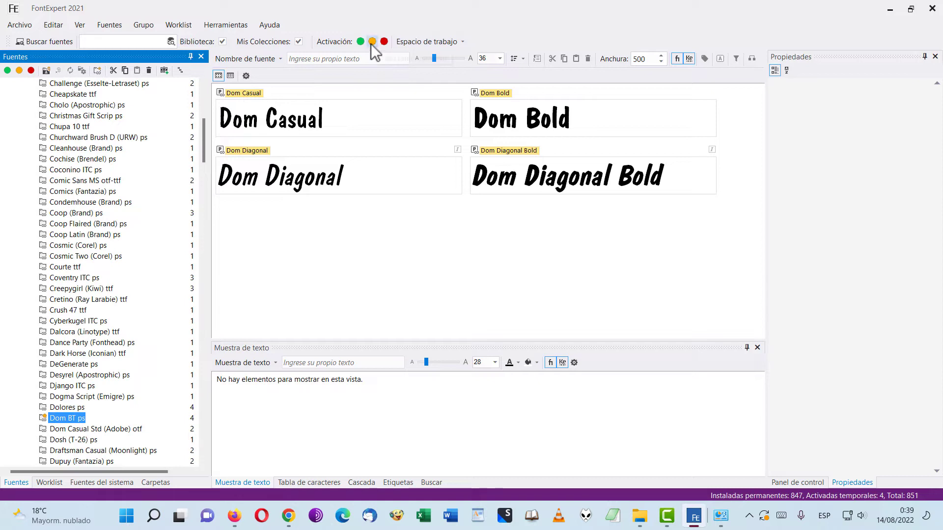
- Create a blank document in Word and write "Esto es un ejemplo con DomBold BT" with the DomBold BT font
left_click(451, 516)
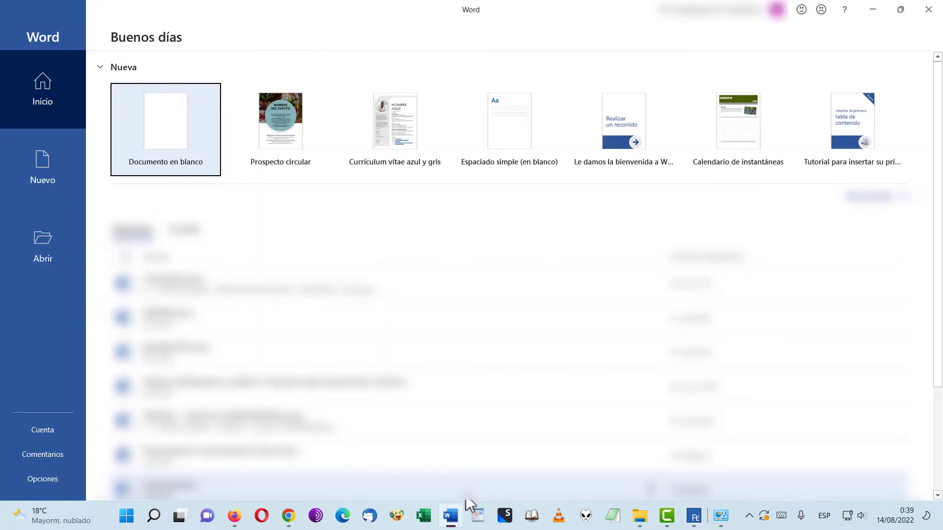
left_click(160, 126)
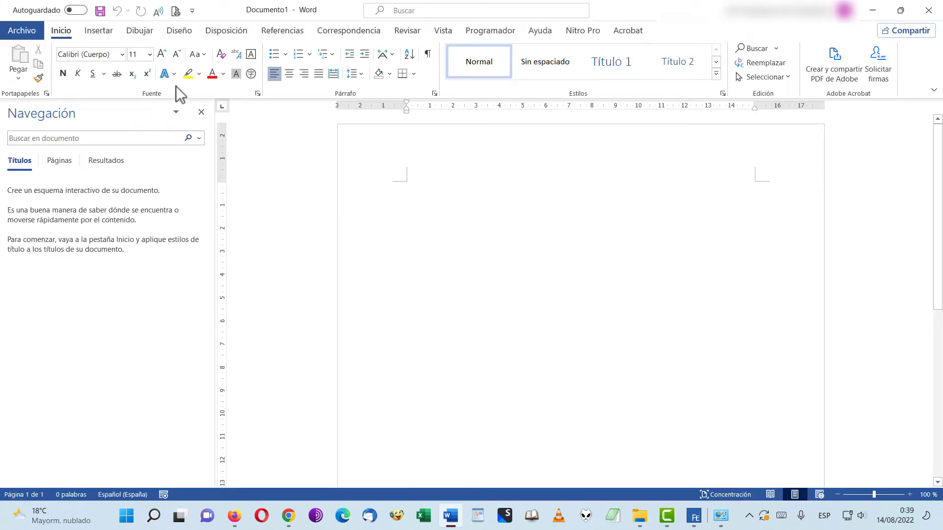
left_click(122, 55)
scroll(123, 162, "down", 1)
scroll(125, 189, "down", 5)
scroll(126, 192, "down", 12)
scroll(125, 193, "down", 10)
scroll(126, 190, "down", 6)
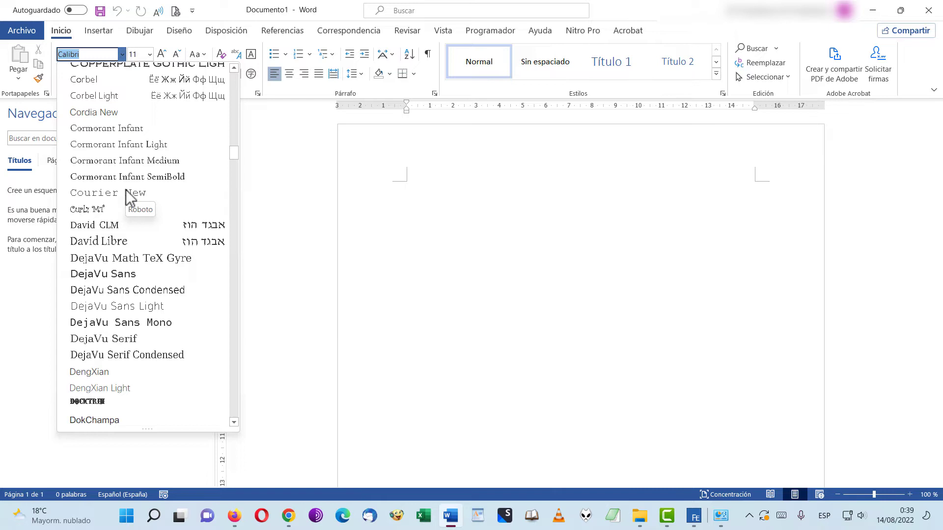
scroll(126, 190, "down", 2)
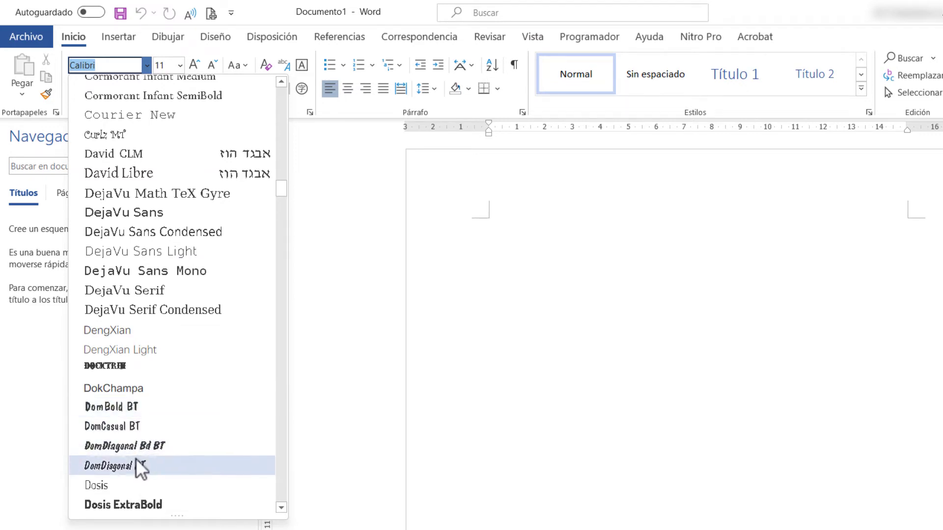
left_click(141, 409)
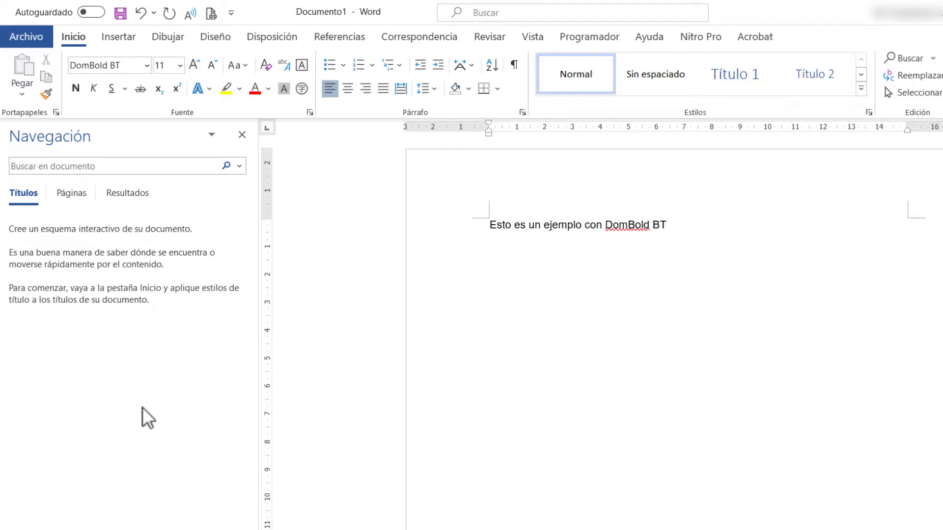
- Select the whole sample sentence and try applying the DomDiagonal Bd BT font to it twice
key("ctrl+e")
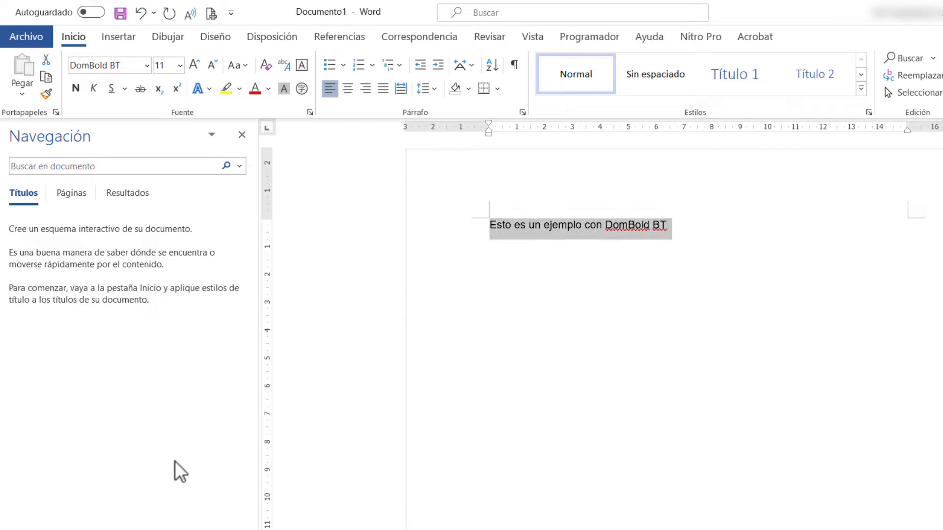
left_click(145, 65)
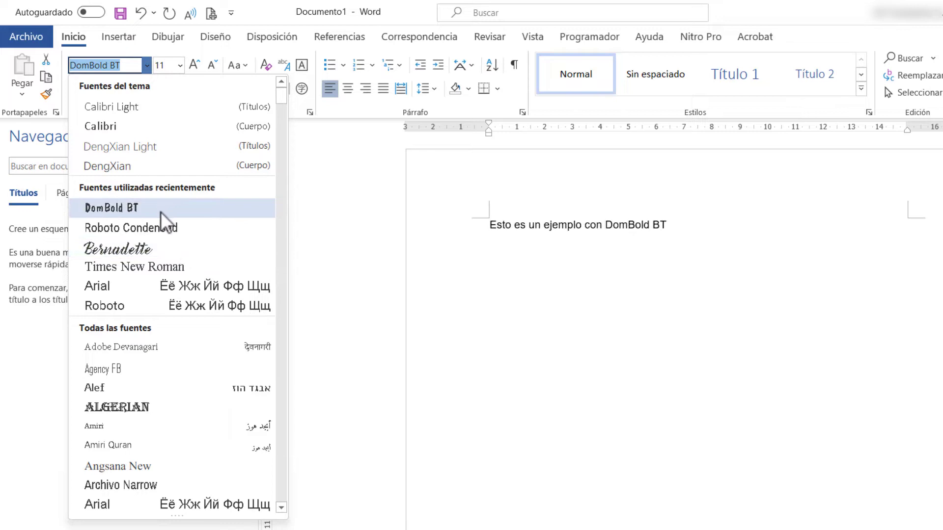
scroll(217, 326, "down", 10)
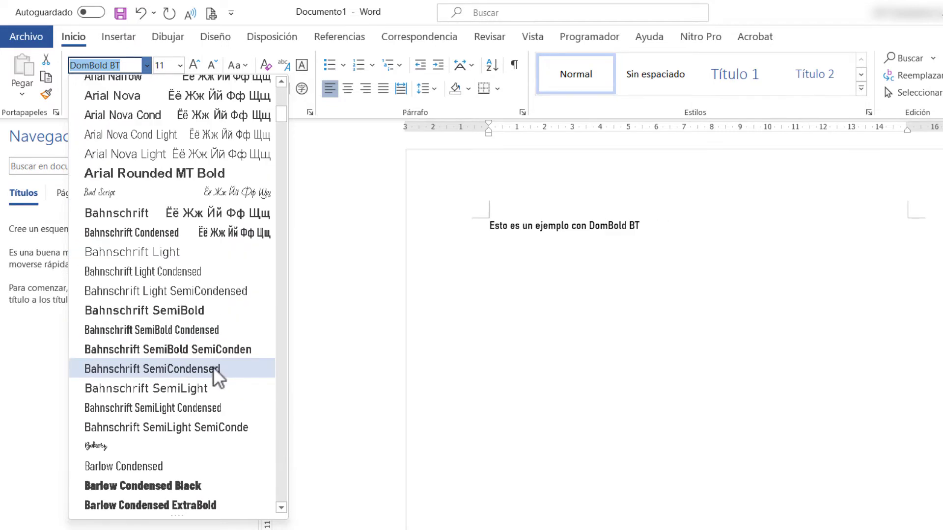
scroll(213, 367, "down", 20)
scroll(214, 366, "down", 12)
scroll(214, 367, "down", 10)
scroll(213, 366, "up", 5)
scroll(214, 367, "down", 2)
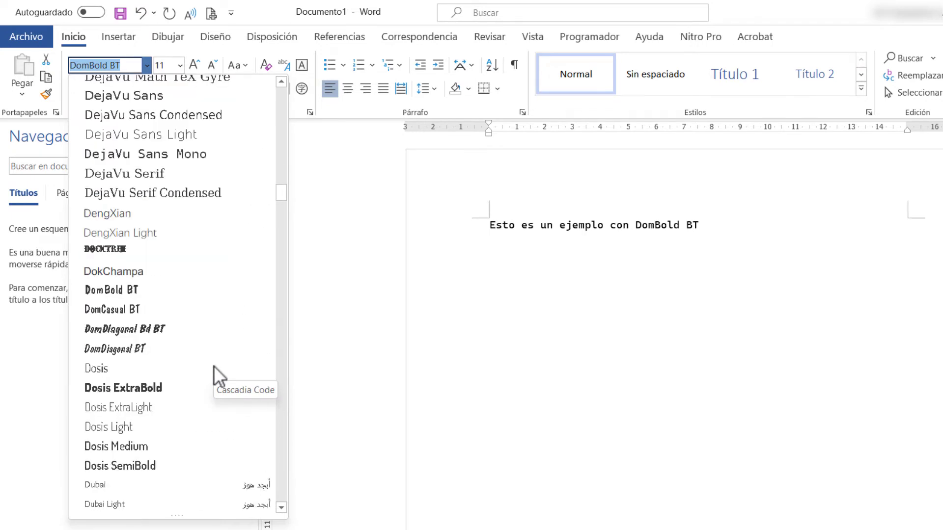
left_click(162, 332)
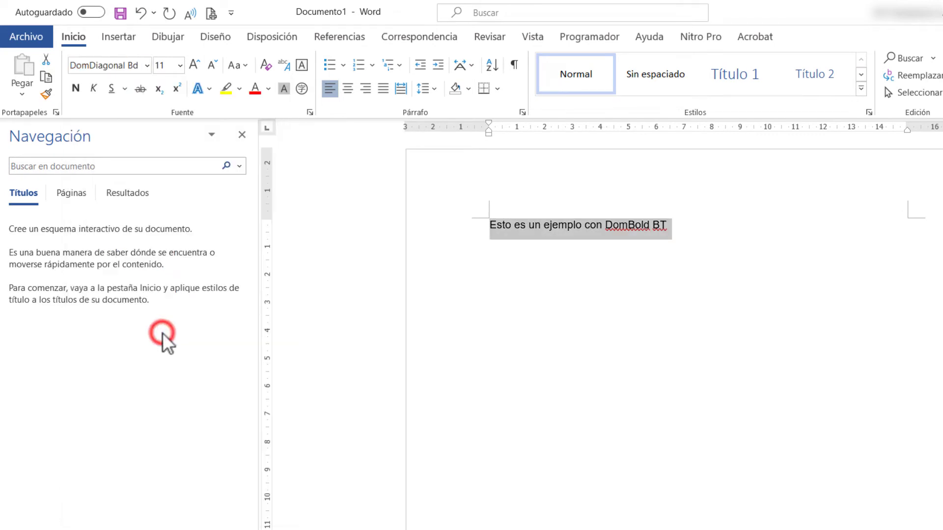
left_click(140, 59)
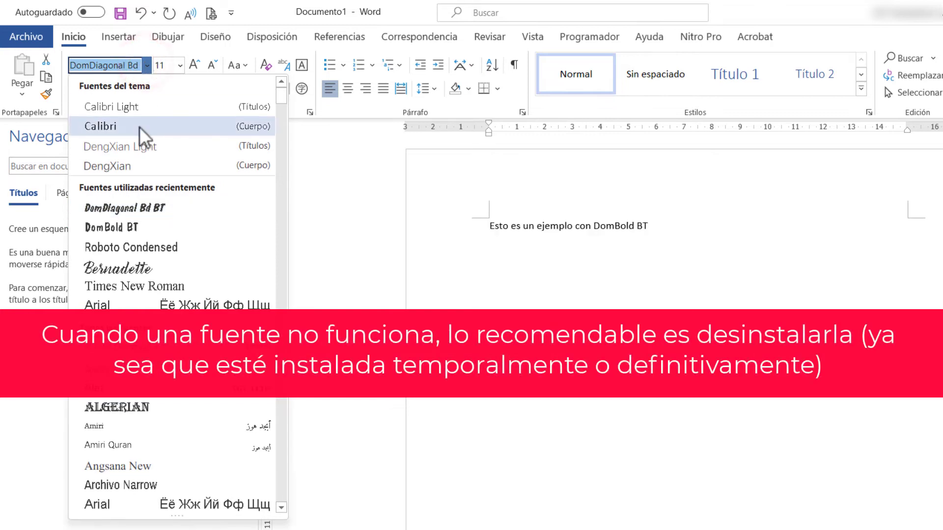
left_click(140, 207)
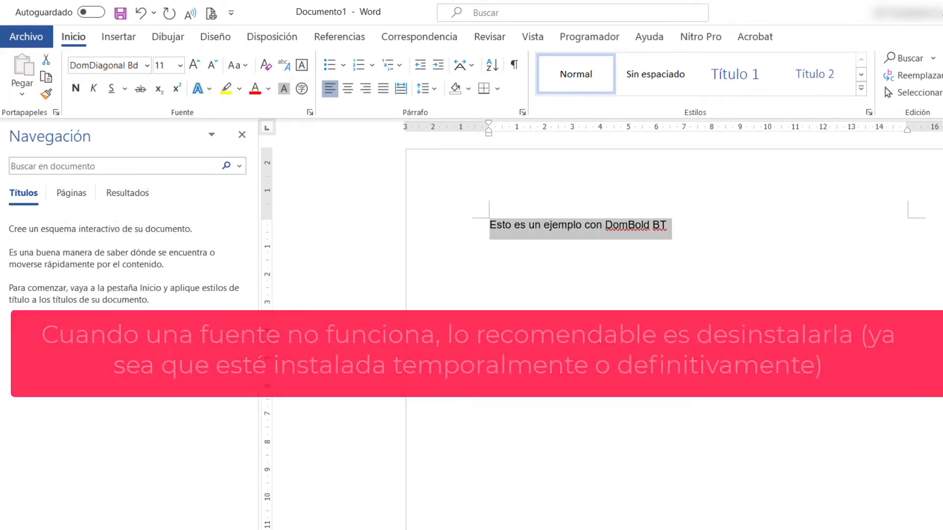
left_click(776, 275)
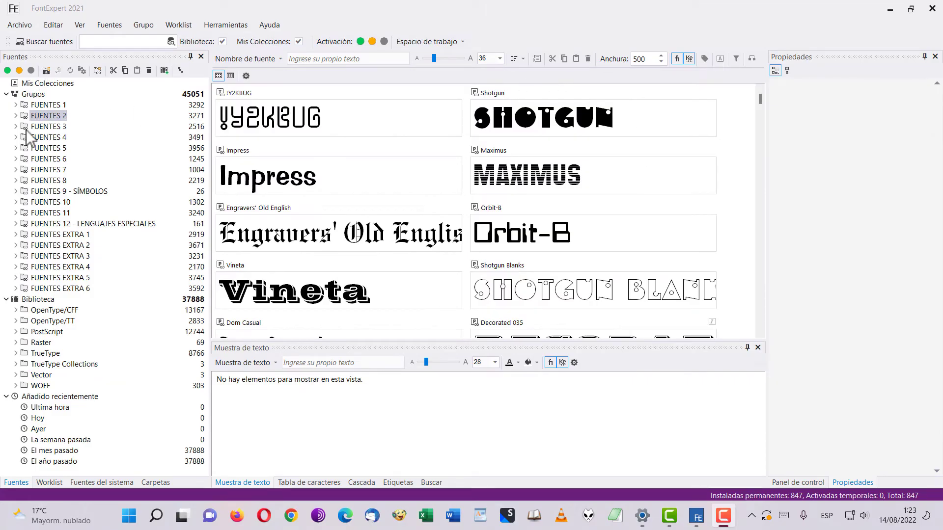
scroll(502, 248, "down", 3)
scroll(502, 248, "up", 3)
left_click(369, 14)
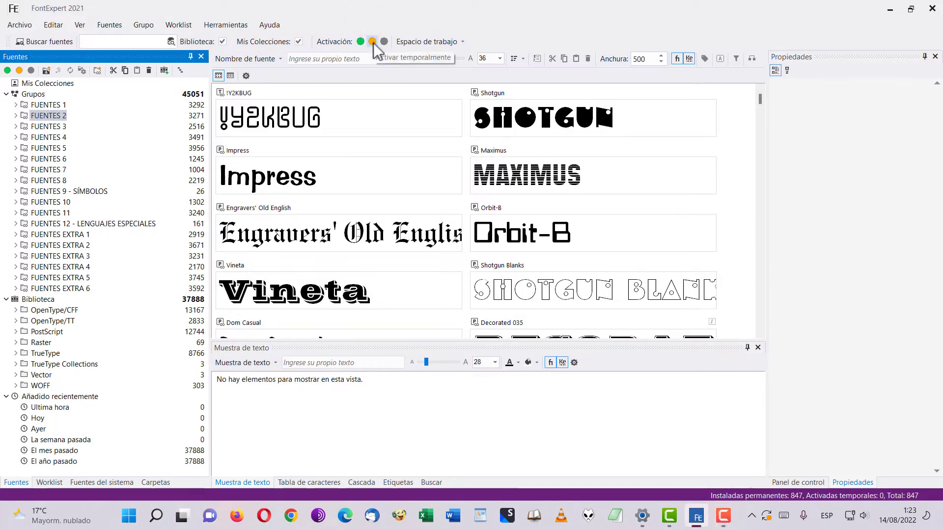
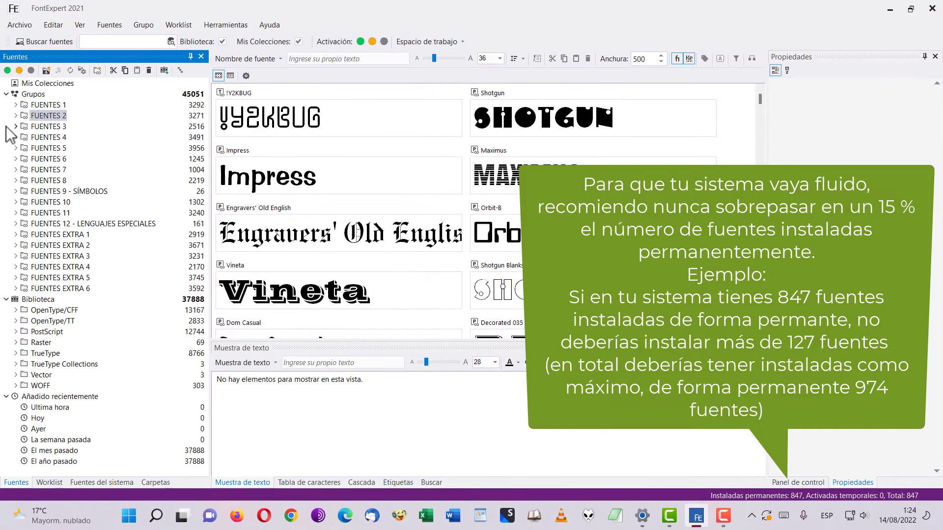
- Expand the FUENTES 3 group down to the Western Fonts of Adobe Font Folio 11
left_click(15, 126)
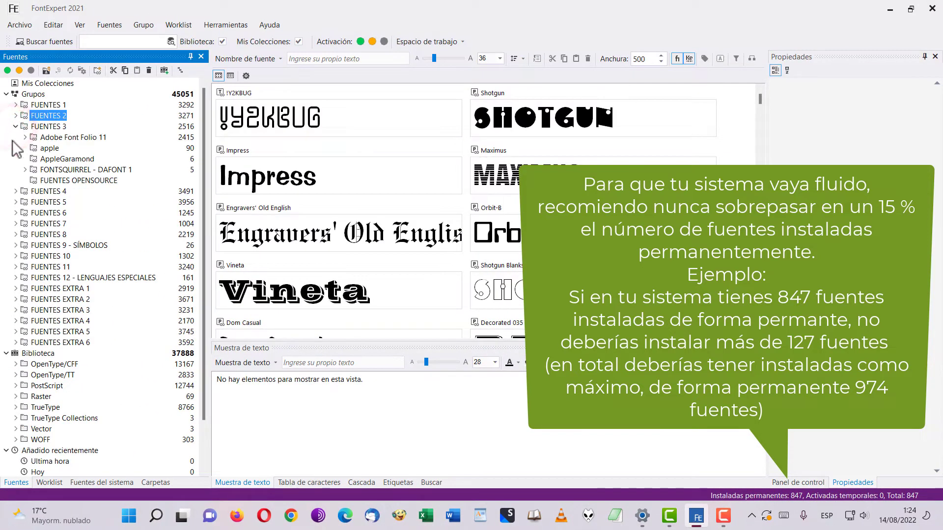
left_click(25, 138)
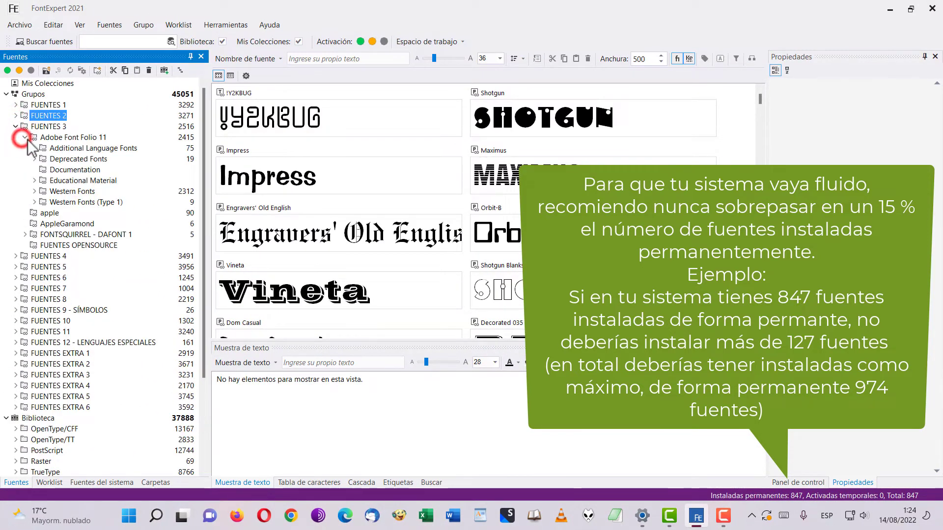
left_click(35, 191)
- Find the Serpentine Std group among the Western Fonts and activate its fonts temporarily
scroll(125, 257, "down", 8)
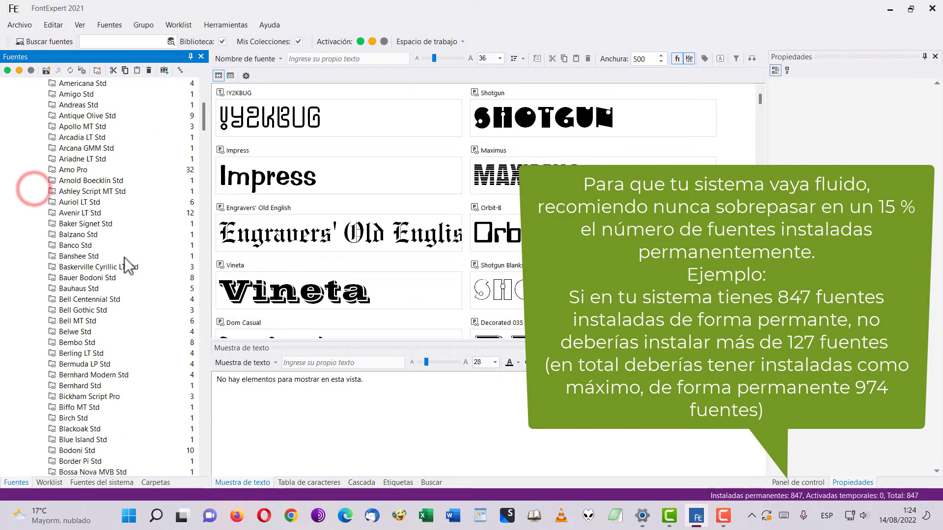
scroll(151, 252, "down", 20)
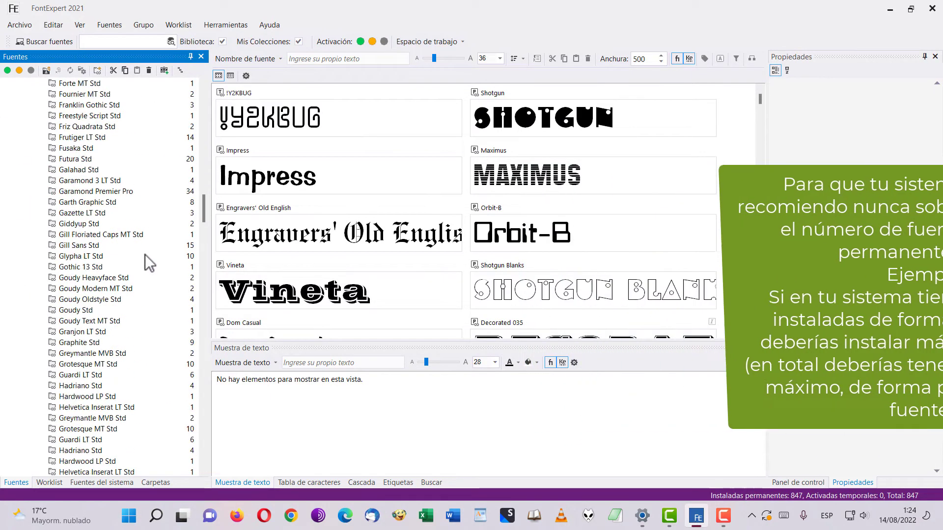
scroll(143, 255, "down", 20)
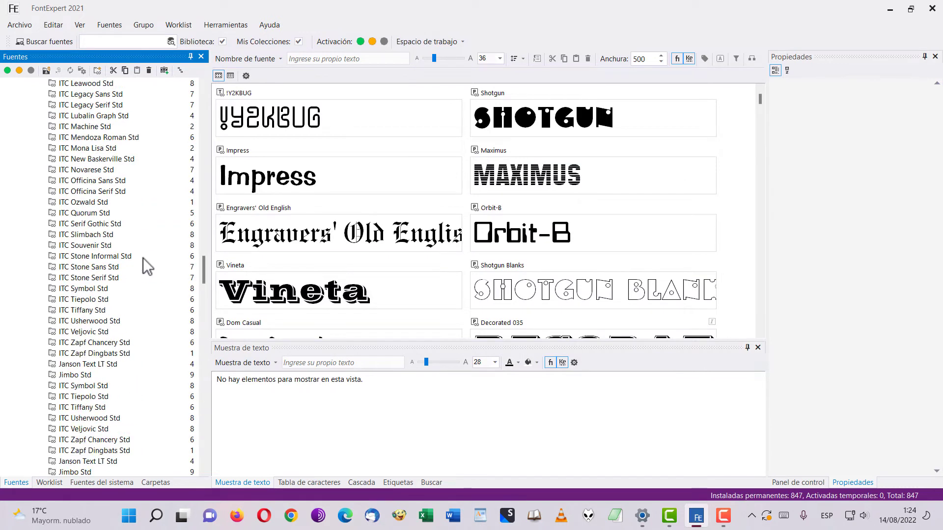
scroll(143, 258, "down", 20)
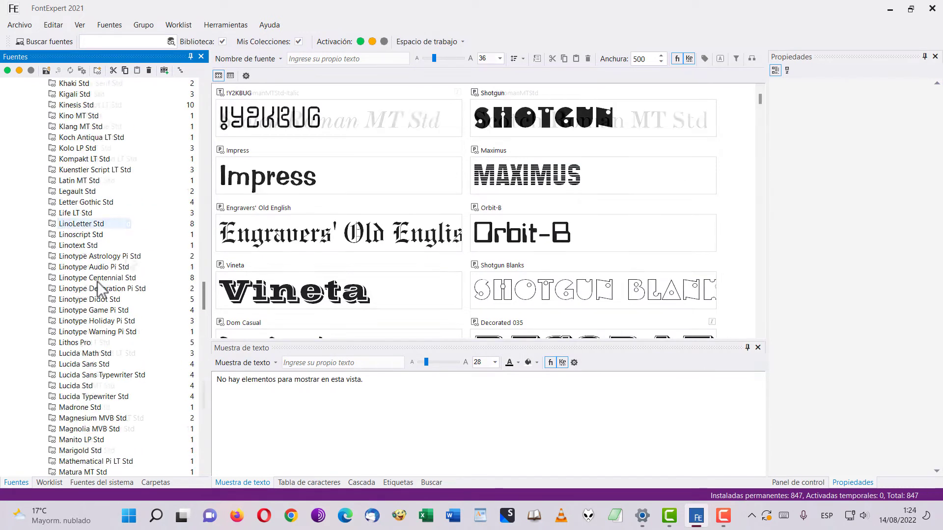
left_click(75, 266)
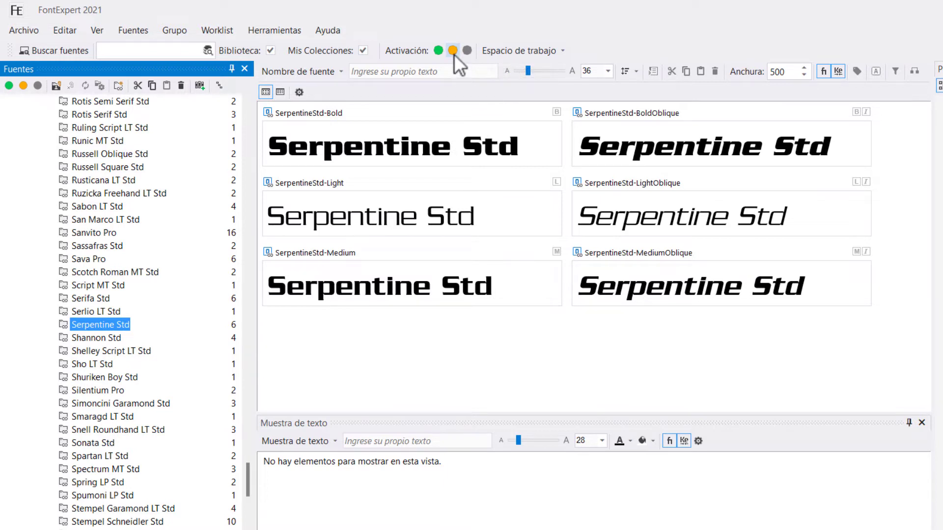
left_click(453, 51)
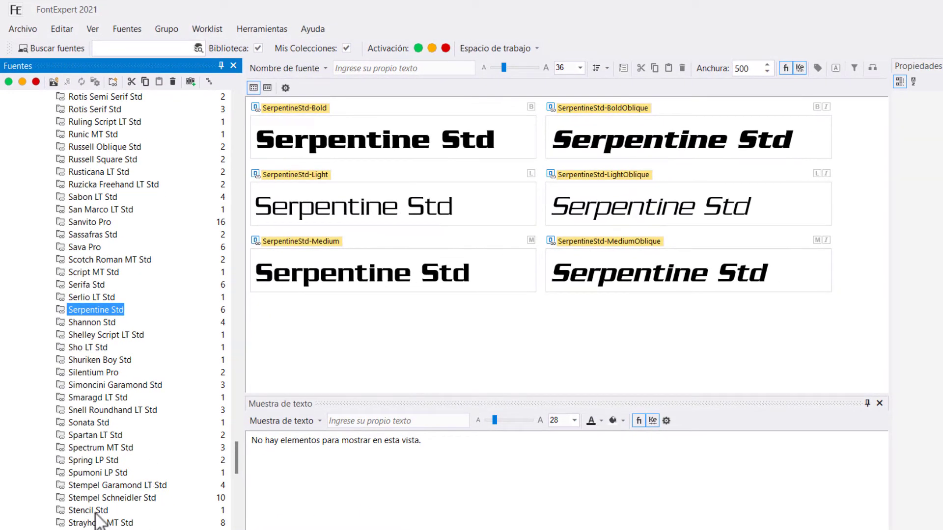
- Preview the fonts in the Stencil Std, Stempel Schneidler Std and Strayhorn MT Std groups
left_click(88, 511)
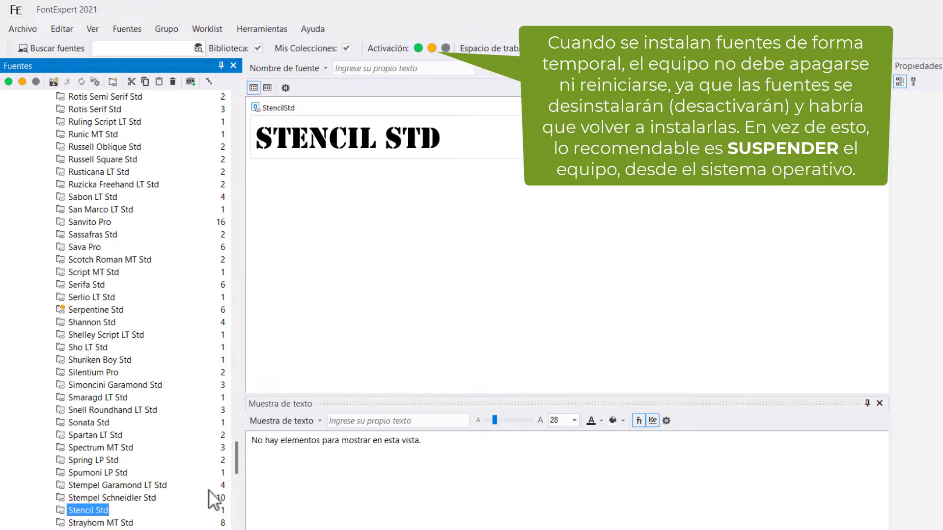
left_click(315, 136)
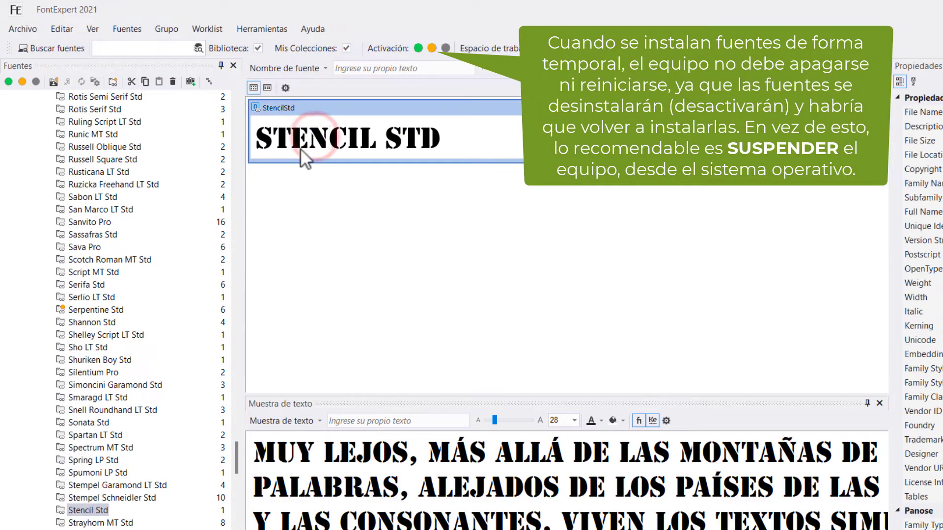
left_click(88, 498)
left_click(81, 511)
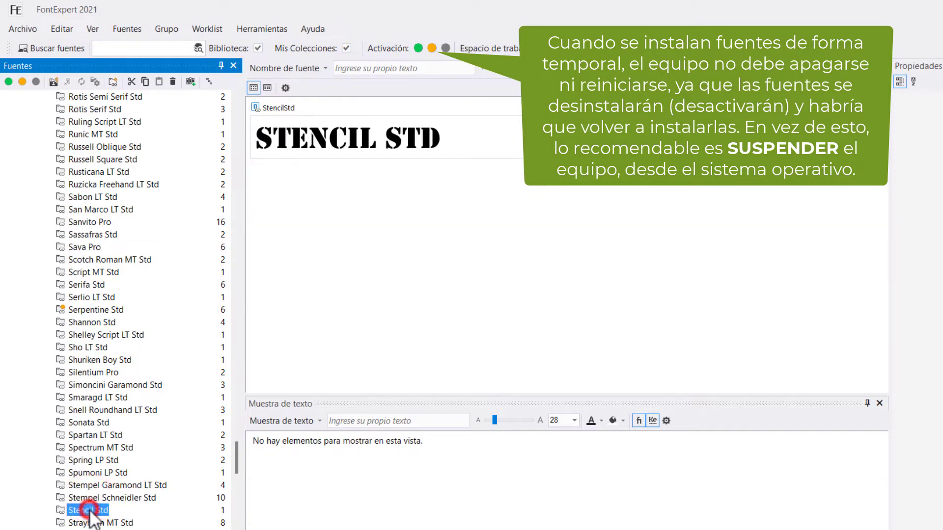
left_click(98, 499)
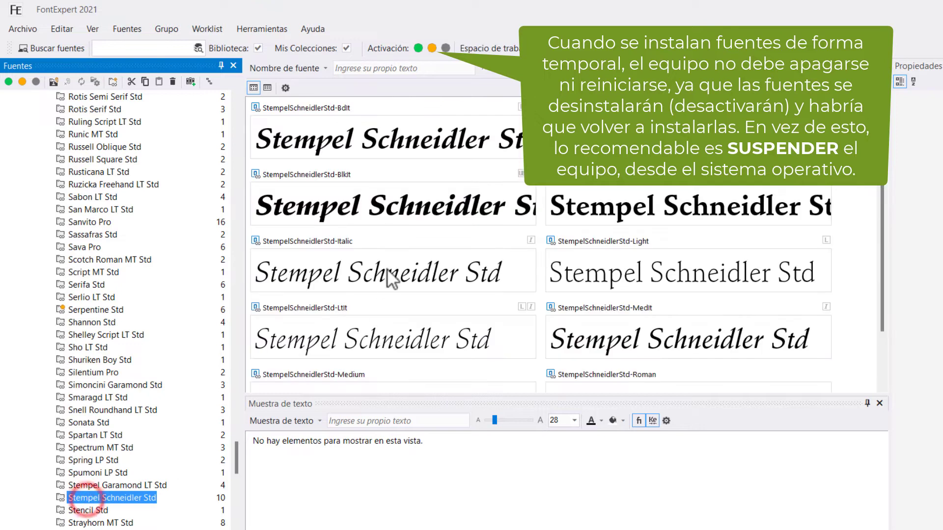
left_click(387, 270)
left_click(662, 199)
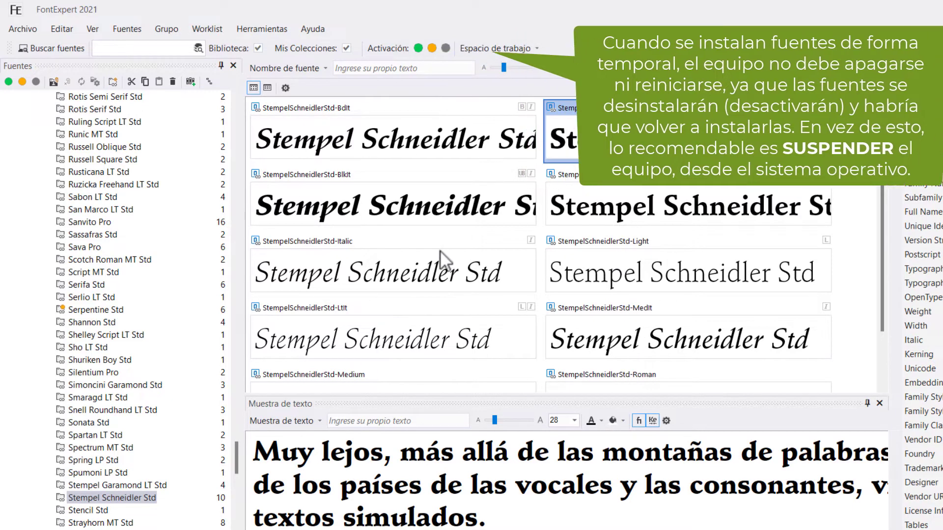
left_click(85, 520)
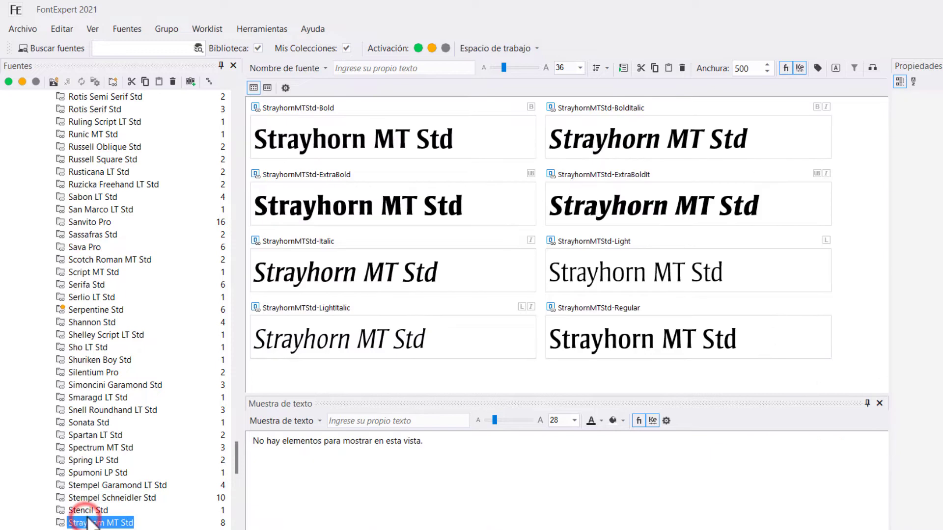
- Activate the Stencil Std group's font temporarily and review the Stencil Std and Serpentine Std groups for their activation
left_click(85, 511)
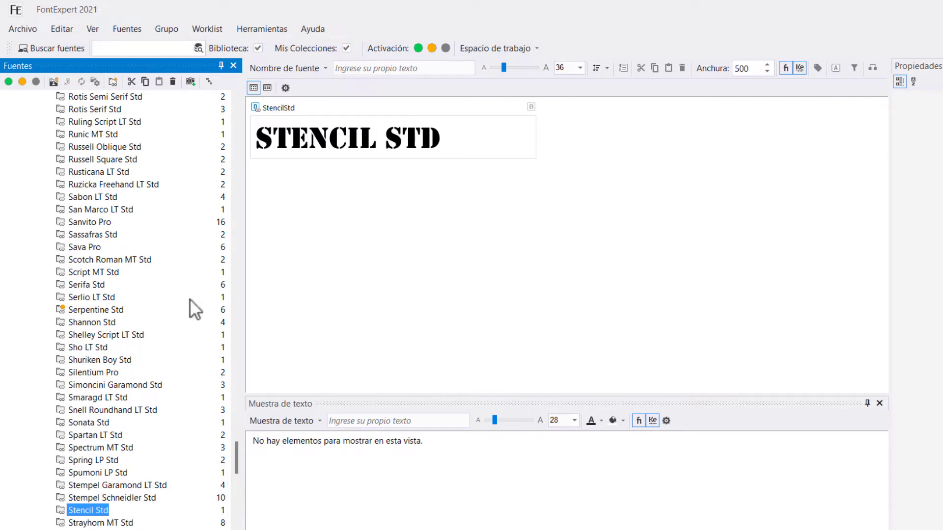
left_click(432, 47)
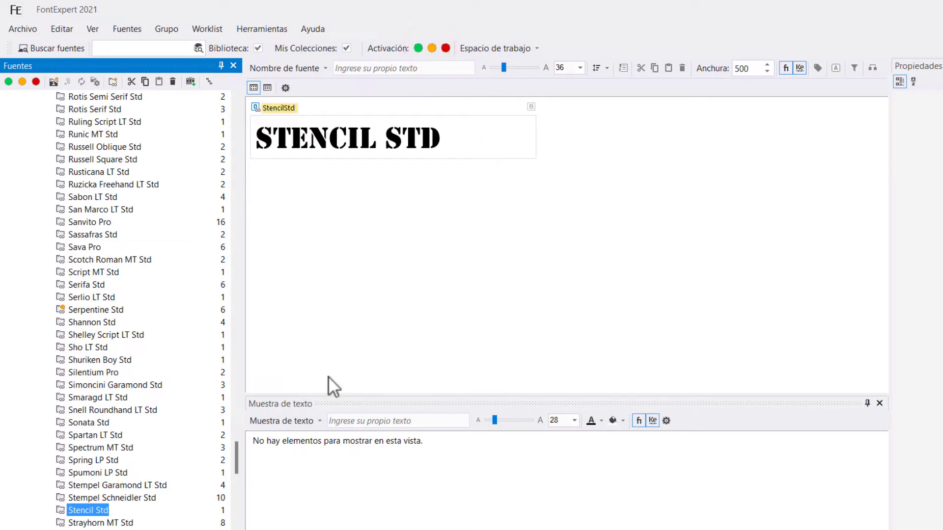
left_click(143, 486)
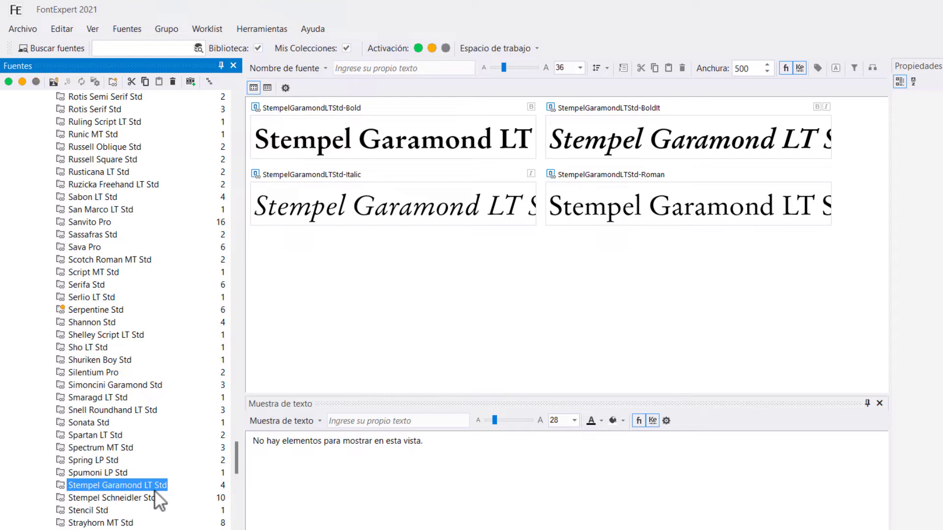
left_click(75, 511)
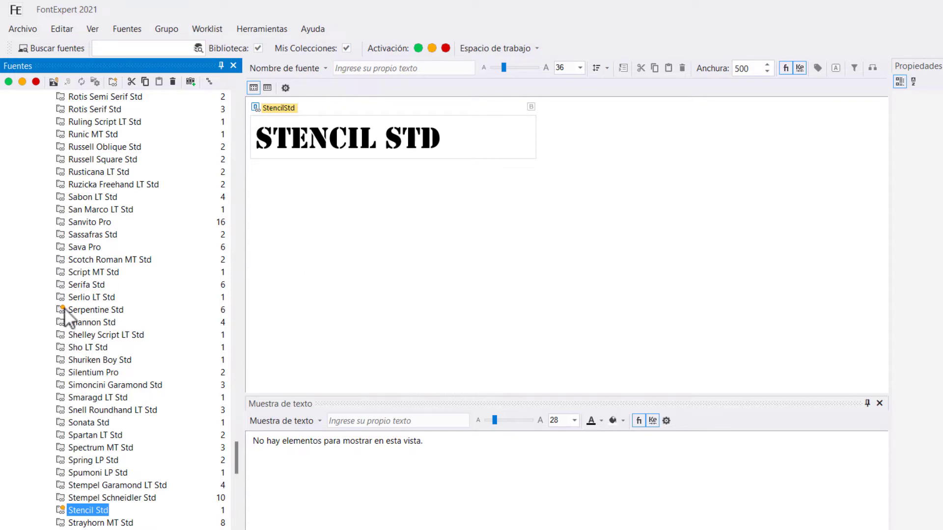
left_click(93, 307)
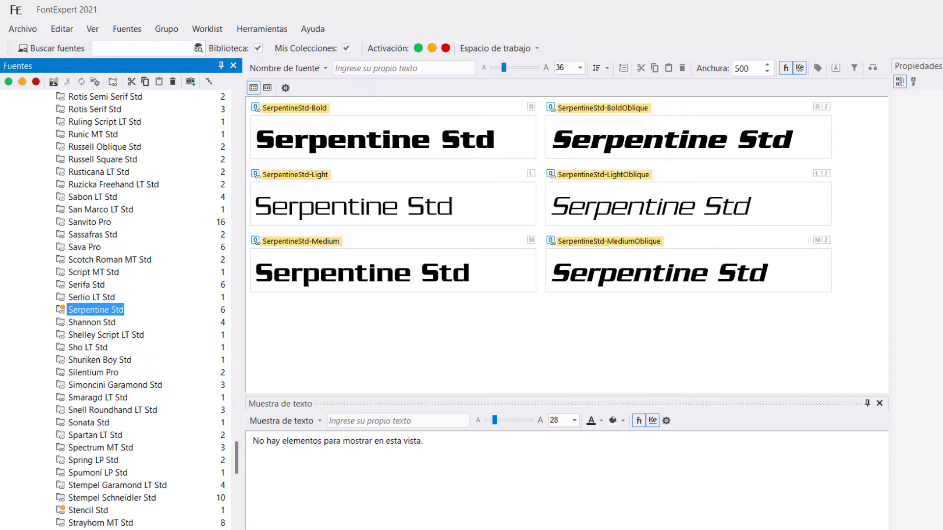
- Switch to Word, create a blank document and write "Esto es un texto de prueba"
left_click(525, 529)
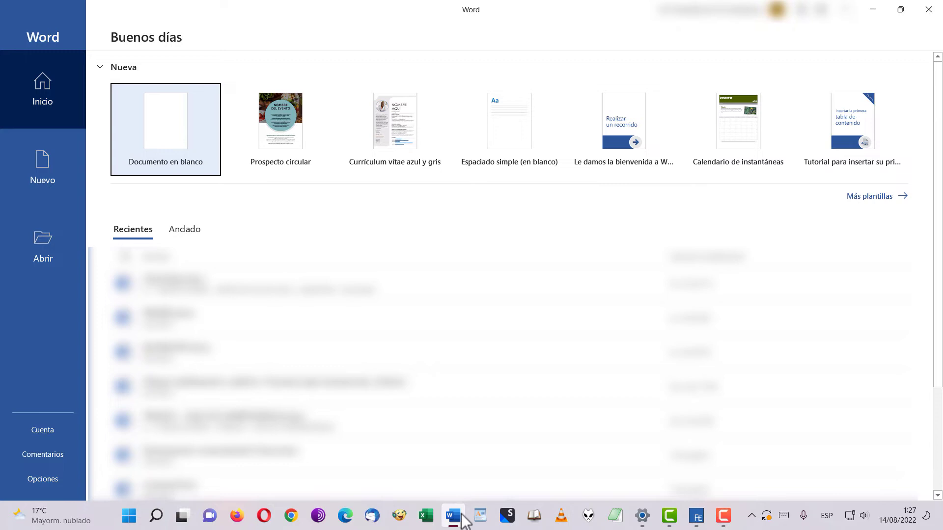
left_click(183, 136)
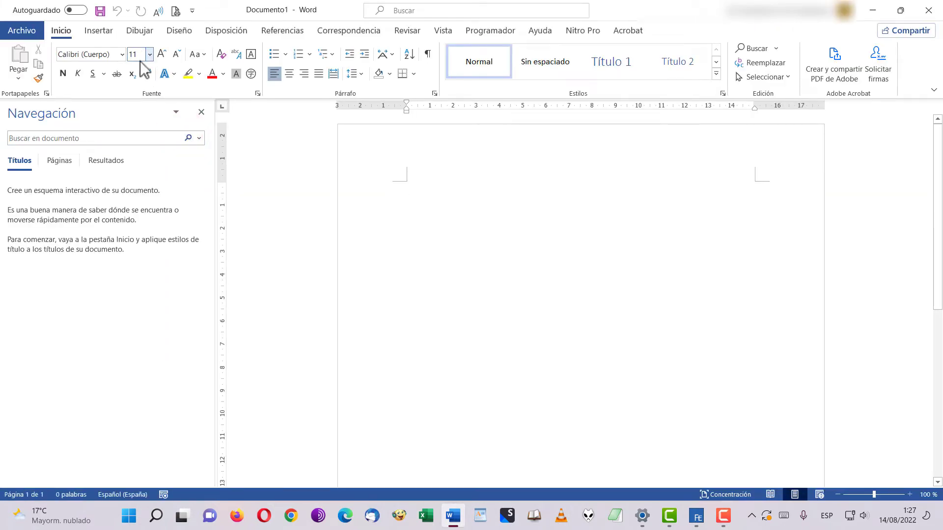
type("Esto")
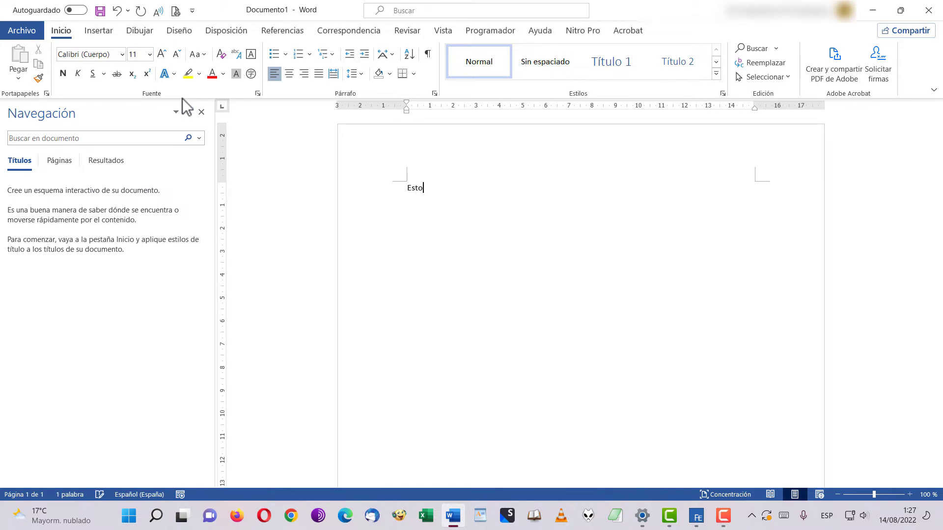
type(" es un texto de prueba")
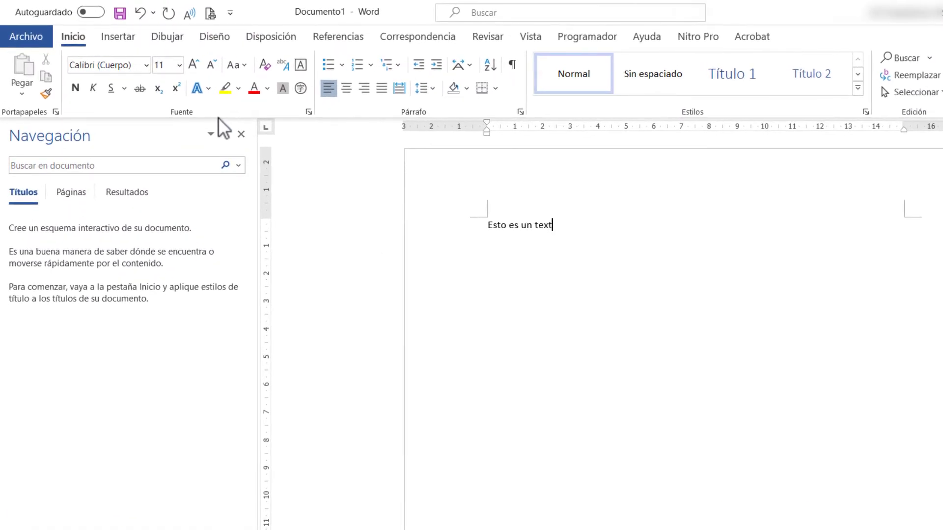
- Select the whole test sentence and apply the Serpentine Std Medium font to it
key("ctrl+a")
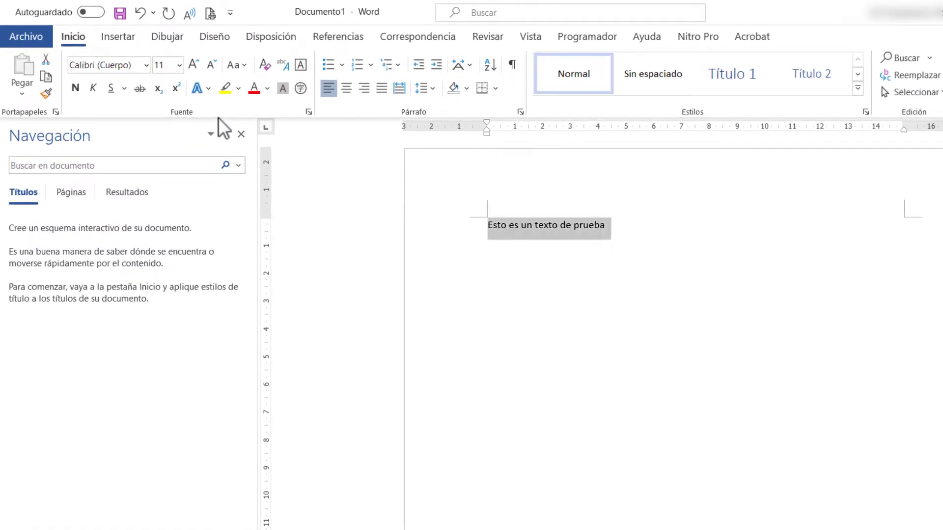
left_click(152, 67)
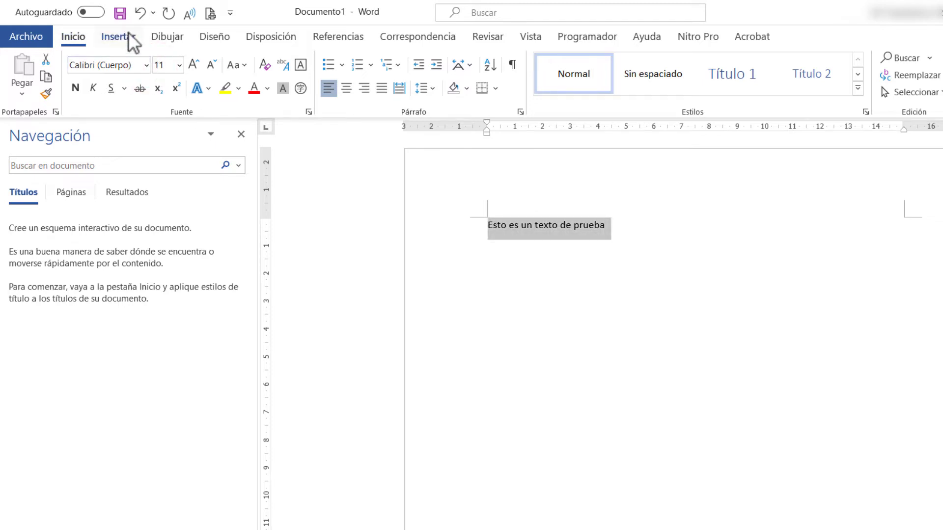
left_click(146, 66)
scroll(211, 288, "down", 3)
scroll(210, 287, "down", 20)
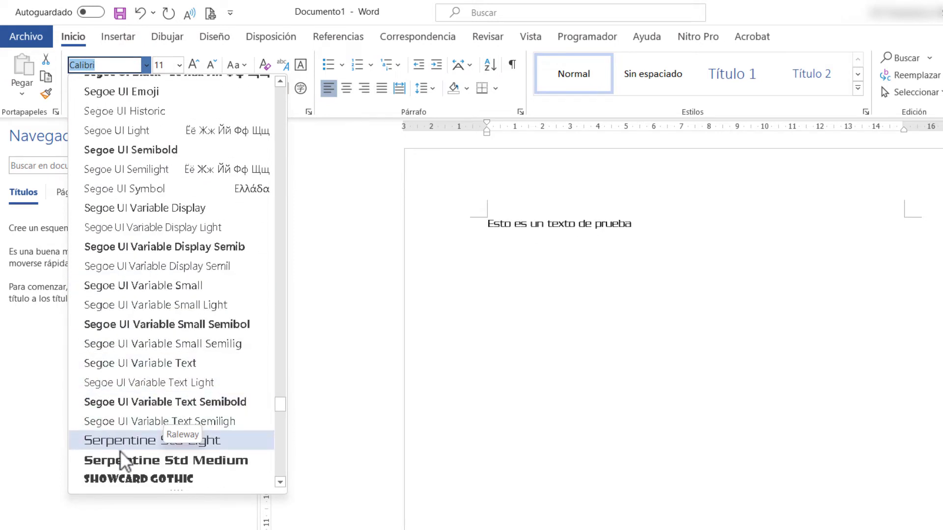
scroll(247, 427, "down", 1)
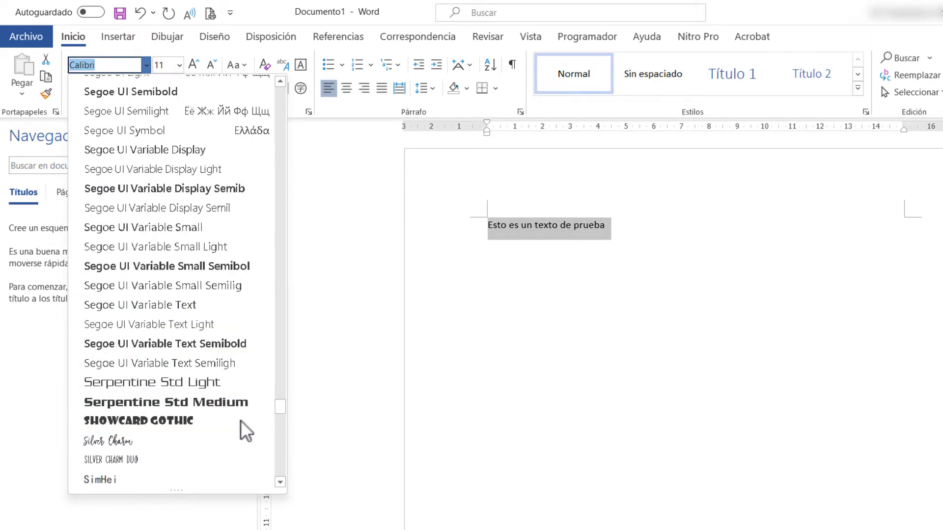
left_click(166, 407)
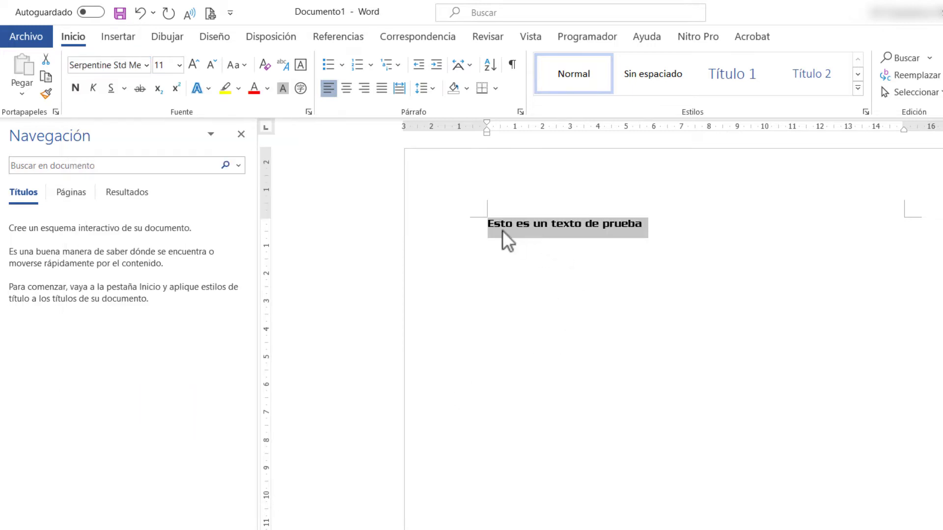
- Set the test sentence to size 24 in italics and look through the underline styles without choosing one
left_click(180, 64)
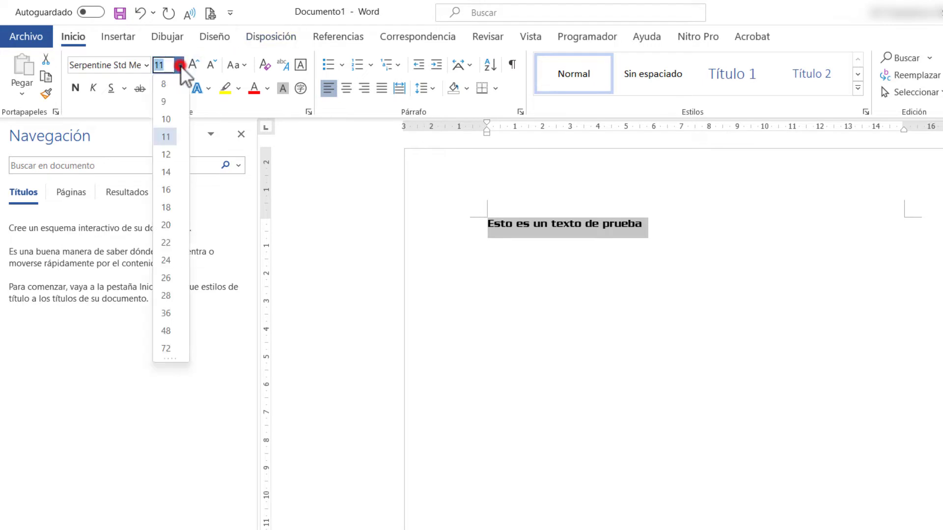
left_click(167, 261)
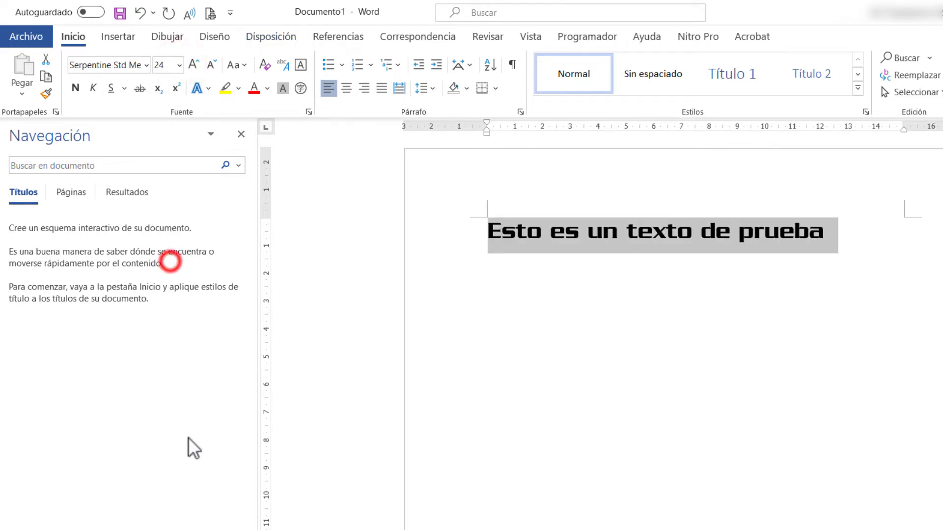
left_click(93, 88)
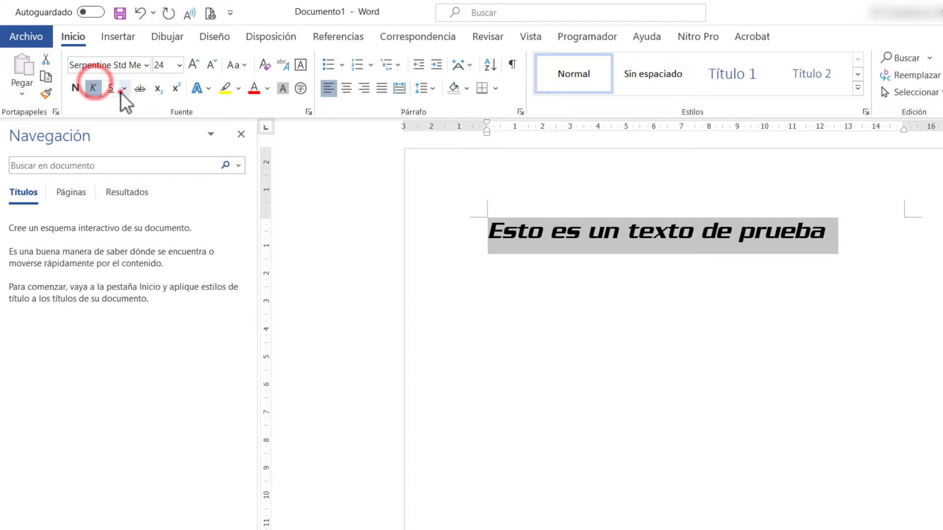
left_click(124, 88)
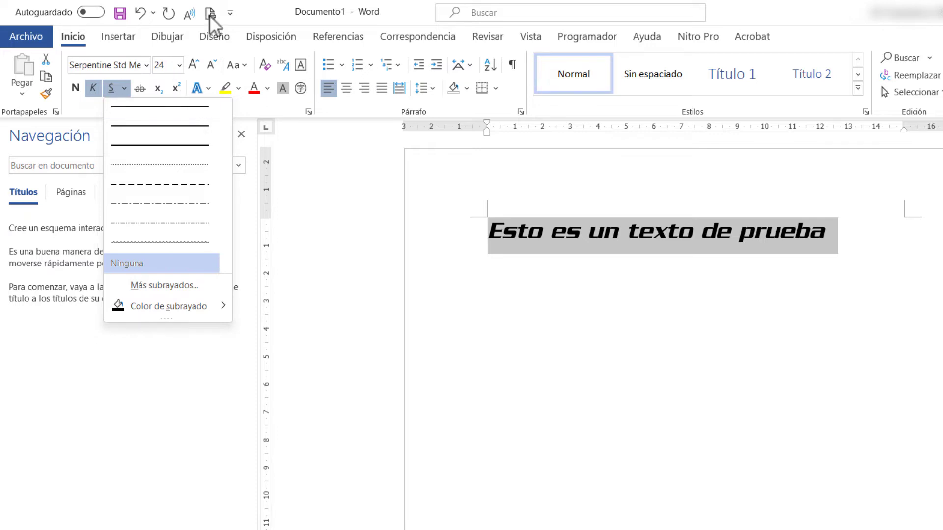
left_click(246, 6)
left_click(695, 320)
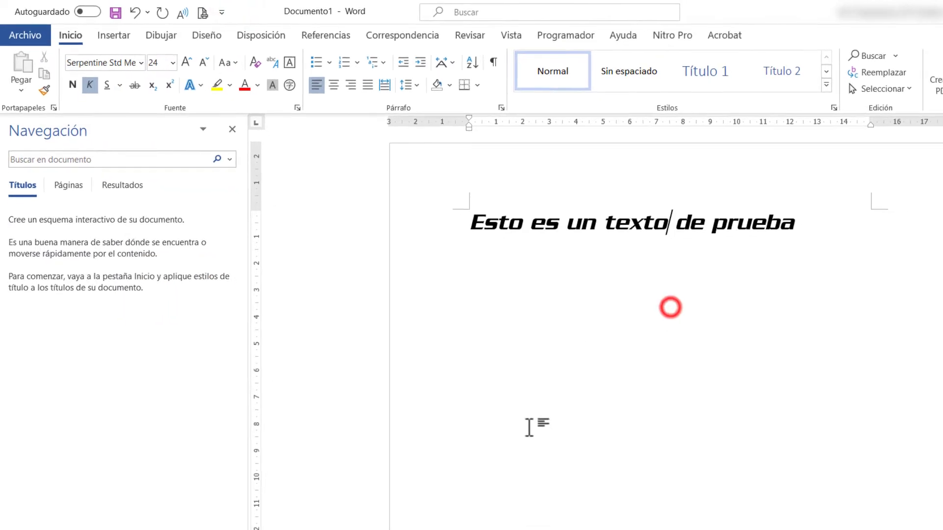
- Undo the italic and font size changes on the test sentence
key("ctrl+e")
key("ctrl+k")
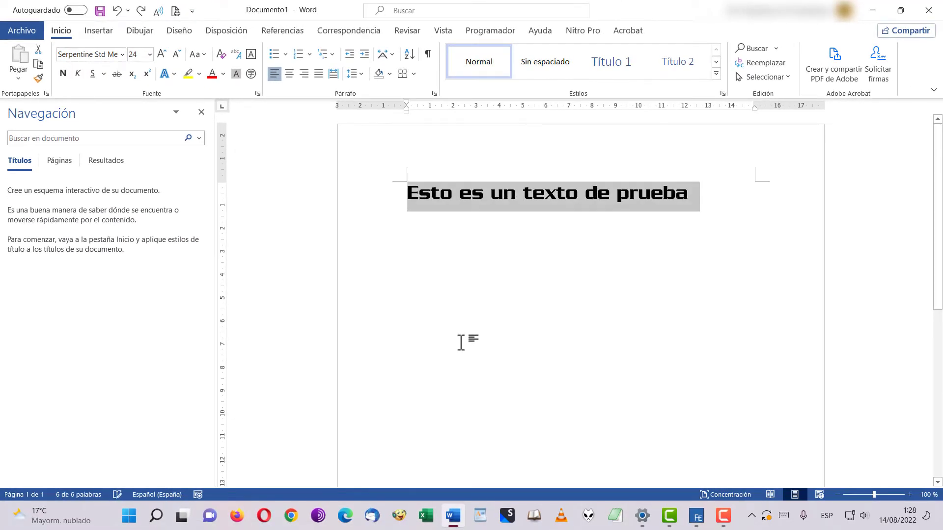
key("ctrl+z")
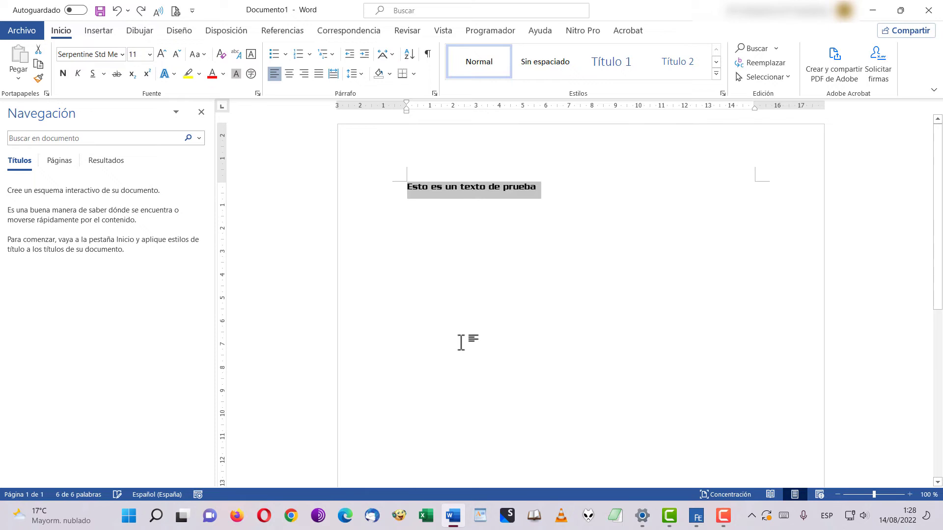
- Apply the Serpentine Std Light font to the test sentence and set its size to 26
left_click(122, 55)
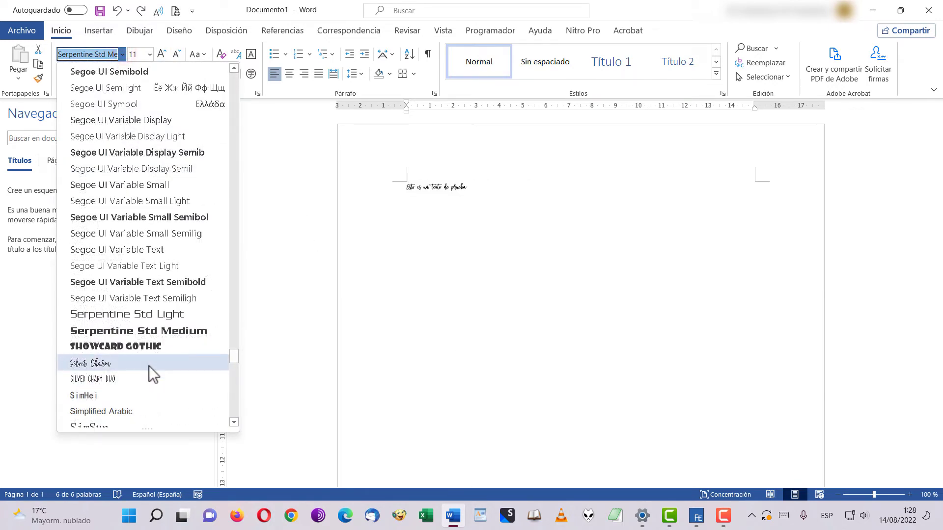
left_click(128, 314)
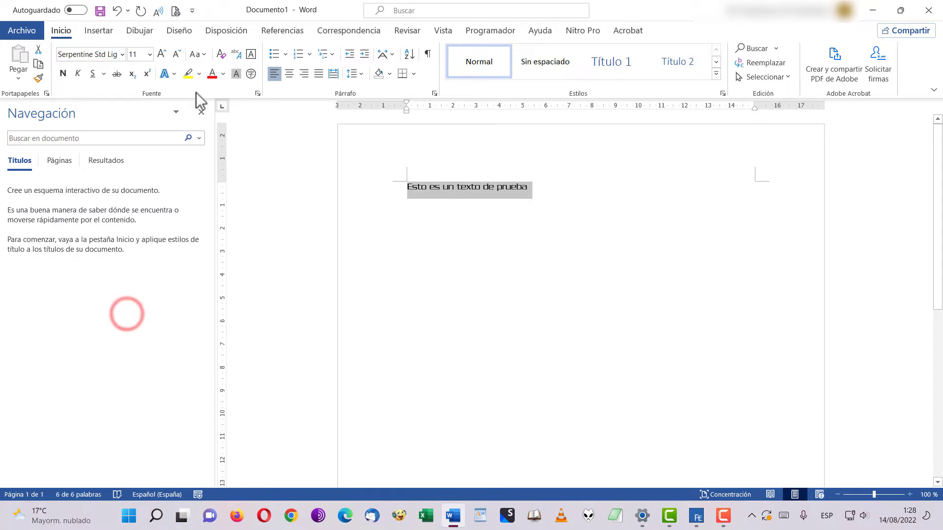
left_click(150, 53)
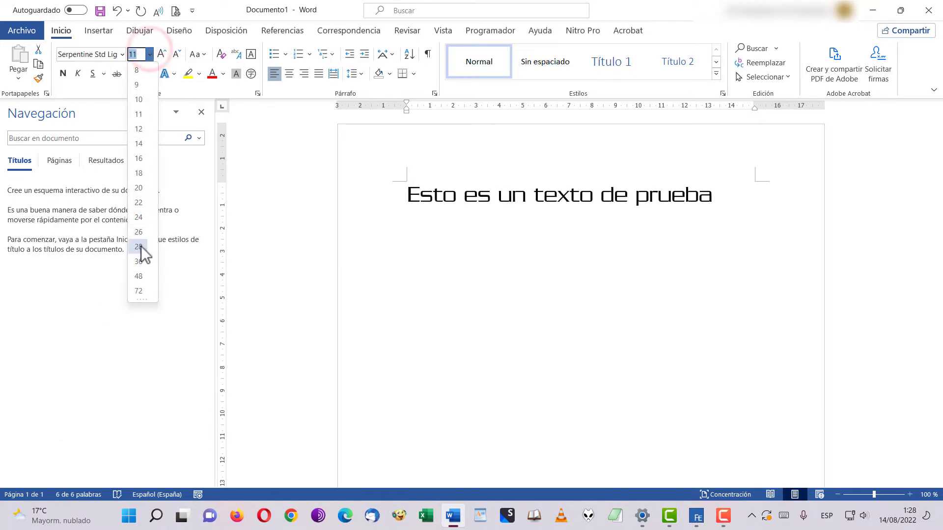
left_click(139, 226)
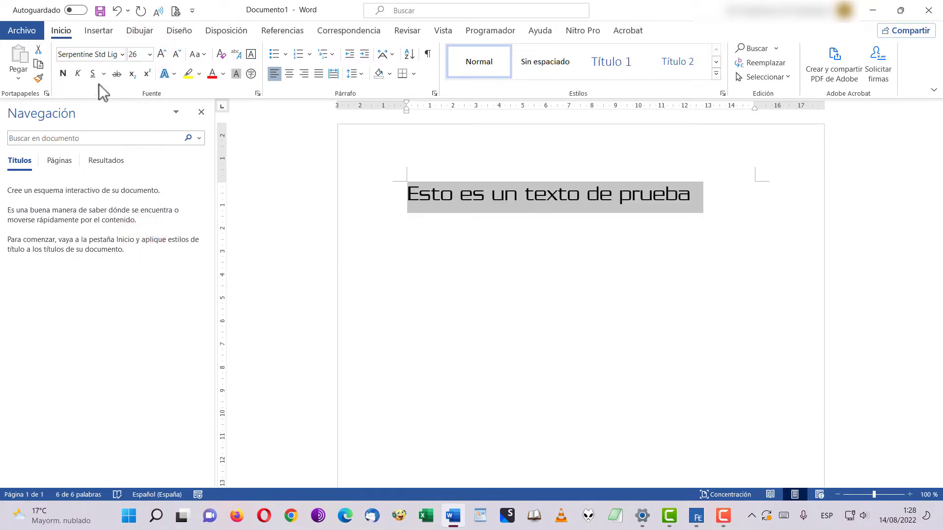
- Italicize the test sentence and toggle bold and underline on and off, leaving the underline styles unused
left_click(77, 74)
left_click(65, 74)
left_click(65, 74)
left_click(94, 72)
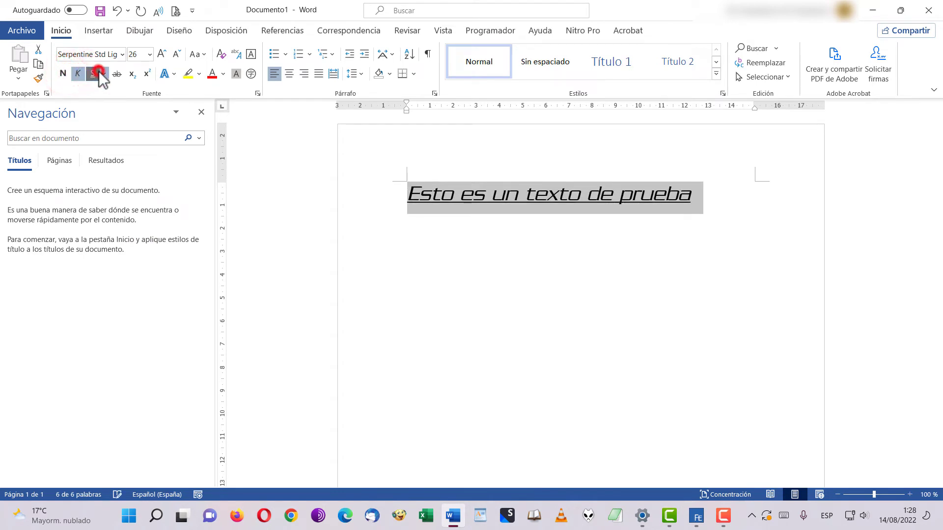
left_click(96, 72)
left_click(103, 73)
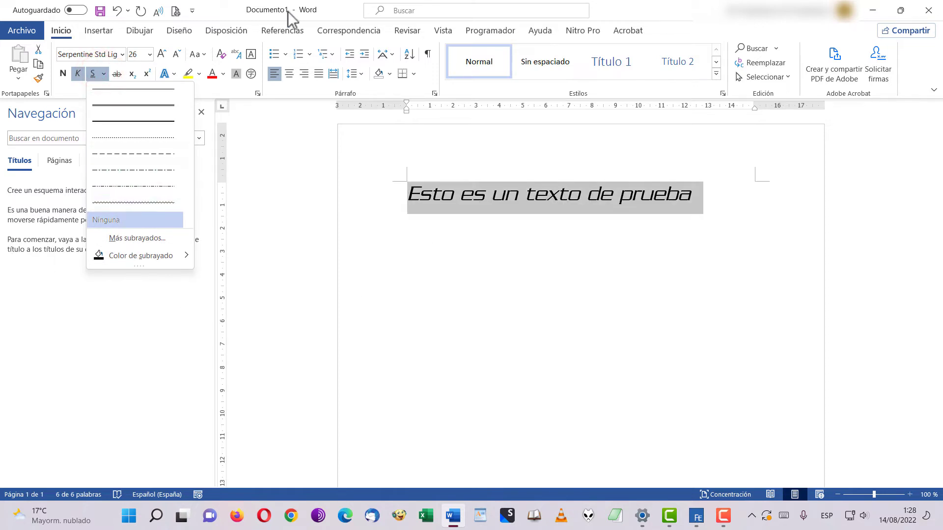
left_click(534, 296)
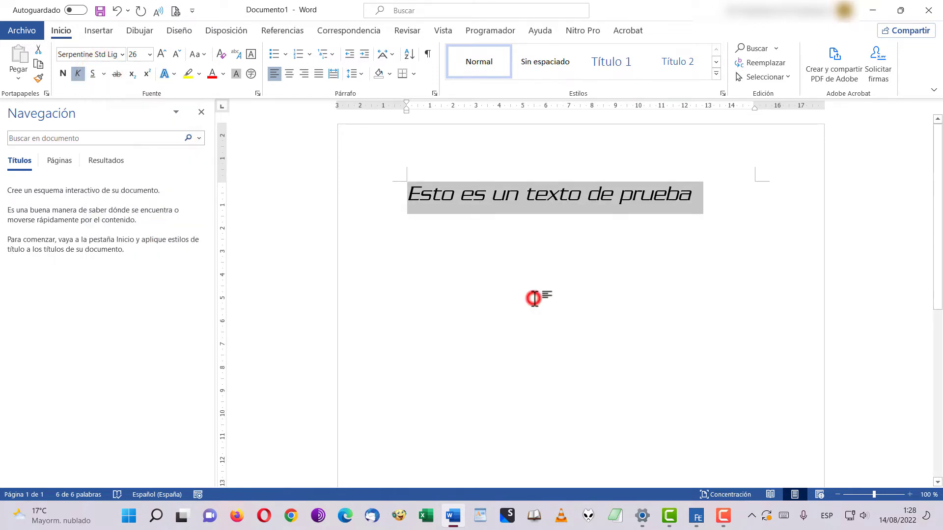
- Undo the most recent formatting toggles on the test sentence
key("ctrl+n")
key("ctrl+z")
key("ctrl+z")
key("ctrl+z")
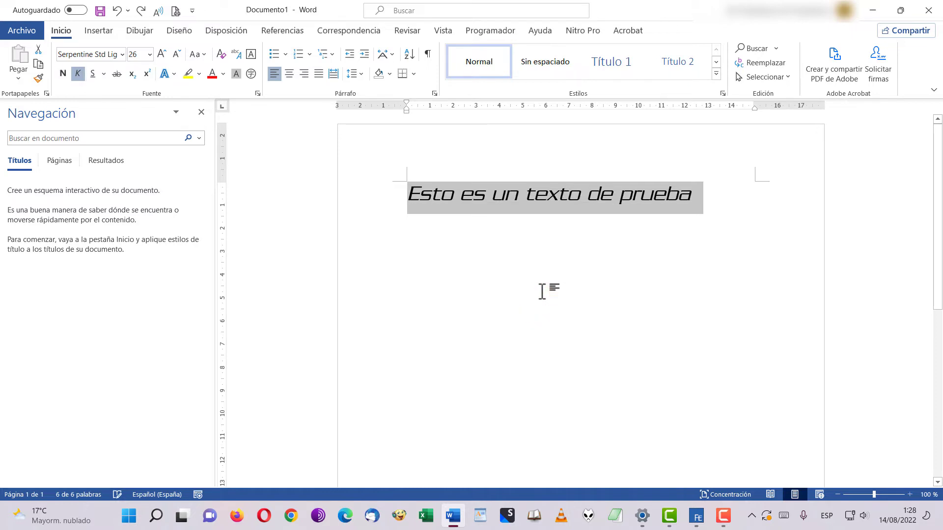
- Undo the Serpentine formatting on the test sentence and apply the Stencil Std font at size 24
key("ctrl+z")
key("ctrl+z")
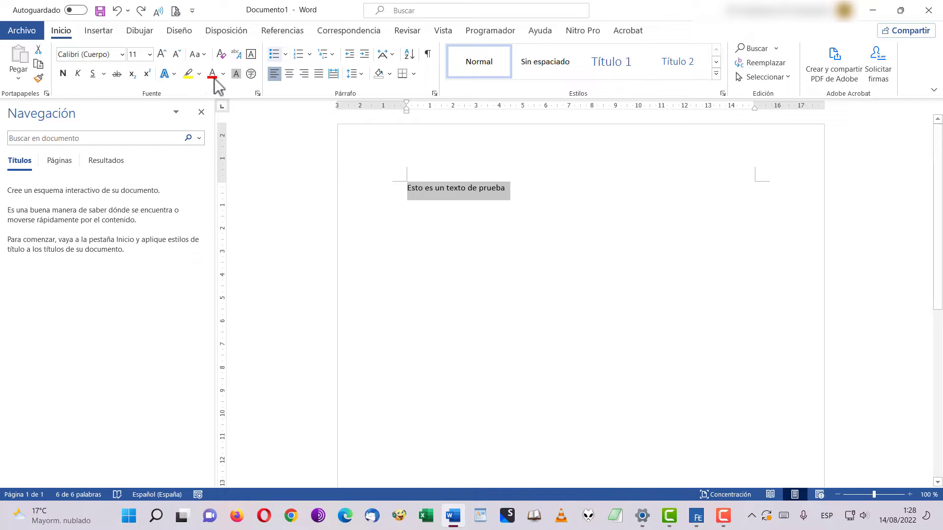
left_click(121, 54)
left_click_drag(234, 82, 238, 385)
scroll(158, 391, "down", 6)
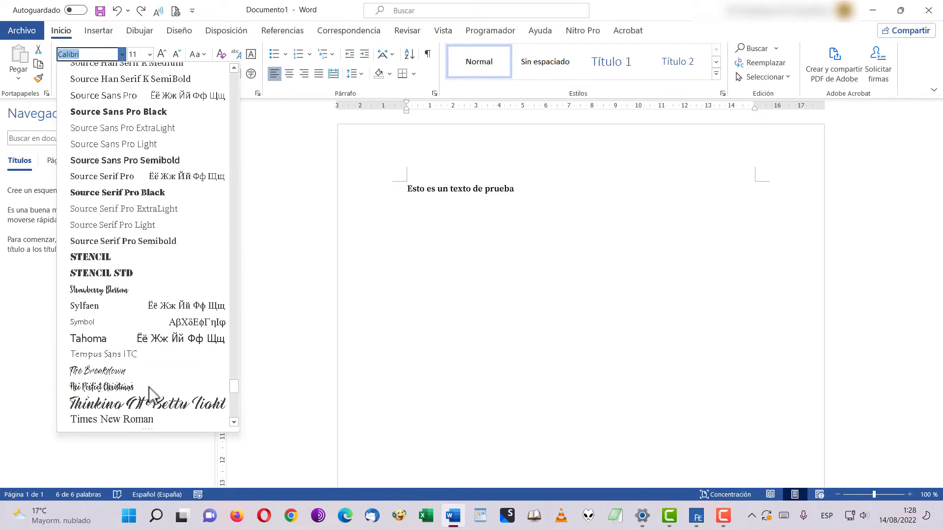
left_click(114, 276)
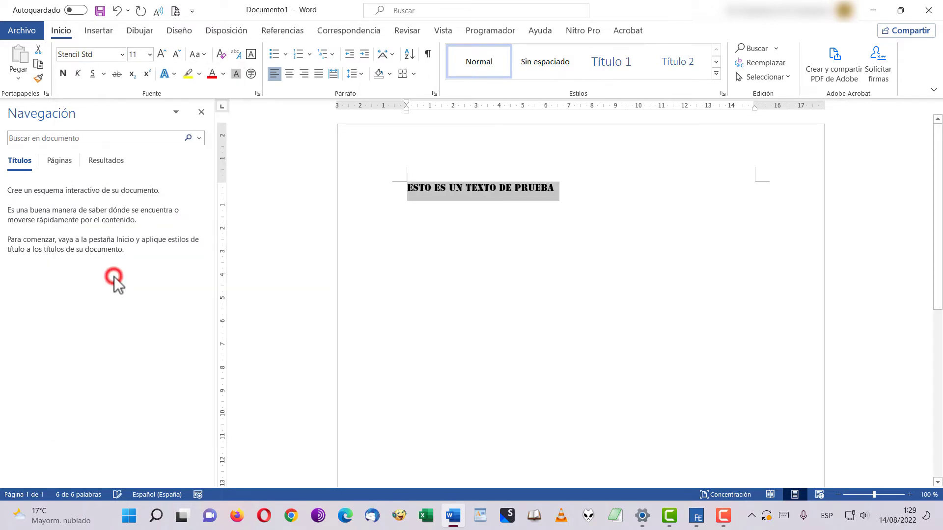
left_click(149, 54)
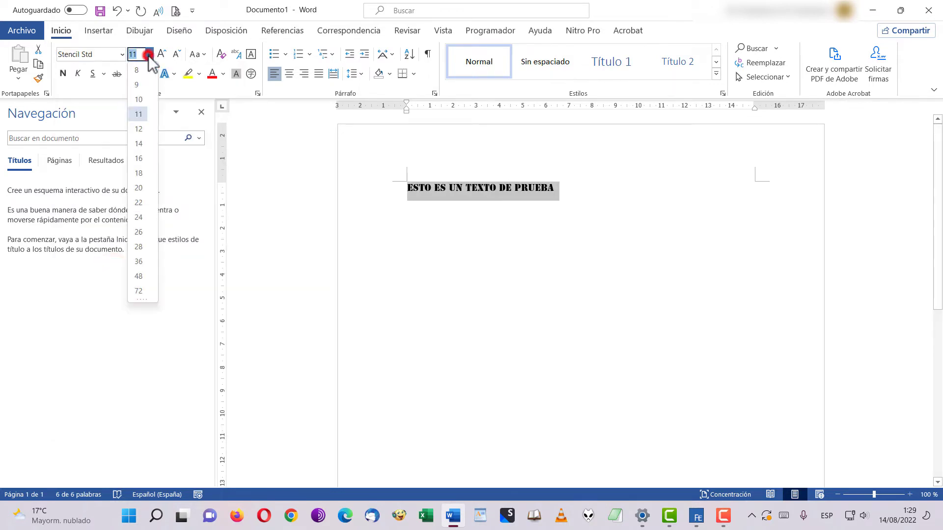
left_click(134, 221)
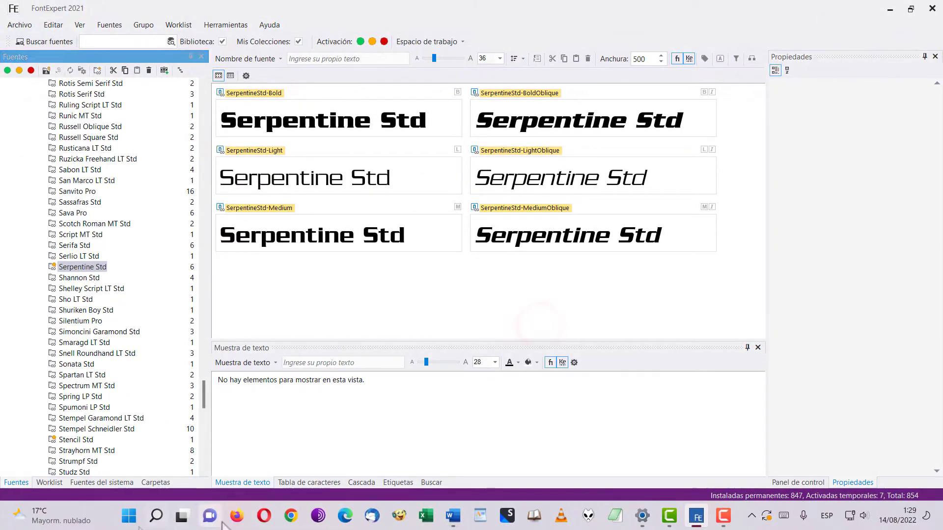
- Launch Adobe Illustrator 2022 and create a new document with the A4 preset
left_click(129, 516)
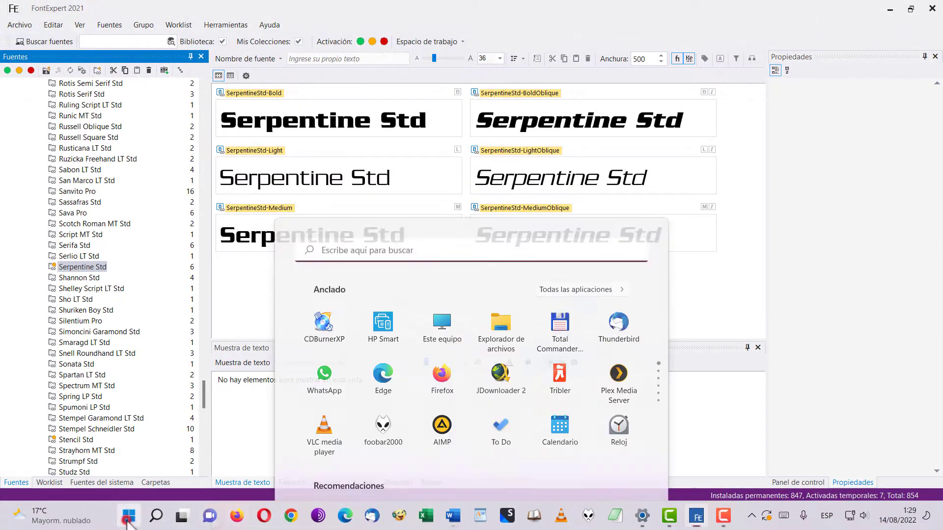
scroll(488, 246, "down", 5)
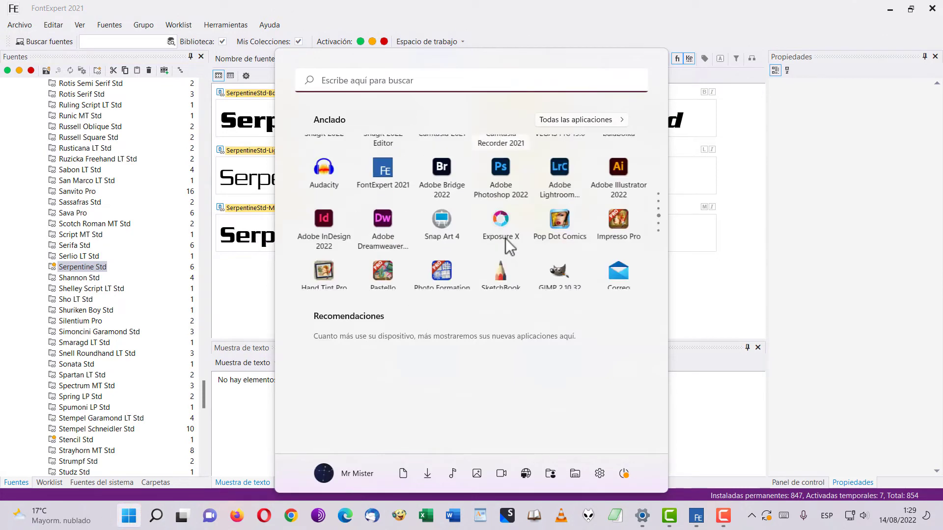
scroll(509, 246, "down", 1)
scroll(550, 265, "down", 1)
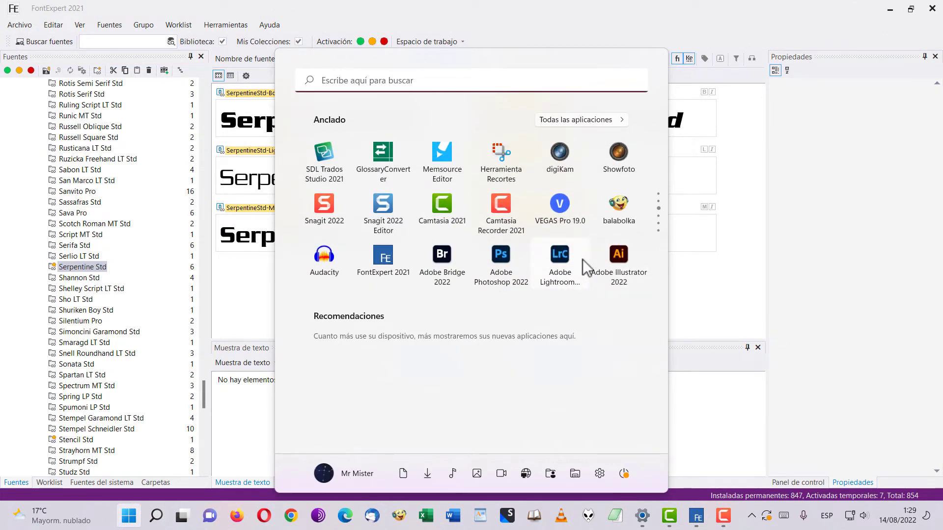
scroll(600, 276, "up", 1)
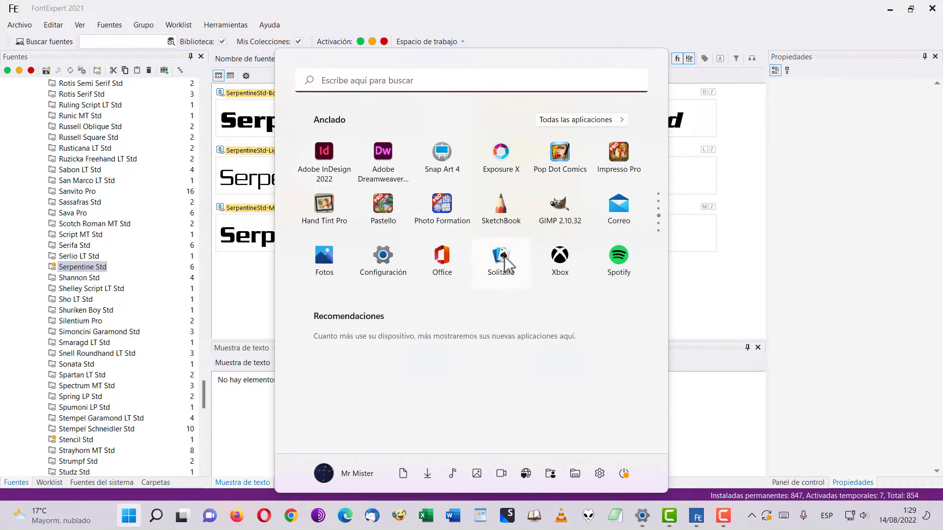
scroll(506, 263, "up", 1)
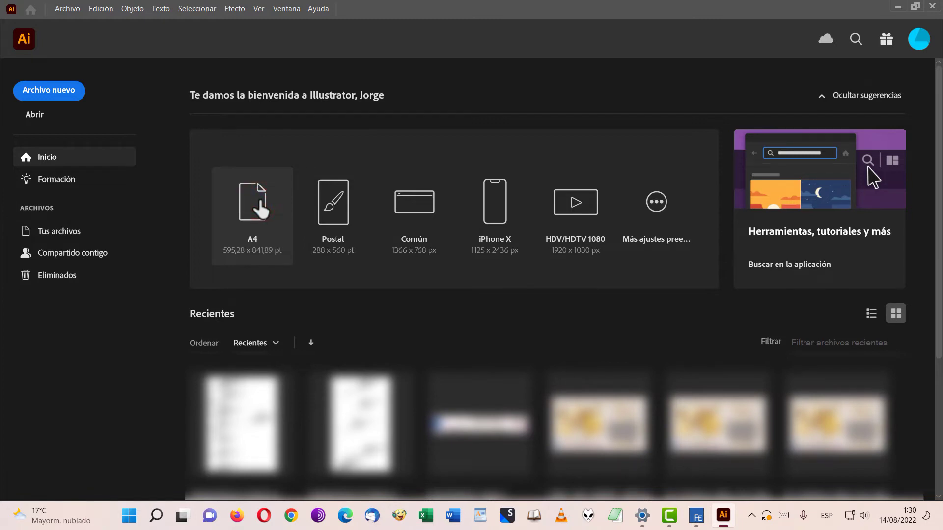
left_click(260, 210)
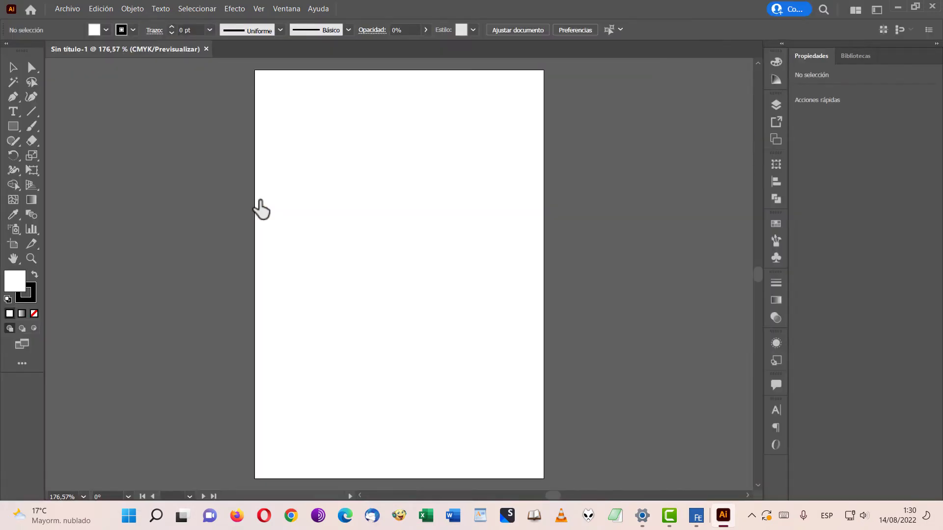
- Add the point text "Esto es un texto de prueba" near the upper part of the A4 artboard
left_click(13, 111)
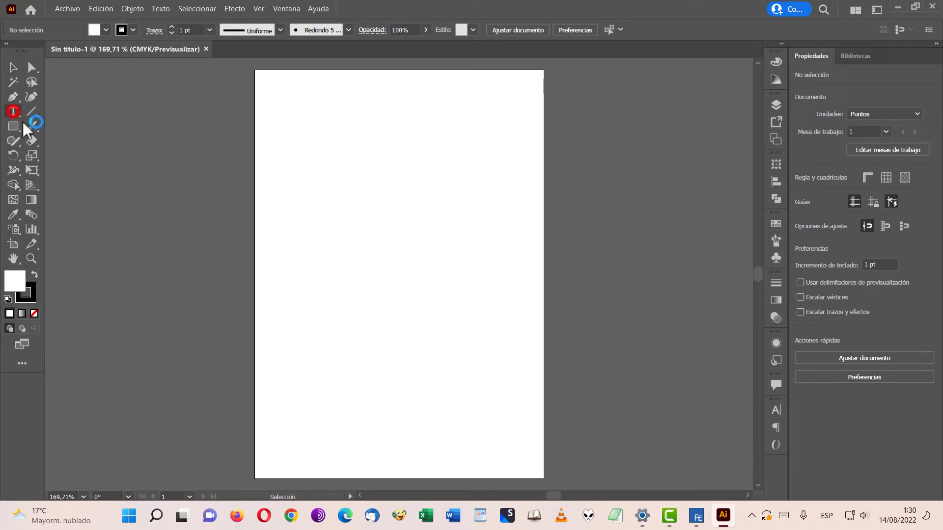
left_click(321, 158)
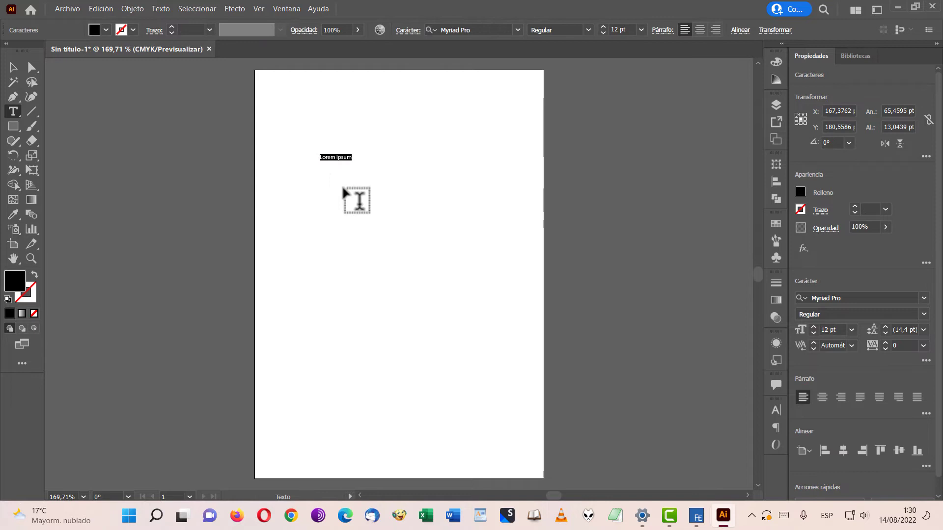
type("Esto es un tex")
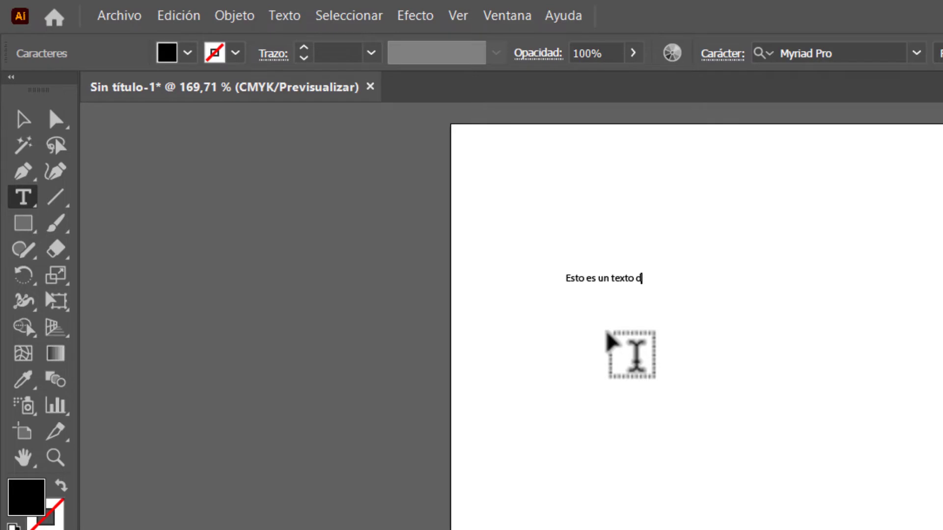
type("to d")
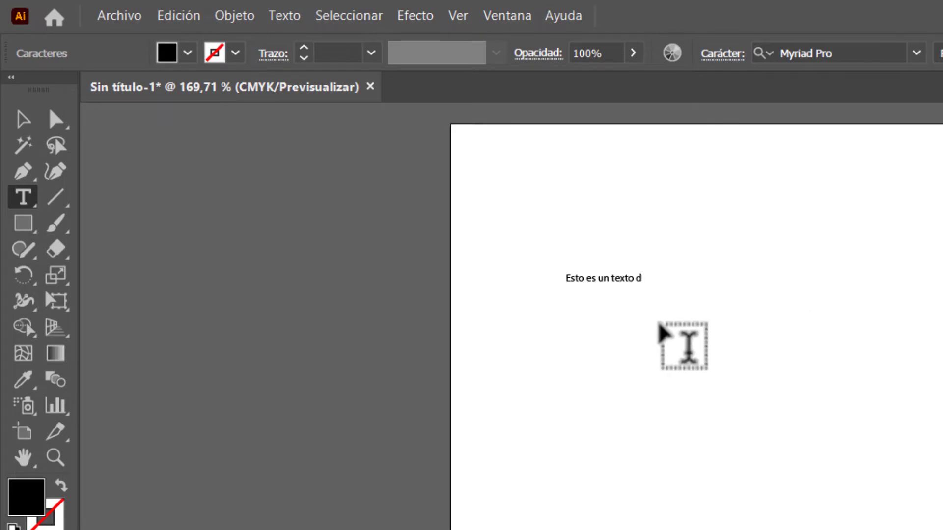
scroll(678, 319, "left", 3)
left_click(771, 295, "ctrl")
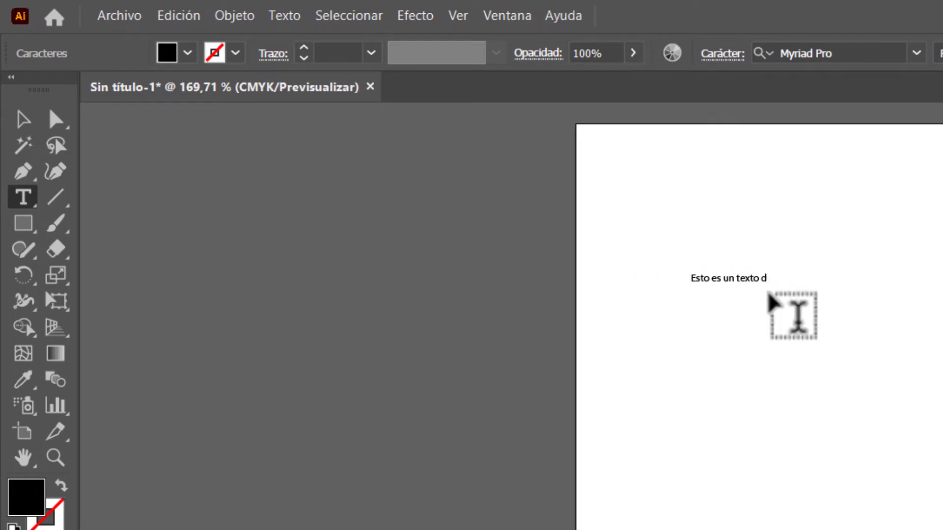
left_click(54, 456)
left_click_drag(770, 239, 942, 529)
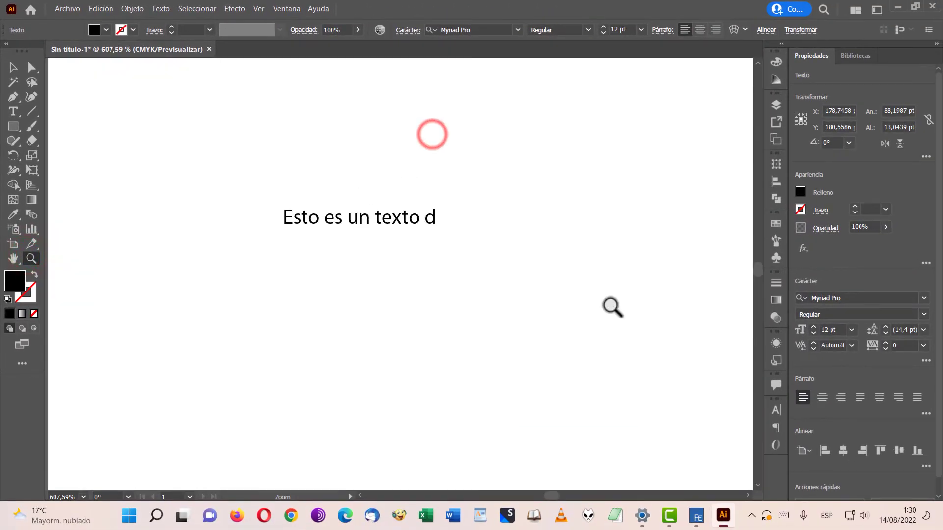
left_click(13, 112)
left_click(386, 216)
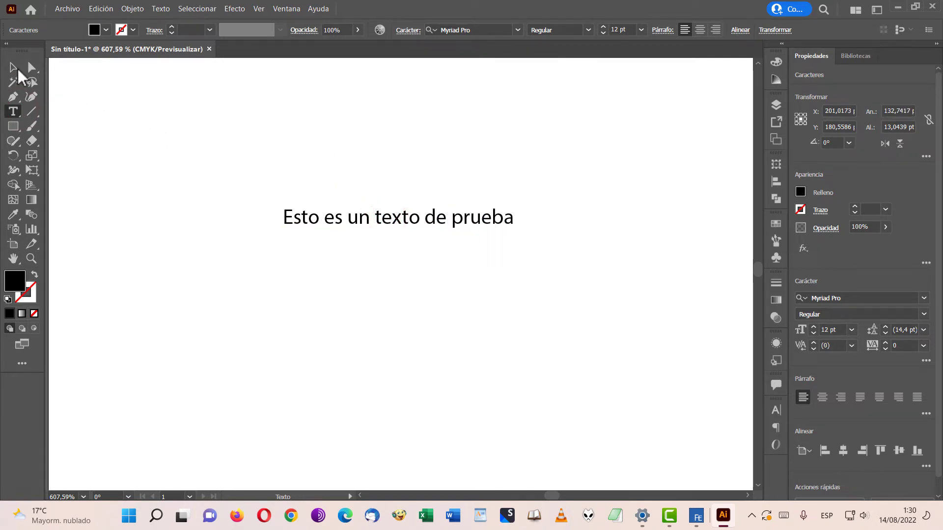
- Select the text object in Illustrator and set its font to Serpentine Std Medium Oblique
left_click(14, 67)
left_click_drag(449, 305, 256, 324)
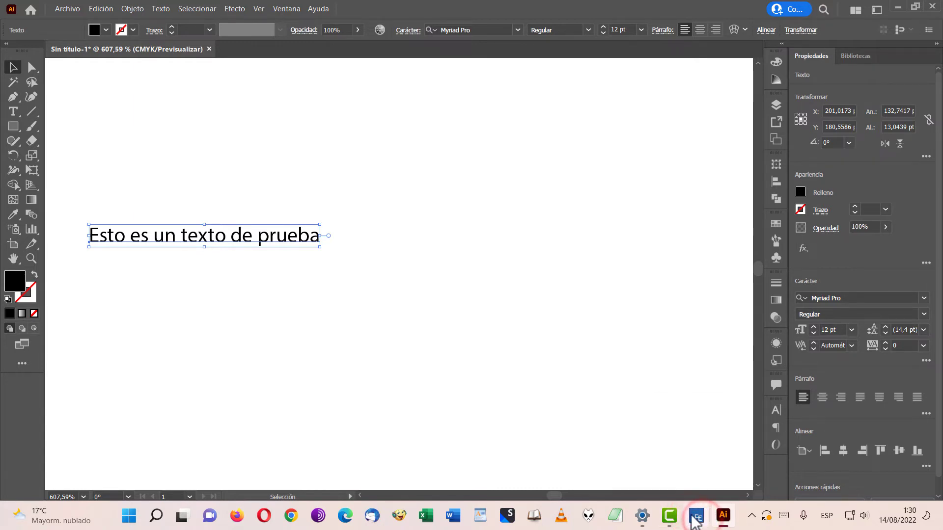
left_click(898, 8)
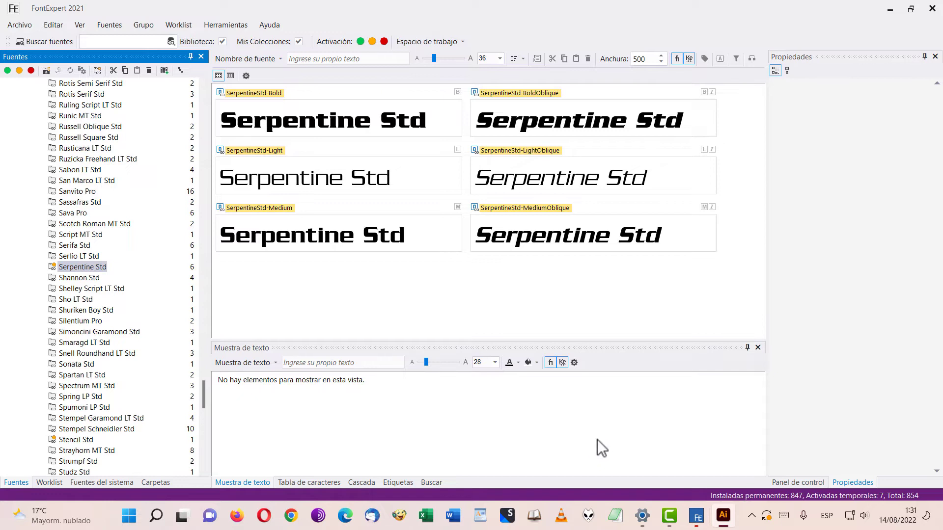
left_click(725, 525)
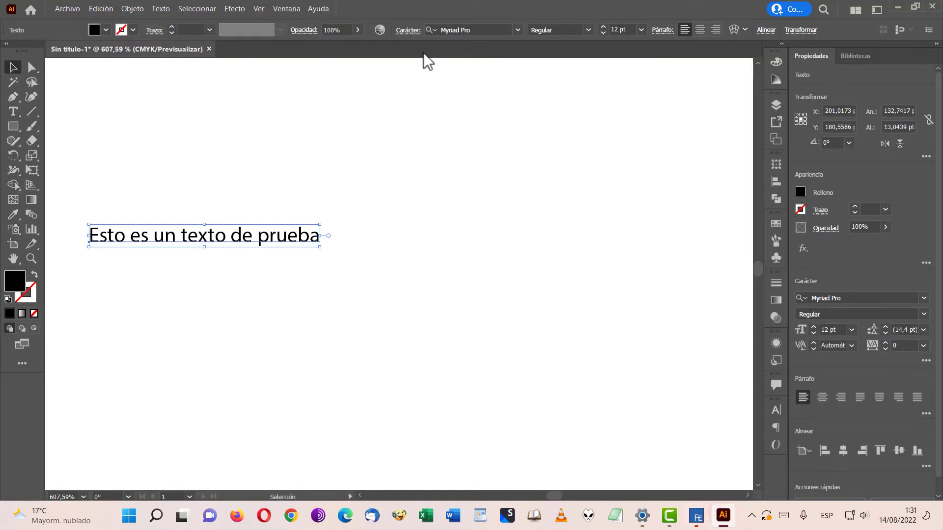
left_click(518, 30)
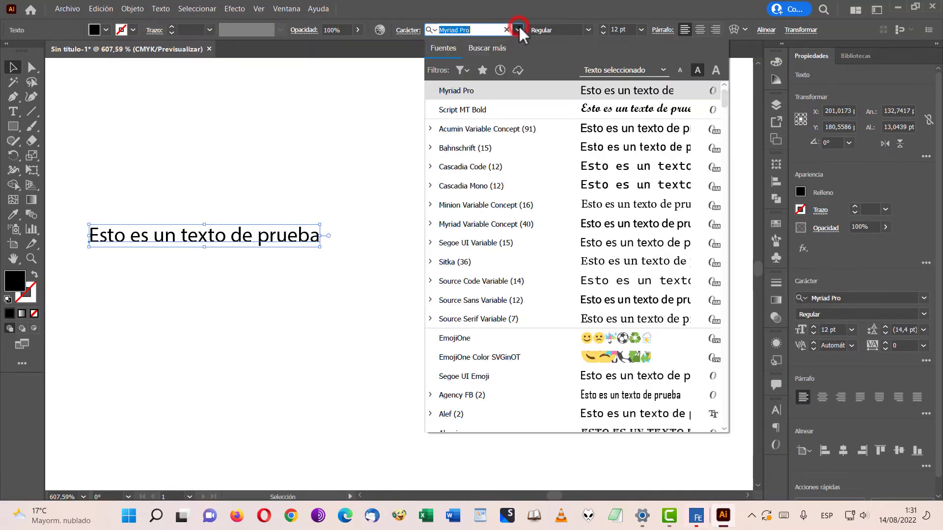
scroll(526, 231, "down", 5)
scroll(541, 216, "up", 5)
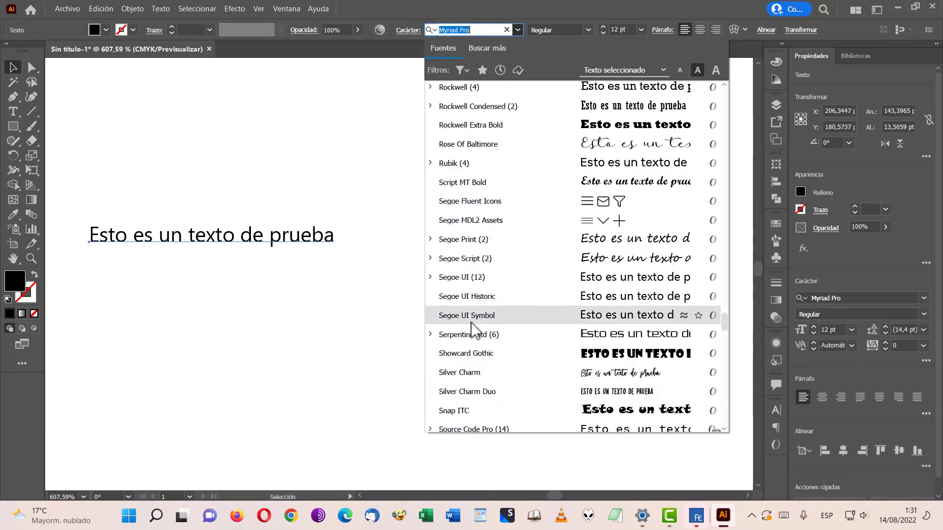
left_click(431, 336)
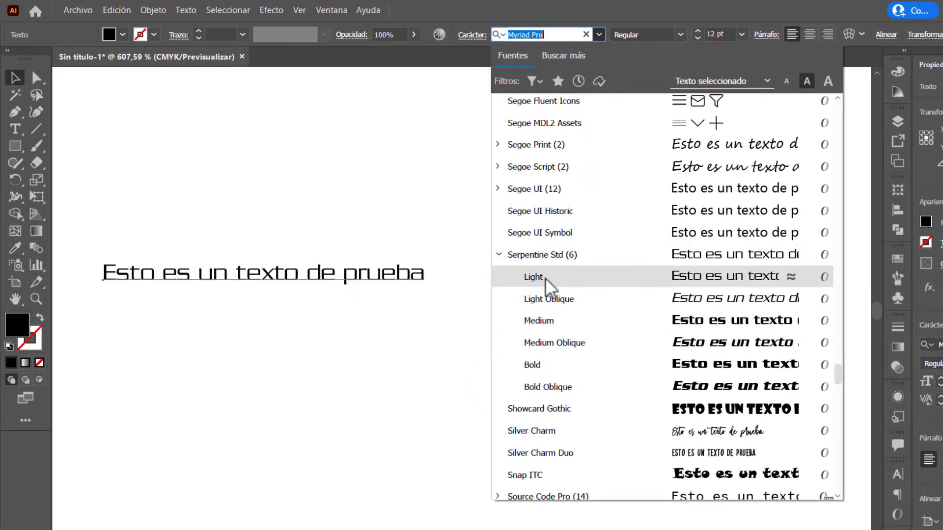
left_click(545, 344)
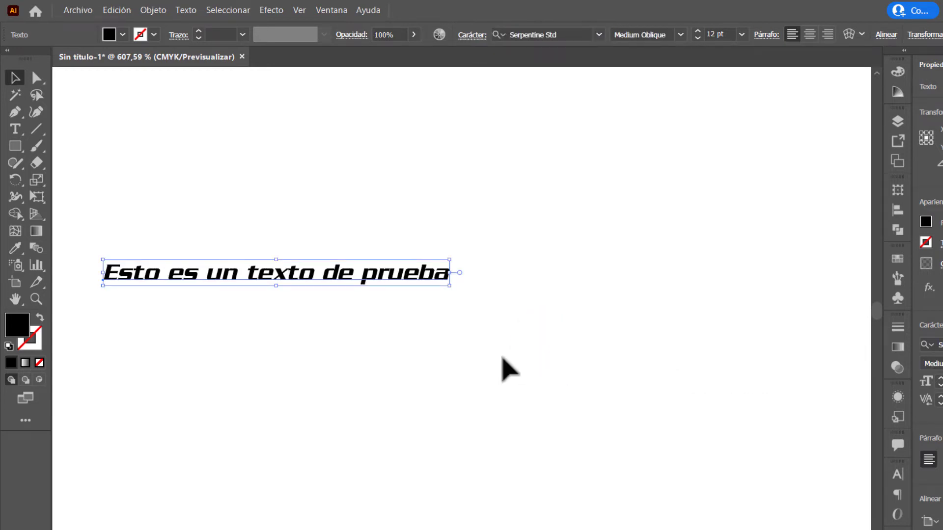
- Undo the Serpentine Std font change and set the selected text to Stencil Std Bold
key("ctrl+z")
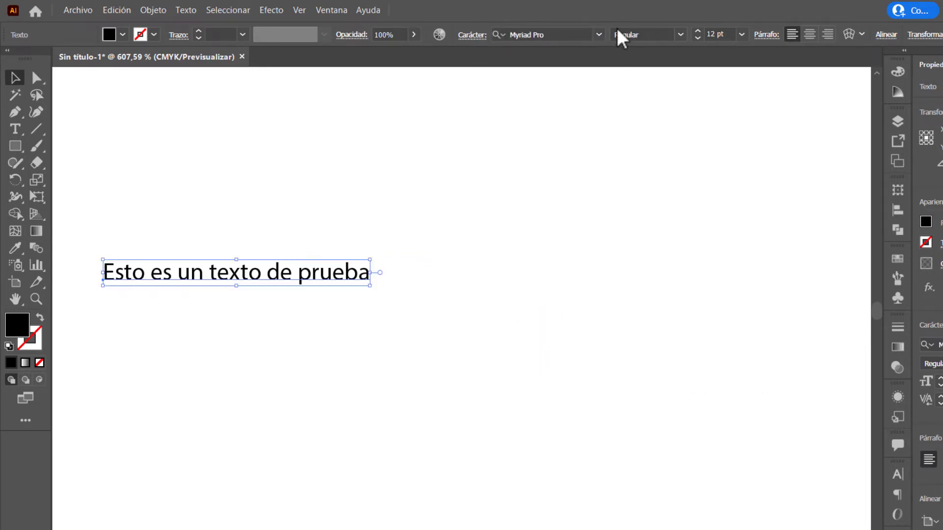
left_click(599, 34)
scroll(809, 175, "down", 5)
left_click_drag(840, 143, 833, 399)
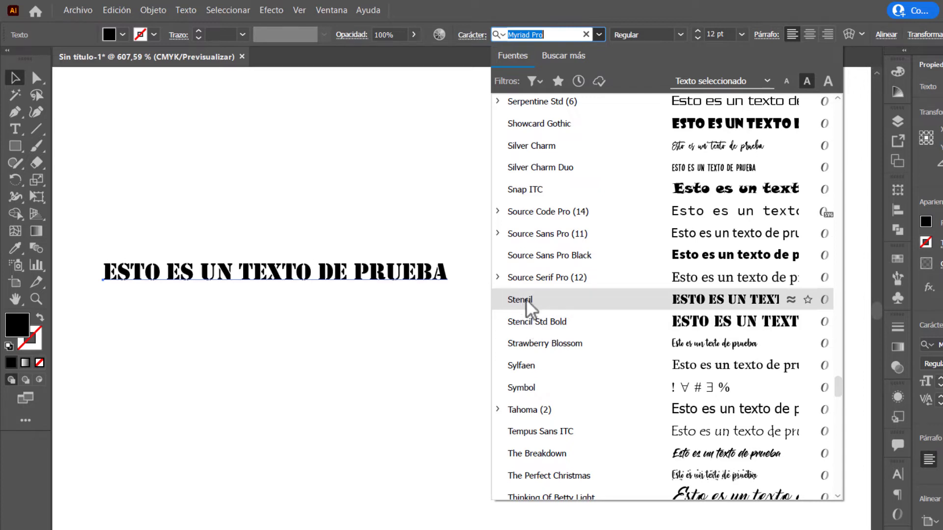
left_click(541, 324)
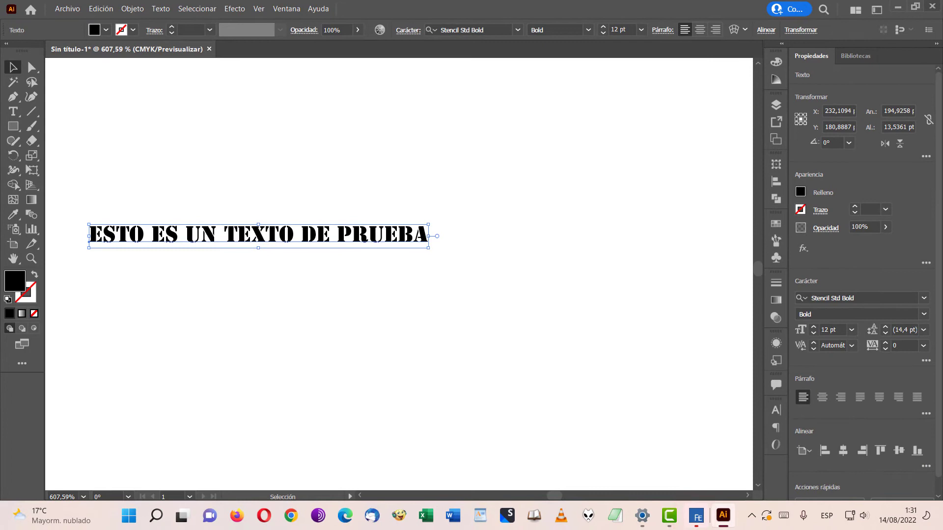
- Close Illustrator and FontExpert, and restart the computer
left_click(932, 6)
left_click(535, 273)
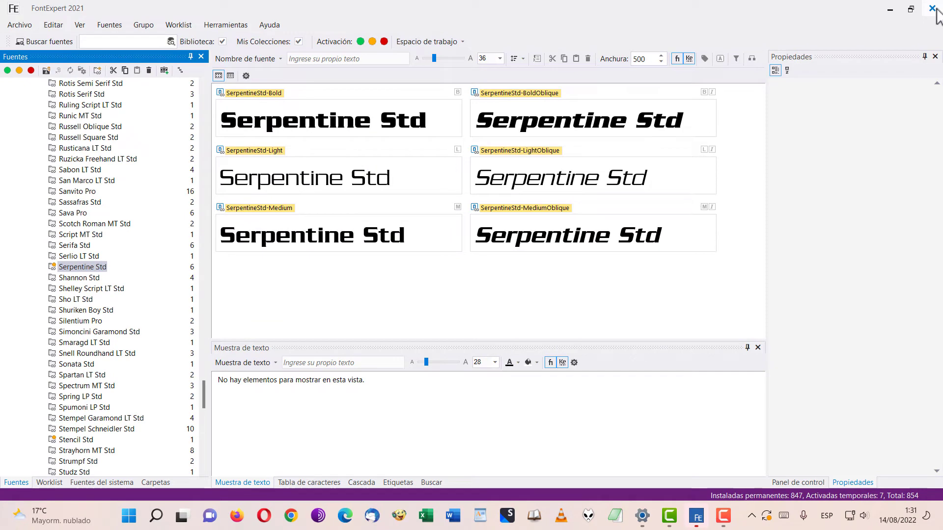
left_click(932, 9)
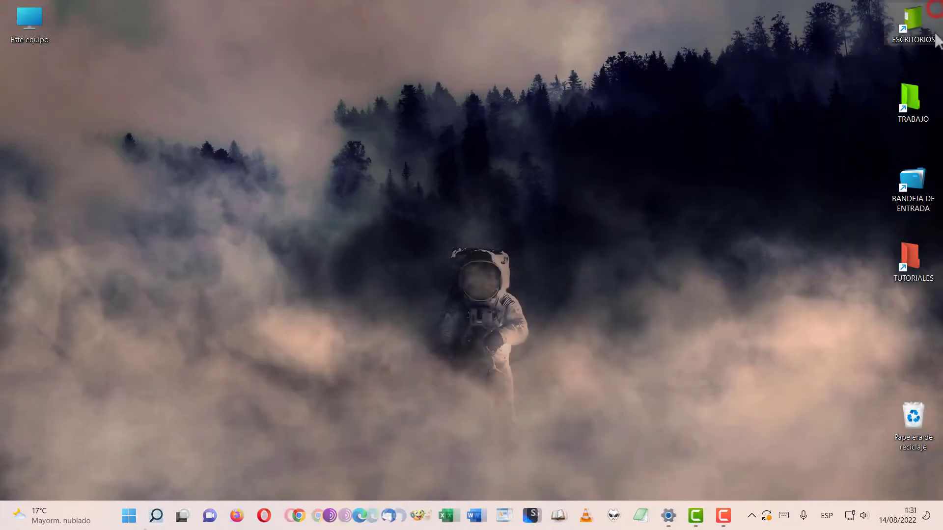
left_click(153, 516)
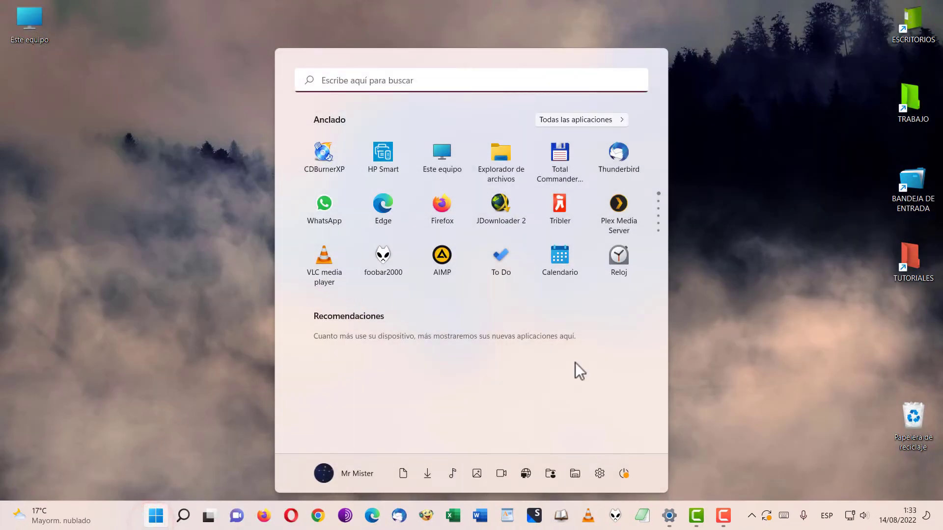
left_click(624, 475)
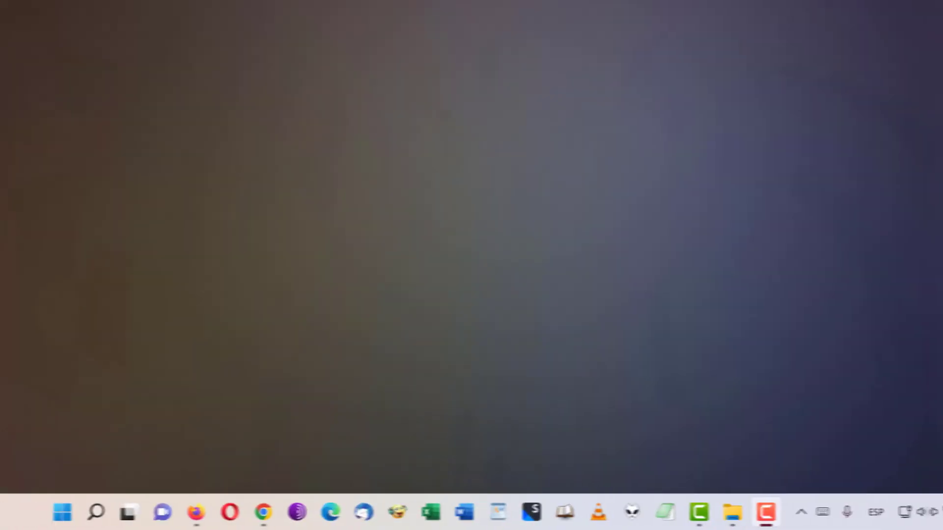
- Open the Windows installed fonts folder (Fuentes) within Apariencia y personalización of the Control Panel
left_click(78, 517)
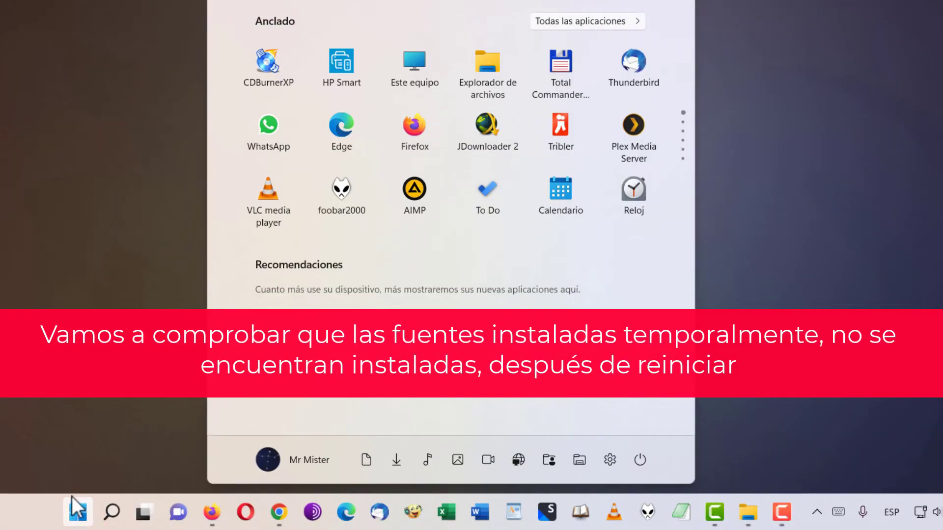
scroll(579, 123, "down", 4)
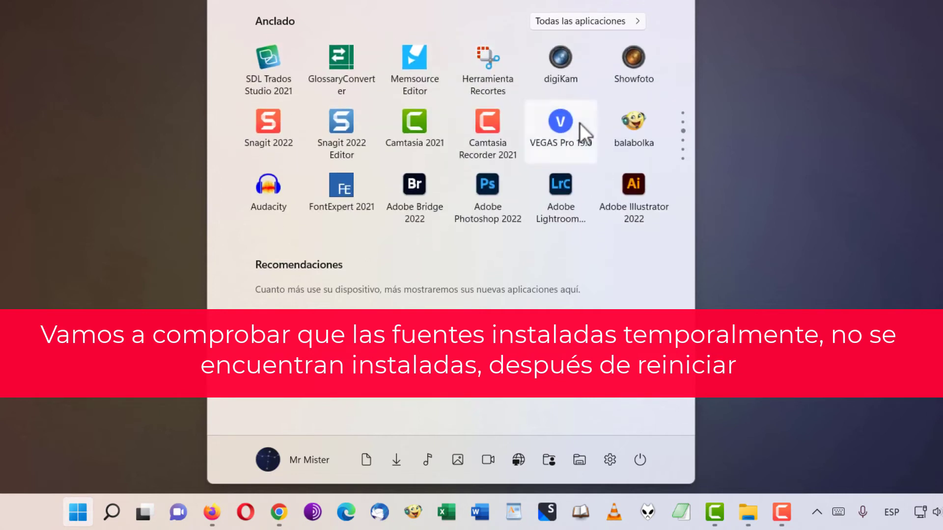
scroll(580, 123, "down", 3)
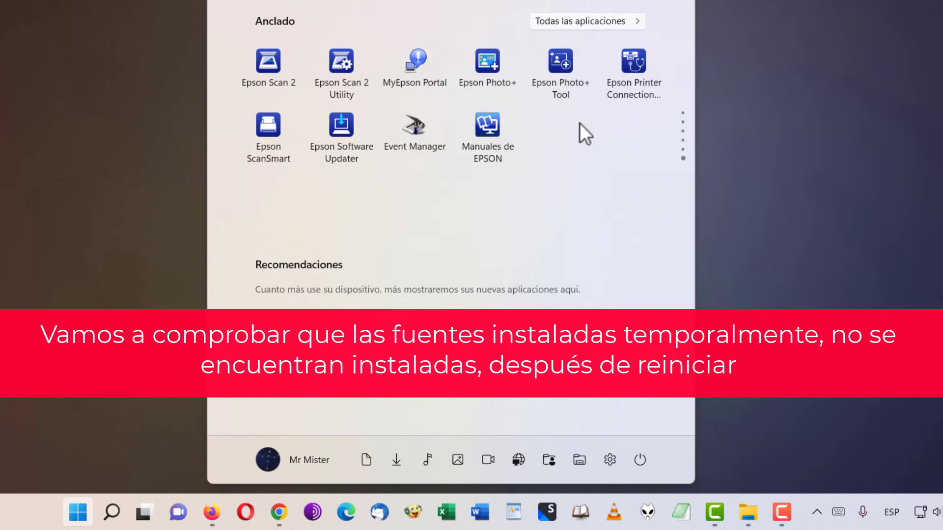
scroll(580, 123, "up", 5)
left_click(564, 146)
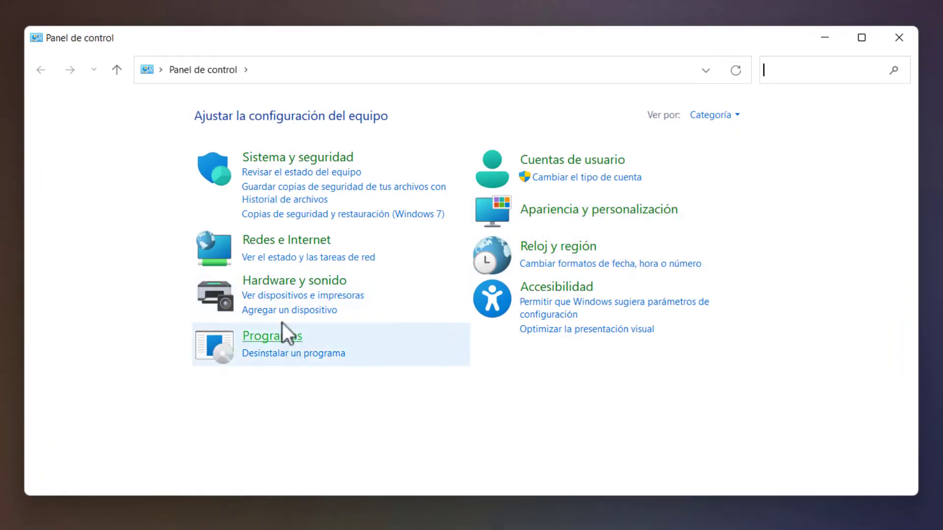
left_click(551, 208)
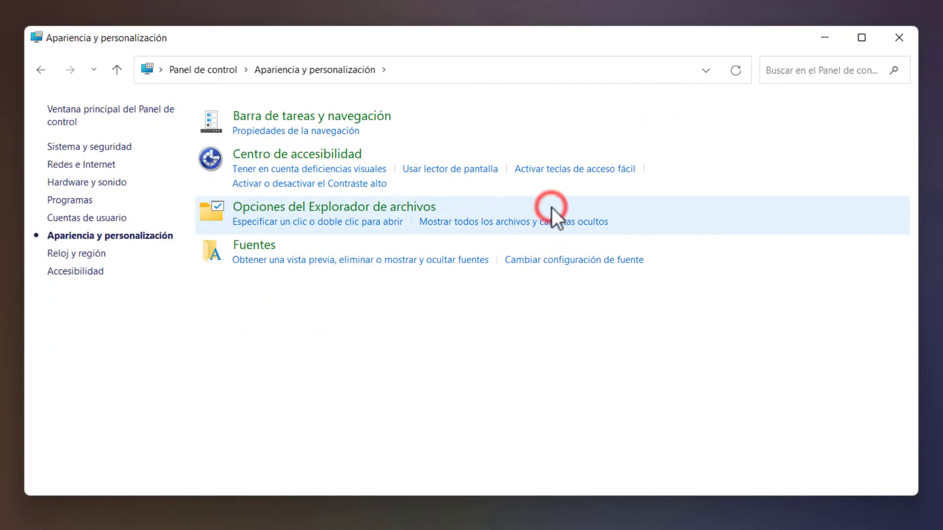
left_click(254, 249)
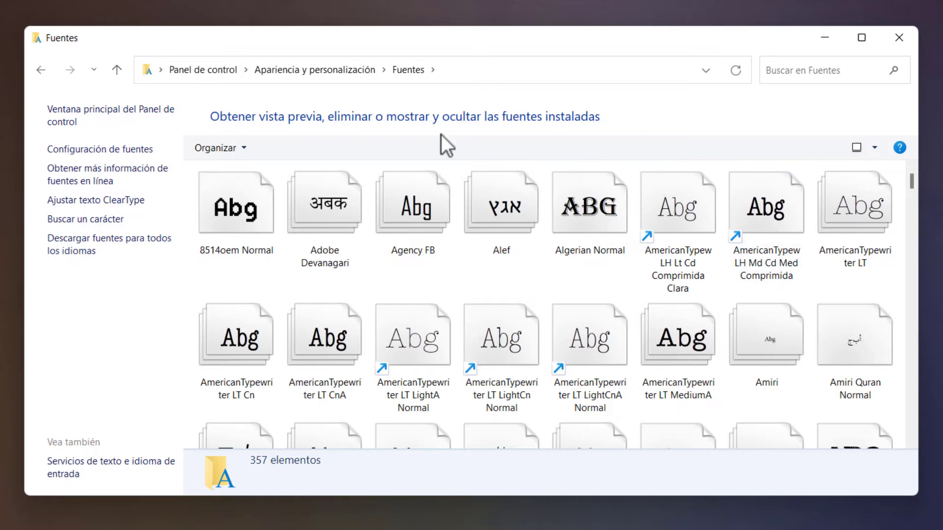
- Switch the installed fonts folder to the details view
scroll(518, 244, "down", 5)
scroll(514, 245, "down", 5)
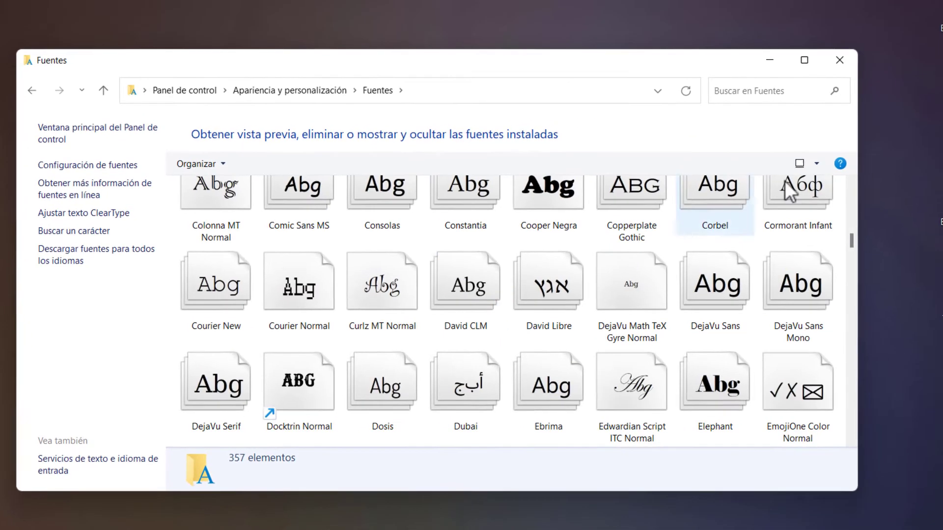
left_click(868, 149)
left_click(840, 262)
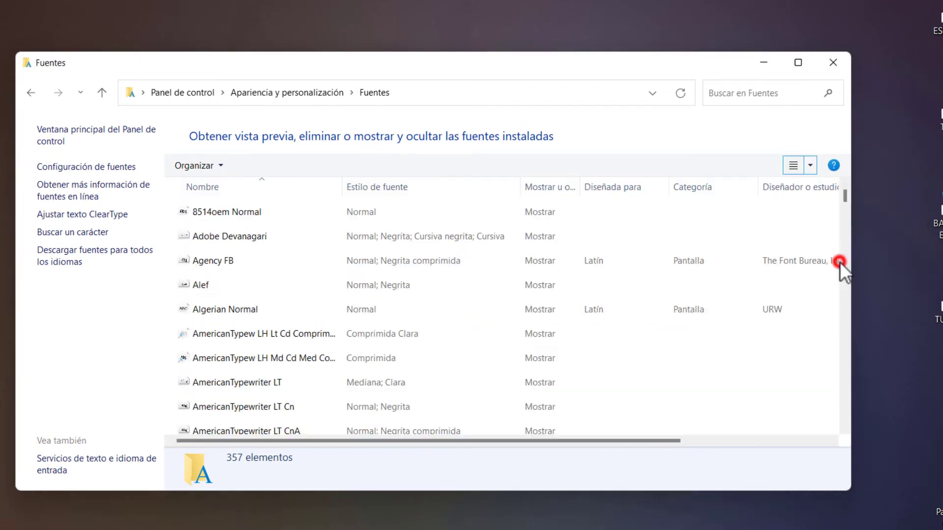
- Look through the alphabetical list of installed fonts, especially the Script and Segoe entries, for the Serpentine font
scroll(330, 324, "down", 2)
scroll(329, 324, "down", 20)
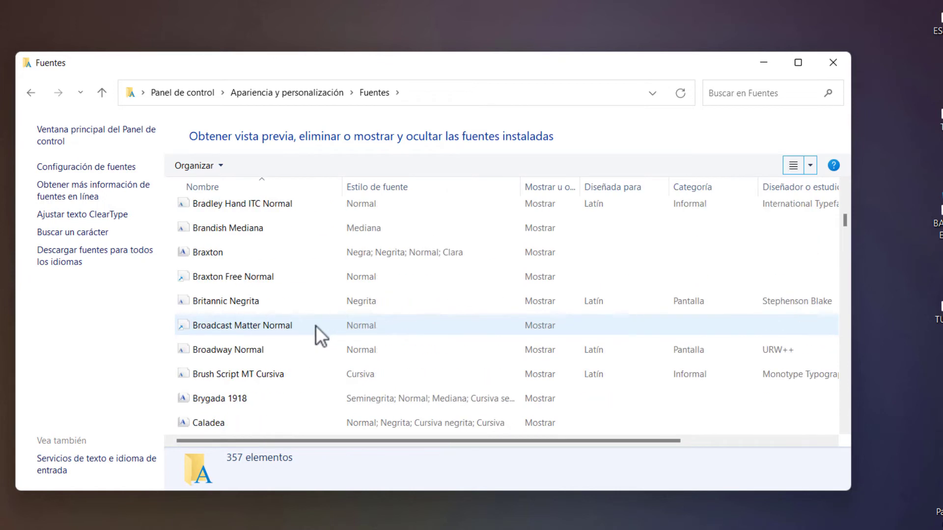
left_click(221, 278)
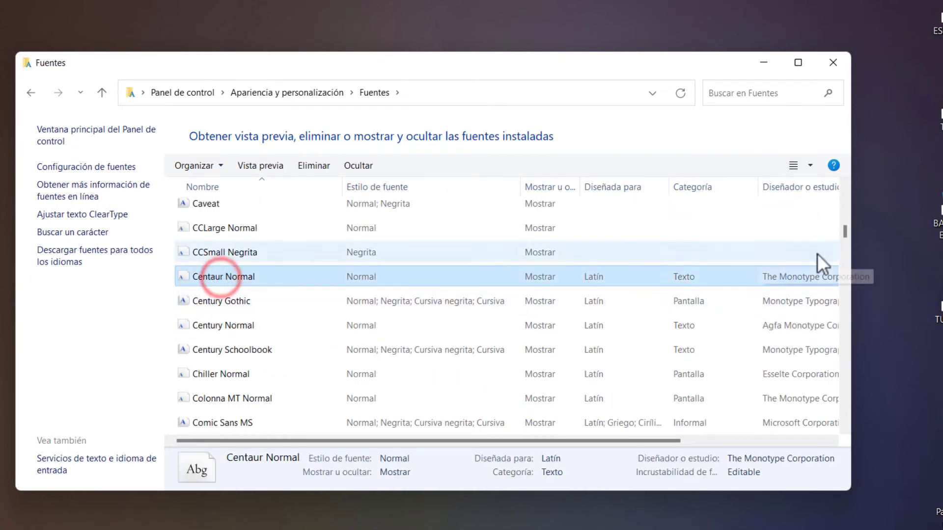
left_click_drag(845, 234, 824, 386)
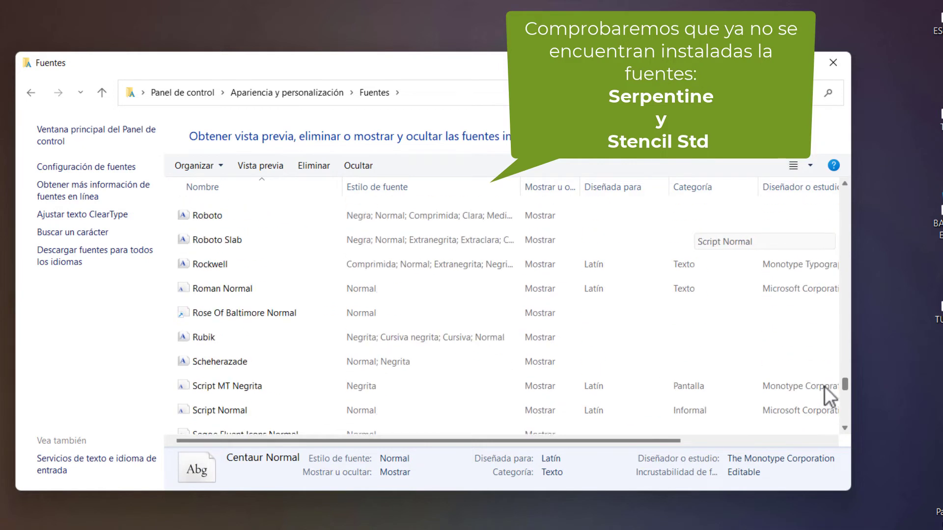
left_click(227, 325)
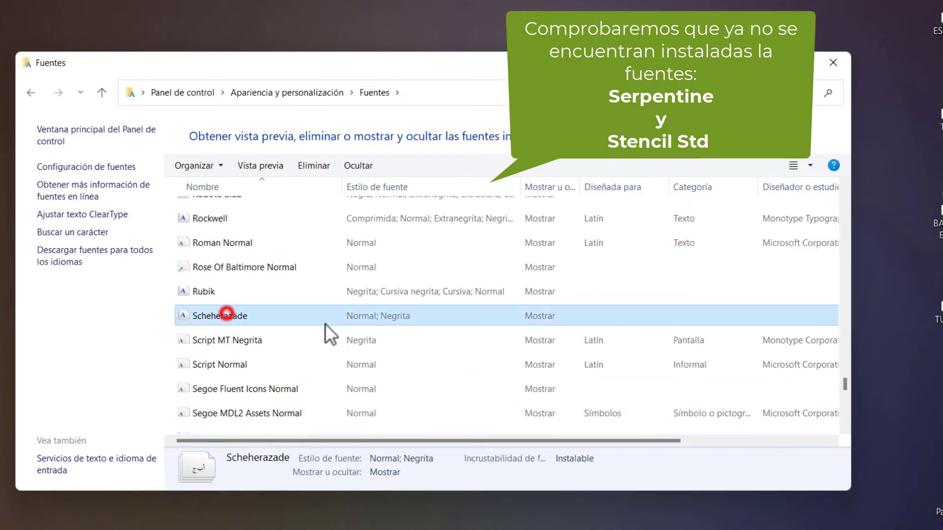
key("Down")
key("Down")
key("Down")
key("Down")
key("Down")
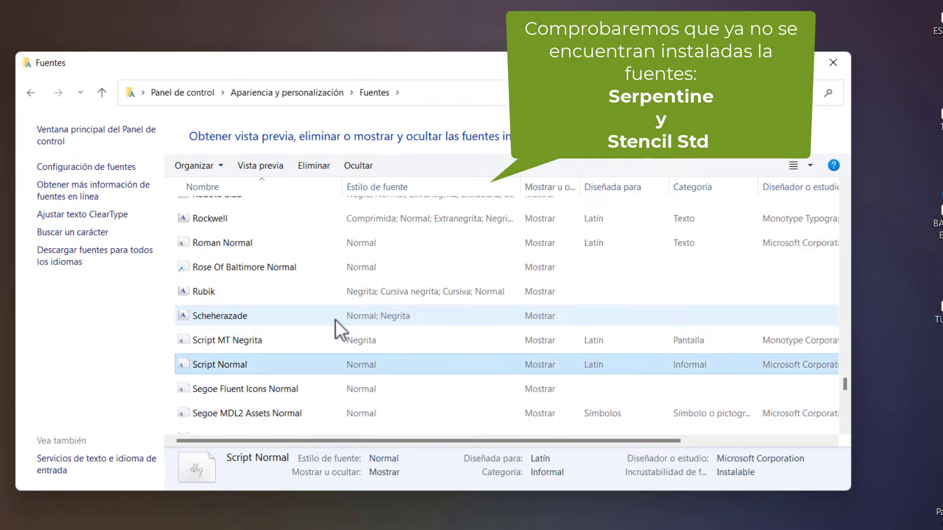
key("Down")
key("Down")
key("Down")
key("Down")
key("Down")
key("Down")
key("Down")
key("Down")
key("Down")
key("Down")
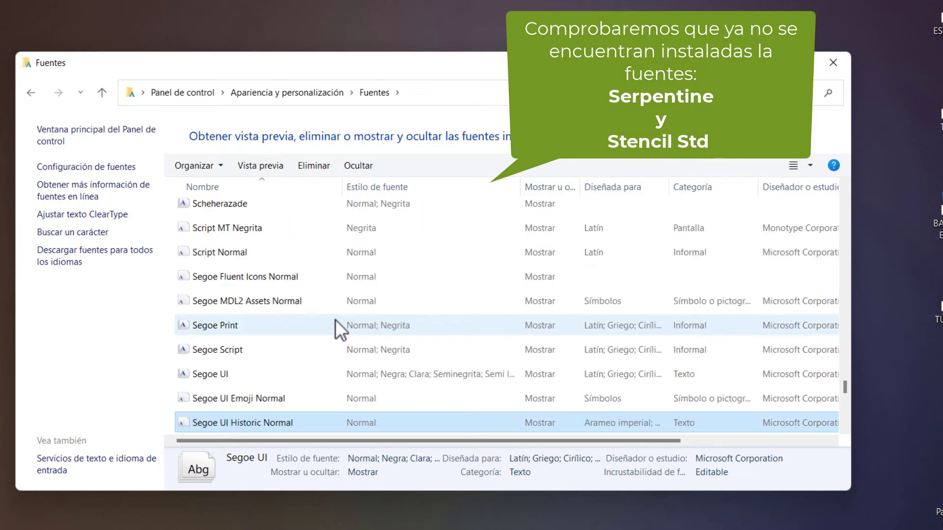
key("Down")
key("Down")
key("Down")
key("Down")
key("Down")
key("Down")
key("Down")
key("Down")
key("Down")
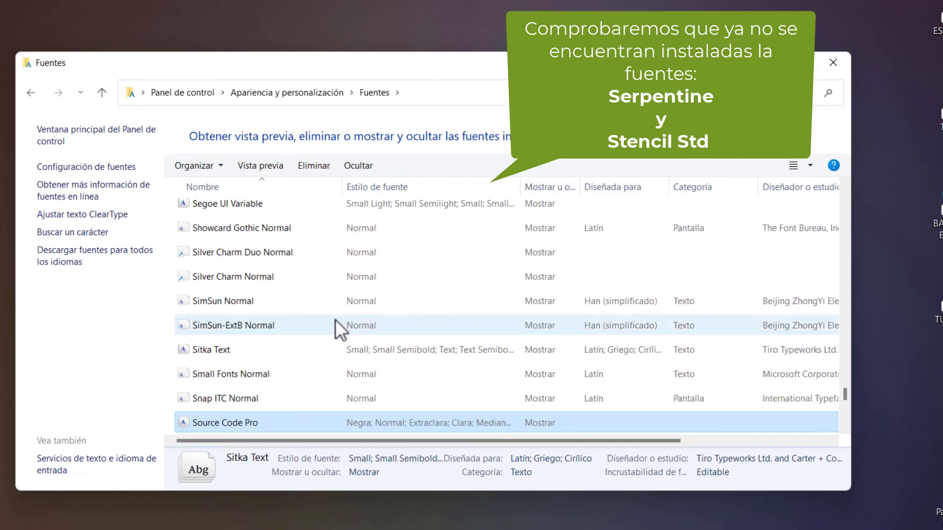
- Examine the entries around Stencil Normal in the font list for Stencil Std
key("Down")
key("Down")
key("Down")
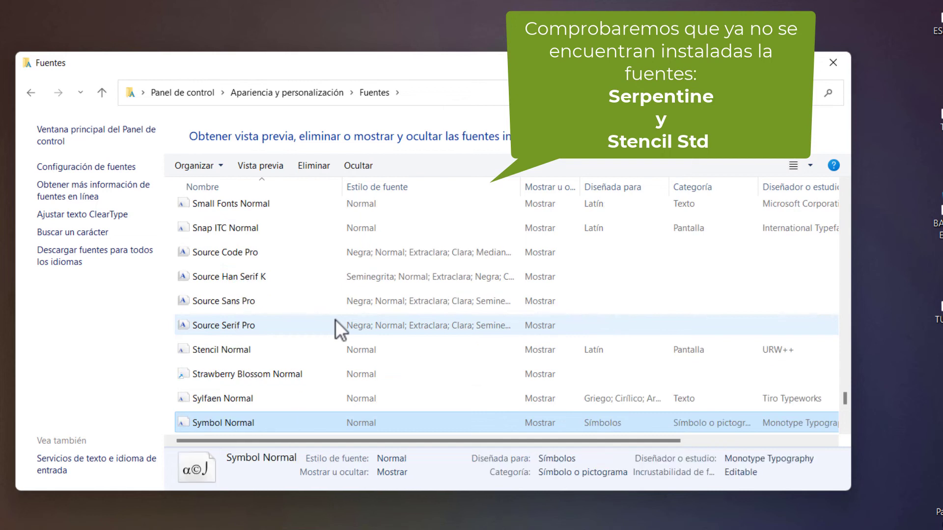
key("Up")
key("Up")
key("Up")
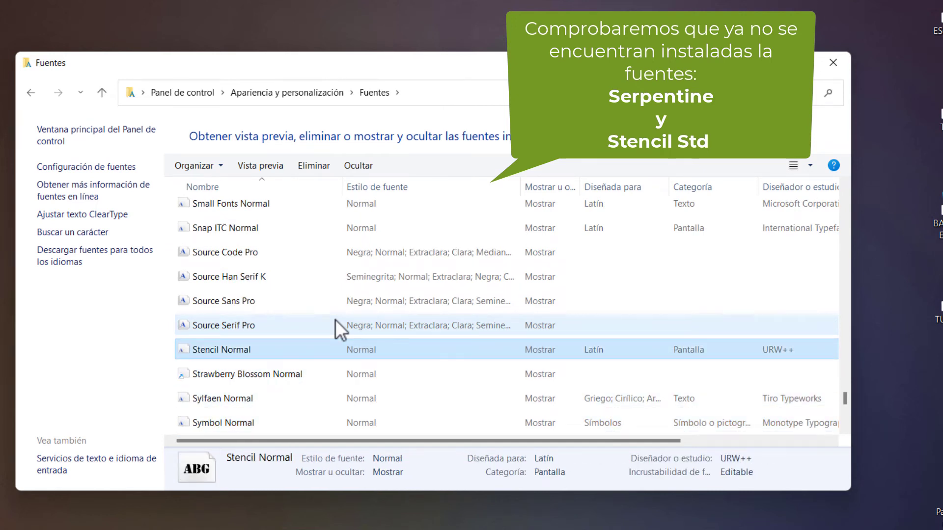
key("Down")
key("Down")
key("Down")
key("Down")
key("Down")
key("Down")
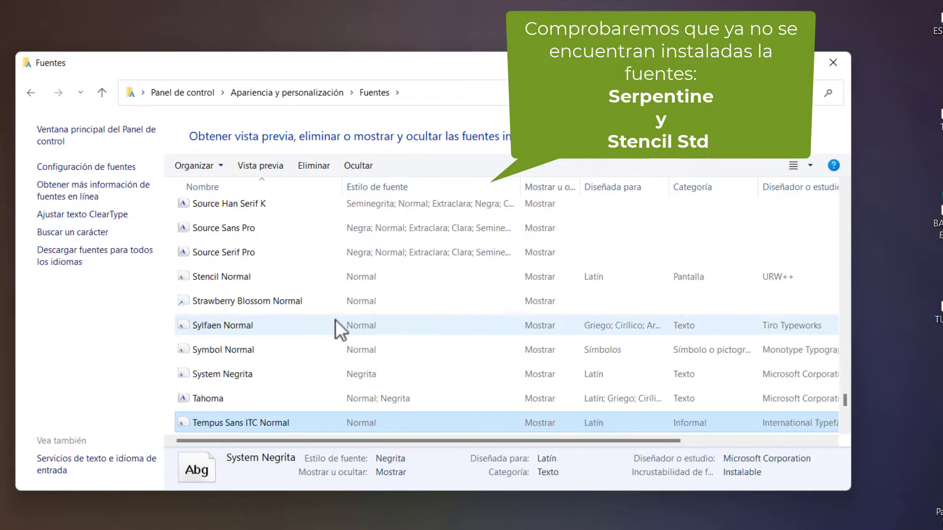
key("Down")
- Go back through the font names starting with S, up to Roman Normal, to recheck for Stencil Std and Serpentine
key("Up")
key("Up")
key("Up")
key("Up")
key("Up")
key("Up")
key("Up")
key("Up")
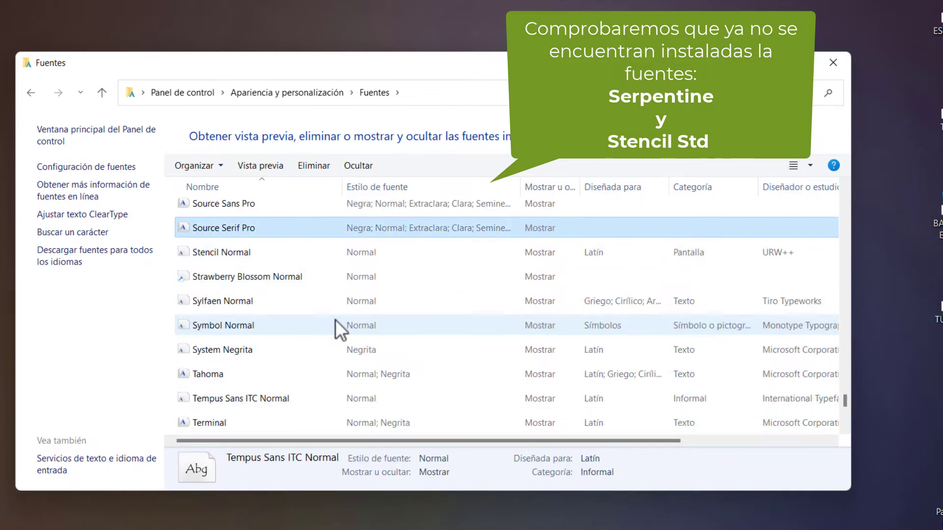
key("Up")
key("Up")
key("Up")
key("Up")
key("Up")
key("Up")
key("Up")
key("Up")
key("Up")
key("Up")
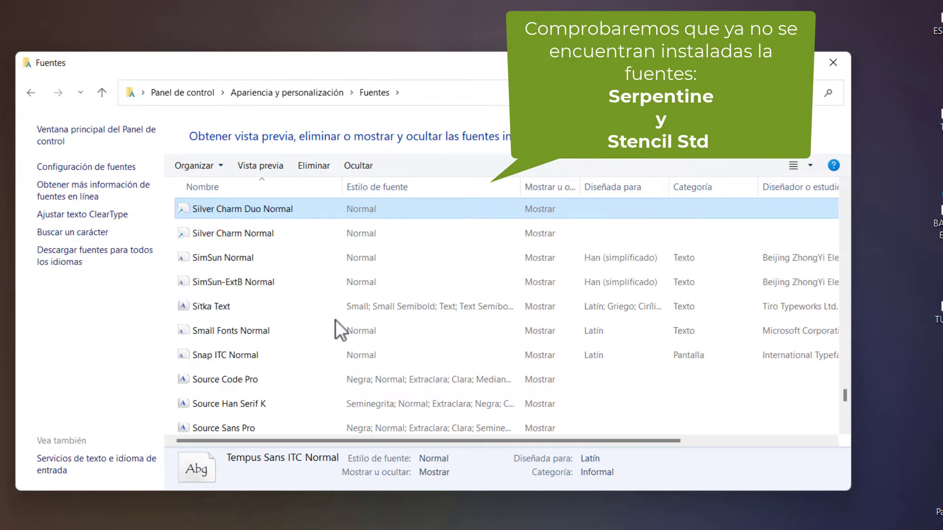
key("Up")
key("Up")
key("Up")
key("Up")
key("Up")
key("Up")
key("Up")
key("Up")
key("Up")
key("Up")
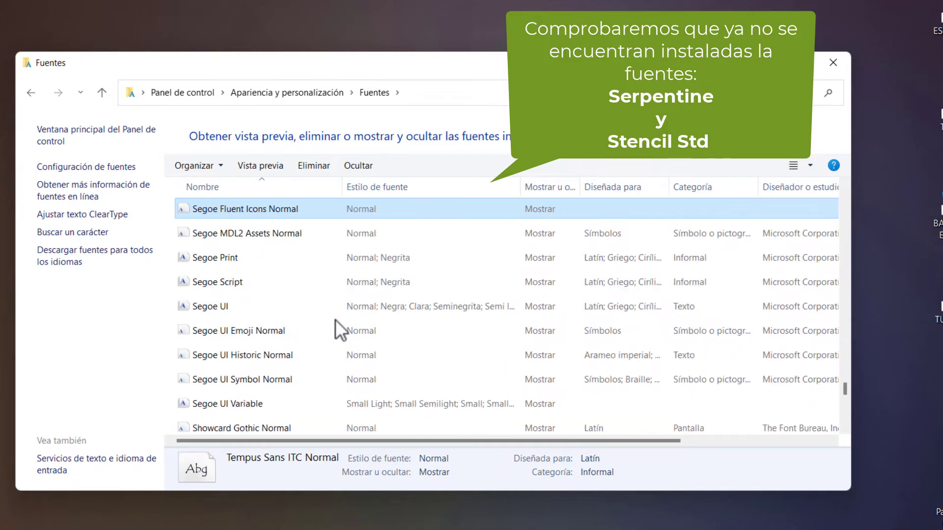
key("Up")
key("Up")
key("Up")
key("Down")
key("Up")
key("Up")
key("Up")
key("Up")
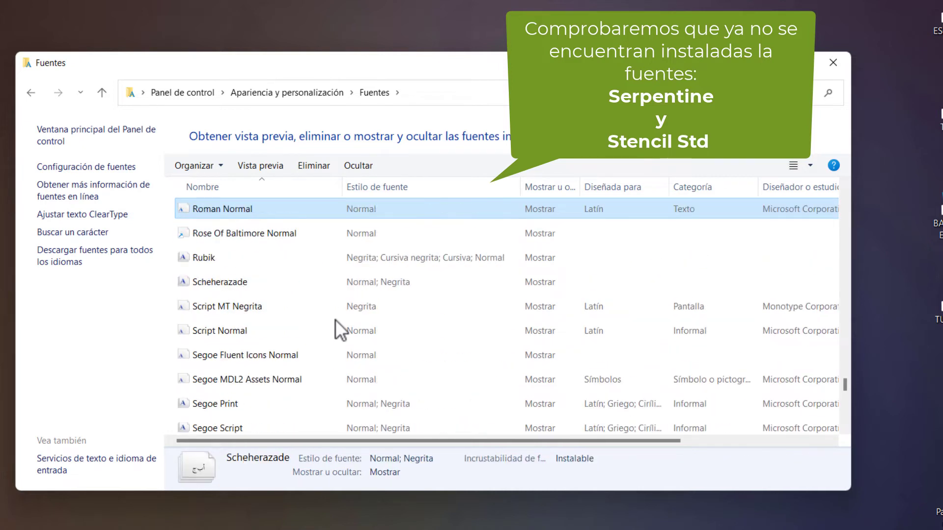
- Review the installed fonts once more from Roman Normal to Tetra Normal for both Serpentine and Stencil Std
key("Down")
key("Down")
key("Down")
key("Down")
key("Down")
key("Down")
key("Down")
key("Down")
key("Down")
key("Down")
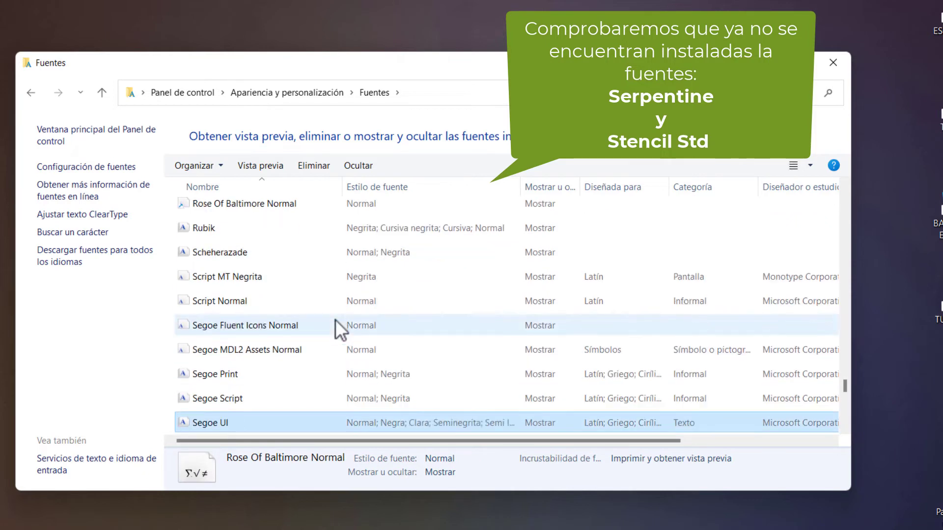
key("Down")
key("Down")
key("Down")
key("Down")
key("Down")
key("Down")
key("Down")
key("Down")
key("Down")
key("Down")
key("Down")
key("Down")
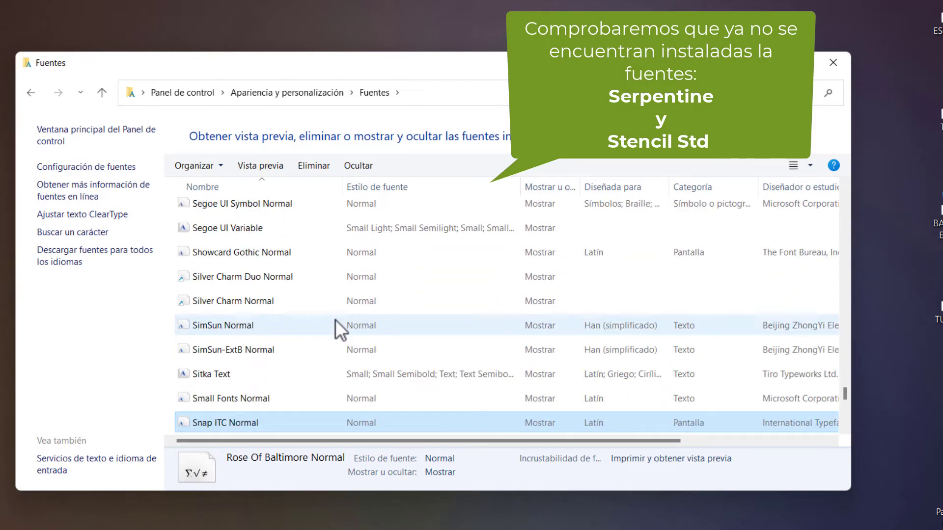
key("Down")
key("Down")
key("Down")
key("Down")
key("Down")
key("Down")
key("Down")
key("Down")
key("Down")
key("Down")
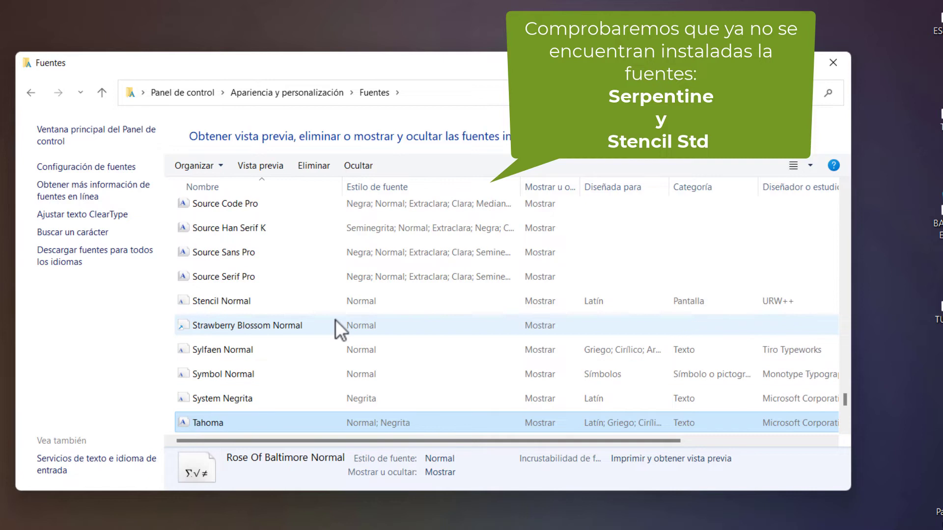
key("Down")
key("Down")
key("Down")
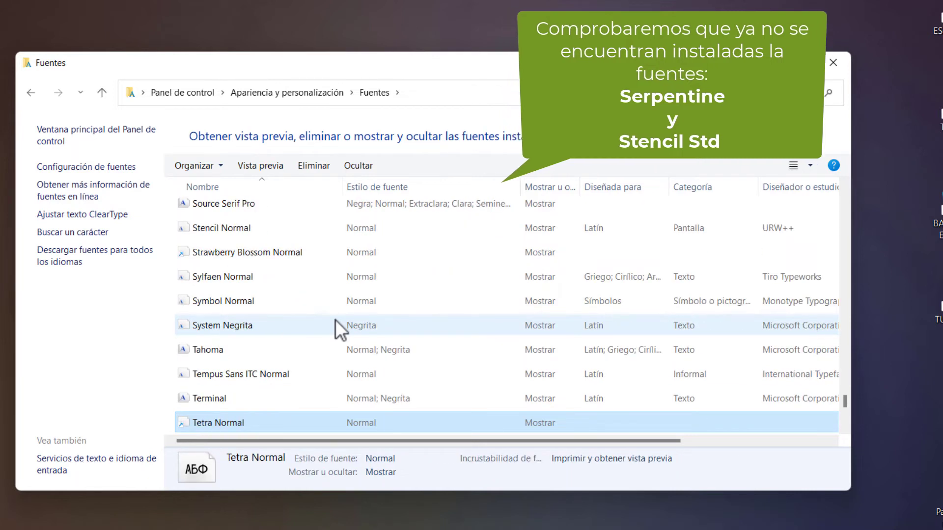
key("Down")
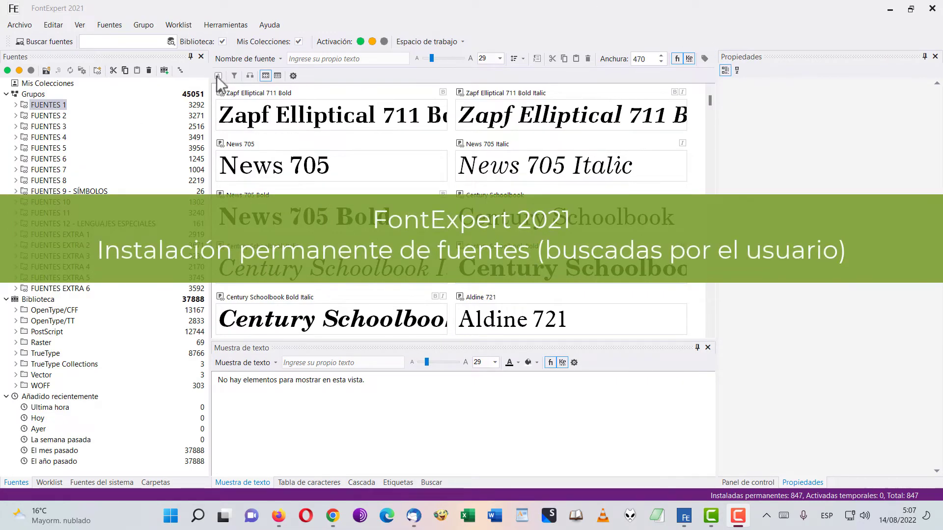
- In FontExpert 2021, search the library and collections for "braxton"
left_click(129, 42)
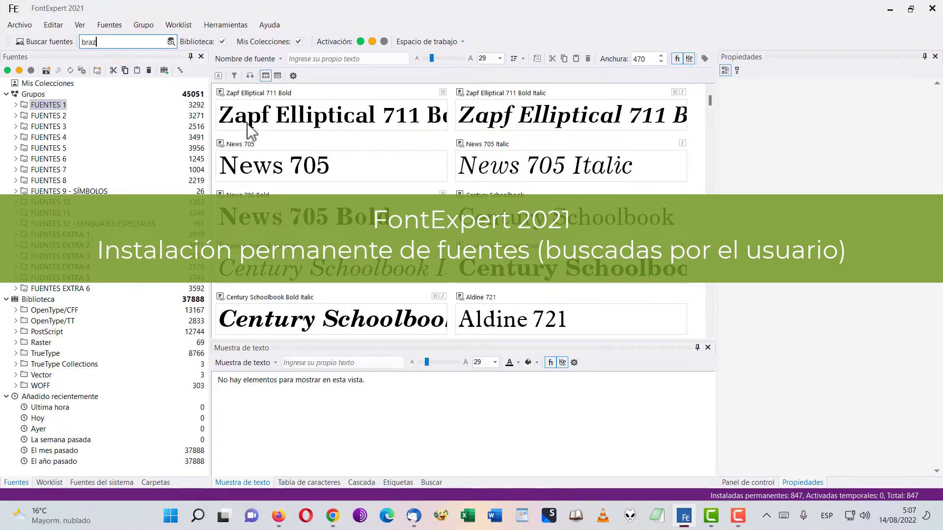
type("braxton")
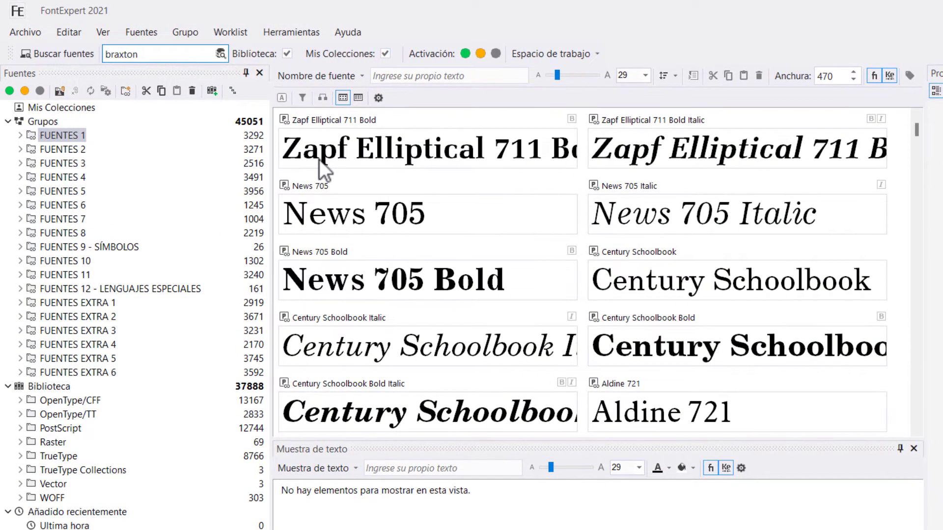
left_click(224, 56)
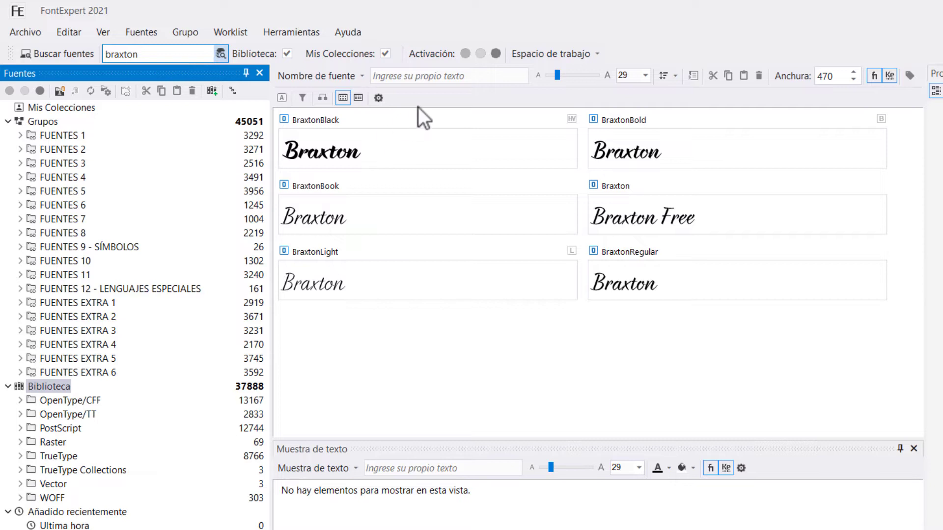
- Preview the Braxton variants one by one in the text sample, ending with BraxtonBlack selected
left_click(400, 139)
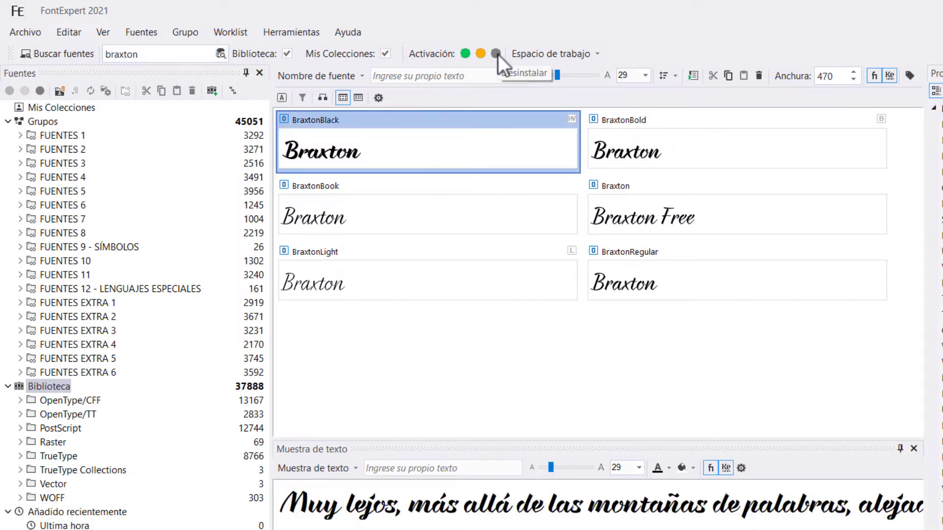
left_click(641, 136)
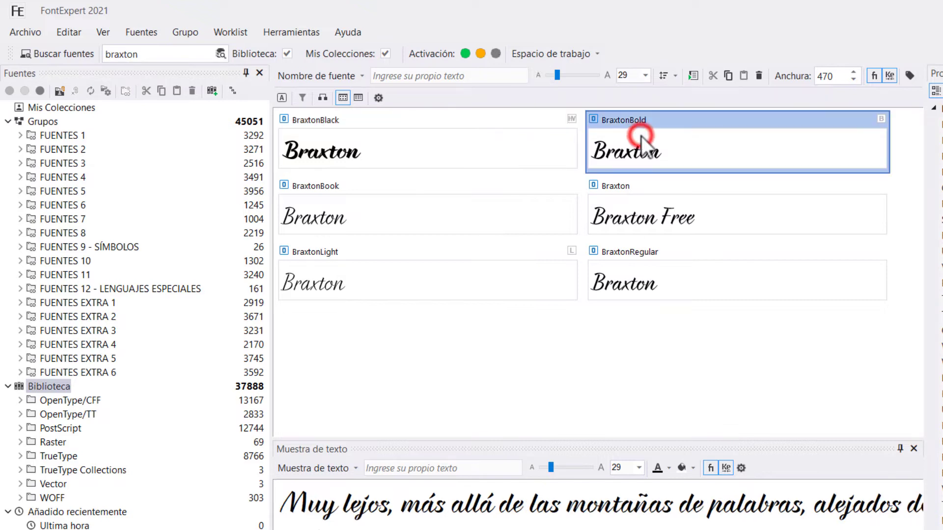
left_click(643, 191)
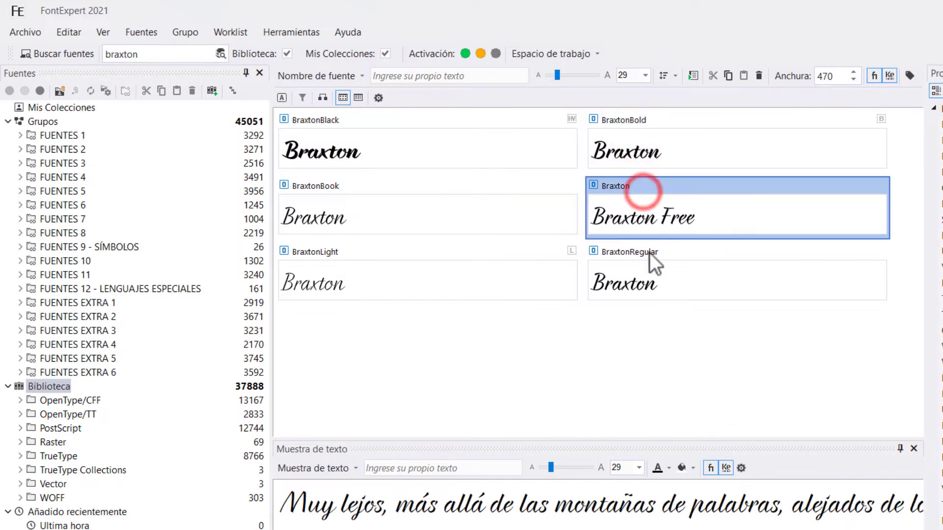
left_click(653, 267)
left_click(499, 270)
left_click(500, 219)
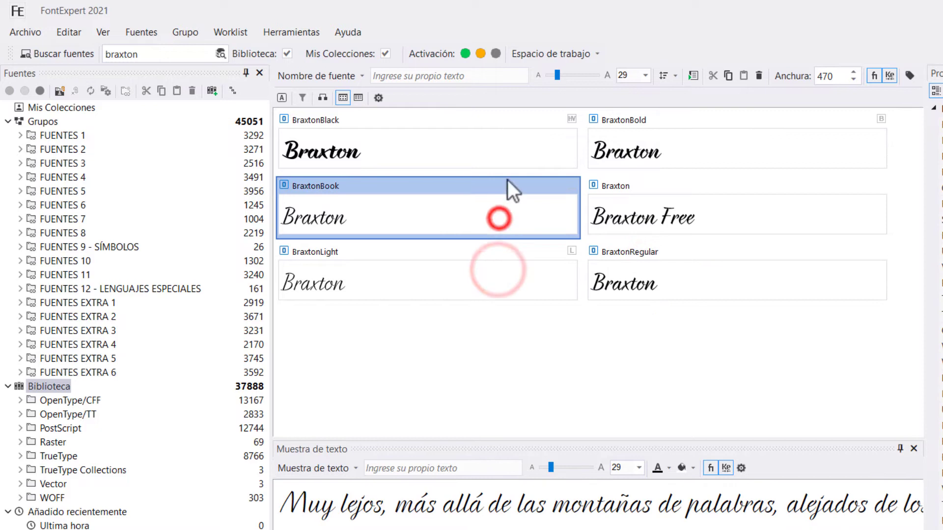
left_click(510, 160)
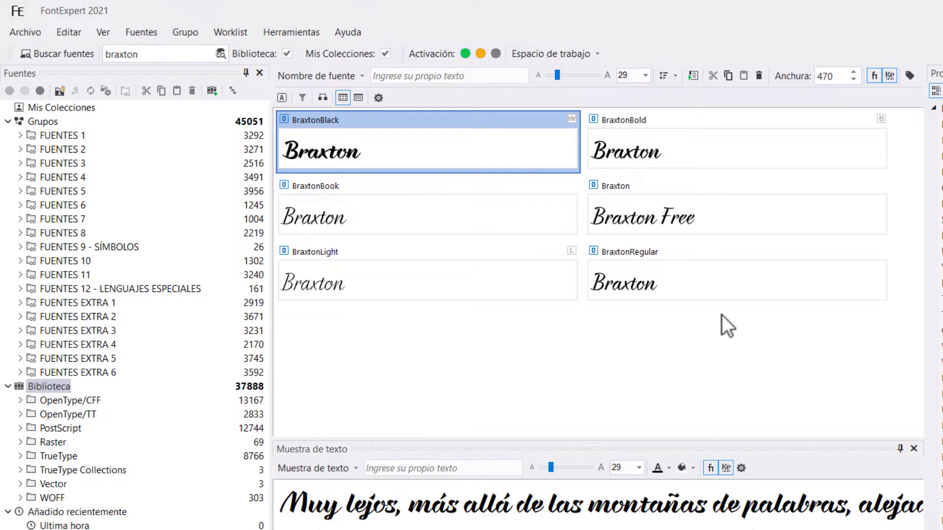
- Select all six Braxton fonts from BraxtonBlack to BraxtonRegular, install them permanently, and clear the selection
left_click(752, 271, "shift")
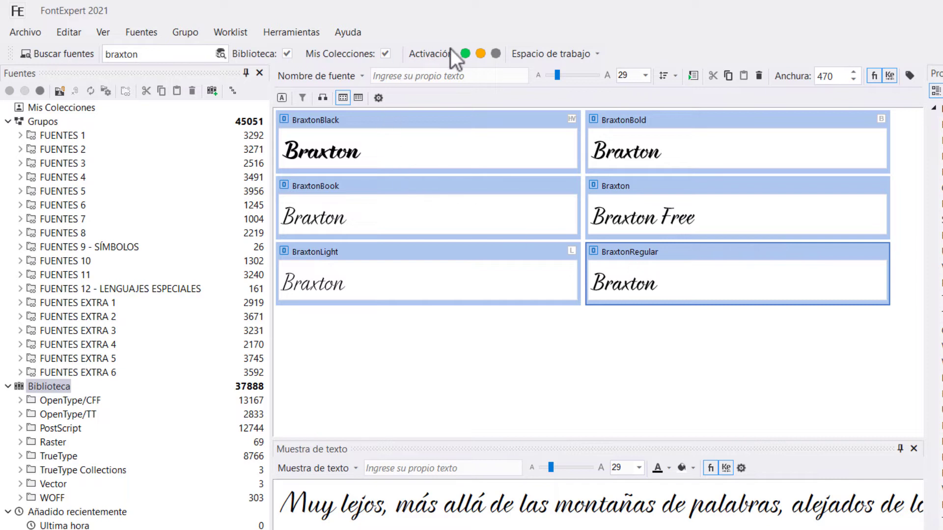
left_click(464, 54)
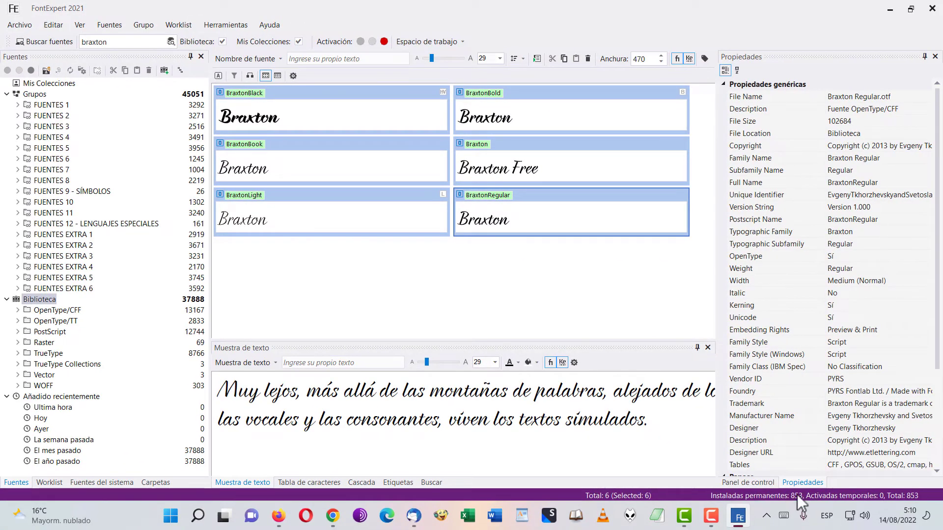
left_click(515, 263)
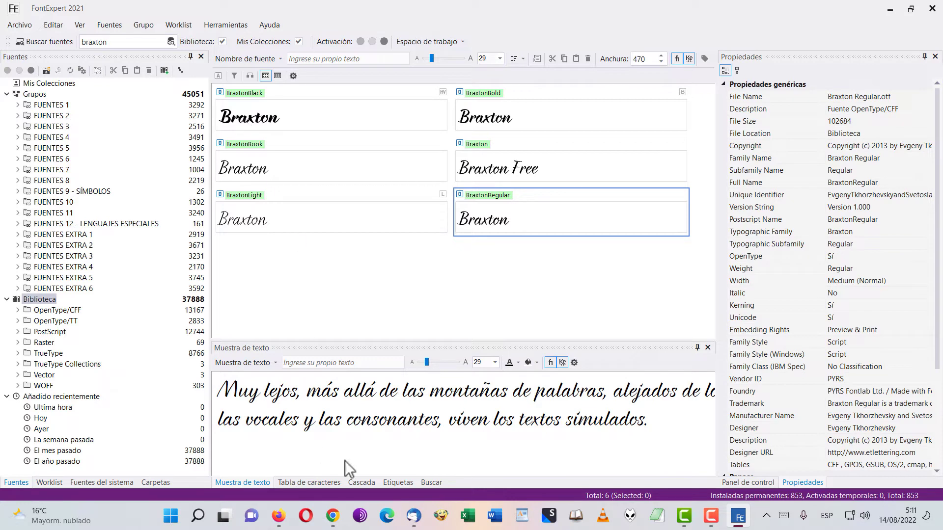
- Switch to Word, create a blank document and write the line "Este es un texto de prueba"
left_click(492, 522)
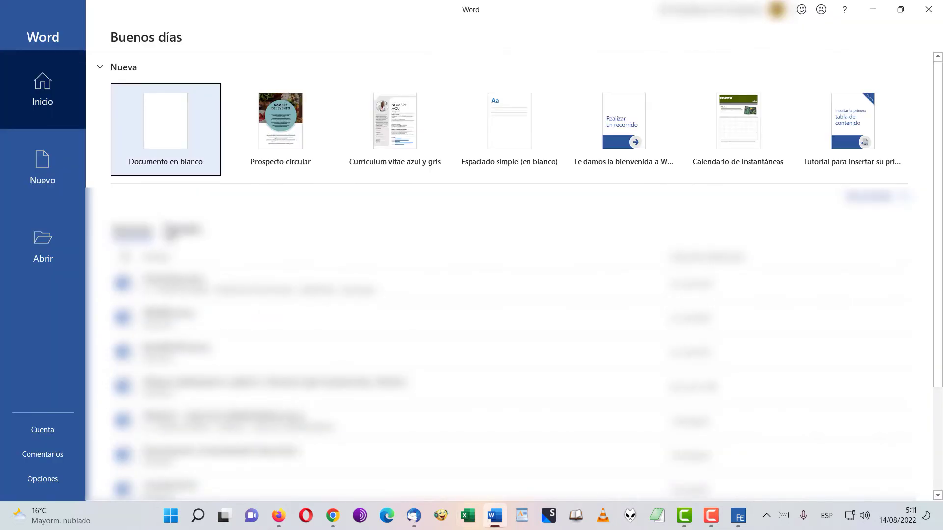
left_click(153, 109)
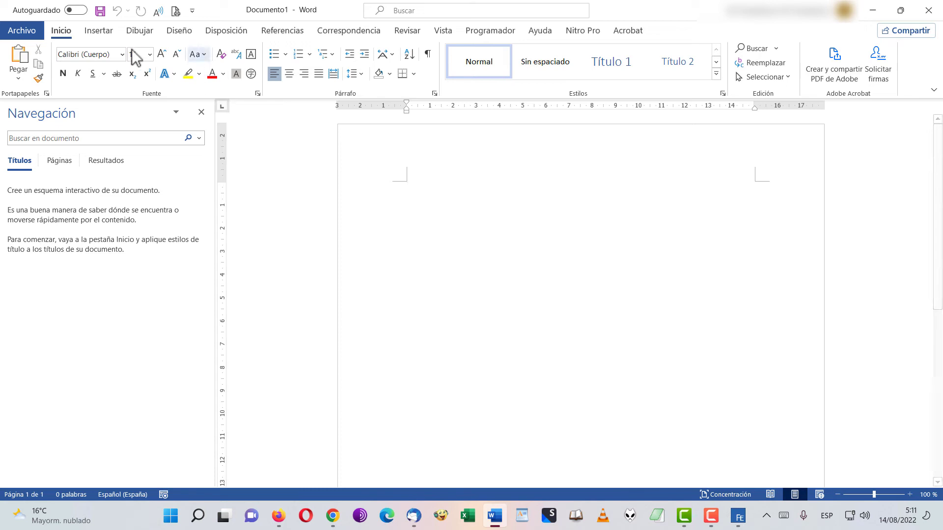
type("Es")
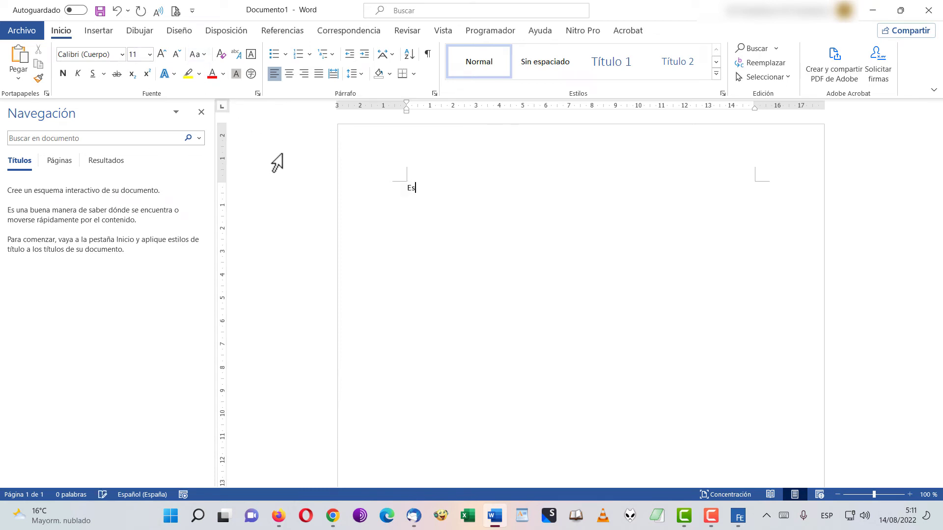
type("te te")
key("BackSpace")
type("es un texto")
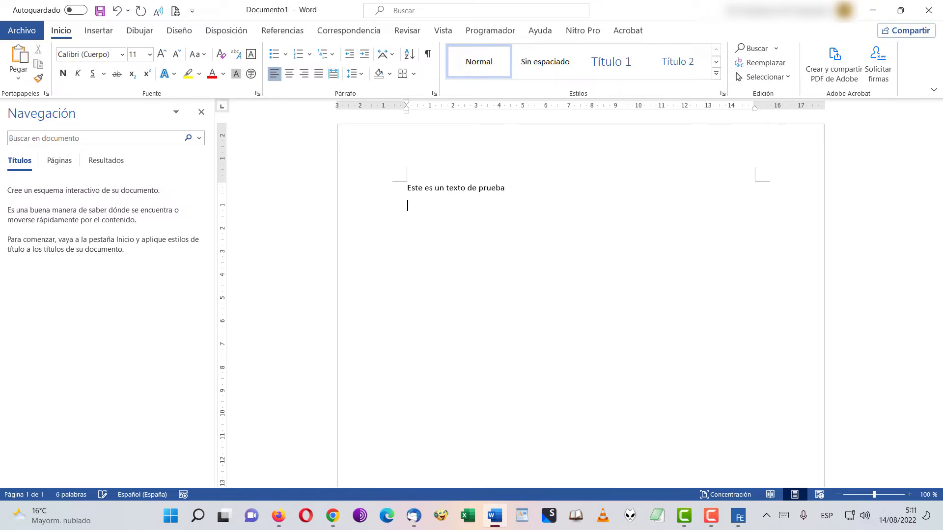
- Select the whole text and apply the Braxton Book font to it
key("ctrl+e")
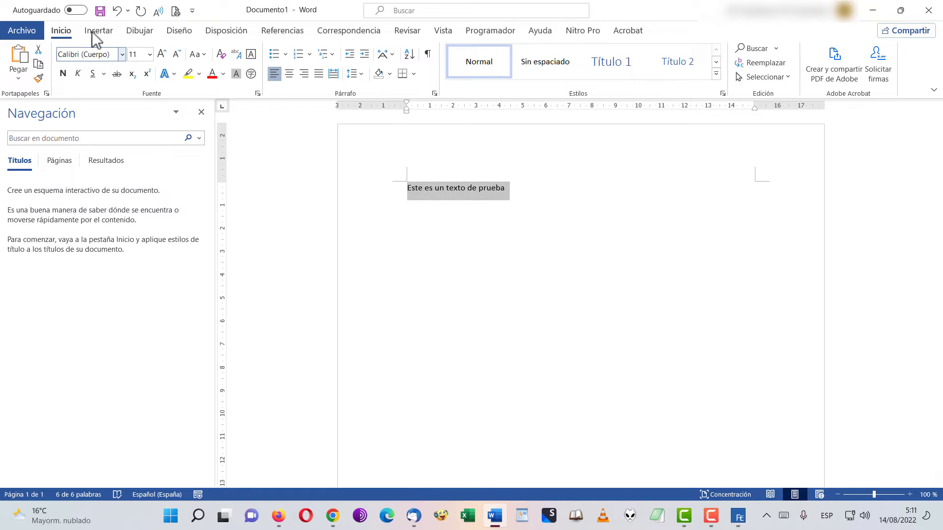
left_click(122, 54)
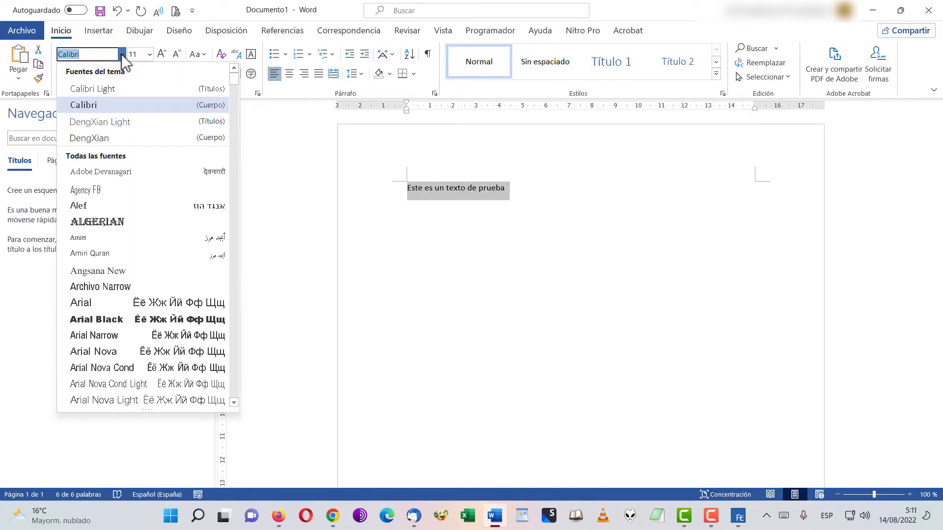
scroll(156, 226, "down", 1)
scroll(157, 226, "down", 4)
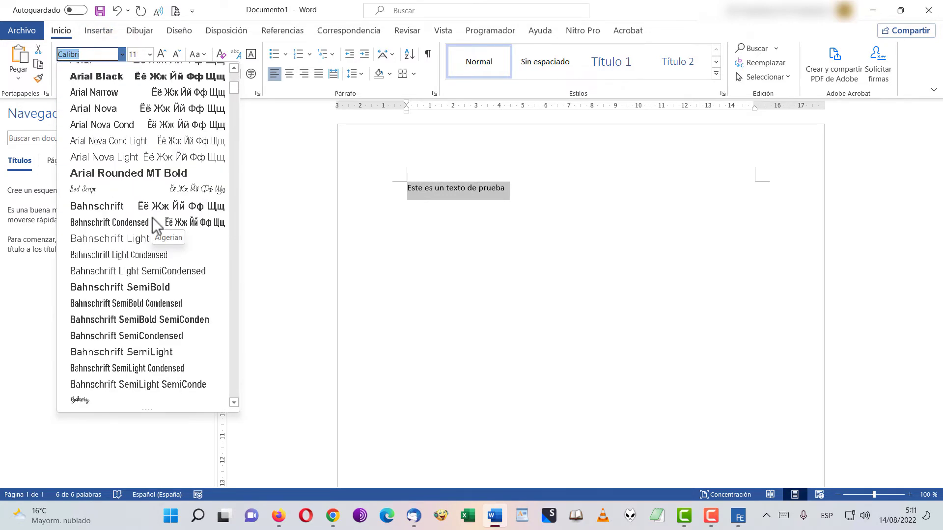
scroll(156, 226, "down", 1)
scroll(157, 226, "down", 4)
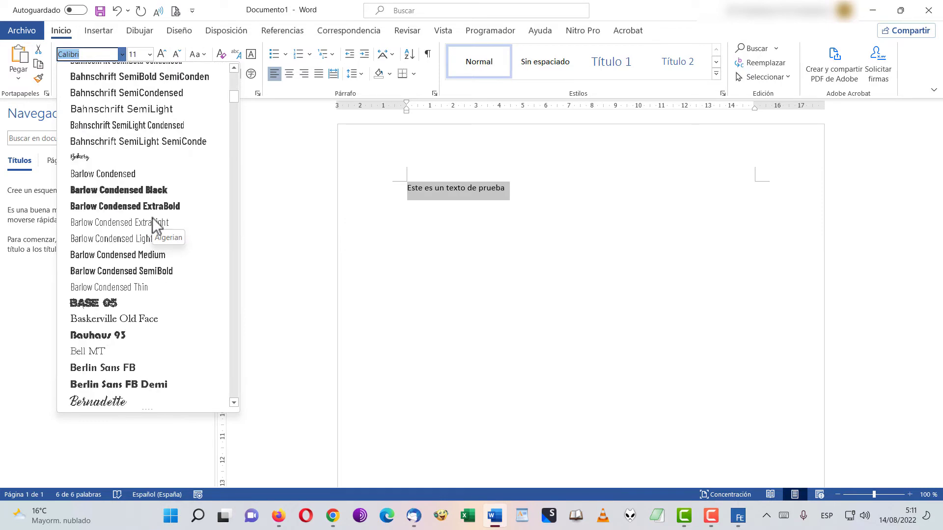
scroll(156, 226, "down", 1)
scroll(156, 226, "down", 2)
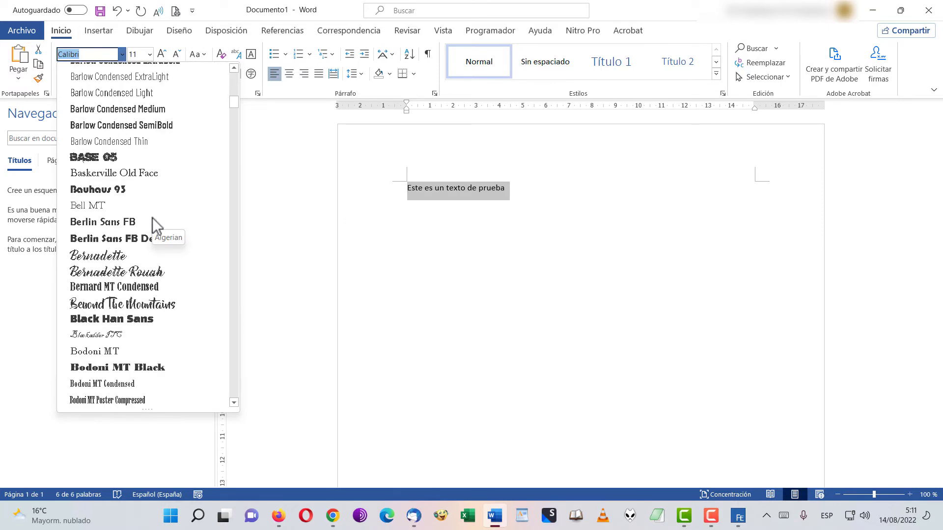
scroll(156, 226, "down", 2)
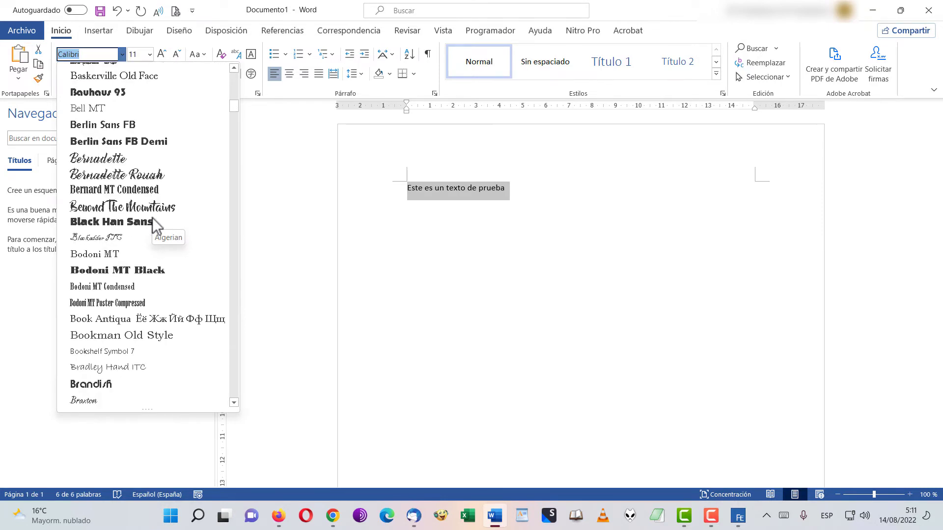
scroll(156, 226, "down", 3)
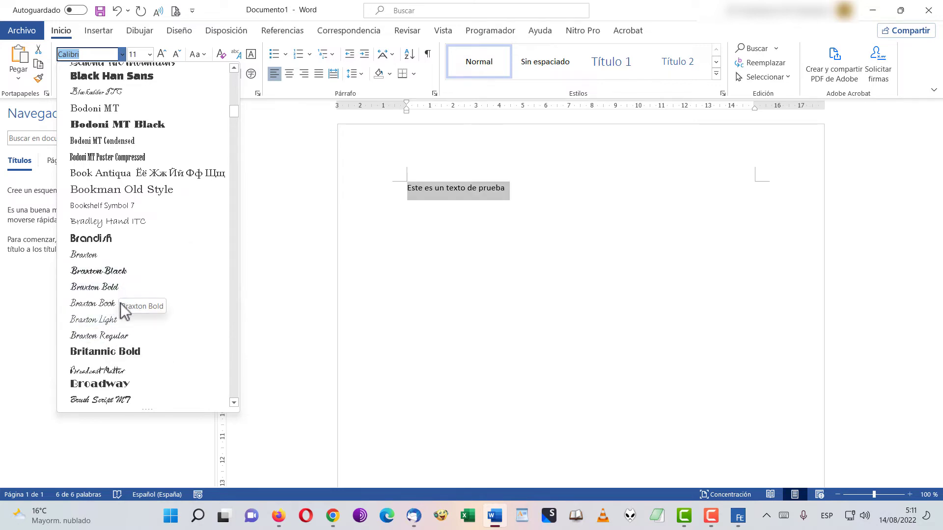
left_click(102, 303)
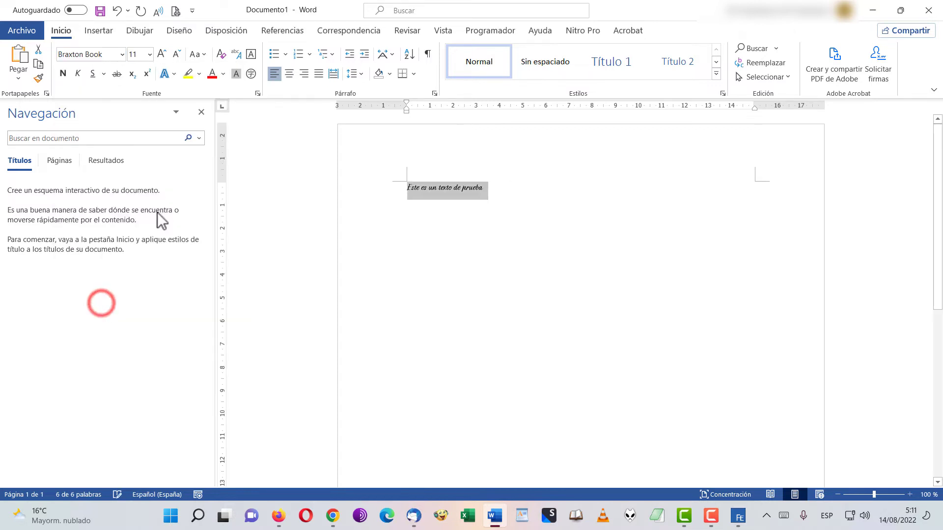
- Enlarge the selected test line to font size 28
left_click(159, 53)
left_click(158, 53)
left_click(158, 53)
left_click(159, 53)
left_click(159, 53)
left_click(159, 53)
left_click(158, 53)
left_click(158, 53)
left_click(159, 53)
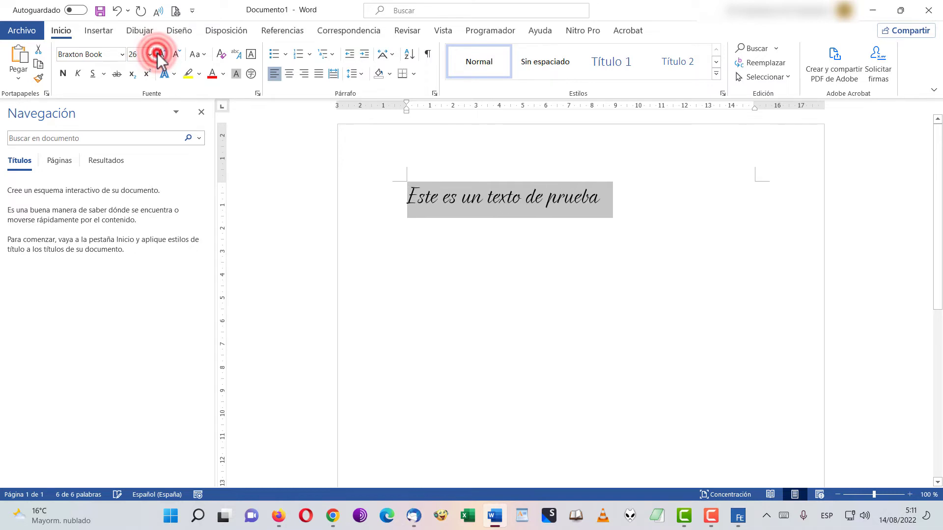
- Try bold and italic on the test line and preview underline styles, leaving none of them applied
left_click(67, 73)
left_click(67, 73)
left_click(77, 74)
left_click(77, 74)
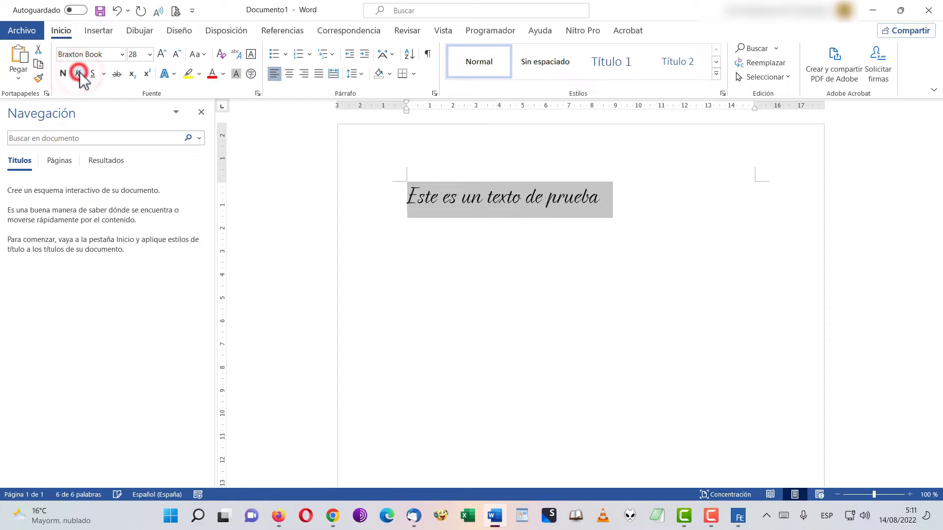
left_click(104, 74)
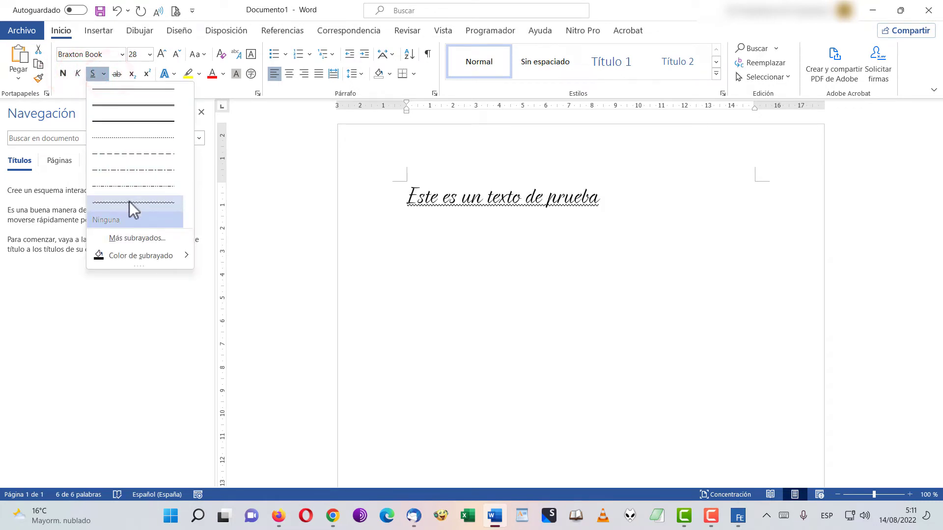
left_click(214, 9)
- Try the Braxton Black font on the selected test line
left_click(121, 54)
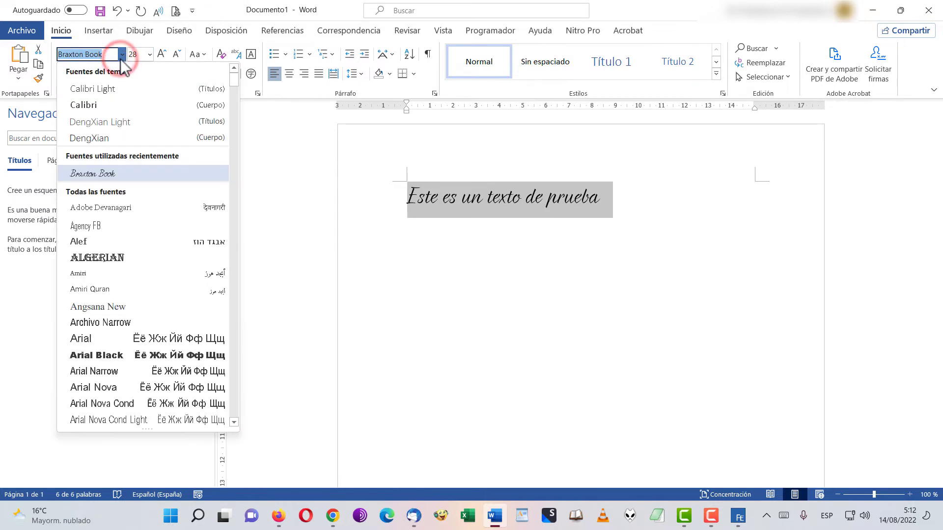
scroll(132, 301, "down", 18)
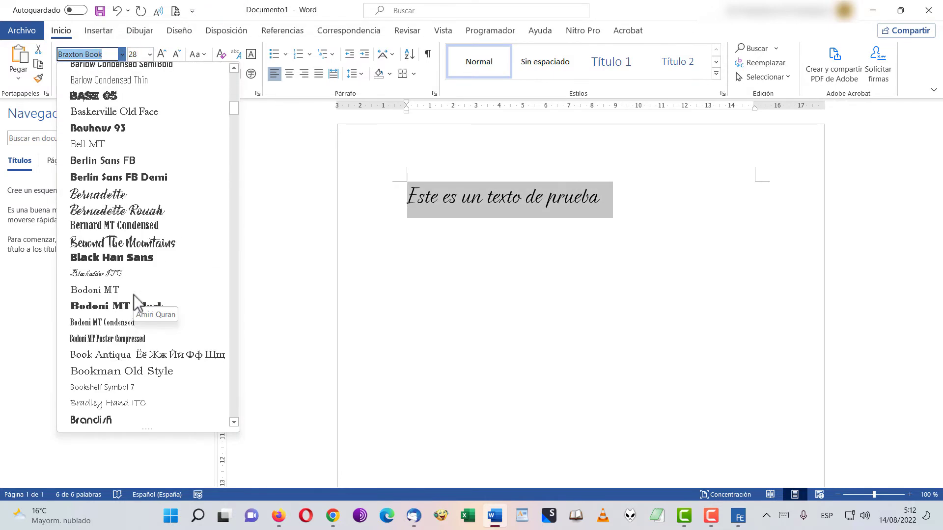
scroll(137, 302, "down", 20)
scroll(205, 298, "down", 15)
scroll(204, 298, "down", 4)
scroll(205, 298, "up", 16)
scroll(205, 298, "up", 15)
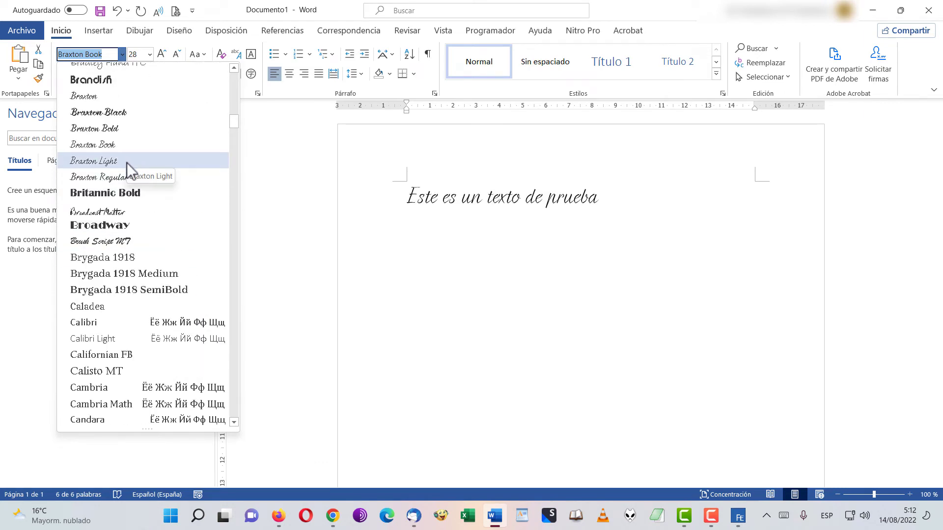
left_click(133, 119)
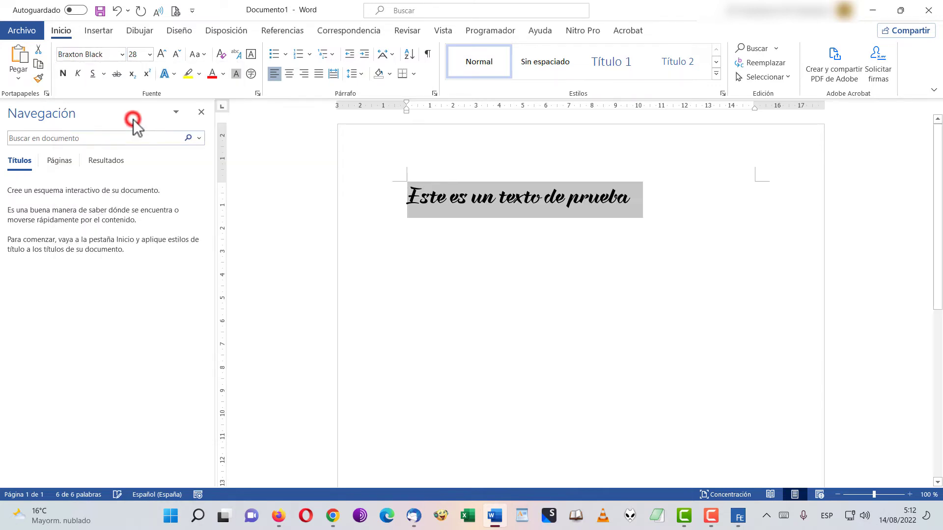
- Reselect the test line, colour its text red and deselect it
left_click(432, 264)
left_click_drag(407, 186, 634, 196)
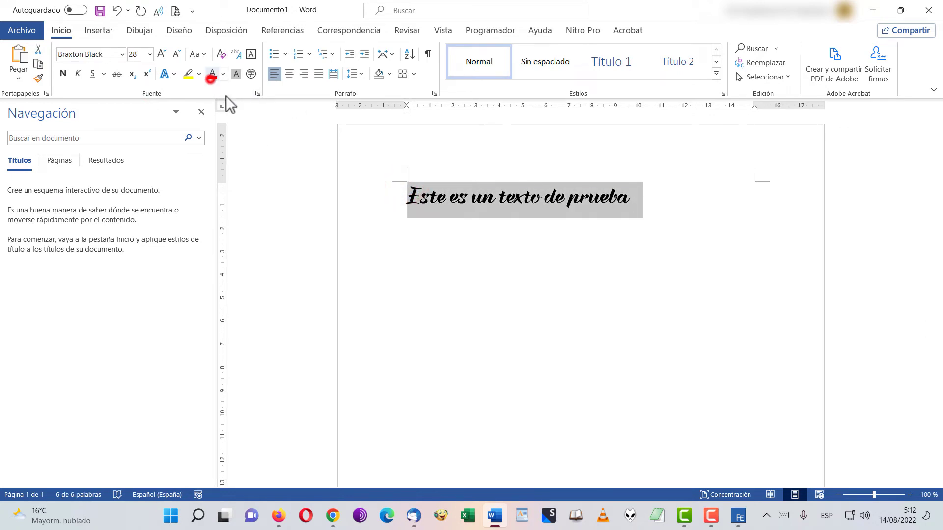
left_click(212, 74)
left_click(448, 239)
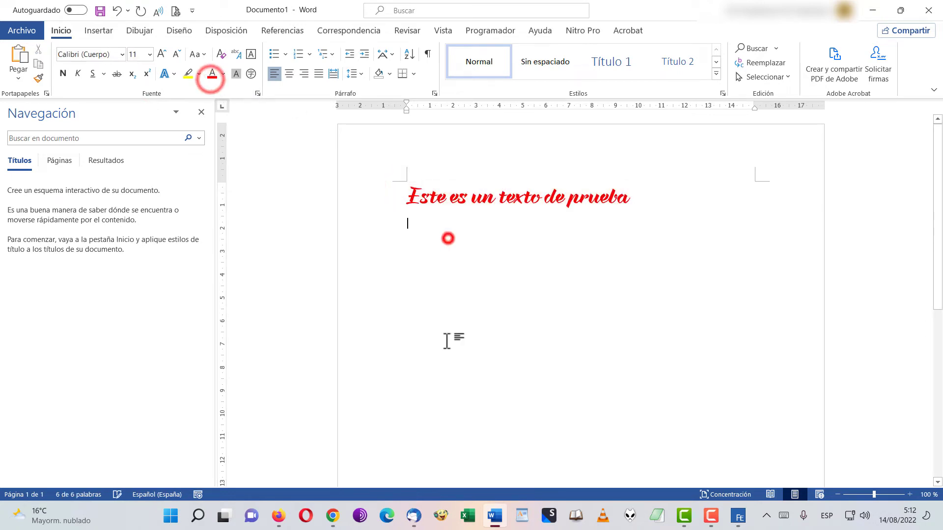
- Undo the red colour and the Braxton Black font, and close Word without saving the document
key("ctrl+z")
left_click(433, 369)
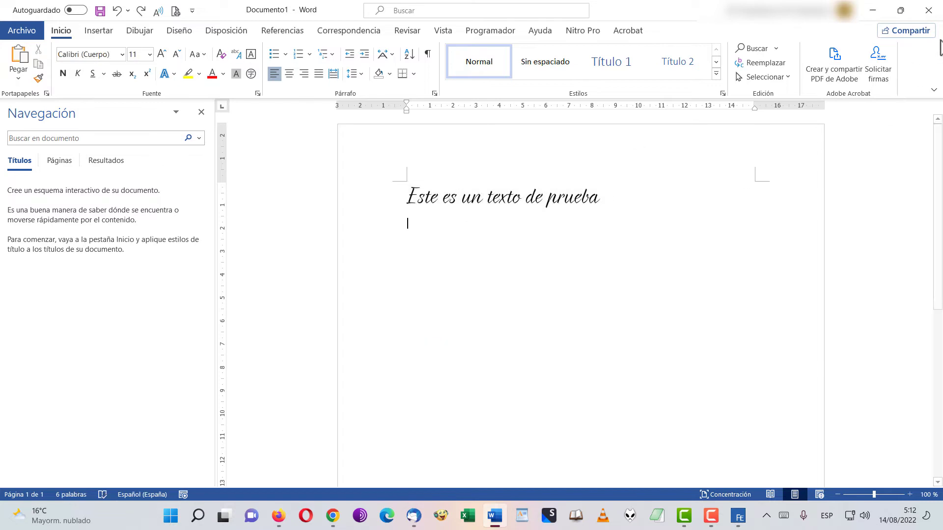
left_click(929, 10)
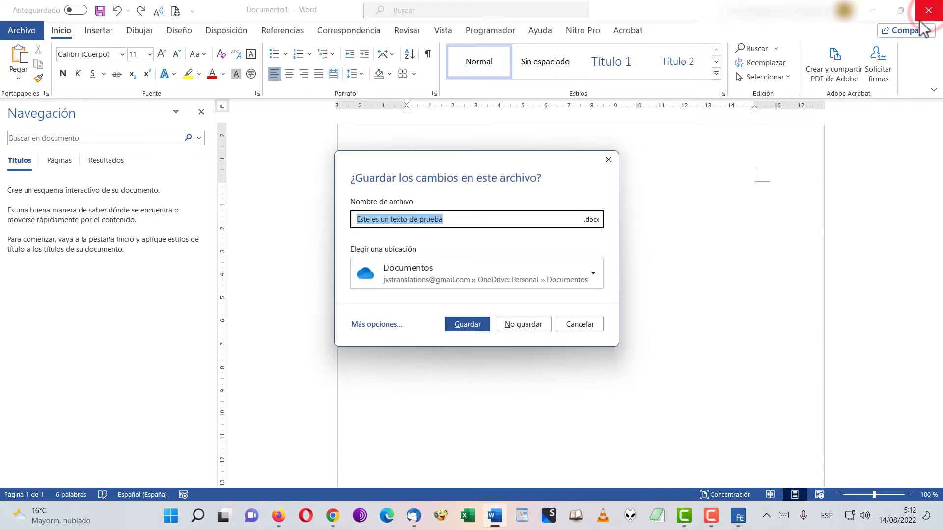
left_click(527, 327)
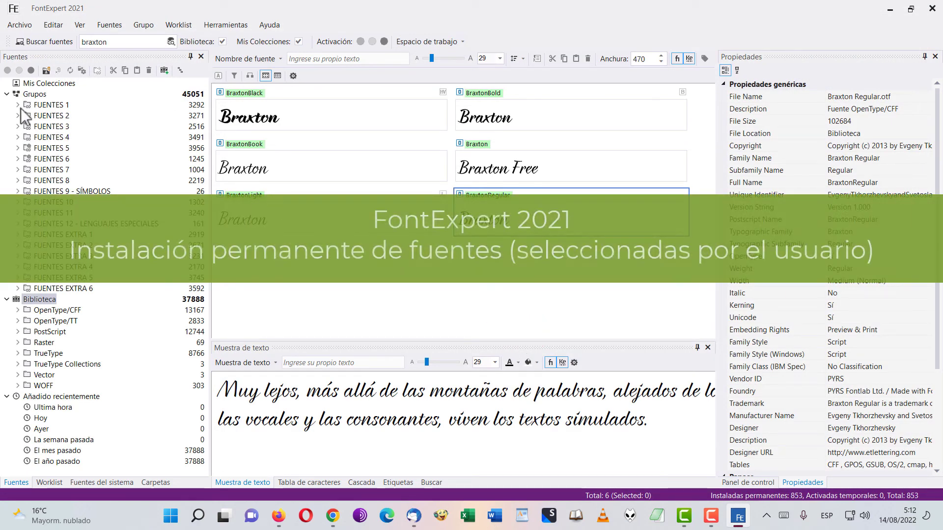
- Back in FontExpert 2021, expand FUENTES 4 and its LinoType GoldEdition 1.7 PC TrueType Fonts folder down to subfolder A
left_click(18, 137)
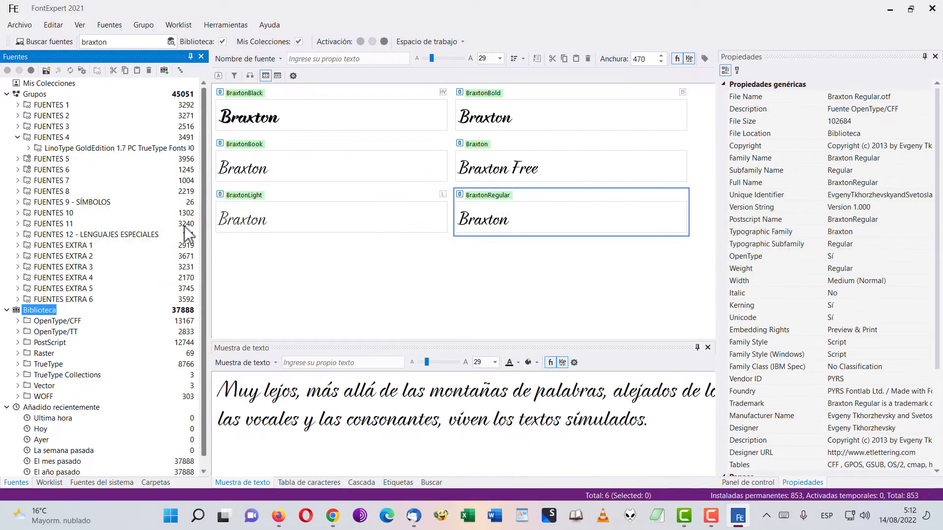
left_click(28, 148)
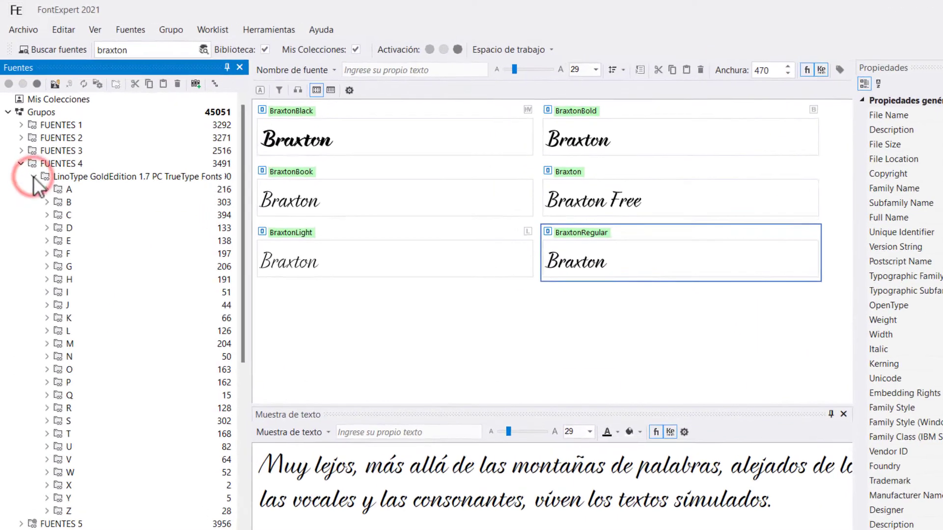
left_click(55, 210)
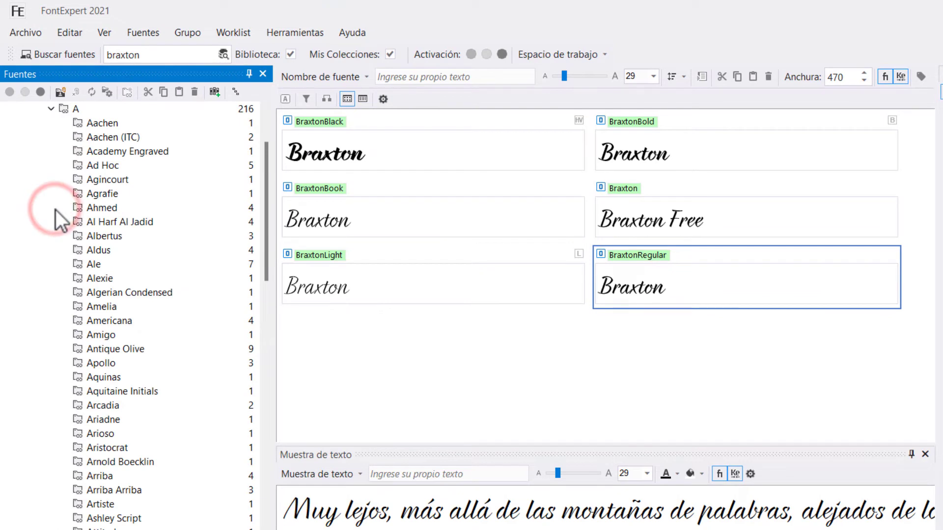
- Look through the Americana and Amelia folders, and display the fonts in the ITC American Typewriter folder
left_click(107, 323)
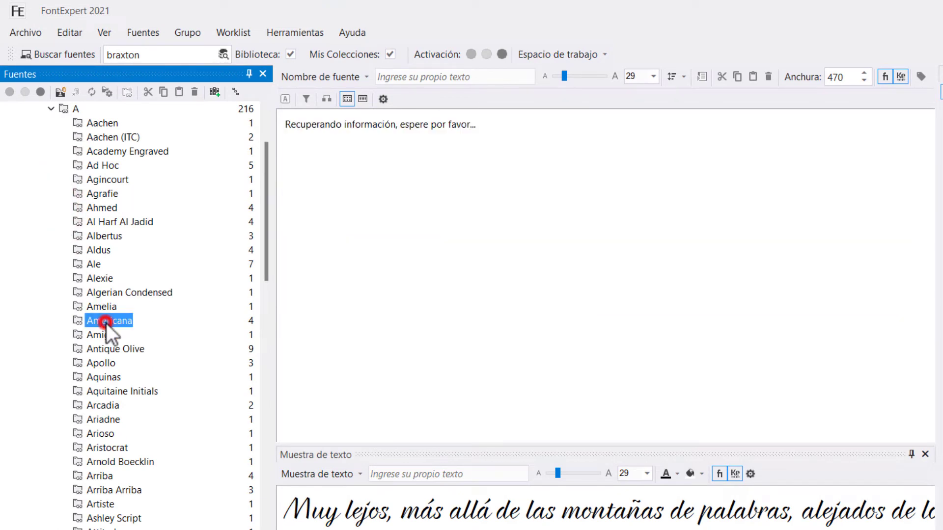
left_click(105, 308)
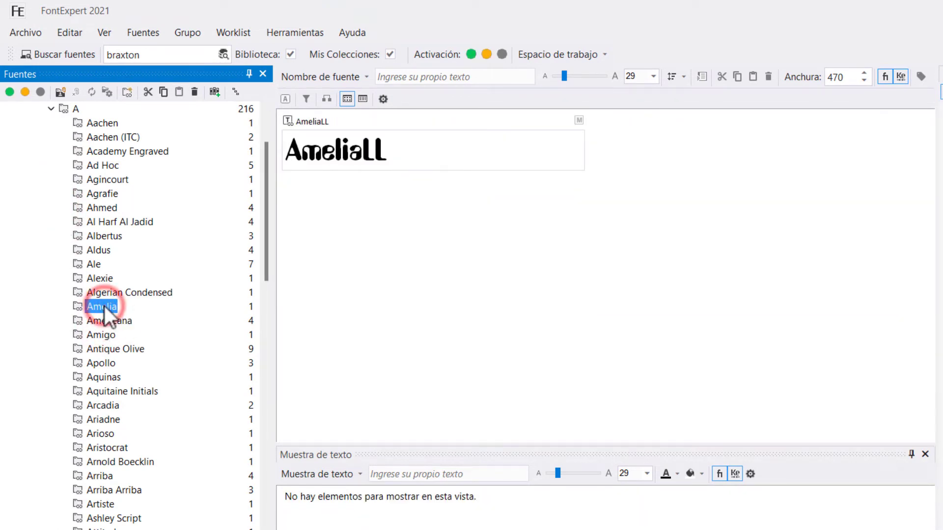
scroll(108, 311, "down", 2)
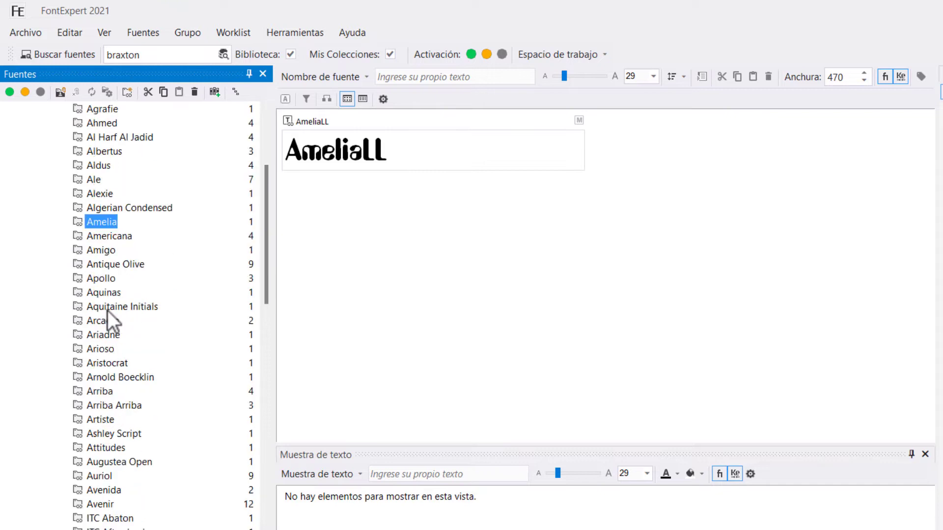
scroll(108, 310, "down", 2)
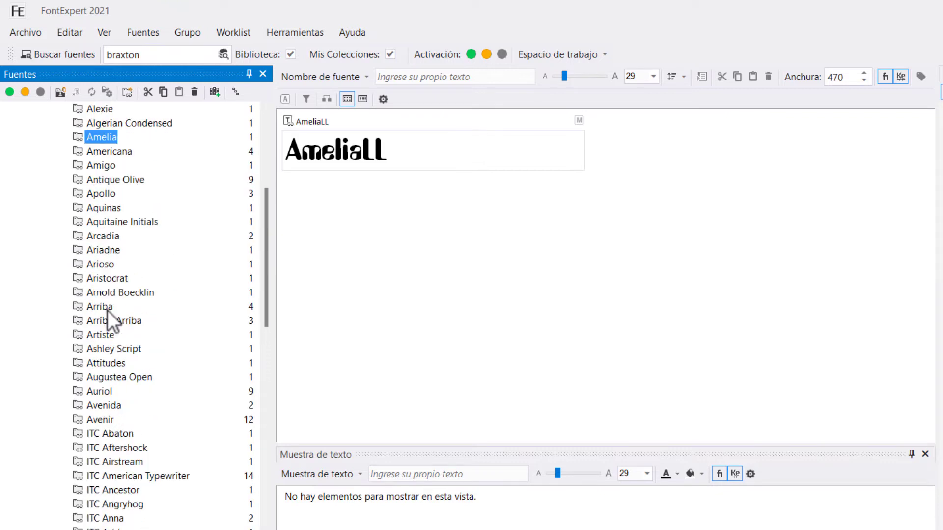
left_click(117, 478)
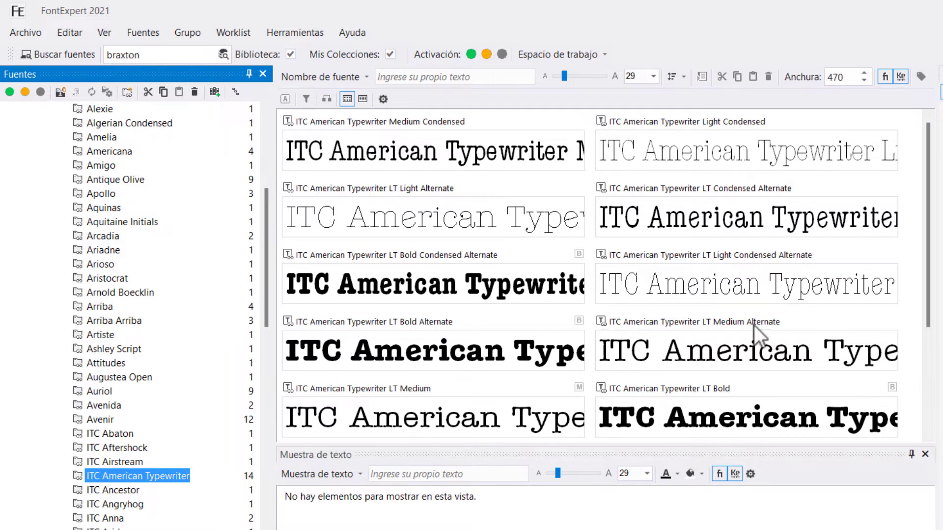
- Permanently install all fonts of the ITC American Typewriter folder and look over their previews
scroll(765, 354, "down", 3)
scroll(765, 354, "up", 3)
left_click(179, 475)
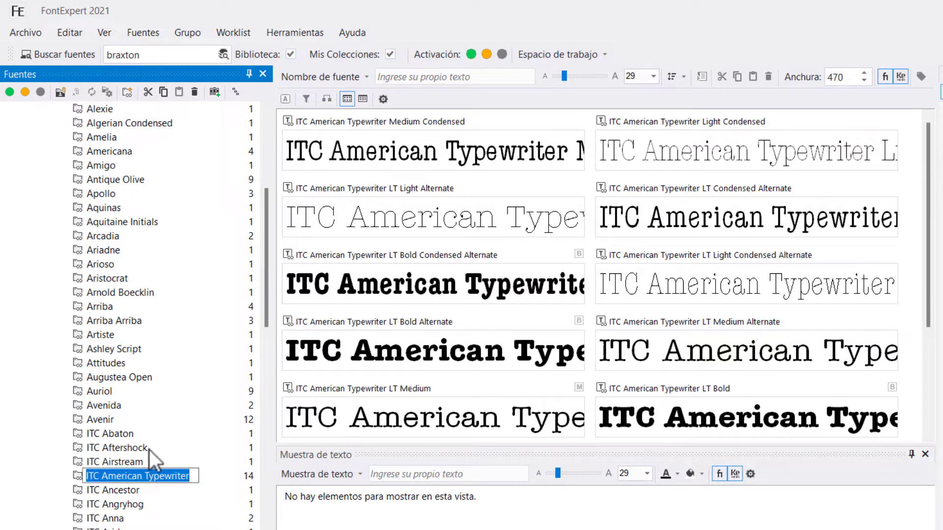
left_click(111, 467)
left_click(120, 475)
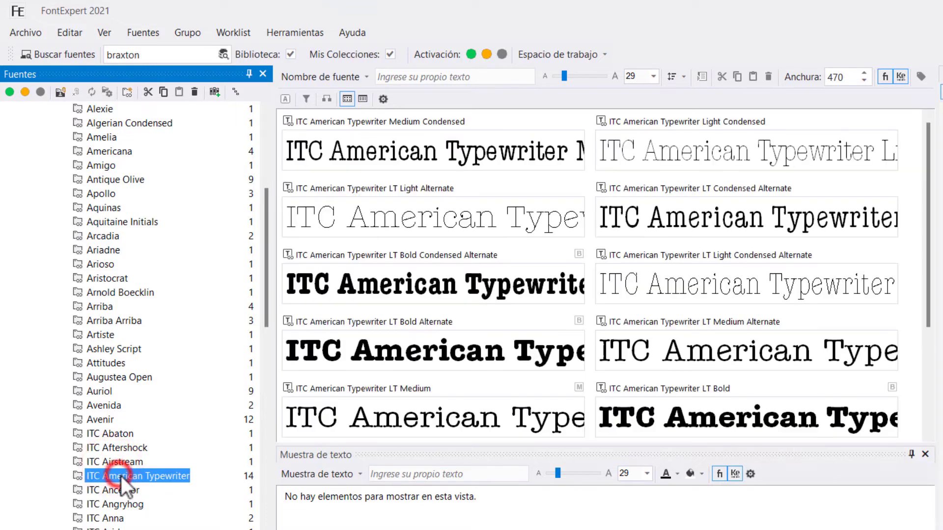
left_click(471, 53)
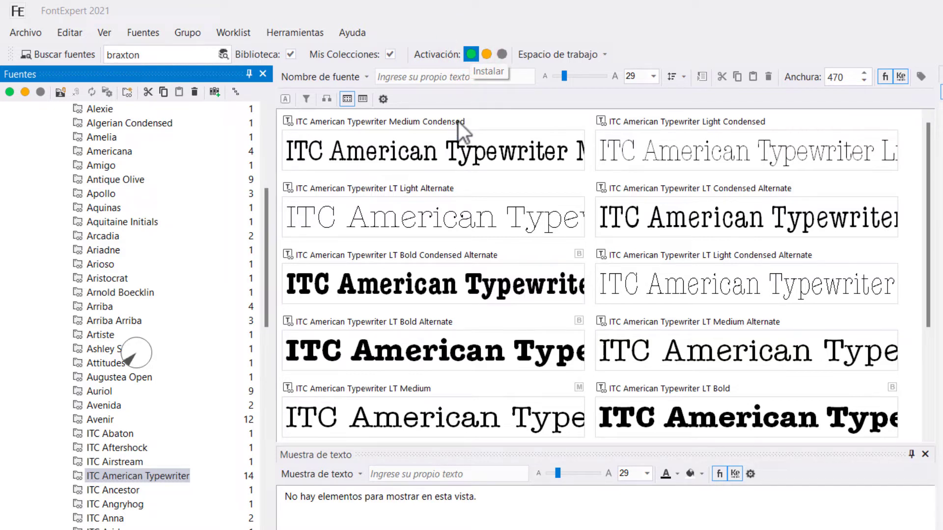
scroll(588, 319, "down", 3)
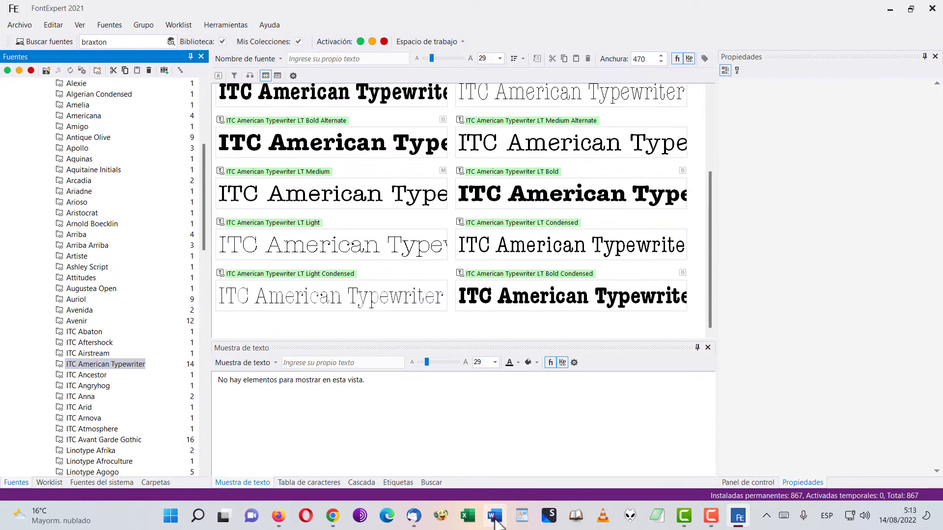
- Switch to Word, create a blank document and write the line "Este es un texto de prueba"
left_click(484, 524)
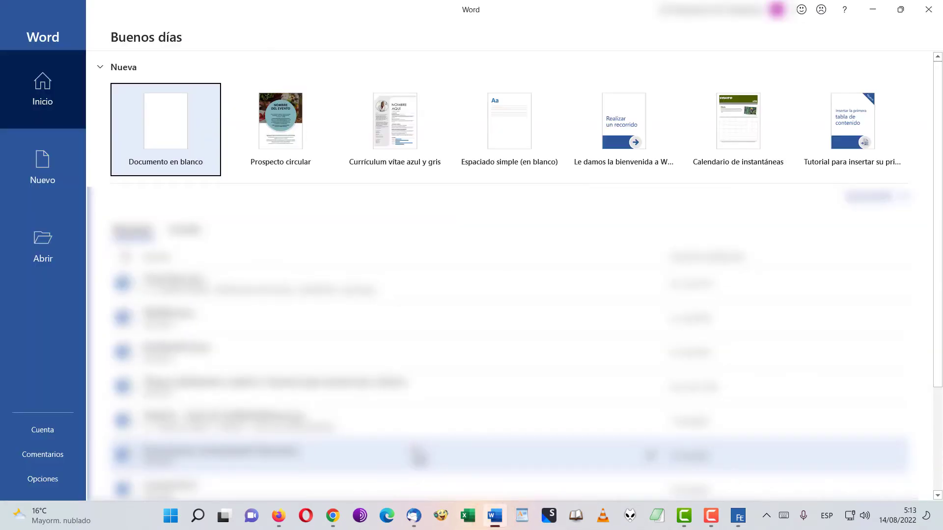
left_click(161, 137)
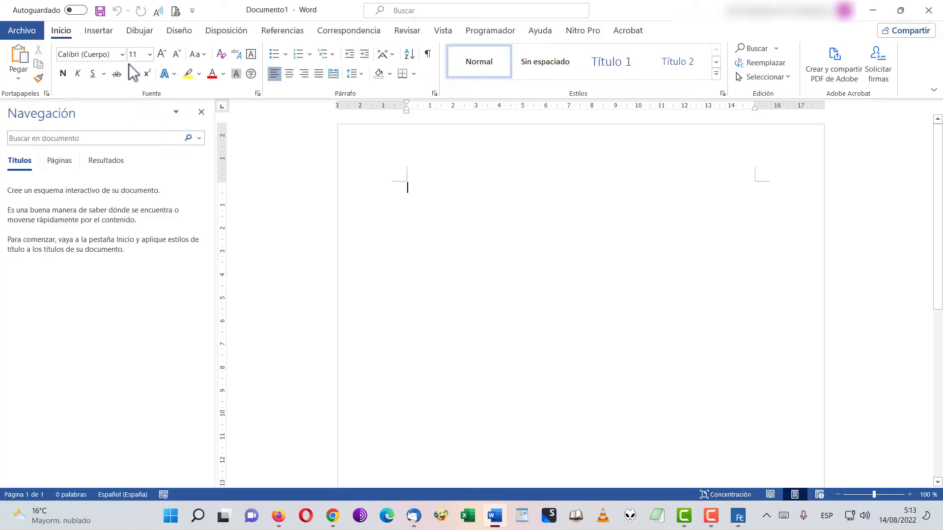
type("Este es un texto")
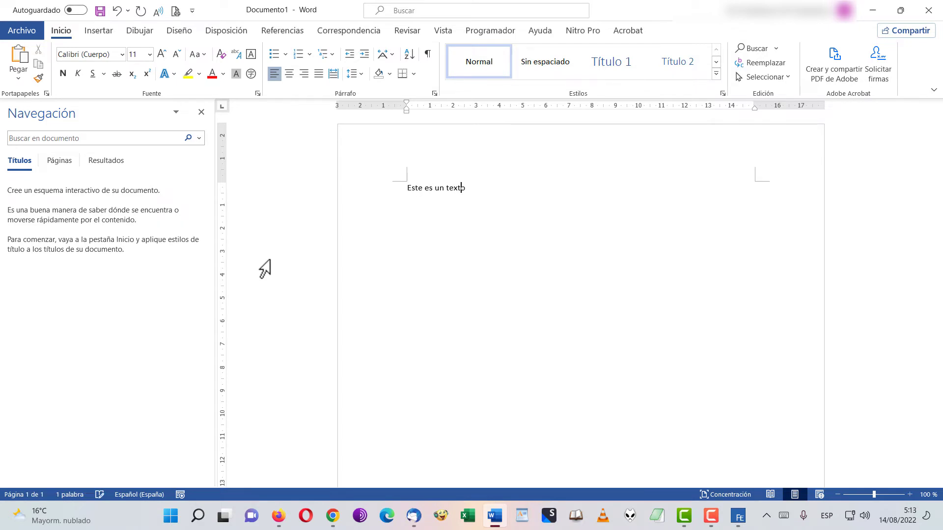
type("prueba")
key("Return")
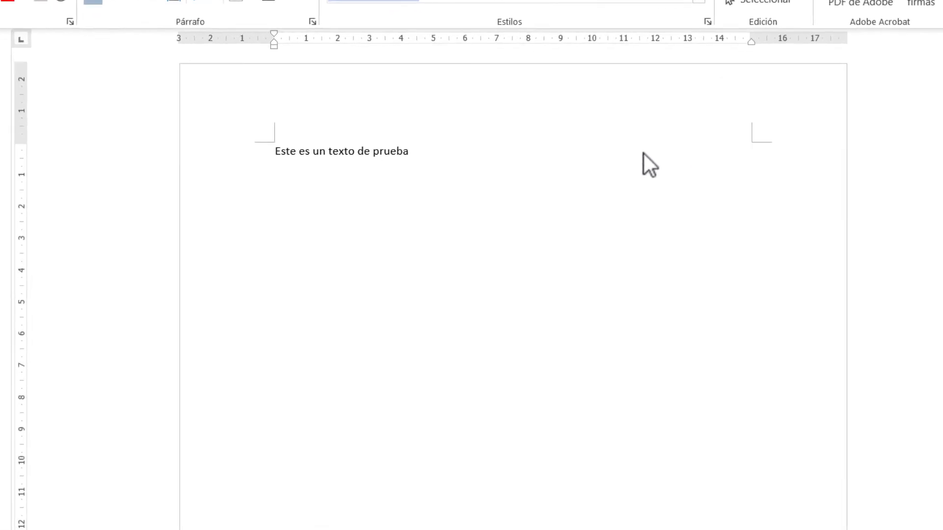
- Generate sample paragraphs below the test line with =rand(5,3)
left_click(514, 219)
type("=rand(5,3)")
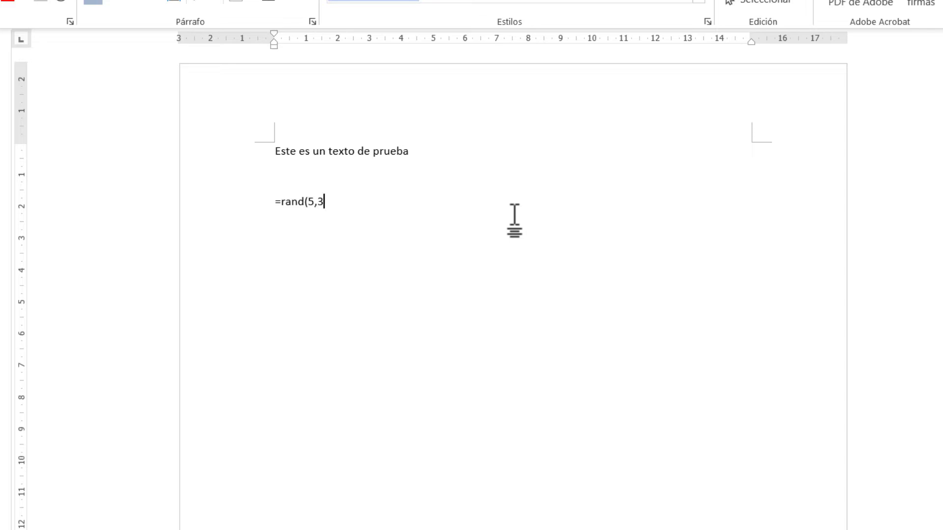
key("Return")
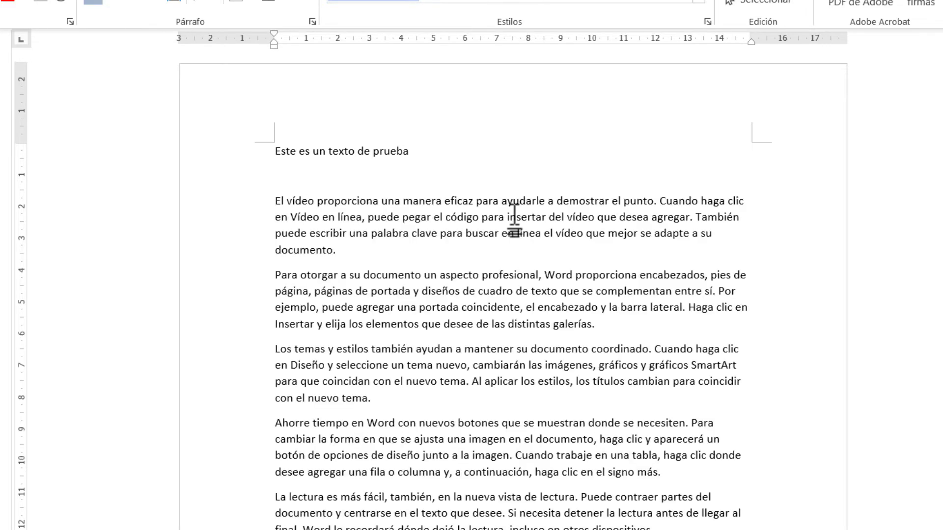
- Select all the generated paragraphs, apply the AmericanTypew LH Lt Cd font and deselect them
scroll(673, 305, "down", 2)
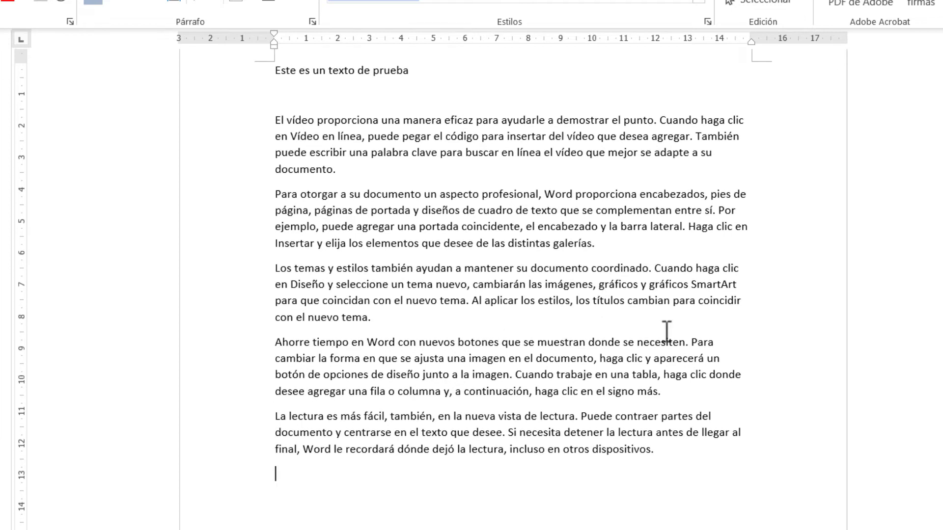
left_click(694, 448)
left_click(276, 120, "shift")
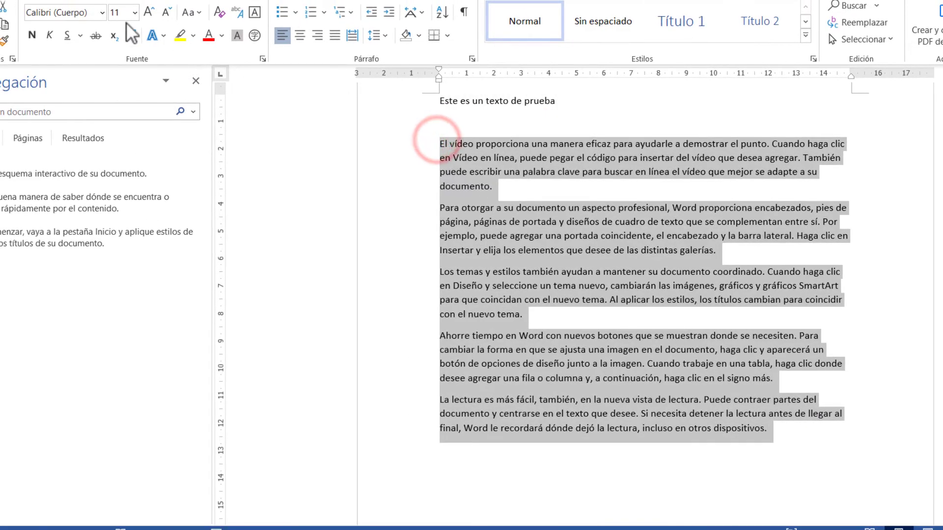
left_click(102, 12)
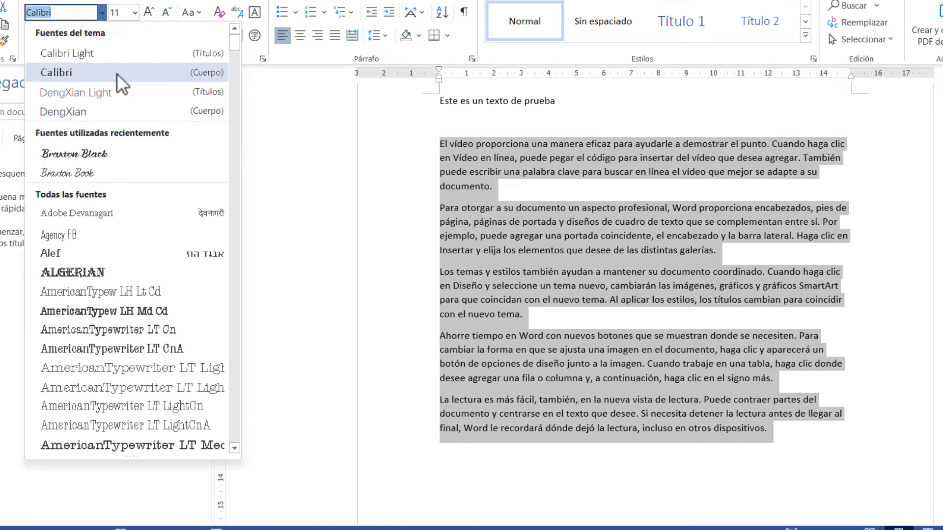
scroll(153, 248, "down", 2)
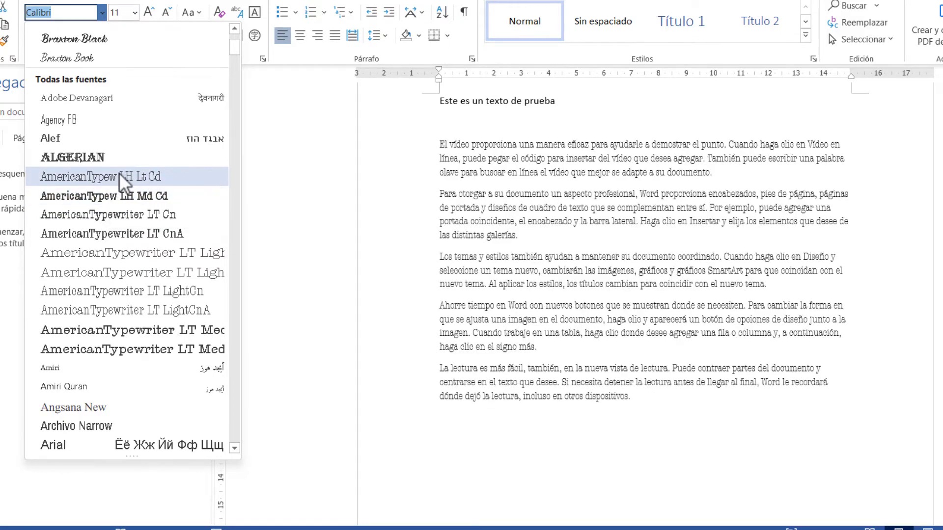
left_click(118, 175)
left_click(594, 193)
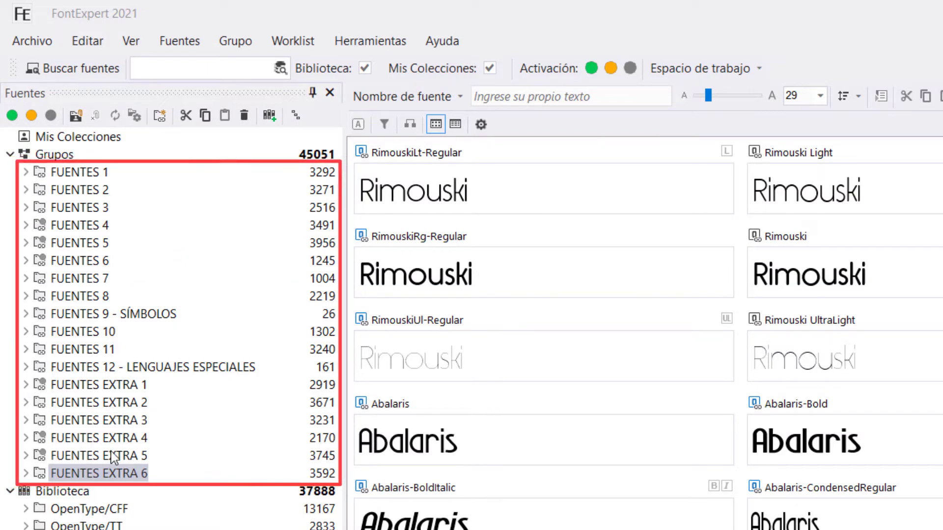
- In FontExpert 2021, expand FUENTES 5 down to 81.Fonts.Girls.P2 and look through the fonts in Font Pack 2____56 Fonts
left_click(26, 242)
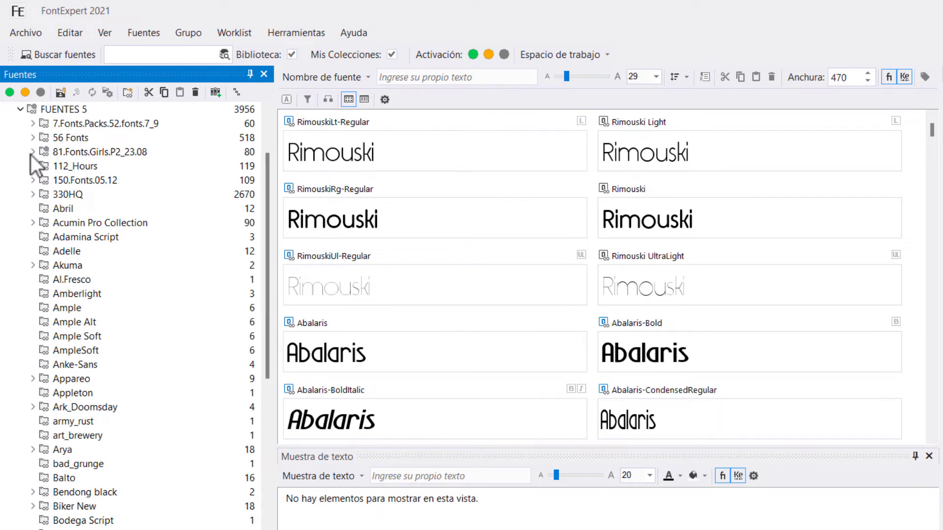
left_click(31, 152)
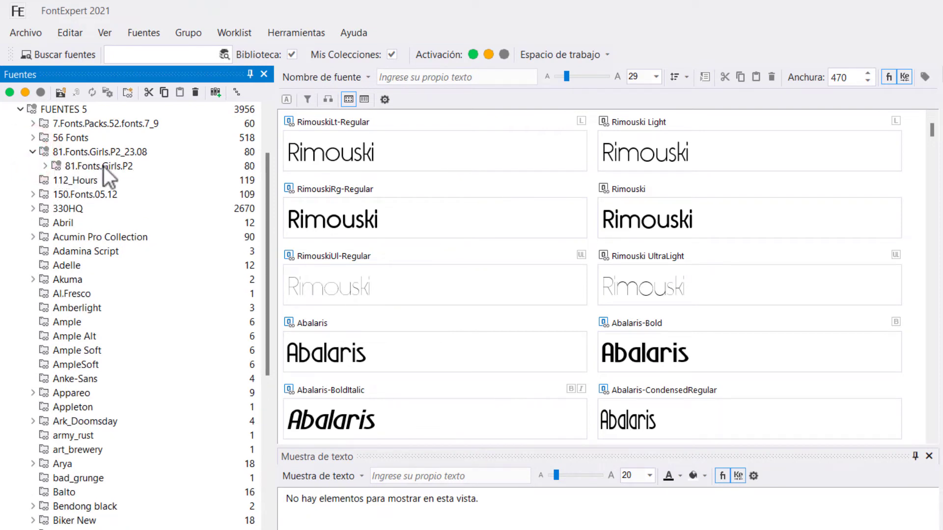
left_click(44, 166)
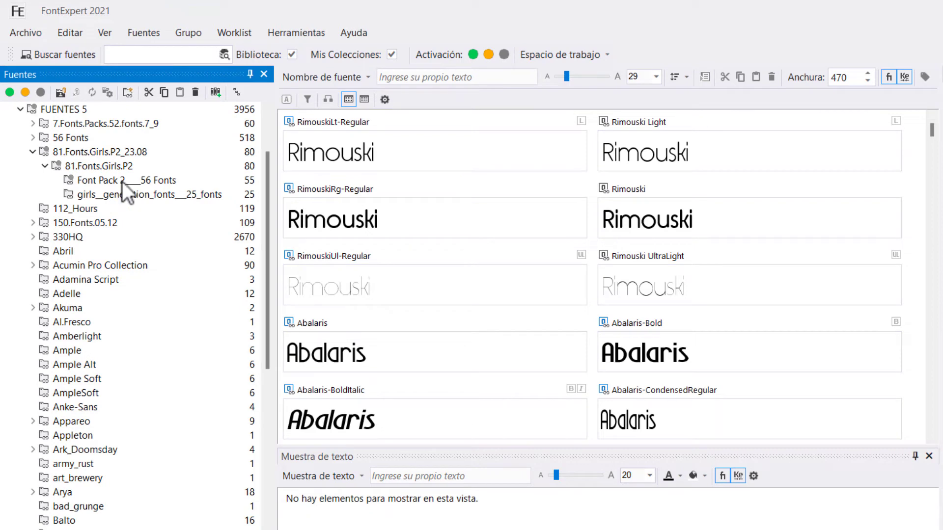
left_click(71, 182)
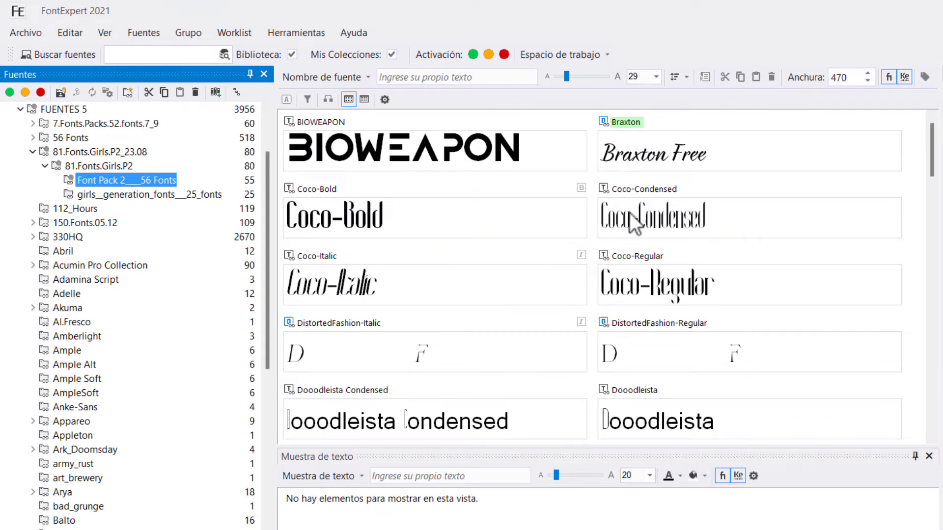
scroll(683, 321, "down", 5)
scroll(684, 321, "down", 15)
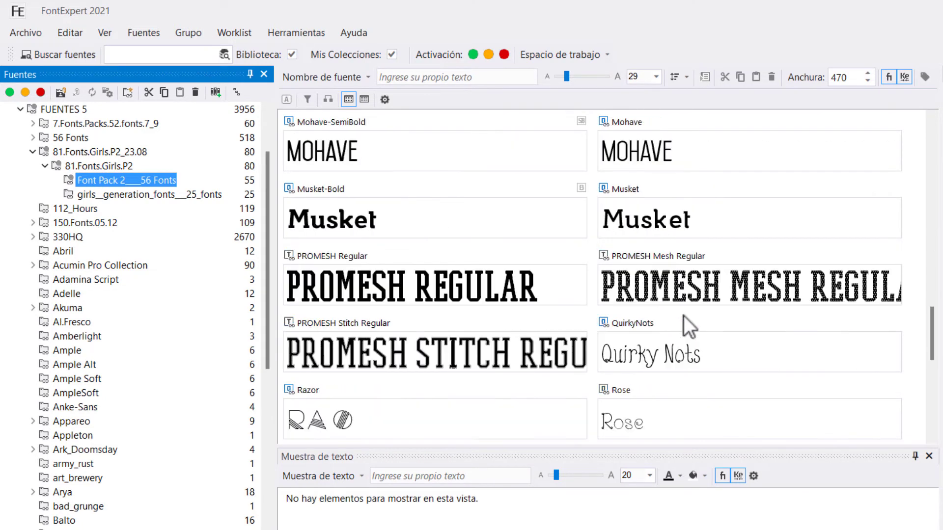
scroll(45, 213, "down", 4)
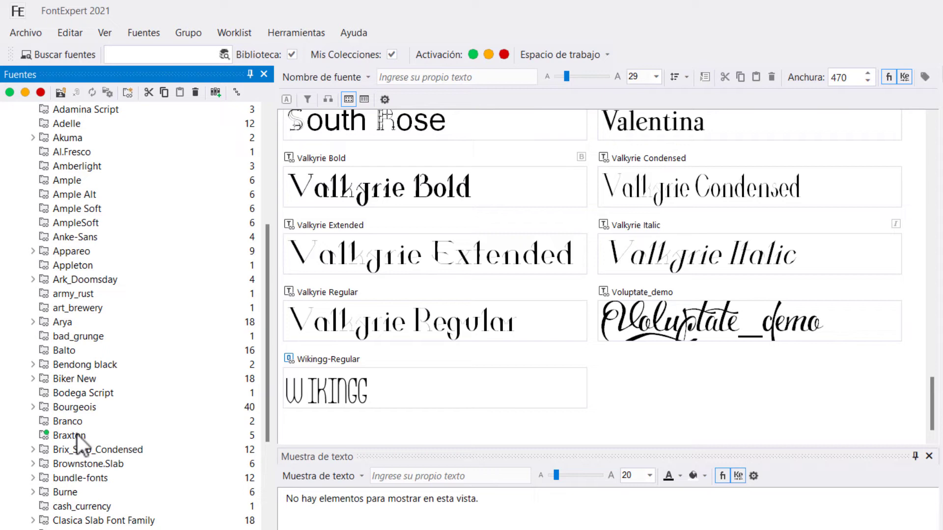
- Look through the remaining FUENTES 5 folders, including Braxton, and collapse FUENTES 5
scroll(77, 435, "down", 3)
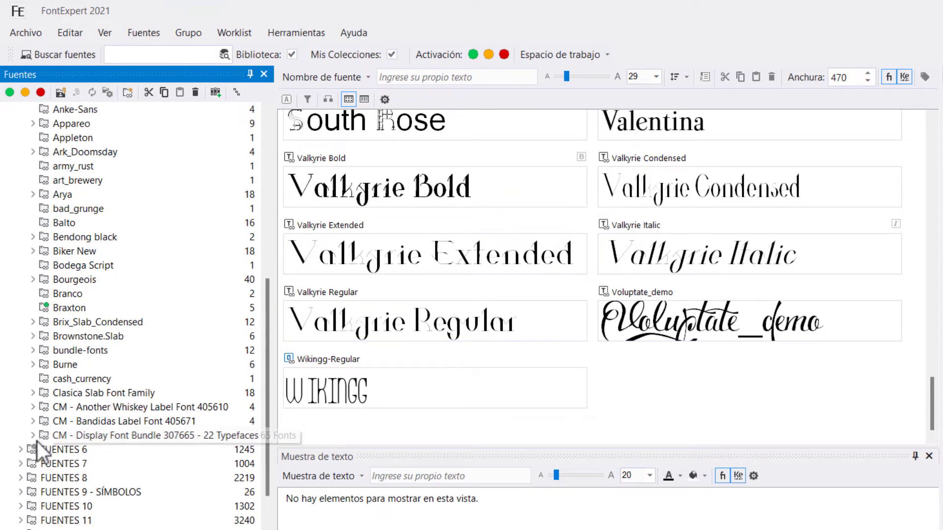
scroll(71, 363, "up", 9)
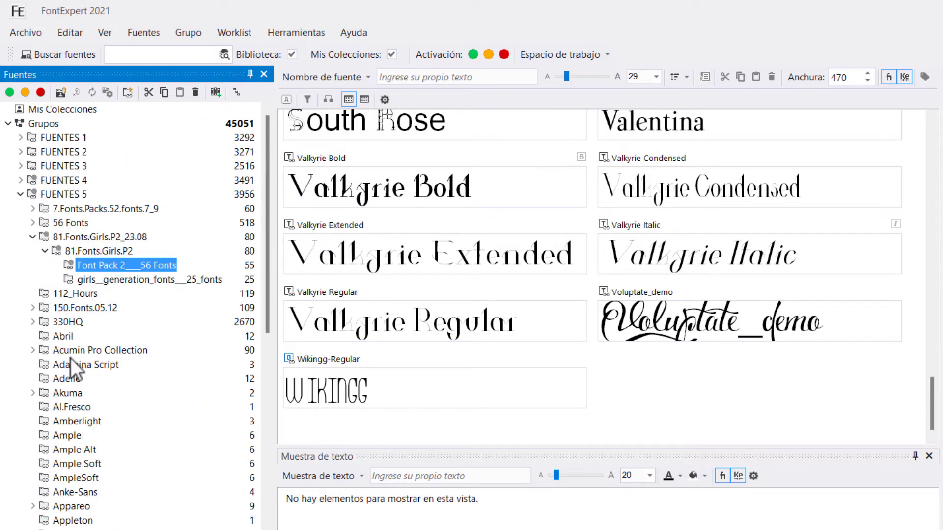
left_click(20, 194)
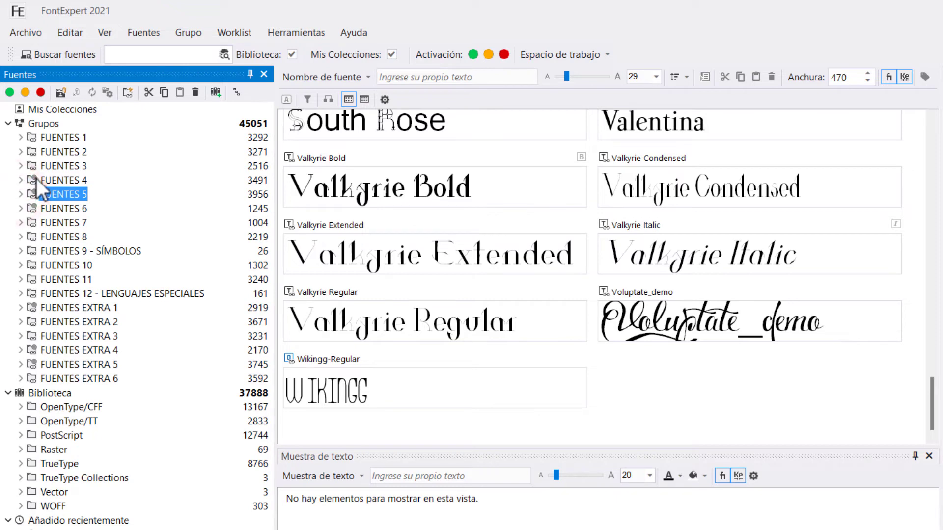
- Expand FUENTES 4 and its LinoType GoldEdition folder down to subfolder A, and display the ITC American Typewriter fonts
left_click(21, 181)
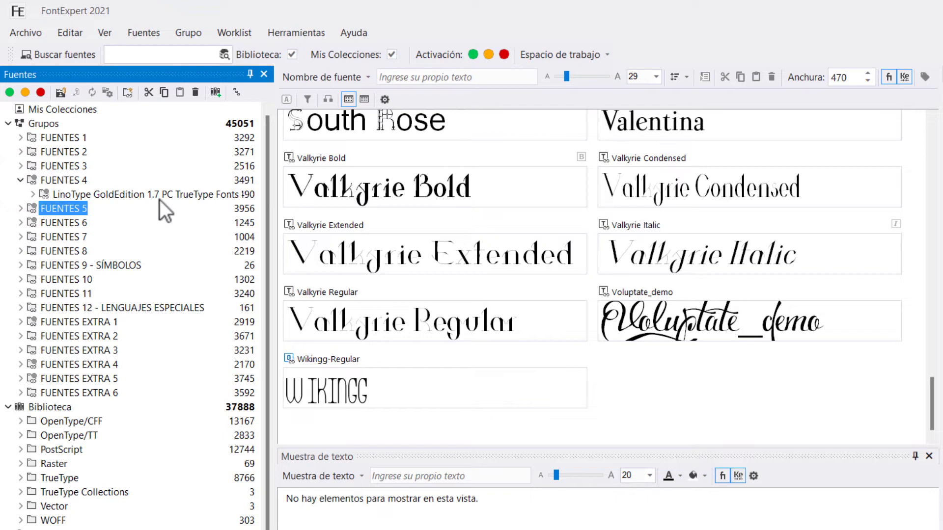
left_click(33, 195)
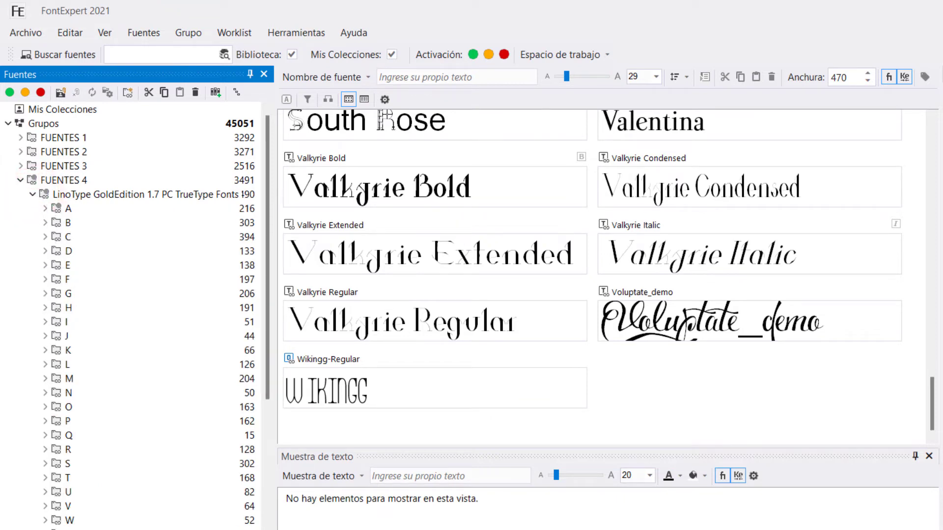
left_click(46, 207)
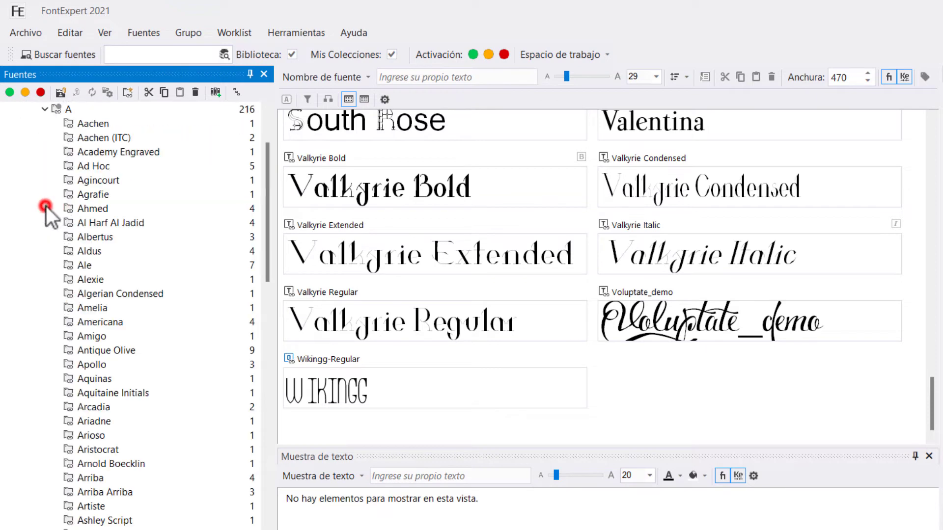
scroll(73, 177, "down", 5)
scroll(71, 182, "down", 1)
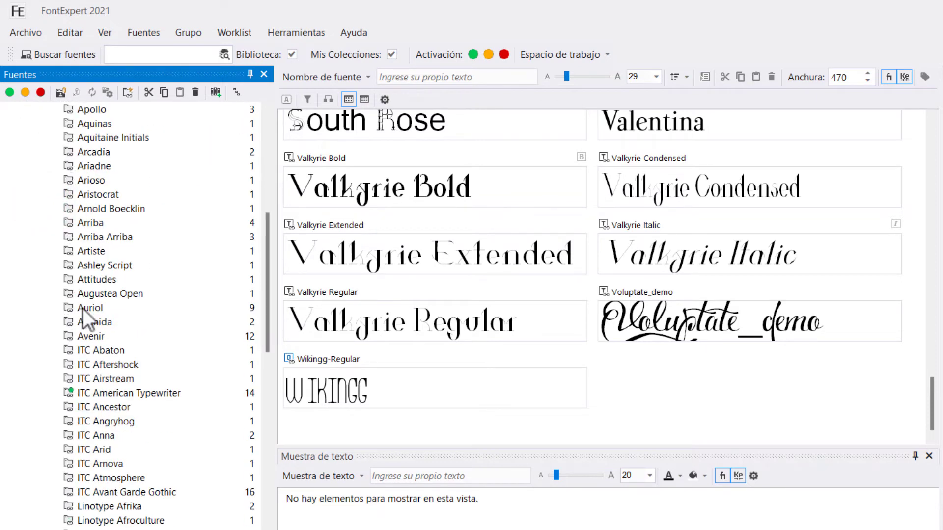
left_click(149, 393)
- Review the folders under subfolder A around ITC American Typewriter, and collapse the FUENTES 4 group
scroll(758, 217, "up", 3)
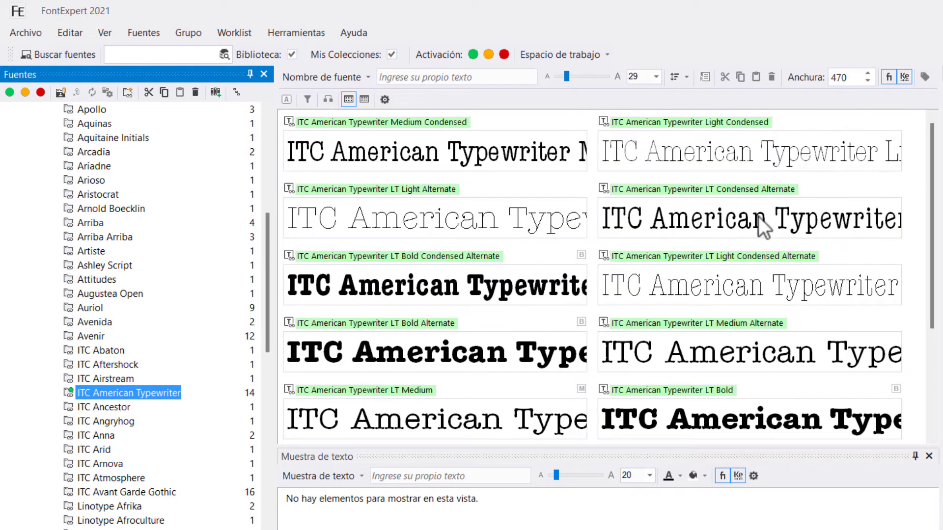
scroll(143, 213, "up", 8)
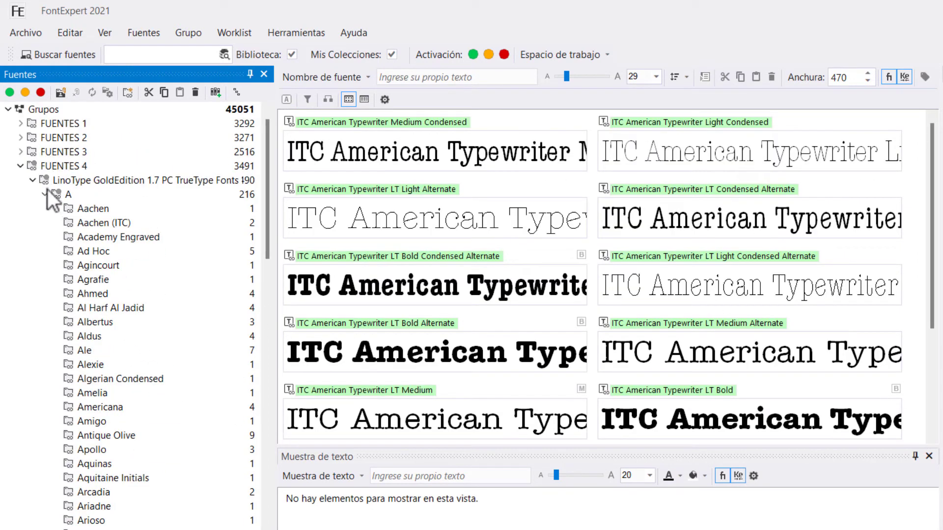
scroll(259, 306, "down", 10)
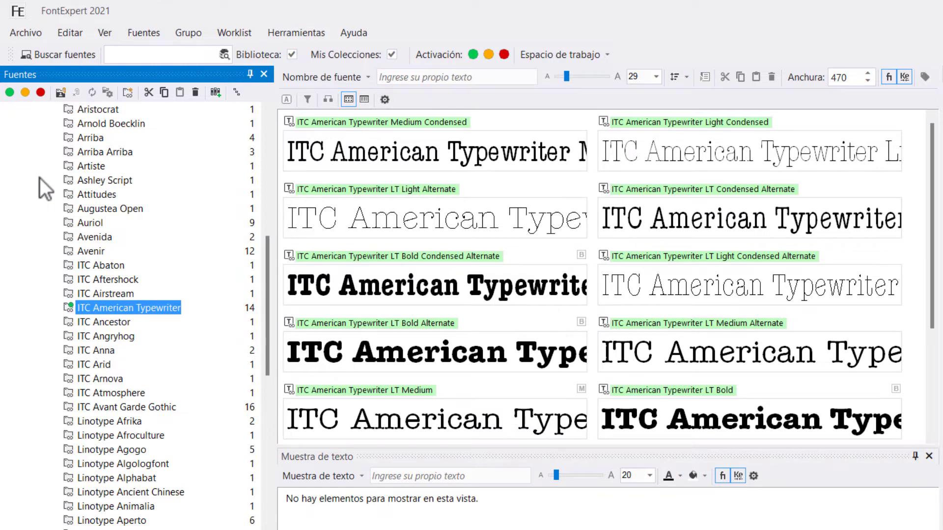
scroll(40, 178, "up", 10)
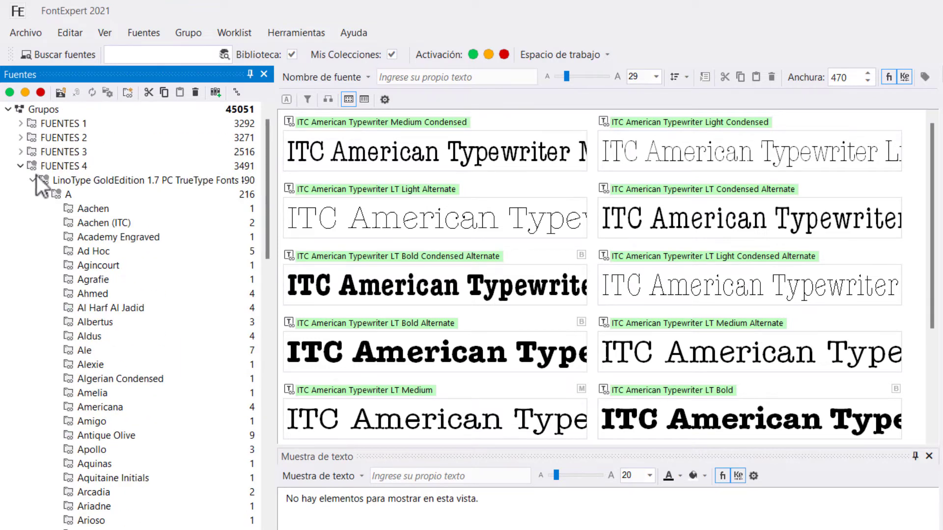
left_click(29, 181)
left_click(20, 166)
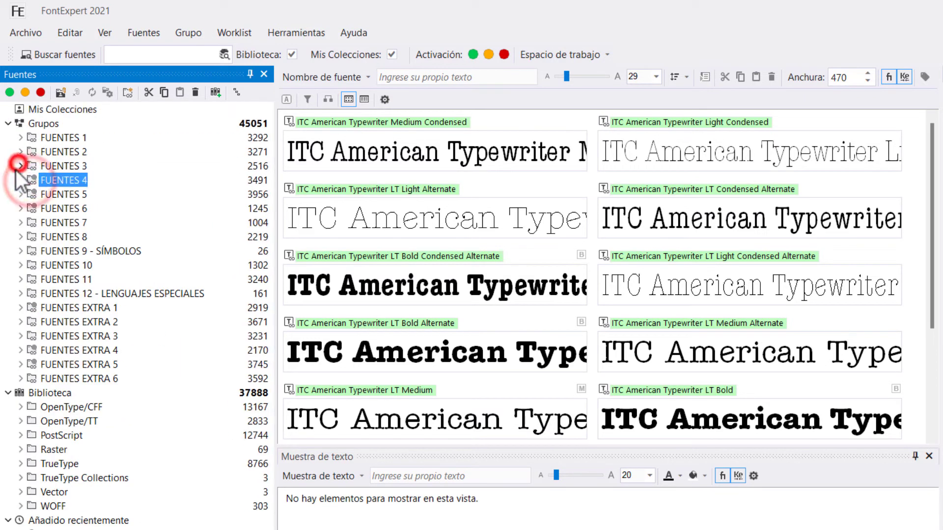
- Expand FUENTES EXTRA 4 and its Linotype 1 folder down to the numbered subfolders, and display the HelveticaTextbook fonts in folder 0348
left_click(20, 350)
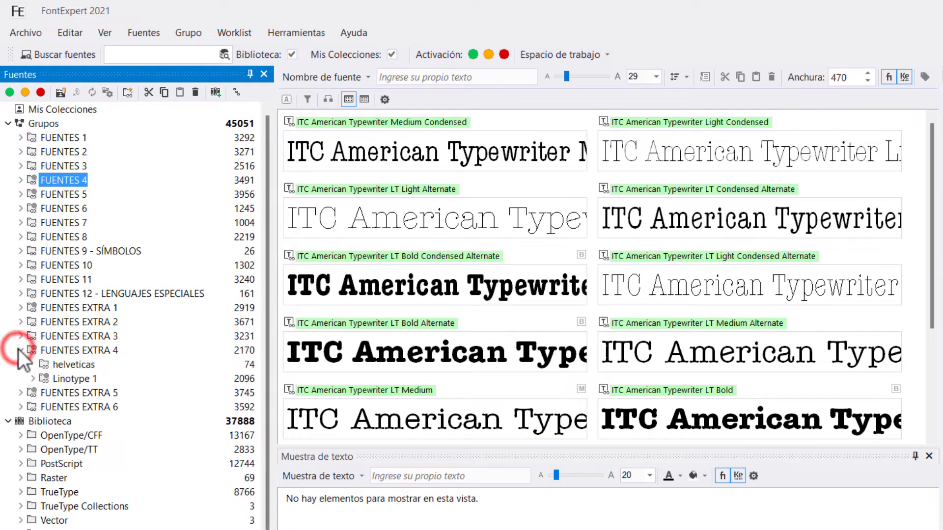
left_click(33, 380)
left_click(45, 423)
scroll(149, 238, "down", 19)
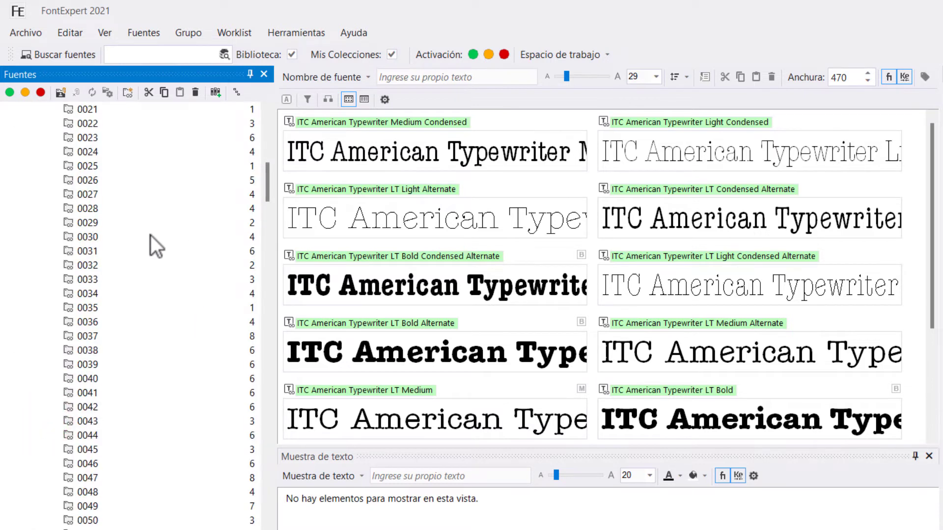
scroll(149, 237, "down", 17)
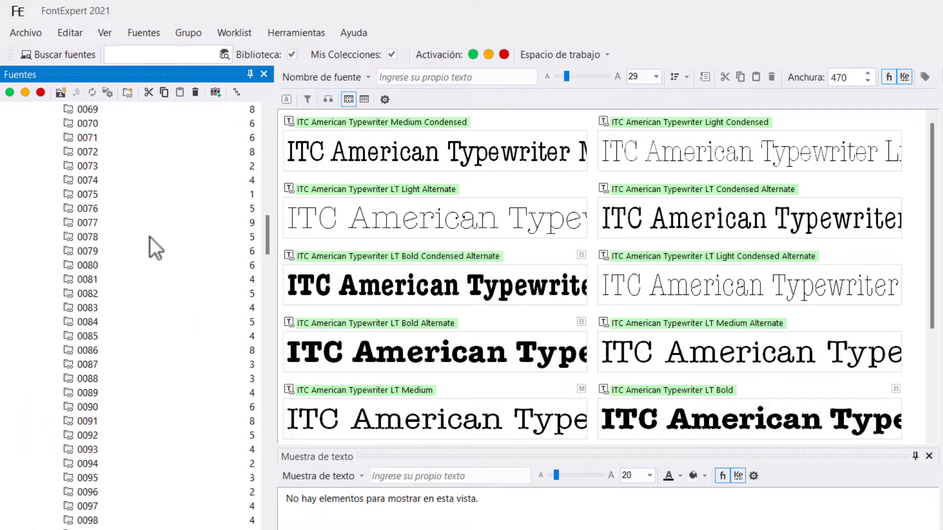
scroll(149, 237, "down", 20)
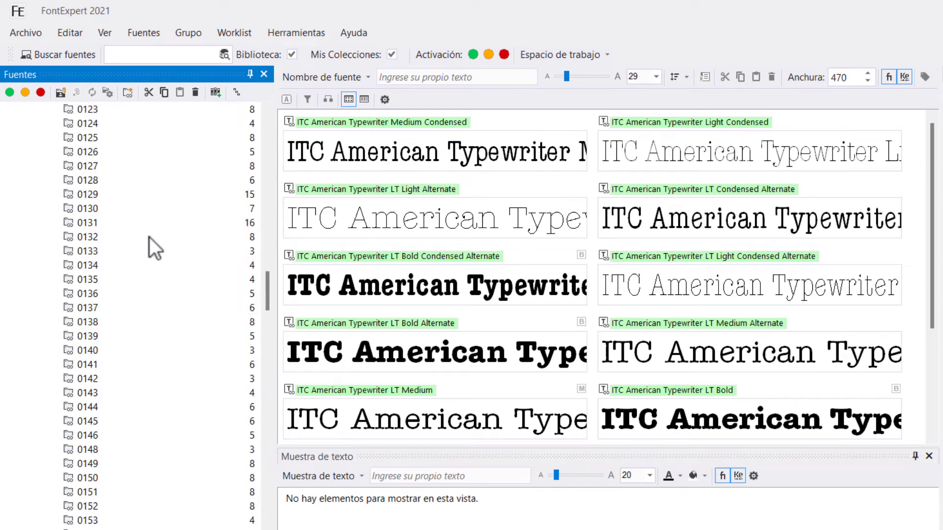
scroll(144, 237, "down", 20)
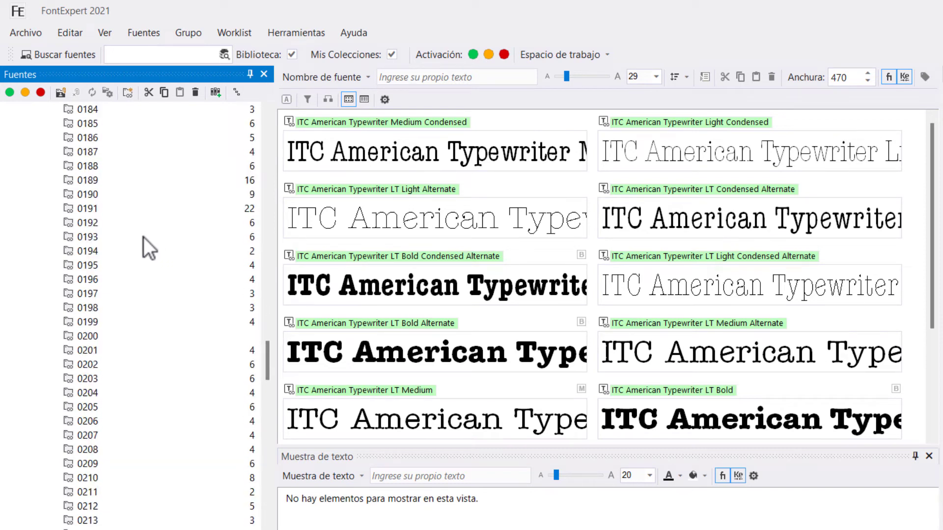
scroll(144, 237, "down", 20)
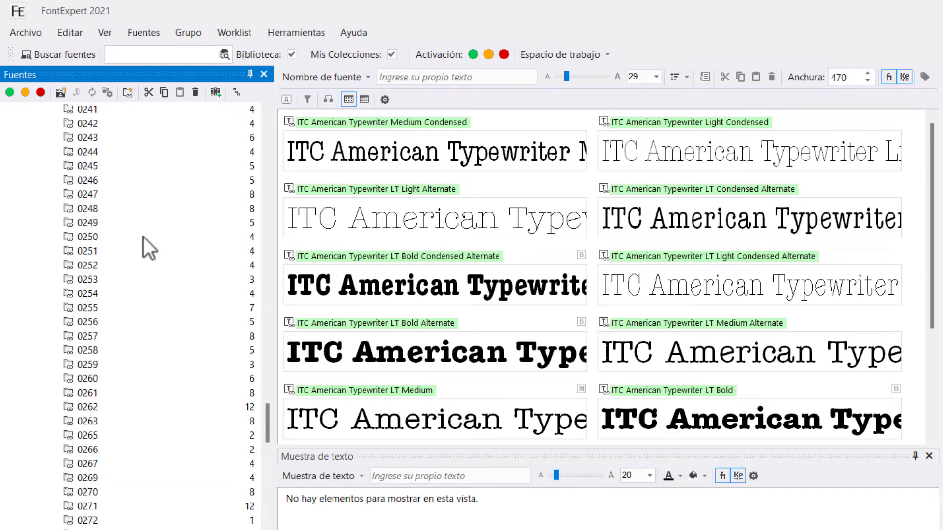
scroll(143, 238, "down", 8)
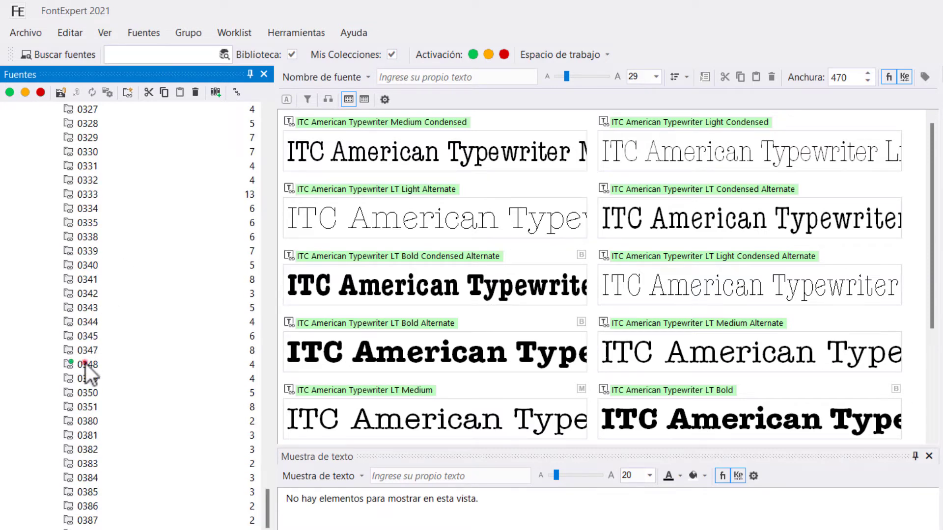
left_click(86, 363)
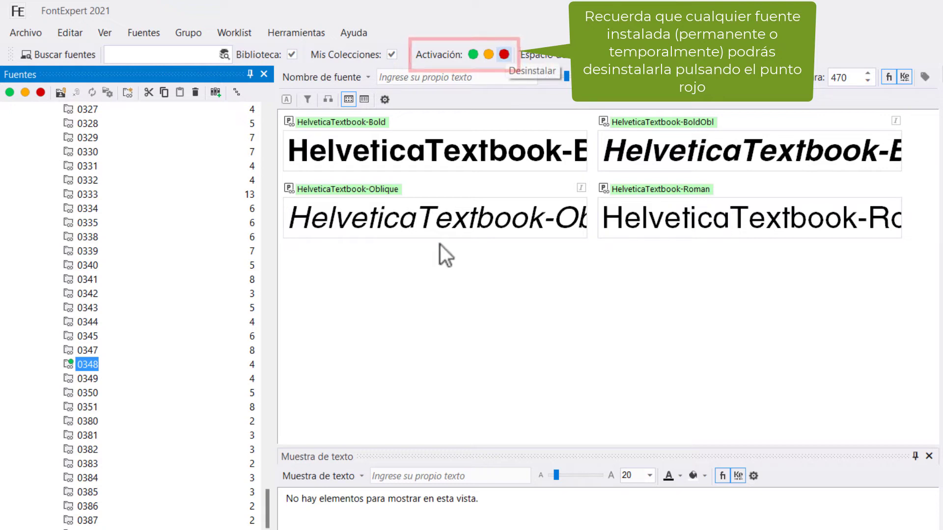
- Look through the remaining numbered folders of FUENTES EXTRA 4 below 0348, as far as FUENTES EXTRA 5
scroll(106, 364, "down", 11)
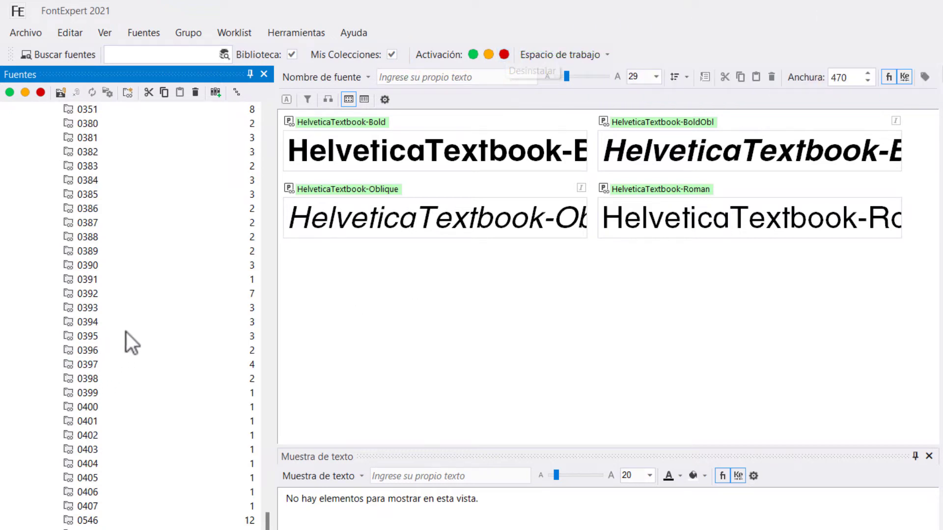
scroll(131, 351, "down", 15)
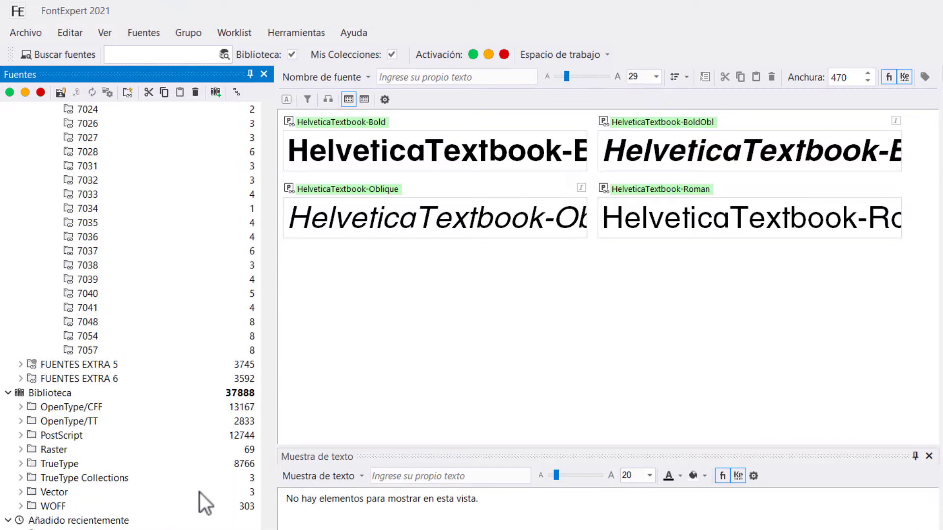
- Collapse the Linotype 1 subgroup and its parent group FUENTES EXTRA 4 in the font tree
left_click_drag(266, 446, 275, 136)
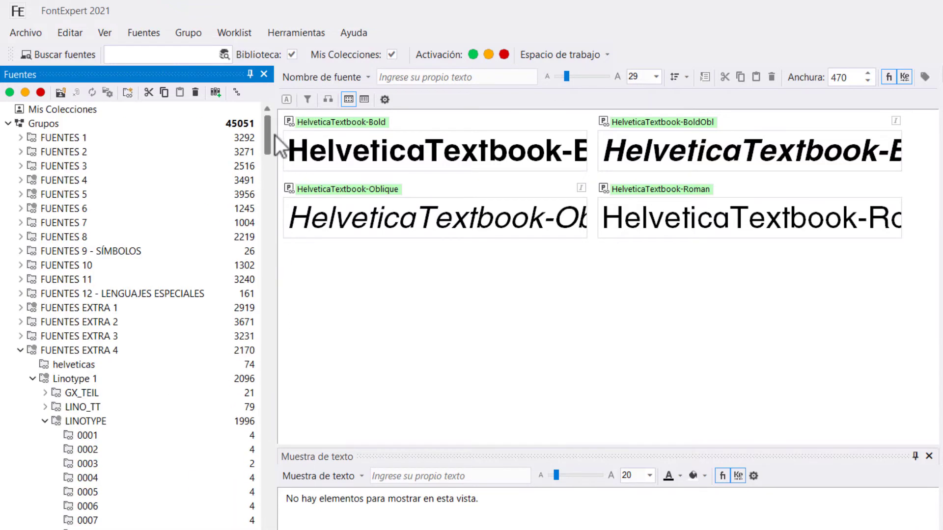
left_click(33, 380)
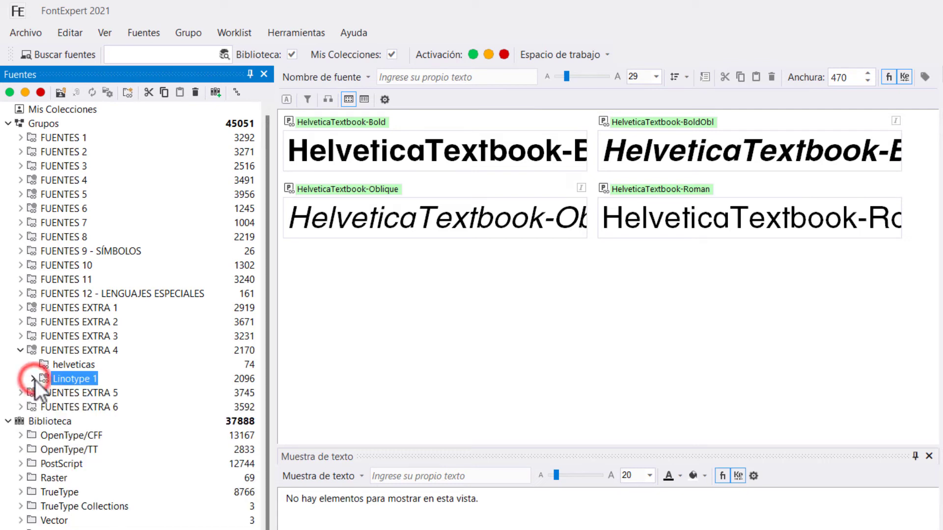
left_click(21, 351)
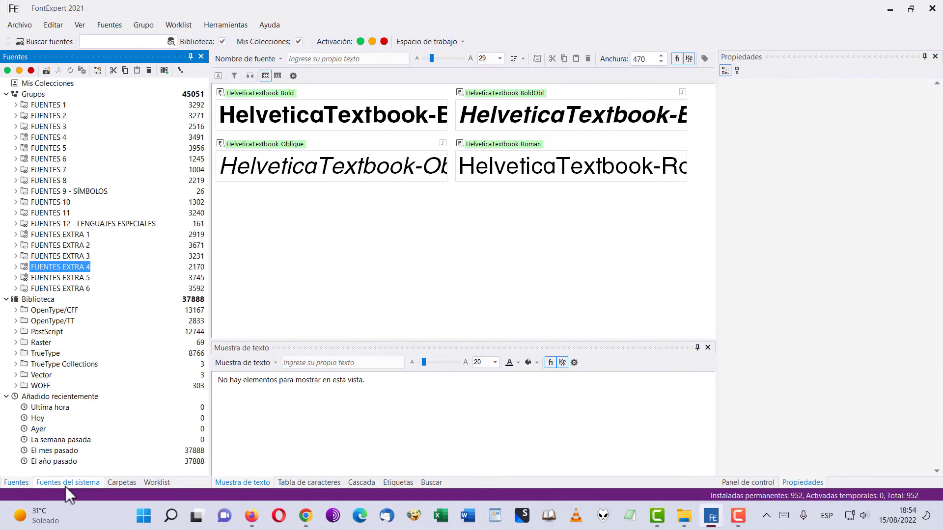
left_click(66, 486)
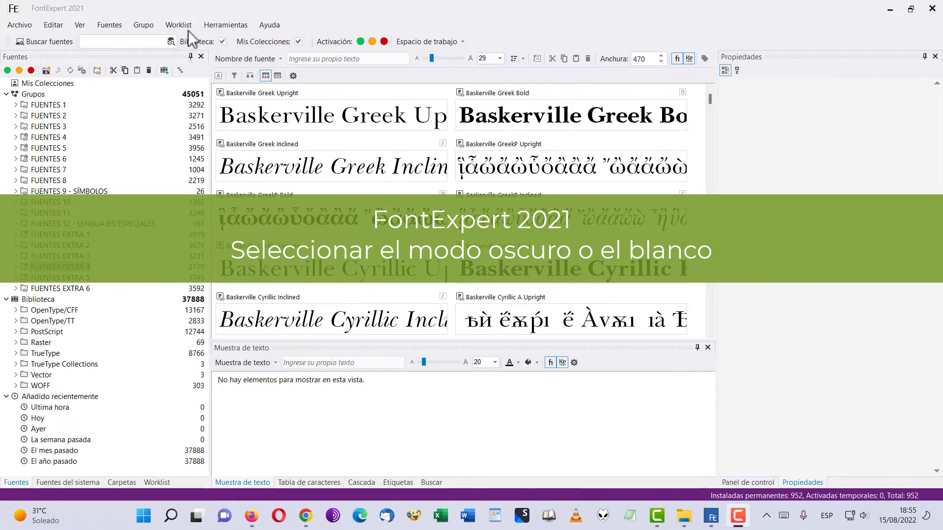
- Switch the interface theme to Oscuro
left_click(224, 25)
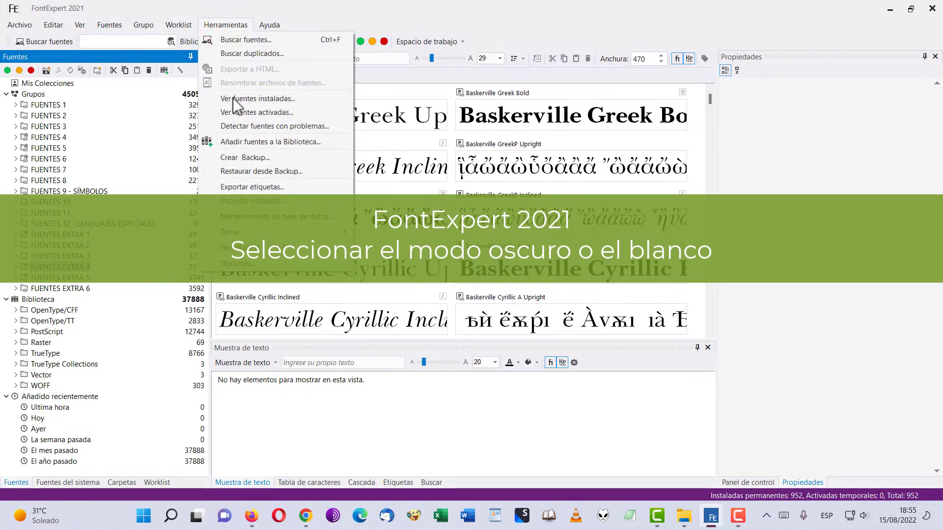
mouse_move(252, 234)
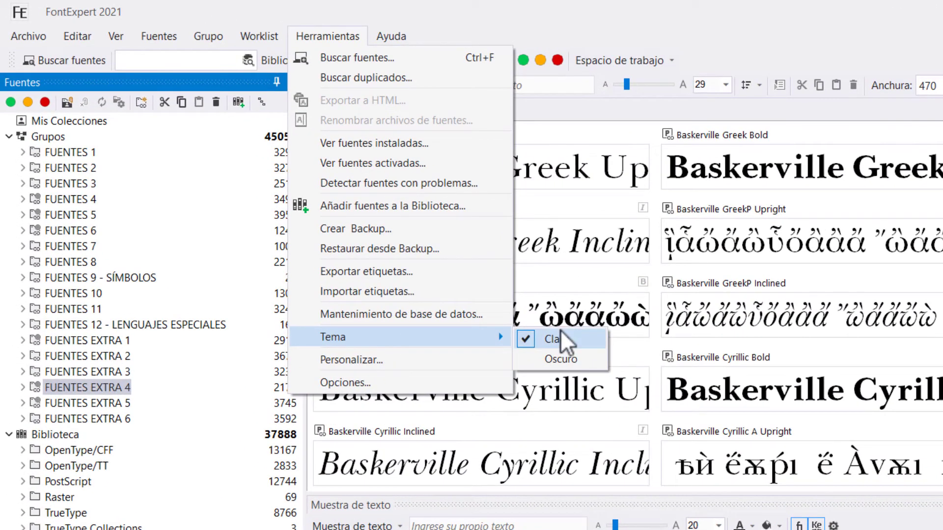
left_click(579, 359)
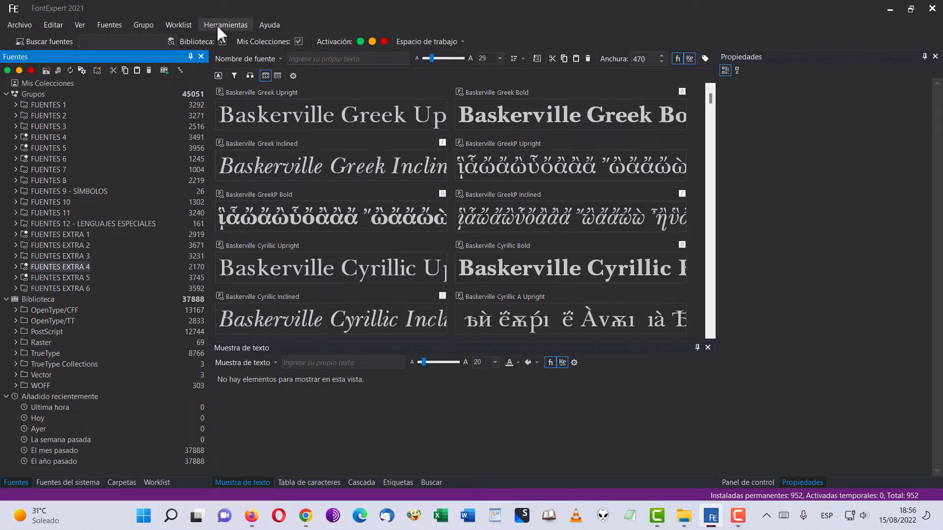
- Preview Baskerville Greek Upright as a character table, a cascade and a text sample, and select Baskerville GreekP Upright
left_click(324, 482)
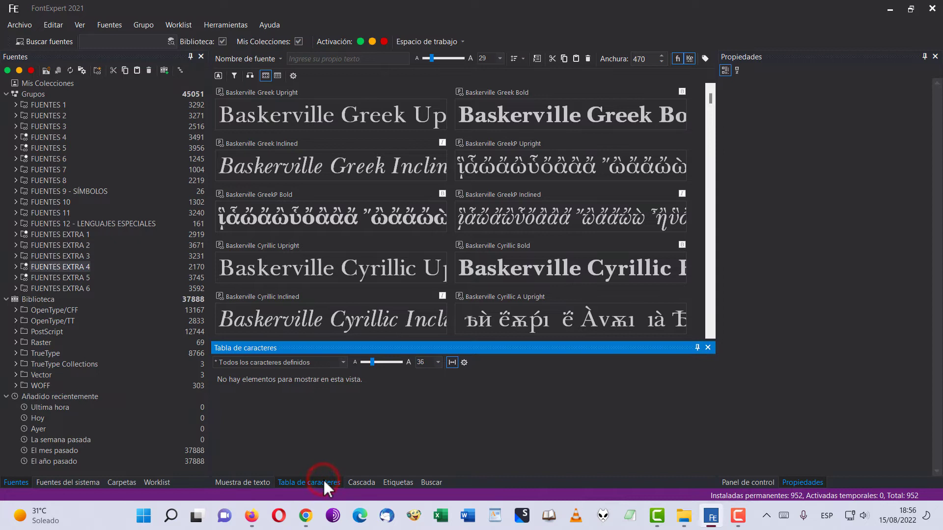
left_click(388, 114)
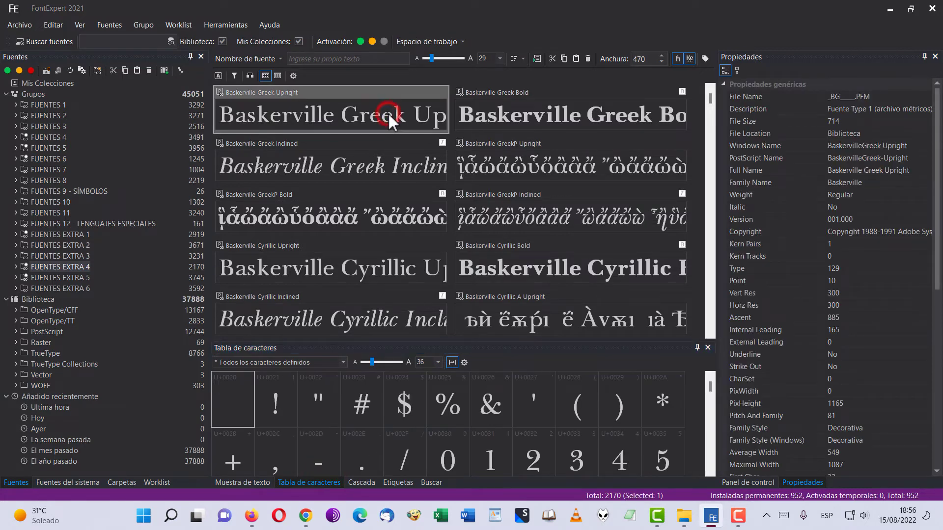
left_click(374, 482)
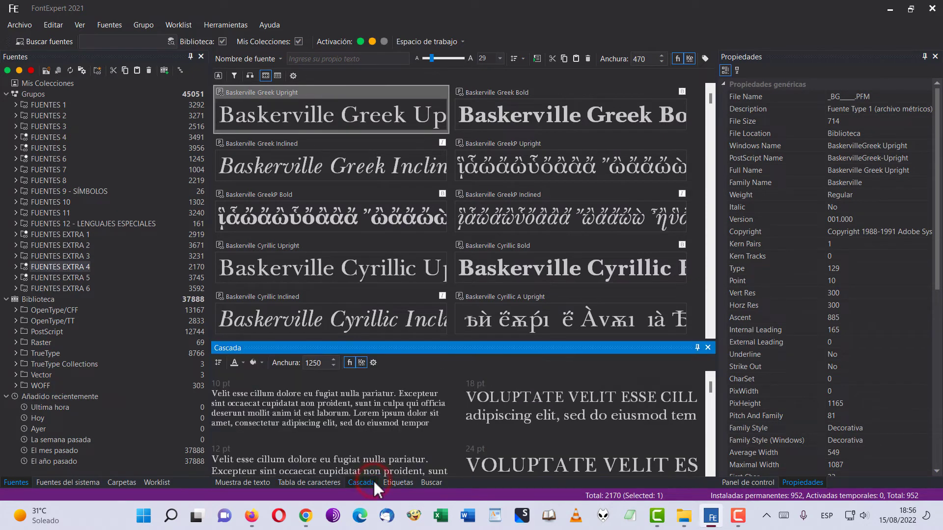
left_click(246, 483)
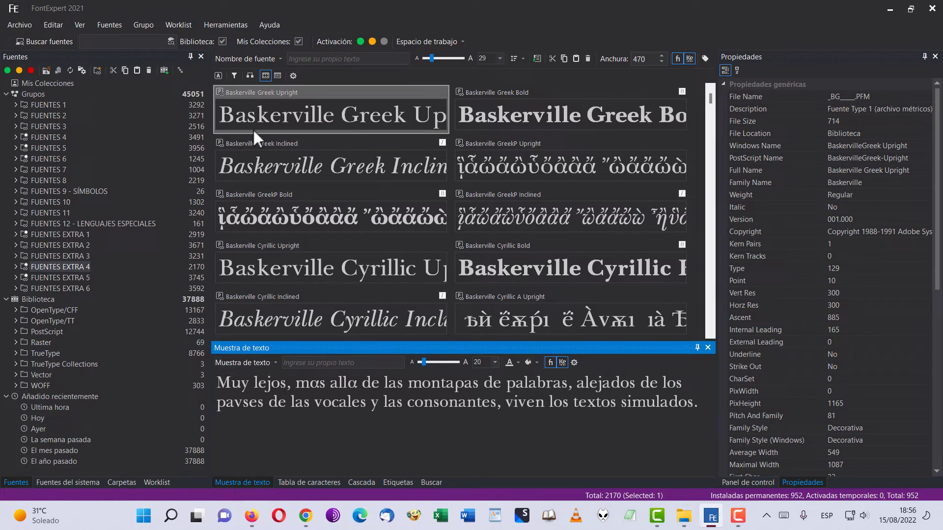
left_click(556, 163)
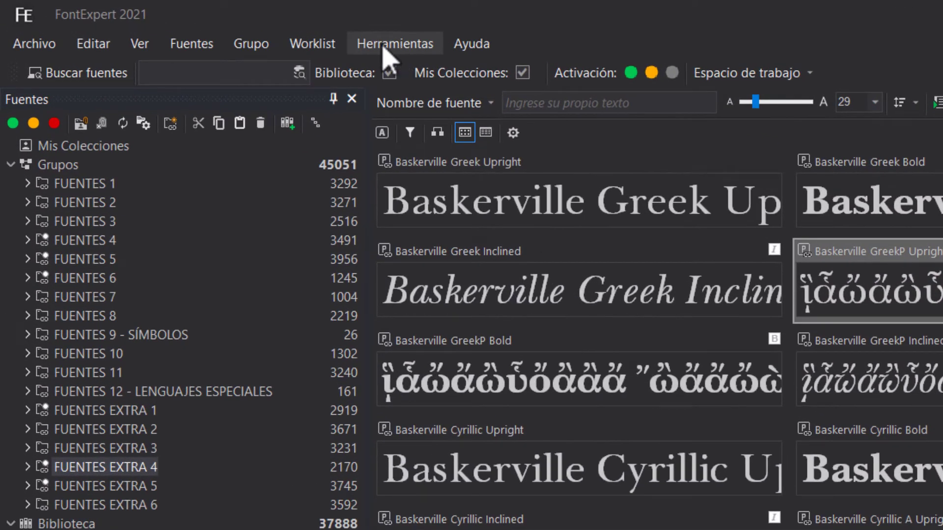
- Set the interface theme back to Claro
left_click(210, 25)
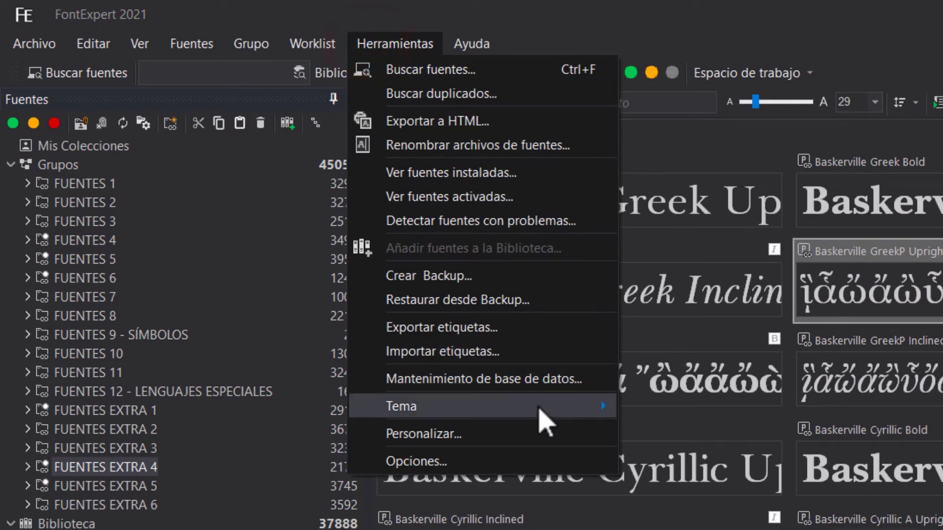
mouse_move(543, 420)
left_click(671, 411)
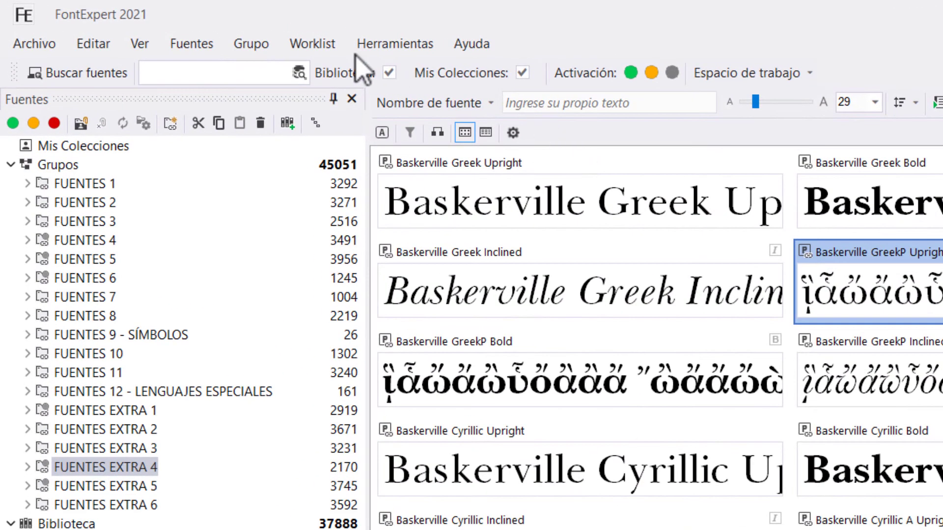
- Look over the Worklist commands and bring the Worklist view to the front
left_click(312, 45)
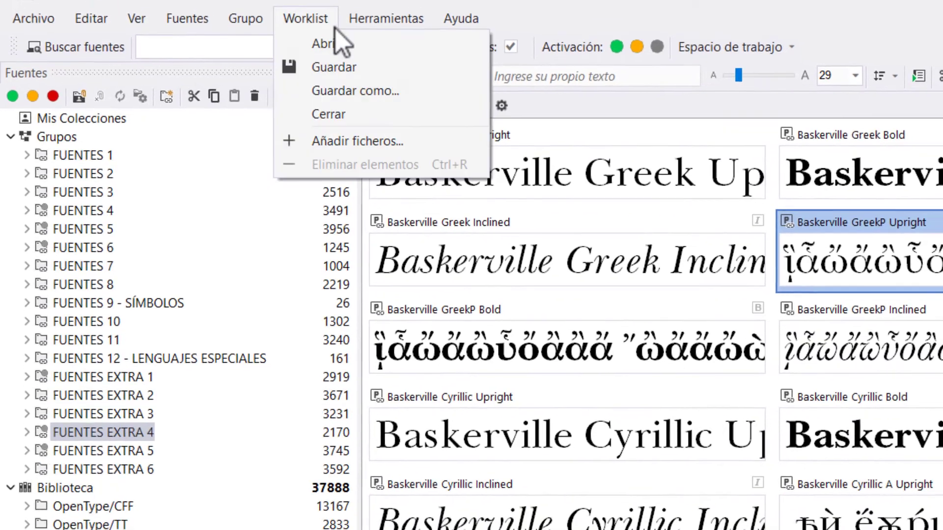
left_click(313, 43)
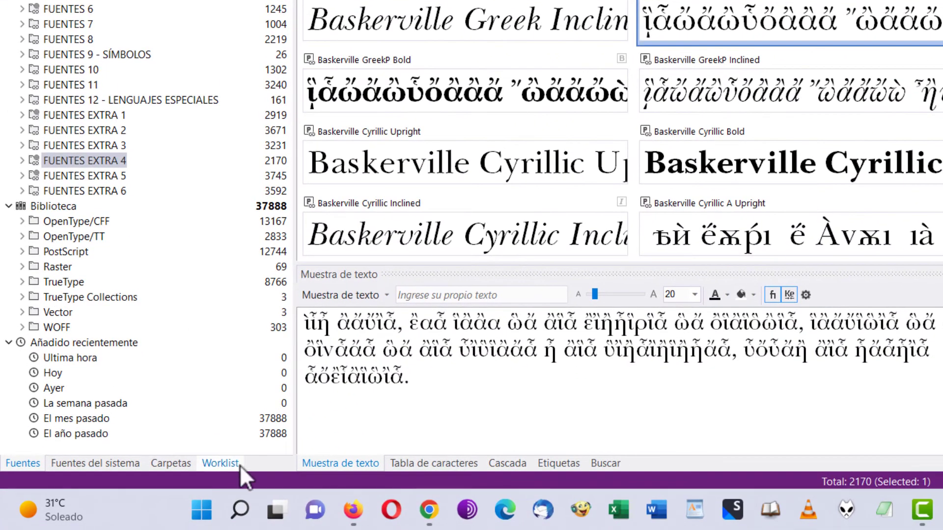
left_click(240, 467)
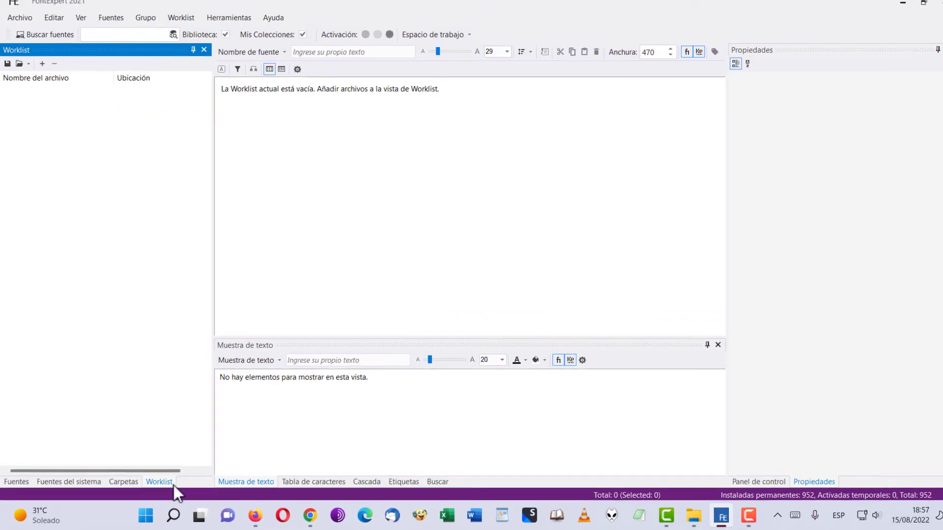
- Hide the Worklist view from the workspace and show it again
left_click(77, 27)
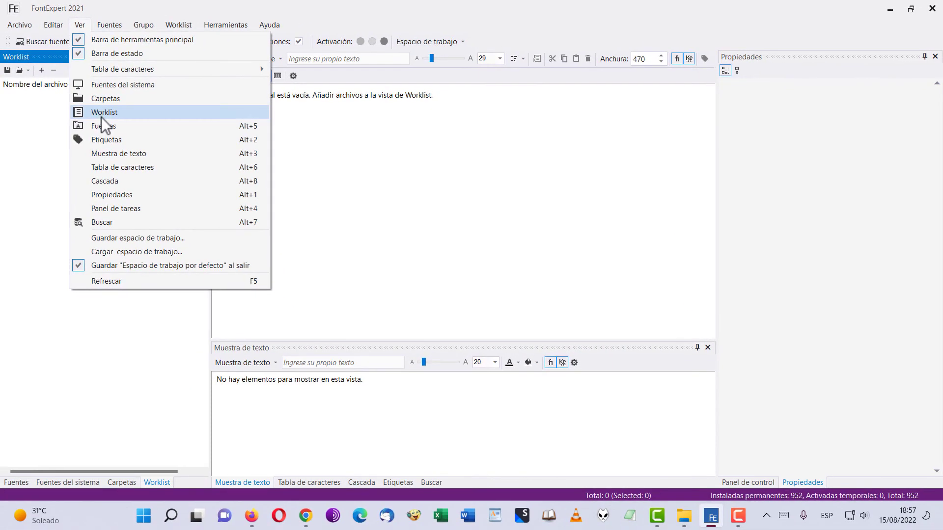
left_click(116, 133)
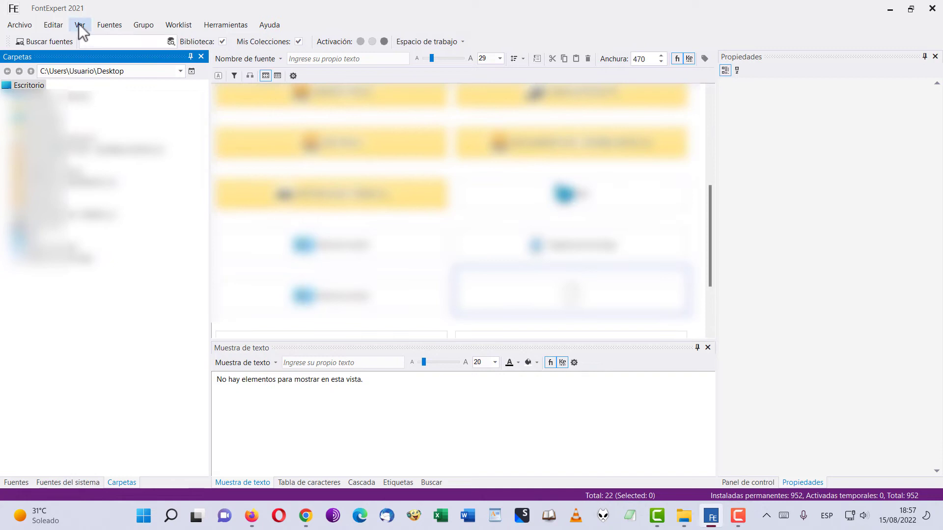
left_click(78, 24)
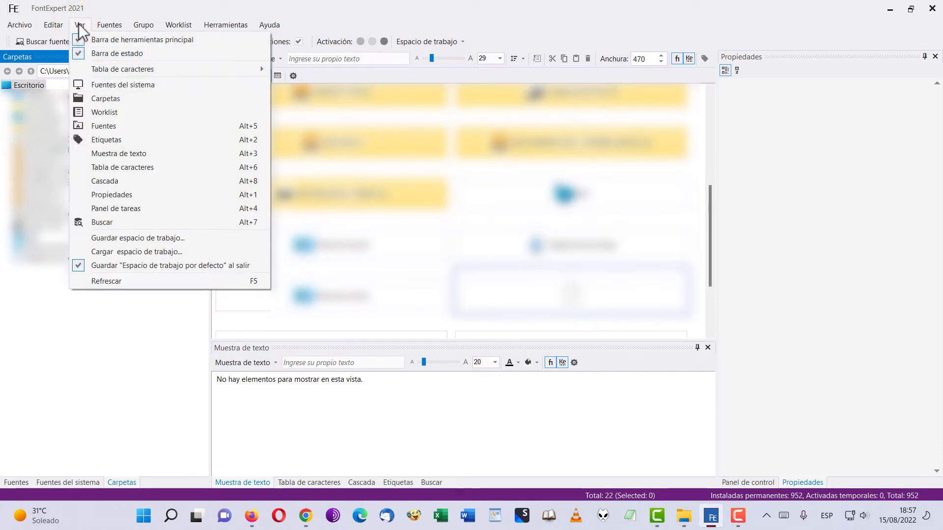
left_click(99, 114)
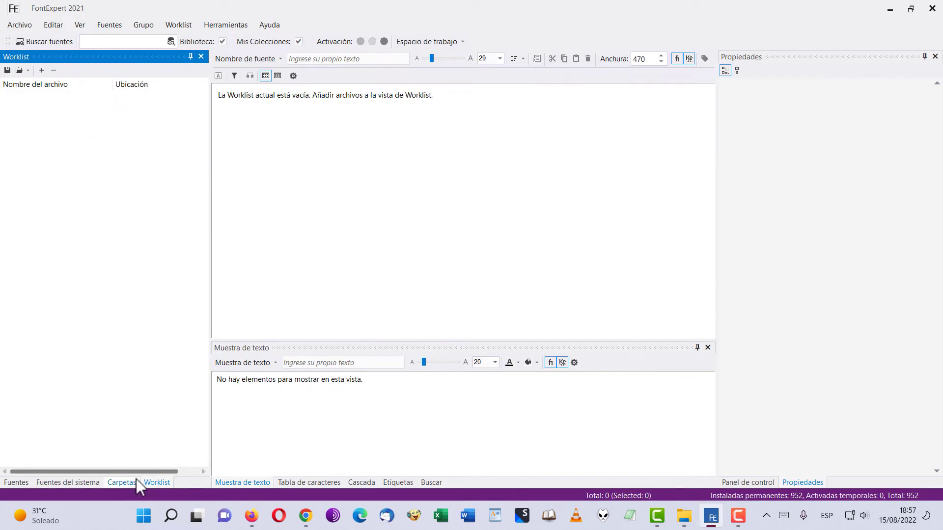
- Bring the Fuentes del sistema view to the front and hide it from the workspace
left_click(86, 25)
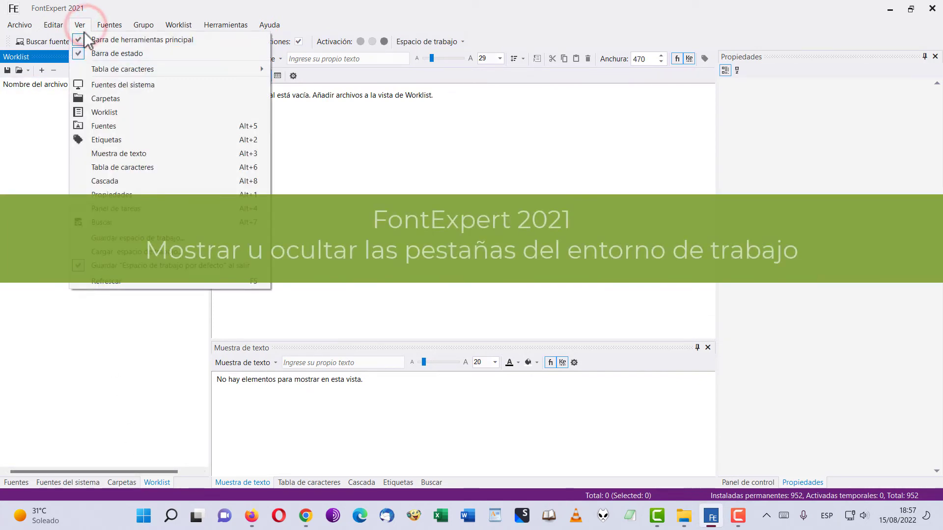
left_click(91, 87)
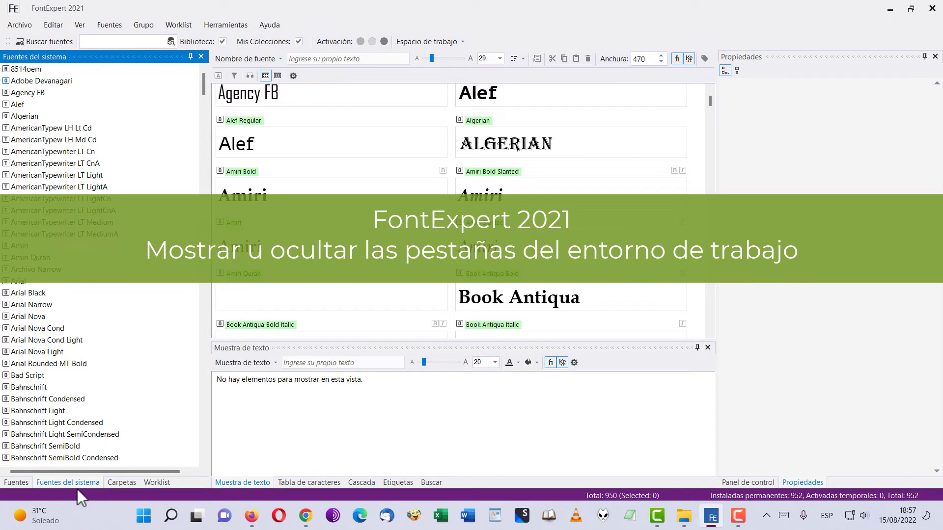
left_click(87, 27)
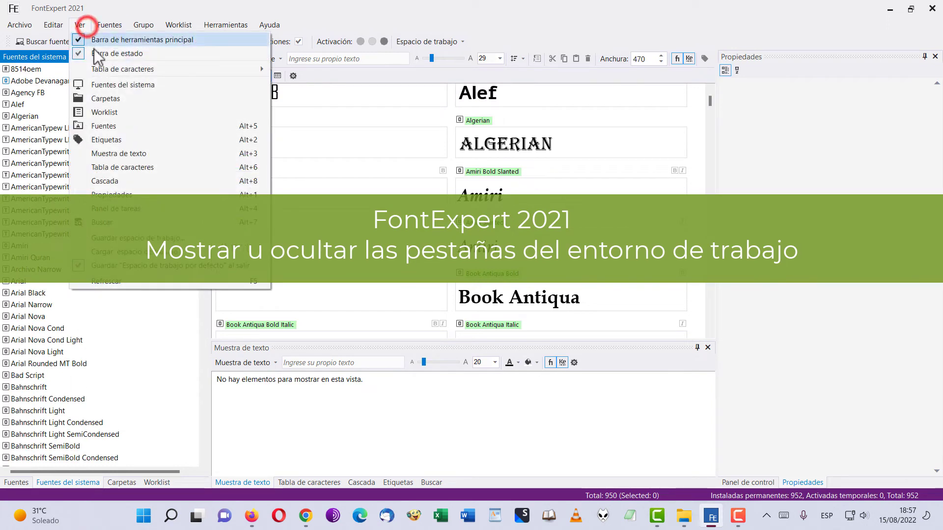
left_click(134, 84)
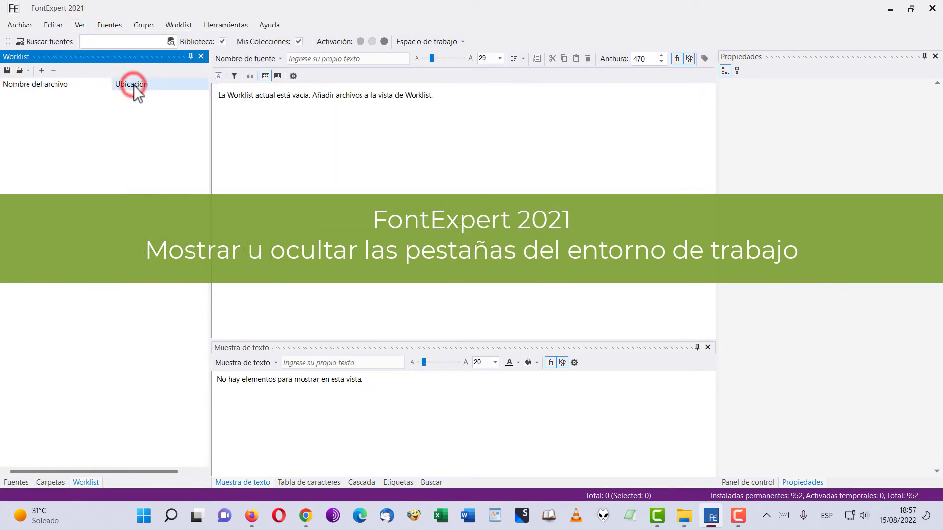
- Show the Fuentes del sistema view again and reposition it between Fuentes and Carpetas
left_click(86, 25)
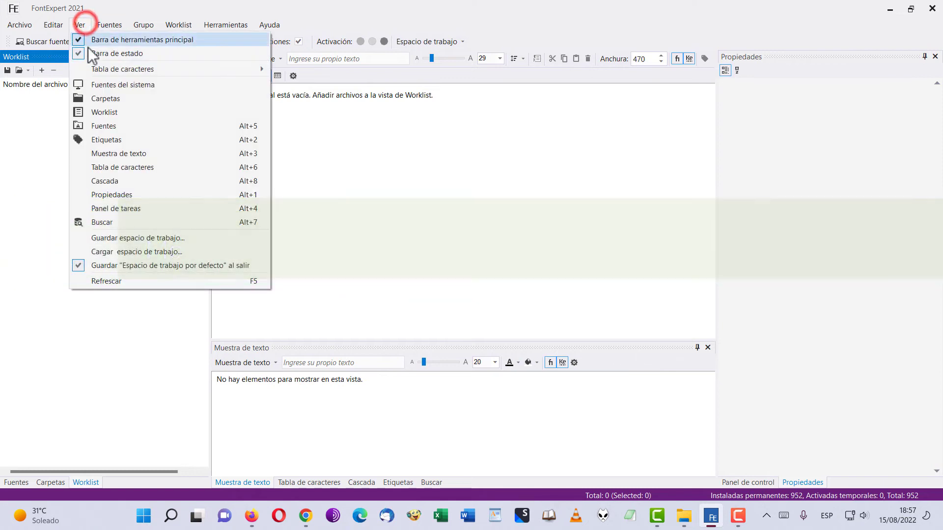
left_click(104, 87)
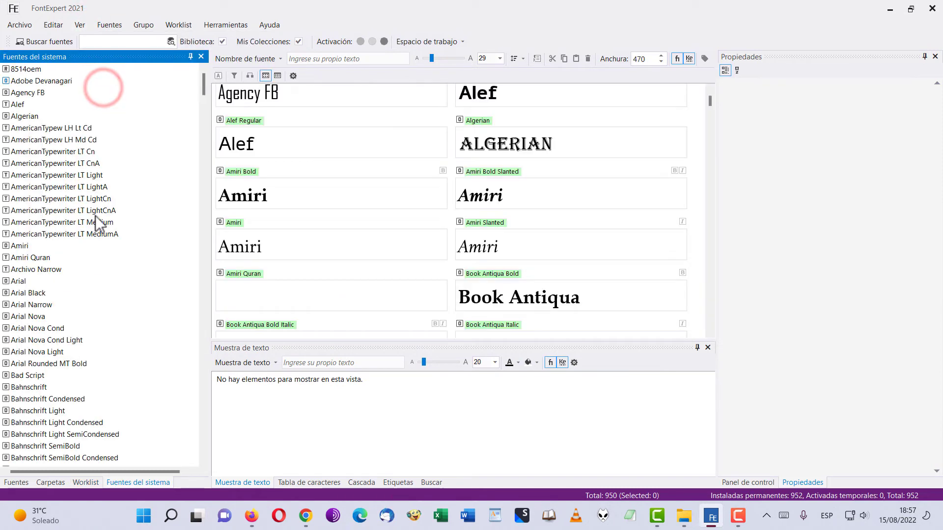
left_click_drag(130, 488, 57, 482)
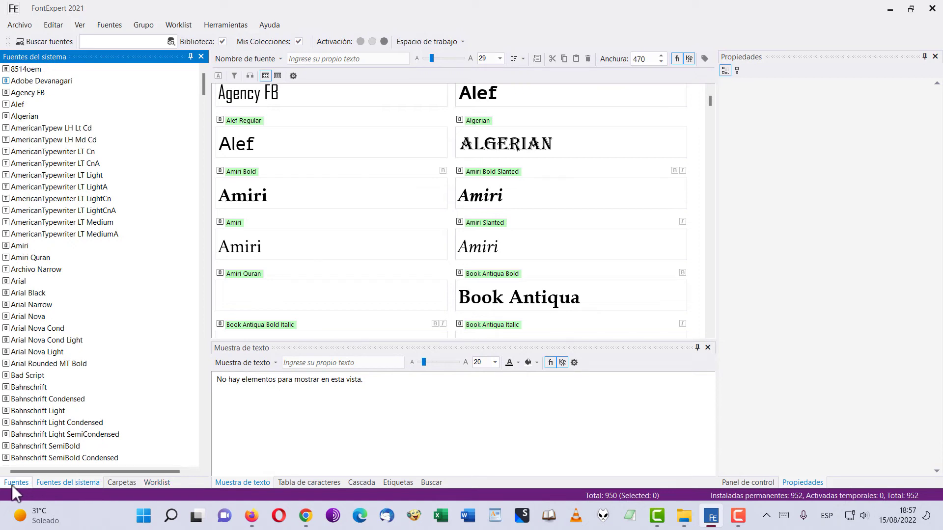
- View the Worklist and return to the Fuentes view with the font groups
left_click(164, 484)
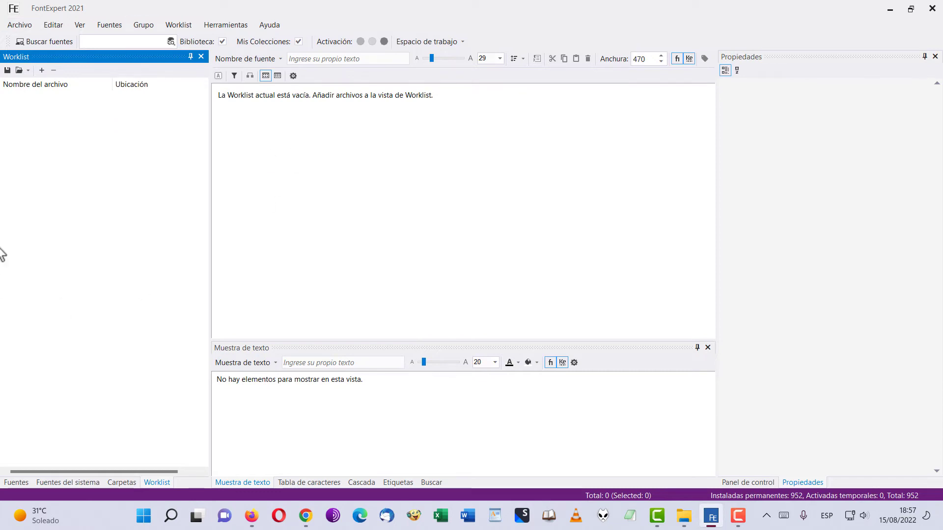
left_click(23, 483)
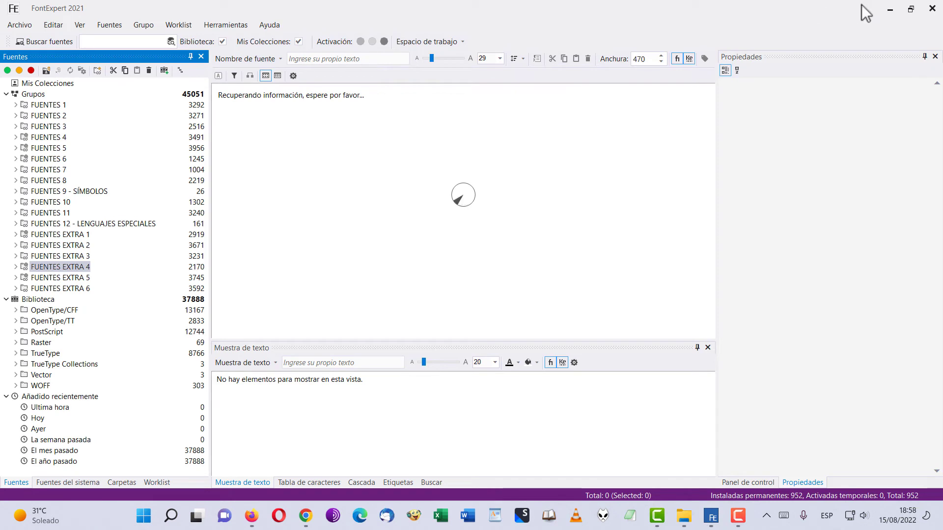
left_click(793, 26)
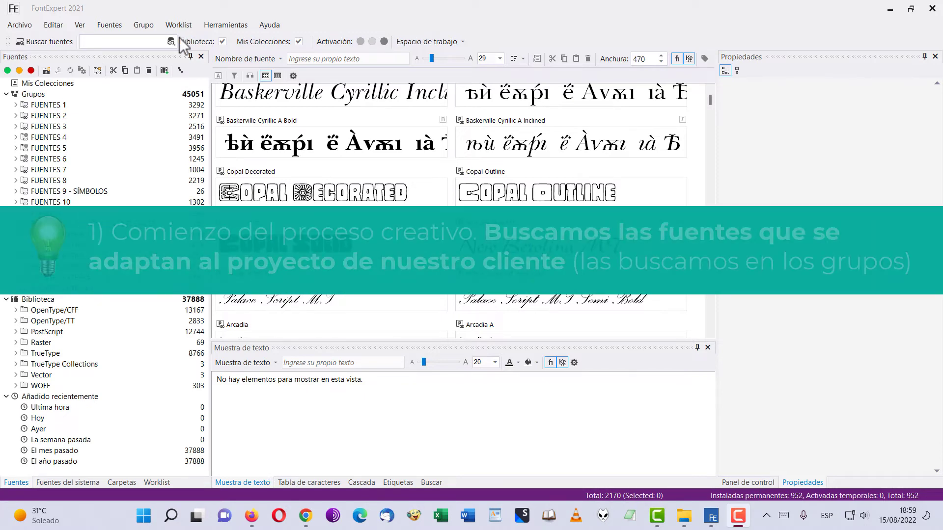
- Expand FUENTES 2 and its 37 DEC Con motivo subgroup, and preview the Abaton, Aki Lines and Cool Wool fonts
left_click(16, 116)
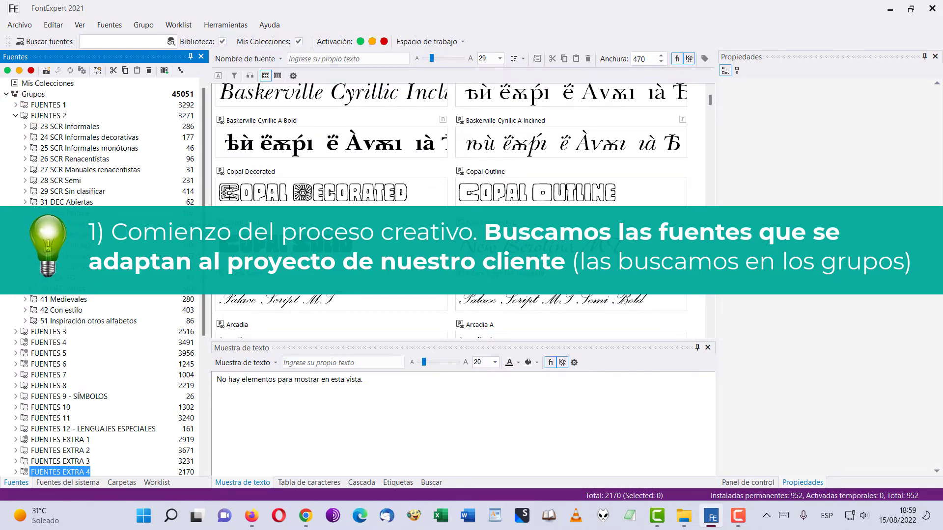
left_click(25, 267)
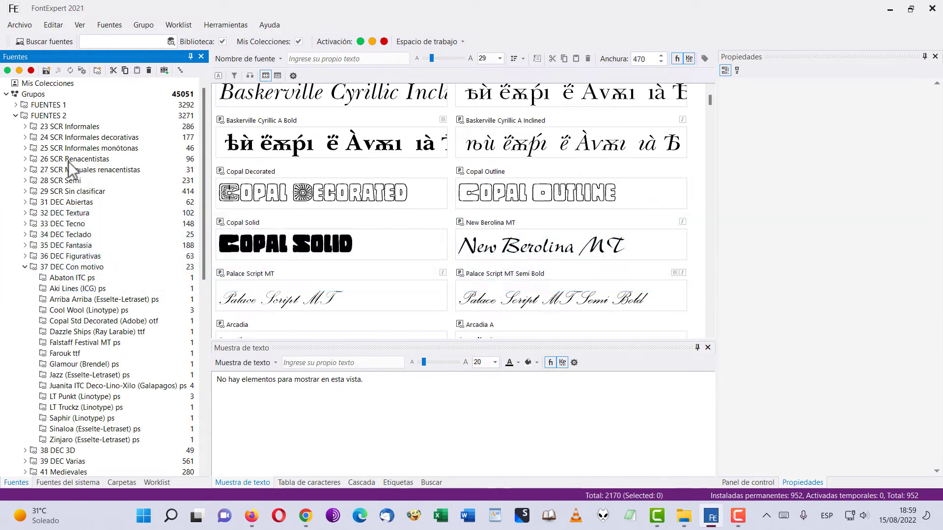
left_click(65, 279)
left_click(66, 289)
left_click(67, 308)
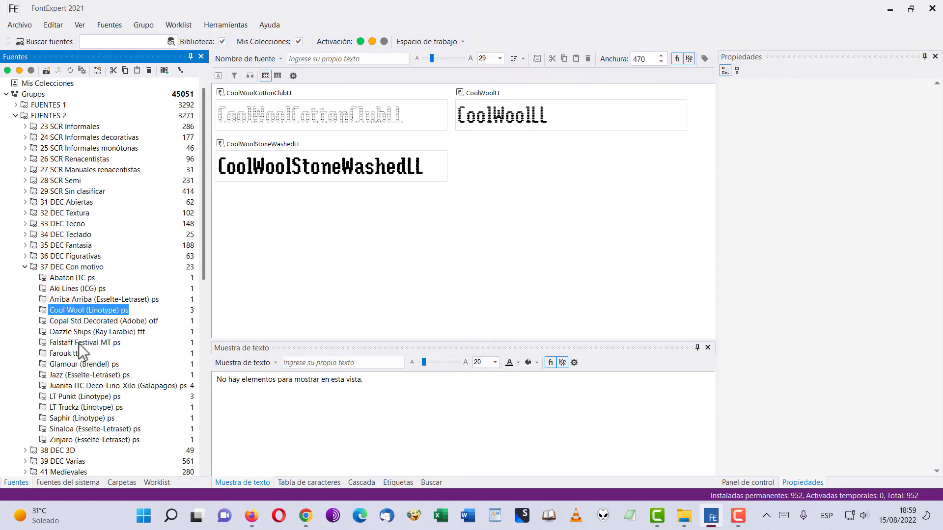
- Preview the font families of 37 DEC Con motivo one after another, down to Sinaloa (Esselte-Letraset) ps
left_click(78, 321)
left_click(78, 279)
left_click(78, 289)
left_click(78, 299)
left_click(79, 311)
key("Down")
key("Down")
key("Down")
key("Down")
key("Down")
key("Down")
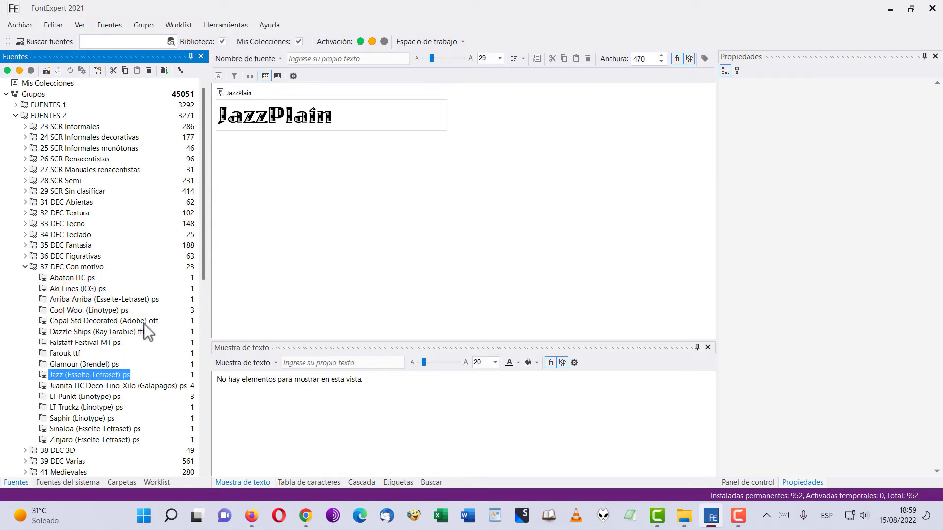
key("Down")
key("Down")
key("Up")
key("Down")
key("Down")
key("Down")
key("Down")
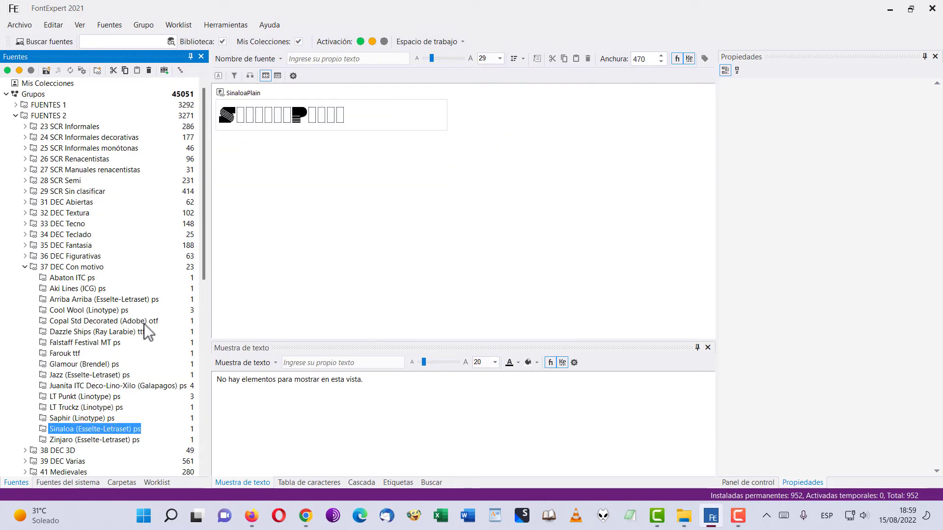
- Go back up through the 37 DEC Con motivo families and compare those around Falstaff Festival MT ps
key("Down")
key("Up")
key("Up")
key("Up")
key("Up")
key("Up")
key("Up")
key("Up")
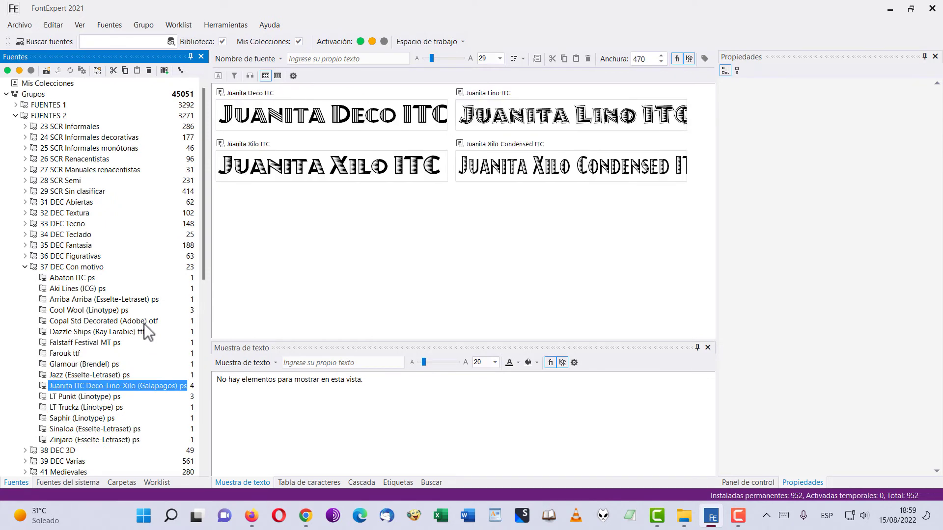
key("Up")
key("Up")
key("Up")
key("Up")
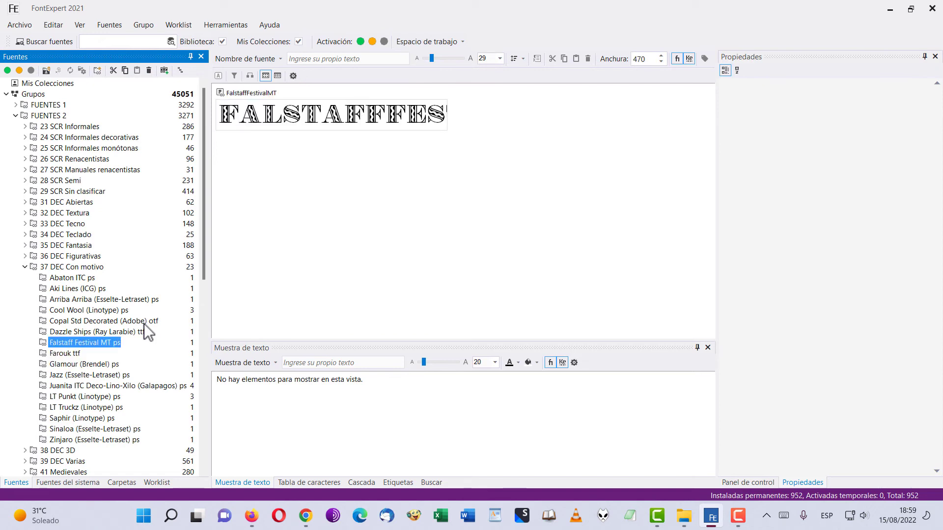
key("Up")
key("Up")
key("Up")
key("Down")
key("Down")
key("Down")
key("Down")
key("Down")
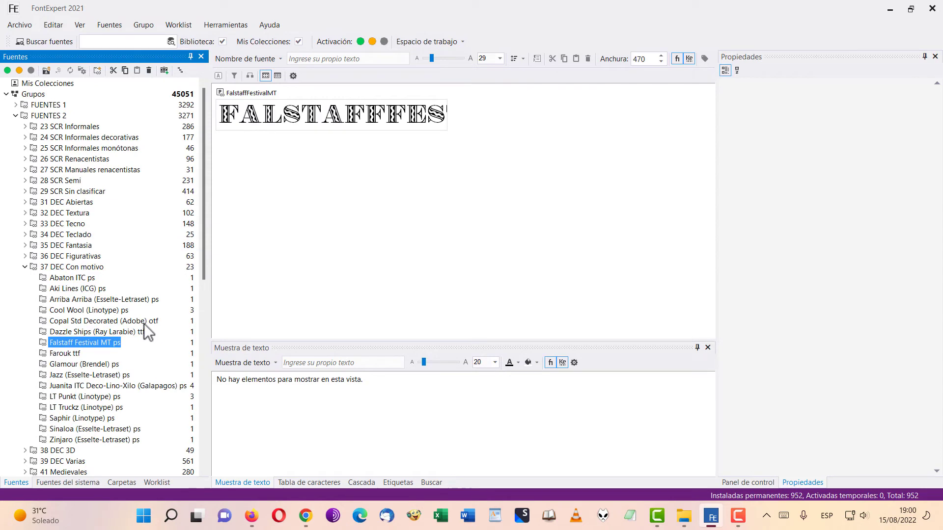
key("Down")
key("Up")
- Check the available actions for the Falstaff Festival MT ps group, and select FalstaffFestivalMT to view its text sample and properties
right_click(105, 343)
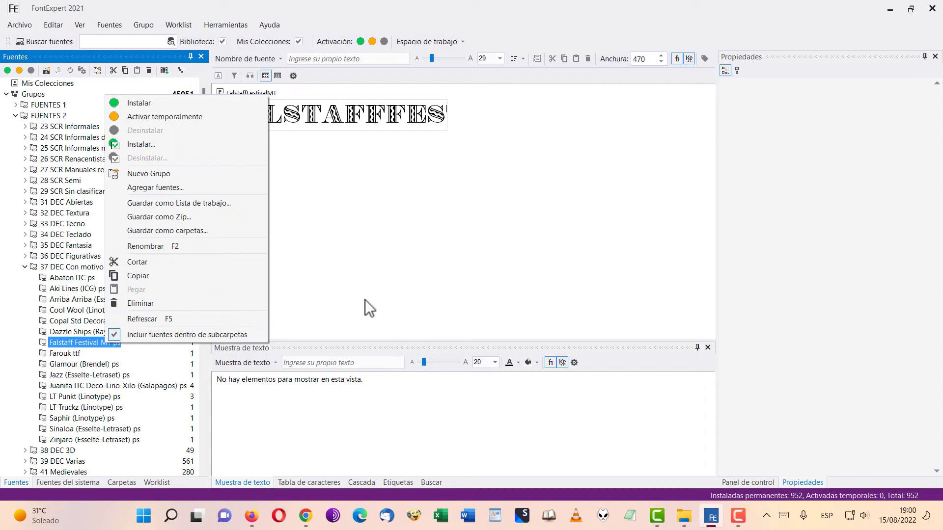
left_click(391, 271)
left_click(354, 116)
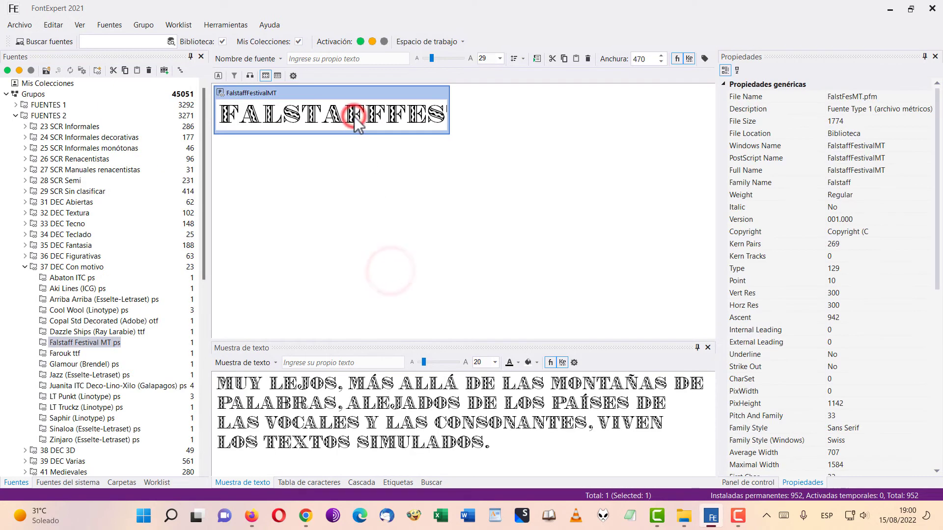
- Preview the Farouk and Glamour groups, and examine the text samples and properties of JazzPlain and Juanita Deco ITC
left_click(71, 355)
left_click(77, 366)
left_click(76, 377)
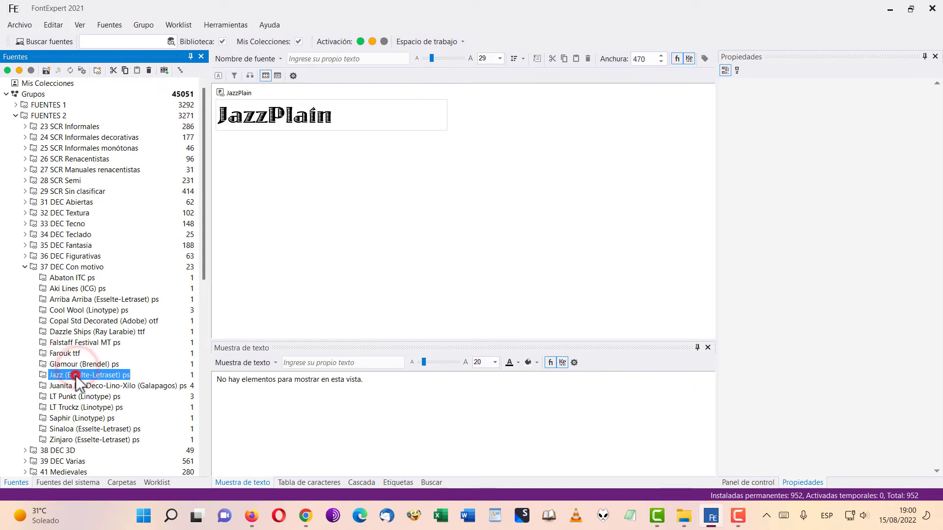
left_click(355, 114)
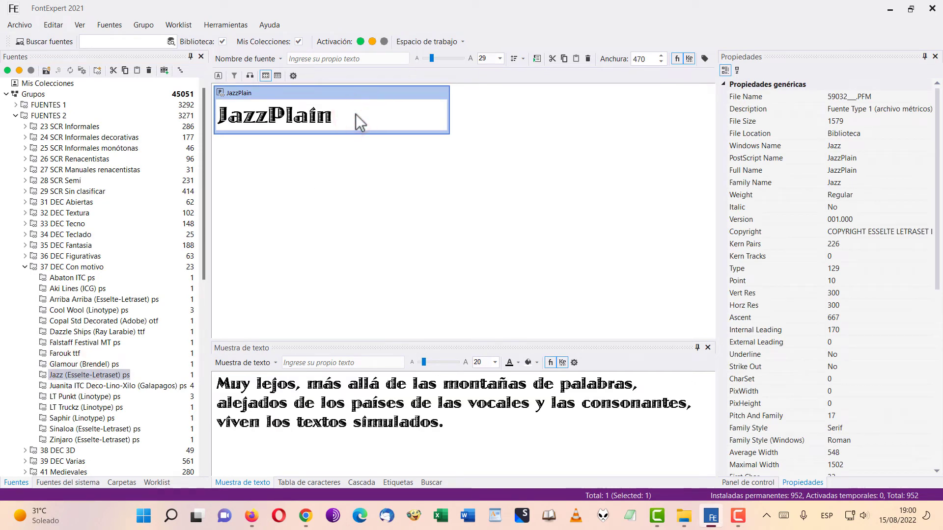
left_click(73, 384)
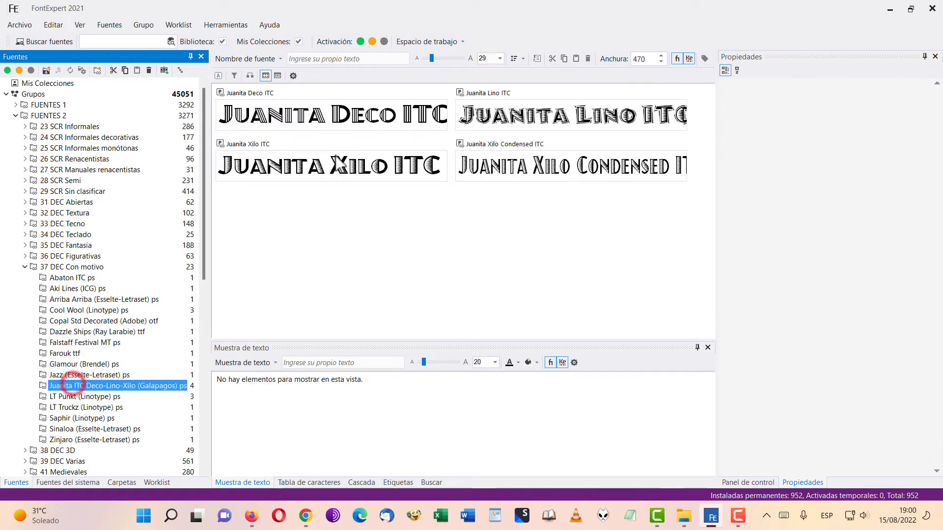
left_click(338, 119)
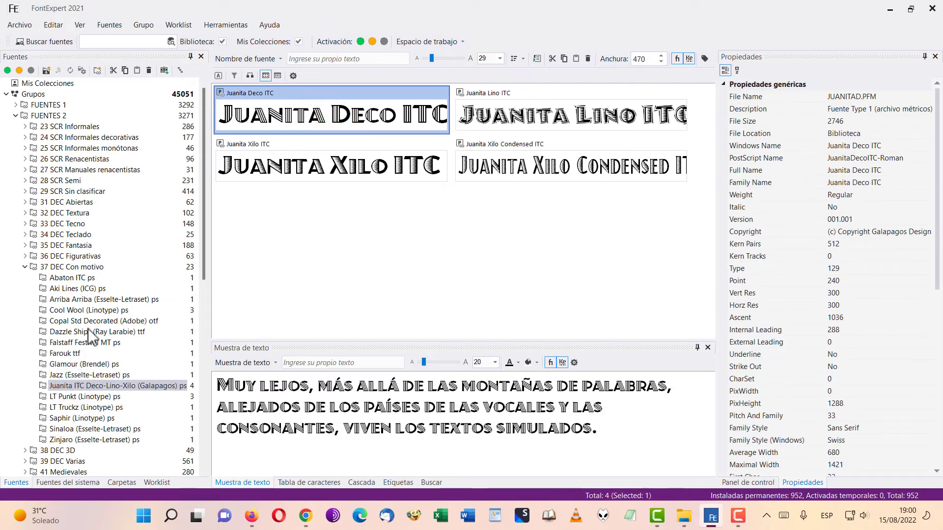
- Select the ZinjaroPlain font in the Zinjaro (Esselte-Letraset) ps group and add it to the worklist
left_click(65, 441)
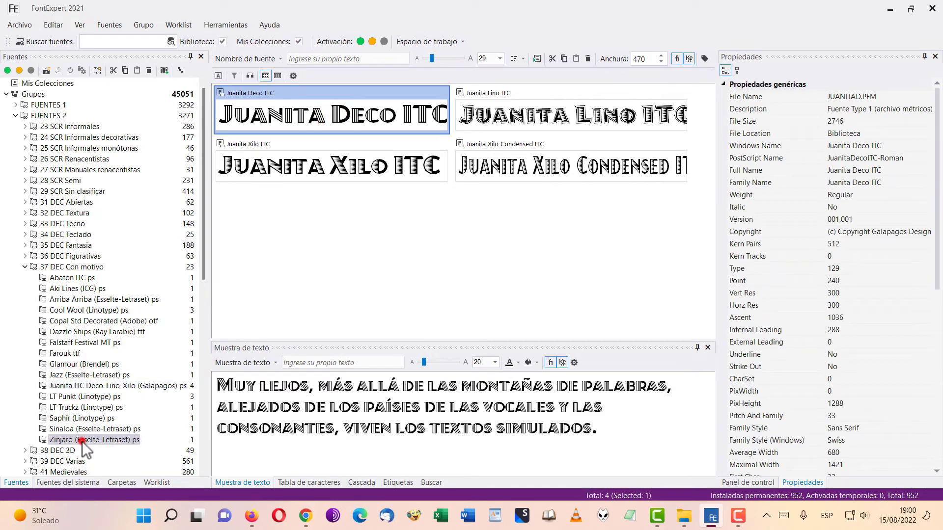
left_click(312, 116)
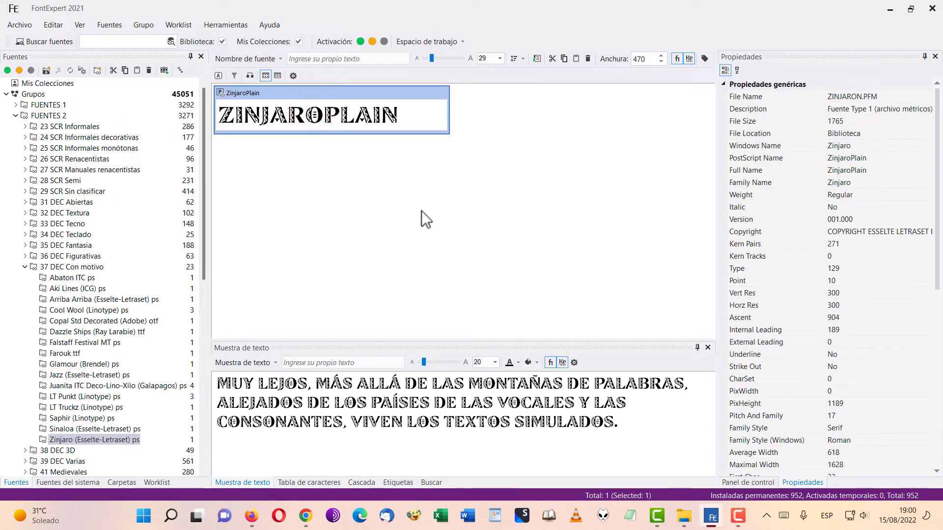
scroll(139, 301, "down", 2)
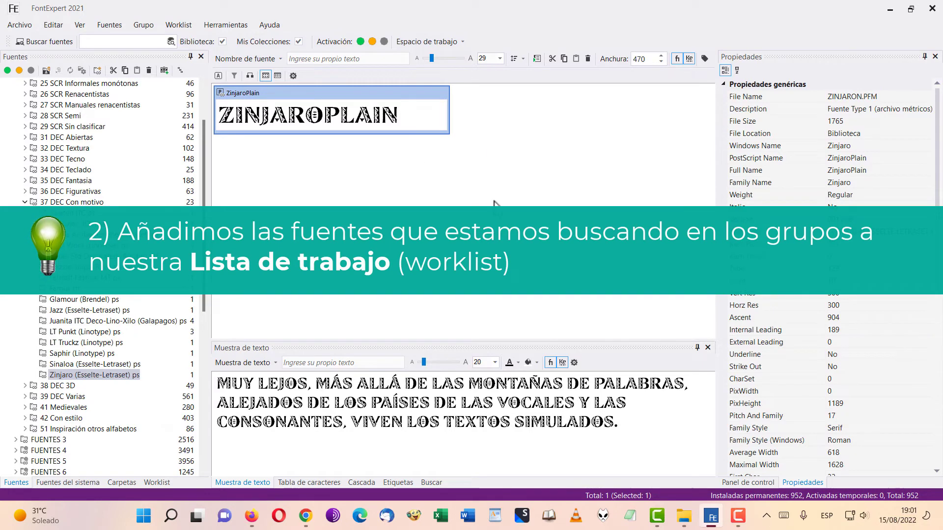
right_click(412, 111)
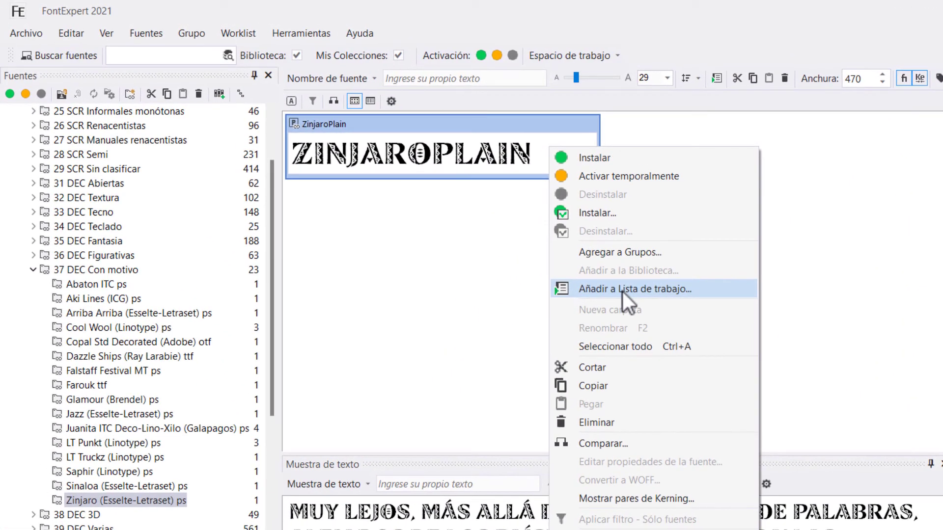
left_click(623, 291)
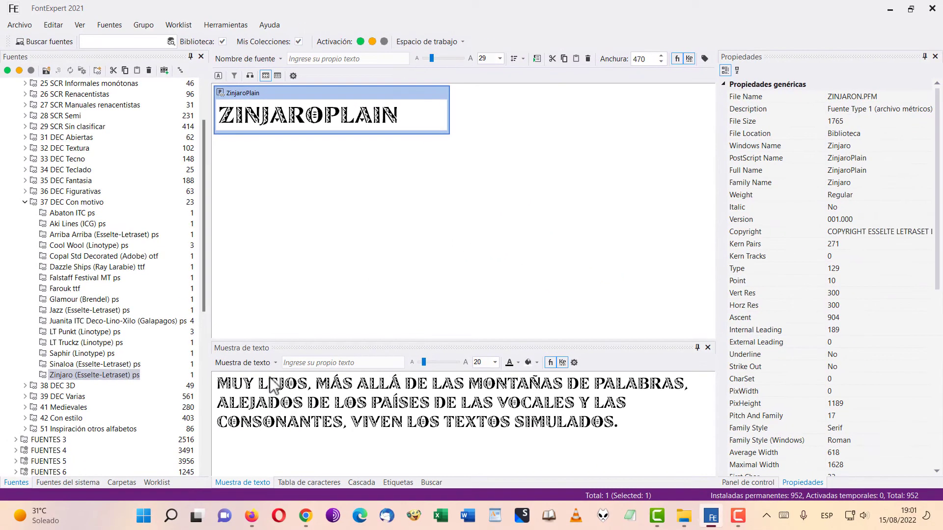
- Examine the two Zinjaro files and the ZinjaroPlain properties in the Worklist view, and return to the Fuentes view
left_click(158, 483)
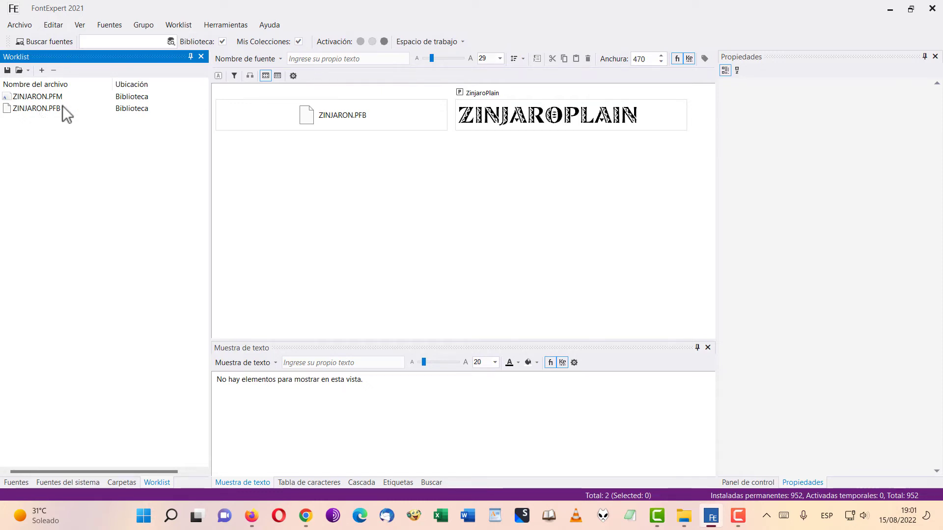
left_click(432, 109)
left_click(558, 117)
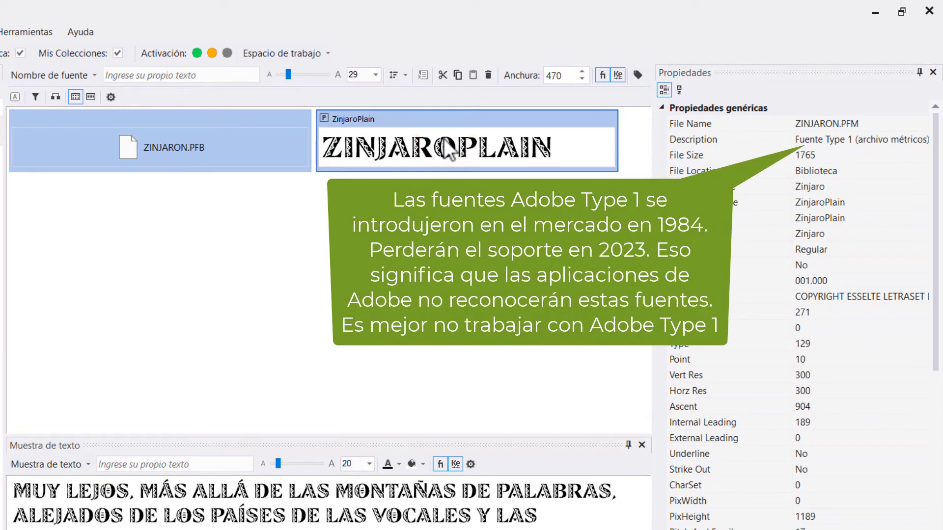
left_click(406, 152)
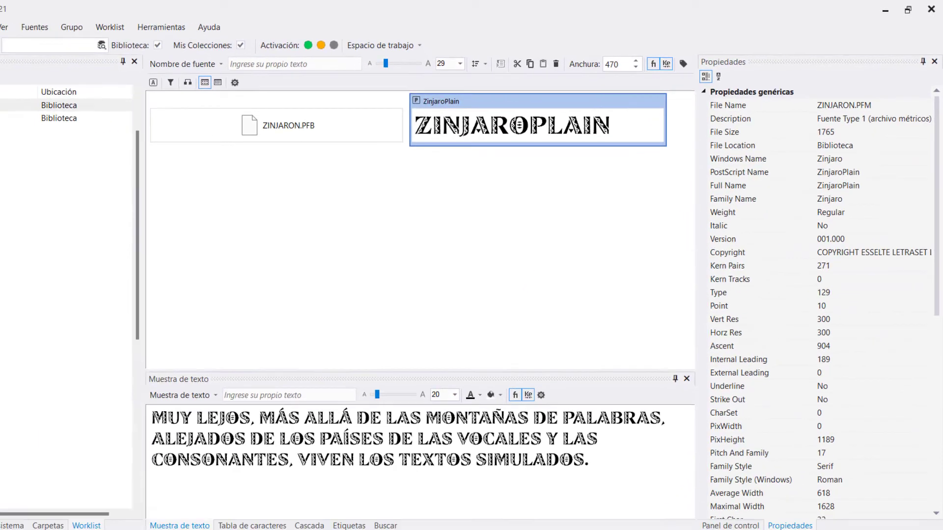
left_click(22, 485)
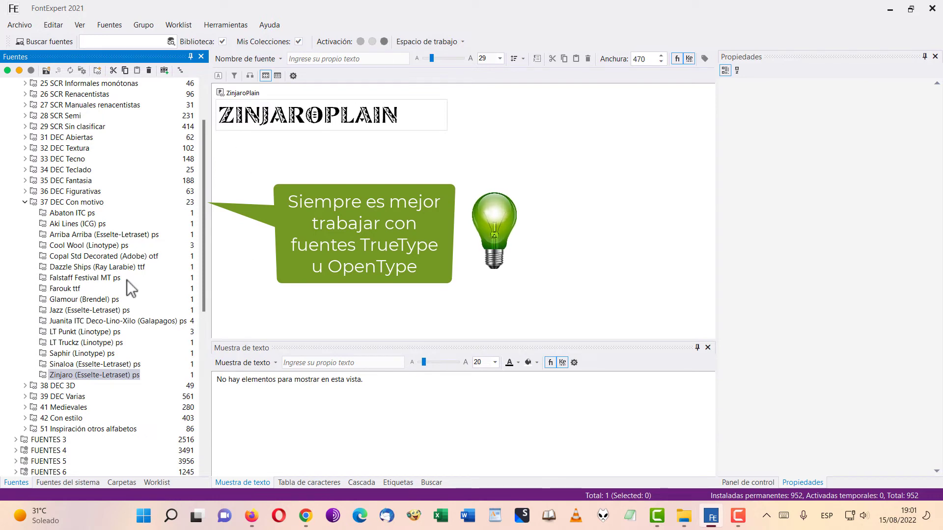
- Remove ZINJARON.PFM and ZINJARON.PFB from the worklist
left_click(166, 484)
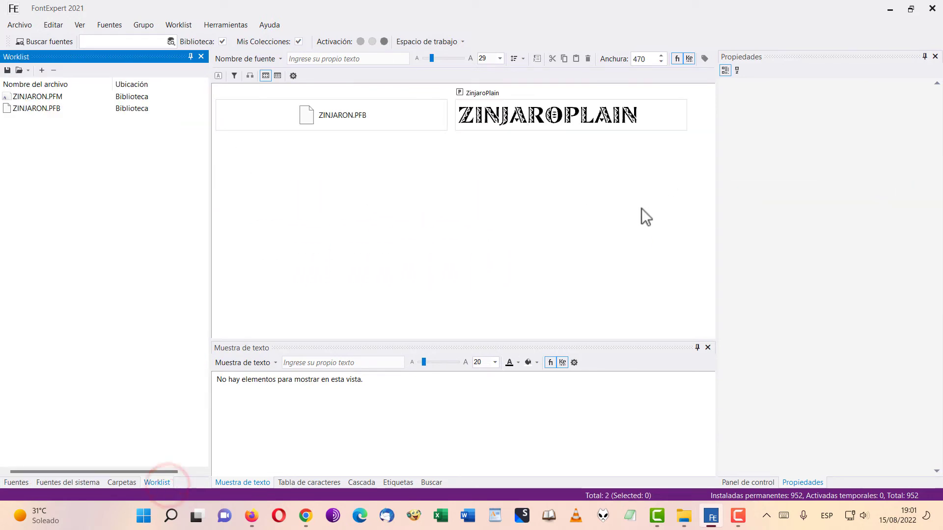
left_click(22, 97)
left_click(22, 109, "shift")
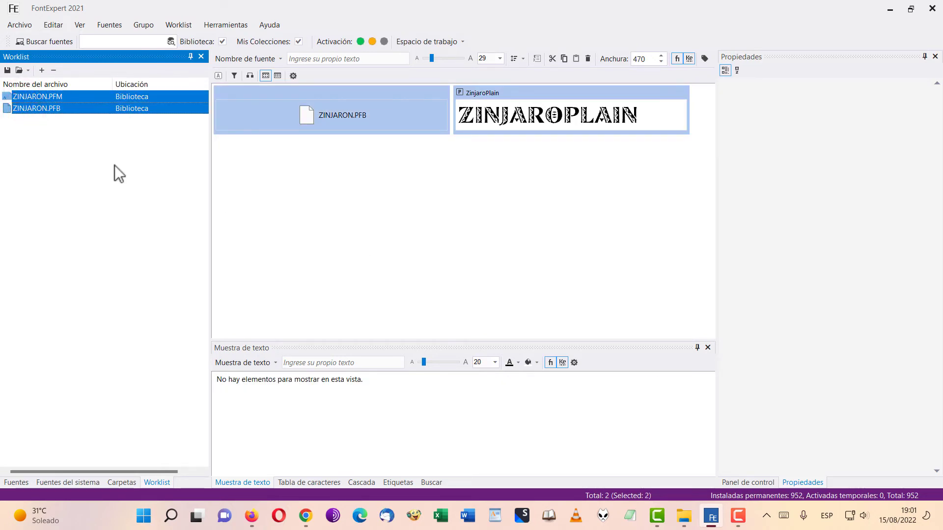
right_click(78, 105)
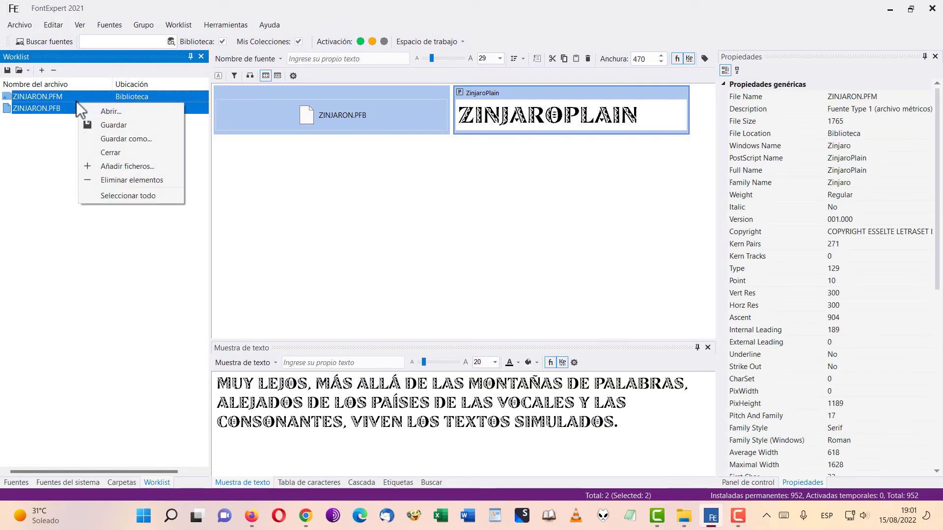
left_click(123, 178)
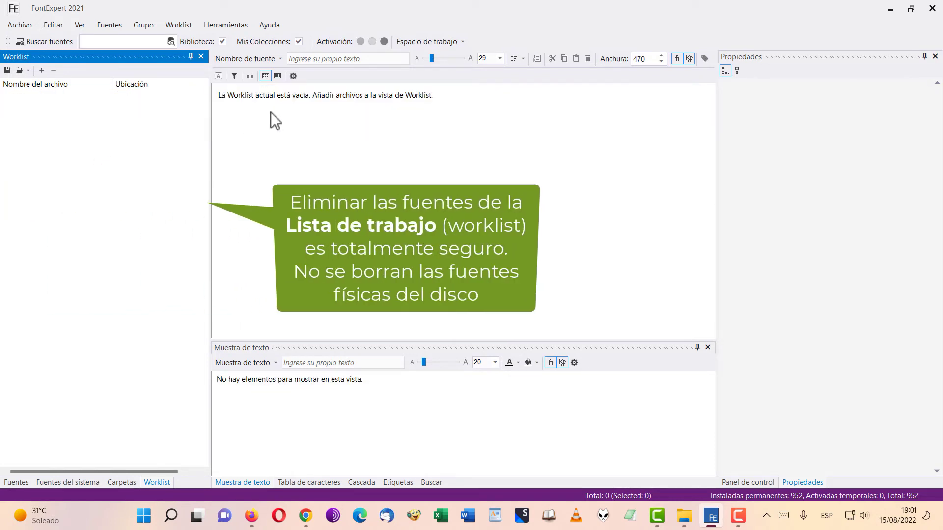
- Compare the Zinjaro group in the Fuentes view with the Worklist view, ending in the Fuentes view
left_click(25, 482)
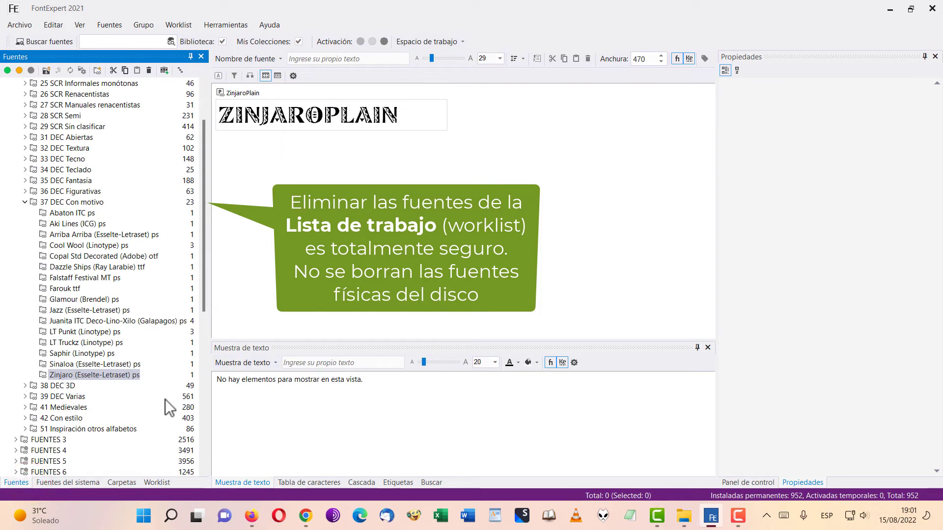
left_click(147, 484)
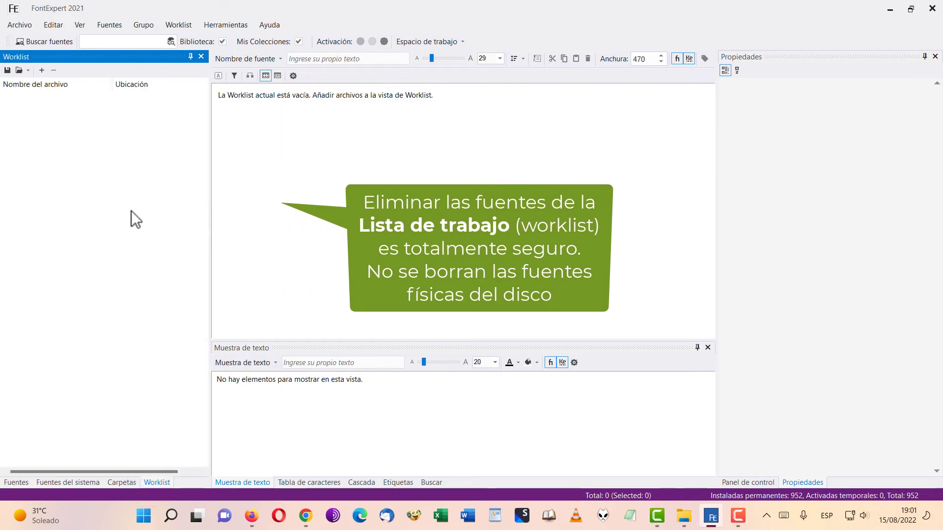
left_click(25, 484)
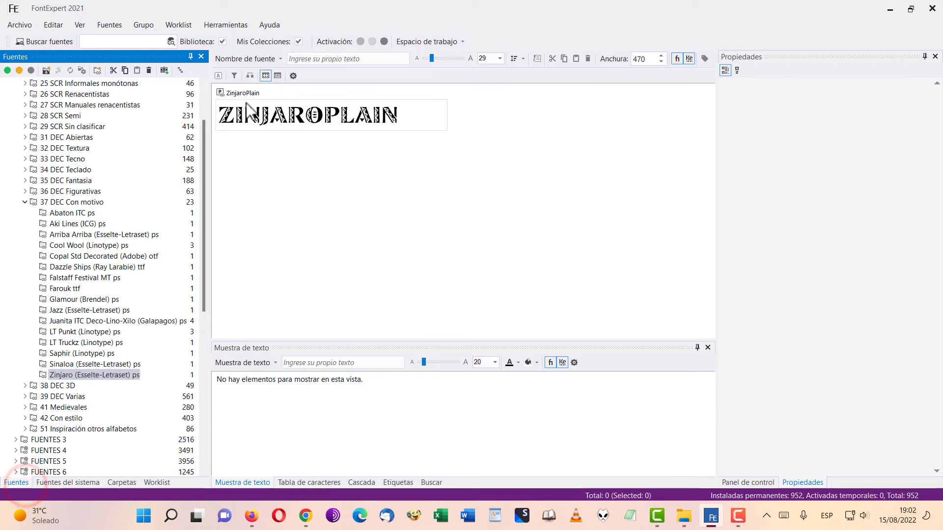
- Show all fonts of the 37 DEC Con motivo group together and look through their previews
left_click(25, 202)
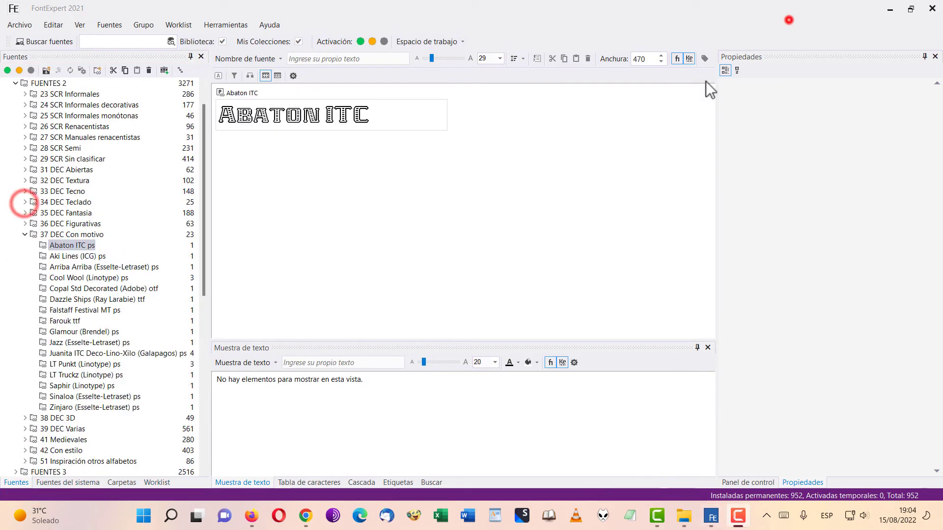
left_click(74, 235)
scroll(511, 178, "down", 5)
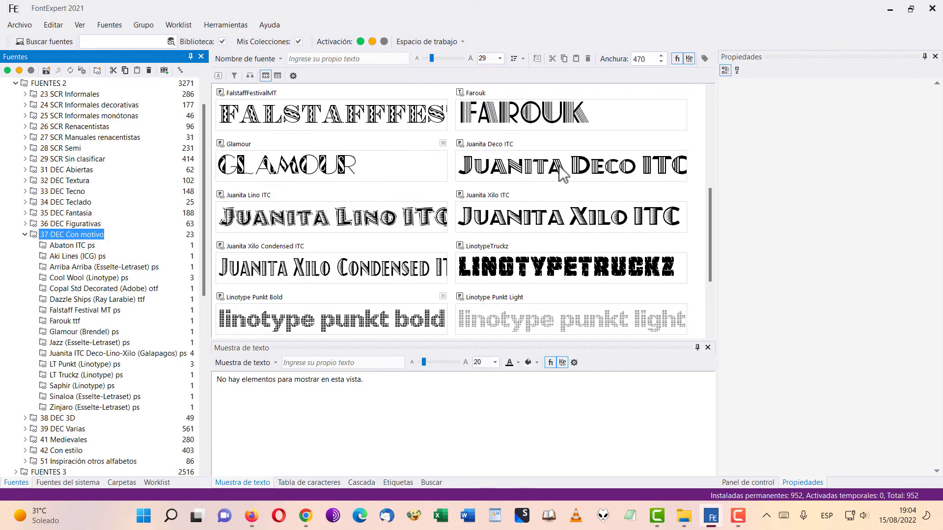
- Select Juanita Deco ITC in the Juanita ITC Deco-Lino-Xilo (Galapagos) ps group and view its character table
left_click(78, 353)
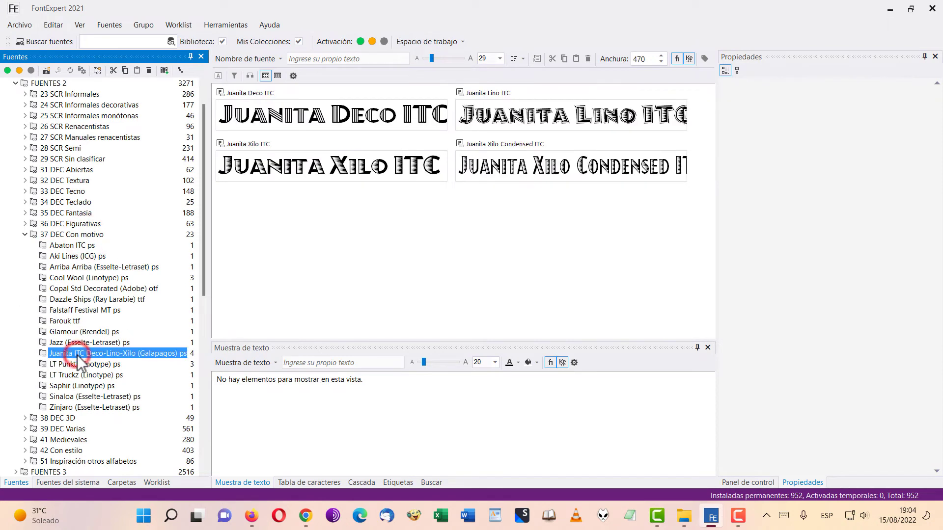
left_click(297, 114)
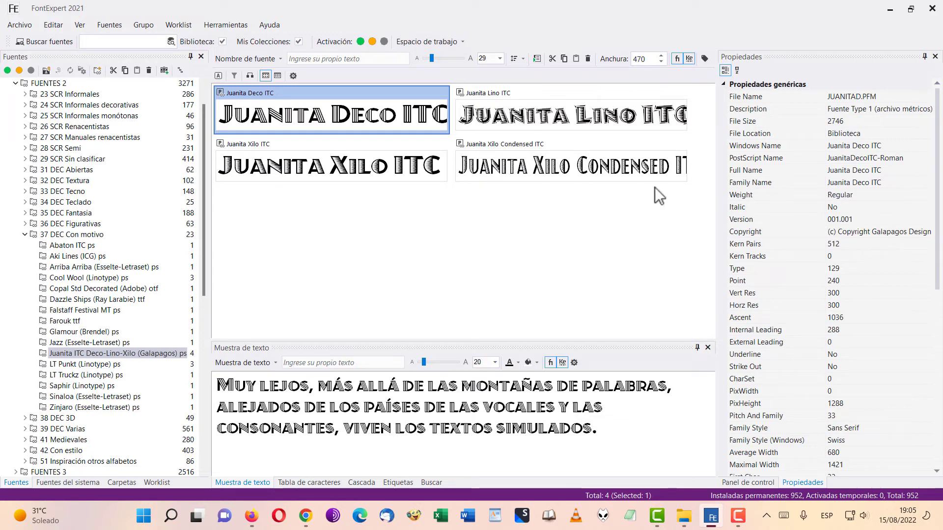
left_click(638, 172, "shift")
left_click(332, 112)
left_click(302, 483)
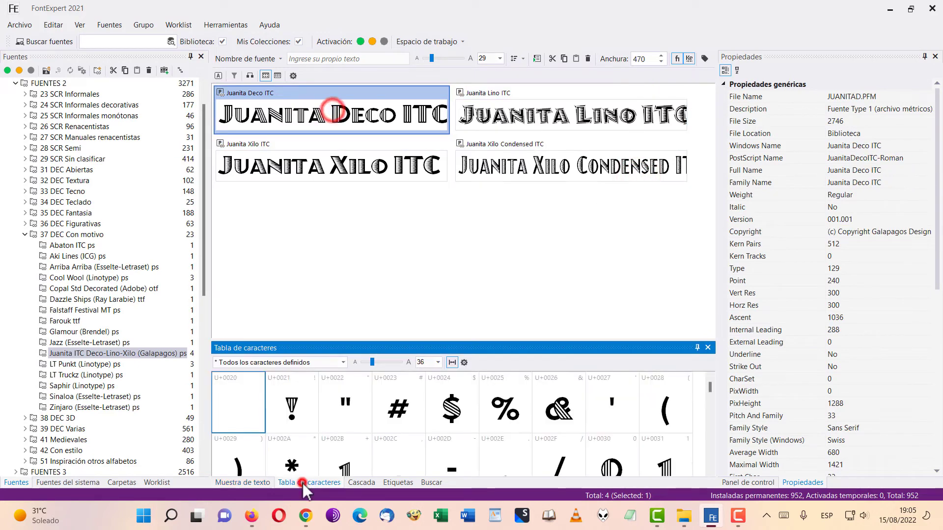
- Compare Juanita Deco ITC across the character table, waterfall and text sample previews, ending on the text sample
scroll(590, 413, "down", 10)
left_click(362, 483)
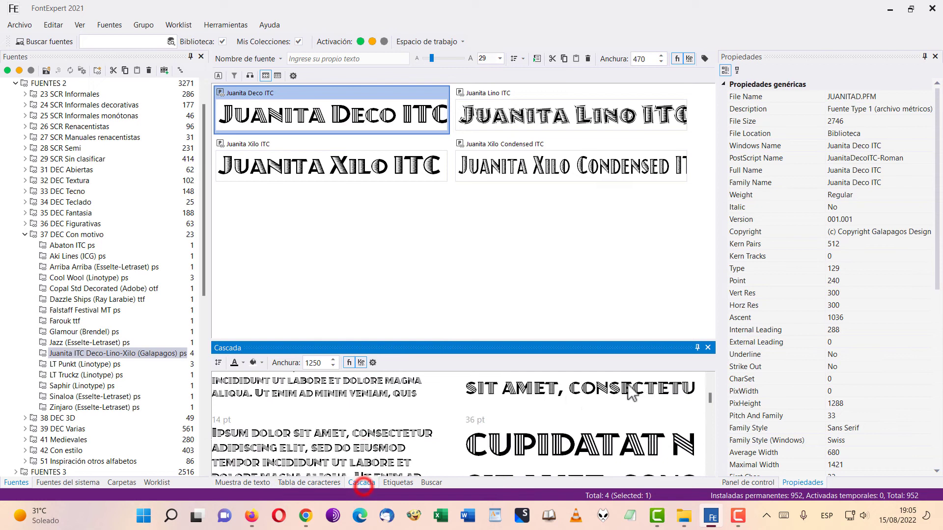
scroll(508, 438, "up", 5)
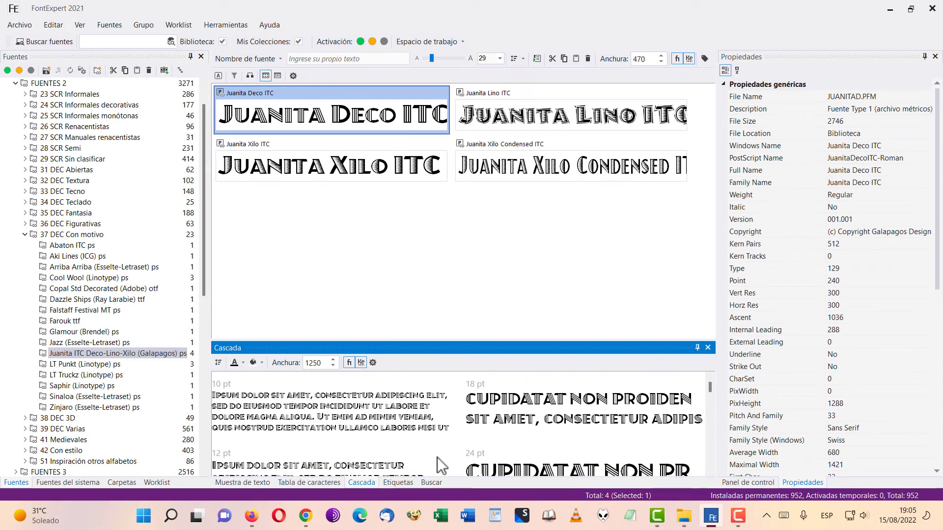
left_click(410, 483)
left_click(233, 483)
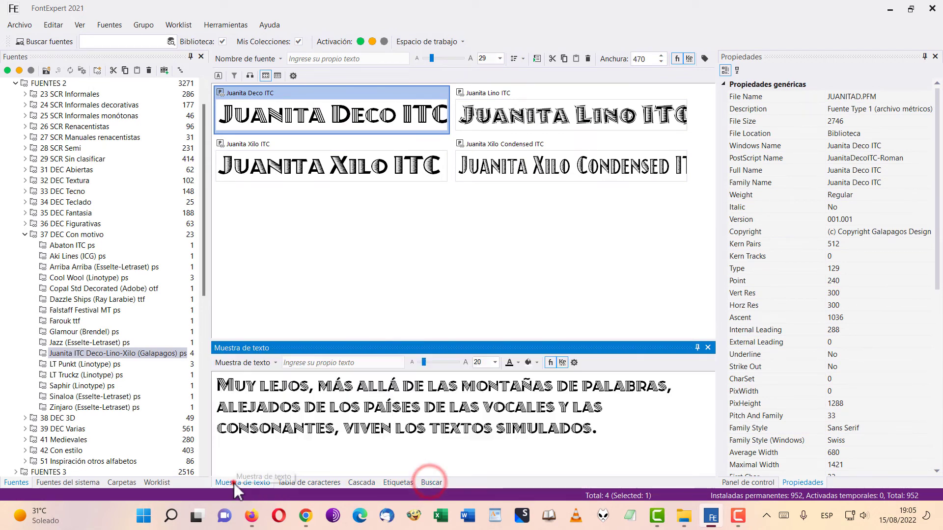
left_click(307, 483)
left_click(240, 483)
- Add all four fonts of the Juanita ITC Deco-Lino-Xilo (Galapagos) ps group to the worklist
left_click(545, 109)
left_click(353, 117)
left_click(630, 165, "shift")
right_click(348, 117)
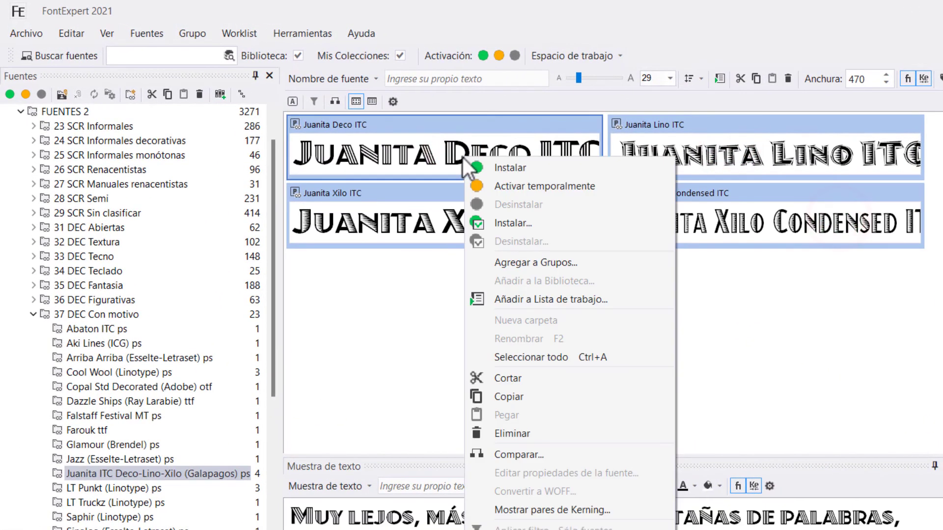
left_click(576, 303)
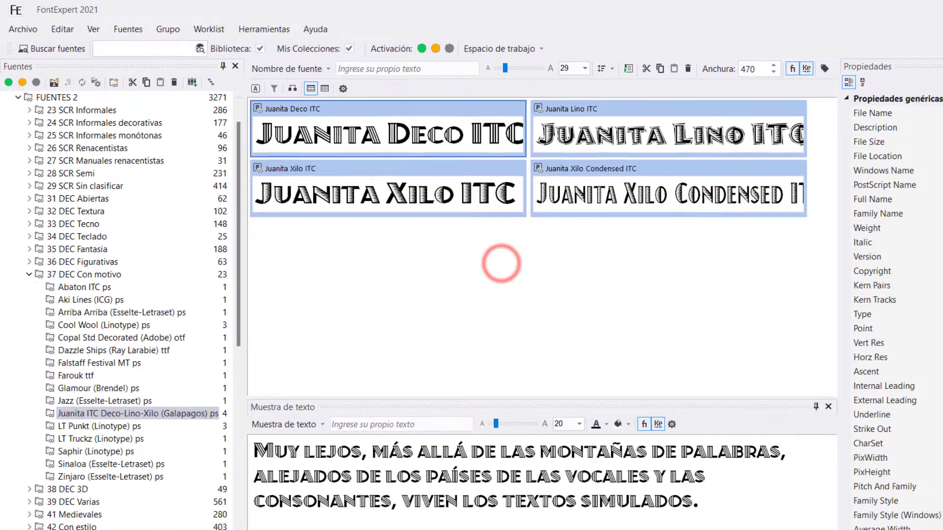
- Show the worklist and select Juanita Deco, Lino, Xilo and Xilo Condensed ITC together
left_click(164, 482)
left_click(572, 162)
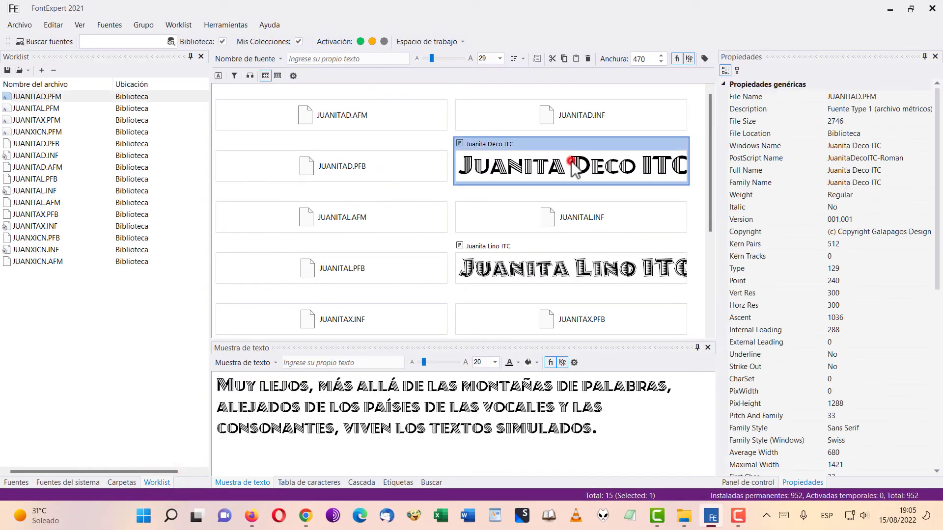
scroll(612, 275, "down", 3)
scroll(598, 246, "up", 3)
left_click(597, 246, "ctrl")
scroll(541, 243, "down", 3)
left_click(361, 202, "ctrl")
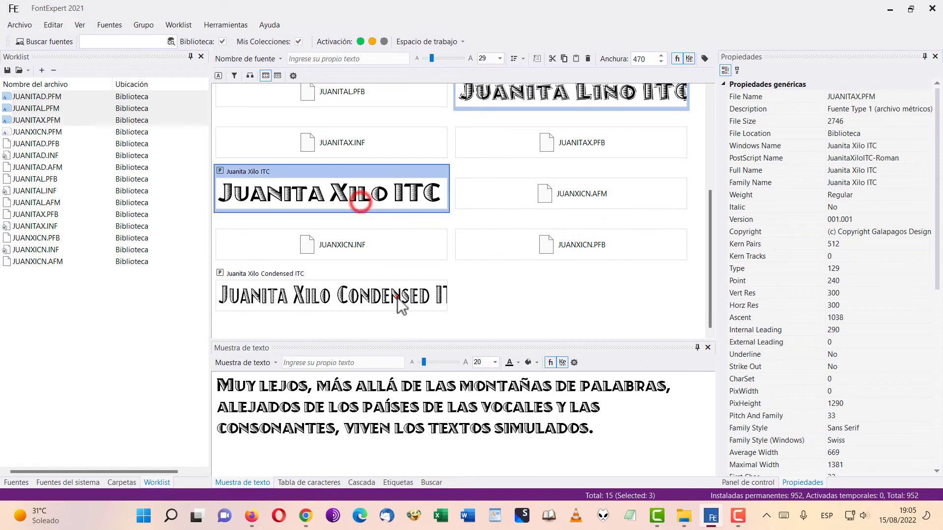
left_click(402, 305, "ctrl")
- Look through the Juanita files in the worklist and preview Juanita Deco ITC alone
scroll(401, 305, "up", 3)
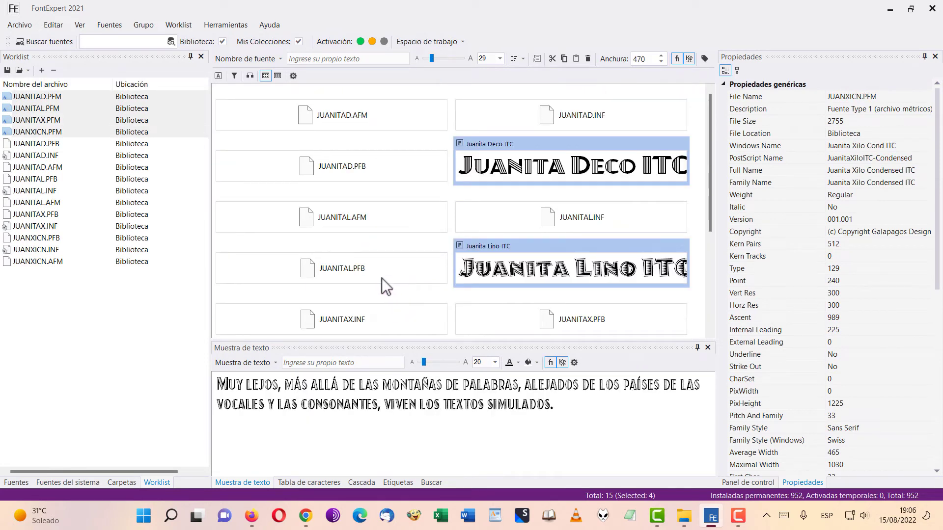
scroll(426, 195, "down", 3)
scroll(416, 196, "up", 3)
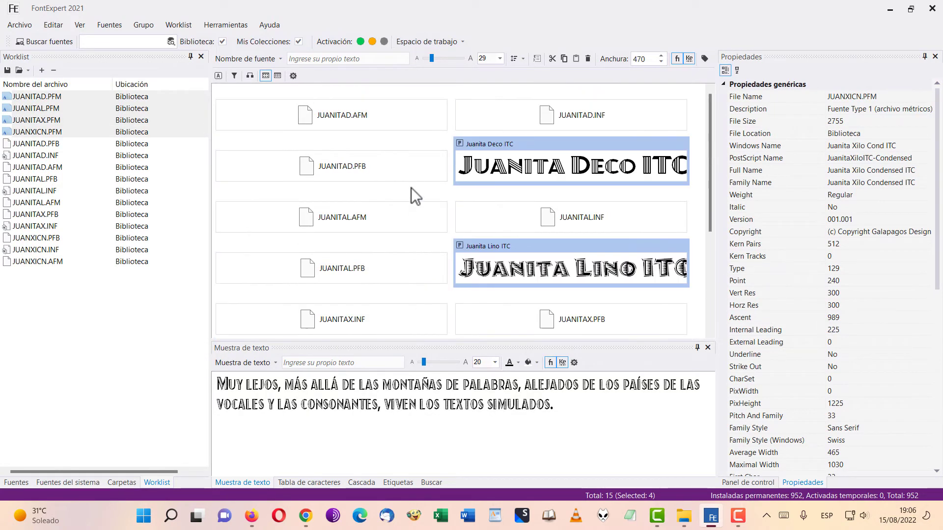
left_click(623, 172)
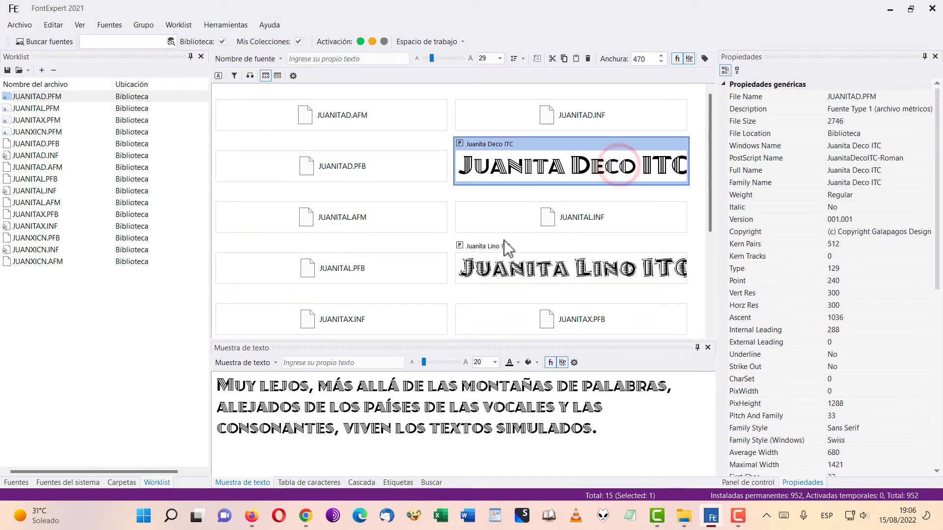
scroll(491, 207, "down", 2)
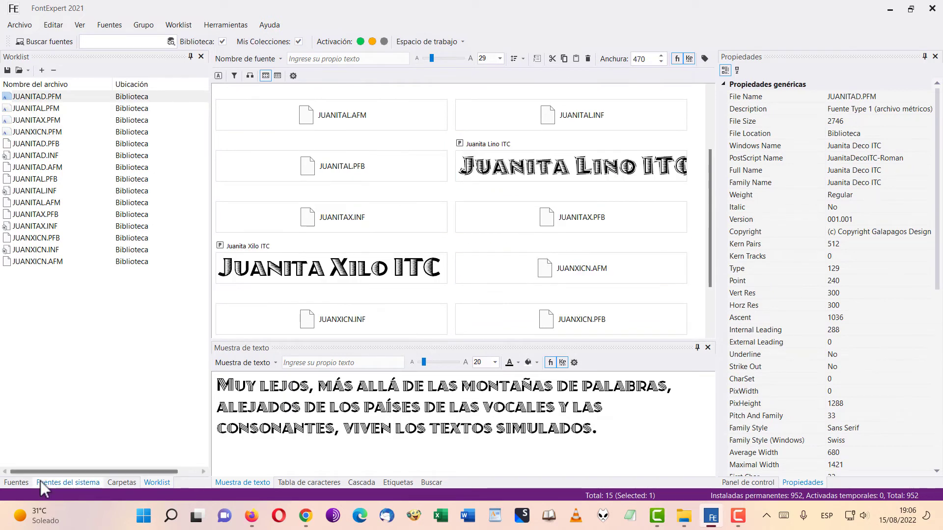
- Return to the Fuentes view, collapse 37 DEC Con motivo and expand LinoType GoldEdition 1.7 PC TrueType Fonts under FUENTES 4
left_click(16, 483)
scroll(152, 343, "down", 2)
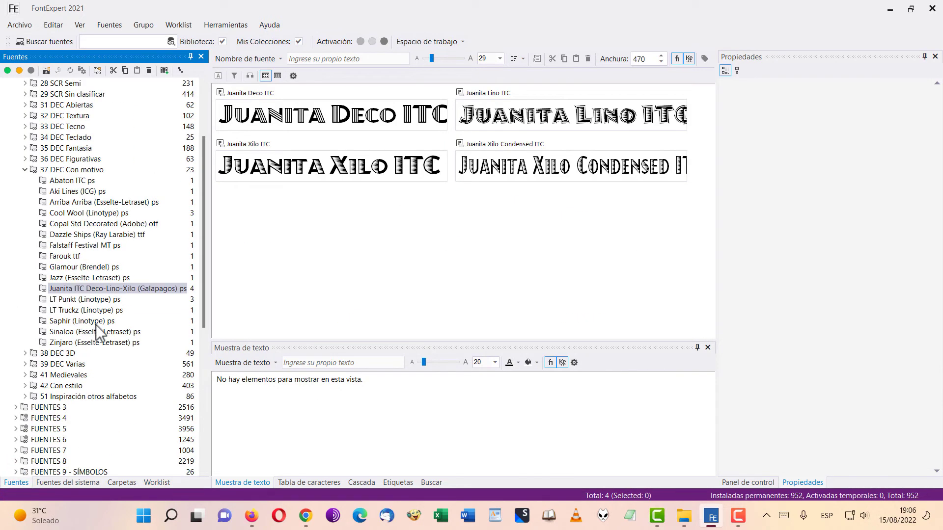
left_click(22, 169)
left_click(16, 245)
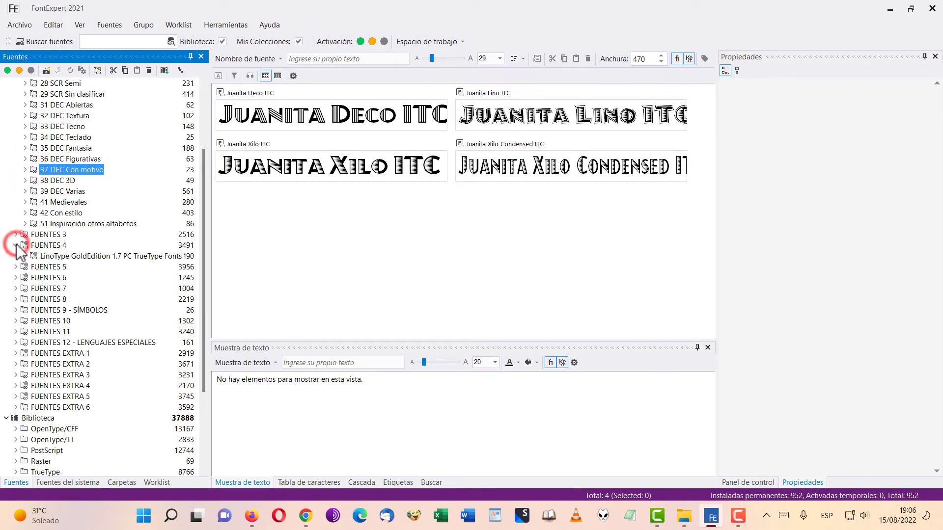
left_click(25, 256)
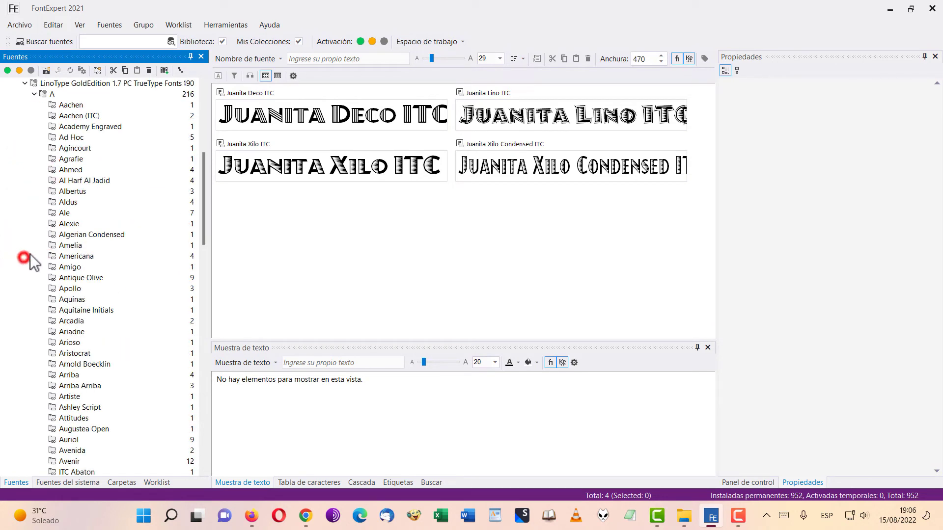
- Preview the Aldus and Agincourt groups in the LinoType collection's A folder
left_click(68, 202)
left_click(69, 148)
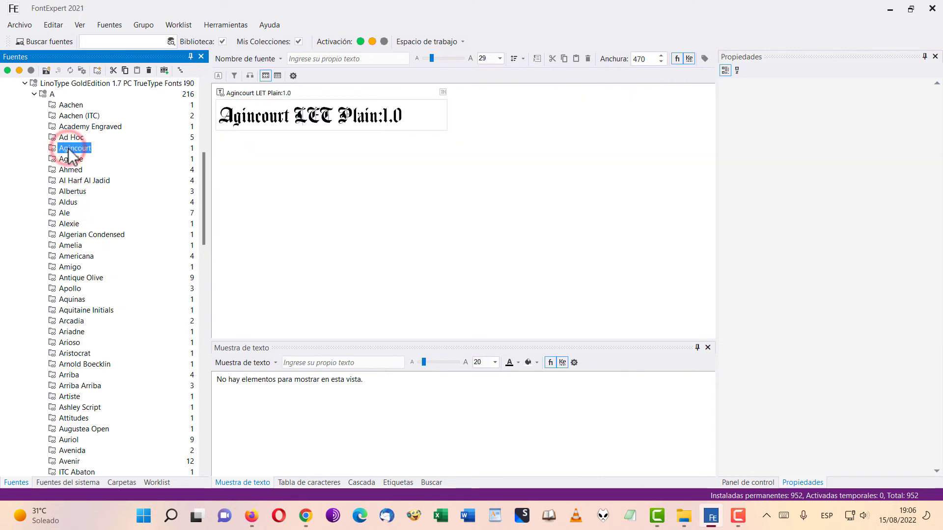
scroll(104, 270, "down", 7)
scroll(111, 249, "up", 10)
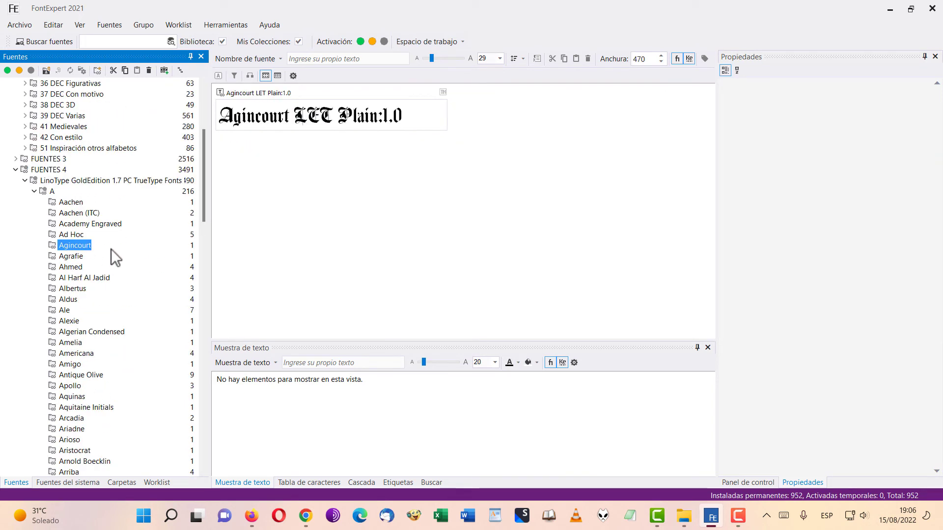
- Collapse the A folder, expand F and preview its Frutiger and Friz Quadrata groups
left_click(34, 191)
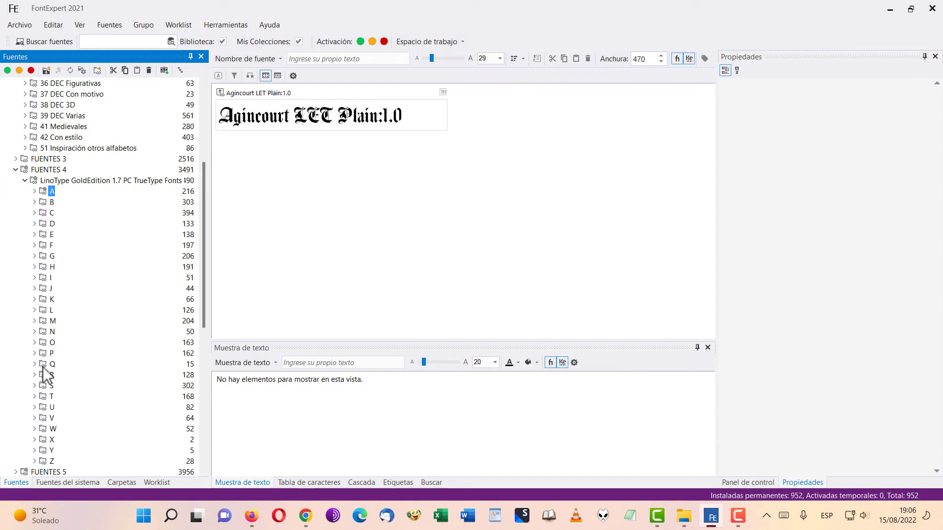
left_click(34, 245)
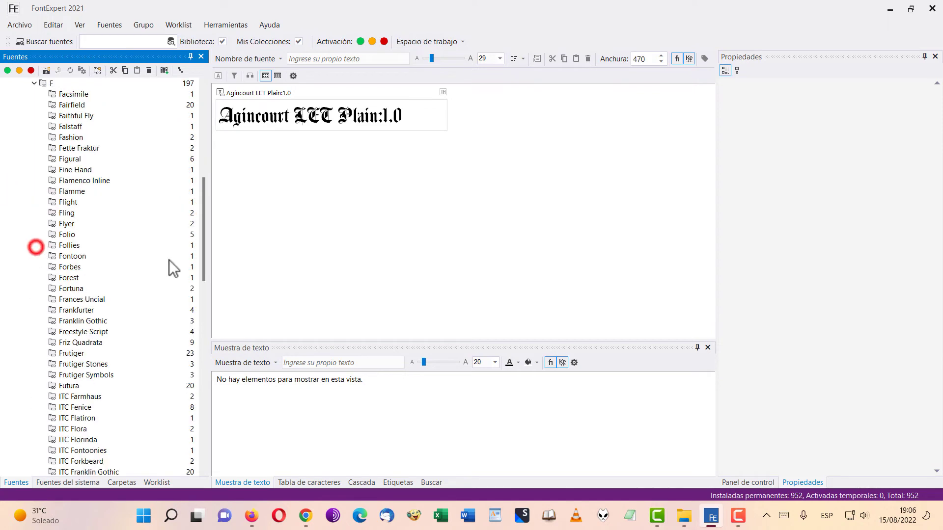
scroll(82, 284, "down", 3)
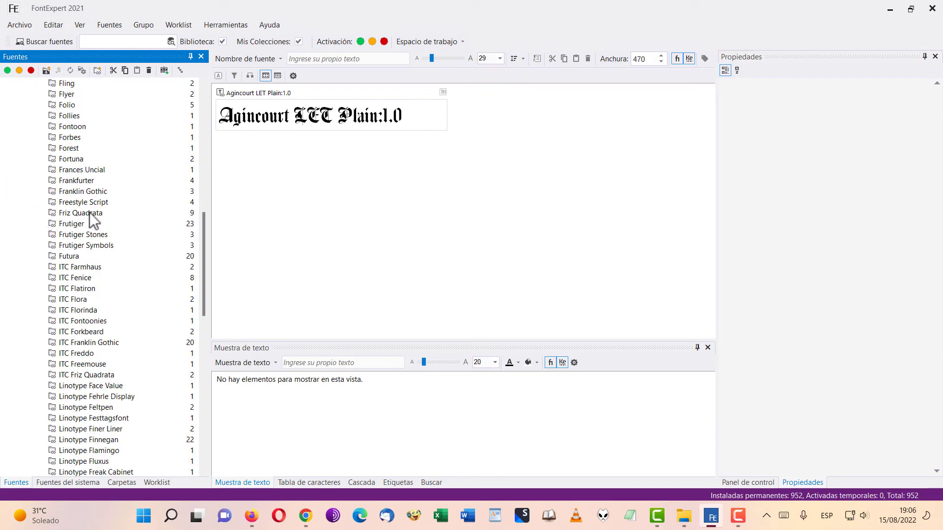
left_click(76, 200)
left_click(73, 224)
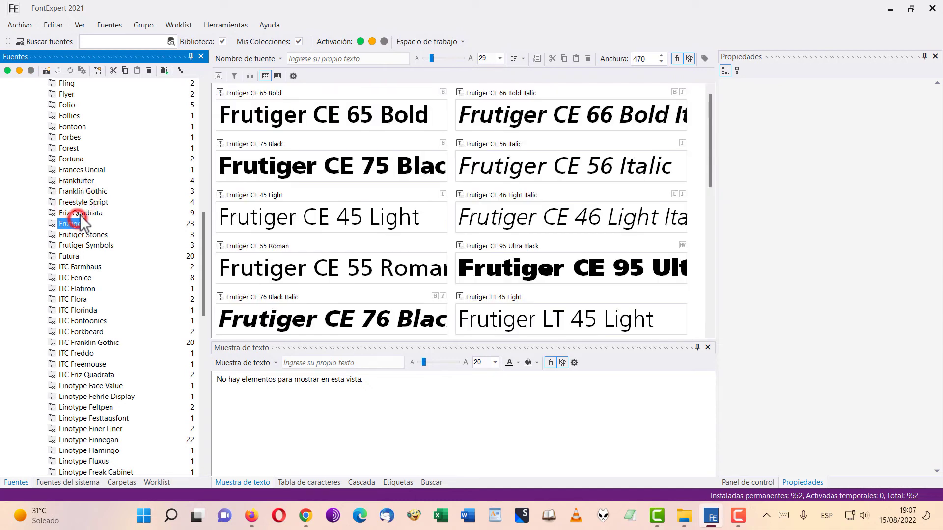
left_click(75, 213)
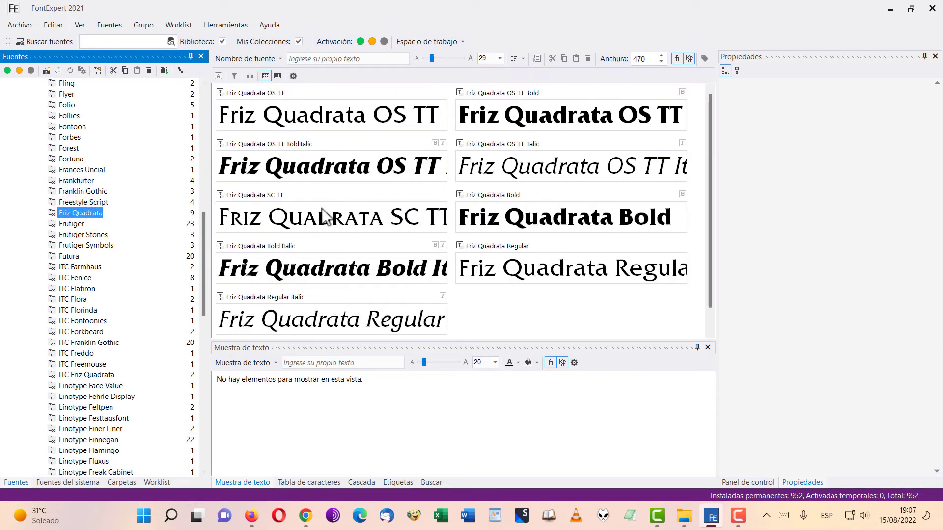
- Add all nine Friz Quadrata fonts to the worklist
right_click(94, 218)
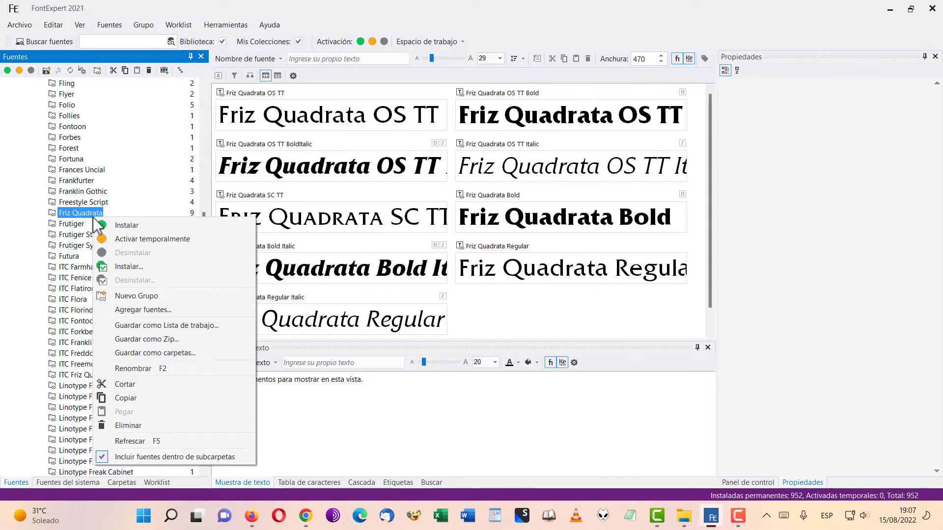
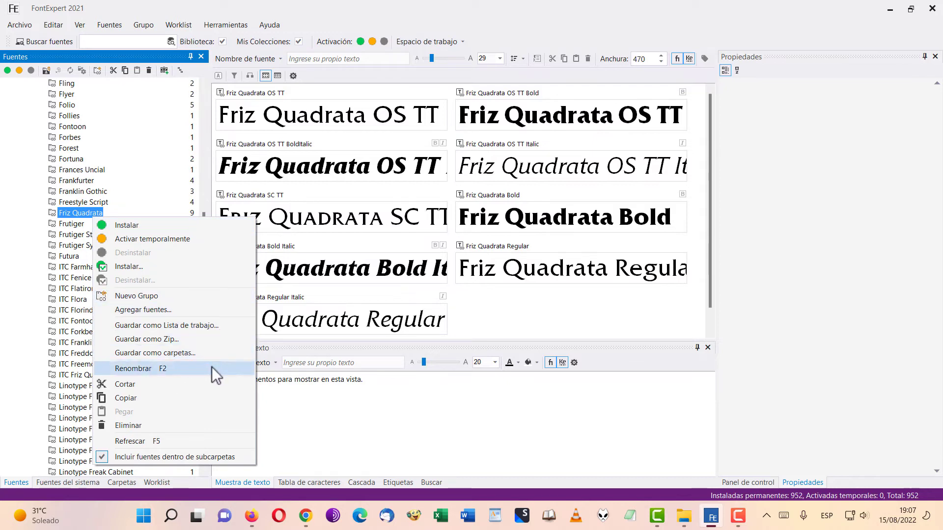
left_click(305, 117)
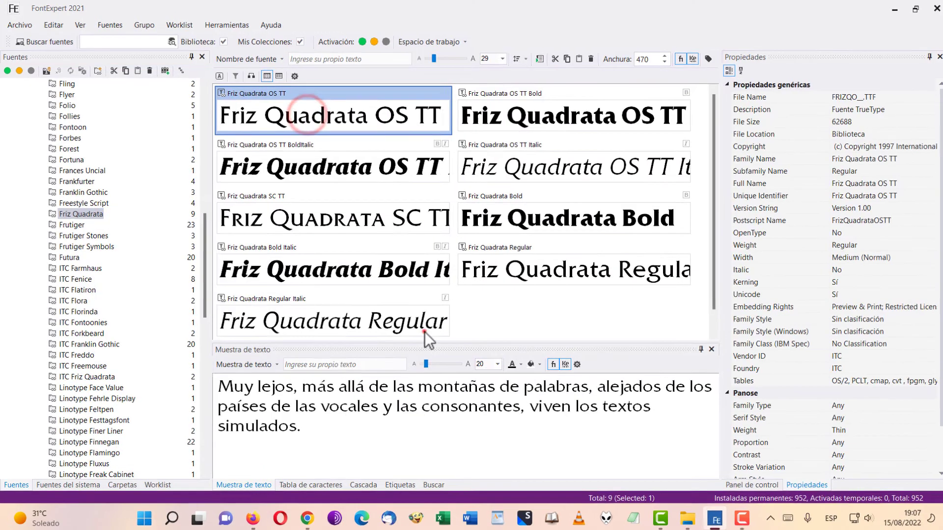
left_click(423, 328, "shift")
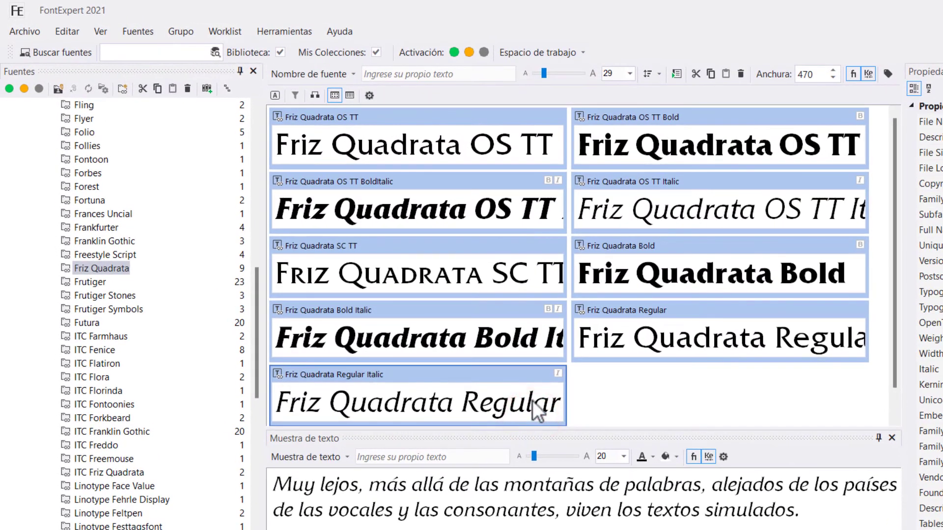
right_click(538, 412)
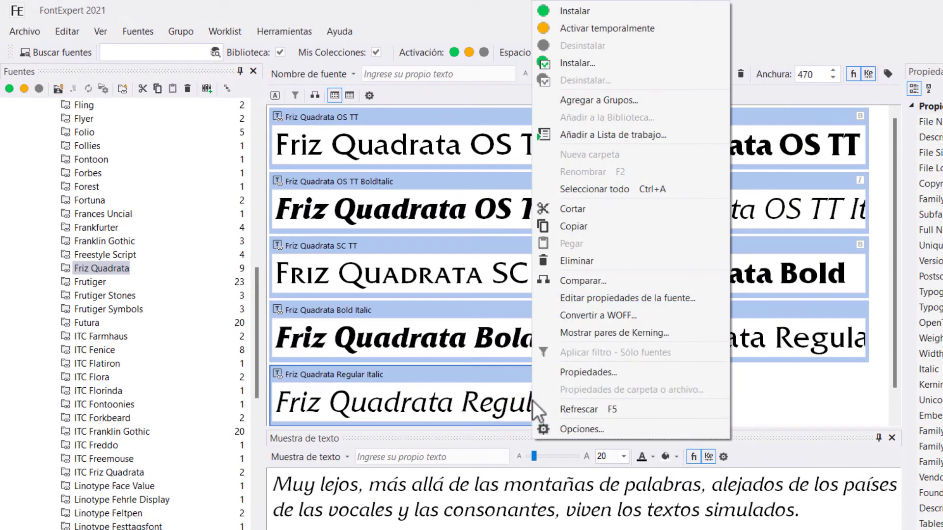
left_click(618, 136)
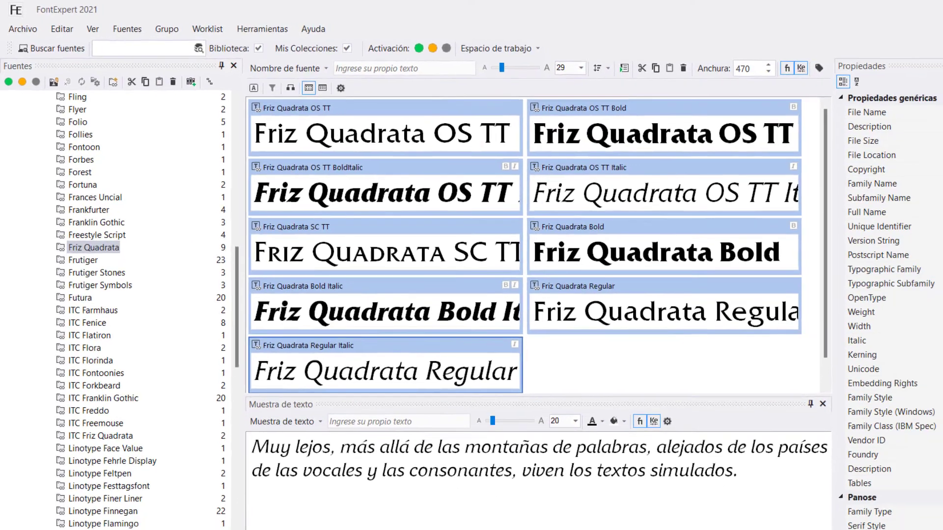
- Show the worklist and preview the added FRIZQO__.TTF file
left_click(158, 482)
scroll(455, 193, "down", 3)
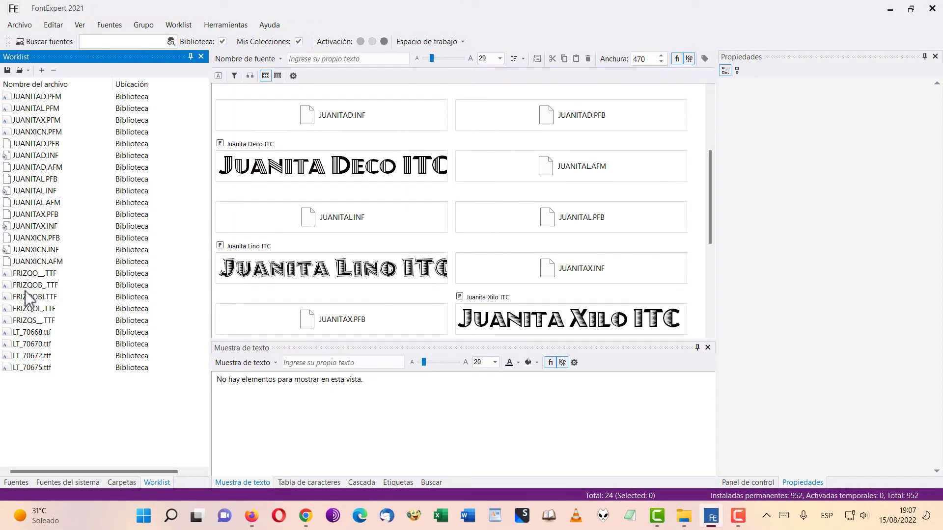
left_click(34, 274)
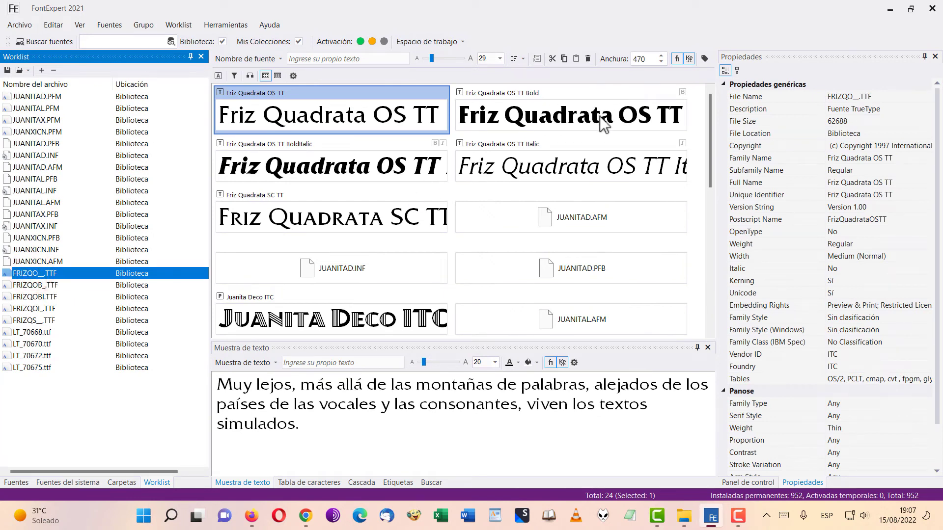
- Compare the text samples of the Friz Quadrata OS TT Bold, BoldItalic, Italic, regular and SC TT fonts in the worklist
left_click(557, 124)
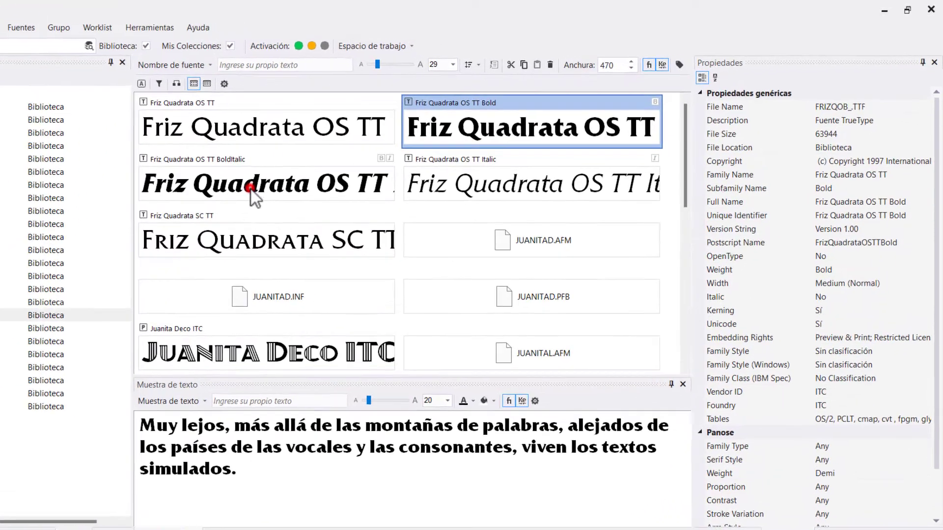
left_click(251, 189)
left_click(249, 237)
left_click(548, 161)
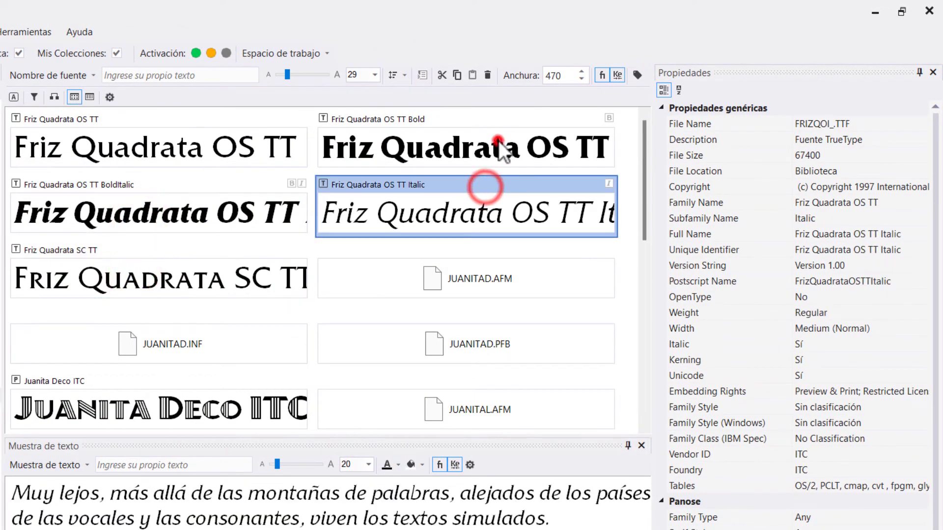
left_click(499, 146)
left_click(259, 211)
left_click(246, 280)
left_click(427, 197)
left_click(459, 162)
left_click(222, 155)
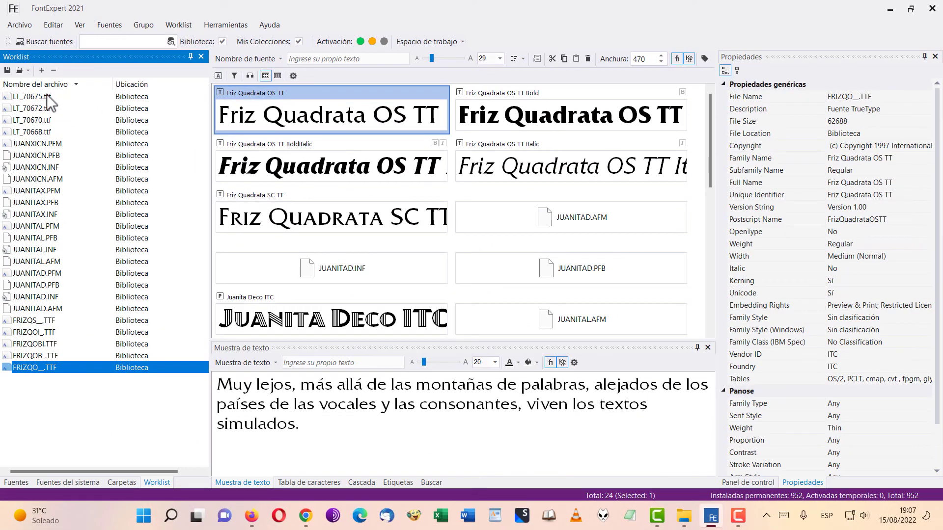
- Remove all Juanita and Friz Quadrata files from the worklist and return to the Fuentes view
left_click(47, 95)
left_click(150, 366, "shift")
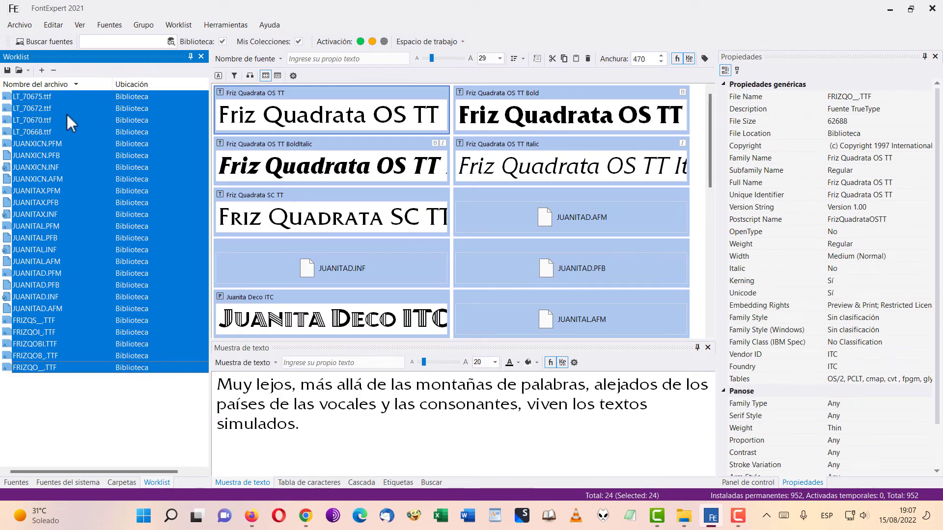
right_click(114, 209)
left_click(157, 287)
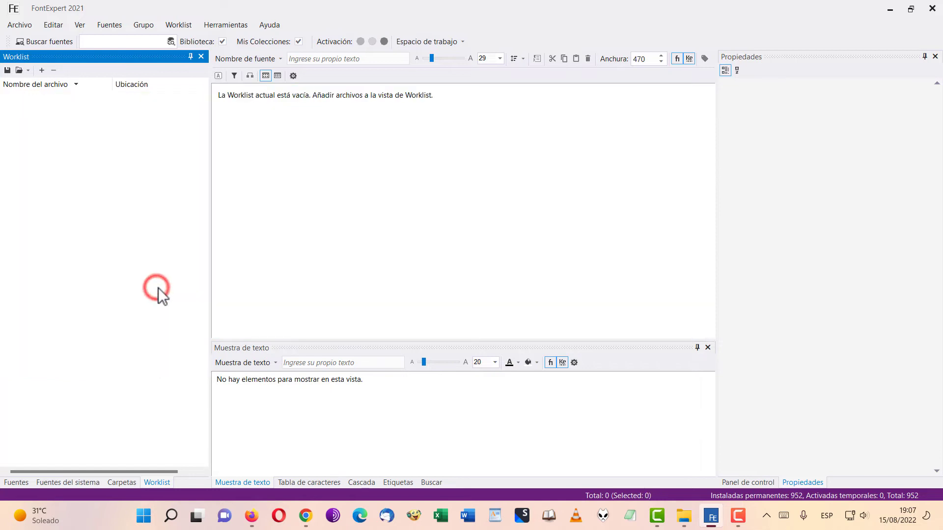
left_click(23, 482)
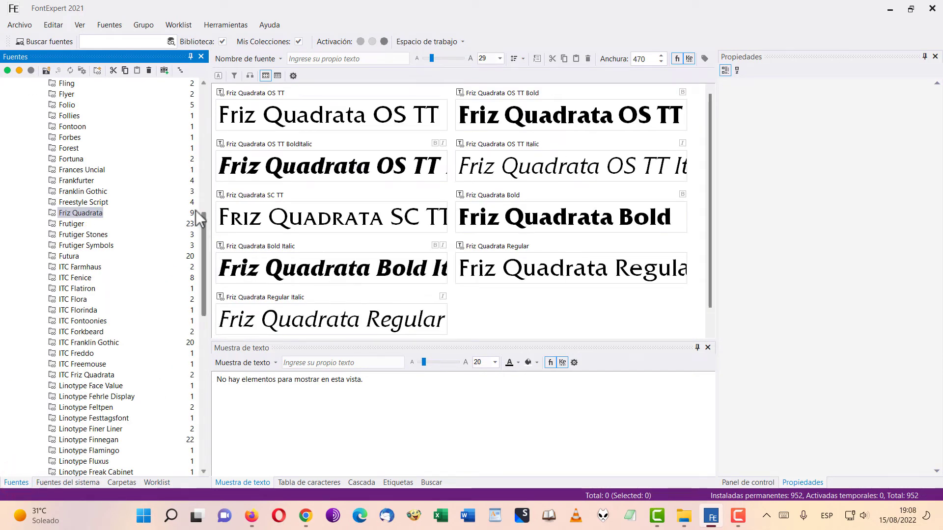
left_click(374, 105)
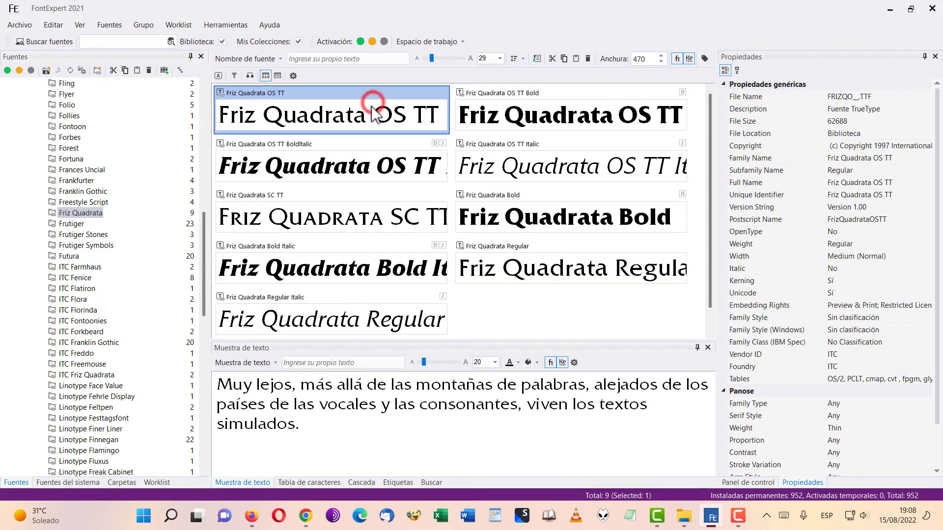
left_click(373, 333, "shift")
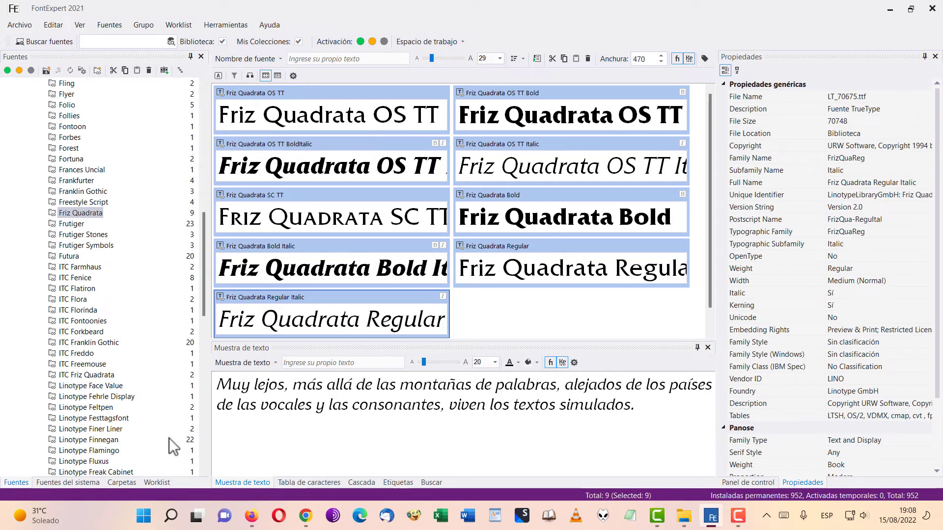
left_click(157, 482)
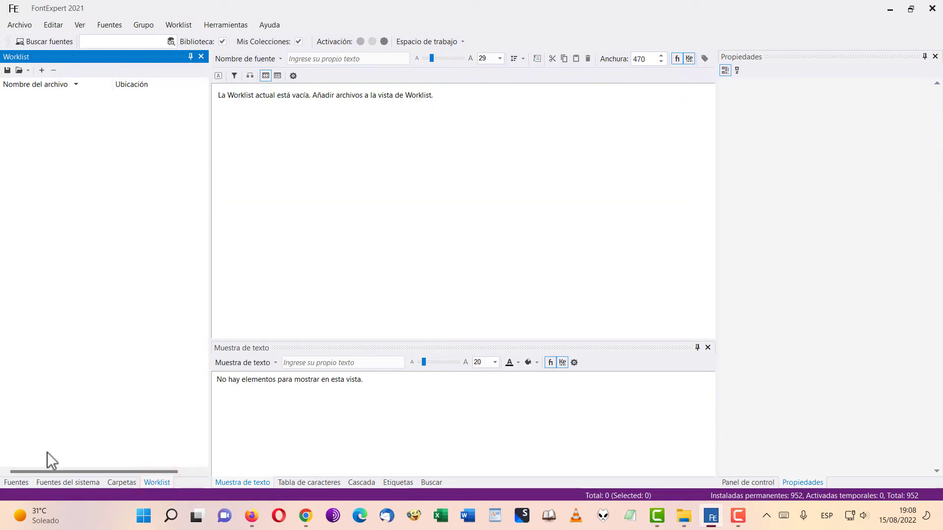
left_click(16, 483)
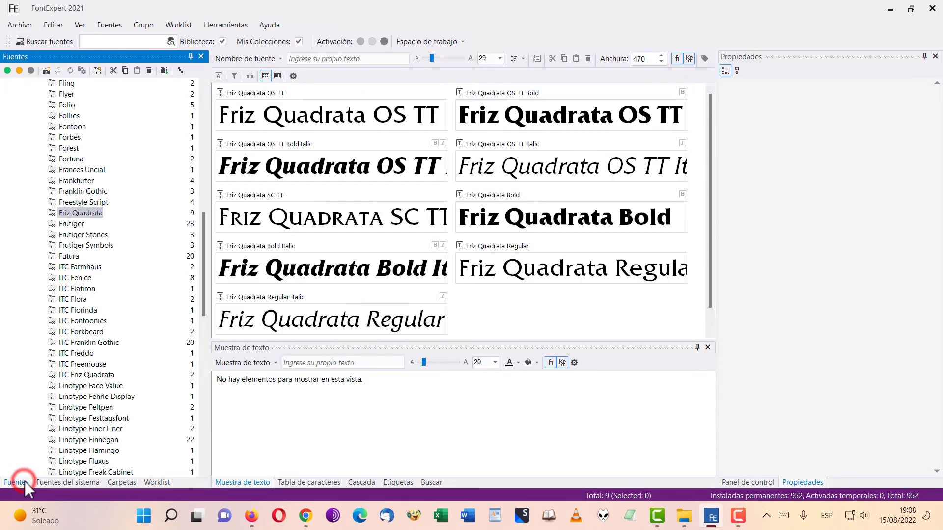
- Add all nine Friz Quadrata fonts to the worklist
left_click(366, 117)
left_click(413, 322, "shift")
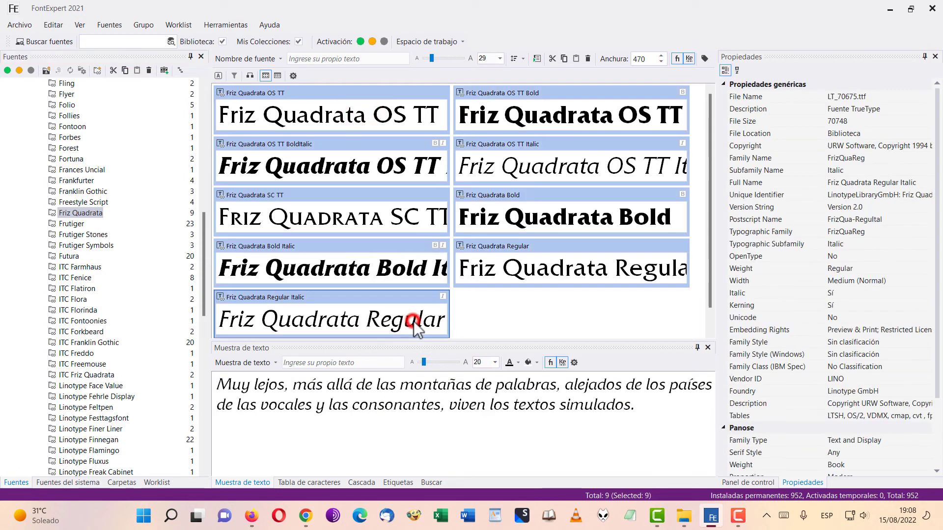
right_click(370, 108)
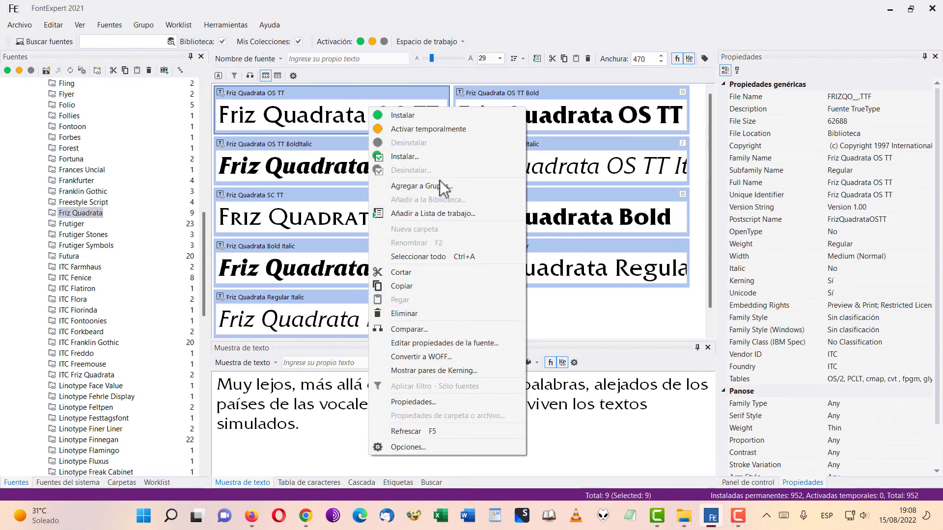
left_click(444, 214)
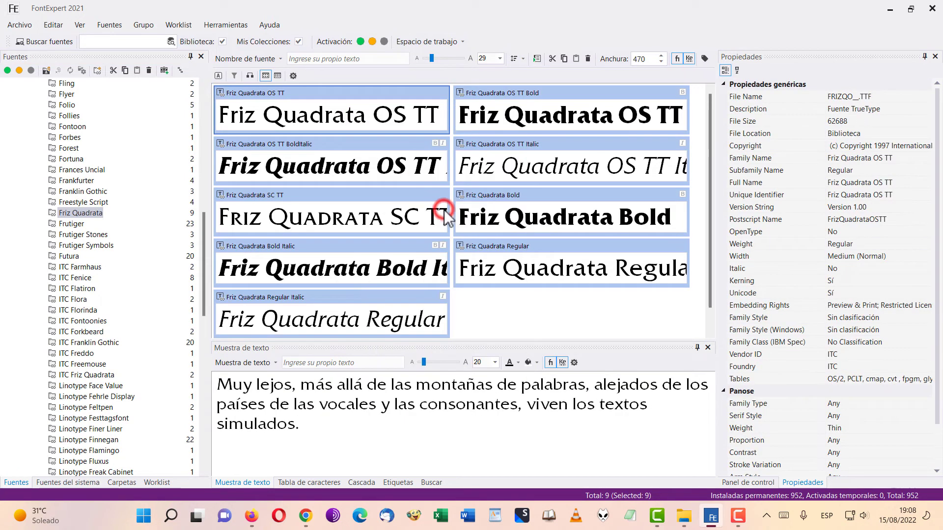
- Show the worklist and preview the Friz Quadrata files one after another, from FRIZQO__.TTF to LT_70672.ttf
left_click(155, 483)
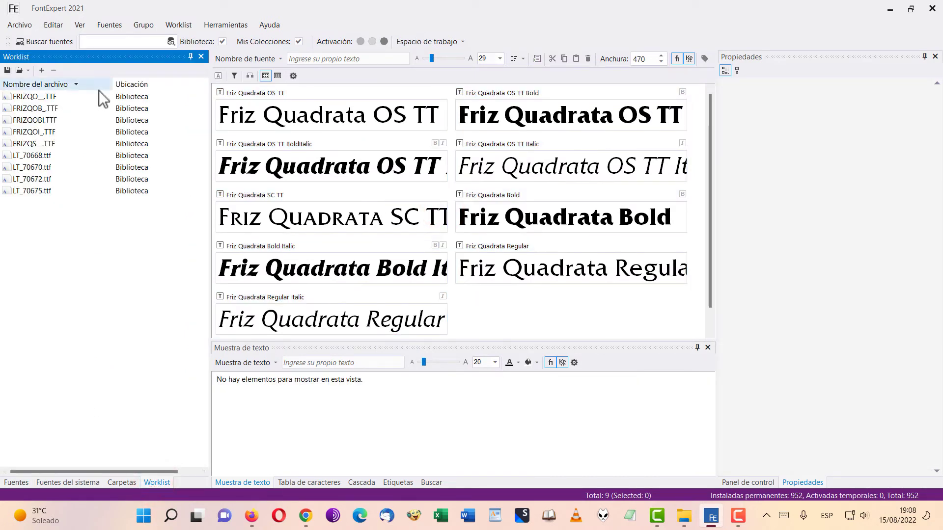
left_click(20, 97)
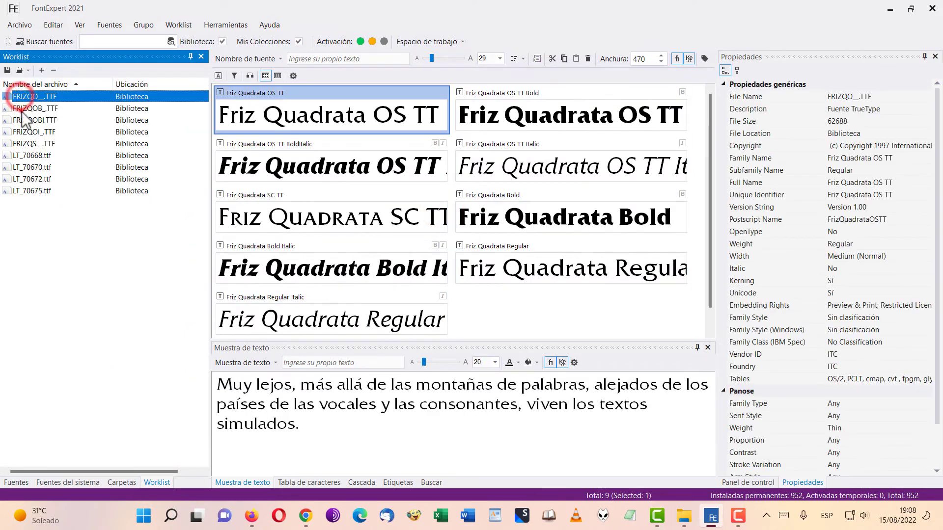
left_click(20, 108)
left_click(31, 122)
left_click(35, 133)
left_click(36, 144)
left_click(35, 155)
left_click(35, 167)
left_click(36, 179)
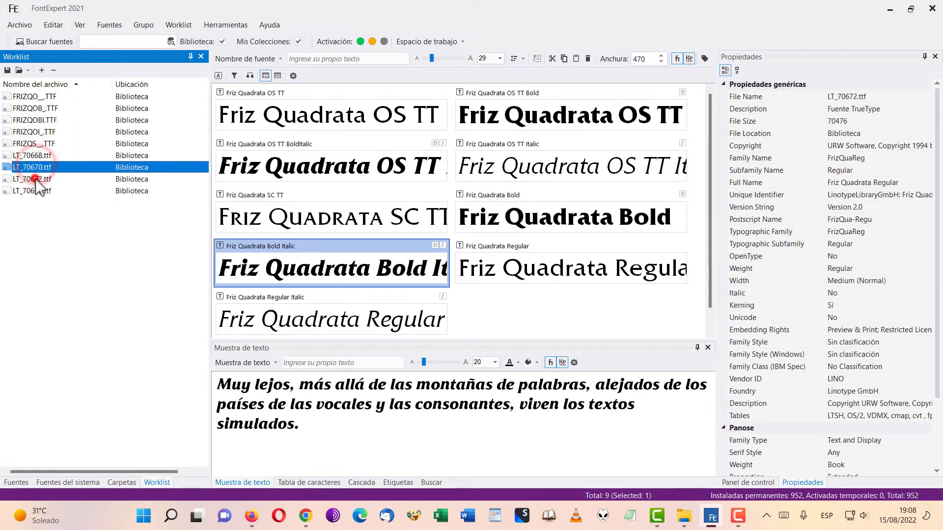
scroll(494, 204, "down", 1)
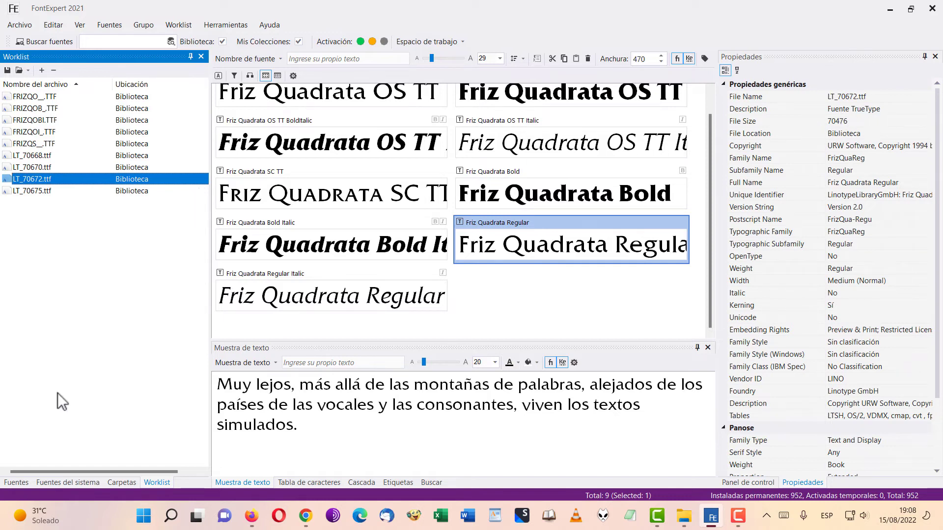
- Return to the Fuentes view, collapse the FUENTES 4 group and expand FUENTES 5 with its 81.Fonts.Girls.P2_23.08 folder collapsed
left_click(28, 484)
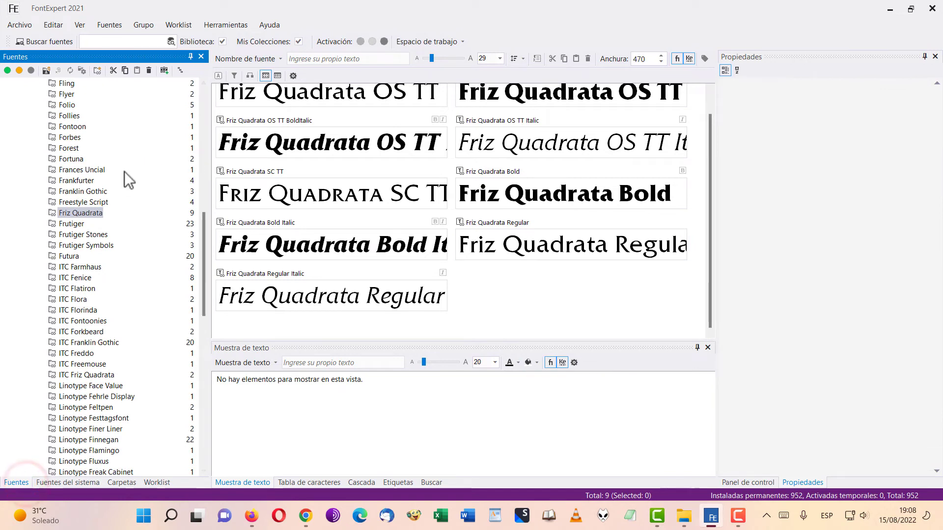
scroll(93, 204, "up", 3)
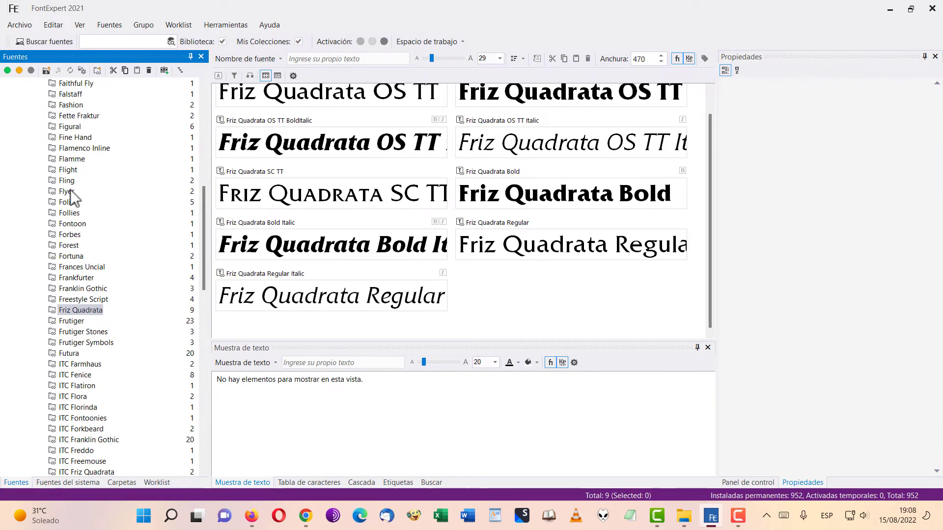
scroll(70, 191, "up", 5)
left_click(33, 214)
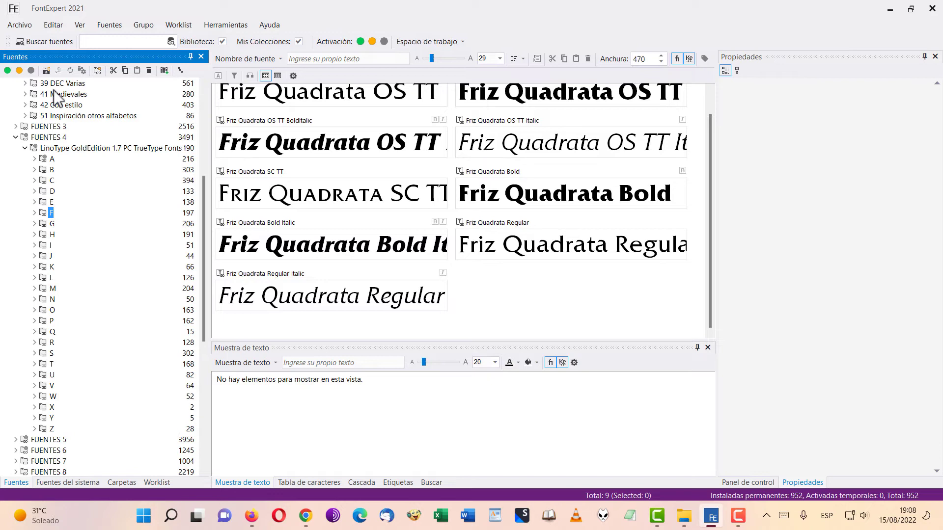
left_click(24, 148)
left_click(16, 137)
left_click(16, 148)
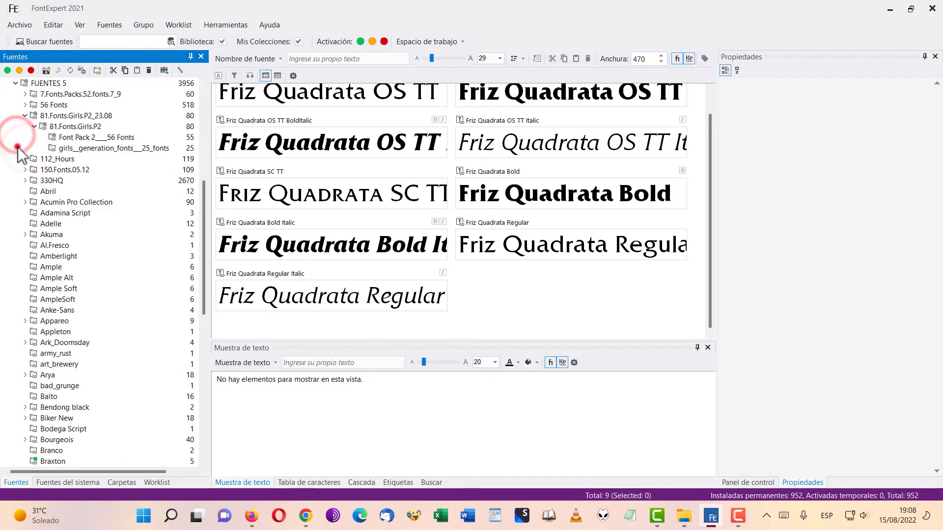
left_click(25, 116)
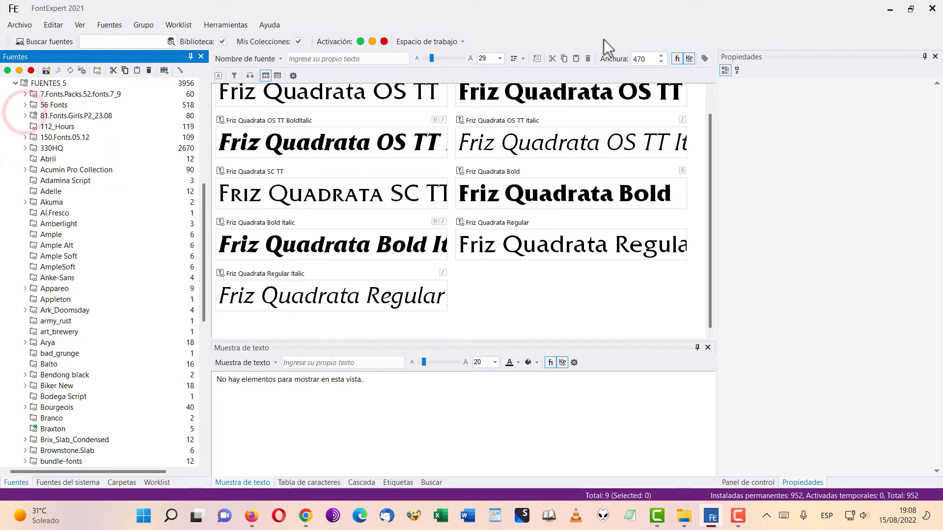
- Show the Ample Soft folder in FUENTES 5 and preview the AmpleSoft-Bold font
left_click(48, 255)
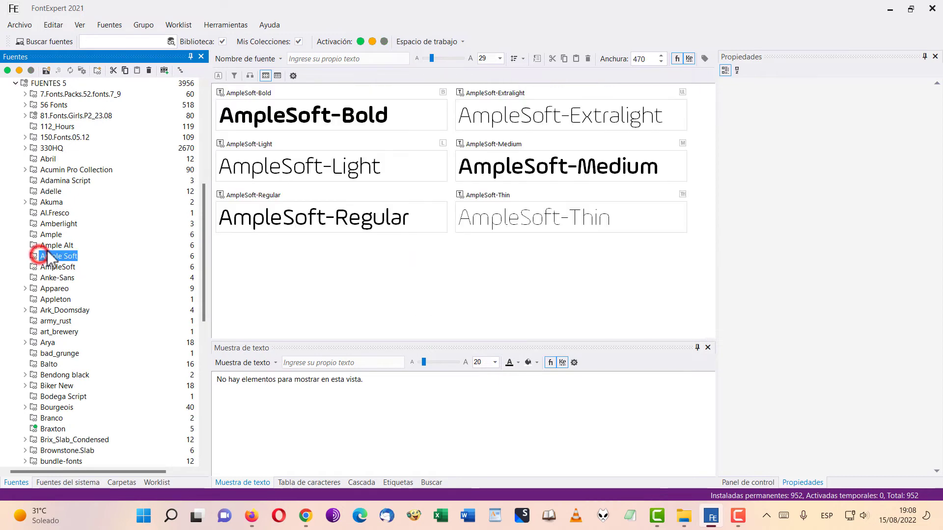
left_click(520, 114)
left_click(273, 119)
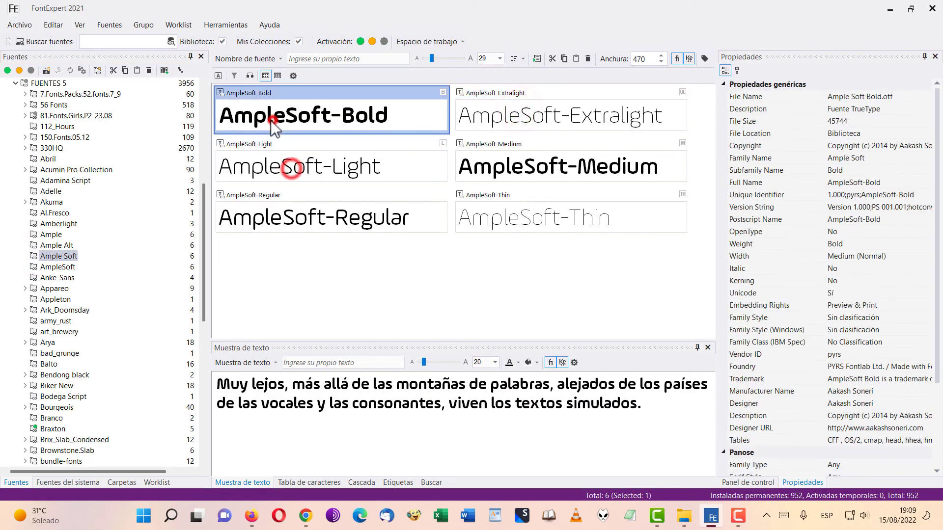
- Add all twelve fonts of the Adelle folder to the worklist
left_click(51, 192)
left_click(314, 105)
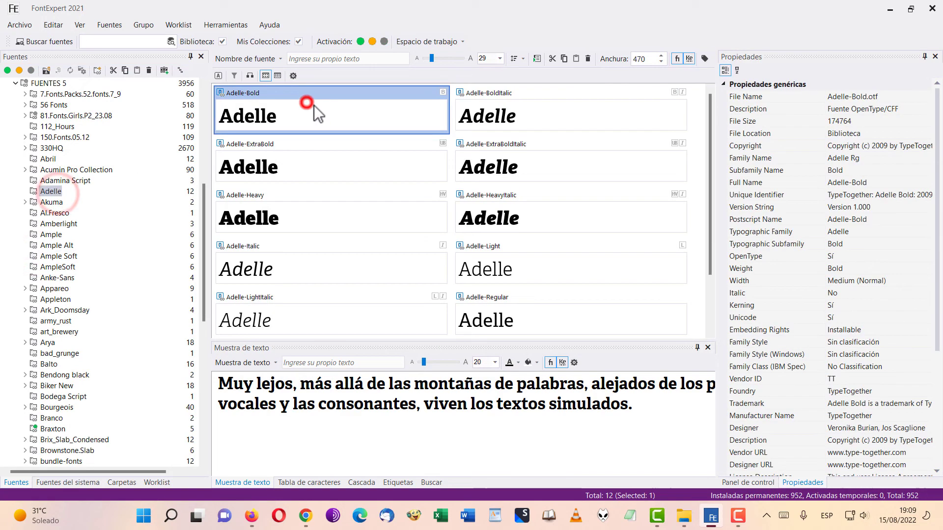
scroll(646, 179, "down", 3)
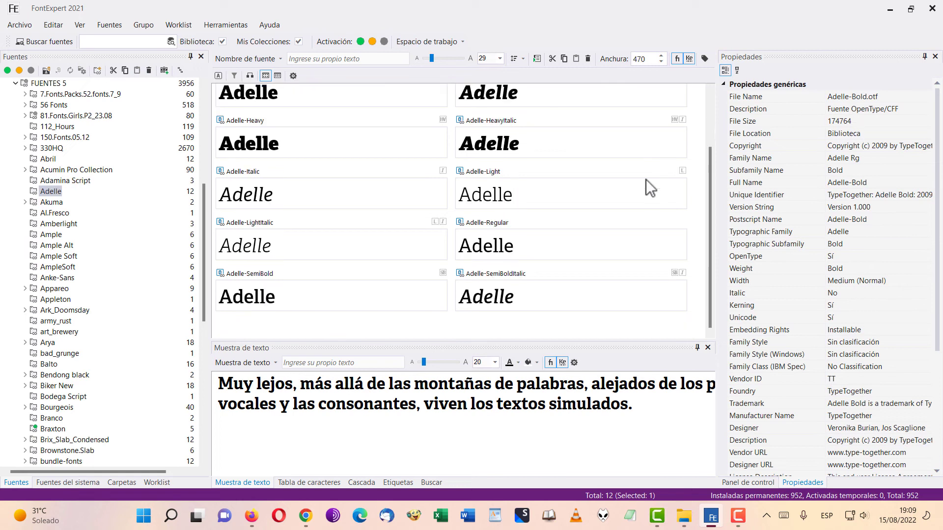
left_click(633, 299, "shift")
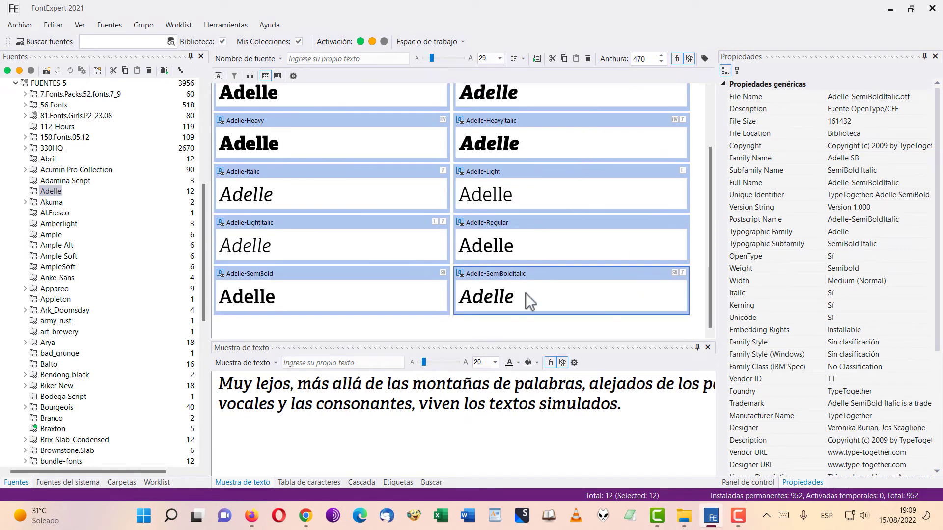
right_click(526, 303)
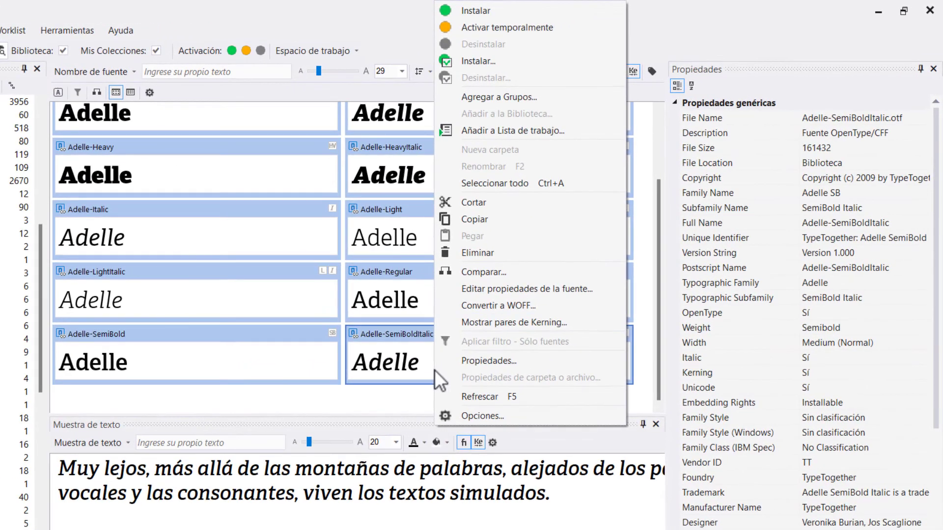
left_click(579, 130)
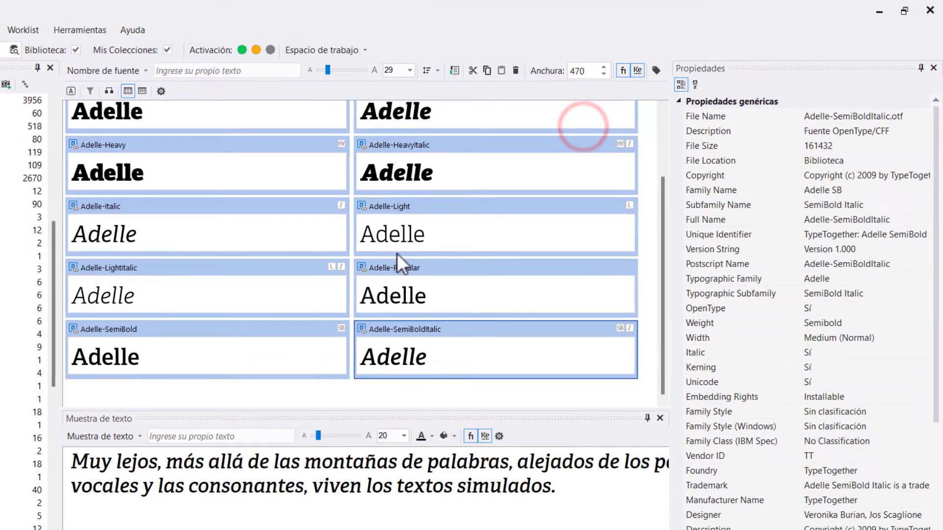
- Show the worklist, preview Adelle-Bold.otf and look through the samples of the Adelle and Friz Quadrata fonts
left_click(156, 482)
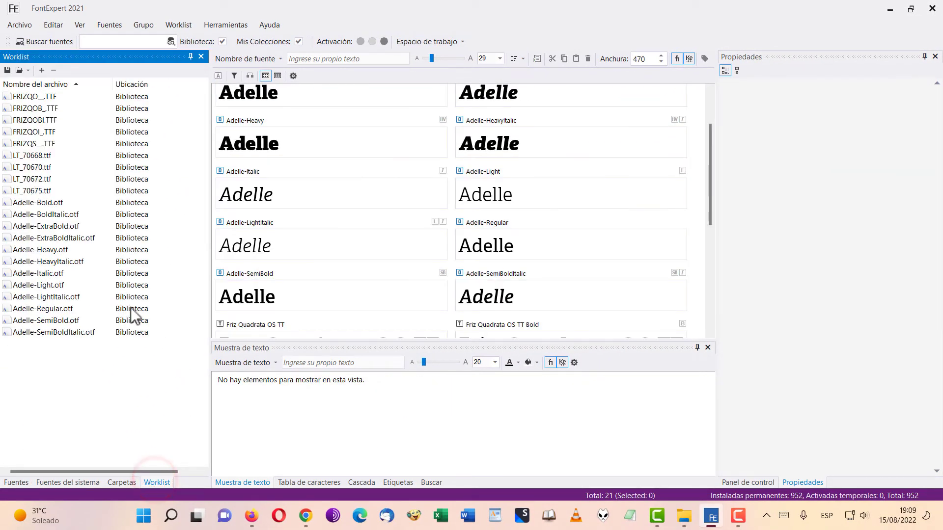
left_click(39, 203)
scroll(533, 209, "down", 5)
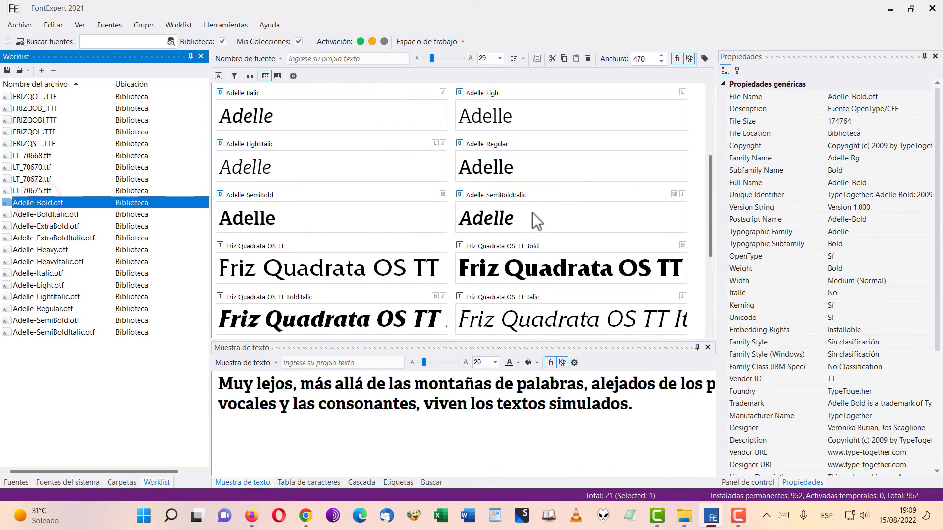
scroll(532, 213, "up", 4)
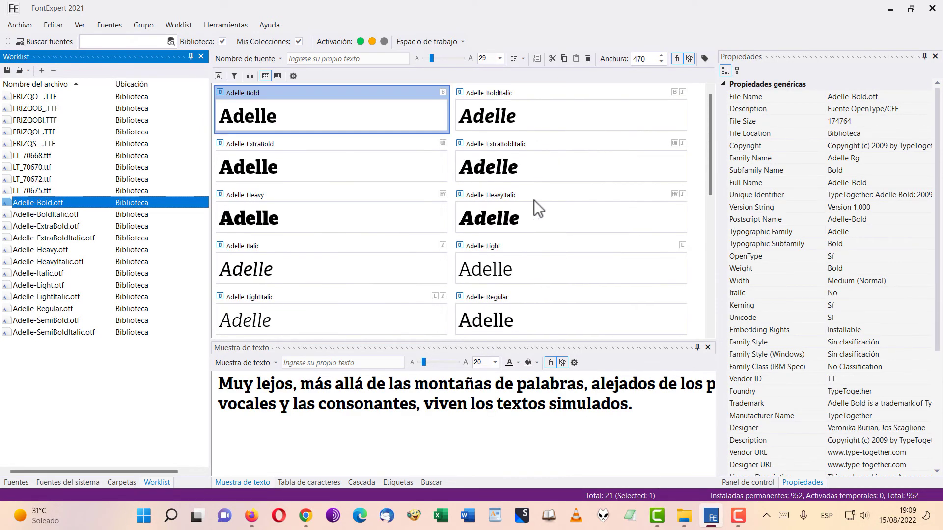
scroll(534, 199, "down", 3)
scroll(535, 199, "up", 5)
- Return to the Fuentes view and add all twelve fonts of the Abril folder to the worklist
left_click(19, 481)
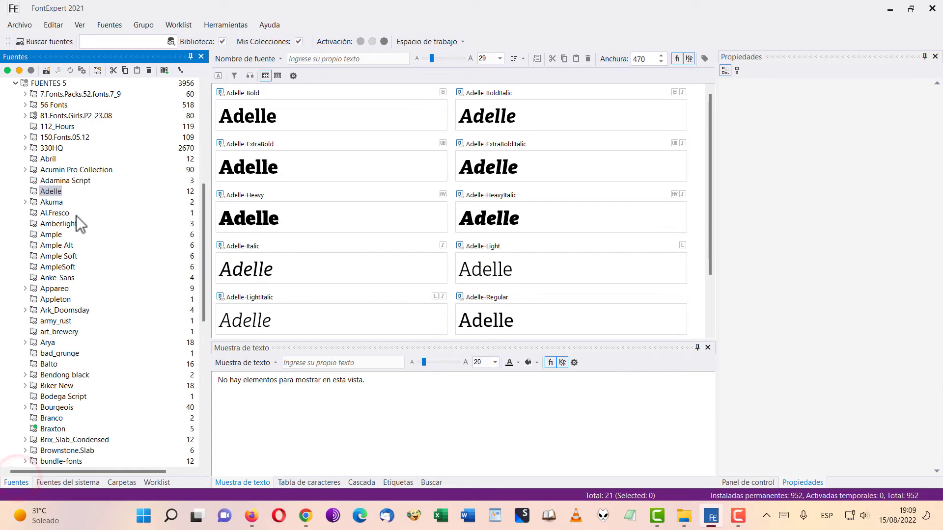
left_click(47, 158)
left_click(334, 113)
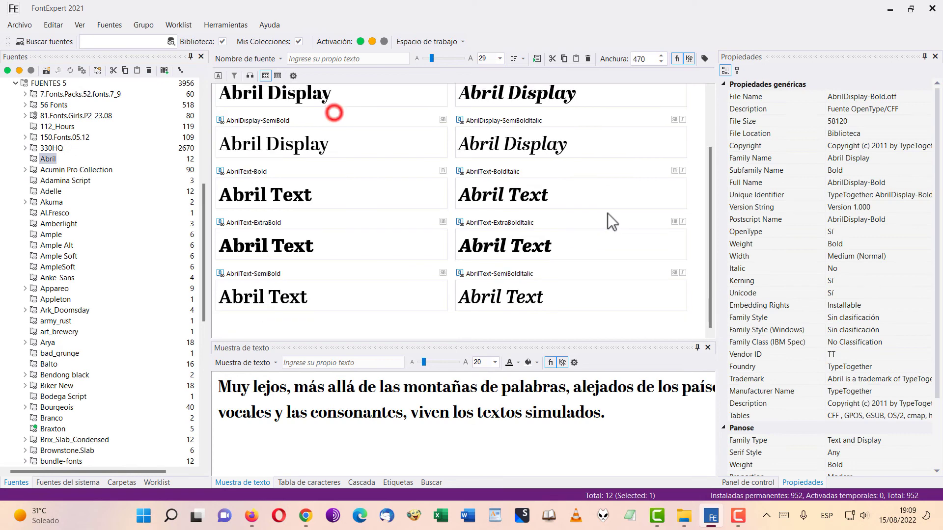
left_click(617, 296)
key("ctrl+a")
right_click(573, 282)
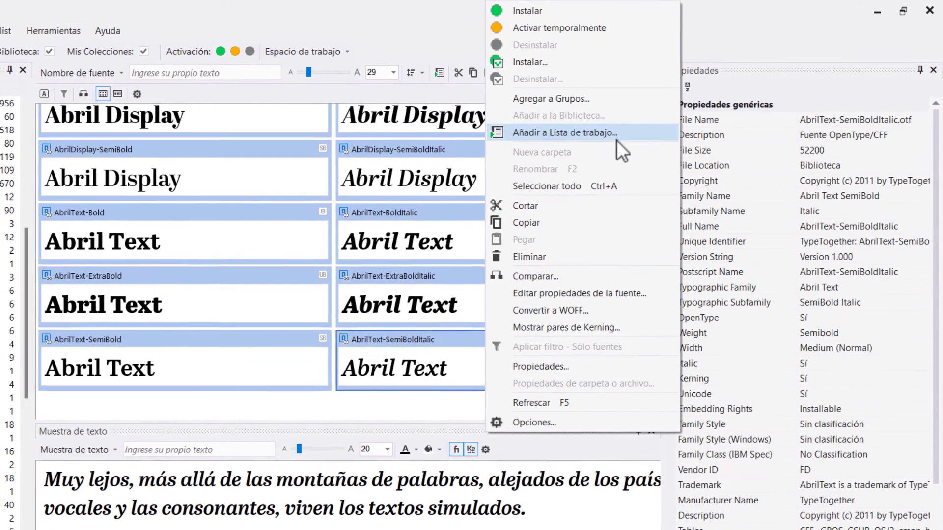
left_click(681, 110)
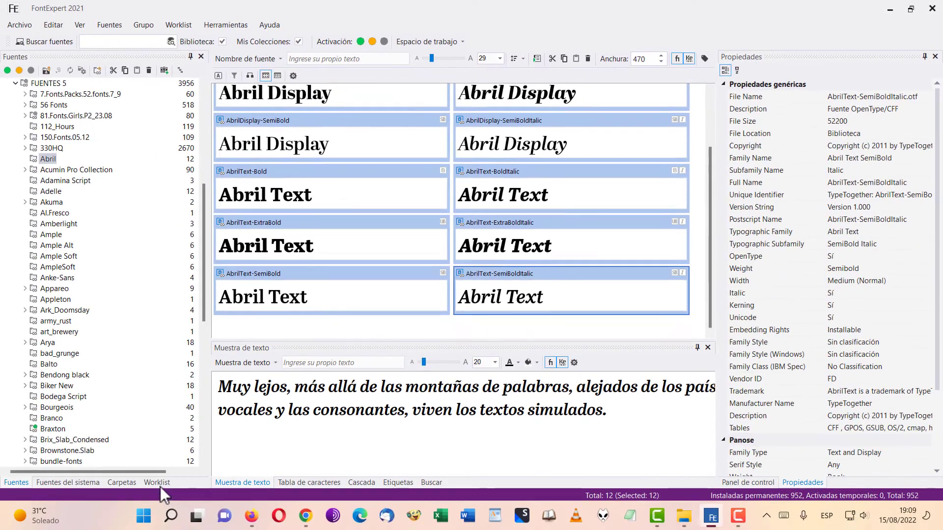
- Show the worklist, preview the AbrilText Bold, SemiBold and SemiBoldItalic files and look through the samples of all collected fonts
left_click(158, 484)
scroll(148, 396, "down", 1)
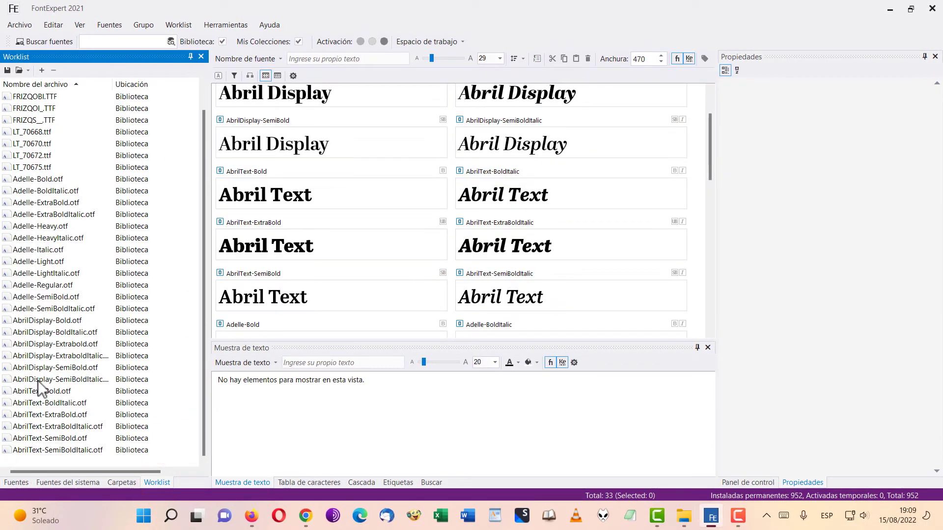
left_click(43, 393)
left_click(60, 438)
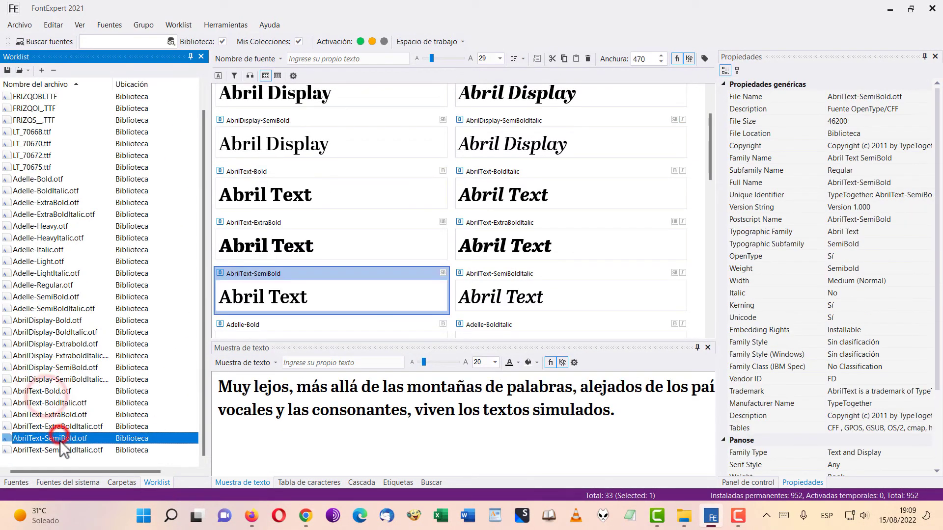
left_click(60, 450)
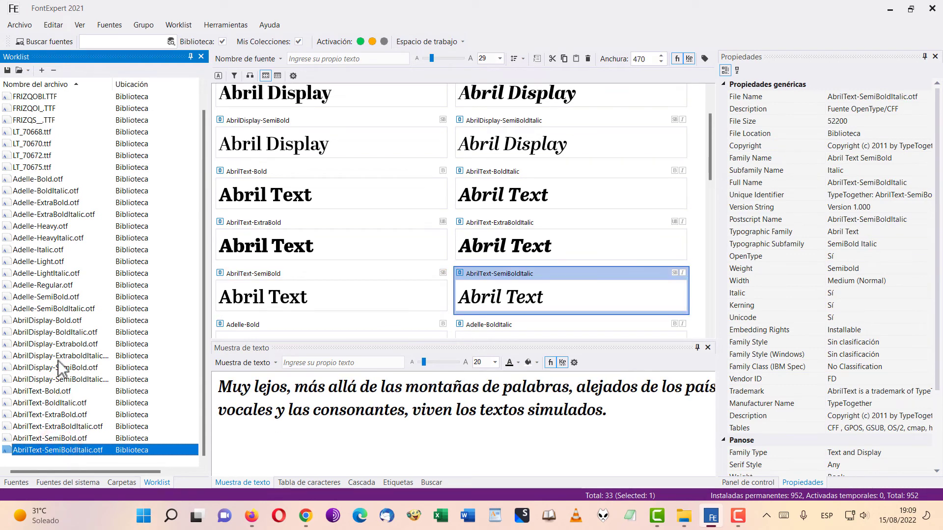
scroll(438, 253, "up", 2)
scroll(418, 265, "down", 10)
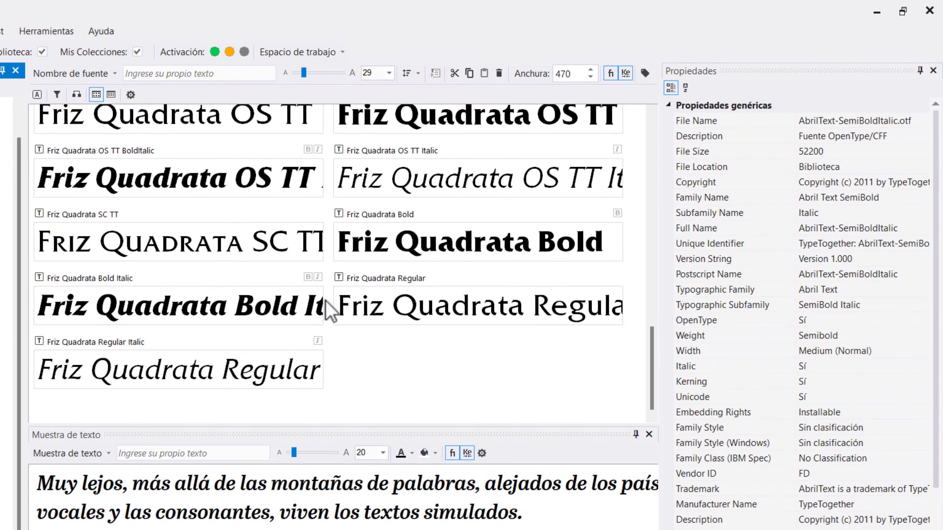
scroll(326, 308, "up", 10)
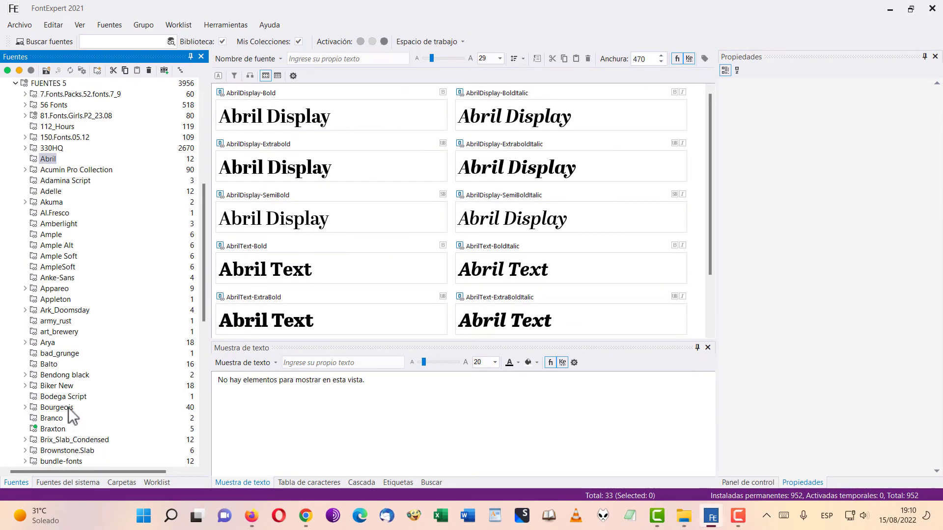
- Collapse the FUENTES 5 and FUENTES 2 groups and expand the FUENTES 8 group
scroll(43, 230, "up", 3)
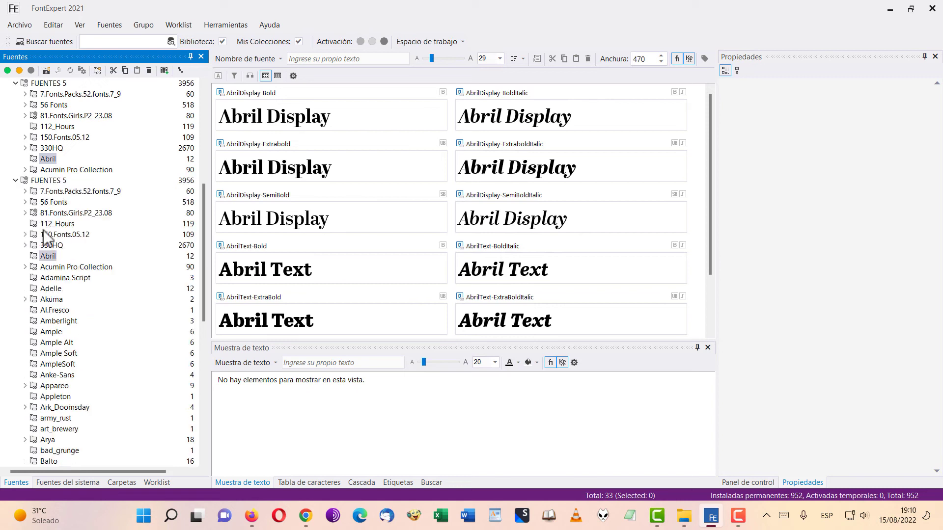
left_click(16, 180)
scroll(13, 183, "down", 1)
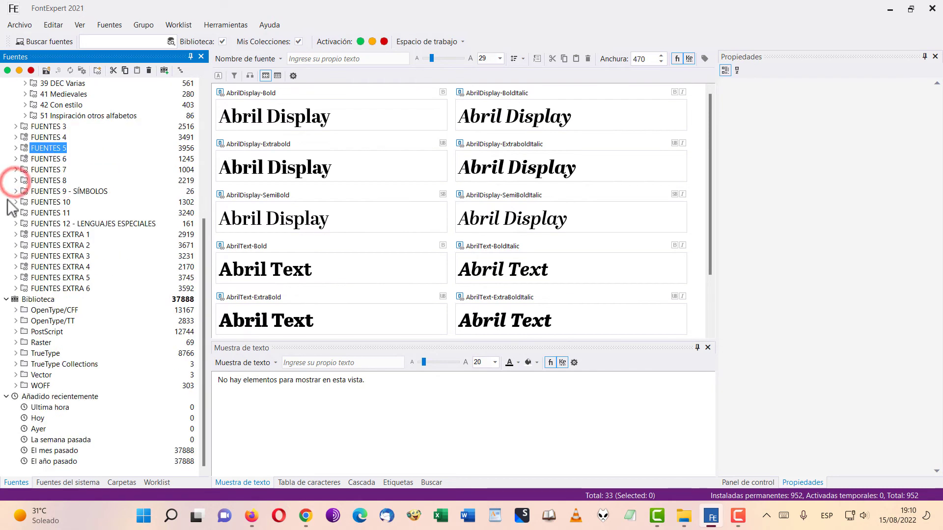
scroll(44, 235, "up", 3)
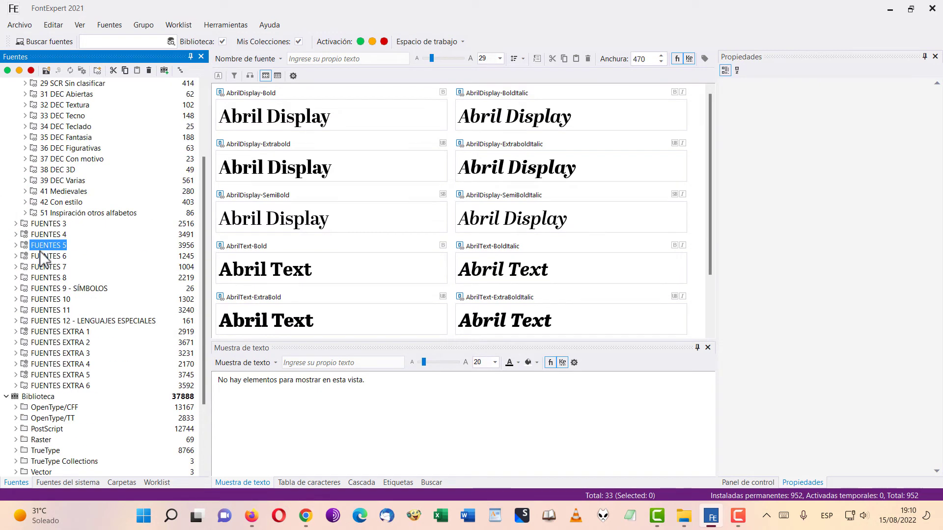
scroll(20, 256, "down", 2)
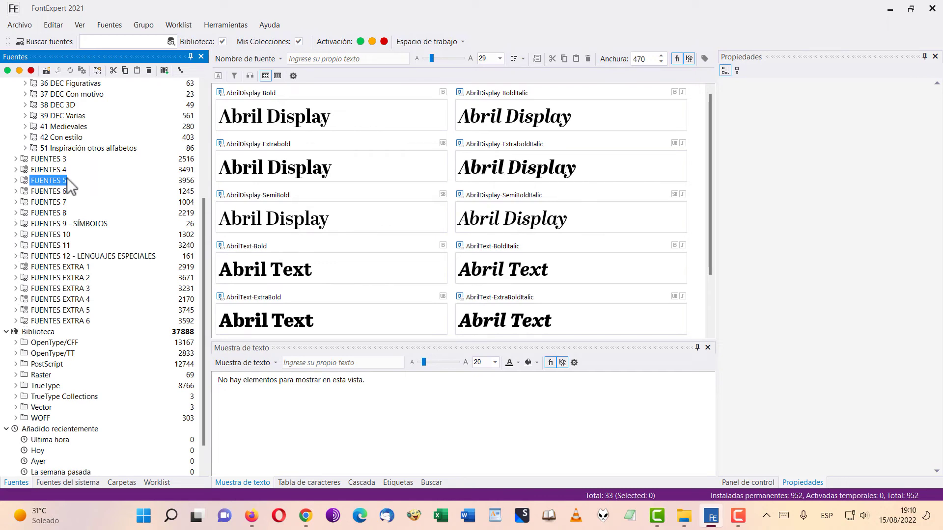
scroll(14, 230, "up", 5)
left_click(15, 116)
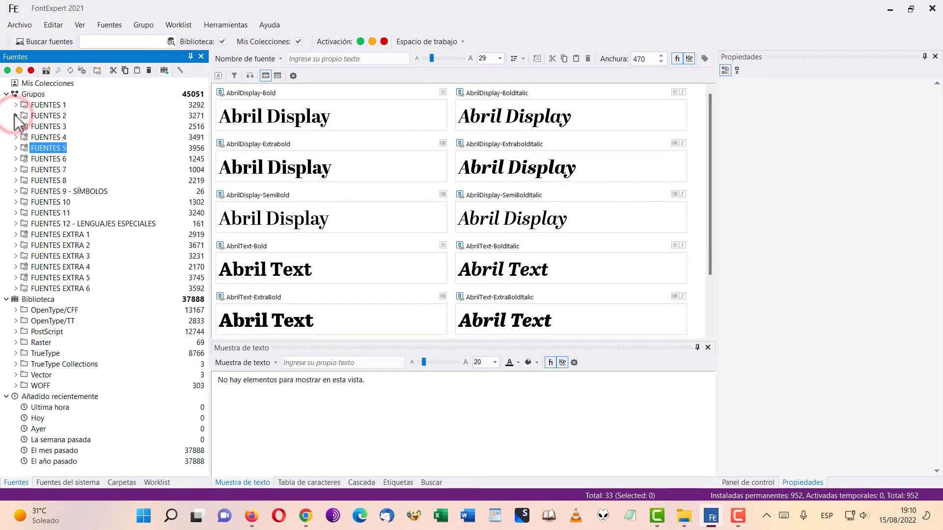
left_click(16, 180)
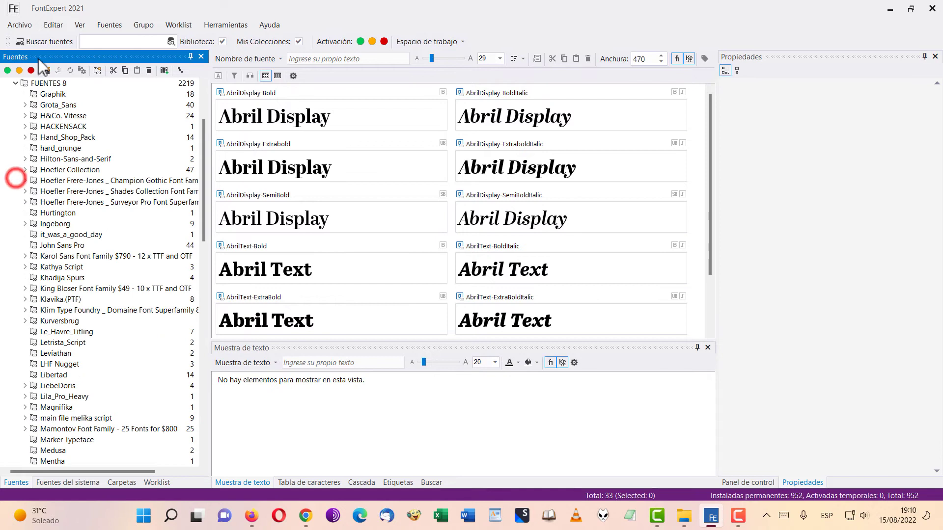
- Look at the samples of the Le_Havre_Titling, Letrista_Script and Ingeborg folders, expanding the Ingeborg folder
left_click(66, 332)
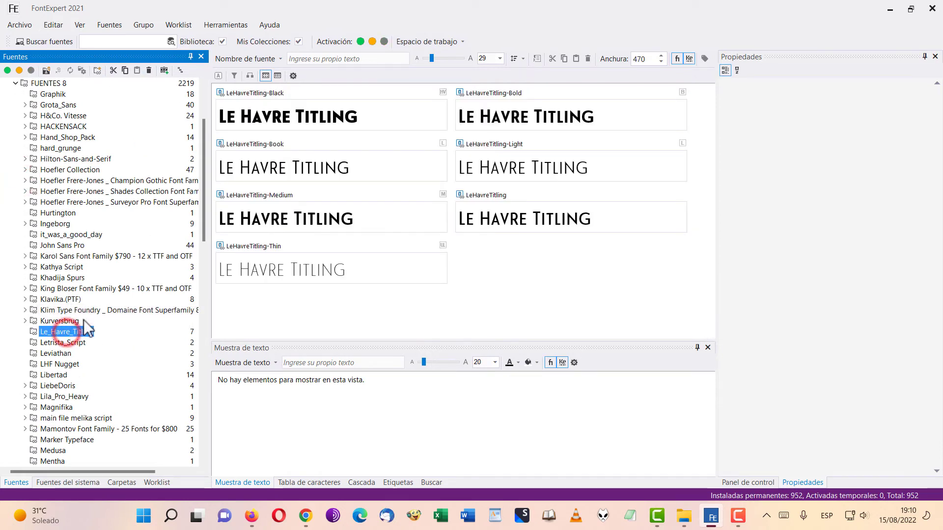
left_click(63, 343)
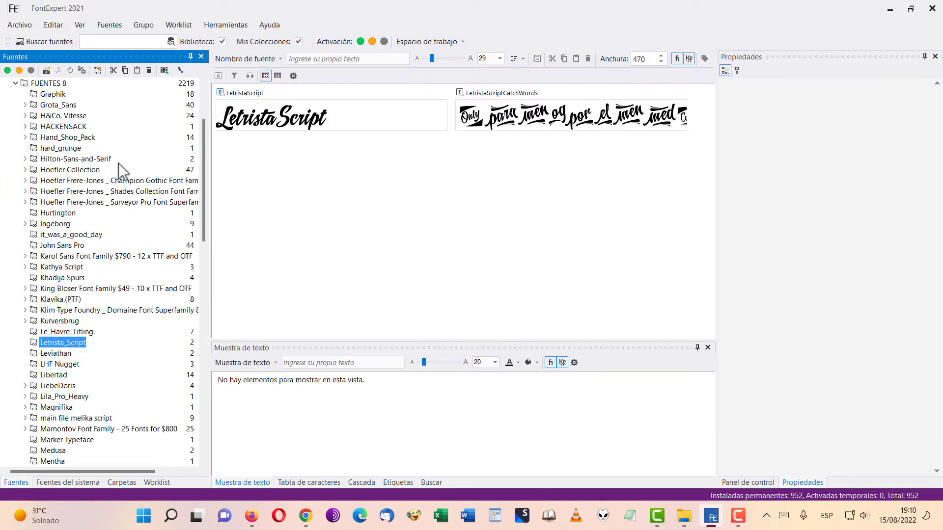
left_click(52, 224)
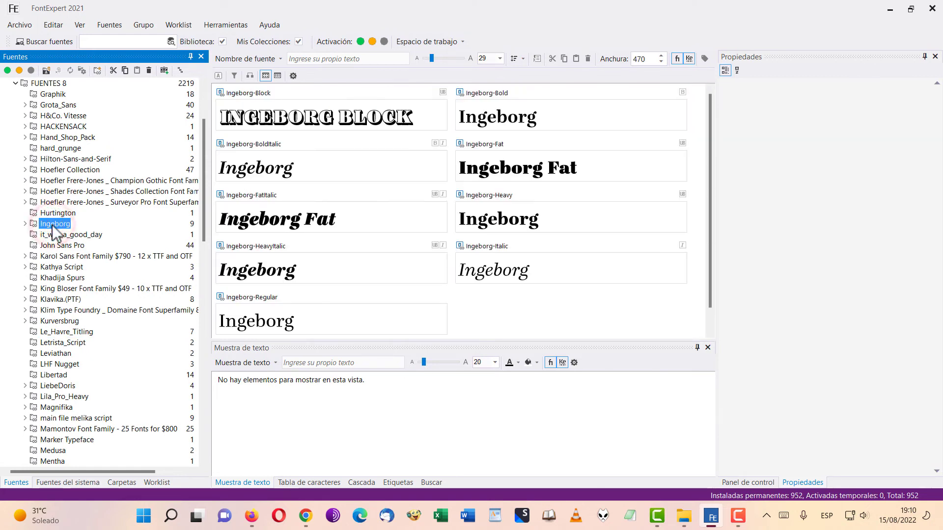
scroll(561, 243, "down", 1)
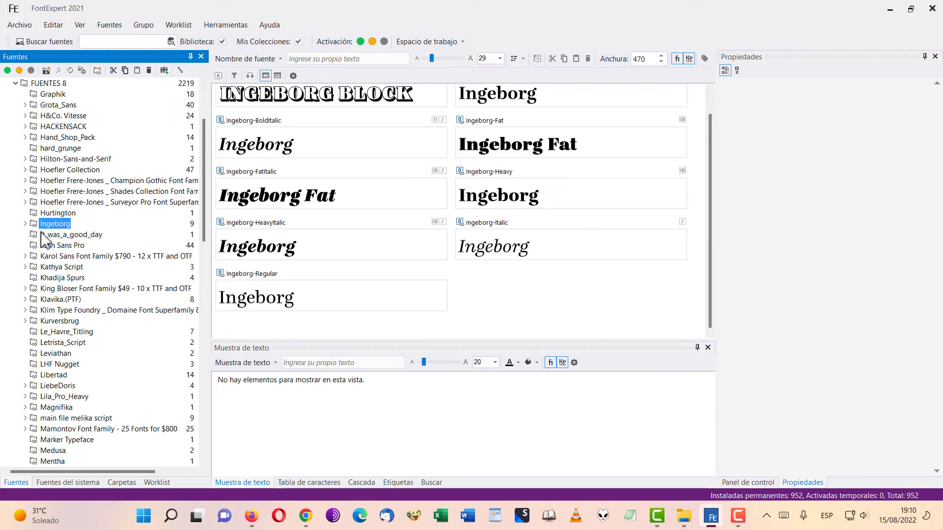
left_click(26, 224)
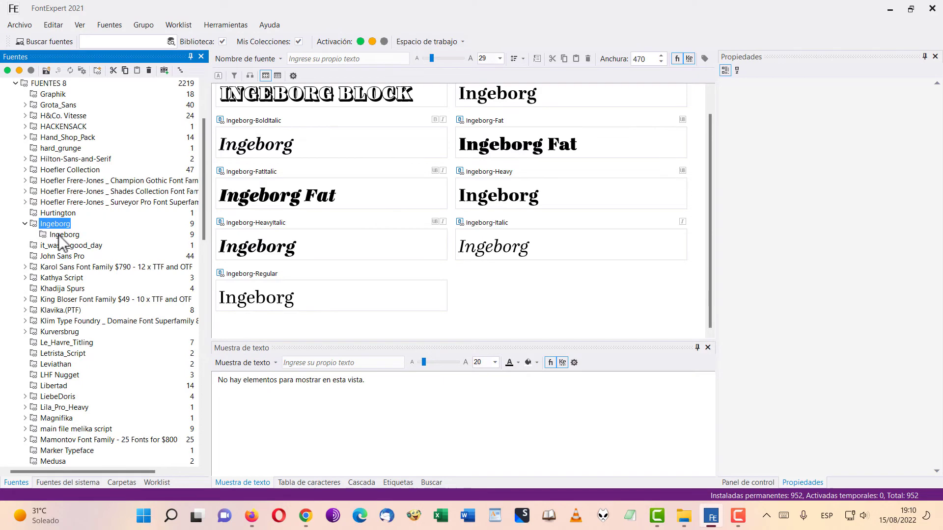
left_click(55, 224)
scroll(336, 197, "up", 1)
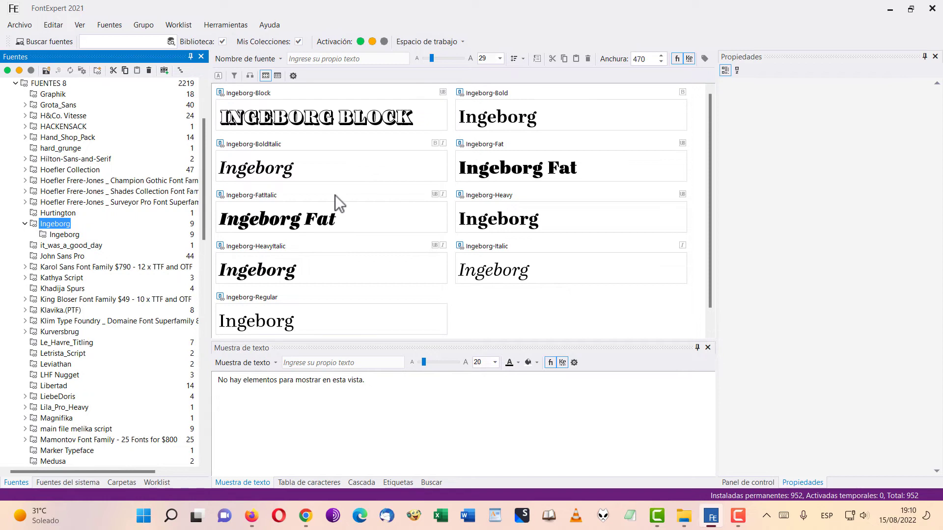
- Add all nine fonts of the Ingeborg folder to the worklist
left_click(346, 130)
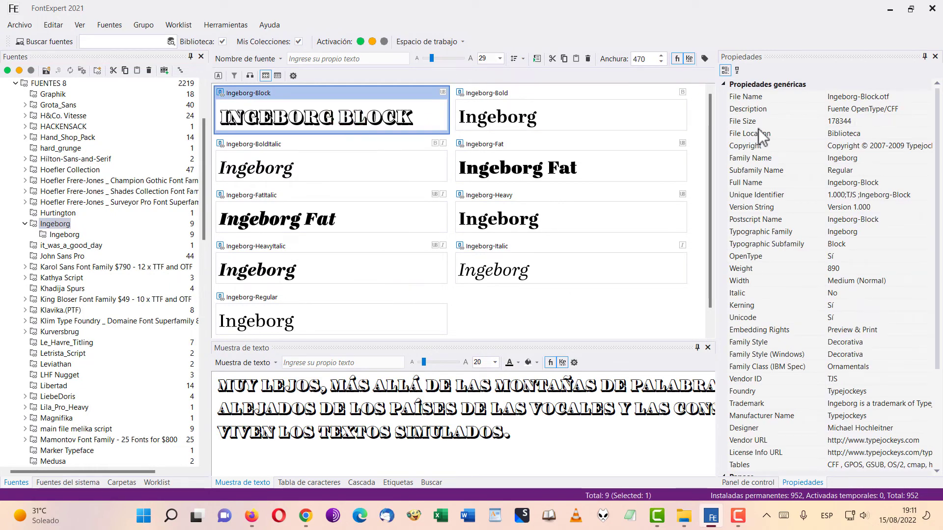
scroll(432, 169, "down", 1)
left_click(411, 288)
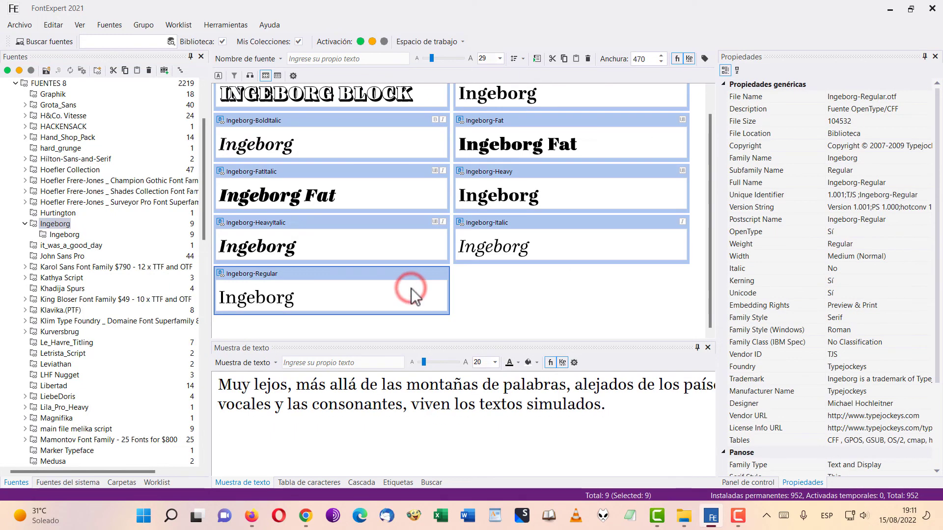
right_click(411, 288)
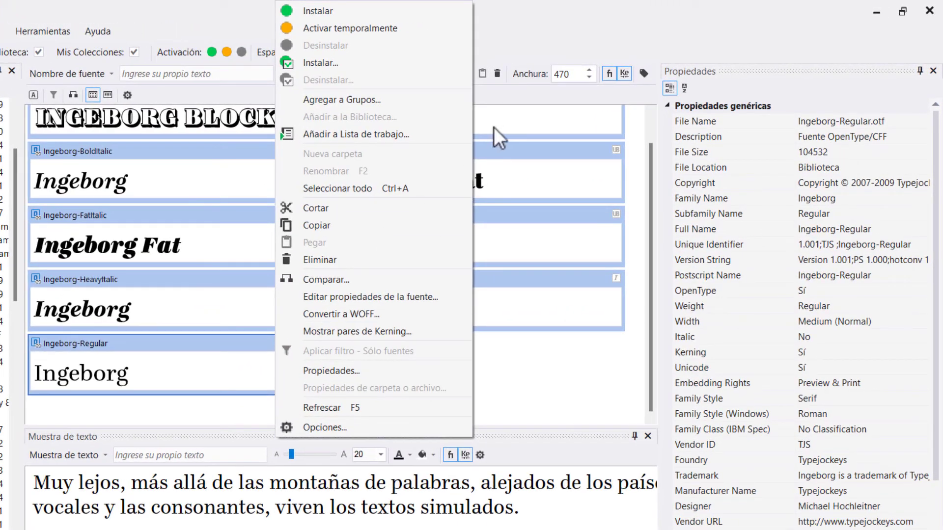
left_click(461, 138)
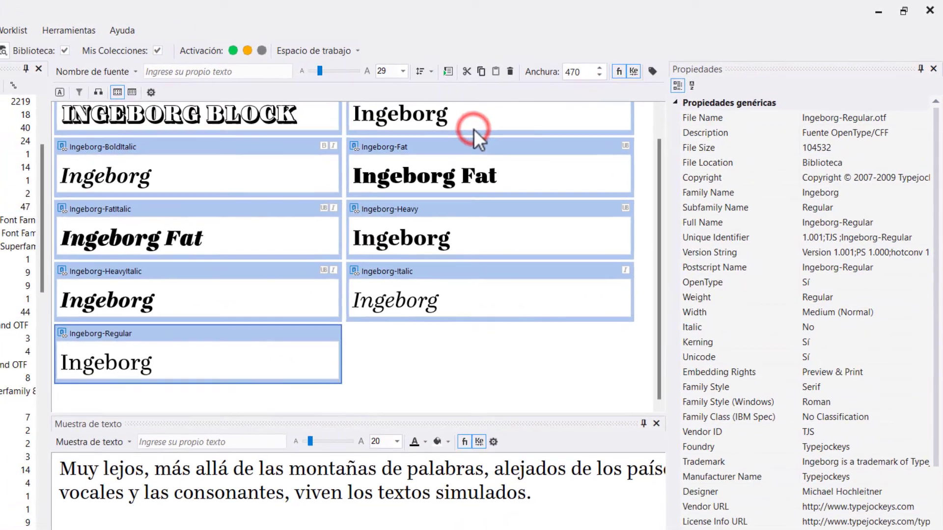
left_click(477, 367)
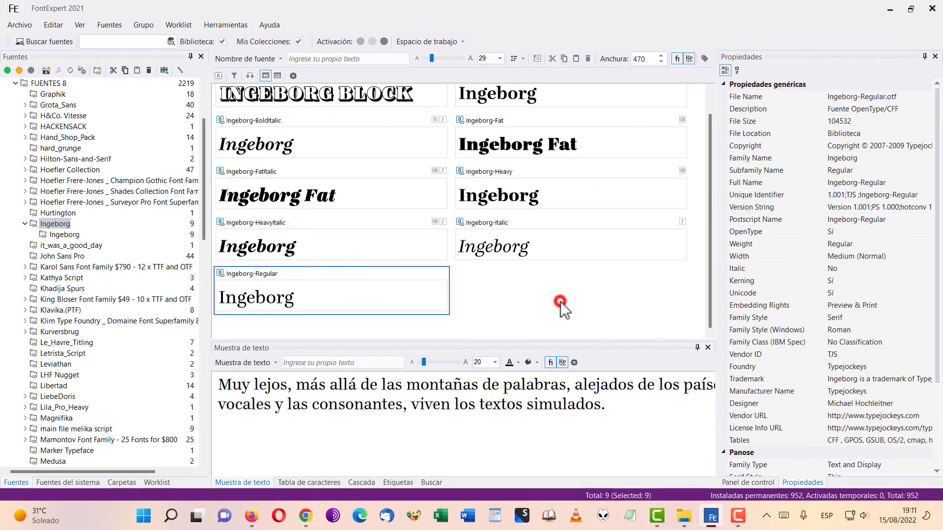
- Show the worklist and preview FRIZQO__.TTF, Friz Quadrata OS TT BoldItalic, Friz Quadrata SC TT and Ingeborg-Block
left_click(152, 485)
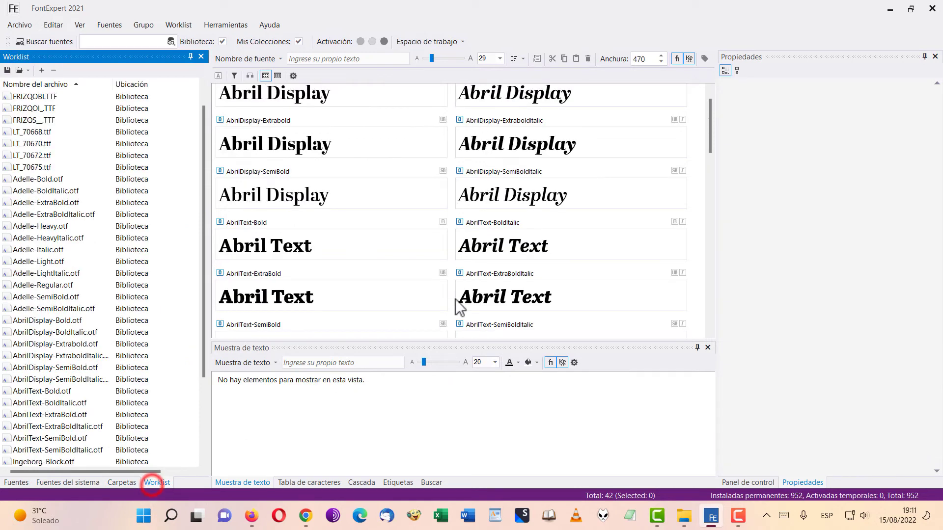
left_click(142, 98)
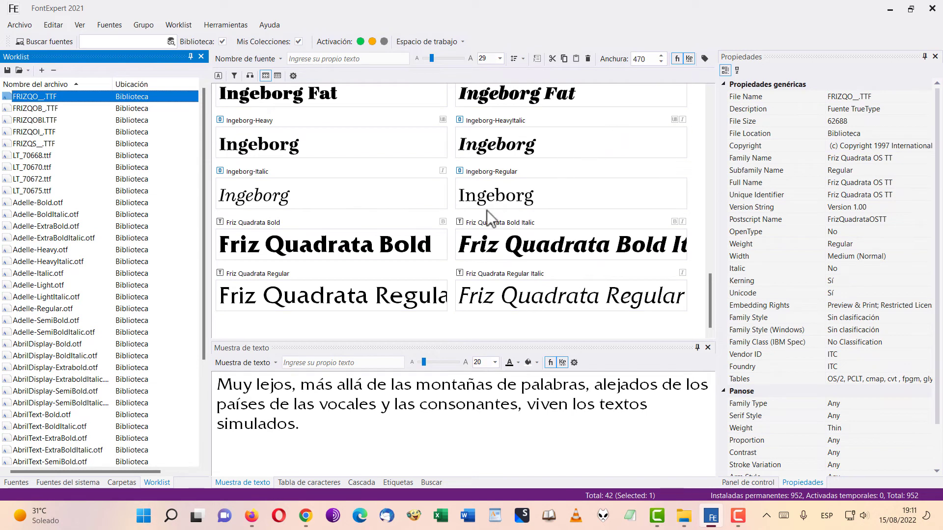
scroll(462, 226, "up", 10)
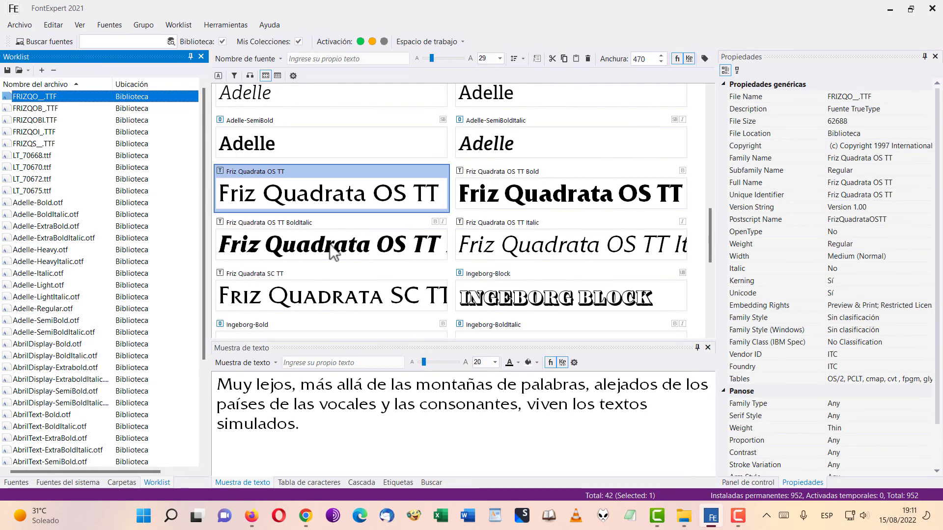
left_click(337, 245)
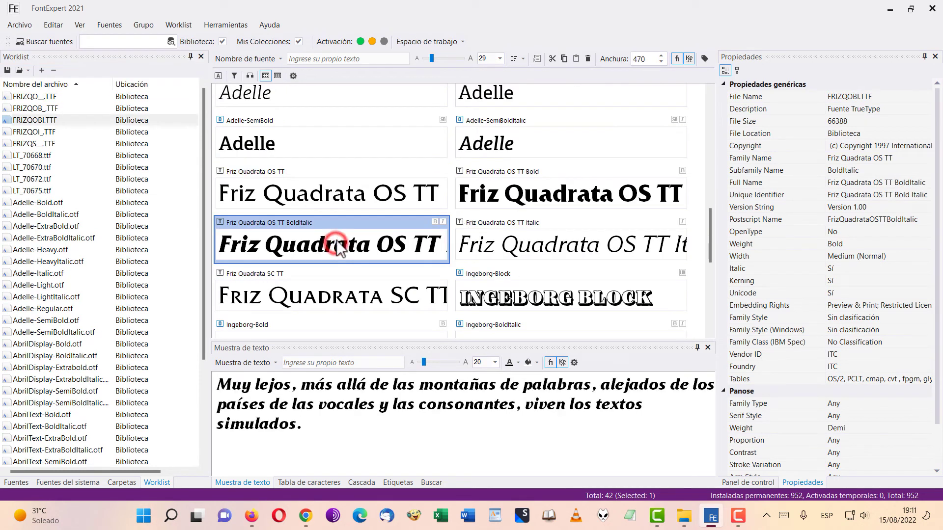
left_click(355, 285)
left_click(550, 298)
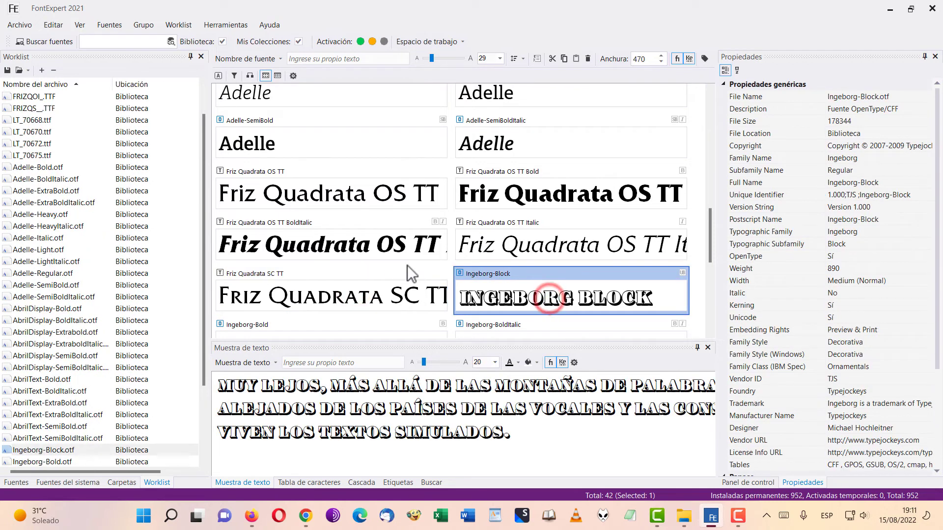
- Select all the Friz Quadrata OS TT, SC TT, Bold and Regular samples to locate their files in the worklist, and clear the selection
left_click(343, 196)
left_click(367, 301, "shift")
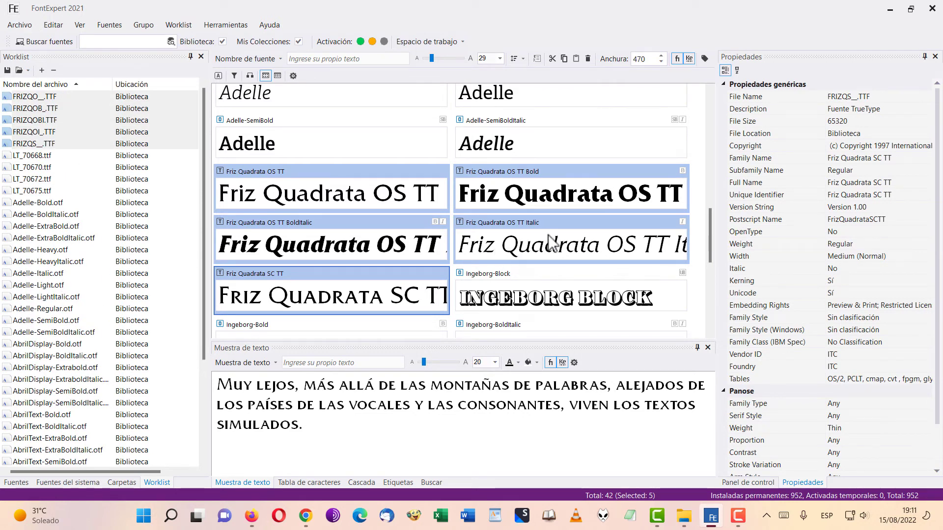
scroll(549, 237, "down", 5)
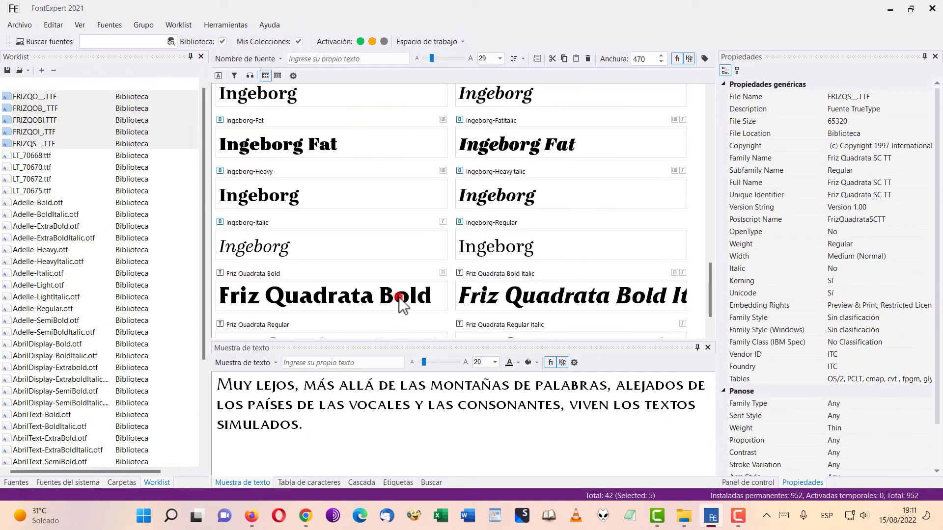
left_click(400, 299)
left_click(546, 300, "ctrl")
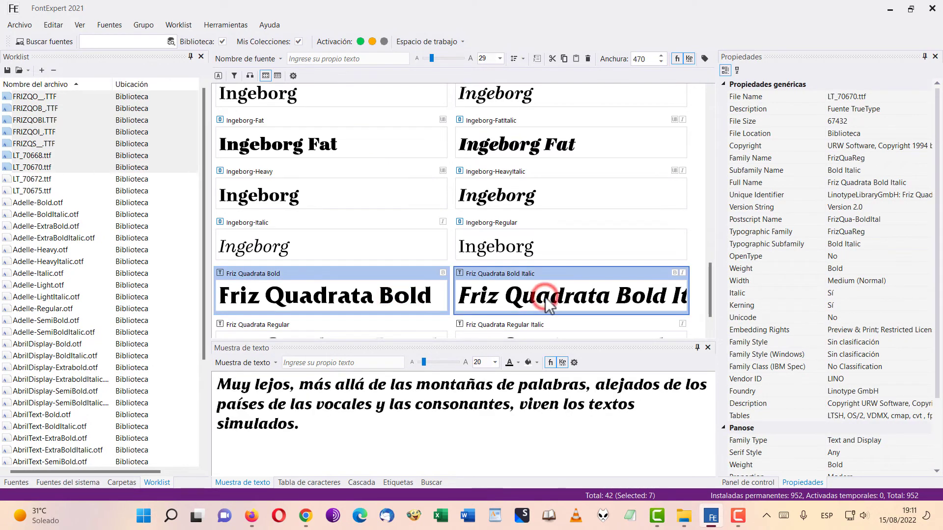
scroll(543, 298, "down", 1)
left_click(390, 289, "ctrl")
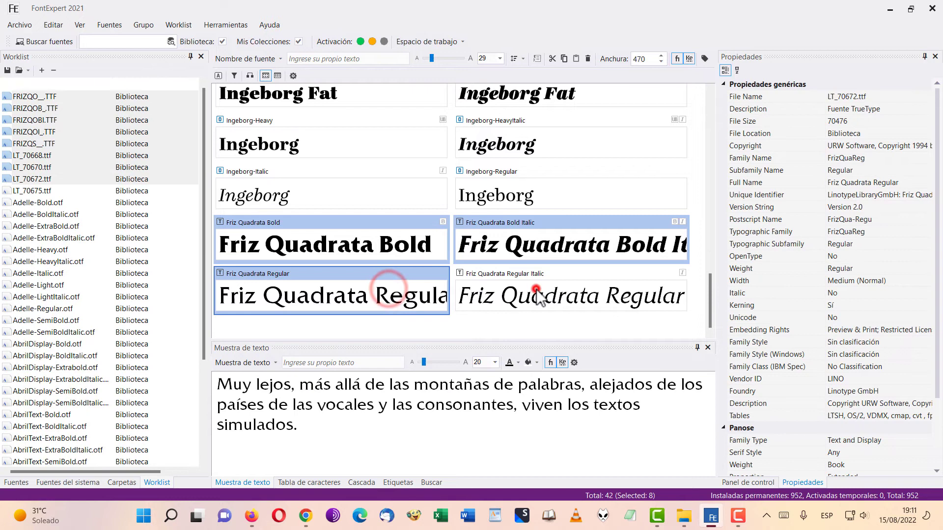
left_click(539, 297, "ctrl")
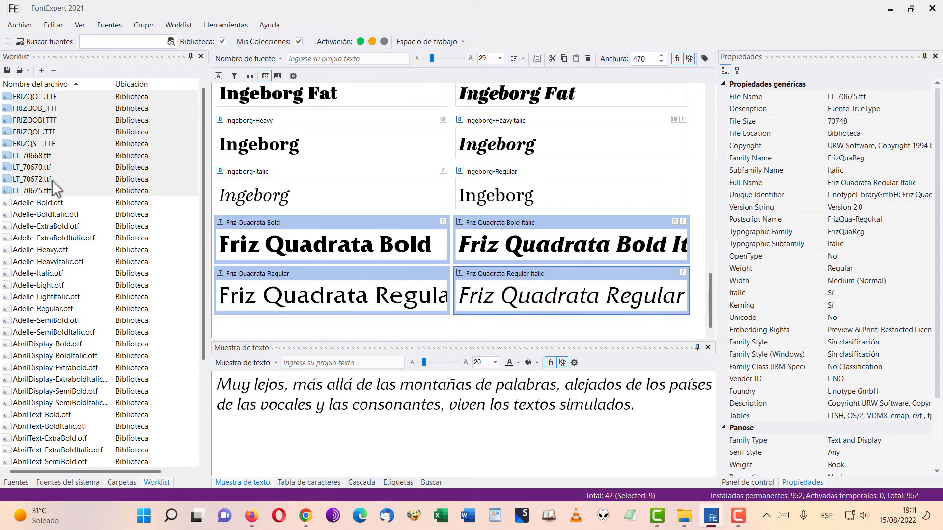
scroll(623, 211, "up", 6)
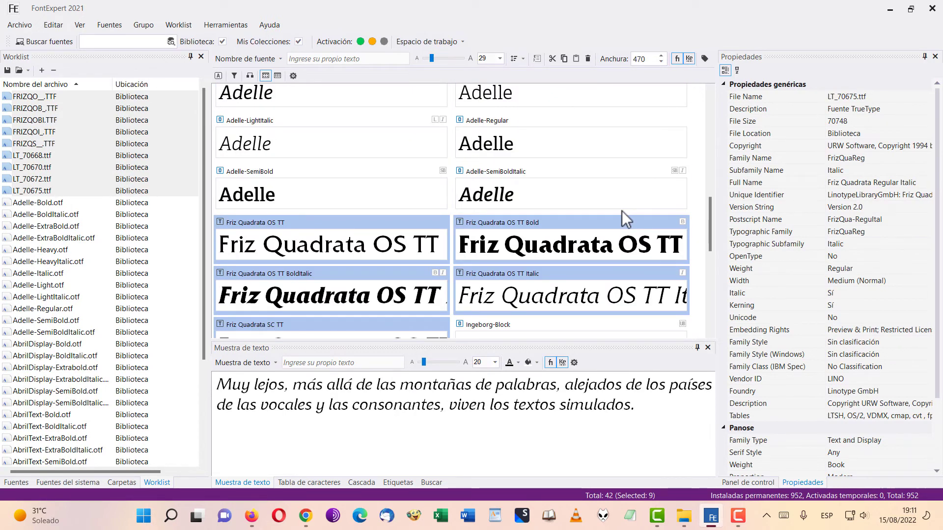
scroll(620, 211, "up", 3)
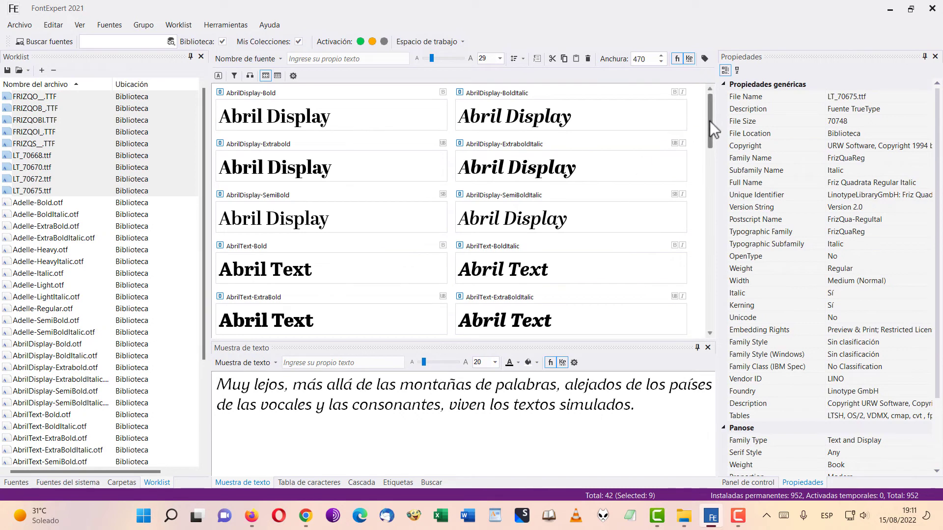
left_click(698, 118)
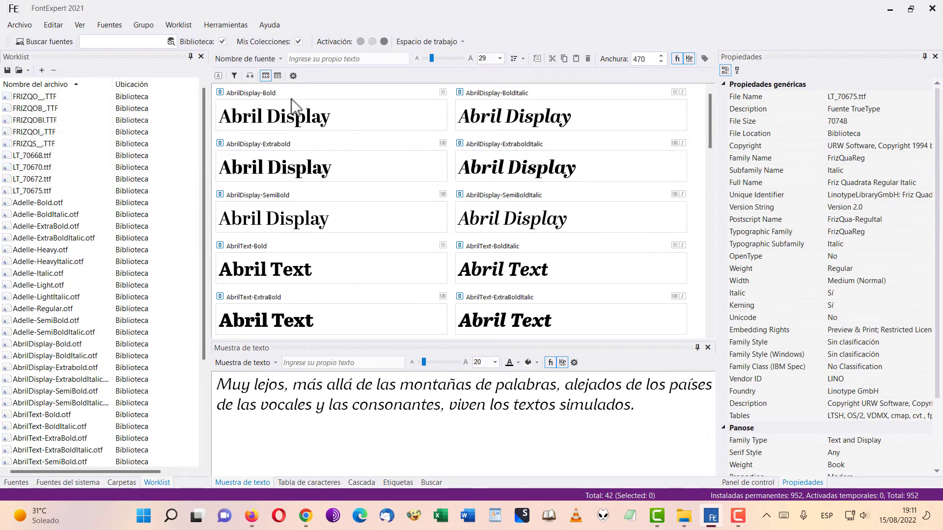
- Switch the font samples to the detailed table view and look through all the worklist fonts
left_click(279, 77)
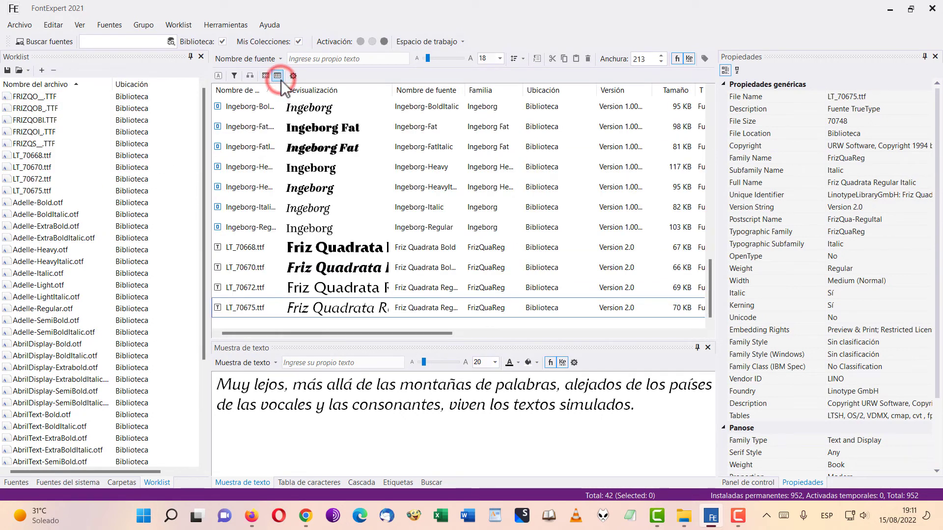
scroll(511, 207, "down", 2)
scroll(511, 207, "up", 10)
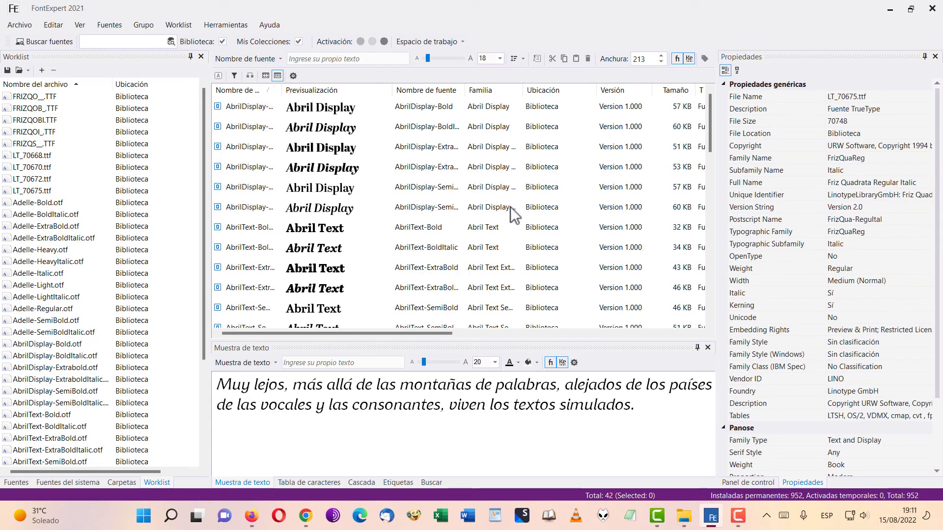
left_click_drag(435, 335, 405, 316)
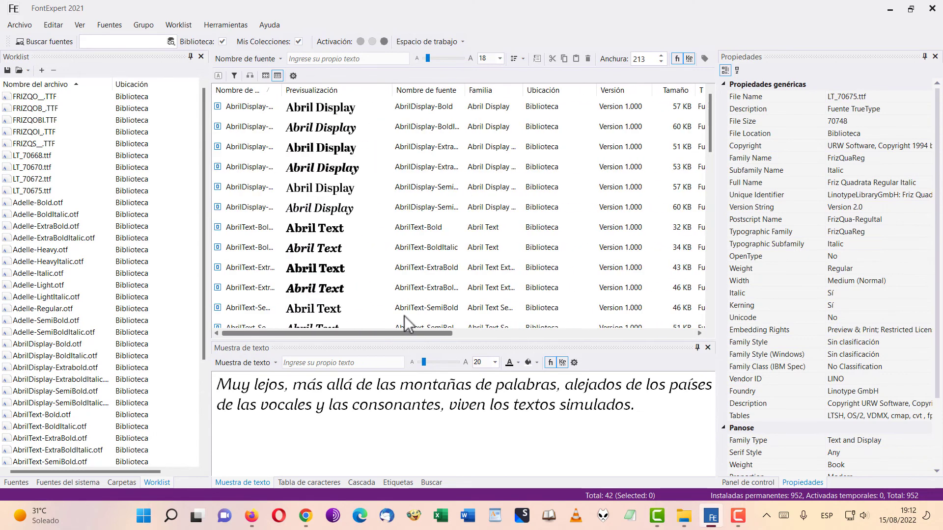
scroll(398, 212, "down", 10)
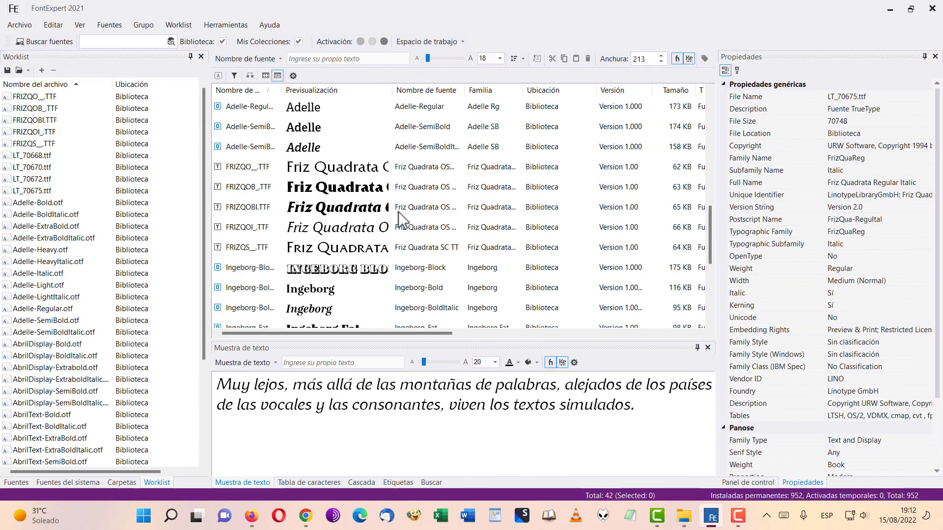
scroll(399, 211, "down", 1)
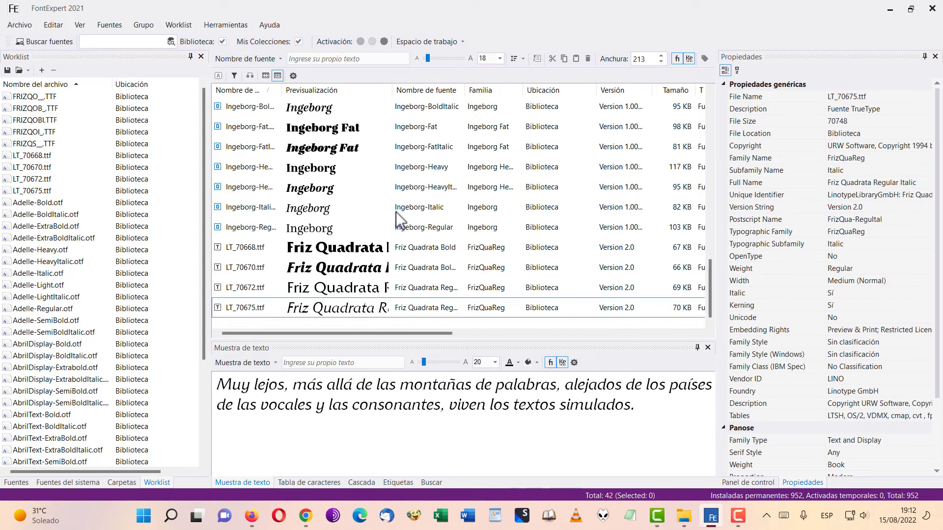
- Sort the worklist font samples by file name in descending order and back to ascending, looking through both orders
scroll(396, 211, "up", 10)
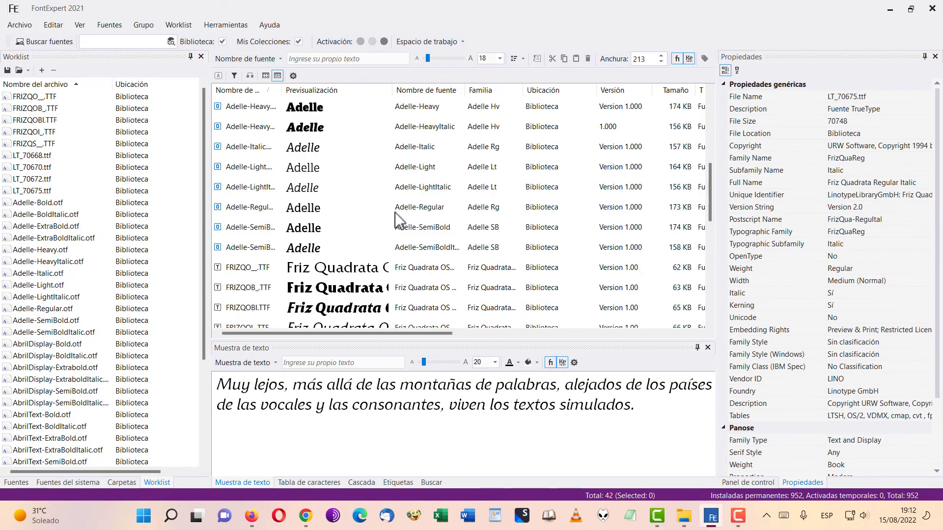
left_click(234, 88)
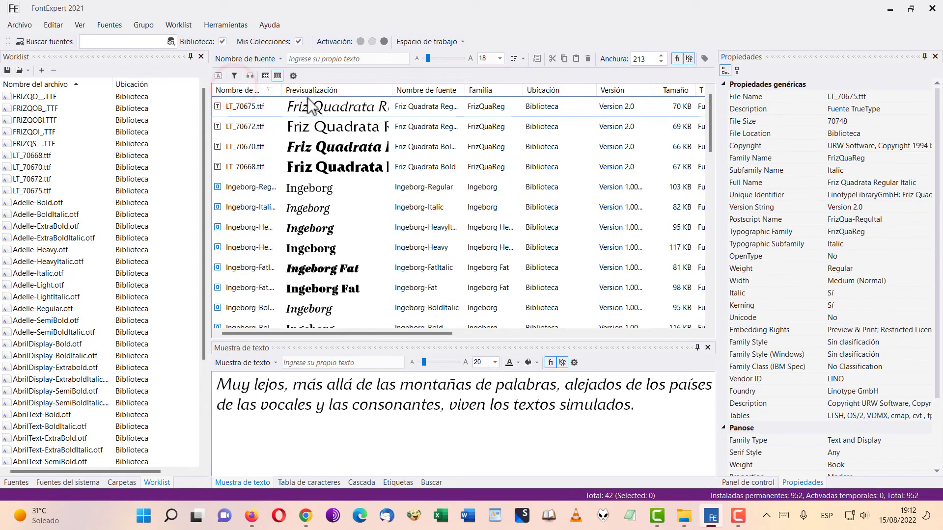
scroll(347, 180, "down", 4)
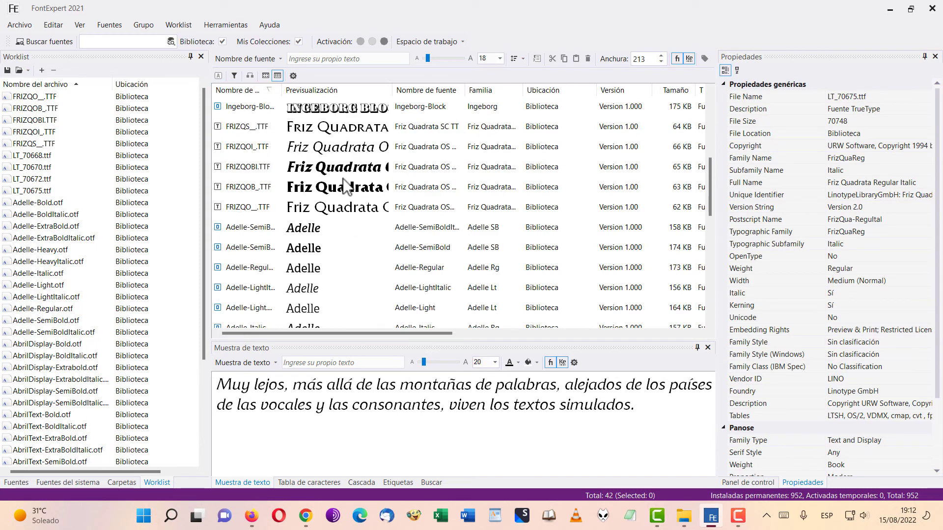
scroll(346, 133, "up", 4)
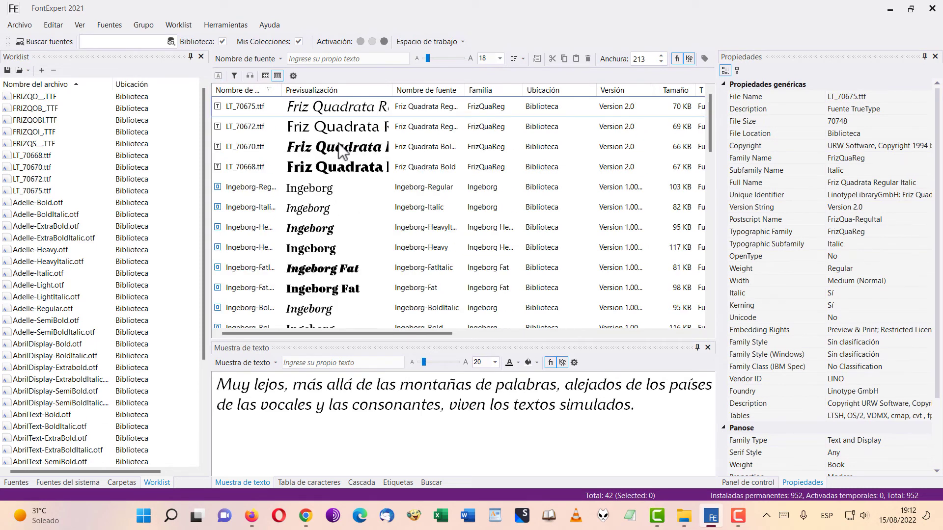
left_click(240, 90)
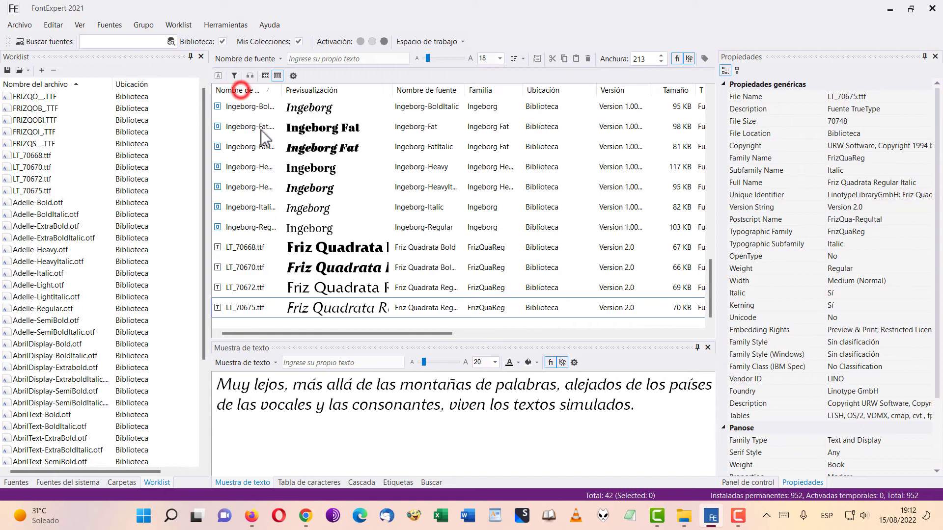
scroll(266, 154, "up", 5)
scroll(266, 155, "up", 5)
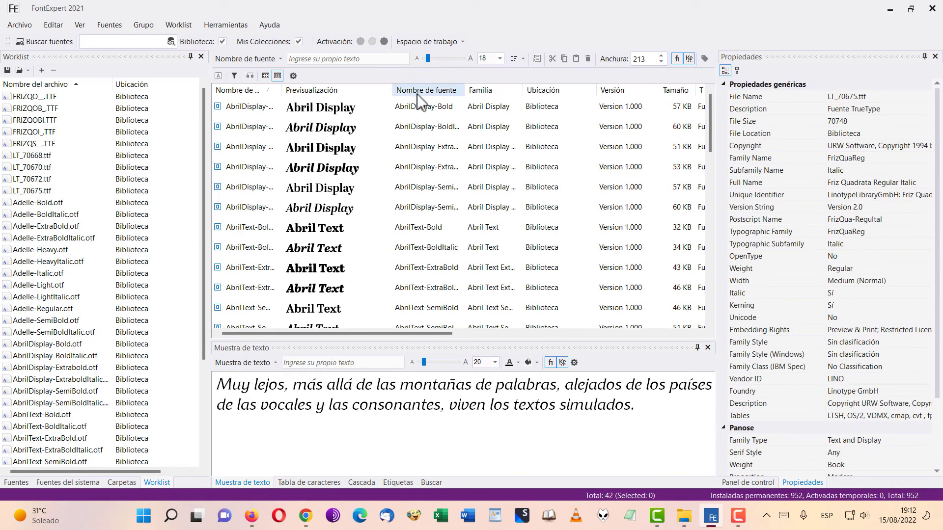
- Sort the font samples by font name and select all Friz Quadrata fonts from LT_70668.ttf to FRIZQS__.TTF
left_click(432, 89)
scroll(442, 169, "down", 2)
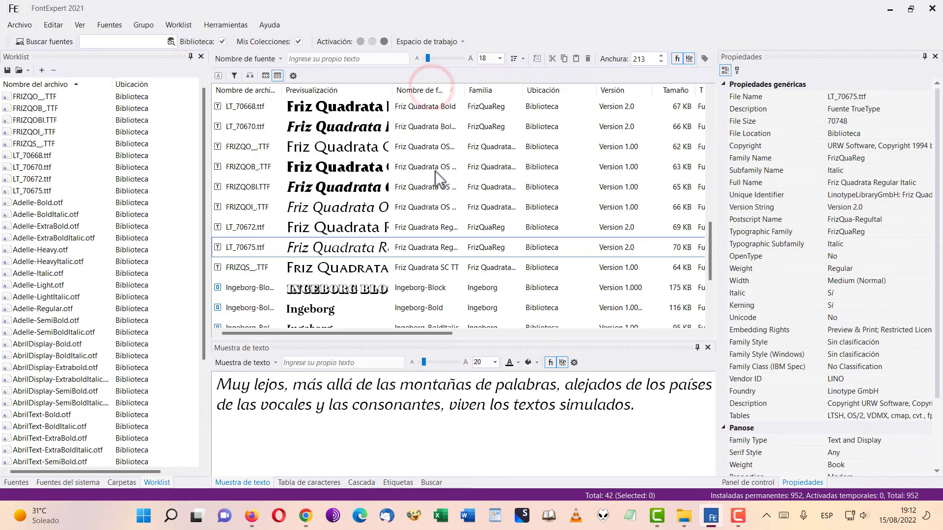
scroll(430, 182, "up", 2)
left_click(346, 167)
scroll(347, 167, "down", 2)
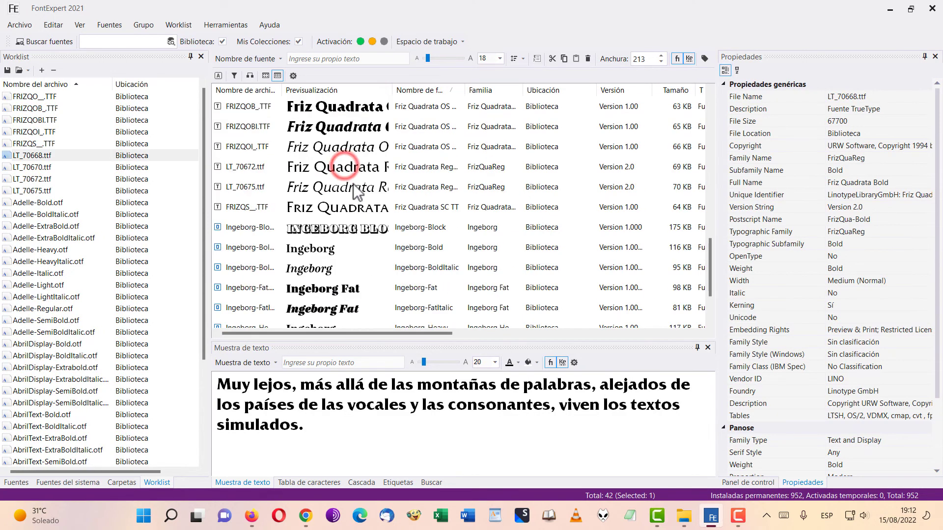
left_click(357, 213, "shift")
scroll(444, 214, "up", 5)
scroll(444, 214, "down", 2)
scroll(436, 178, "down", 2)
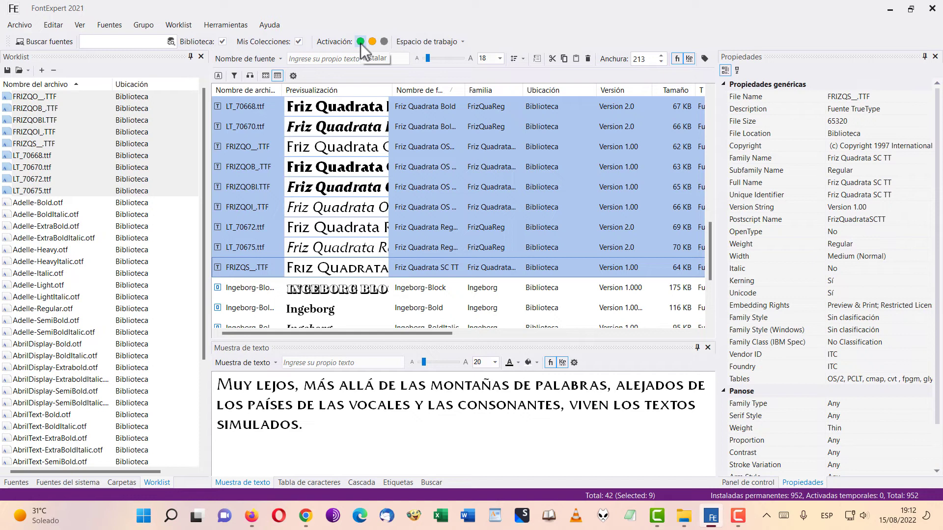
- Replace the multiple selection with FRIZQOI_.TTF alone, preview AbrilDisplay-Bold and look through the font samples sorted by name
left_click(472, 206)
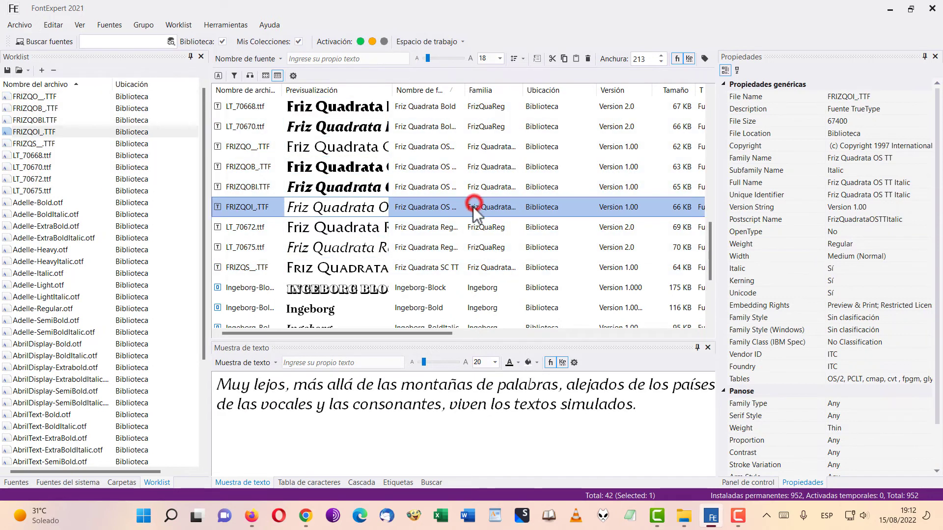
scroll(442, 201, "up", 3)
scroll(439, 201, "up", 5)
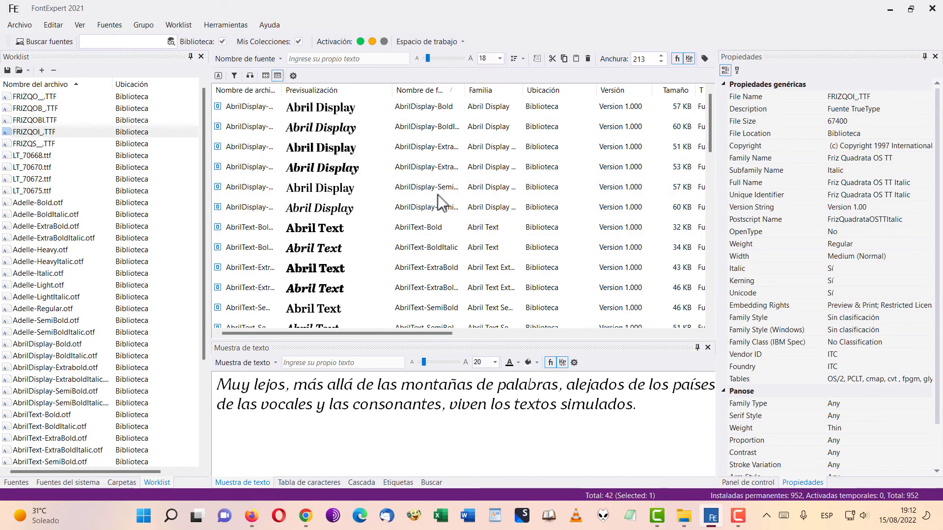
left_click(320, 110)
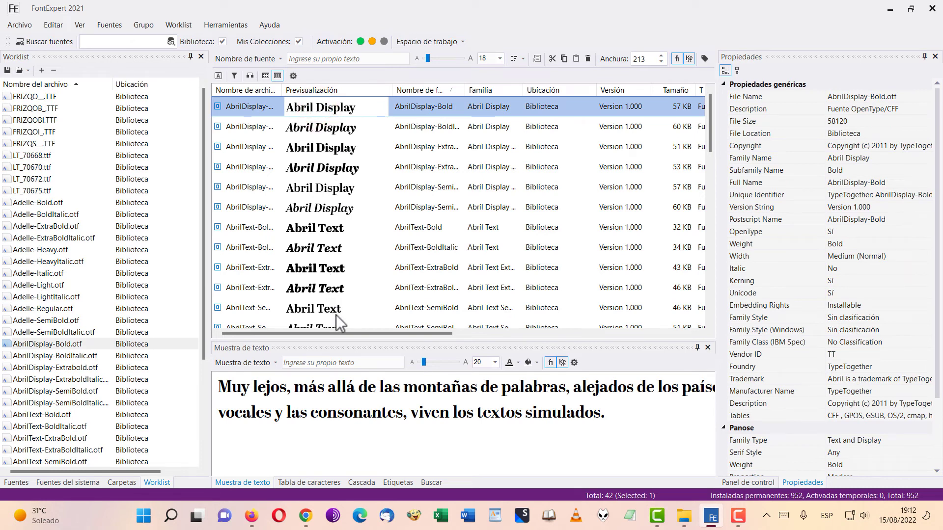
scroll(340, 317, "down", 3)
scroll(342, 310, "down", 3)
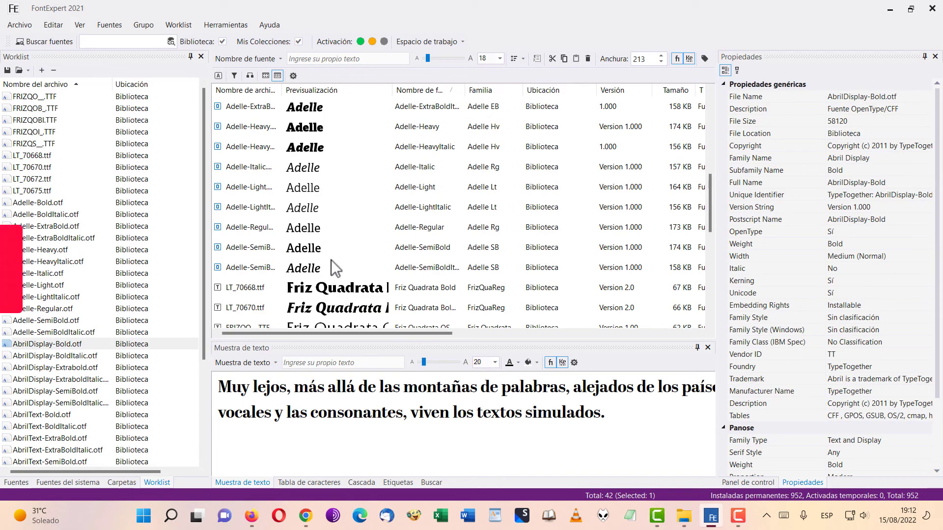
scroll(342, 304, "down", 3)
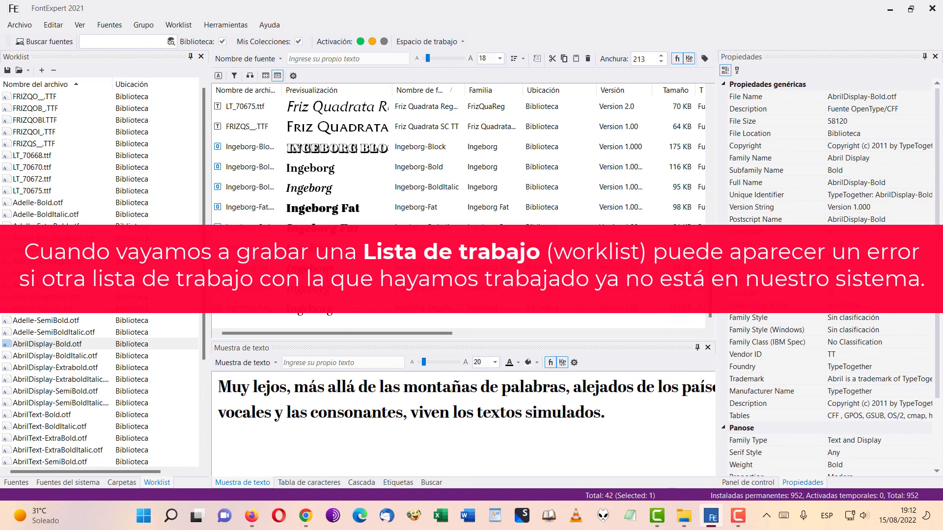
scroll(343, 304, "up", 6)
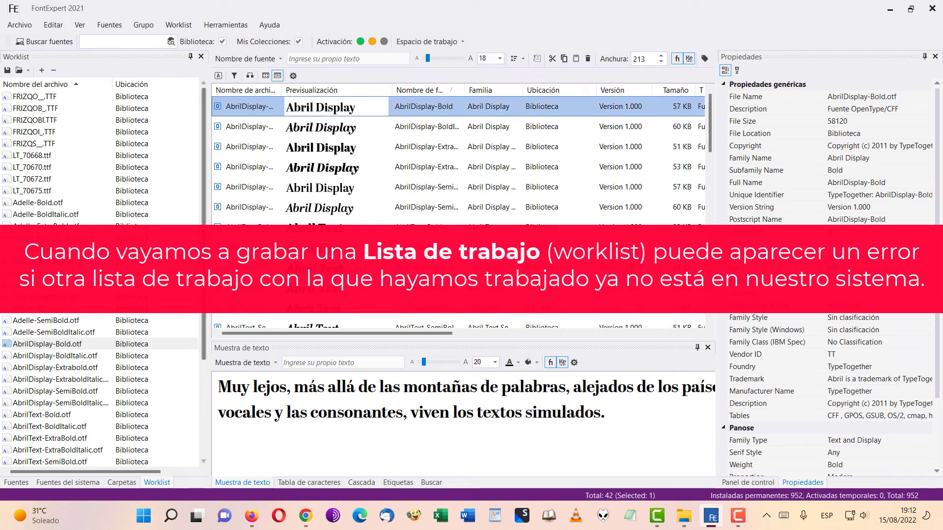
- Switch the font samples from the table back to the preview grid and look through them
left_click(266, 75)
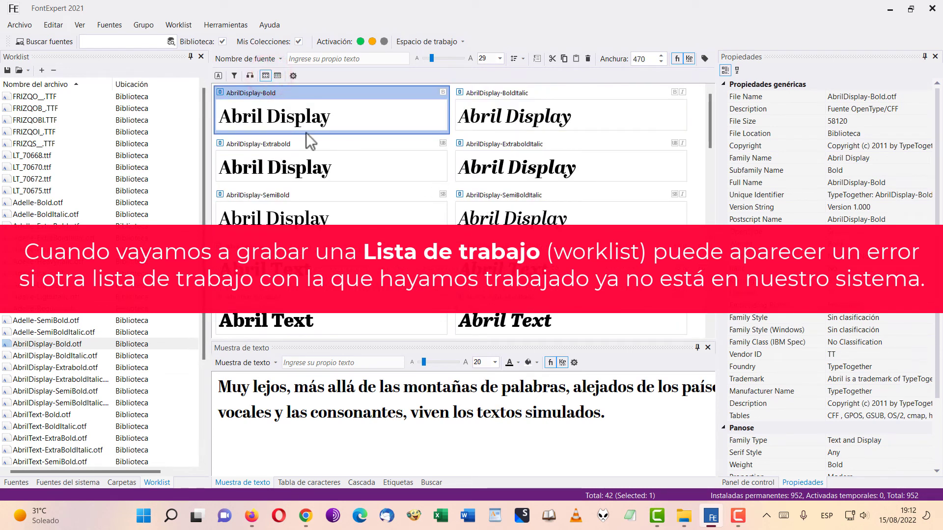
scroll(405, 185, "down", 6)
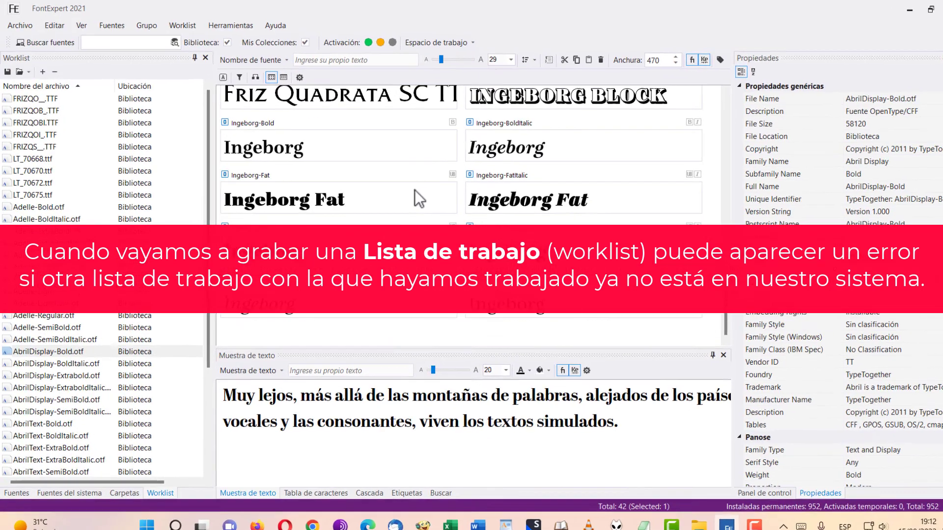
scroll(415, 189, "up", 6)
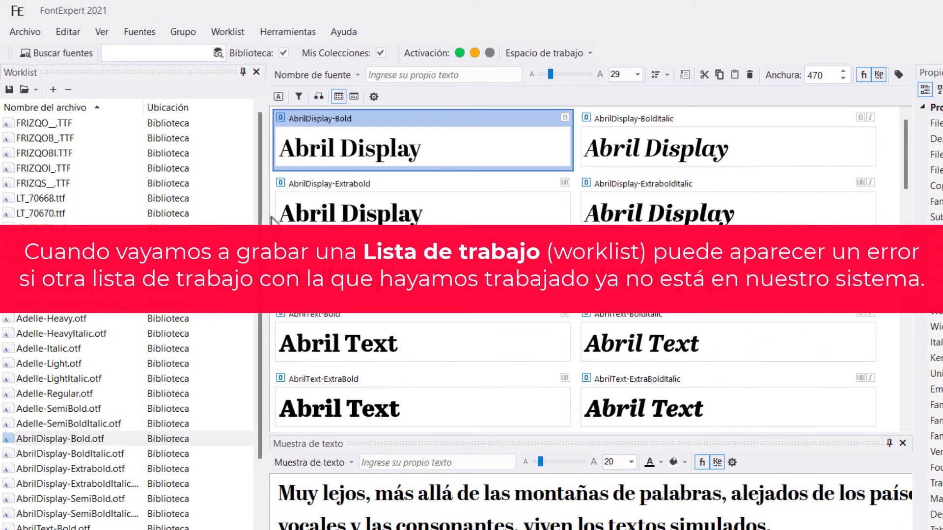
- Try twice to save the worklist directly to its existing file, dismissing the message each time
left_click(10, 91)
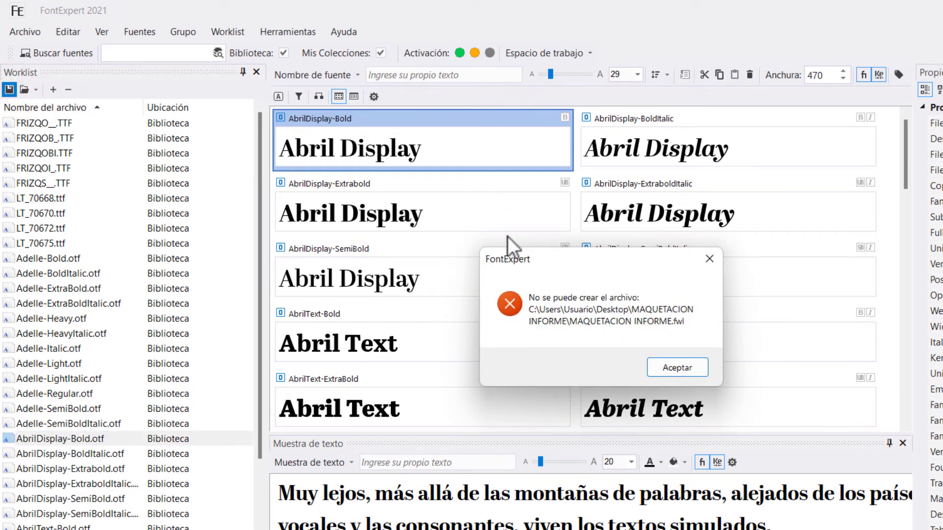
left_click(693, 373)
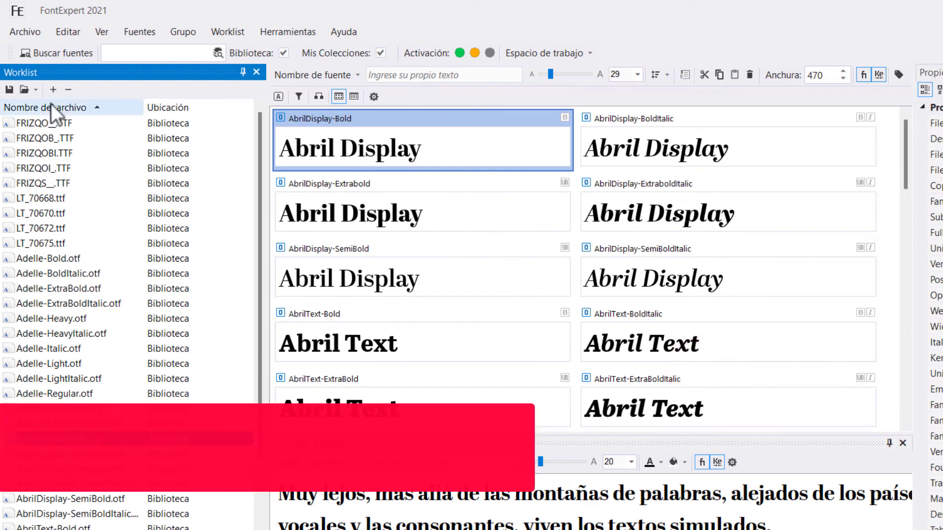
left_click(11, 90)
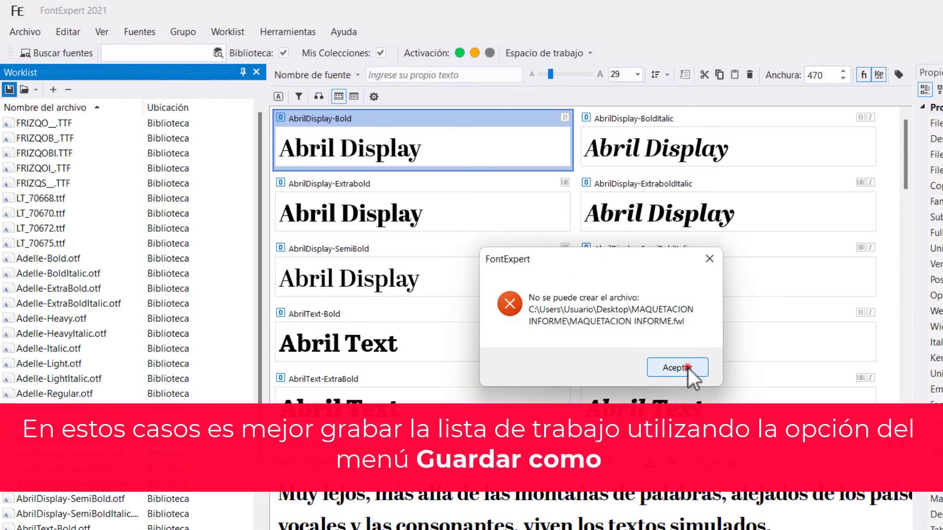
left_click(687, 367)
- Open the Save As dialog for the worklist, cancel it, and try the direct save once more
left_click(35, 91)
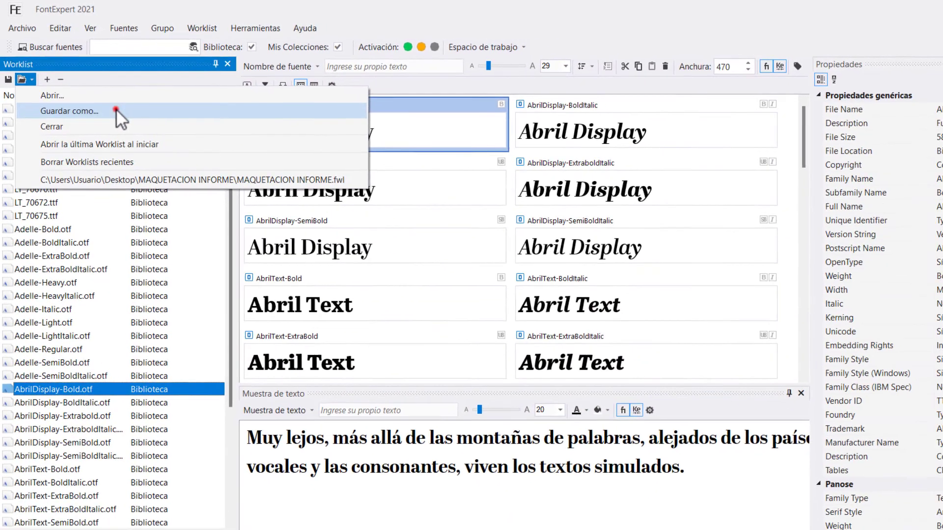
left_click(79, 125)
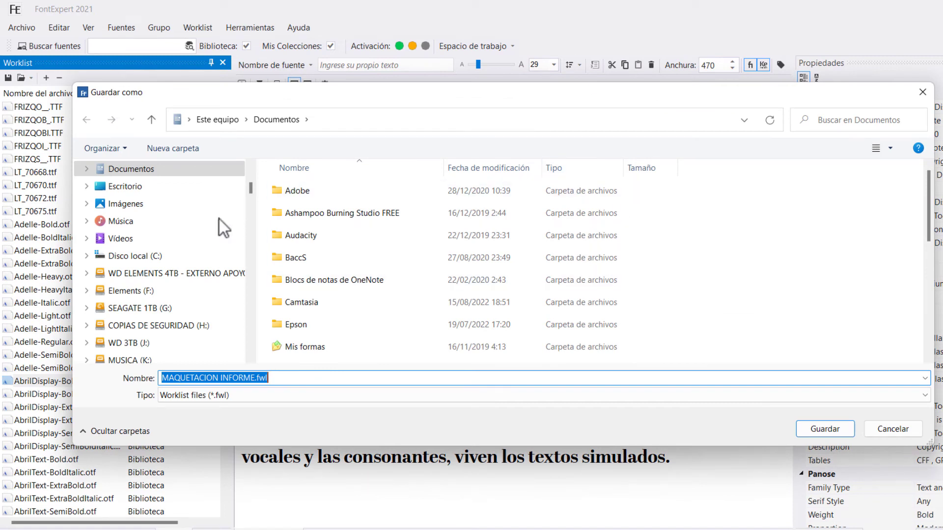
left_click(908, 435)
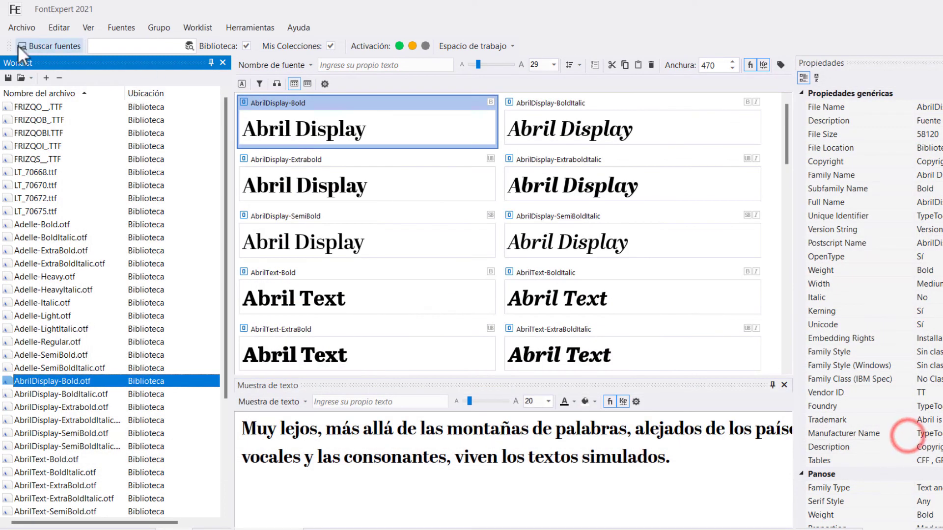
left_click(8, 78)
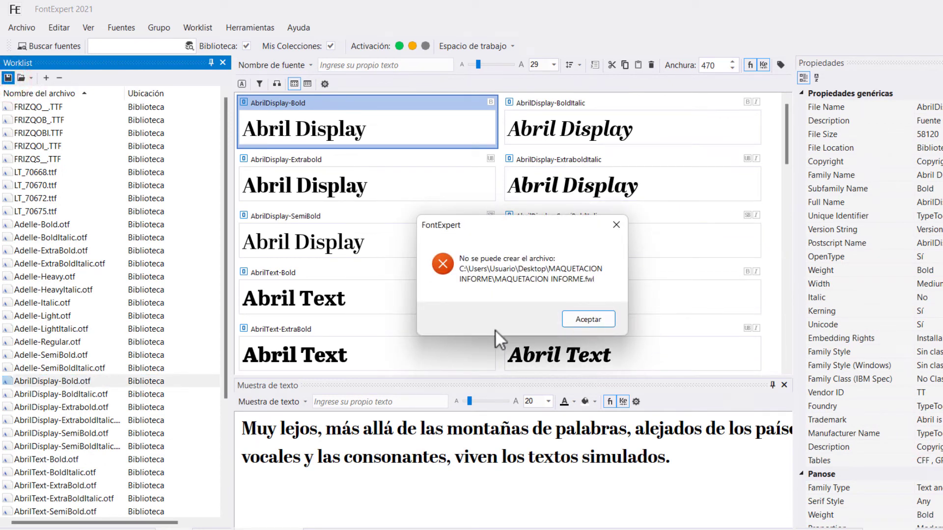
left_click(610, 320)
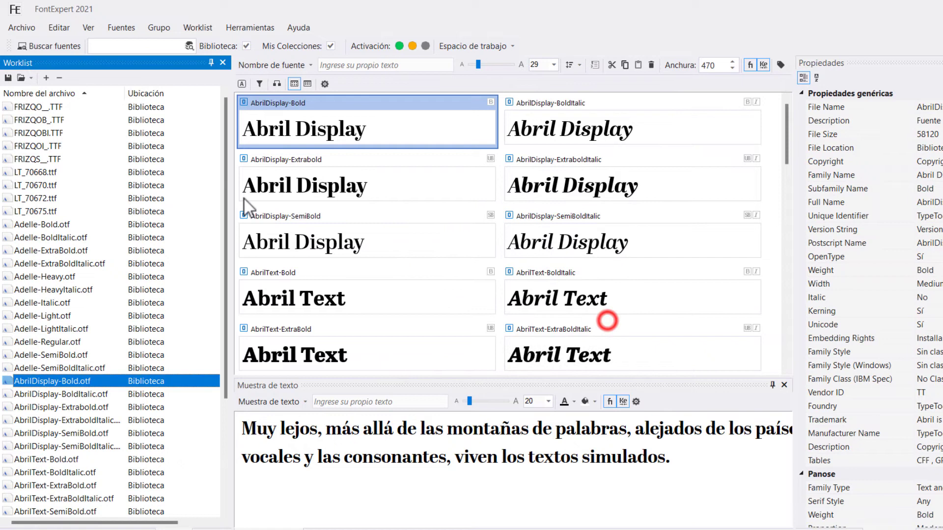
- Start saving the worklist with Save As and choose the Desktop (Escritorio) as the location
left_click(28, 78)
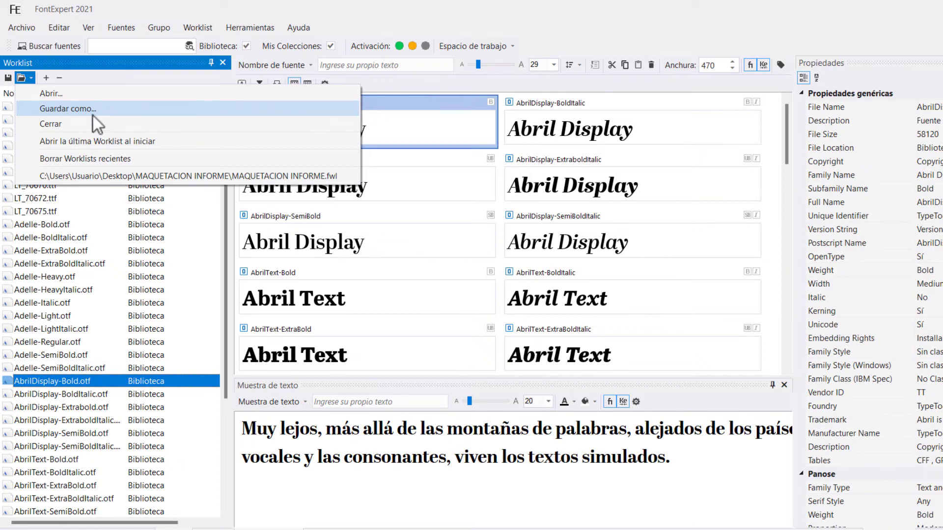
left_click(133, 107)
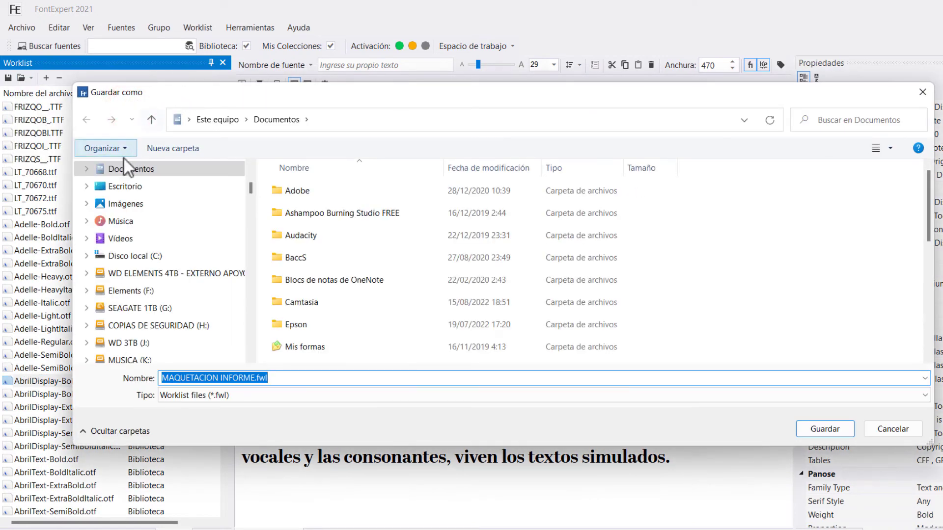
left_click(117, 187)
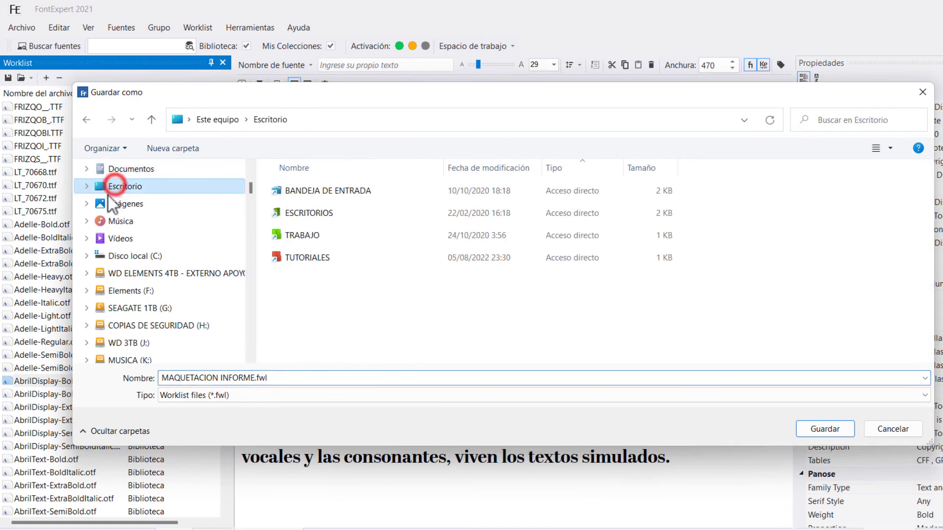
- Create a folder named PROYECTO PRESENTACION RESULTADOS on the Desktop and open it as the save location
right_click(285, 314)
mouse_move(368, 463)
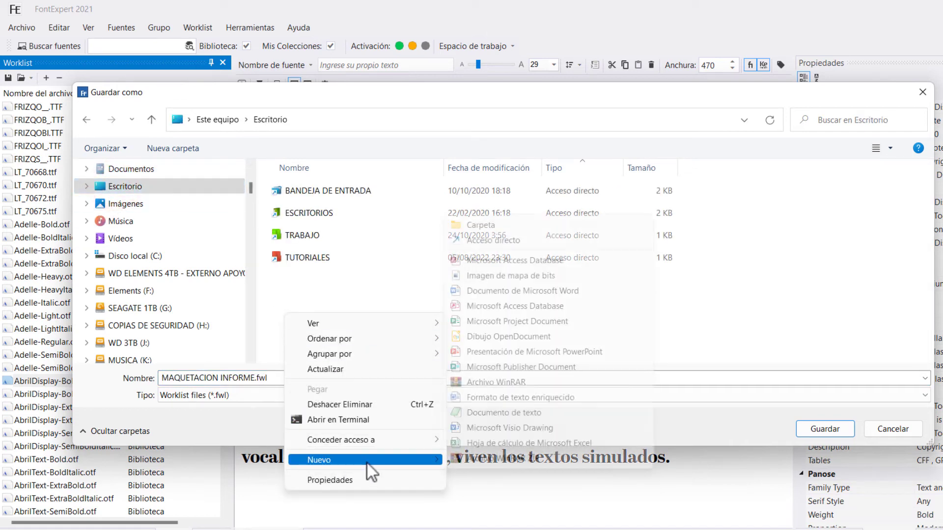
left_click(552, 225)
key("Caps_Lock")
type("PROYEC")
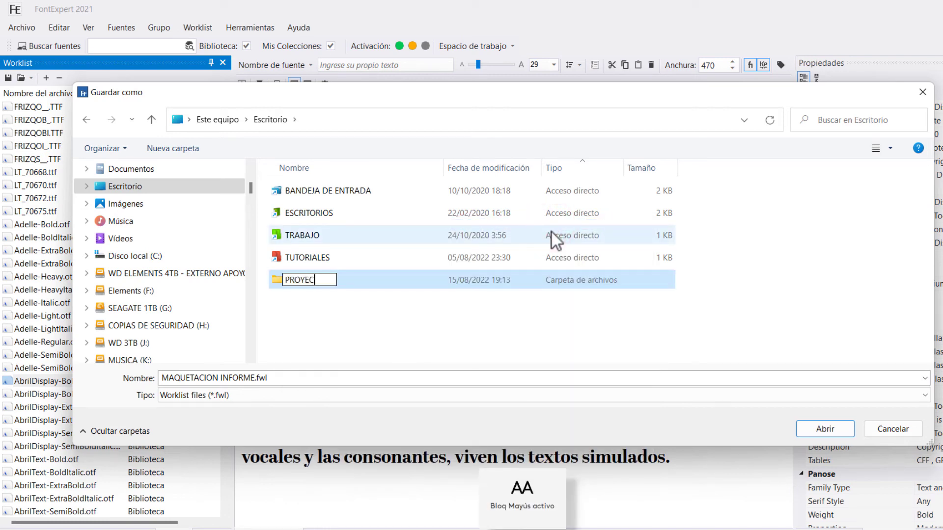
type("TO")
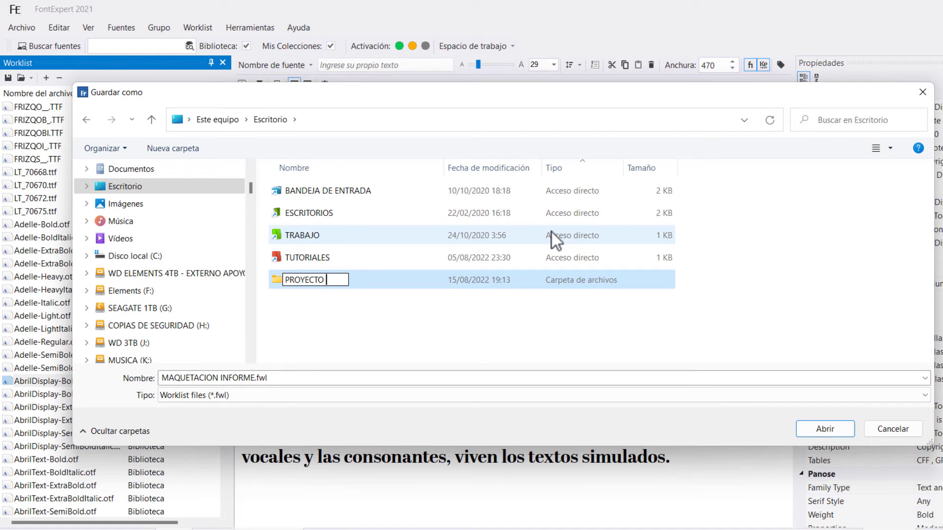
type("PRESENTACION RESULTADOS")
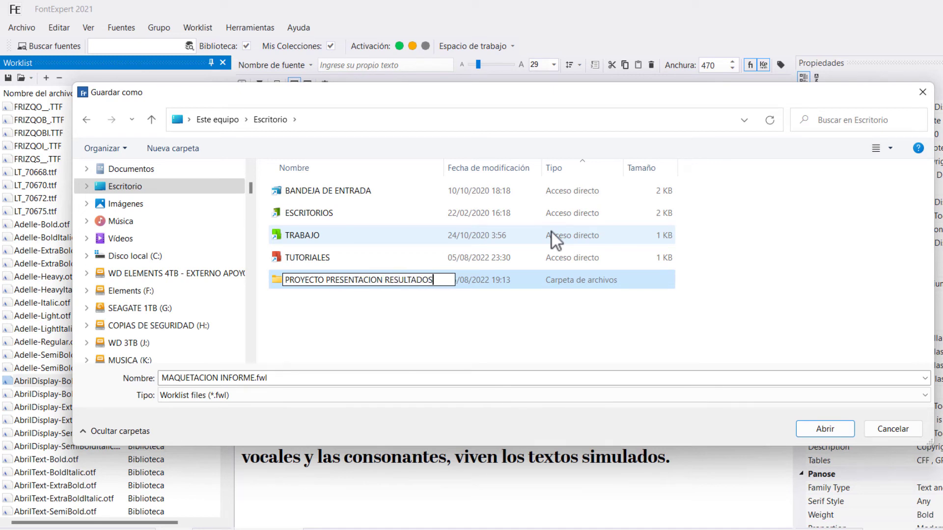
key("Return")
key("Return")
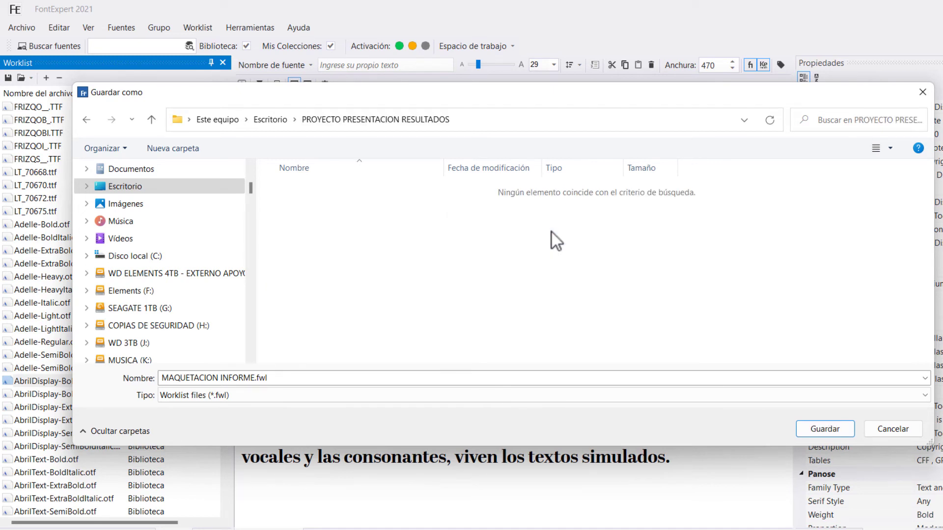
- Replace the proposed worklist file name with RESULTADOS_CLIENTE_ABACOS_CORP, keeping the .fwl extension
left_click(253, 379)
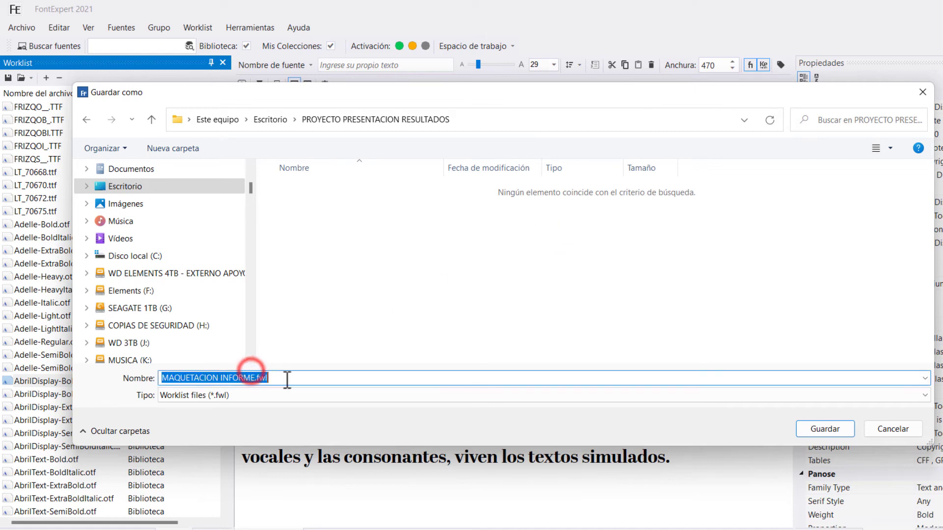
key("Home")
key("shift+Right")
key("shift+Right")
key("shift+Right")
key("shift+Right")
key("shift+Right")
key("shift+Right")
key("shift+Right")
key("shift+Right")
key("shift+Right")
key("shift+Right")
key("shift+Right")
key("shift+Right")
key("shift+Right")
key("shift+Right")
key("shift+Right")
key("shift+Right")
key("shift+Right")
key("shift+Right")
key("shift+Right")
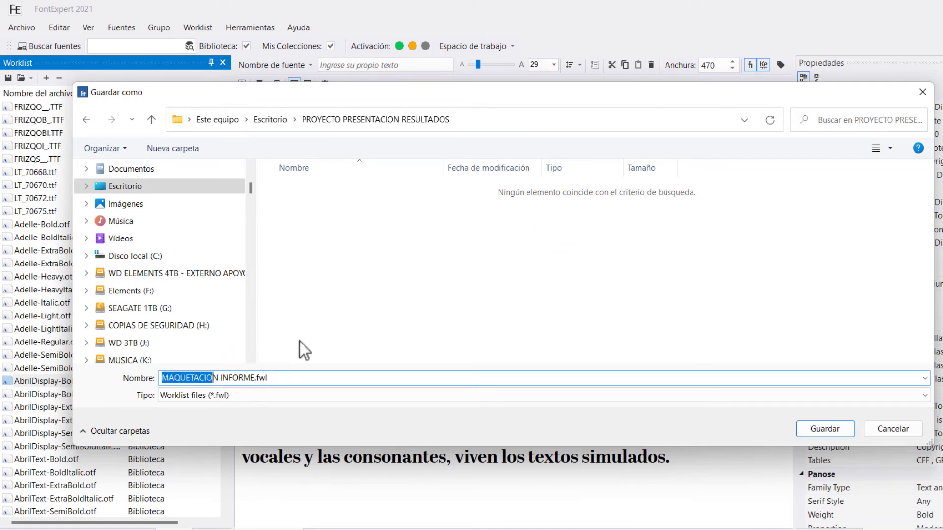
type("RESULTADOS_")
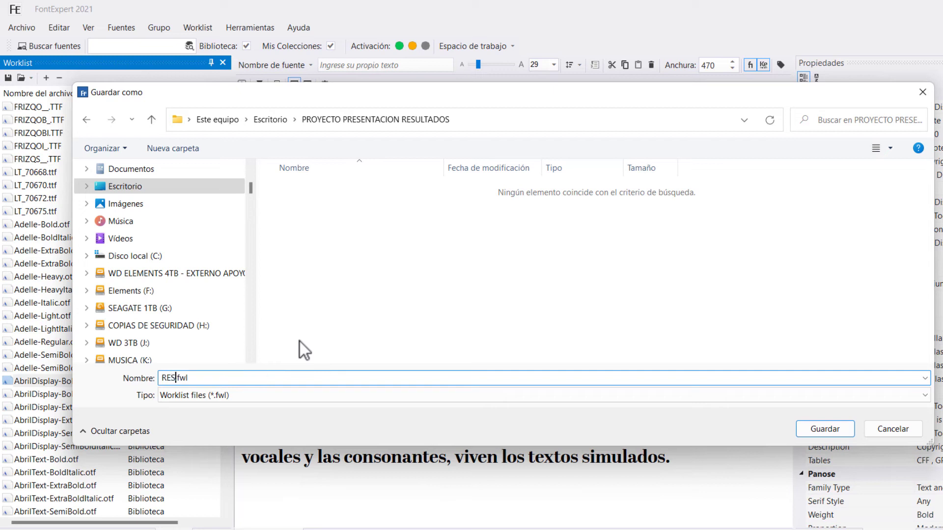
type("CLIENTE:_")
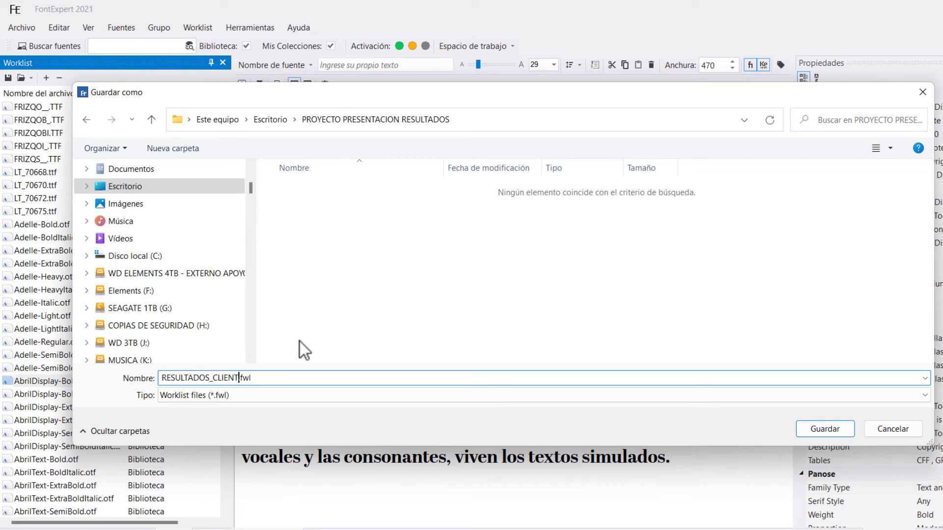
key("BackSpace")
key("BackSpace")
type("_ABACOS_CORP")
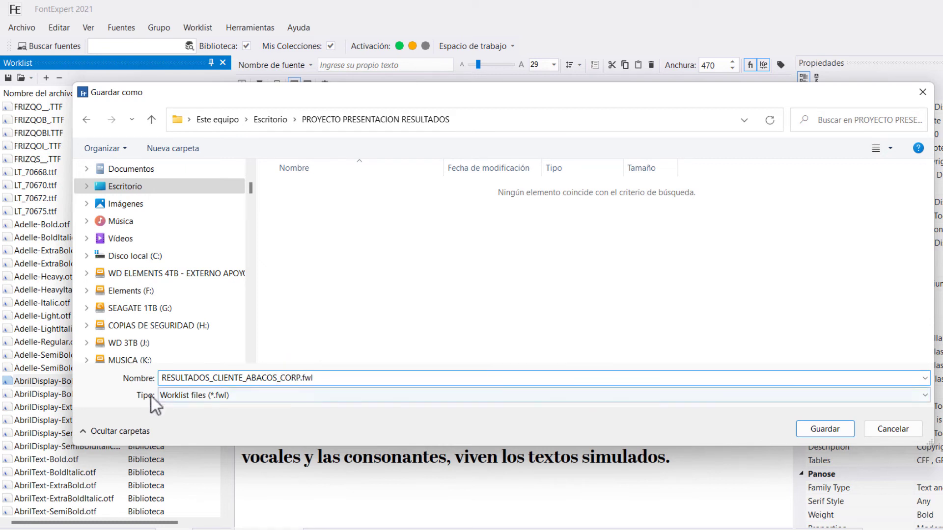
- Add PROYECTO_ in front of the file name and save the worklist as PROYECTO_RESULTADOS_CLIENTE_ABACOS_CORP.fwl
left_click(163, 378)
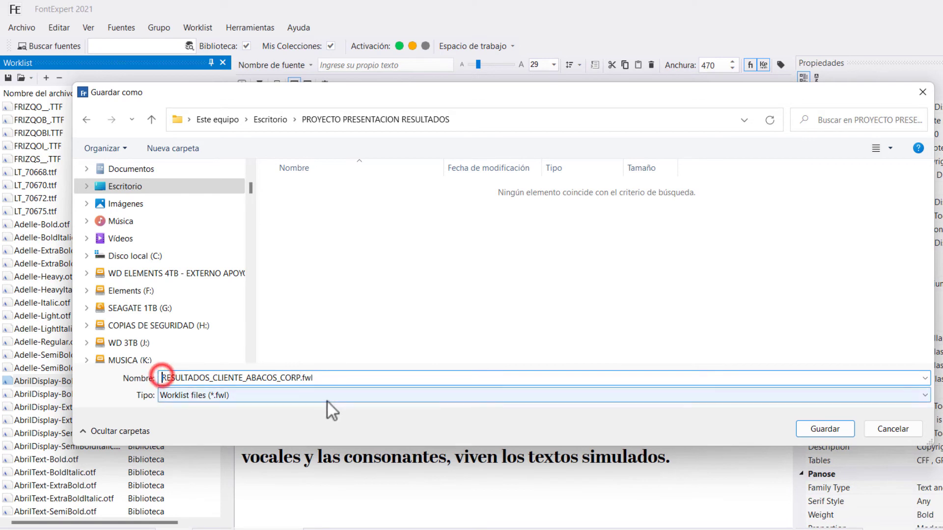
type("PROYECTO_")
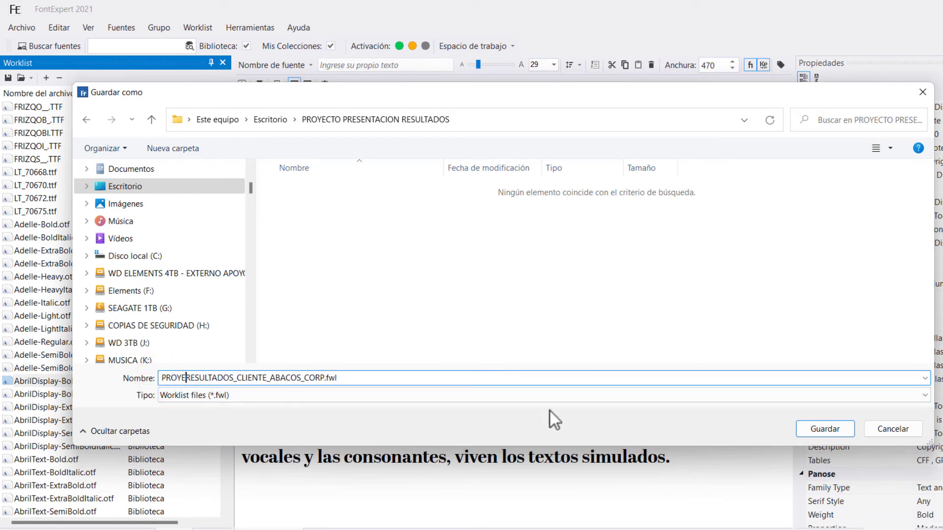
key("BackSpace")
key("BackSpace")
type("_")
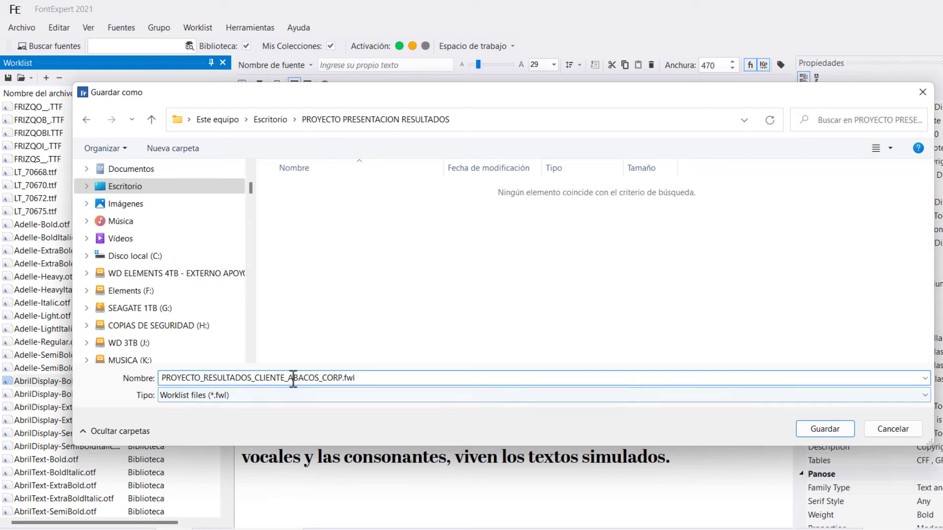
left_click(838, 427)
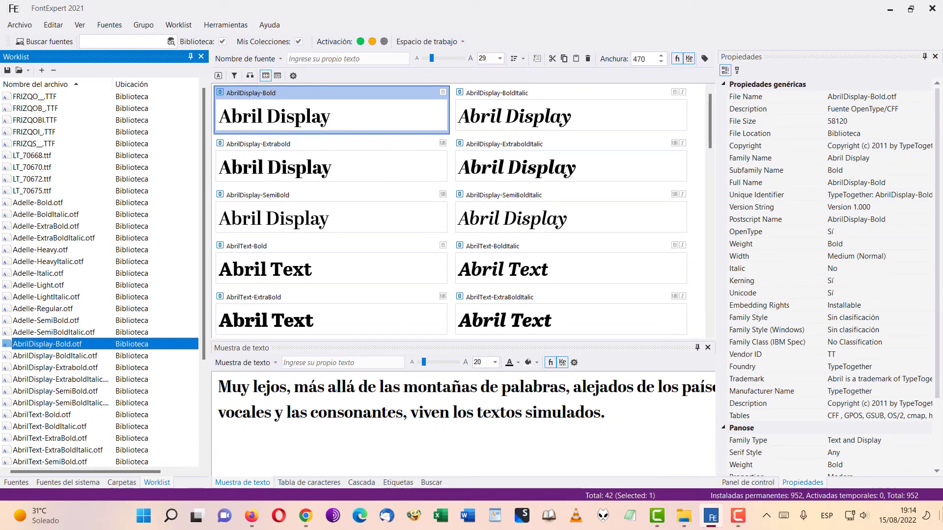
- Check the saved worklist file in the desktop folder PROYECTO PRESENTACION RESULTADOS, close the folder and return to FontExpert
left_click(939, 522)
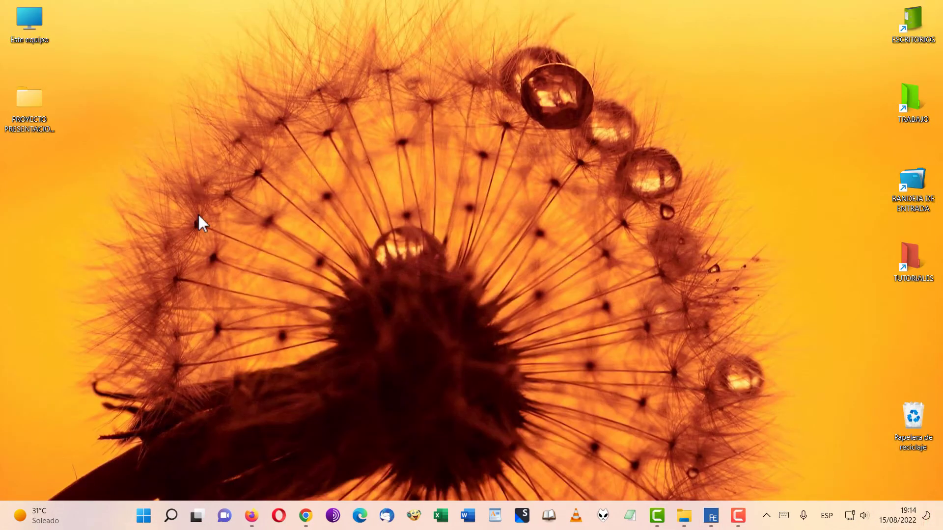
double_click(12, 98)
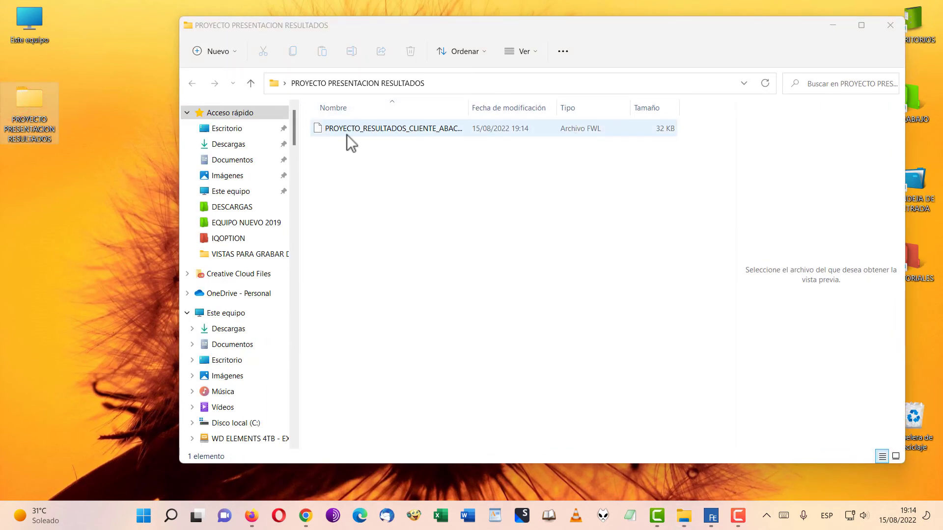
left_click(889, 25)
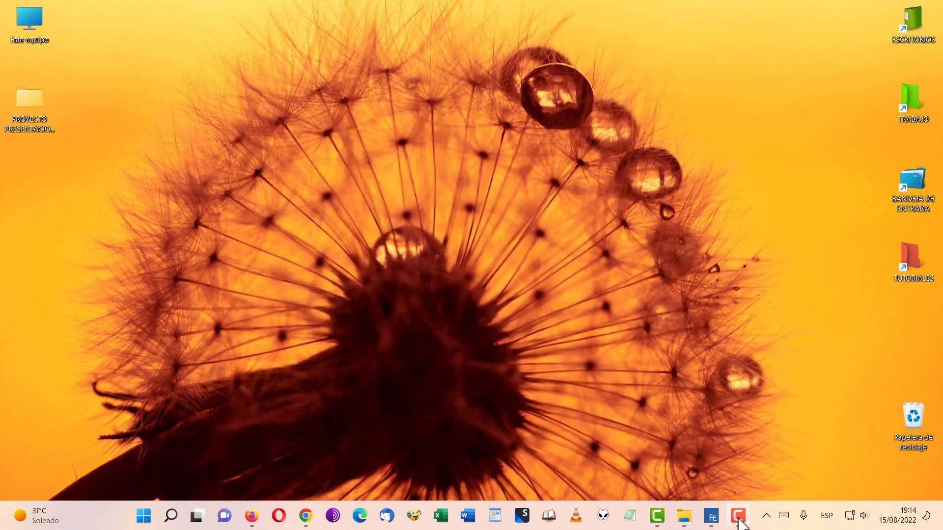
left_click(716, 519)
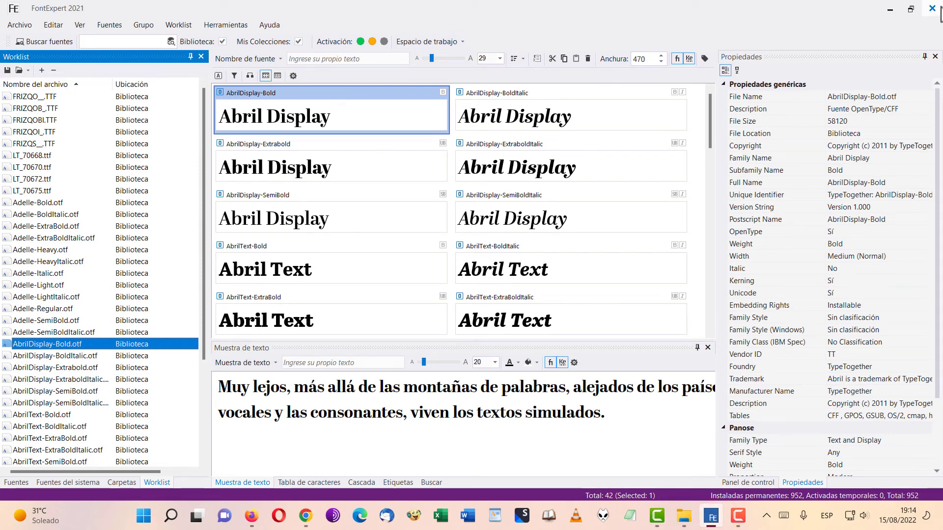
- Close FontExpert and launch FontExpert 2021 again from the pinned Windows applications
left_click(933, 9)
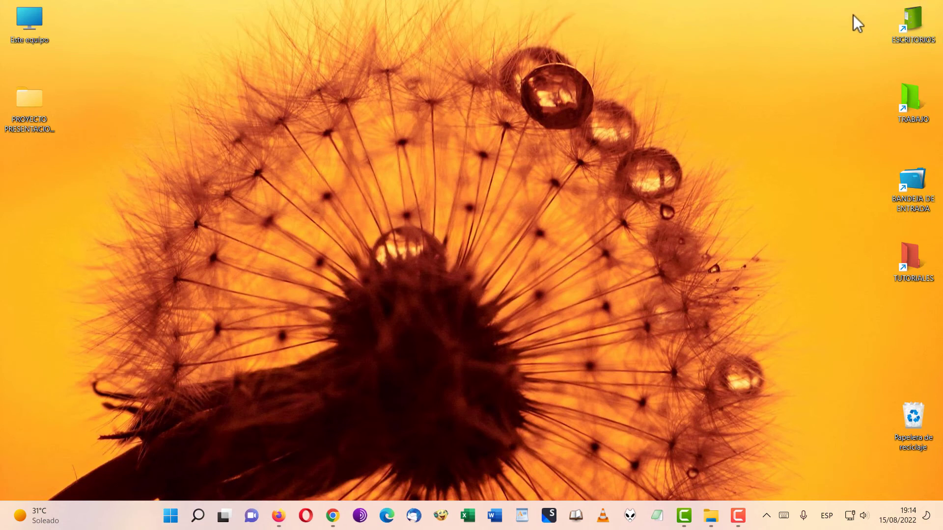
left_click(164, 519)
scroll(540, 240, "down", 1)
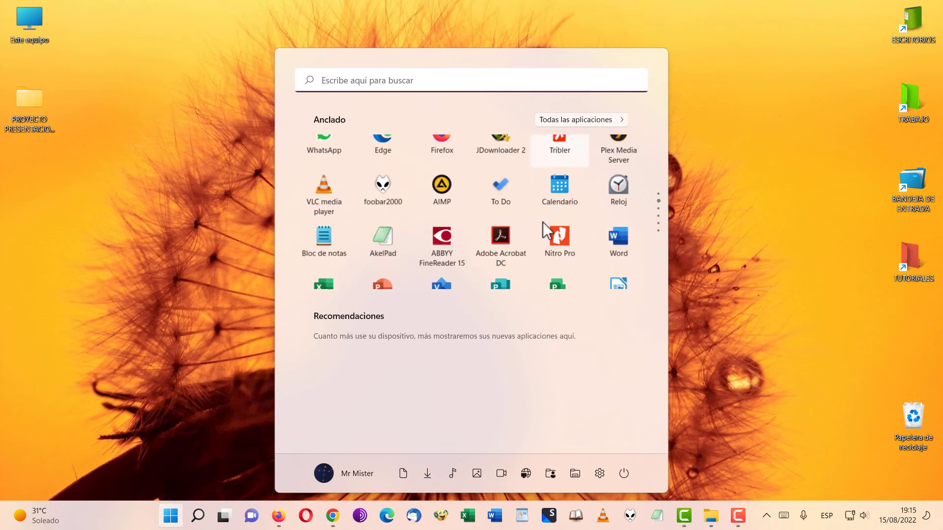
scroll(544, 222, "down", 1)
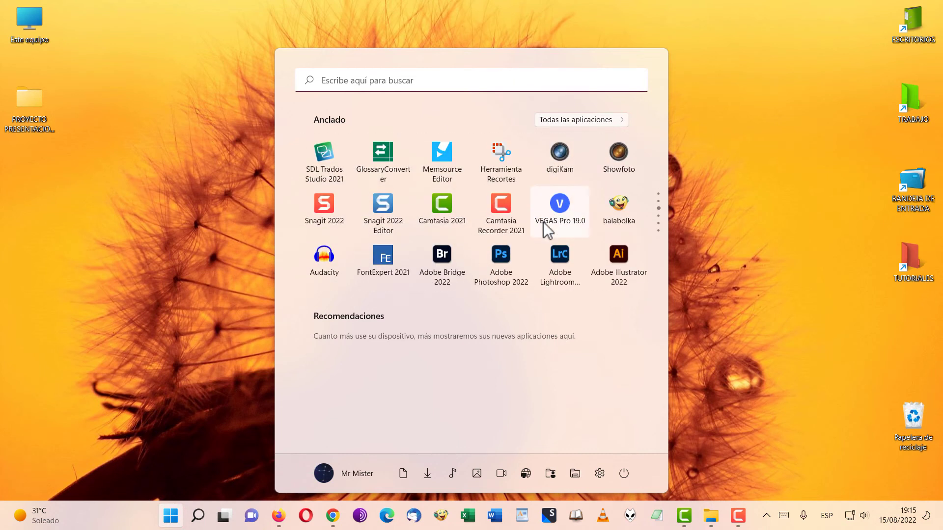
left_click(386, 240)
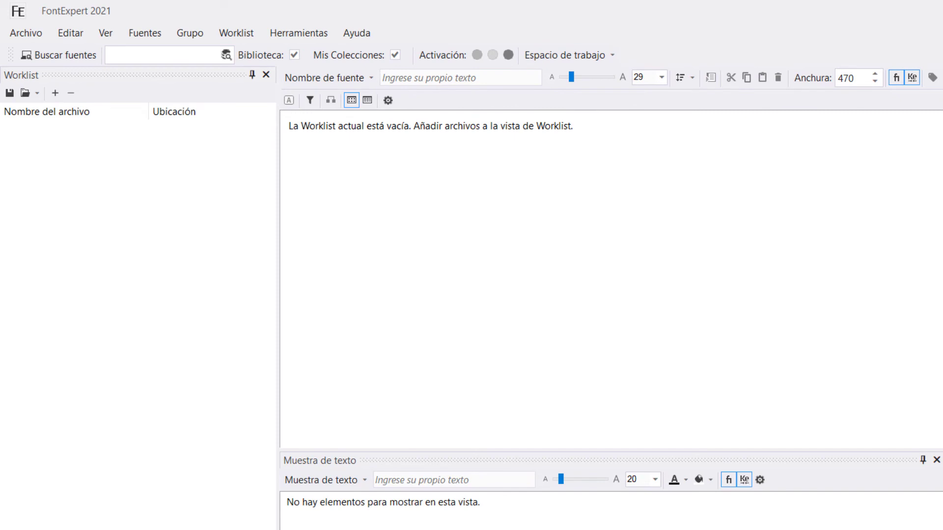
- Open the worklist PROYECTO_RESULTADOS_CLIENTE_ABACOS_CORP.fwl from the PROYECTO PRESENTACION RESULTADOS folder on the Desktop (Escritorio)
left_click(33, 97)
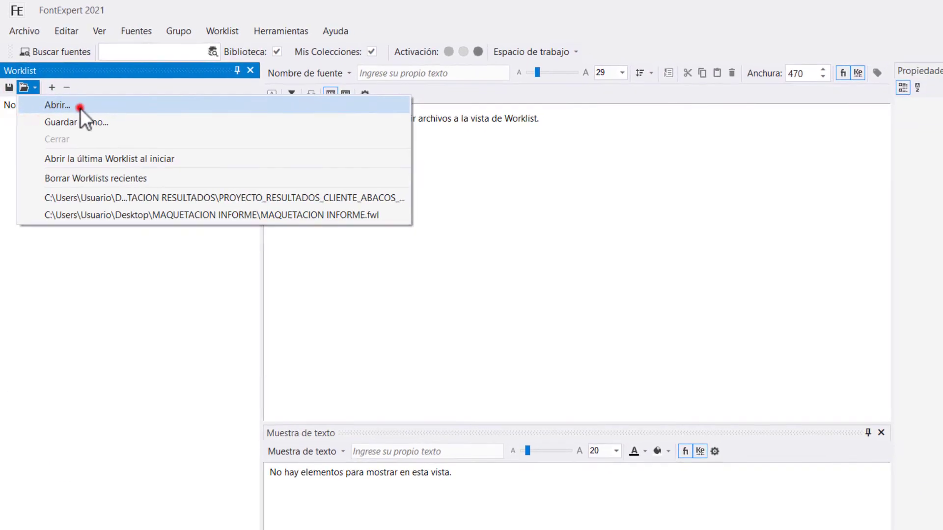
left_click(80, 106)
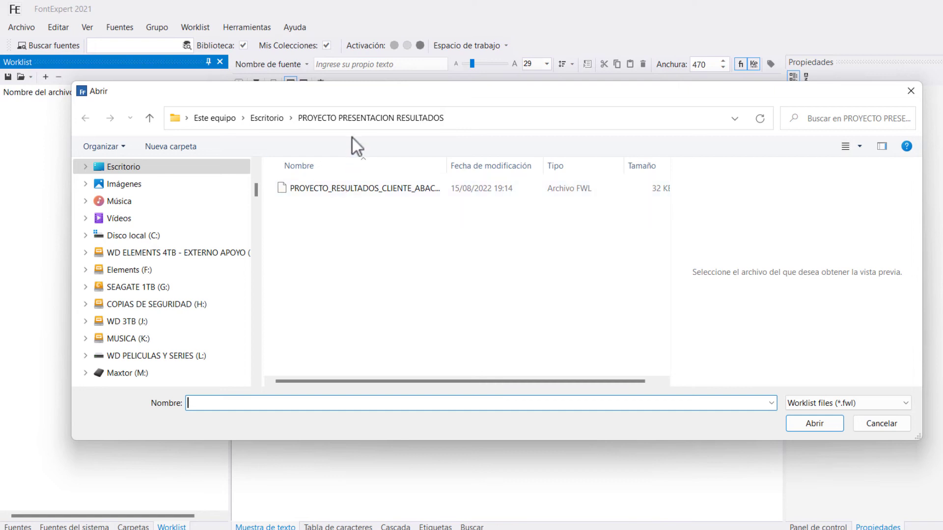
left_click(260, 119)
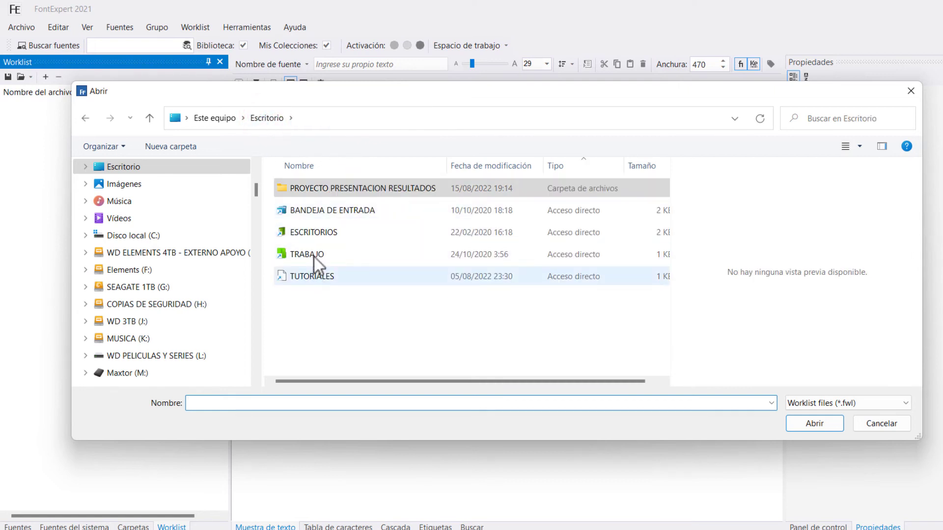
double_click(370, 190)
left_click(370, 189)
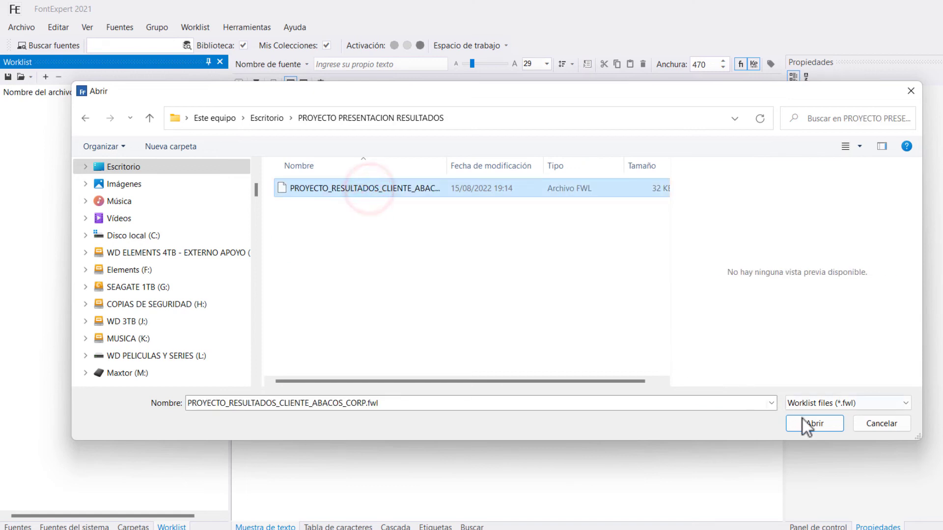
left_click(816, 424)
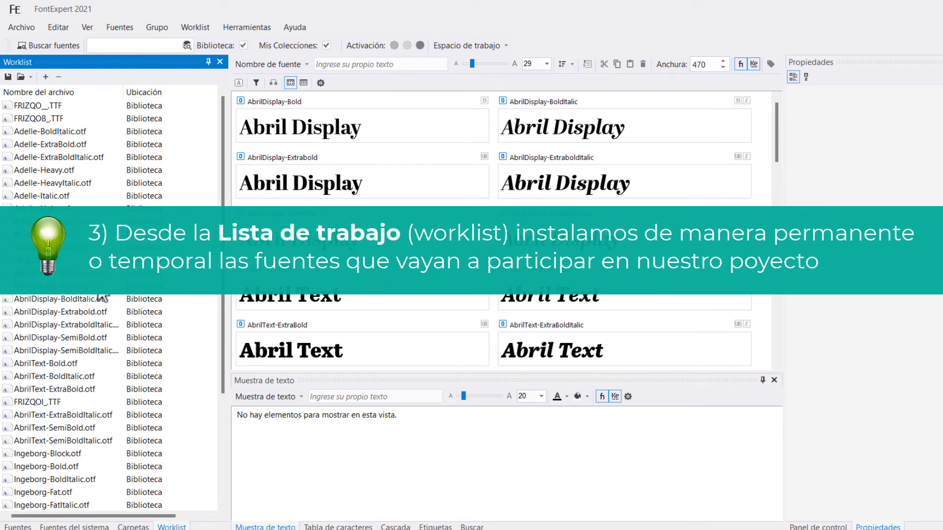
- Select the whole Ingeborg family in the worklist, from Ingeborg-Block through Ingeborg-Regular
scroll(83, 310, "down", 4)
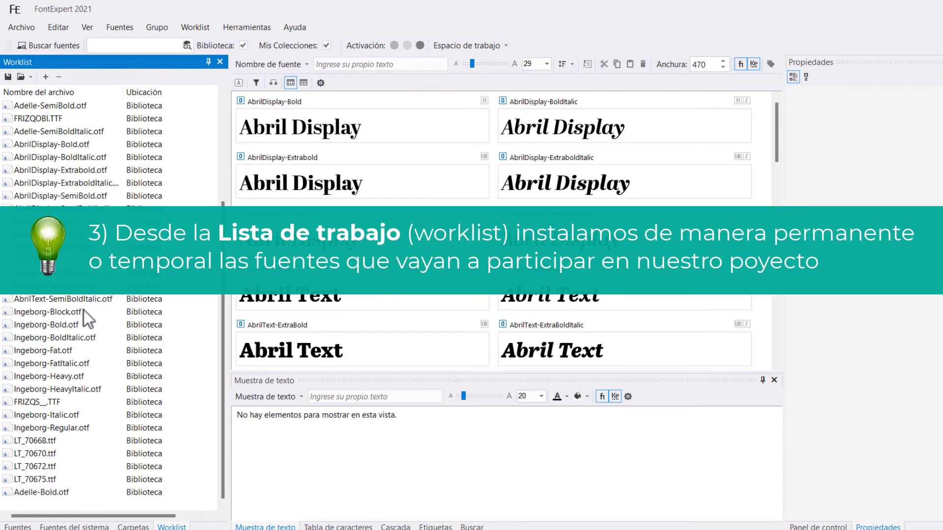
left_click(64, 313)
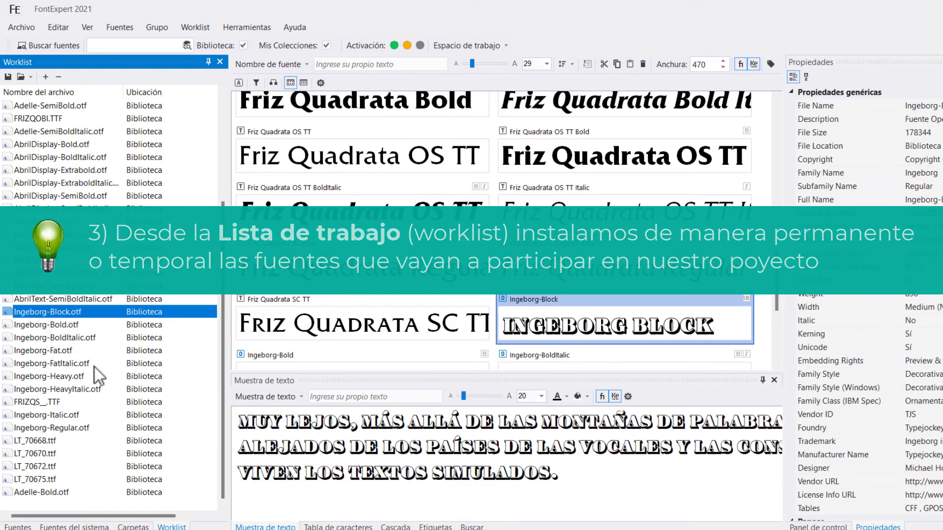
scroll(564, 279, "down", 5)
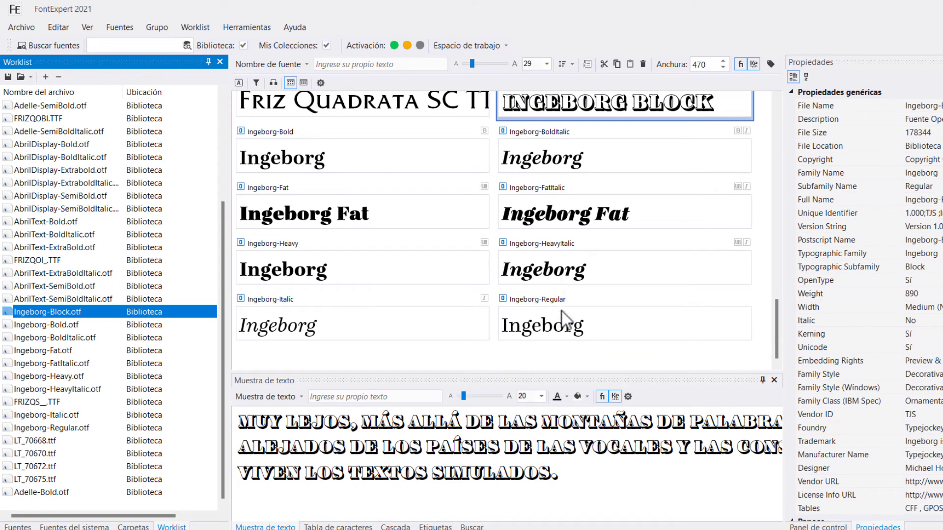
left_click(571, 326, "shift")
- Review the selected Ingeborg fonts among the previews and activate them all with the green activation option
scroll(573, 322, "up", 2)
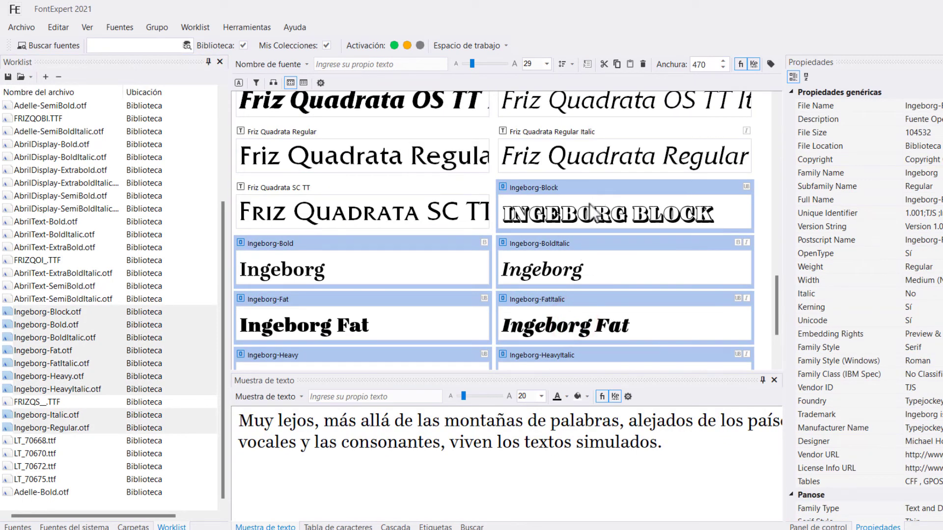
scroll(587, 224, "up", 1)
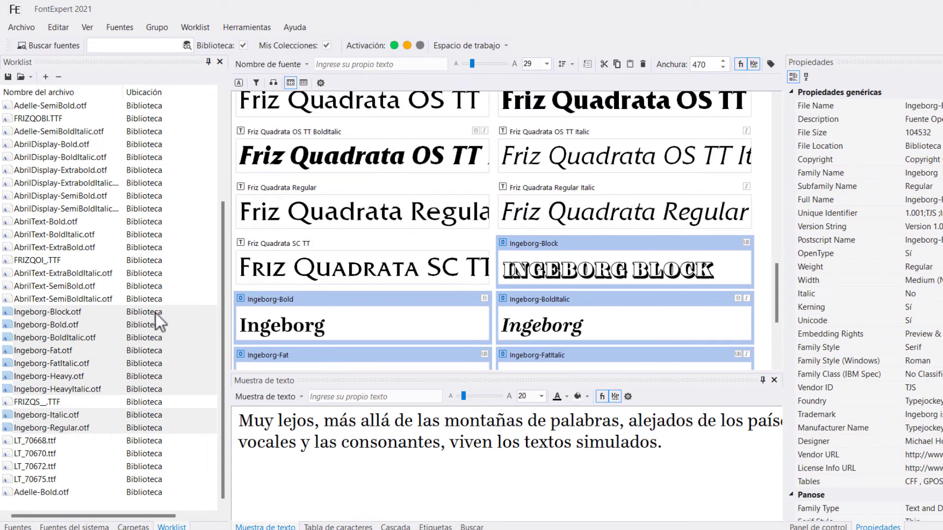
scroll(663, 286, "down", 3)
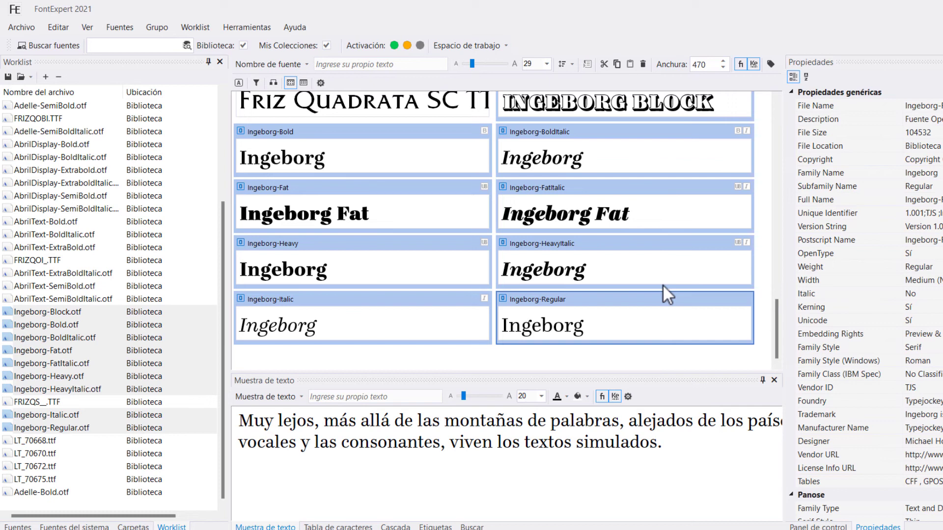
scroll(664, 282, "up", 2)
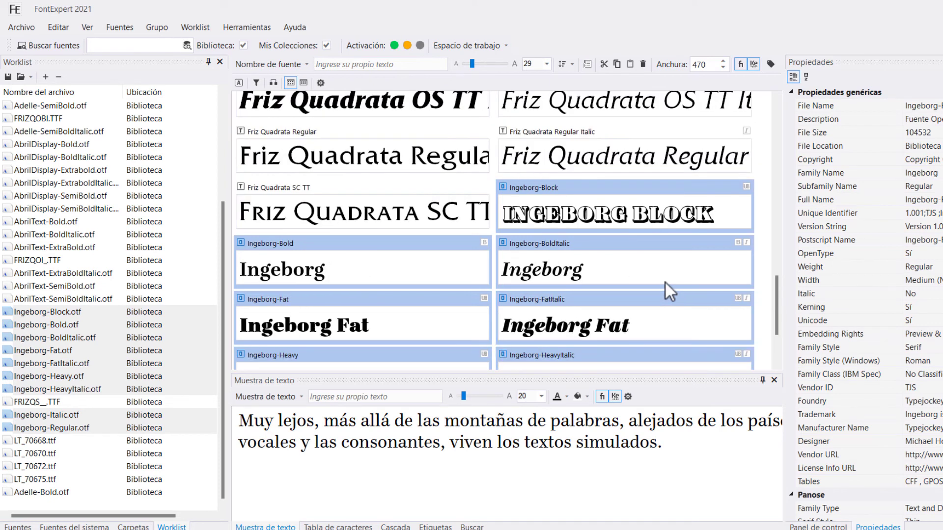
scroll(665, 283, "up", 6)
scroll(666, 282, "up", 6)
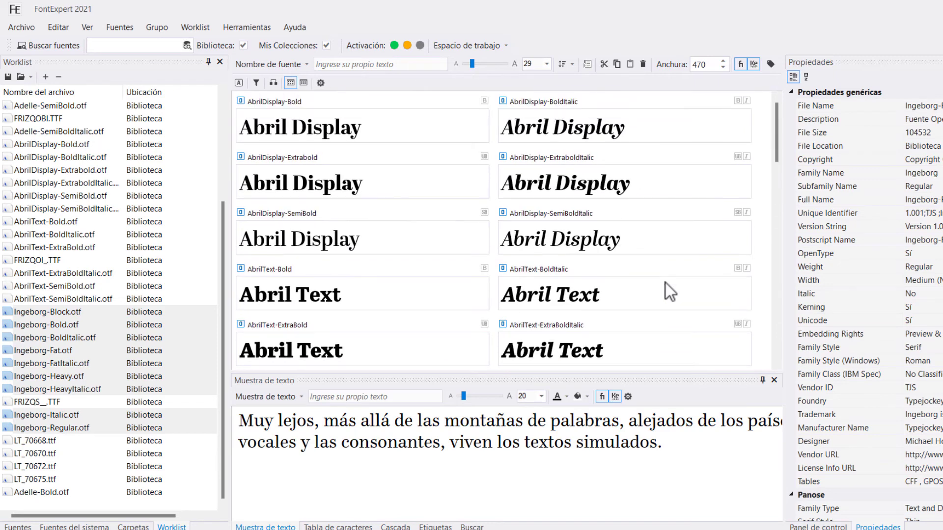
scroll(623, 235, "down", 14)
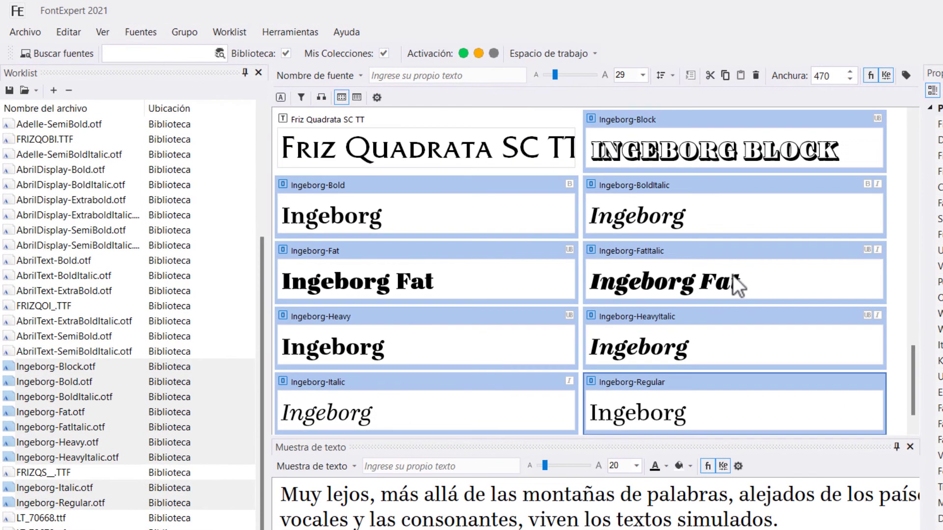
scroll(732, 275, "down", 1)
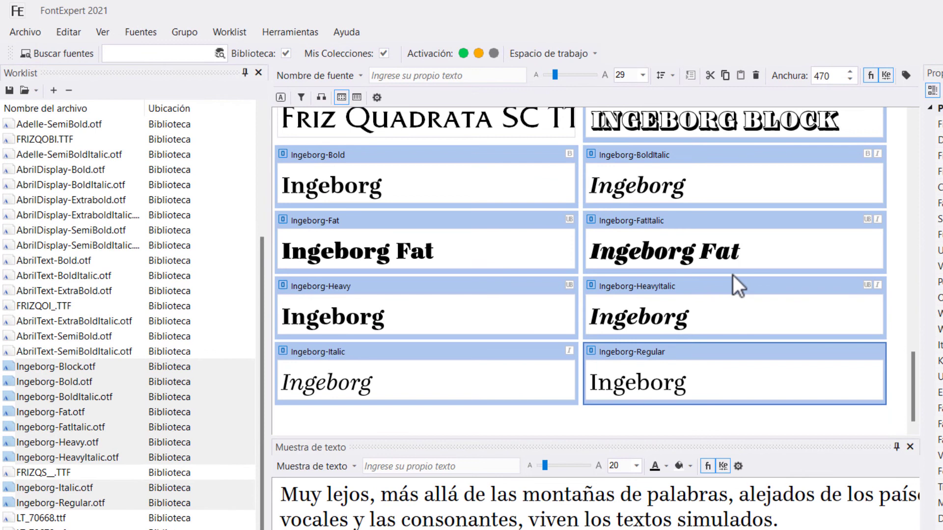
left_click(464, 54)
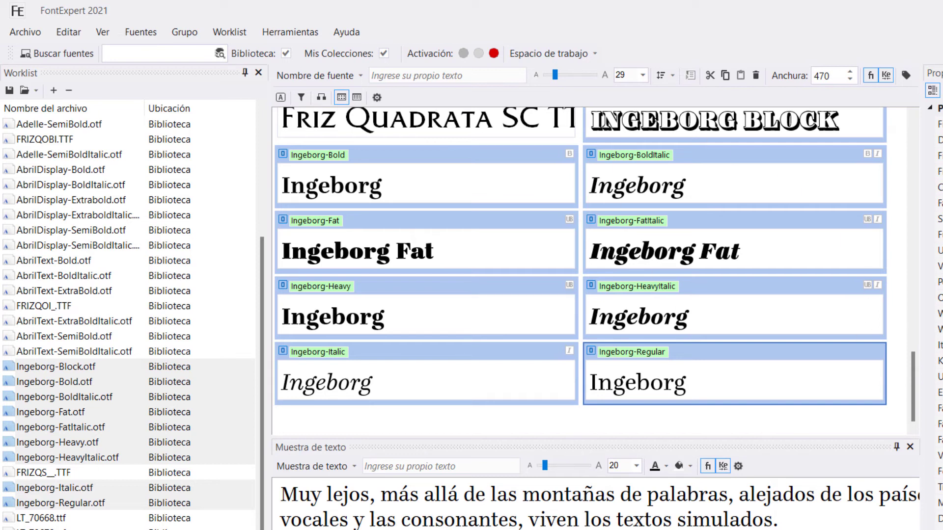
scroll(589, 337, "up", 10)
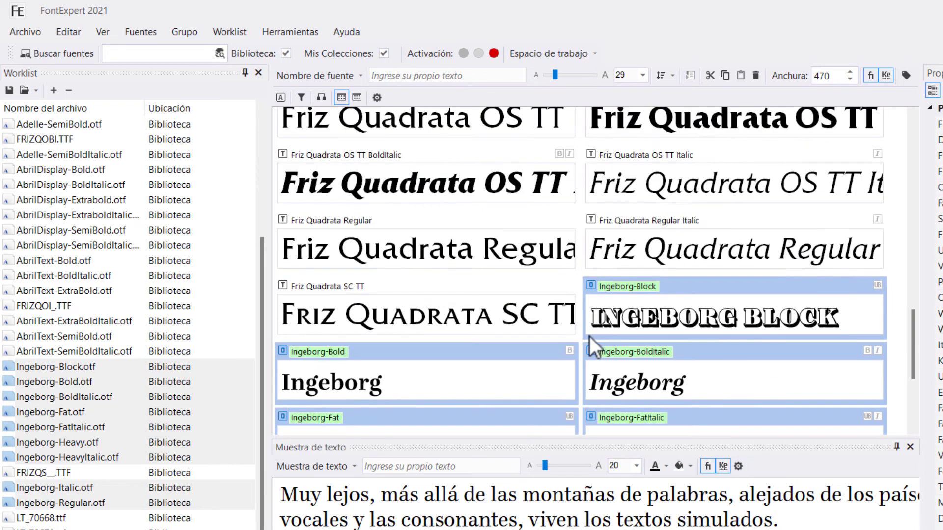
scroll(585, 340, "up", 3)
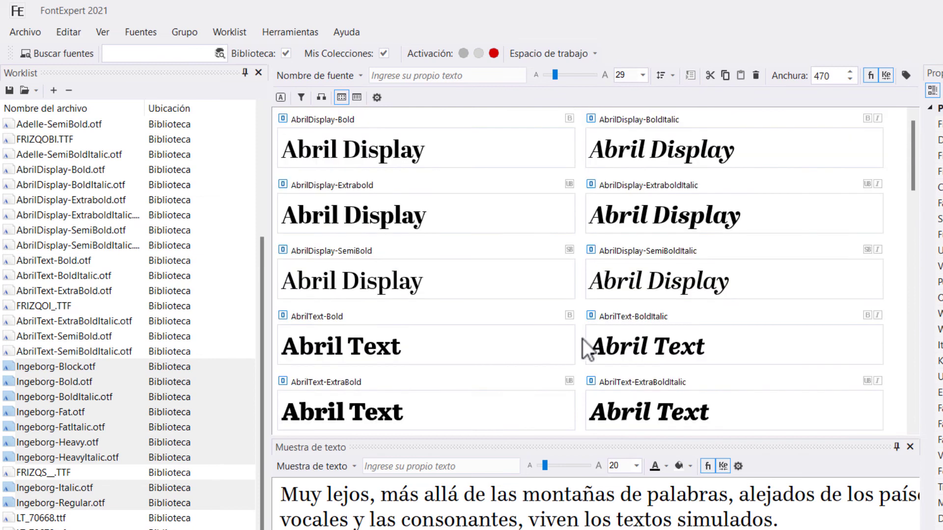
- Select all the Abril fonts among the previews, from AbrilDisplay-Bold through AbrilText-SemiBoldItalic
left_click(514, 137)
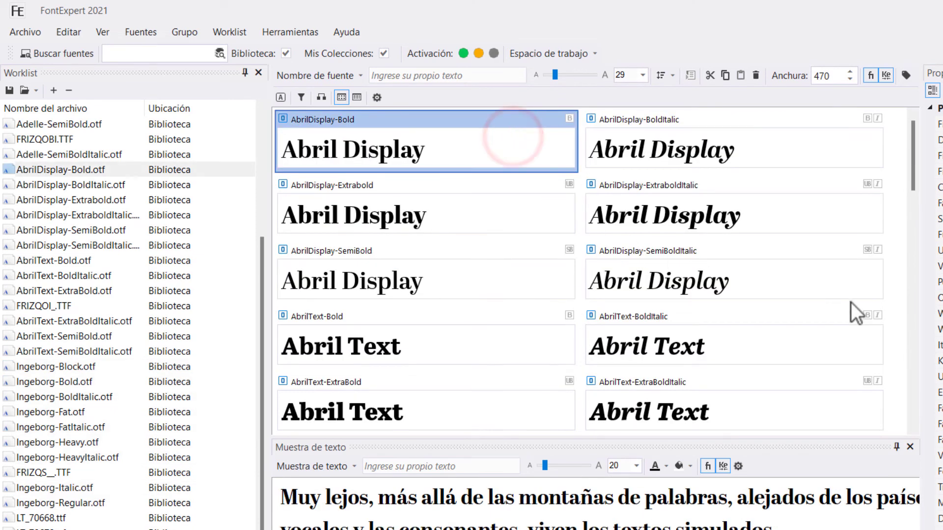
scroll(850, 301, "down", 2)
scroll(797, 243, "up", 2)
scroll(799, 261, "down", 1)
scroll(800, 273, "down", 1)
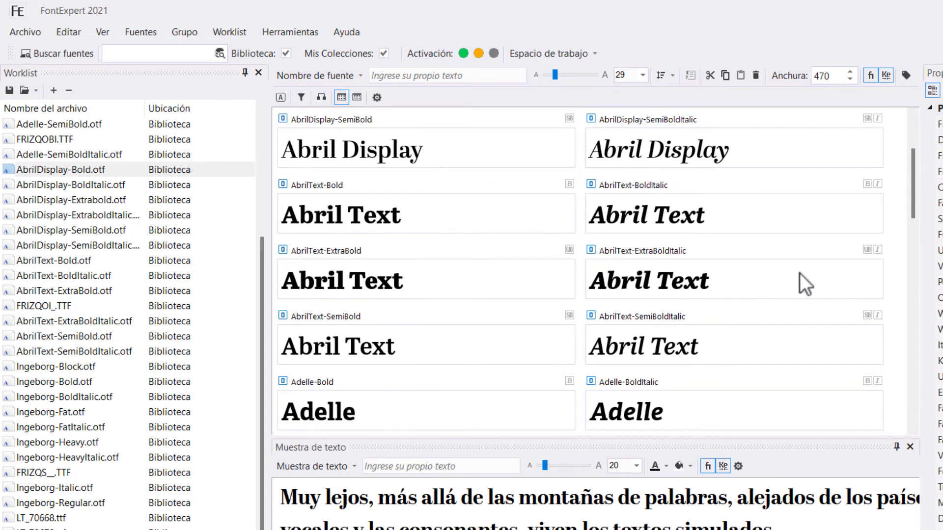
scroll(798, 294, "down", 1)
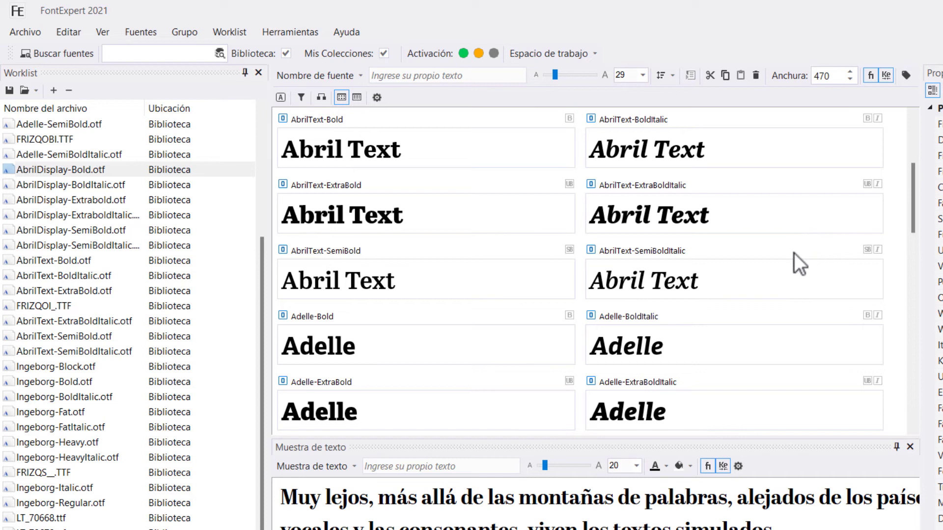
left_click(796, 289, "shift")
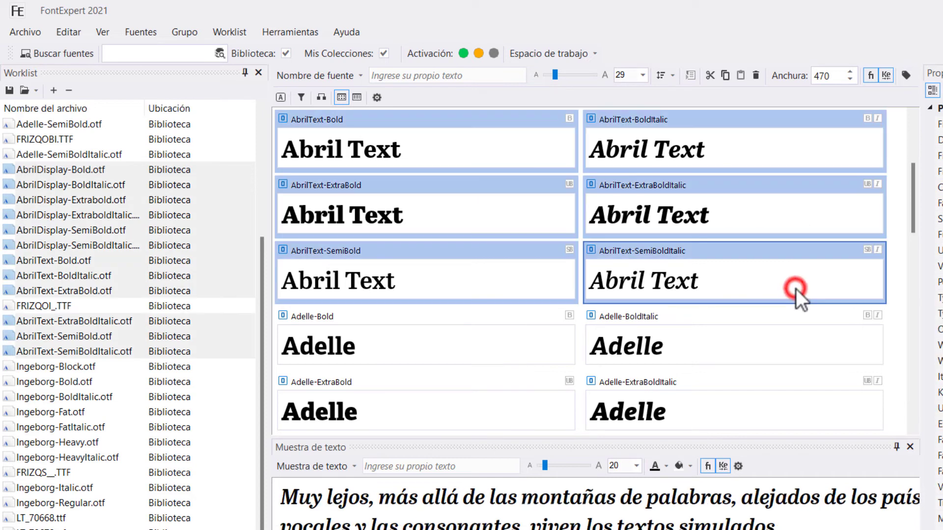
- Review the selected Abril fonts against the Adelle, Friz Quadrata and Ingeborg previews in the worklist
scroll(796, 290, "down", 3)
scroll(796, 290, "down", 2)
scroll(796, 290, "up", 8)
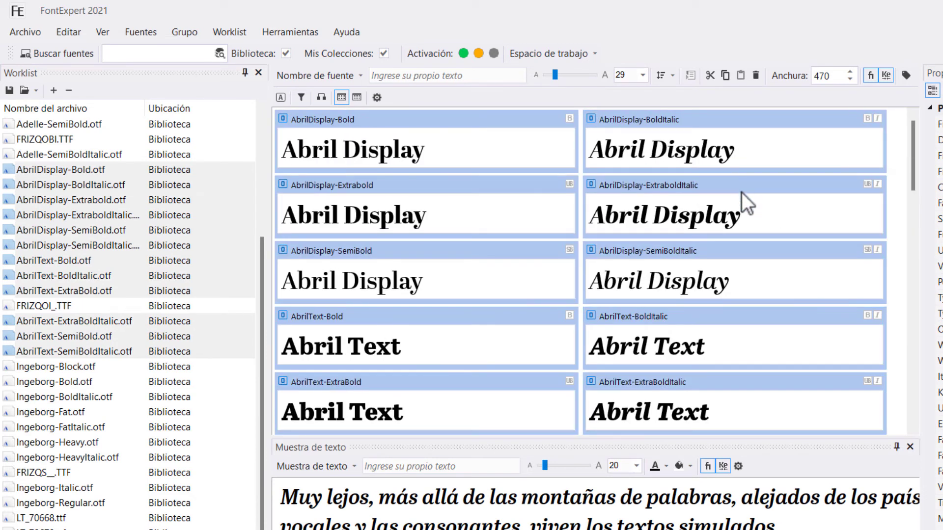
scroll(747, 295, "down", 8)
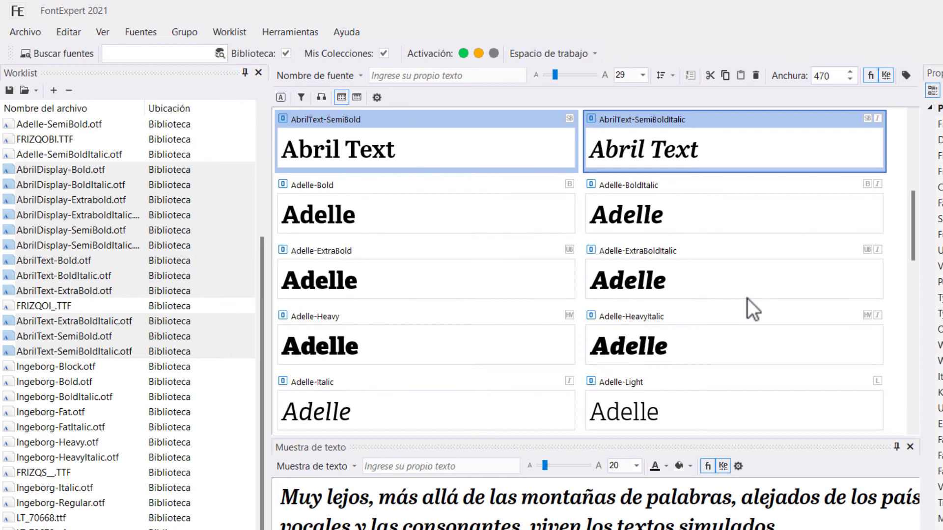
scroll(747, 299, "down", 9)
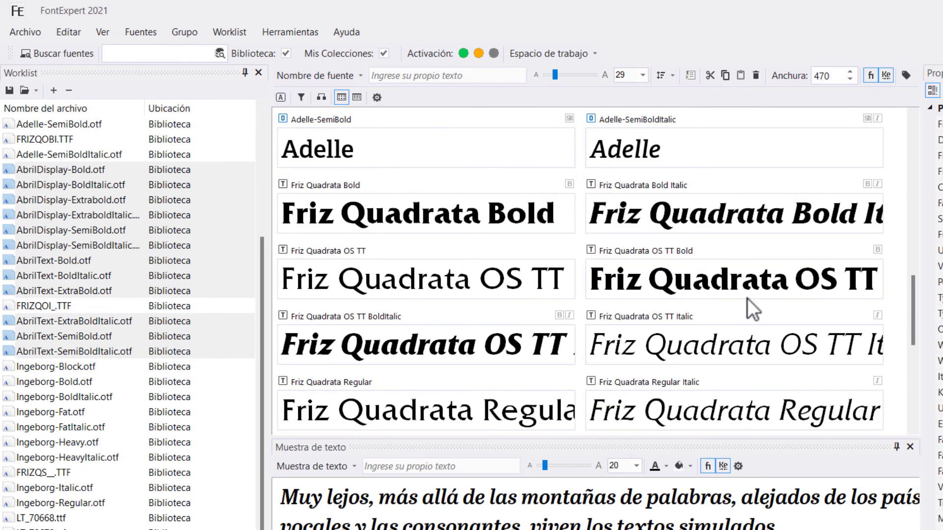
scroll(747, 299, "up", 10)
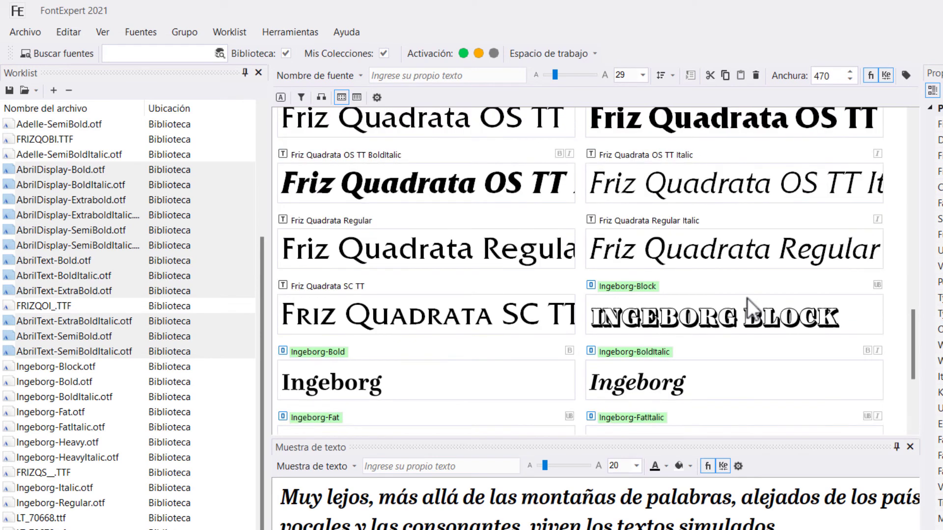
scroll(747, 298, "up", 6)
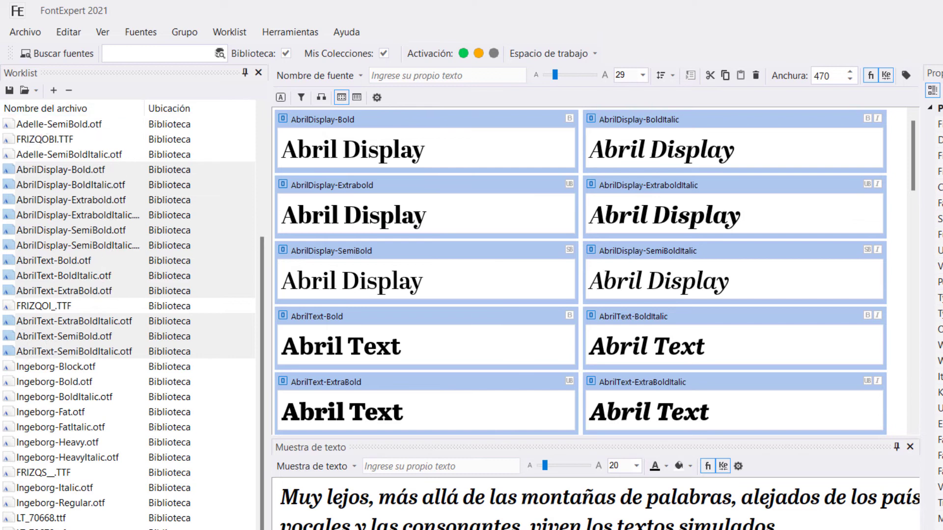
scroll(827, 329, "down", 10)
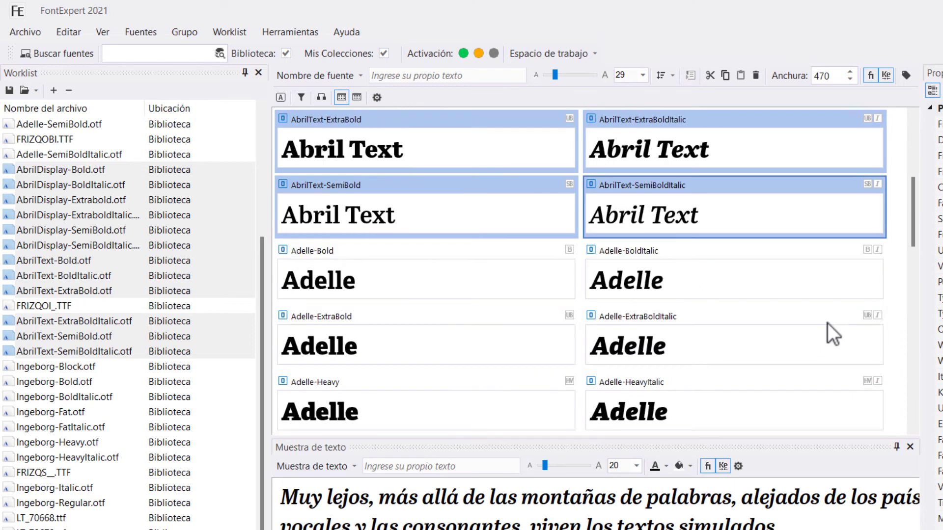
scroll(827, 324, "up", 10)
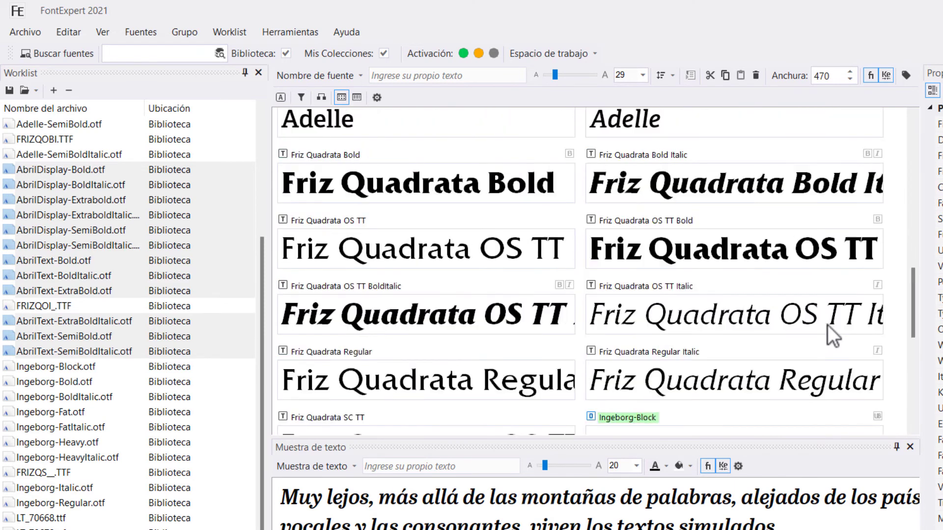
scroll(834, 337, "up", 1)
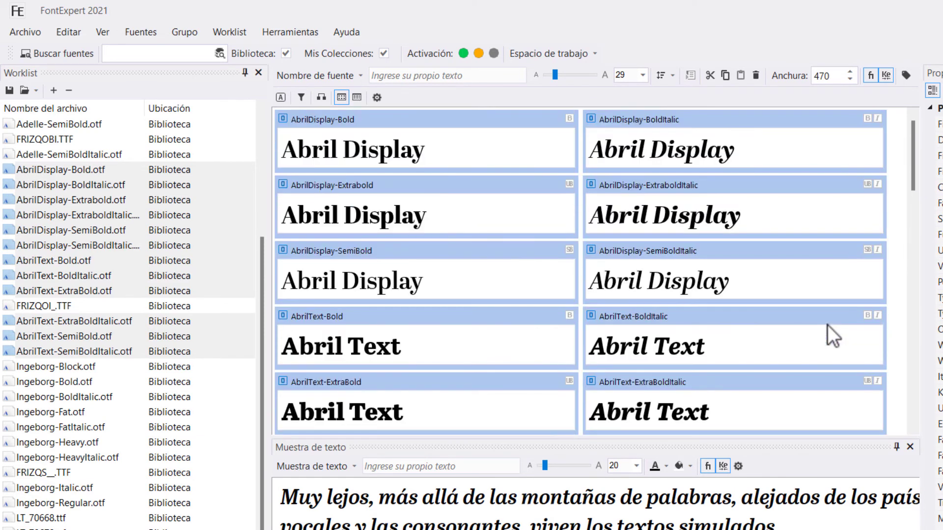
- Activate the selected AbrilDisplay and AbrilText fonts permanently and check the activation marks on their previews
scroll(827, 325, "down", 3)
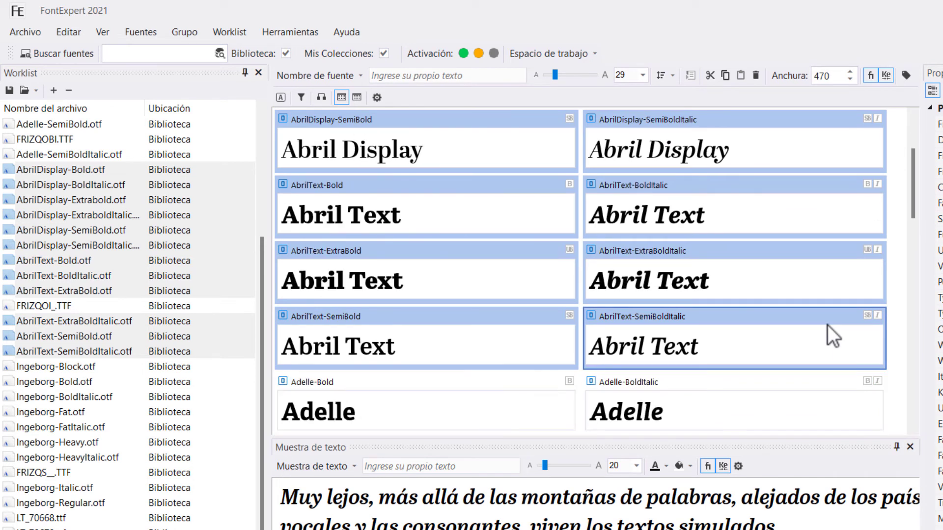
scroll(587, 221, "up", 3)
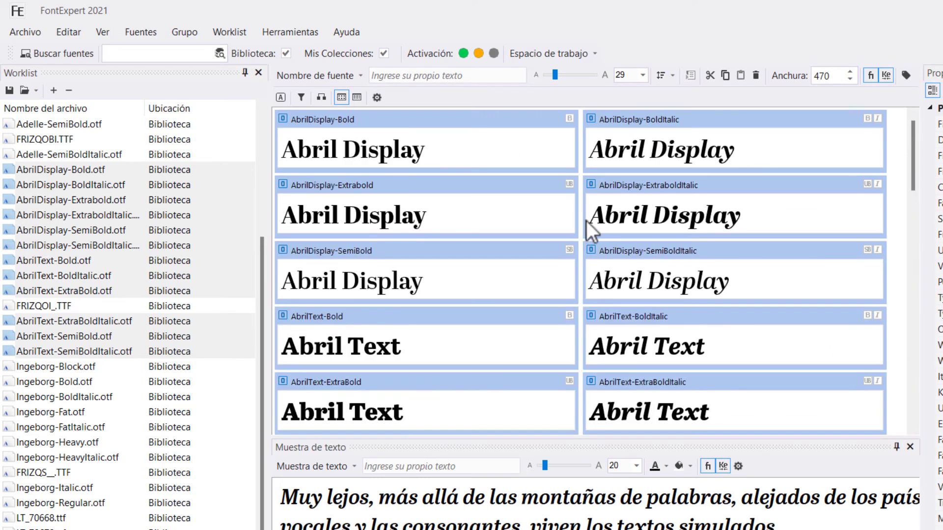
left_click(464, 54)
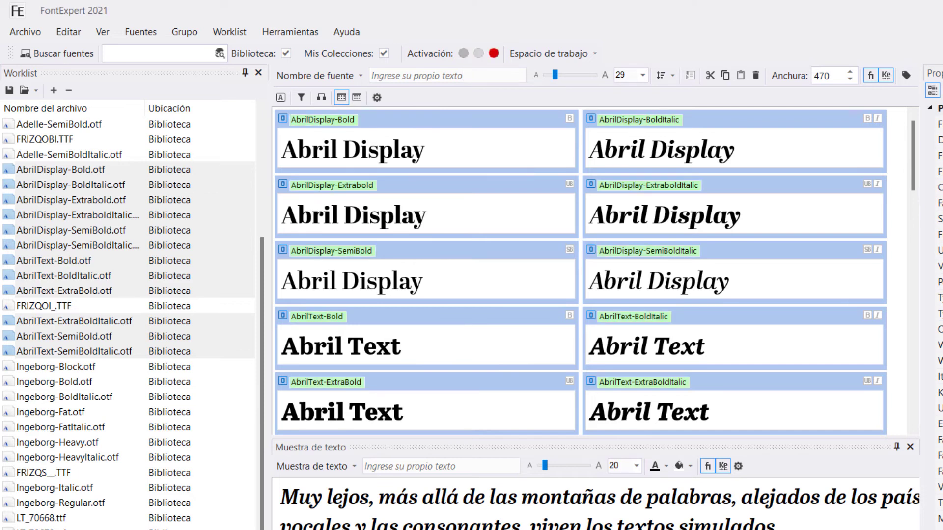
scroll(688, 252, "down", 4)
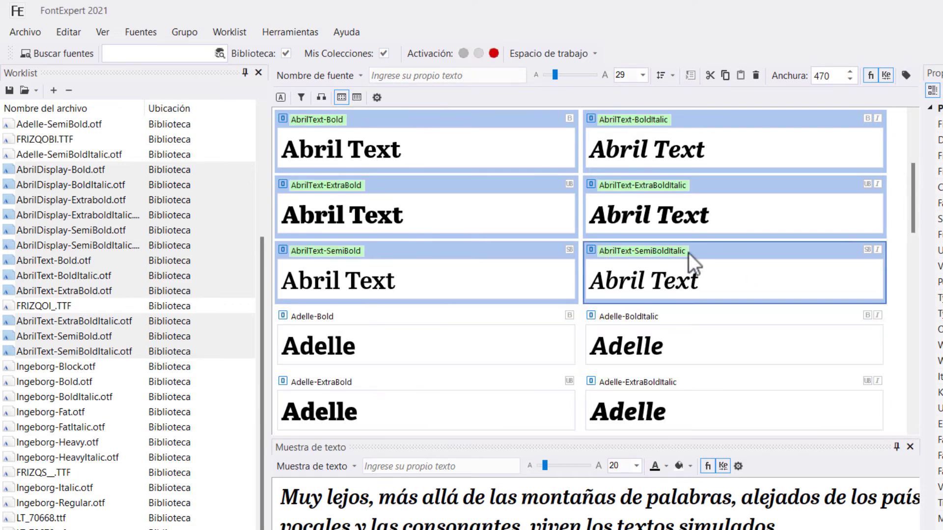
- Select the whole Friz Quadrata family among the previews, from Friz Quadrata Bold through Friz Quadrata SC TT
scroll(491, 246, "down", 6)
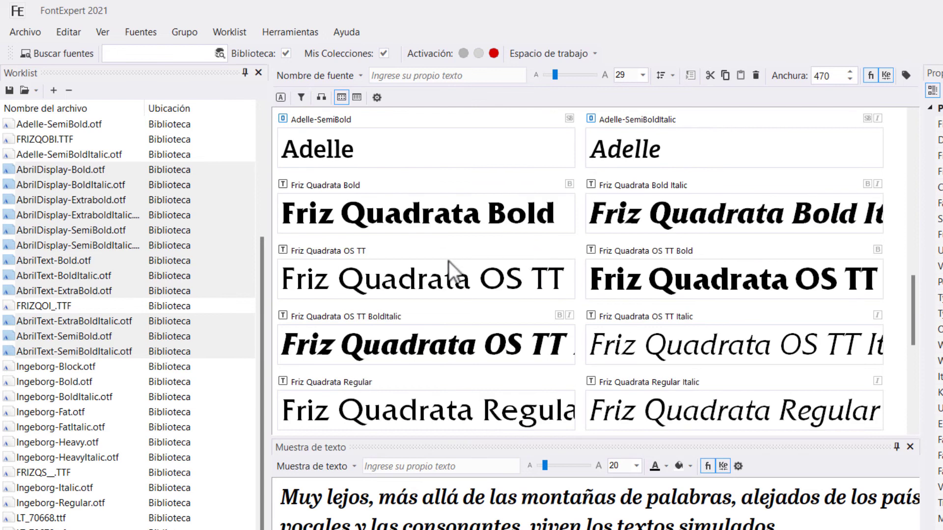
left_click(346, 215)
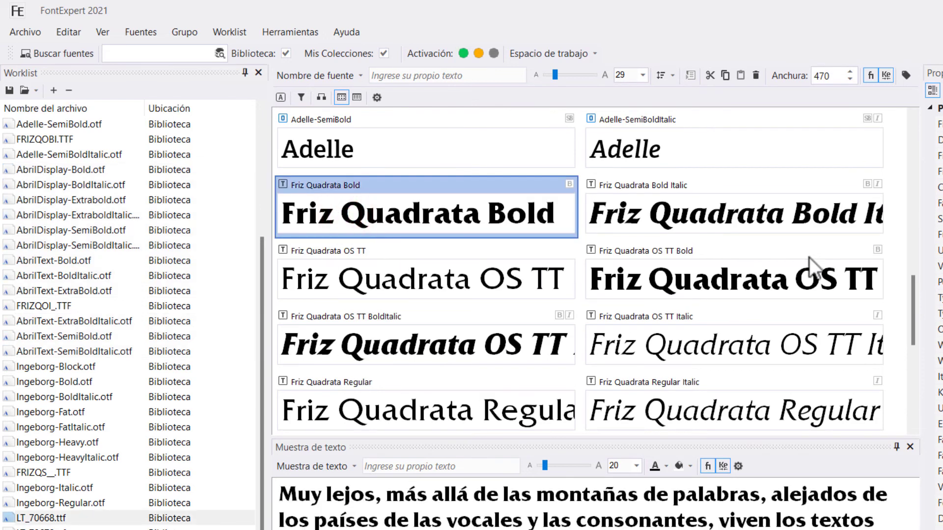
scroll(809, 258, "down", 2)
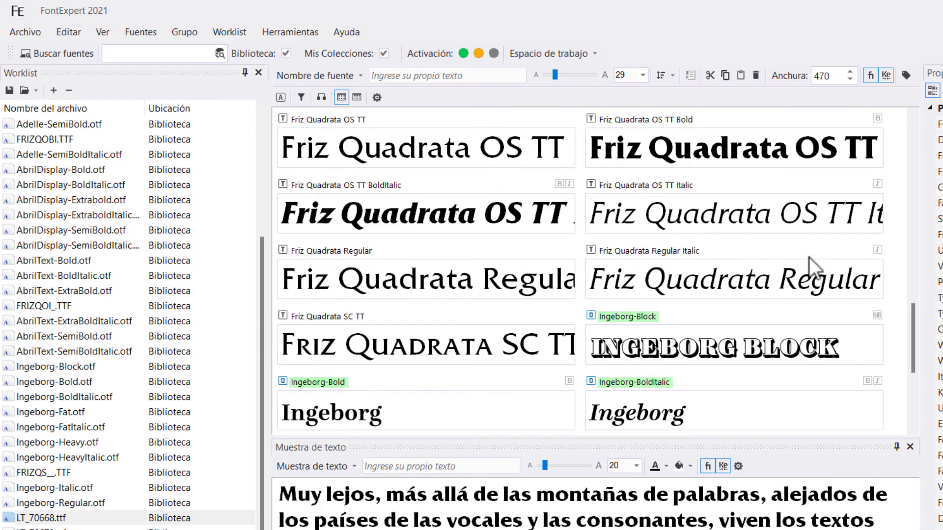
left_click(794, 281, "shift")
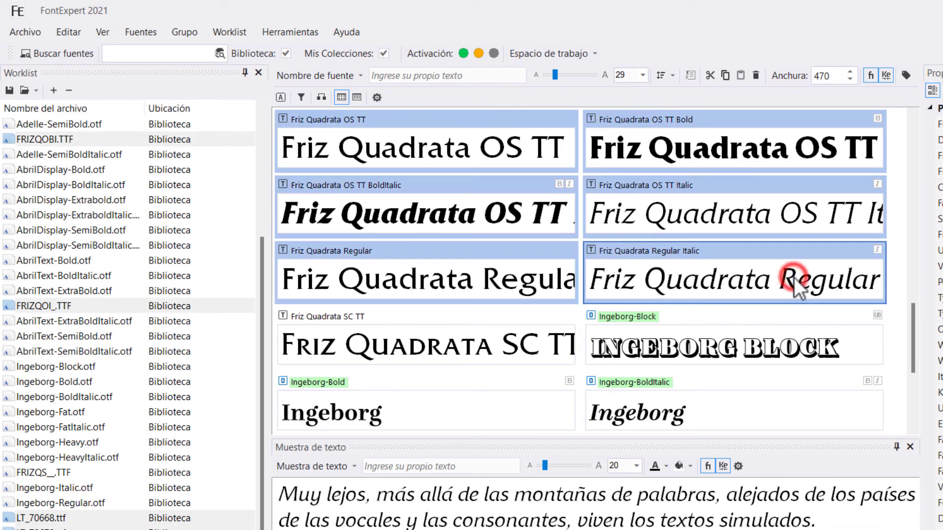
left_click(506, 340, "shift")
- Examine the worklist previews to compare the activation marks of the Abril, Adelle, Friz Quadrata and Ingeborg families
scroll(508, 335, "down", 3)
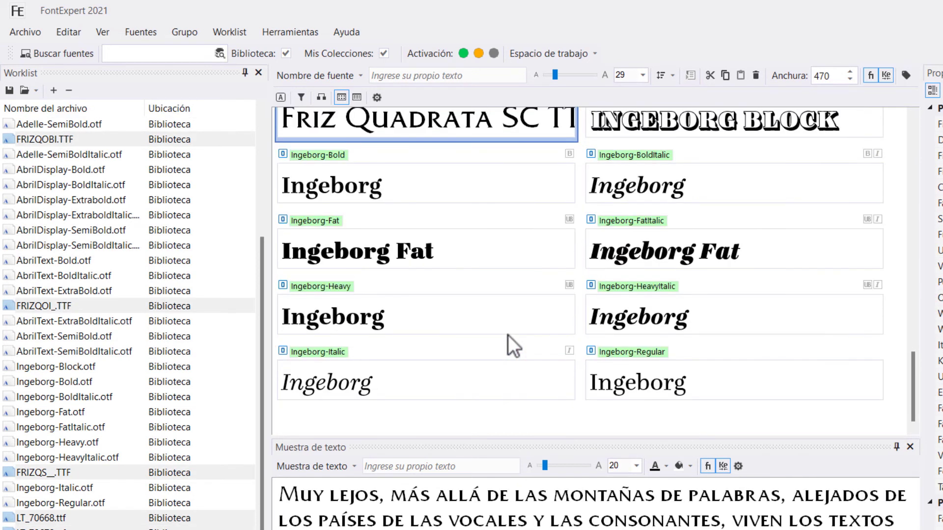
scroll(508, 335, "up", 6)
scroll(508, 335, "up", 1)
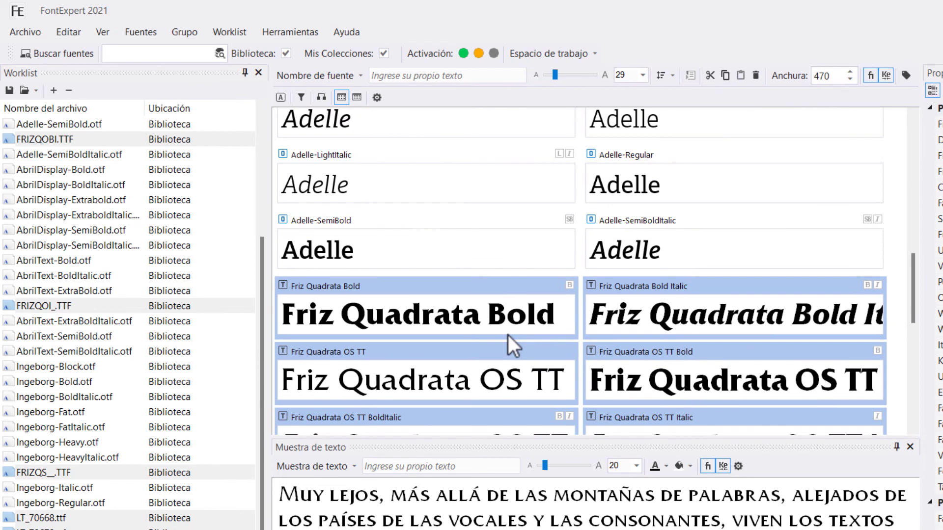
scroll(508, 335, "up", 1)
scroll(508, 335, "down", 5)
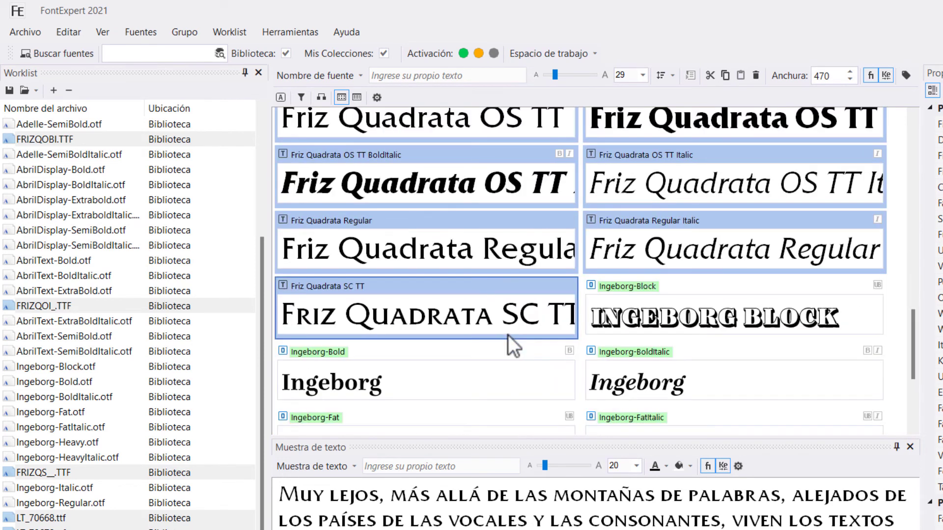
scroll(508, 335, "down", 3)
scroll(508, 335, "up", 4)
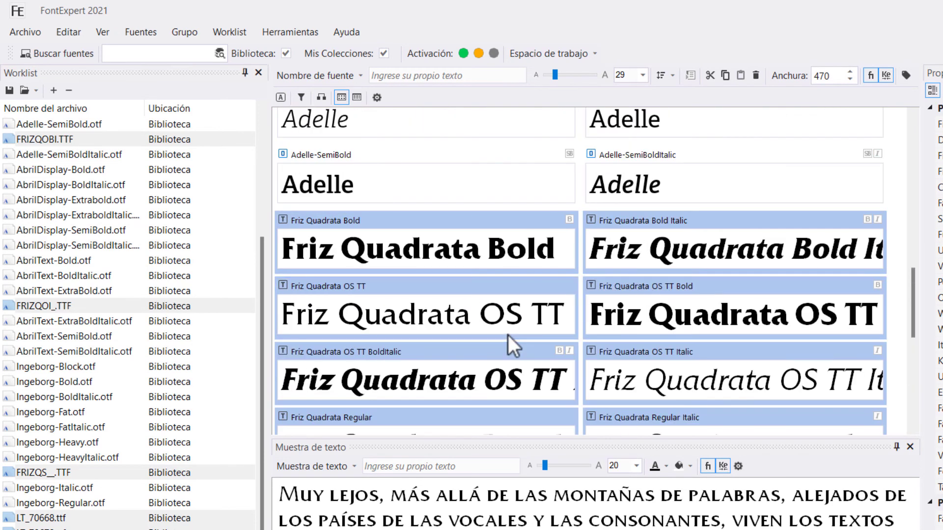
scroll(508, 335, "up", 3)
scroll(508, 335, "up", 3)
scroll(508, 335, "up", 3)
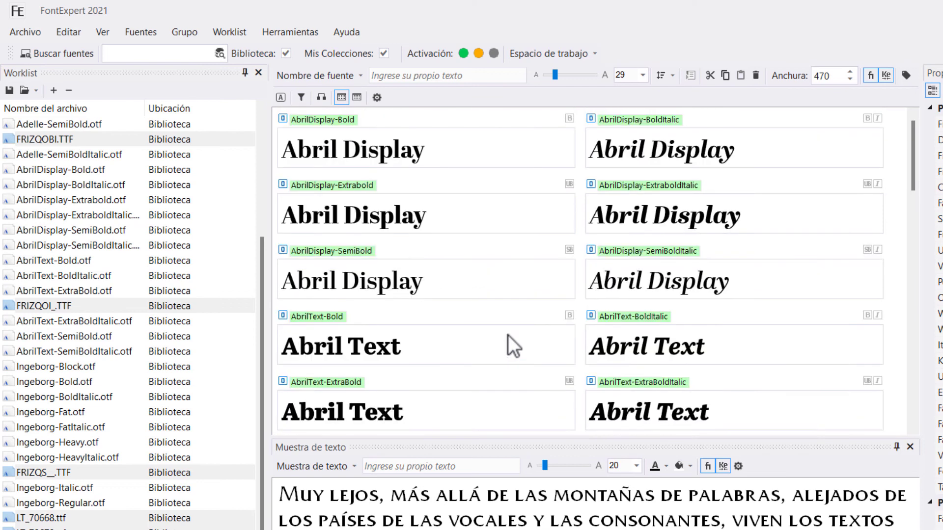
scroll(508, 335, "down", 3)
scroll(508, 335, "down", 2)
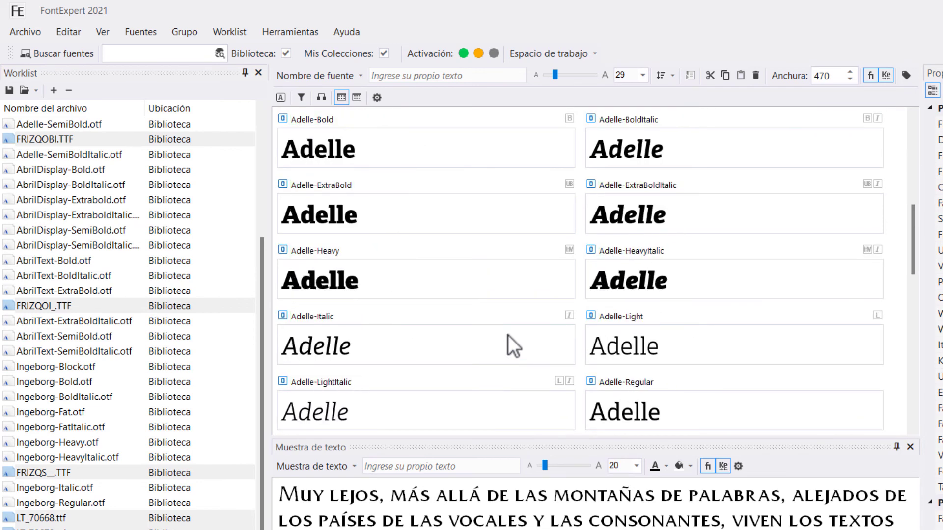
scroll(508, 335, "down", 4)
scroll(508, 335, "down", 5)
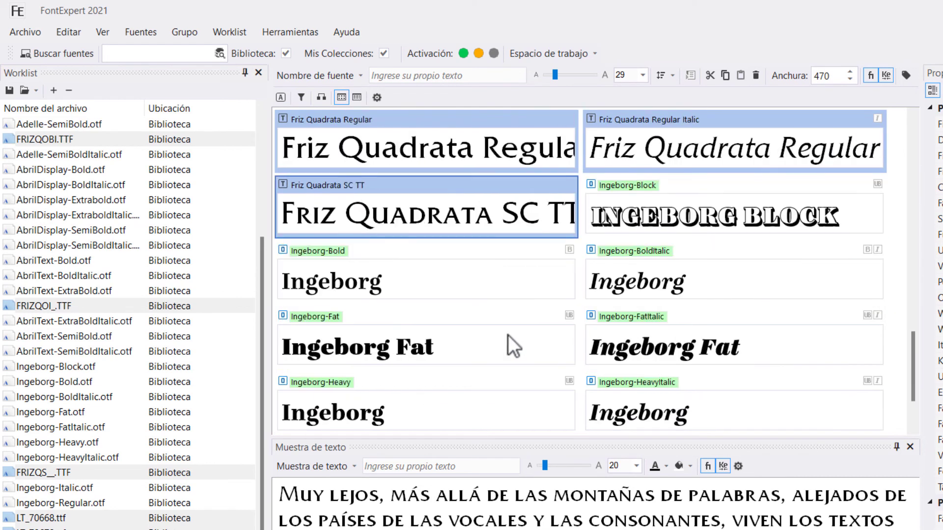
scroll(508, 335, "up", 5)
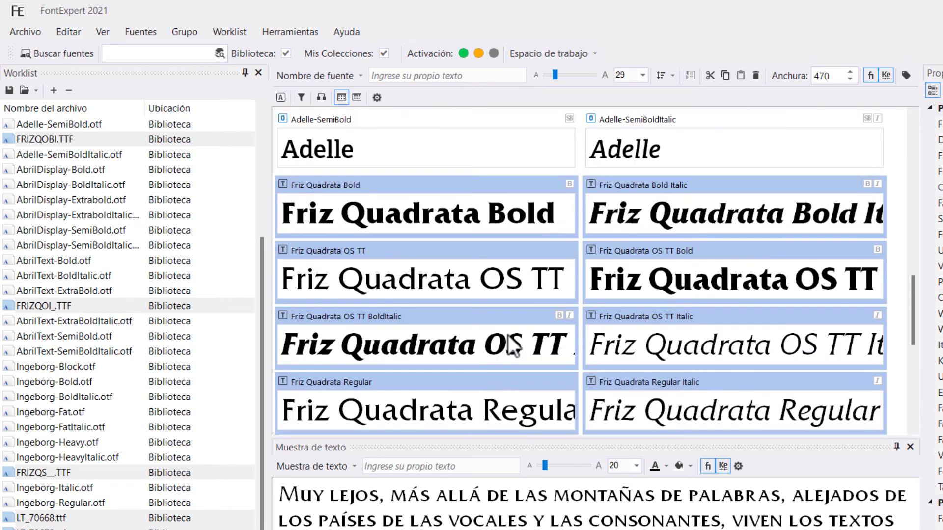
- Activate the selected Friz Quadrata fonts temporarily and check the totals of permanent and temporary fonts
scroll(508, 335, "down", 1)
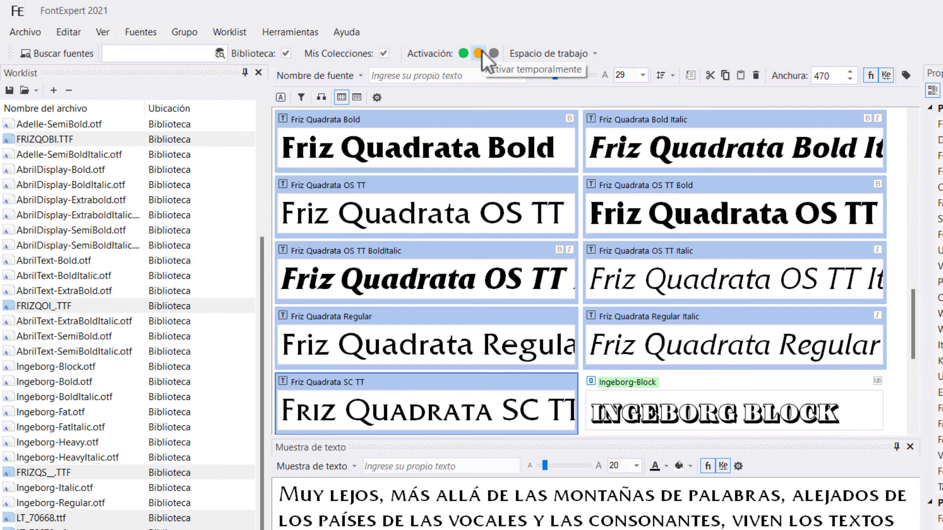
left_click(479, 52)
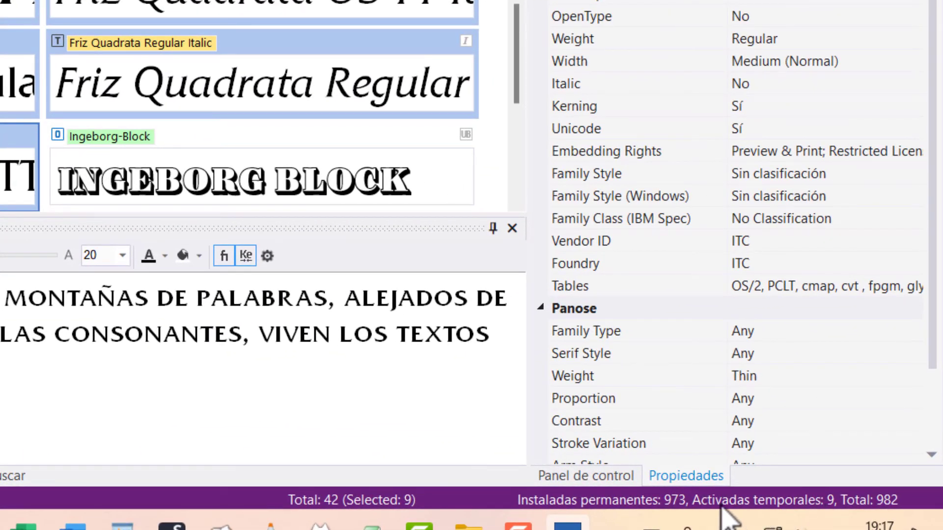
left_click(855, 499)
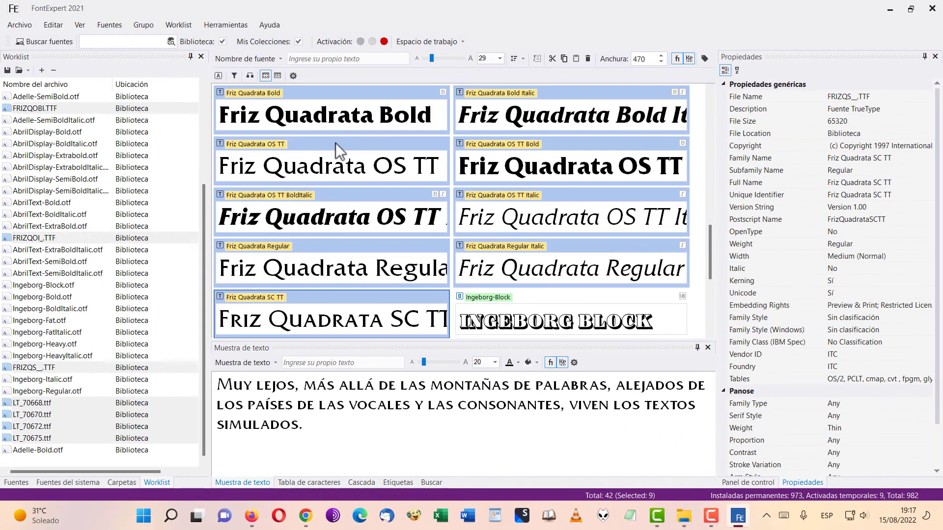
- Select only Friz Quadrata OS TT and review which worklist fonts are marked as temporarily active, permanently active or inactive
left_click(337, 114)
left_click(369, 171)
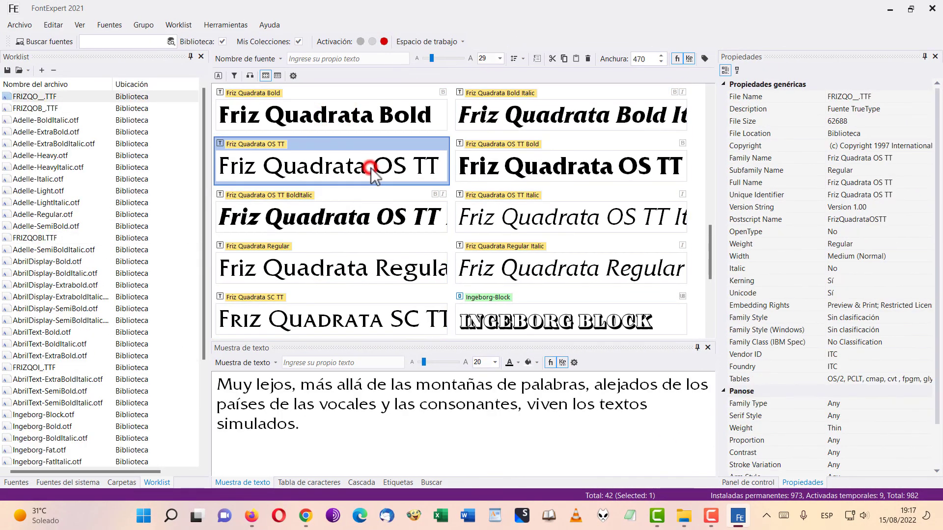
scroll(511, 184, "up", 5)
scroll(511, 184, "up", 5)
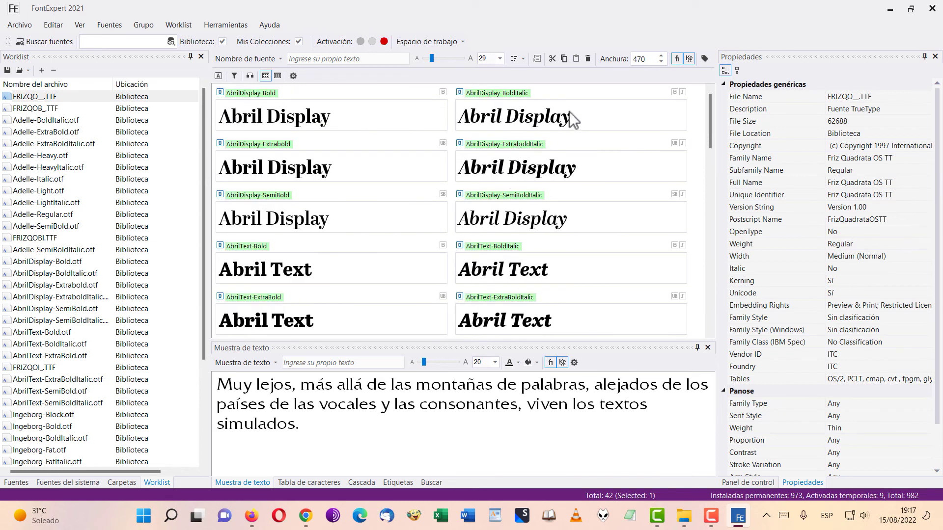
scroll(569, 114, "down", 5)
scroll(567, 104, "down", 6)
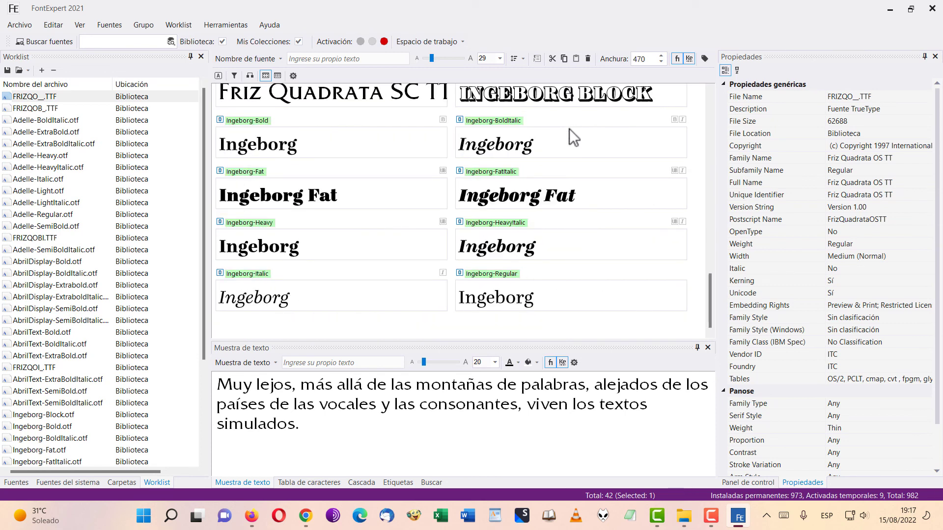
scroll(570, 129, "up", 5)
scroll(582, 147, "up", 6)
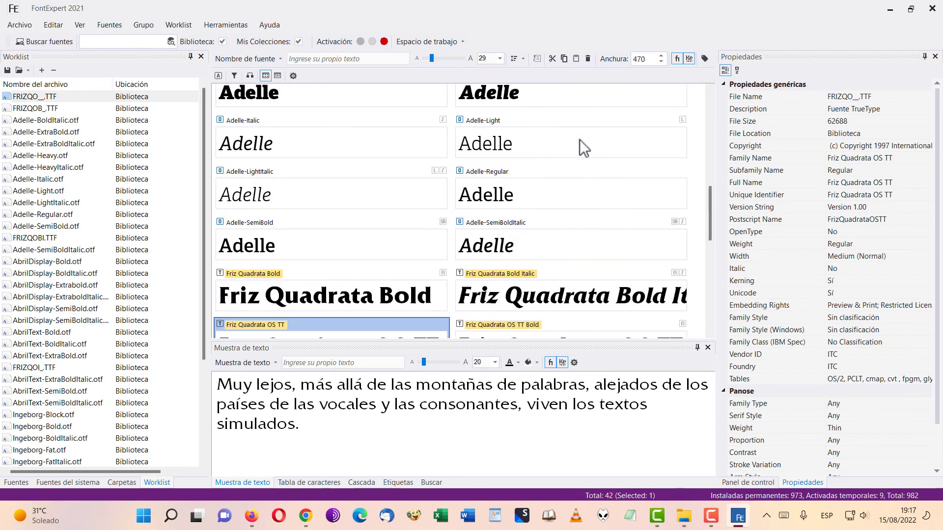
- Switch to Word and create a blank document for testing the activated fonts
scroll(576, 141, "up", 2)
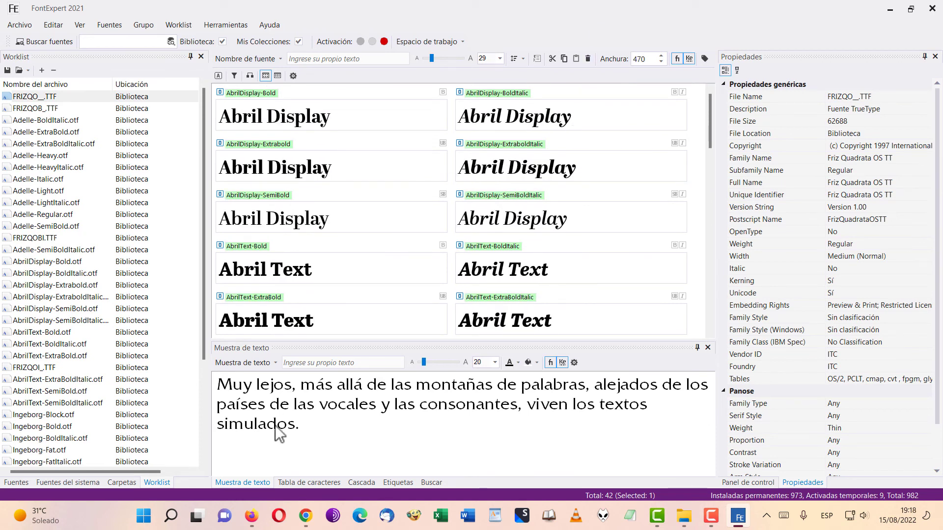
left_click(471, 520)
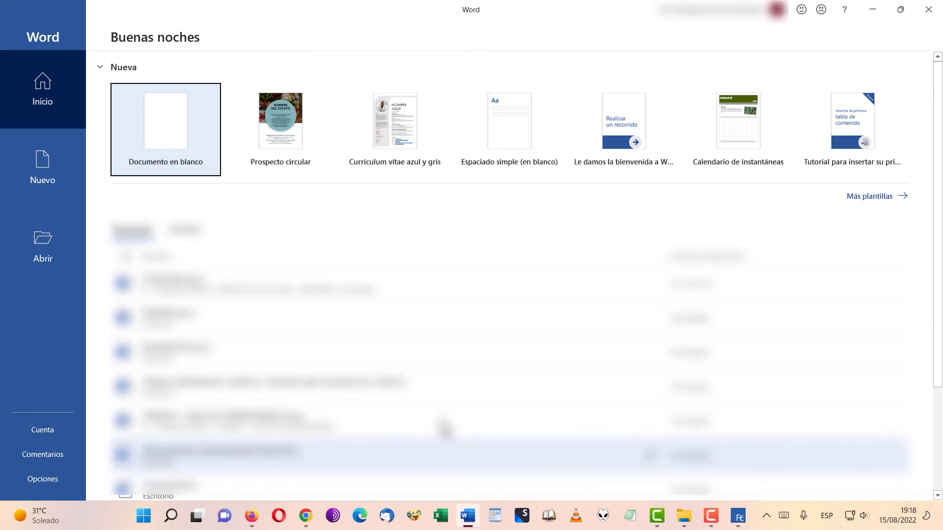
left_click(183, 137)
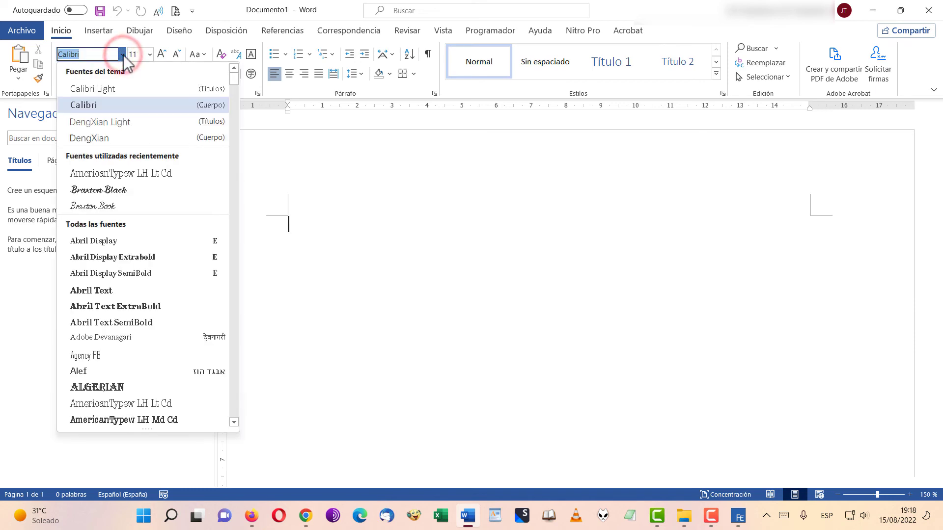
- Generate filler text with =rand(2,4) and insert the missing spaces after "galerías." and "documento."
left_click(333, 235)
type("=rand")
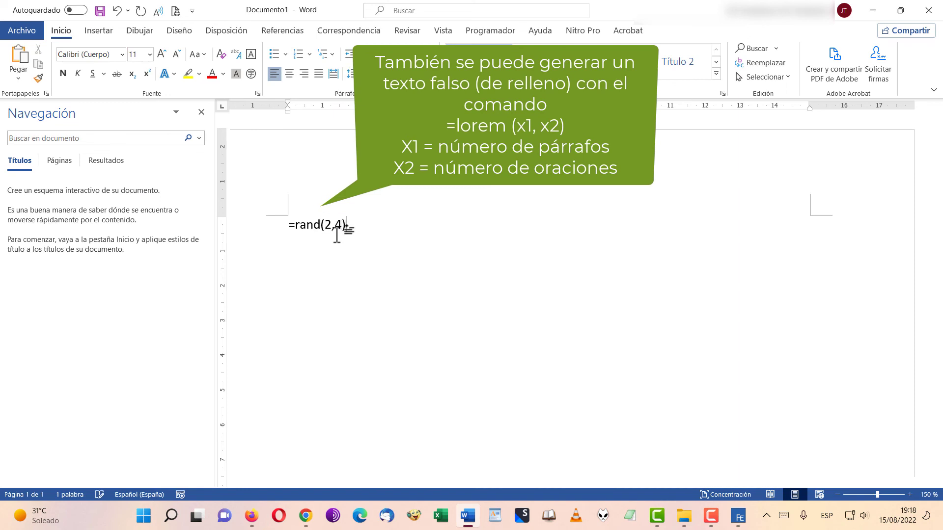
type("(2,4)")
key("Return")
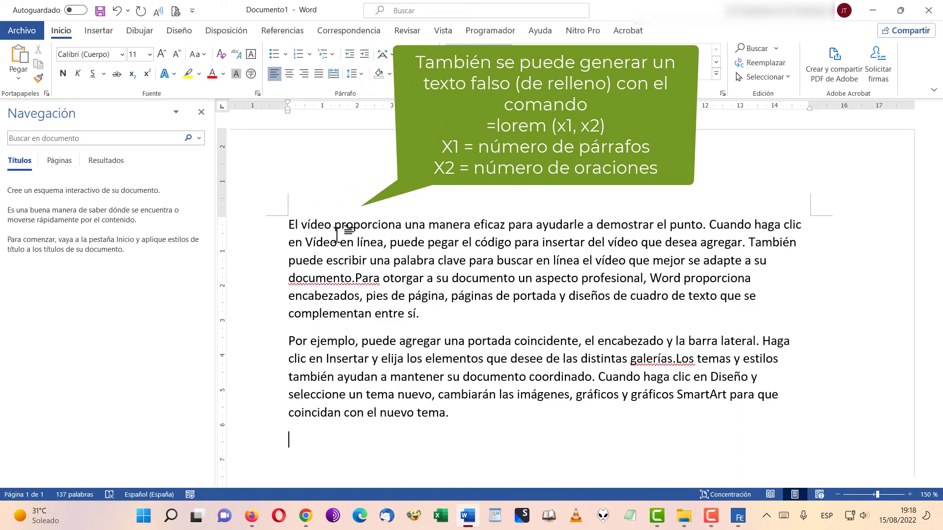
left_click(679, 358)
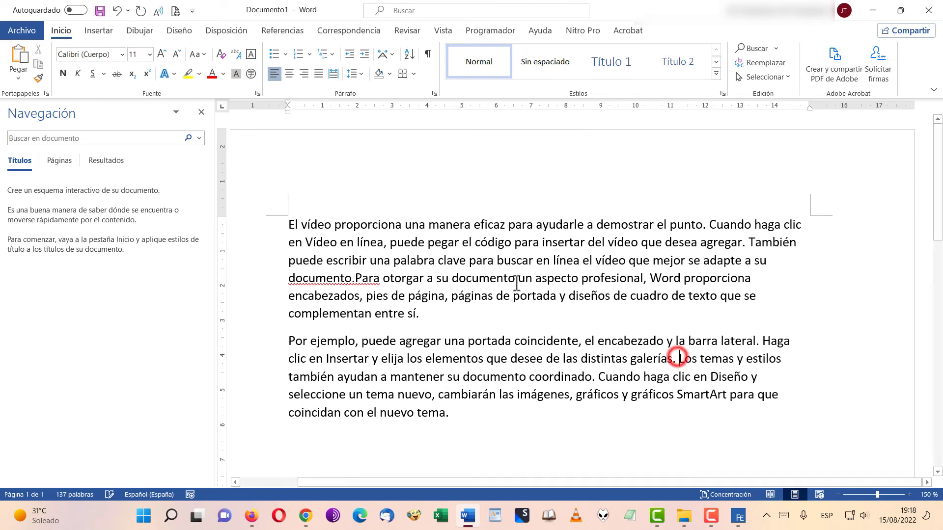
left_click(354, 278)
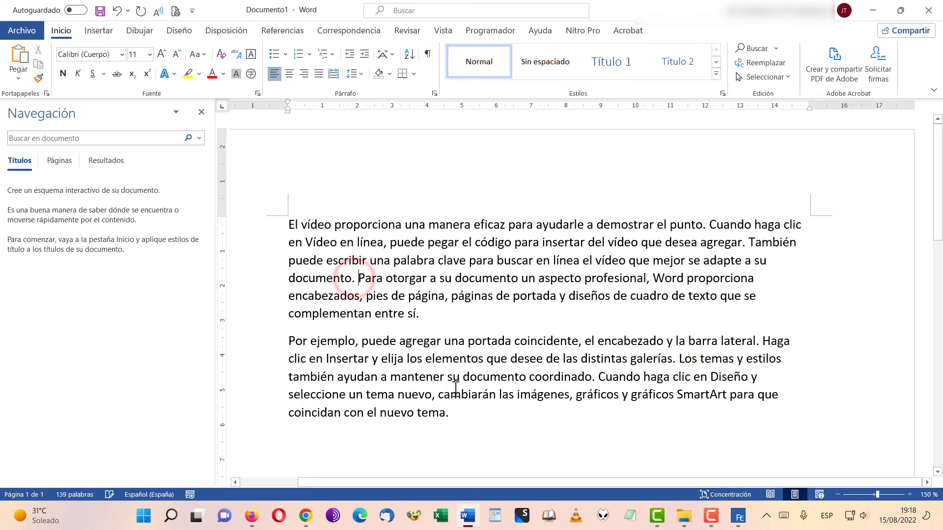
- Close the navigation pane and format both filler paragraphs in Abril Display at size 10, leaving them selected
left_click_drag(450, 413, 281, 230)
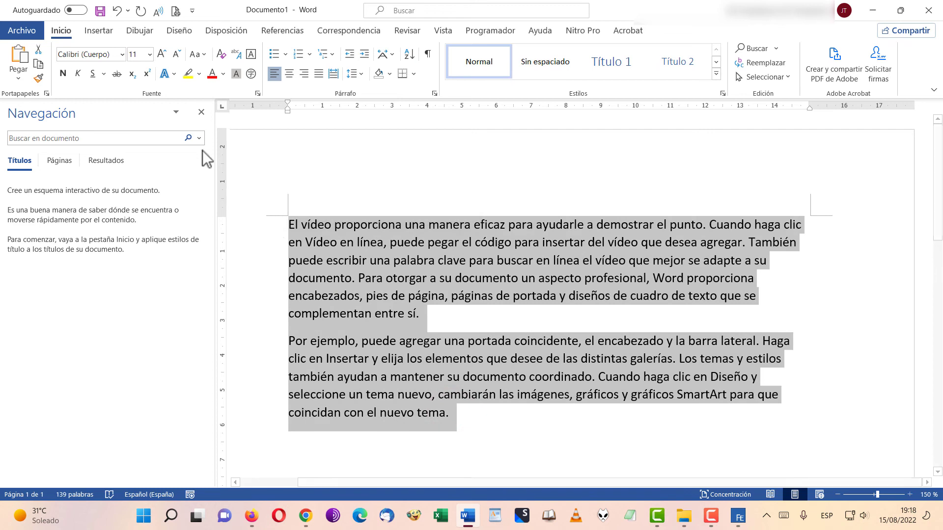
left_click(201, 112)
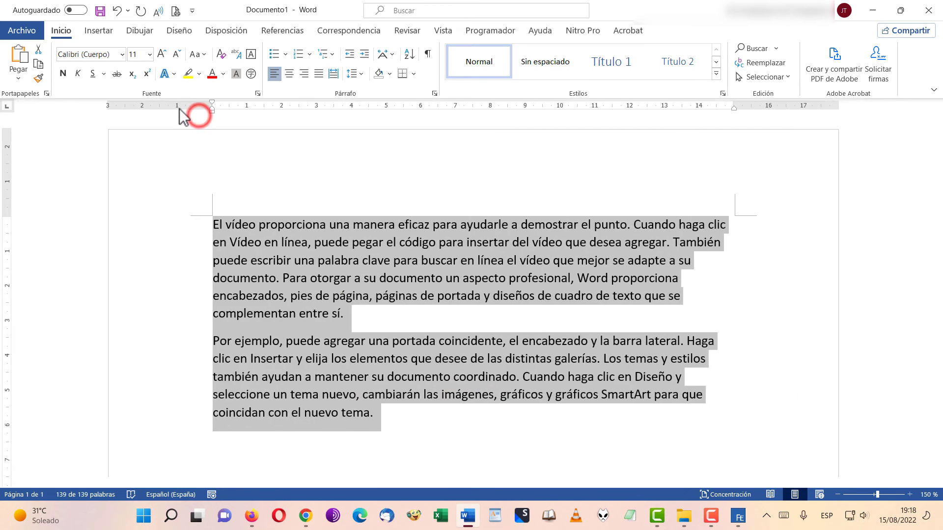
left_click(122, 54)
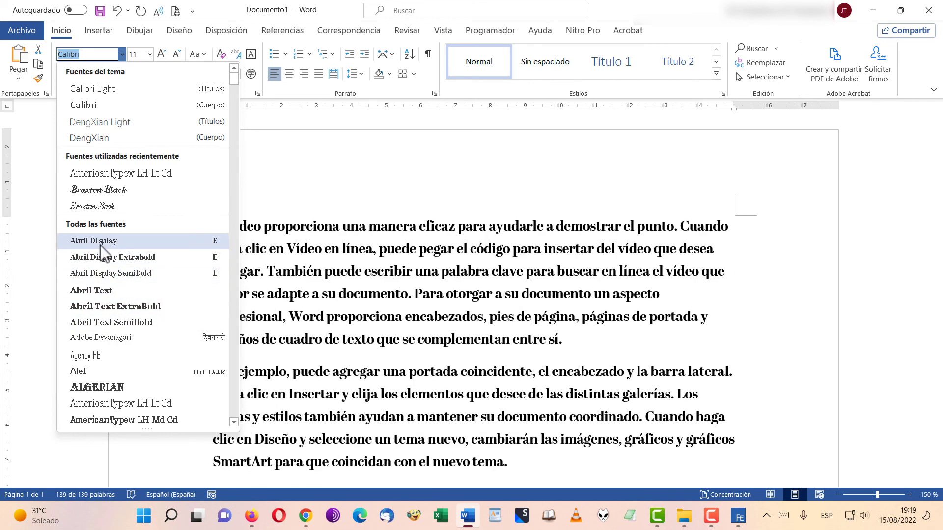
left_click(100, 246)
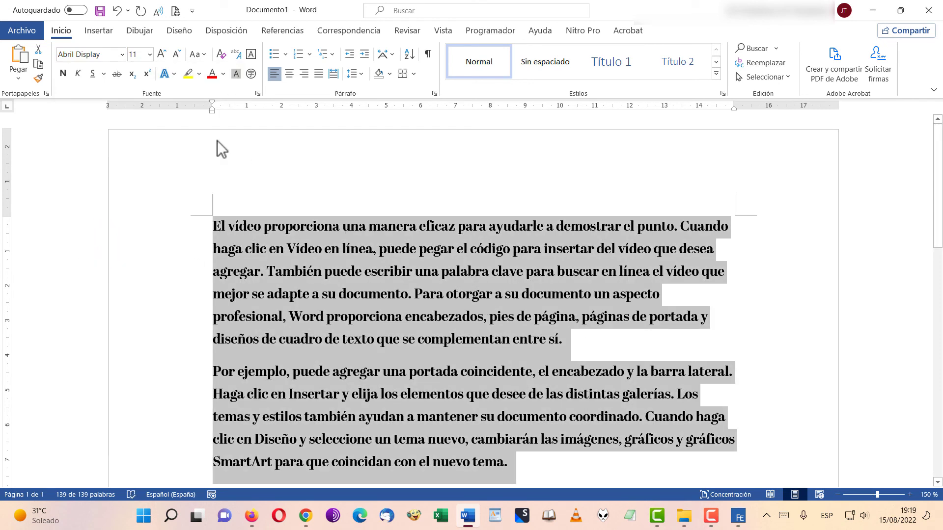
left_click(176, 55)
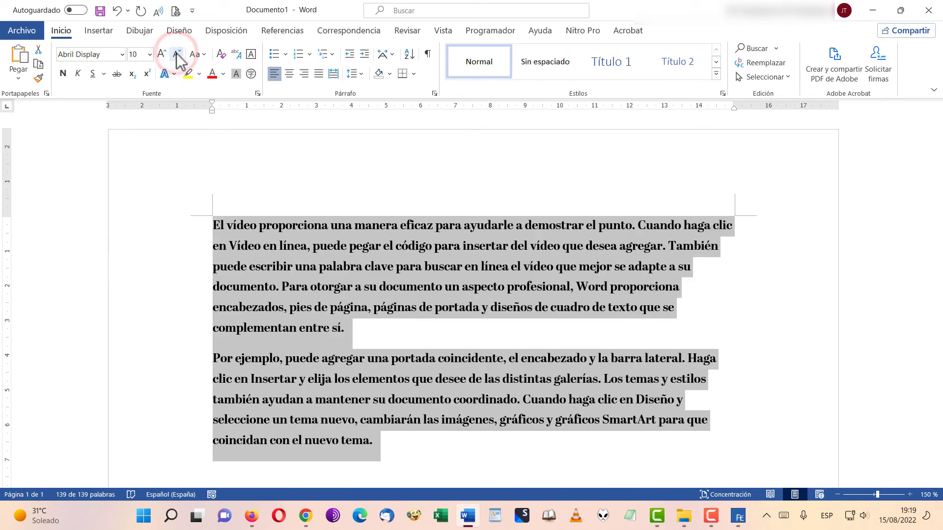
left_click(321, 245)
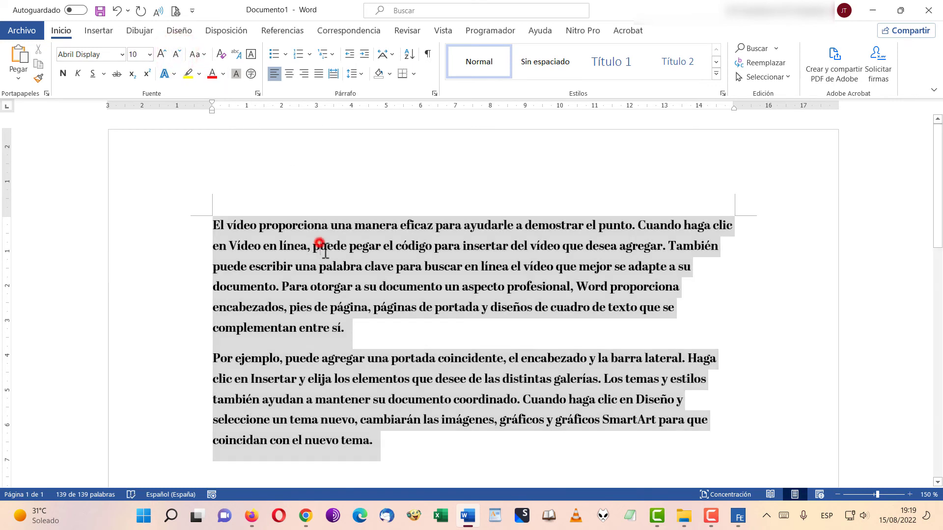
left_click(385, 443, "shift")
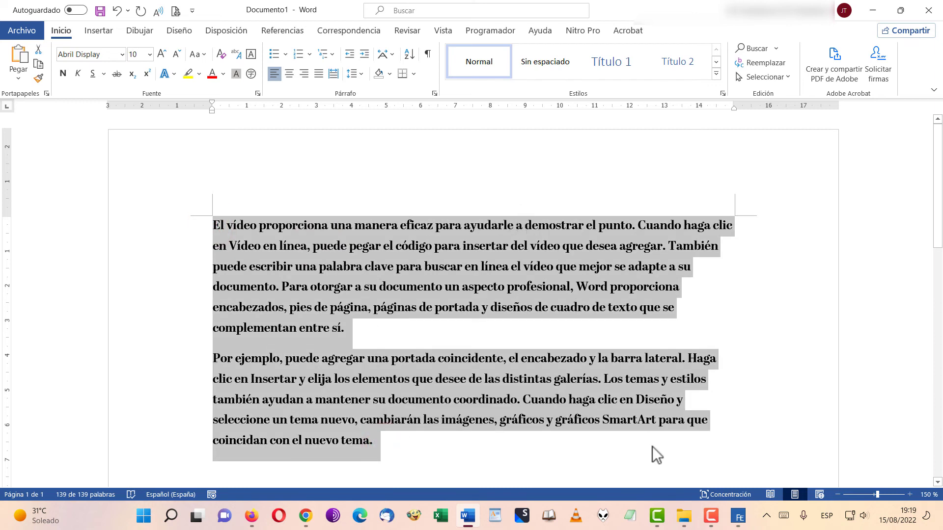
- Switch to FontExpert and review the activation marks from the Abril fonts down to the Friz Quadrata and Ingeborg fonts
left_click(739, 516)
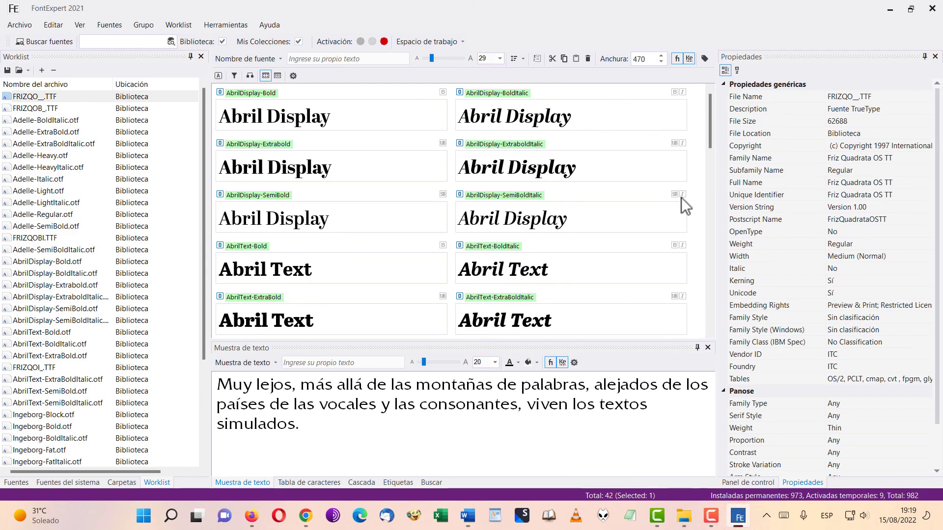
scroll(682, 198, "down", 3)
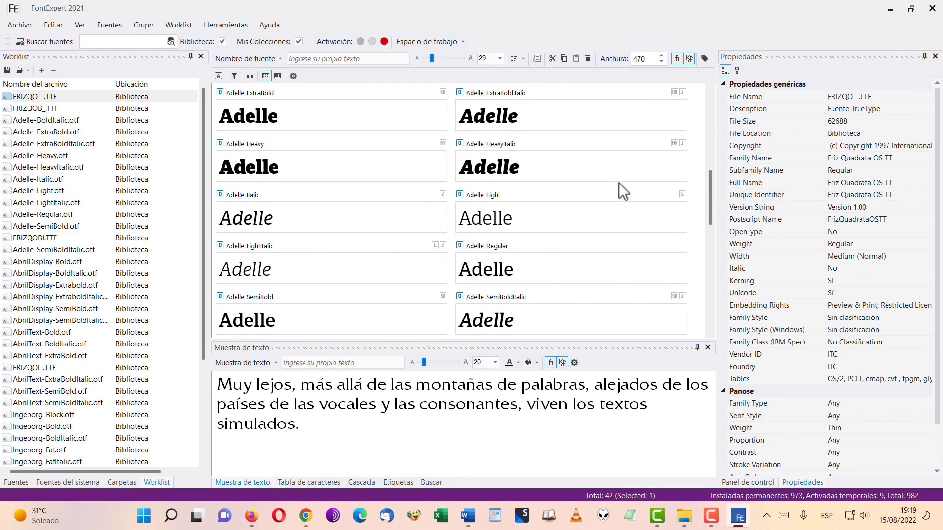
scroll(619, 183, "down", 5)
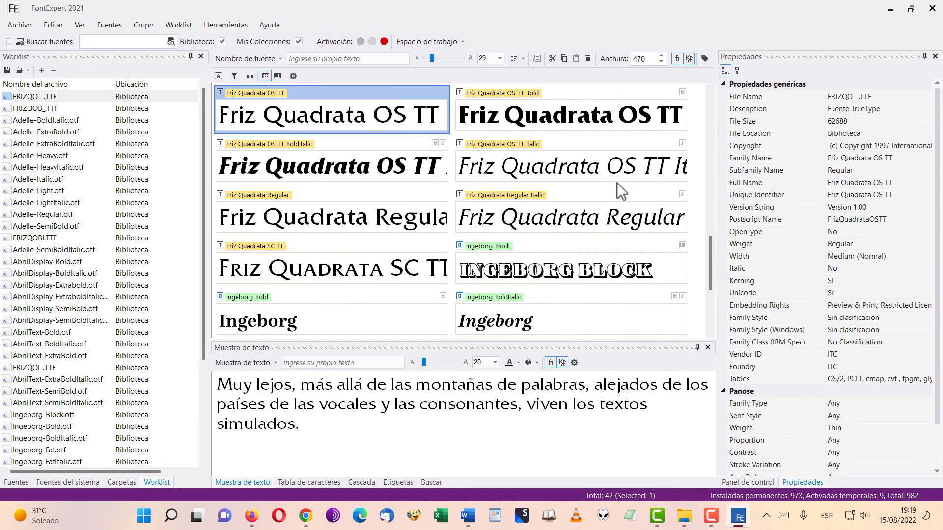
- Return to Word, reselect both paragraphs and set their font to Friz Quadrata OS TT
left_click(467, 516)
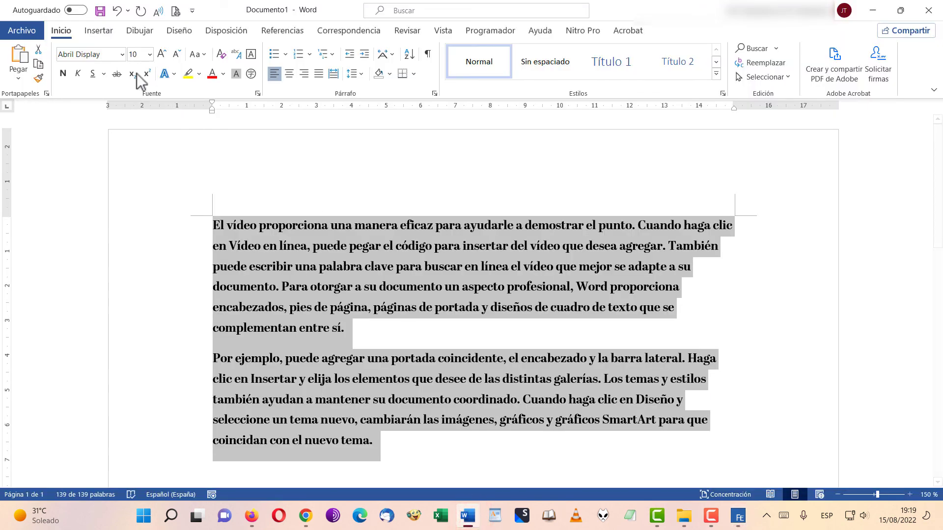
left_click(245, 249)
left_click(211, 228)
left_click(391, 442, "shift")
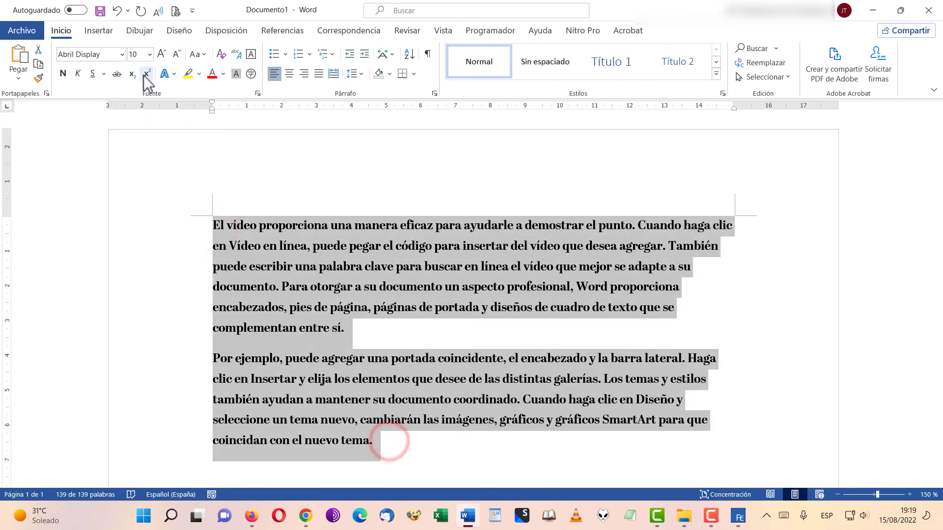
left_click(121, 54)
scroll(118, 265, "down", 10)
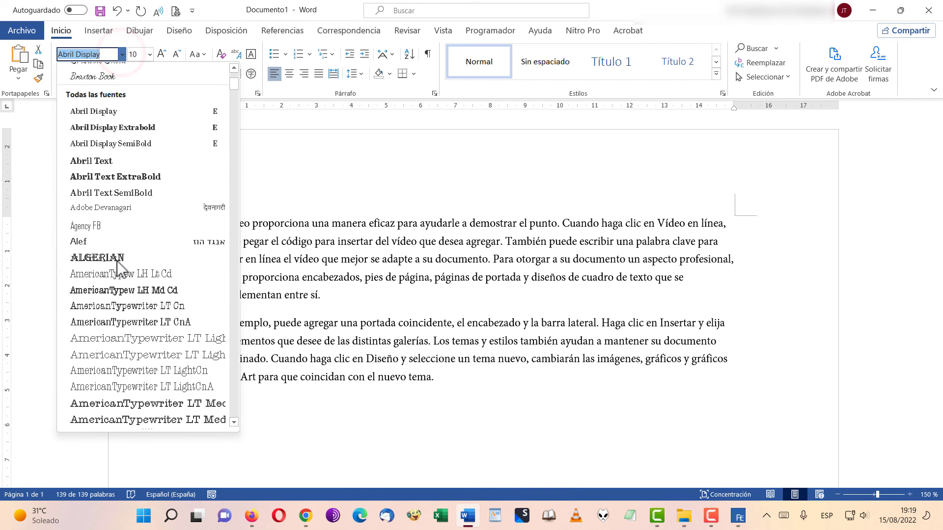
scroll(117, 261, "down", 20)
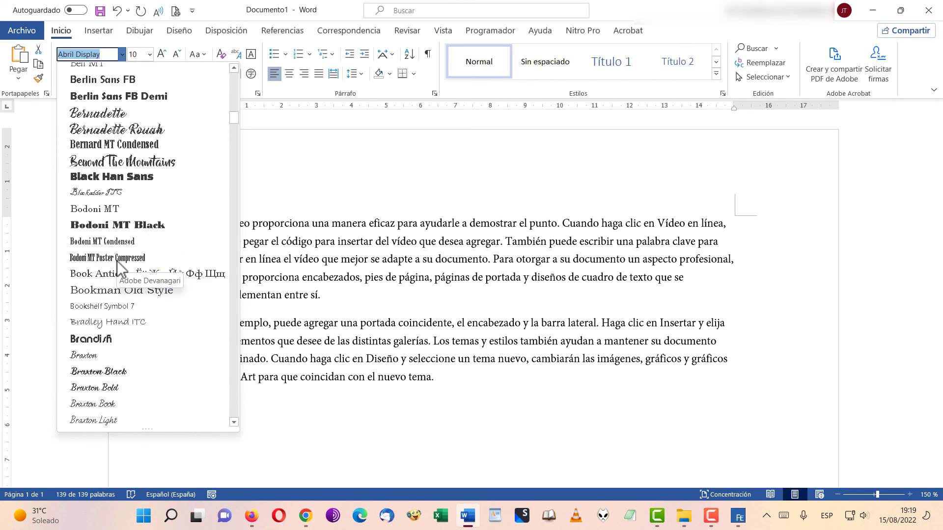
scroll(118, 267, "down", 20)
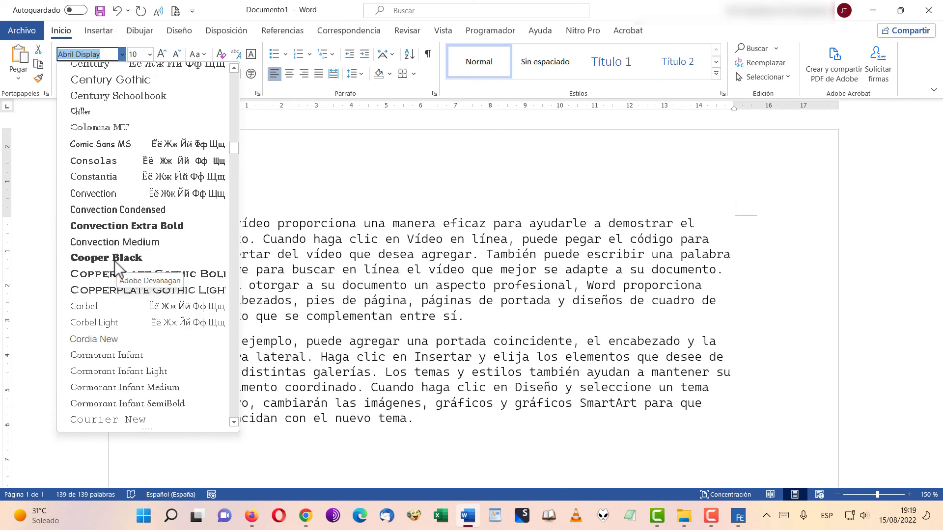
scroll(114, 261, "down", 4)
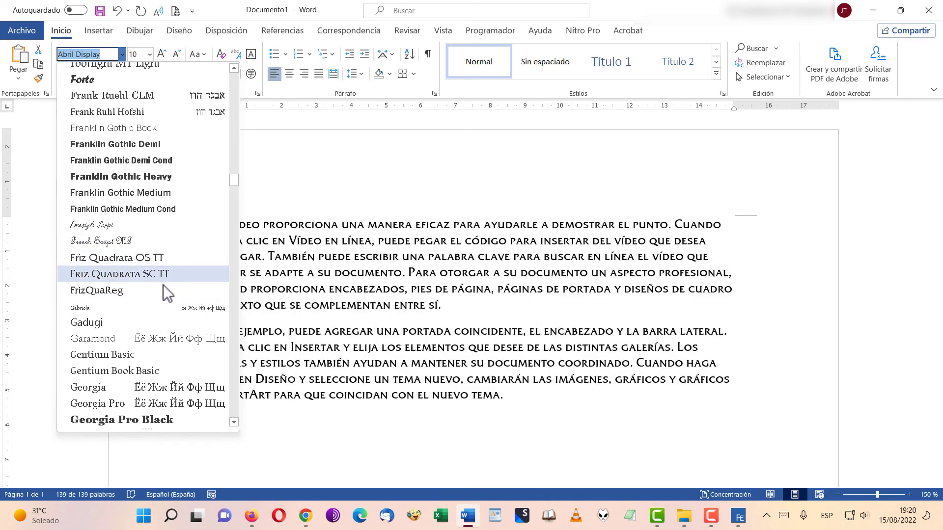
left_click(172, 264)
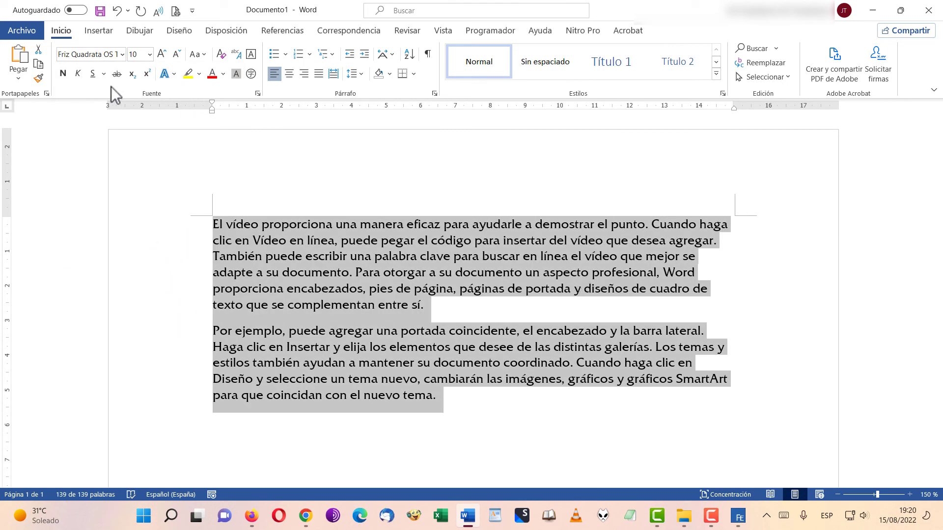
- Try italic and bold on the Friz Quadrata text, then check the underline styles without applying one
left_click(75, 74)
left_click(75, 74)
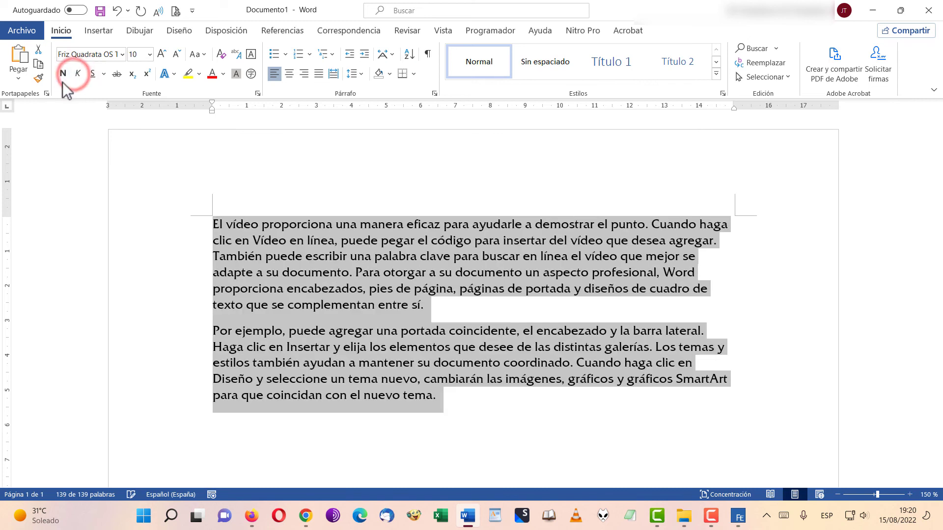
left_click(63, 73)
left_click(63, 73)
left_click(105, 73)
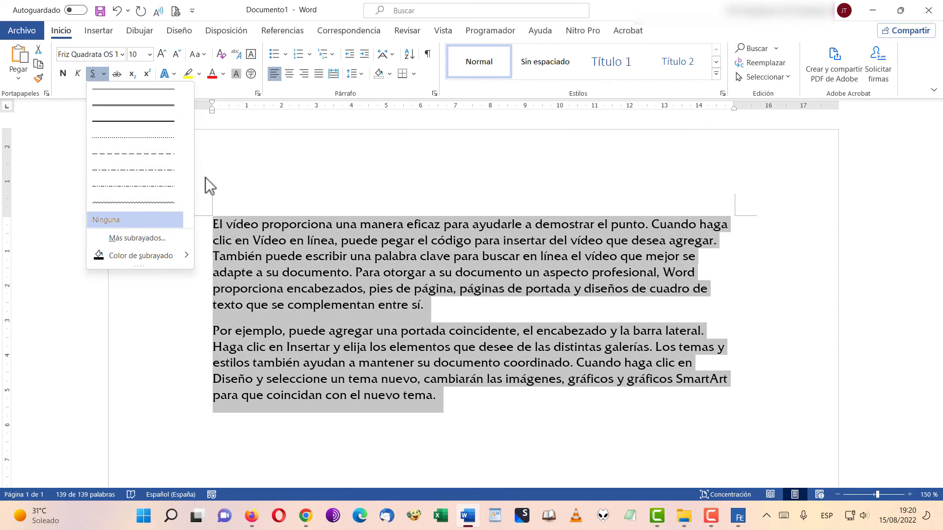
left_click(60, 90)
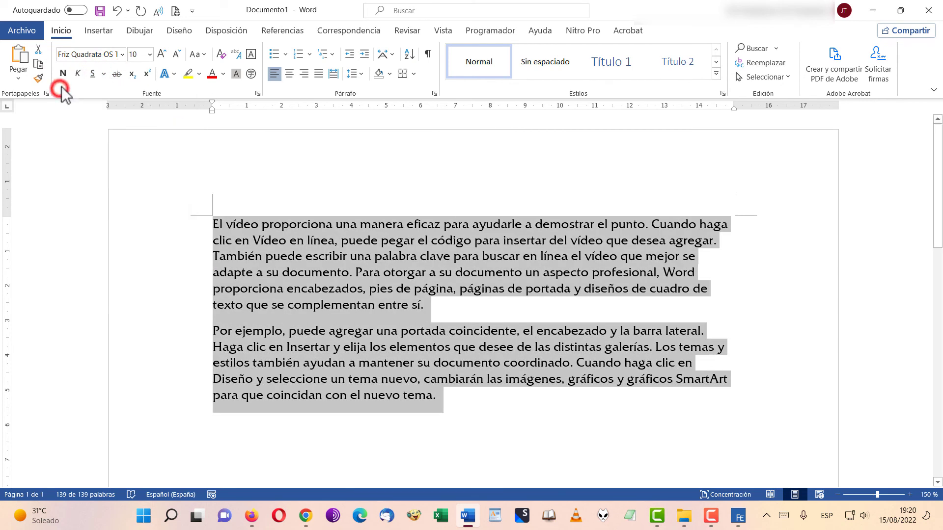
- Set the font of both selected paragraphs to Ingeborg Heavy and deselect the text
left_click(122, 55)
scroll(182, 259, "down", 8)
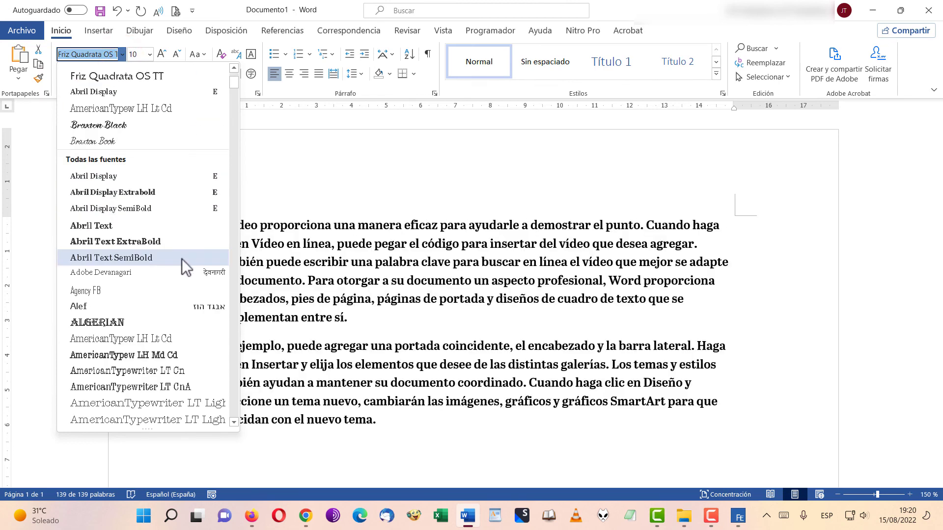
scroll(182, 255, "down", 20)
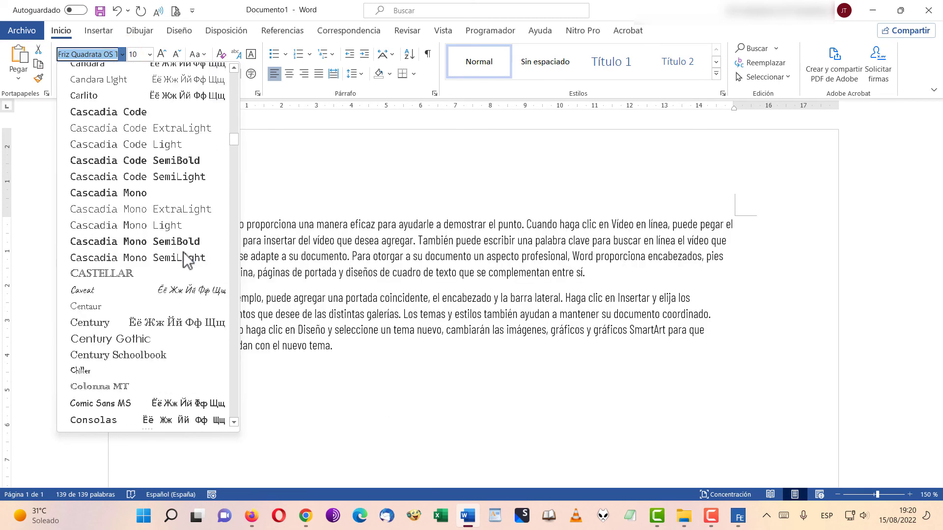
scroll(184, 252, "down", 10)
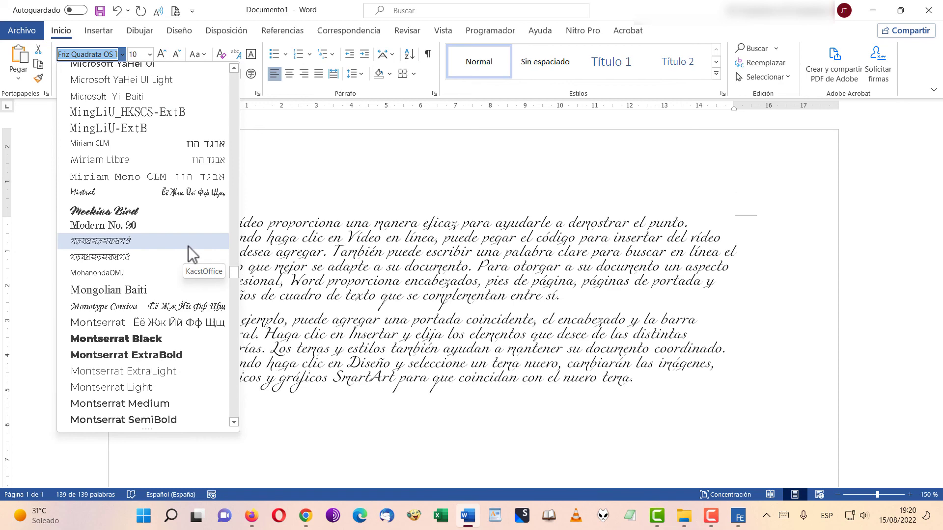
scroll(215, 226, "up", 15)
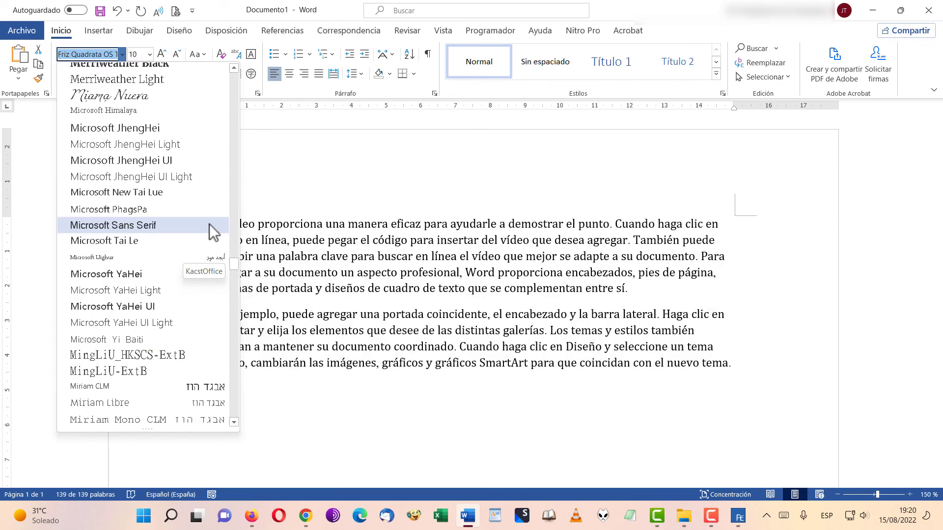
scroll(183, 220, "up", 20)
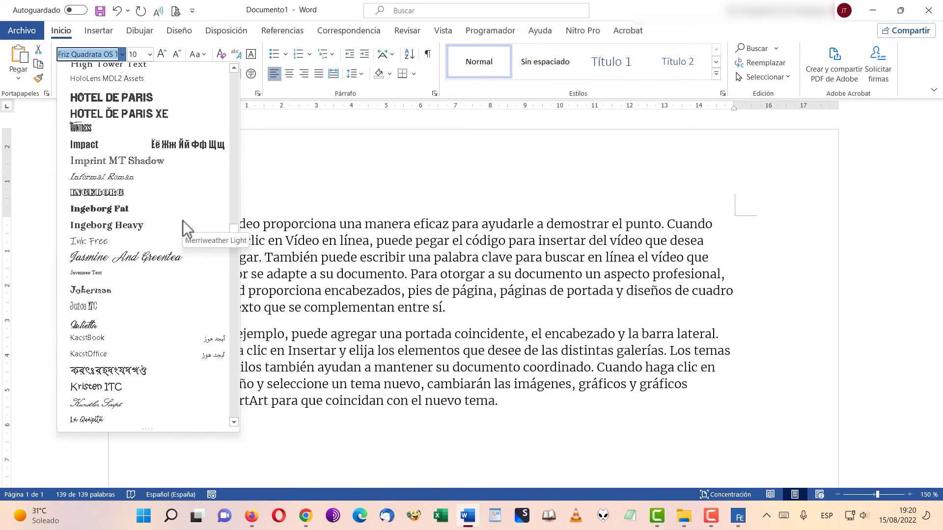
scroll(183, 220, "up", 15)
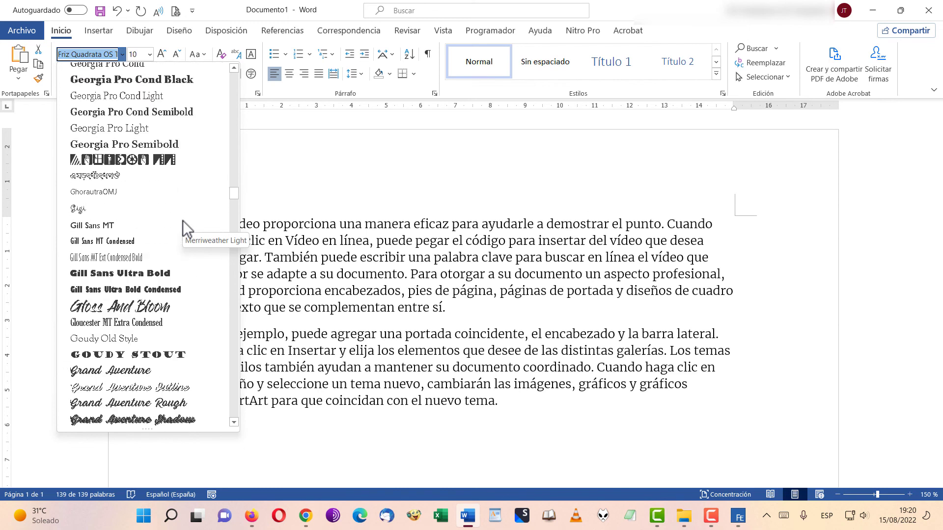
scroll(183, 220, "up", 1)
scroll(183, 220, "down", 13)
scroll(175, 221, "down", 7)
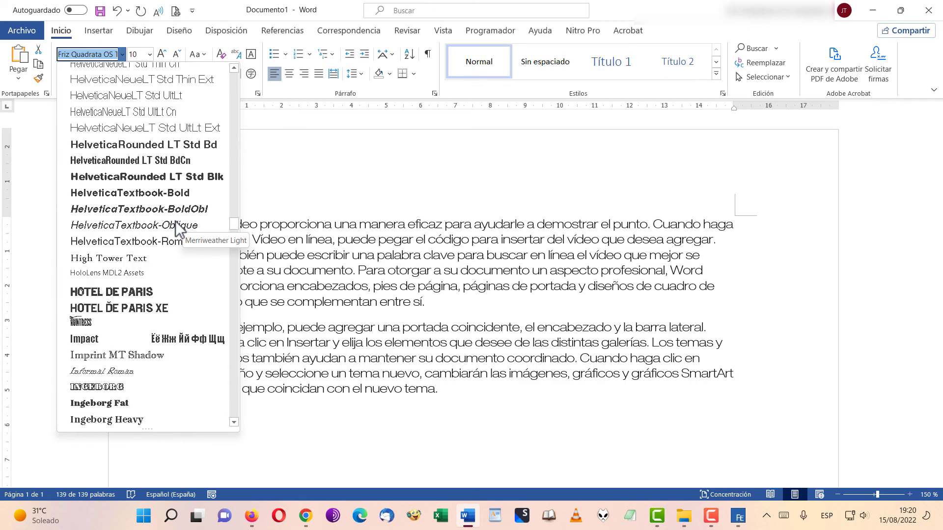
scroll(175, 221, "down", 3)
scroll(176, 208, "up", 5)
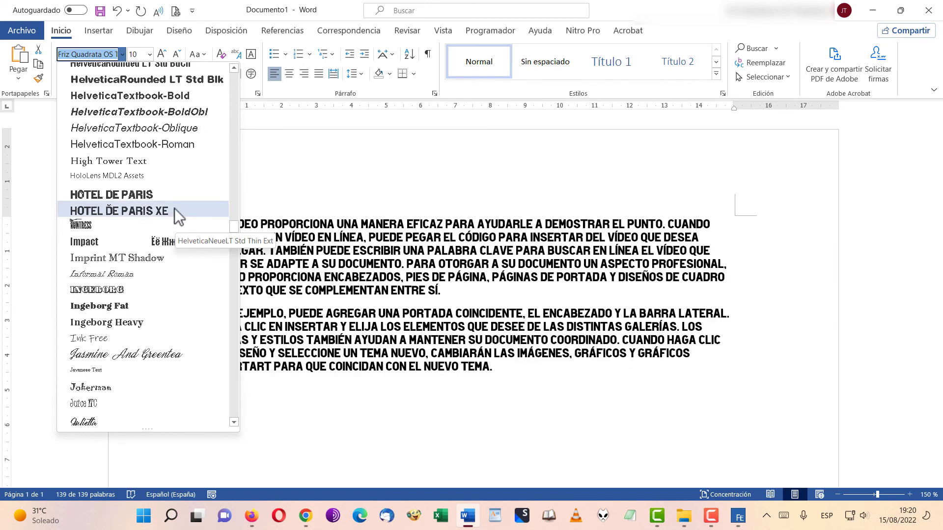
scroll(167, 209, "down", 6)
scroll(167, 208, "down", 8)
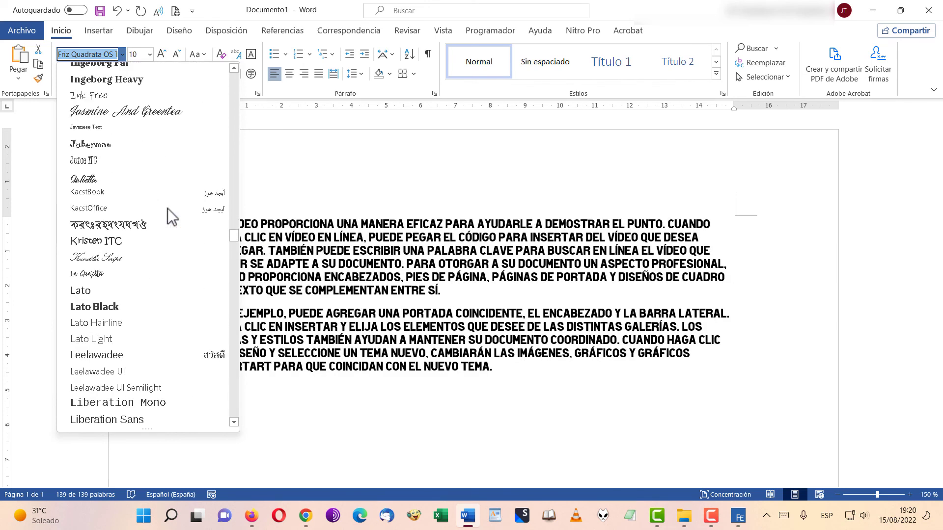
scroll(158, 211, "up", 3)
scroll(131, 211, "up", 5)
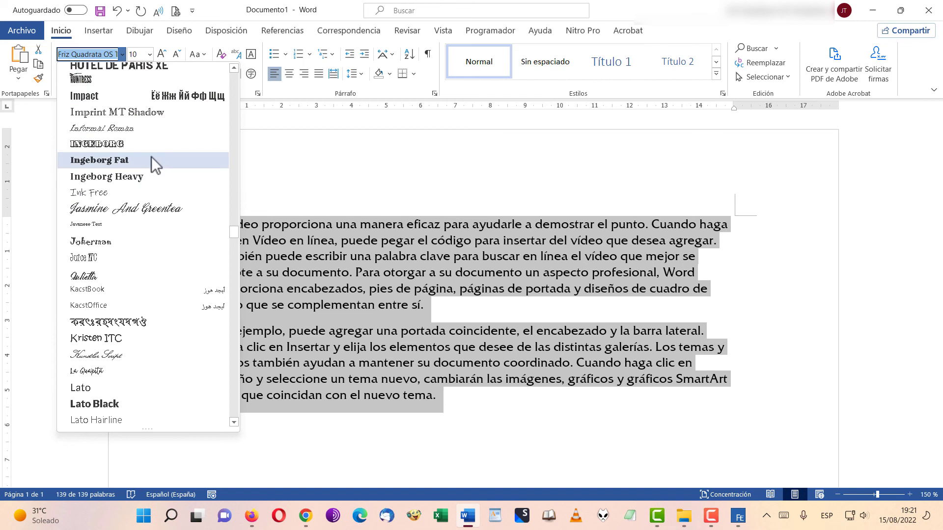
left_click(136, 178)
left_click(282, 236)
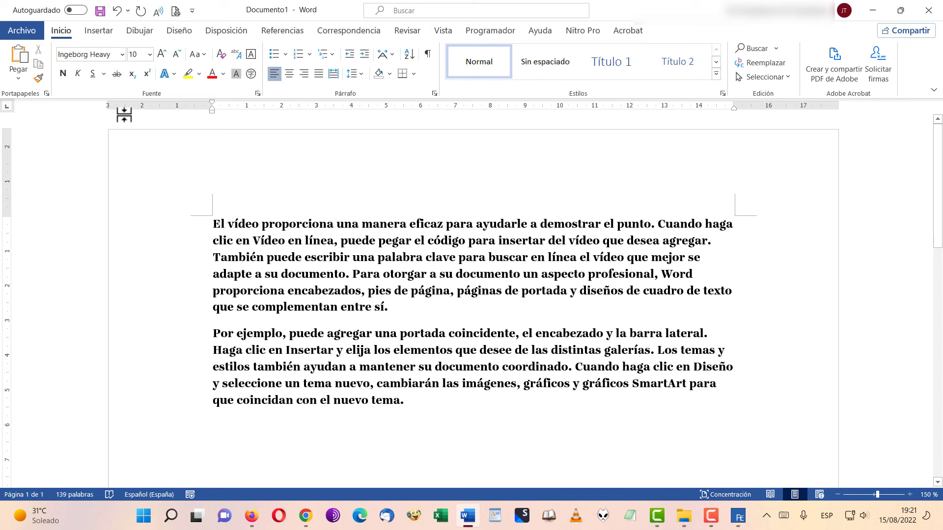
- Switch to FontExpert and review the activation marks of the Ingeborg fonts
key("alt+Tab")
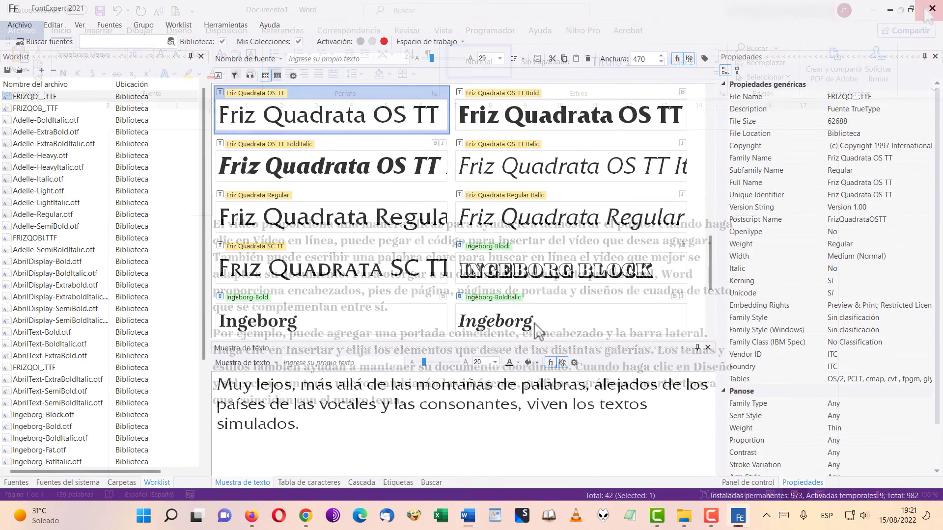
scroll(355, 303, "down", 3)
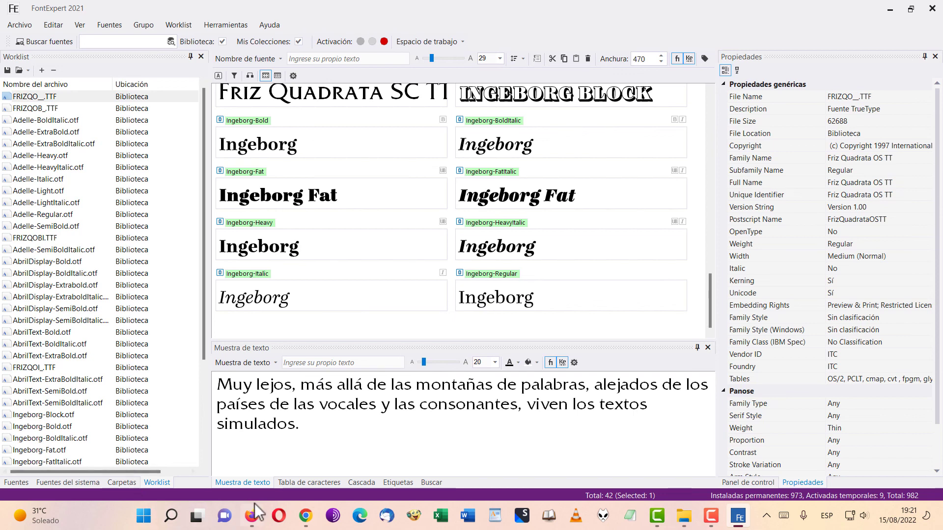
- Launch Adobe Illustrator 2022 and create a new A4 document
left_click(142, 519)
scroll(544, 194, "down", 5)
scroll(543, 194, "down", 8)
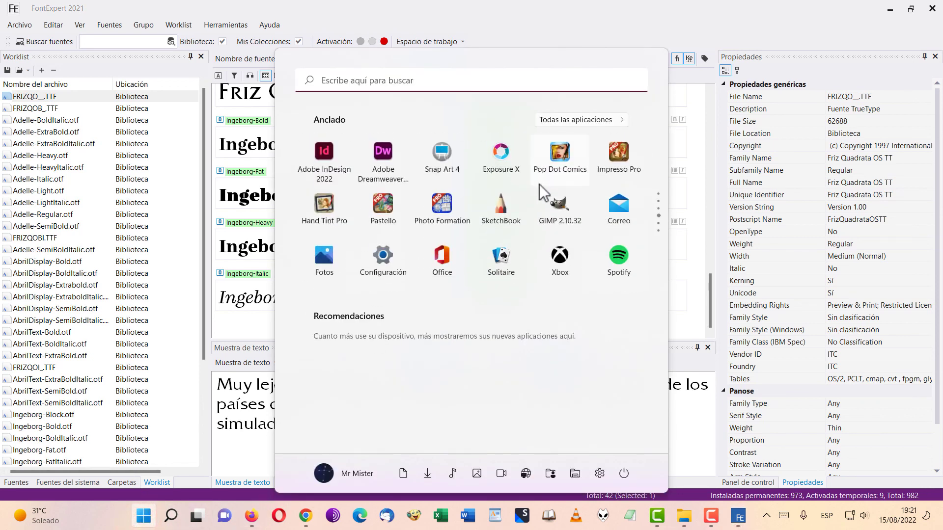
scroll(544, 194, "up", 5)
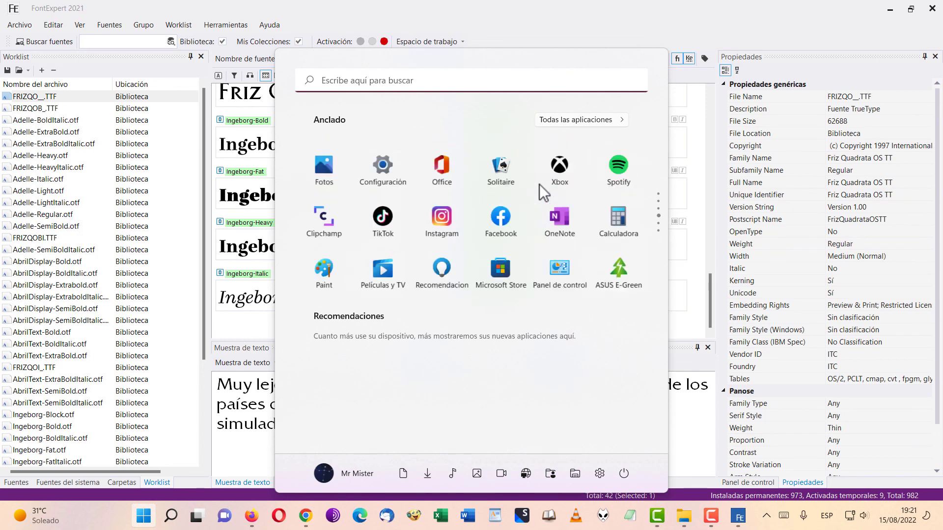
scroll(543, 194, "up", 1)
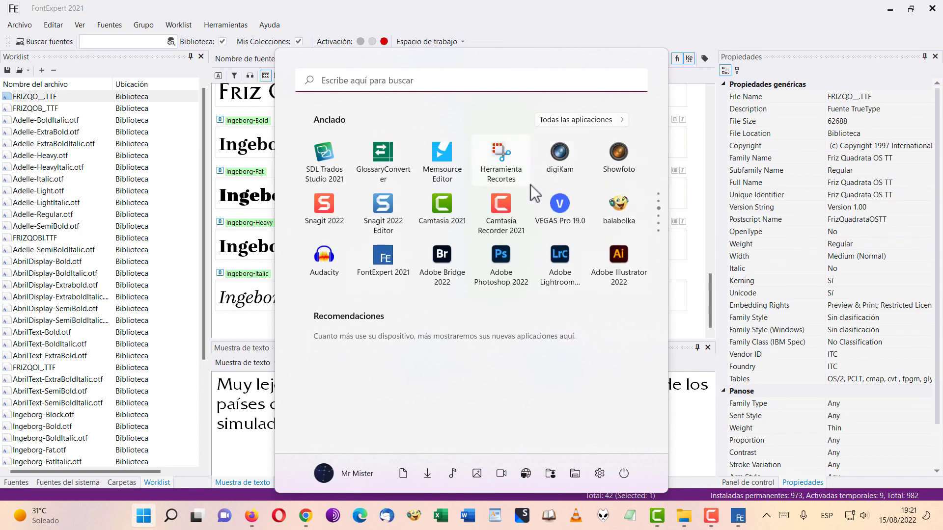
left_click(620, 259)
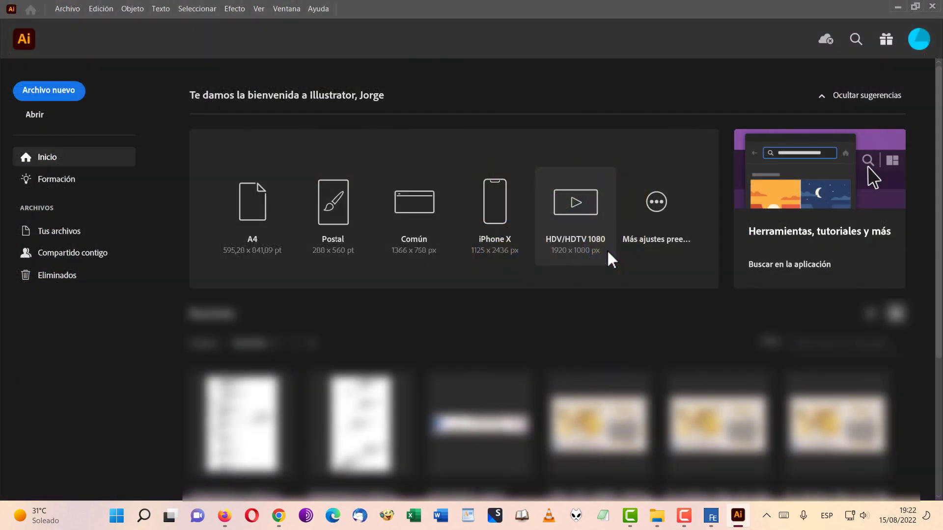
left_click(245, 210)
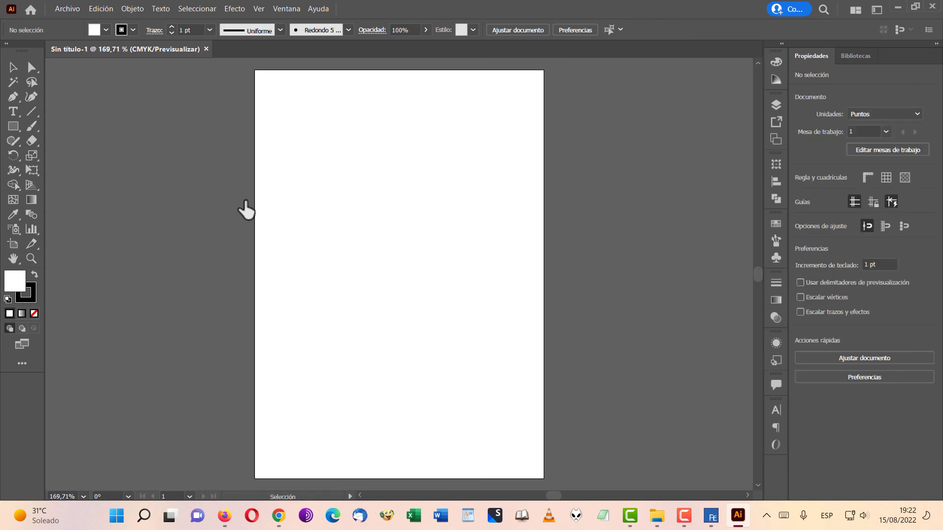
- Place the point text "Texto de prueba" in the upper part of the artboard and deselect it
left_click(14, 111)
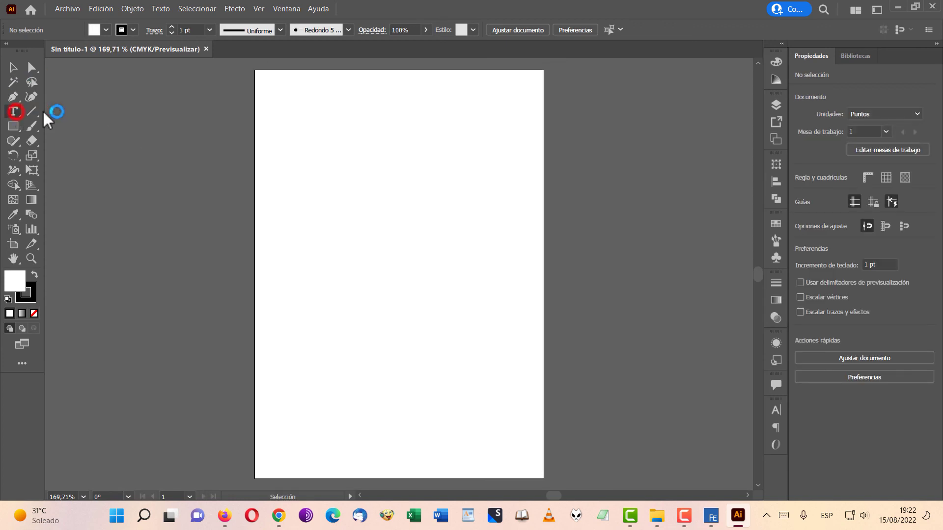
left_click(306, 156)
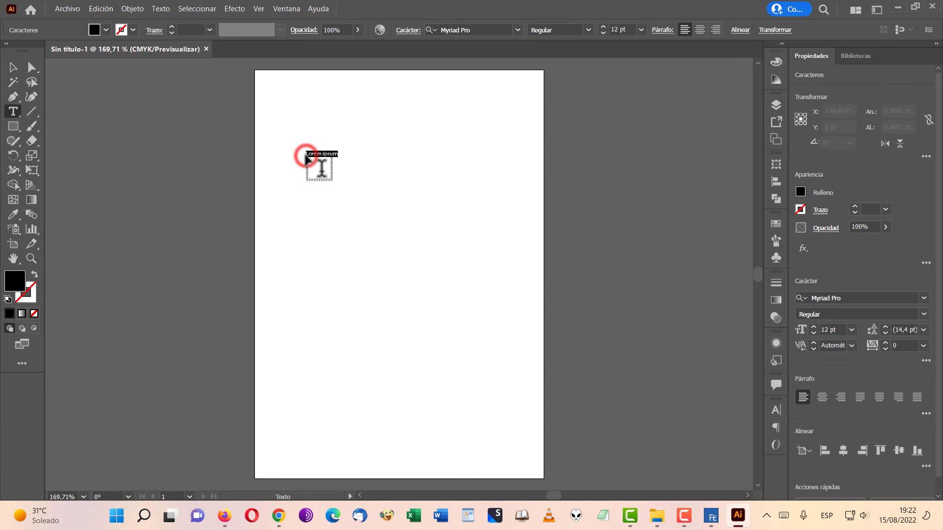
key("BackSpace")
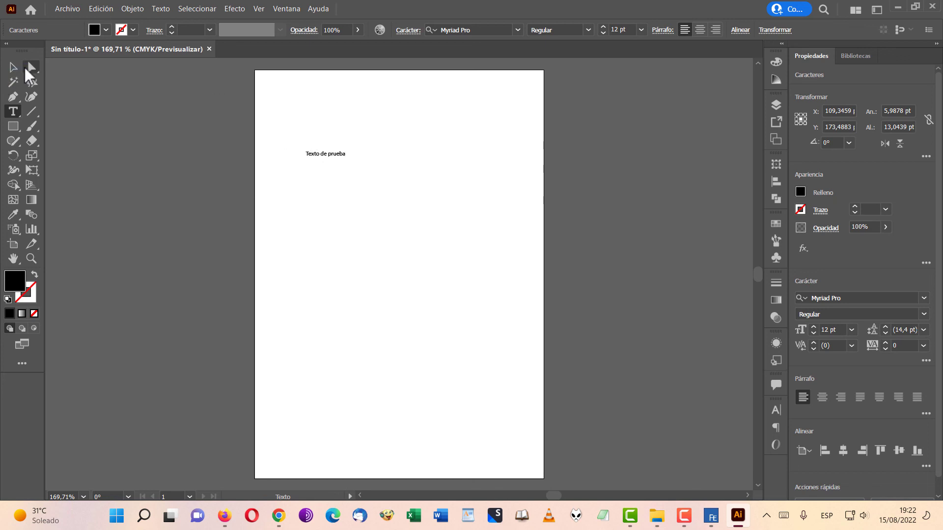
left_click(26, 67)
left_click(337, 104)
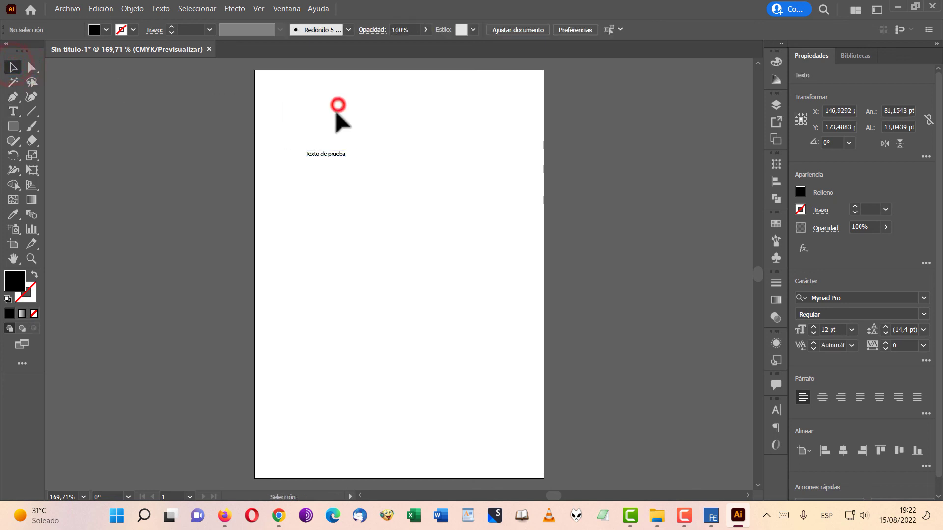
- Select the sample text and examine the Ingeborg family's styles from Regular to Block in the available fonts
left_click(330, 154)
left_click(31, 258)
left_click(319, 174)
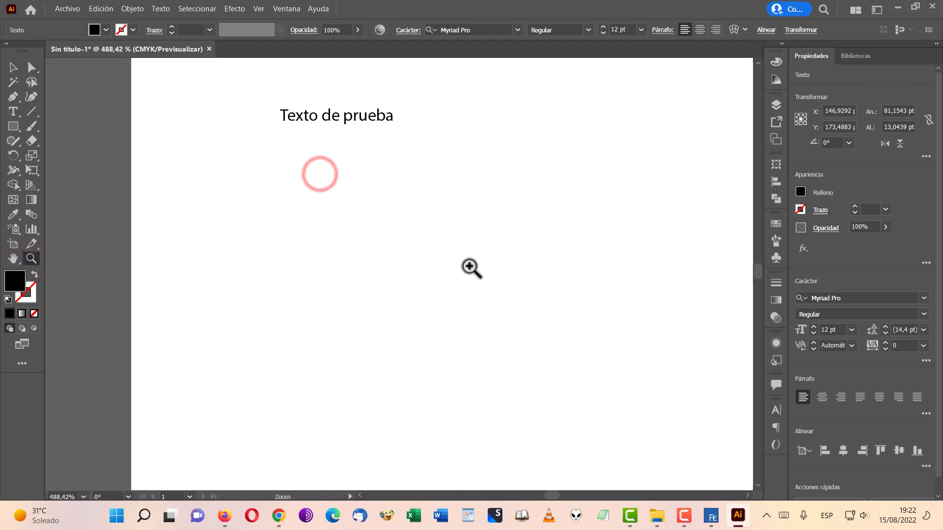
left_click_drag(425, 265, 321, 311)
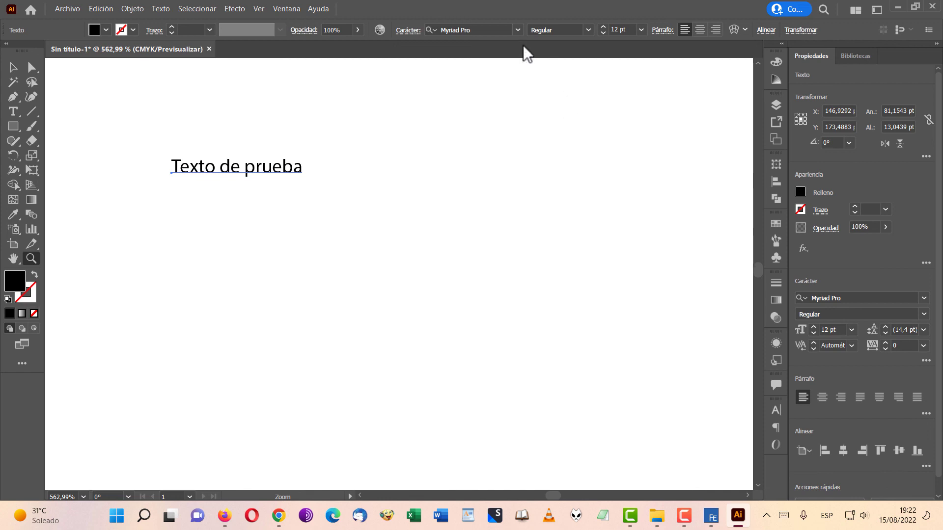
left_click(518, 30)
left_click(518, 31)
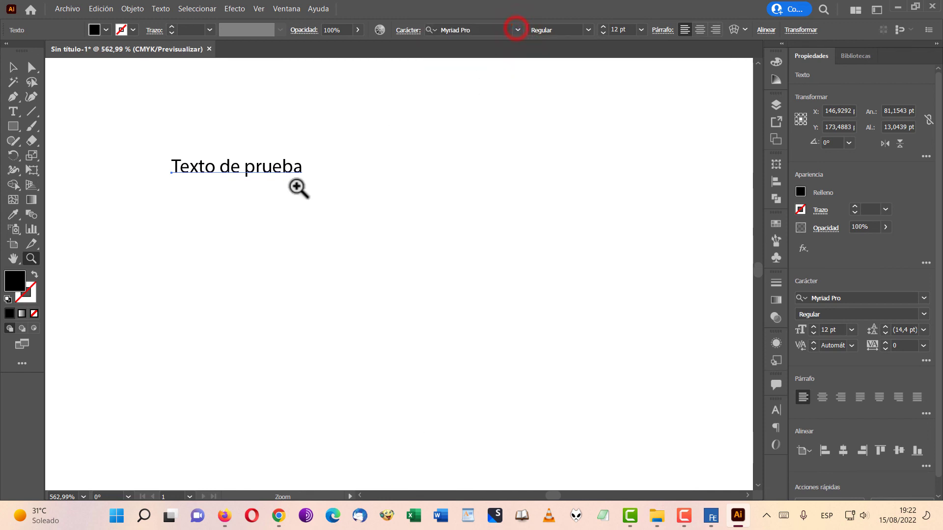
left_click(3, 67)
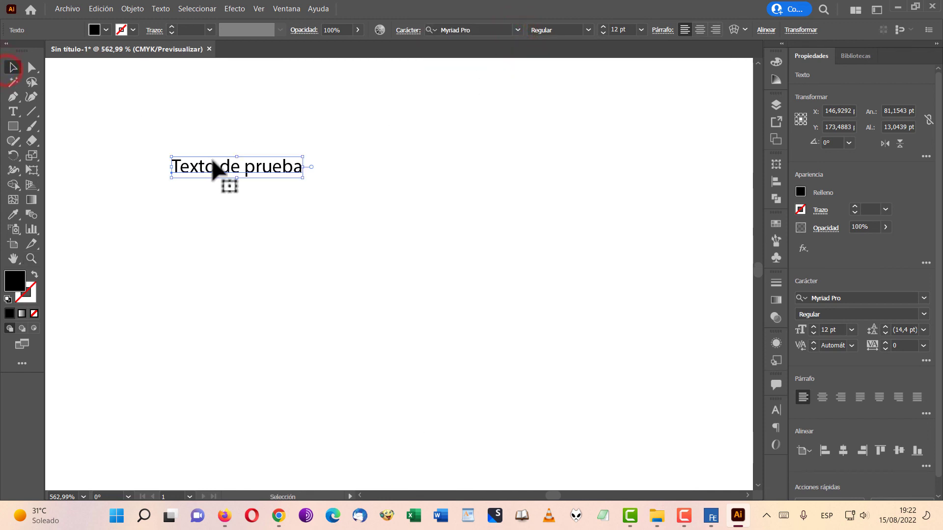
left_click(518, 30)
scroll(585, 275, "down", 10)
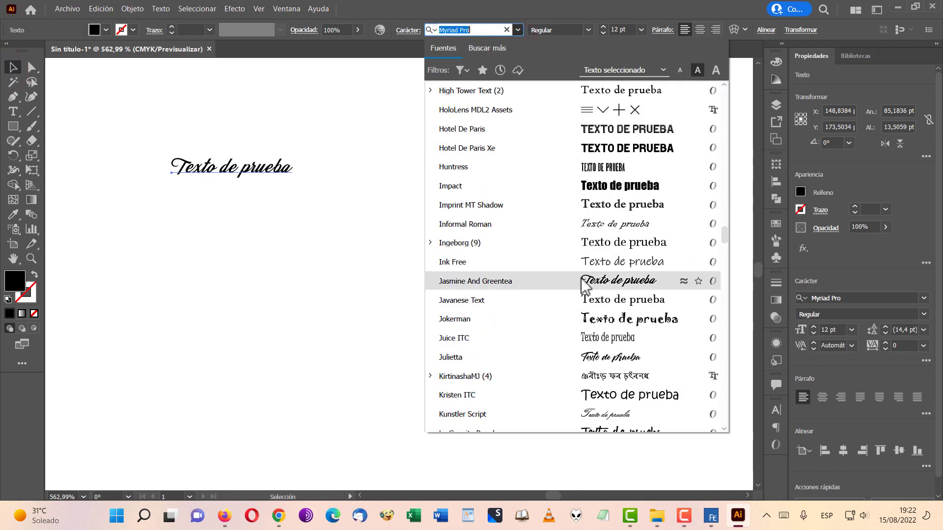
left_click(429, 243)
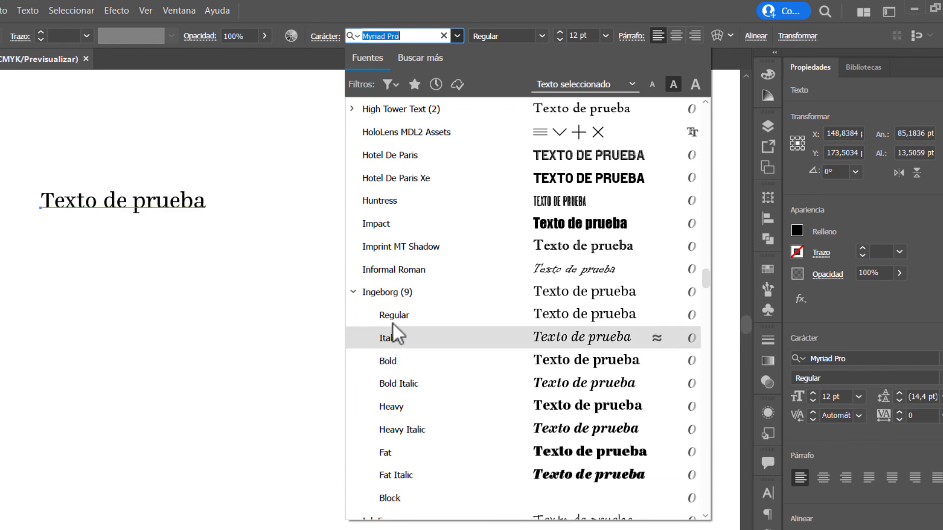
left_click(352, 292)
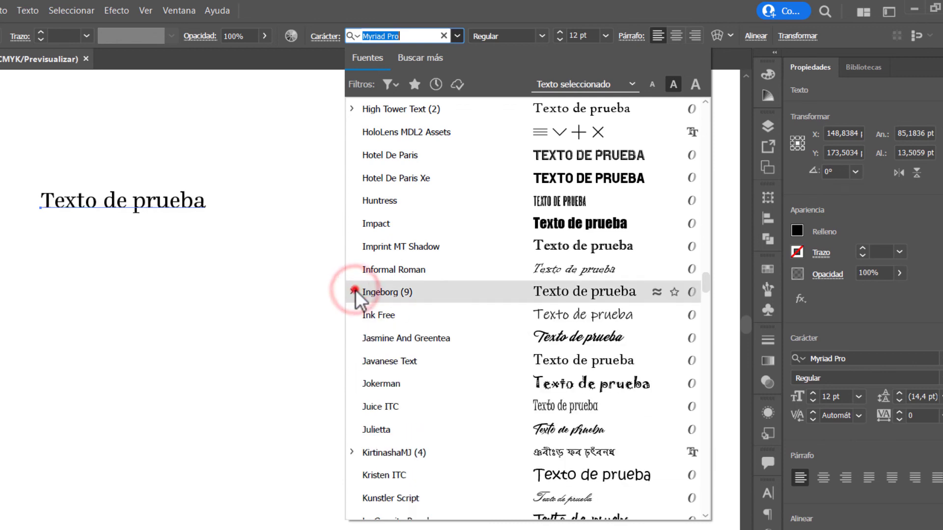
left_click(353, 293)
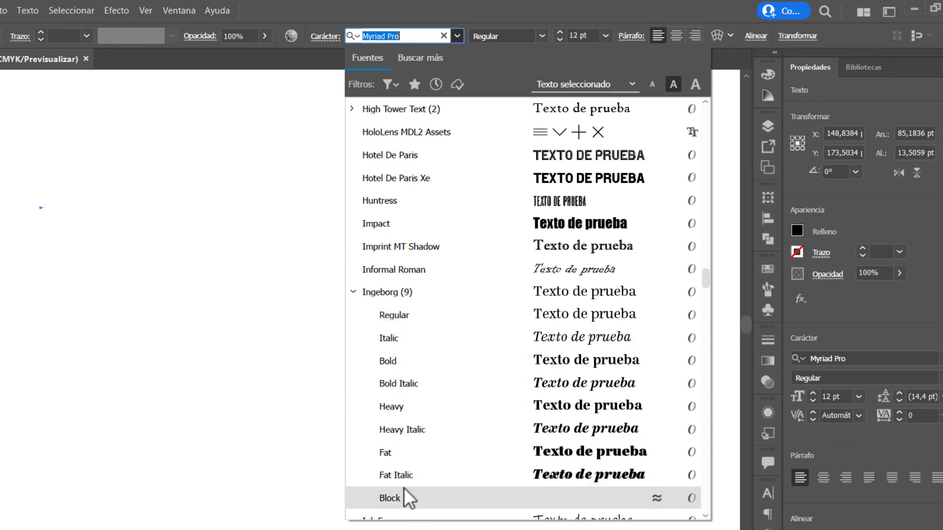
- Leave the font choice unapplied and close Illustrator without saving the test document
left_click(183, 209)
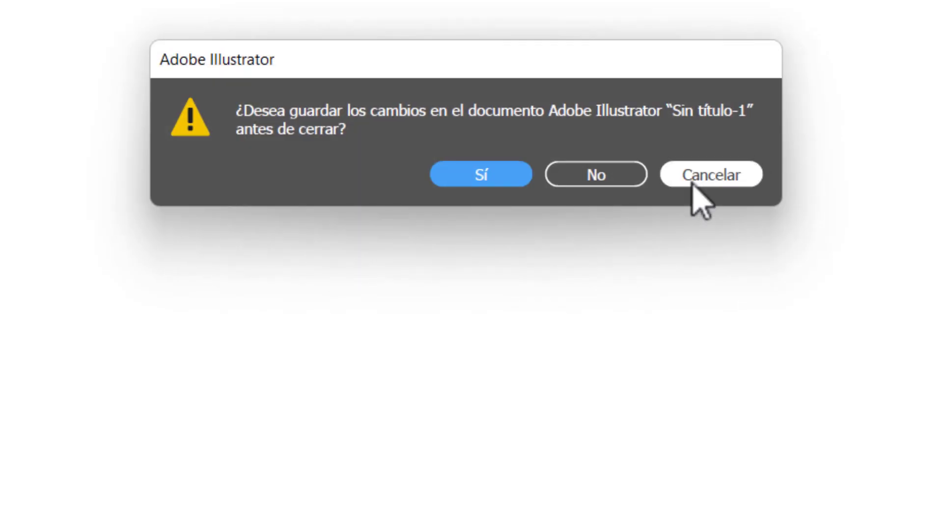
left_click(620, 178)
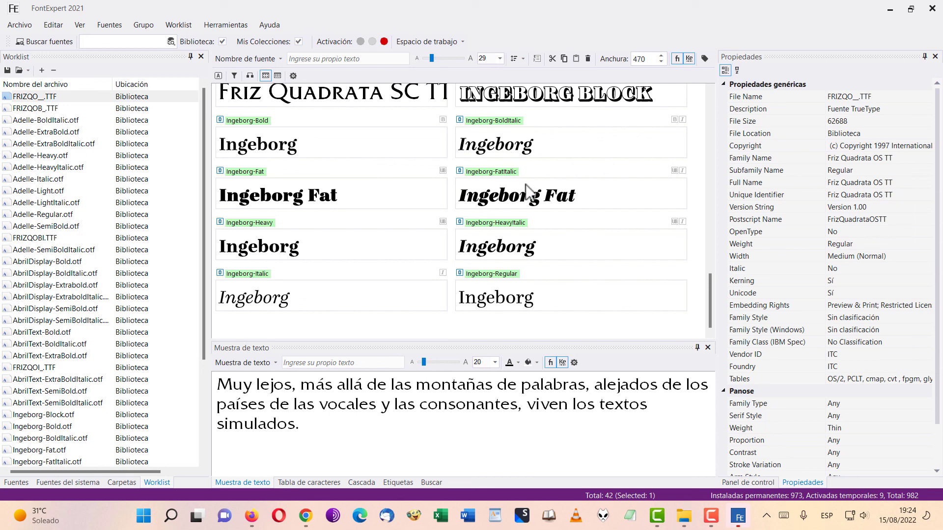
- In FontExpert, preview the Ingeborg-Block and Ingeborg-BoldItalic fonts of the worklist
scroll(593, 255, "up", 1)
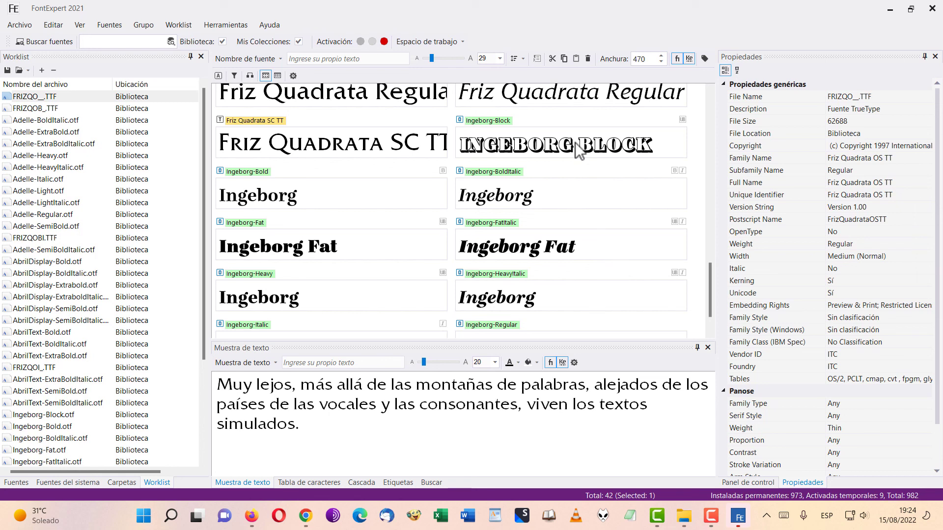
left_click(628, 155)
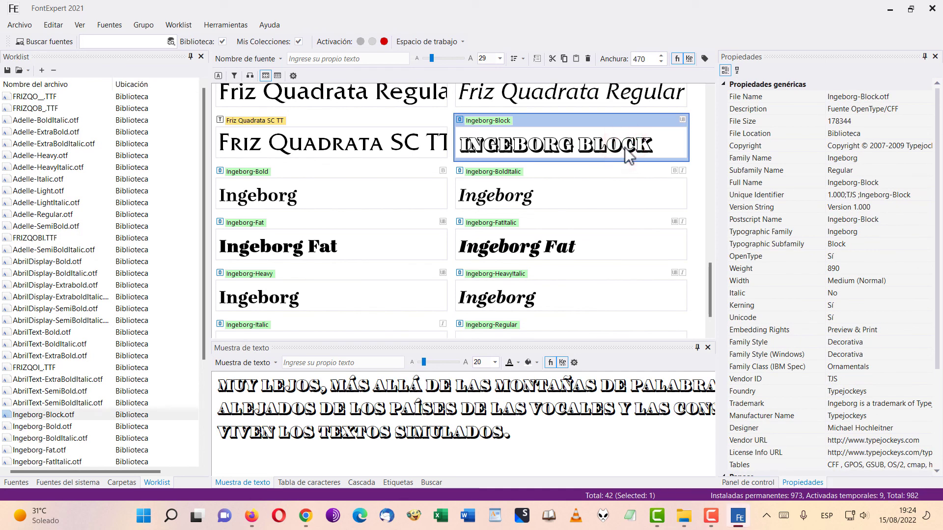
left_click(596, 180)
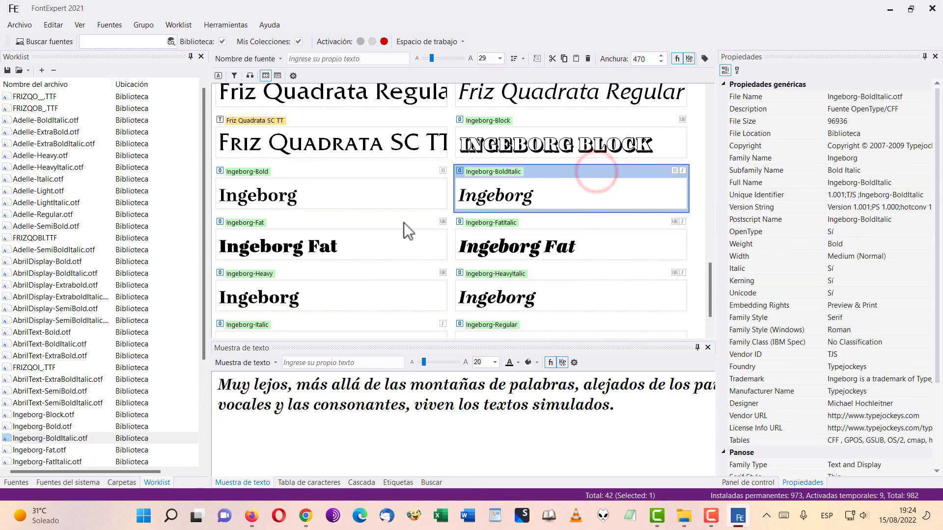
- Look through the worklist's remaining Ingeborg fonts and preview Friz Quadrata OS TT Italic and Ingeborg-Block
scroll(533, 304, "down", 1)
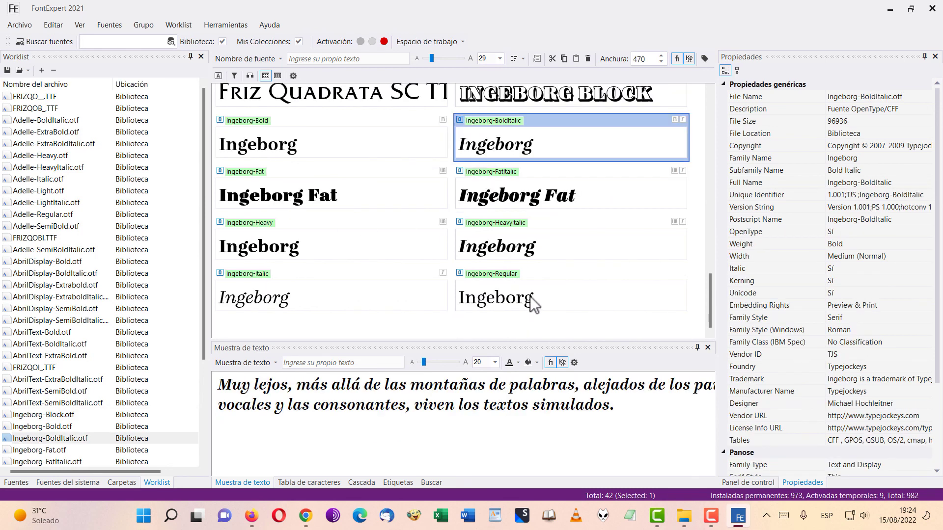
scroll(534, 301, "up", 3)
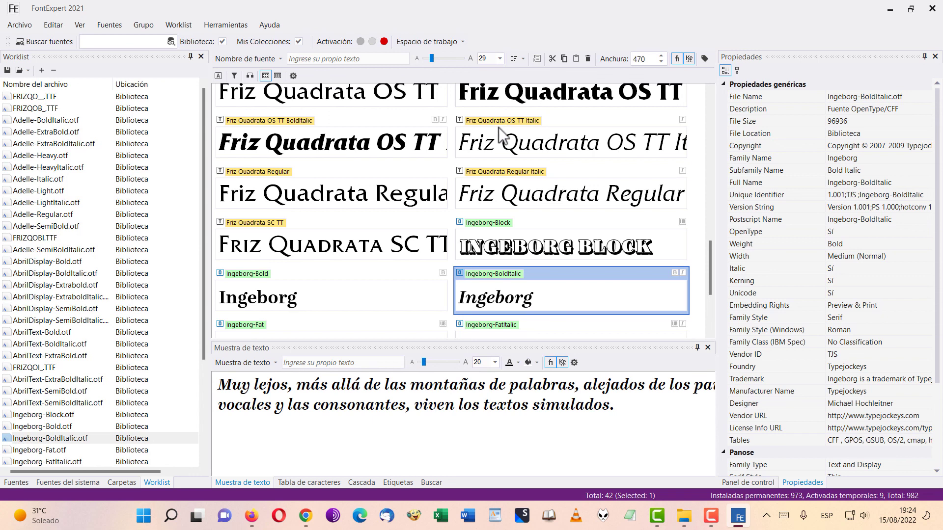
left_click(545, 142)
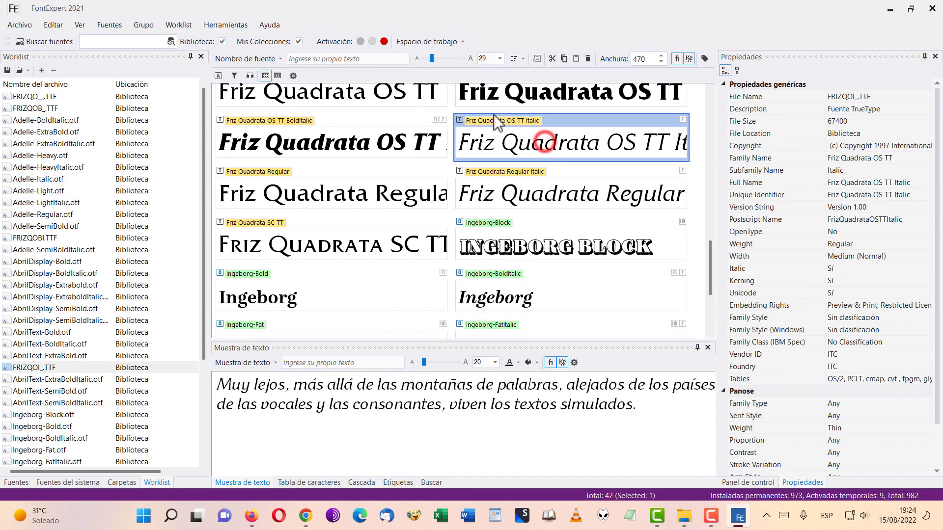
left_click(571, 239)
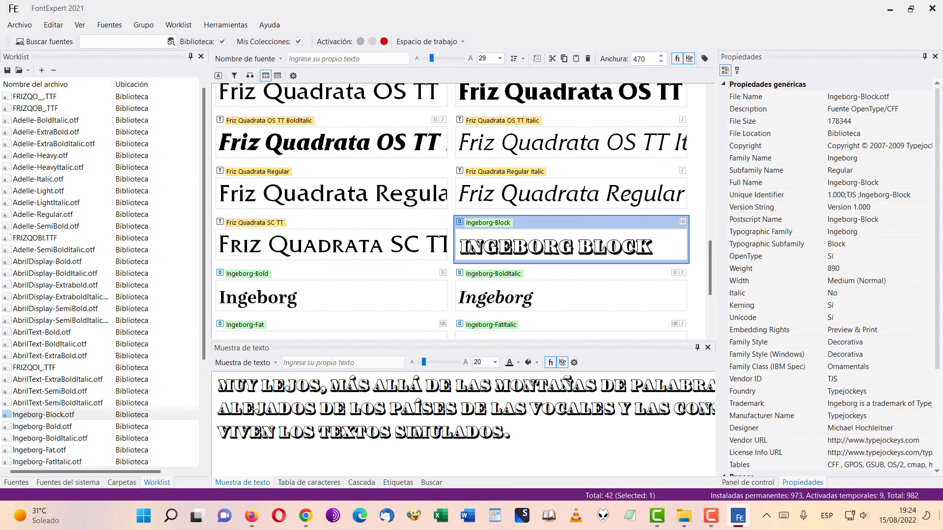
- Check the saved worklist file in the desktop folder PROYECTO PRESENTACION RESULTADOS, close the folder and return to FontExpert
key("super+d")
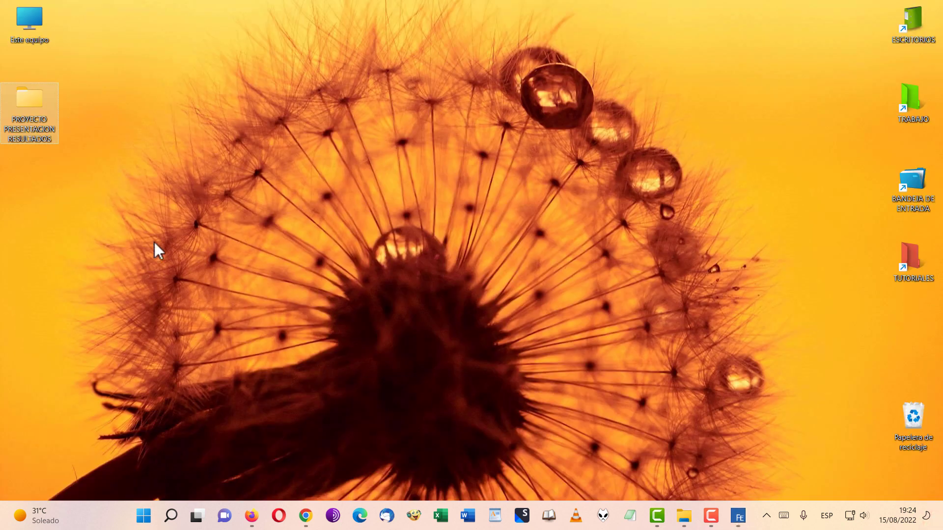
double_click(25, 96)
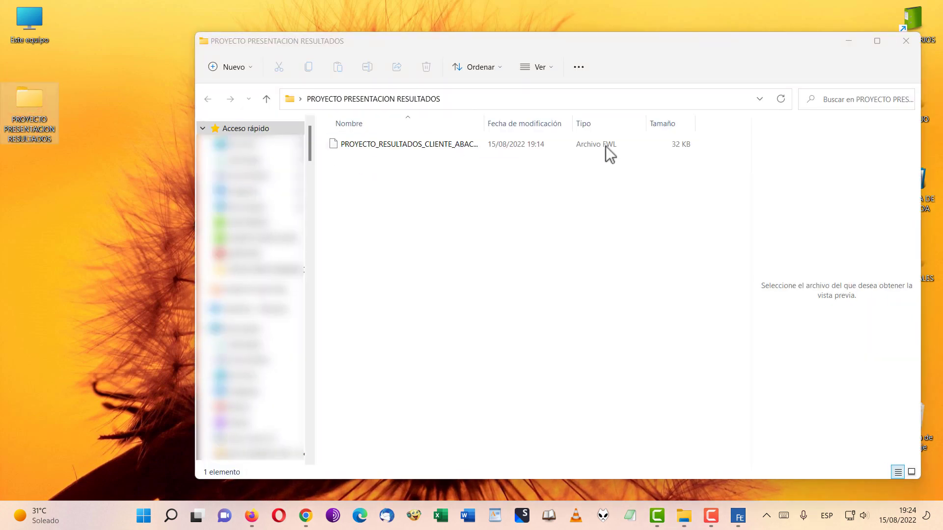
left_click(908, 40)
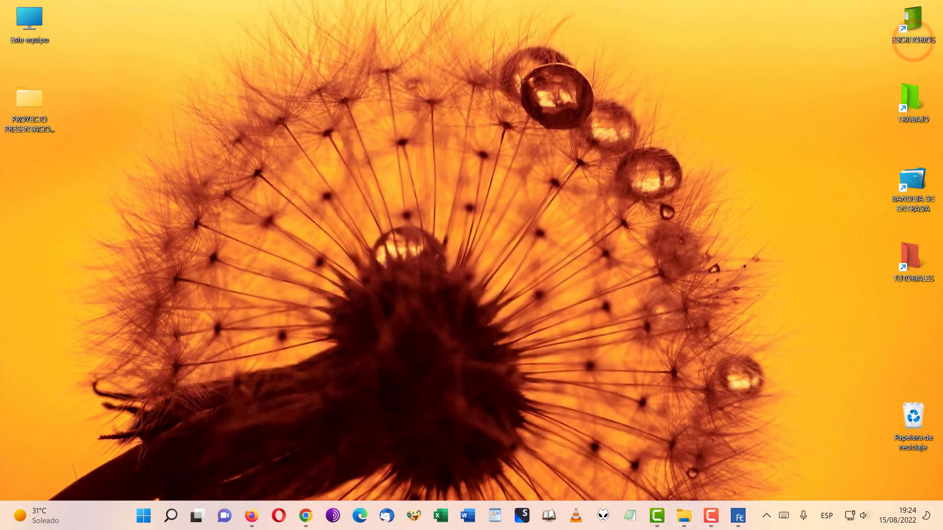
left_click(739, 516)
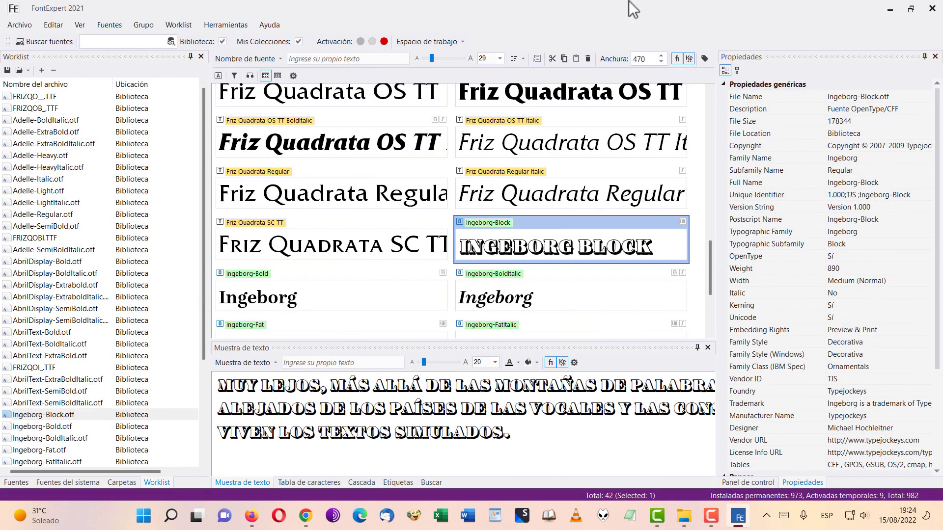
- Close FontExpert and relaunch FontExpert 2021 from the pinned applications
left_click(932, 9)
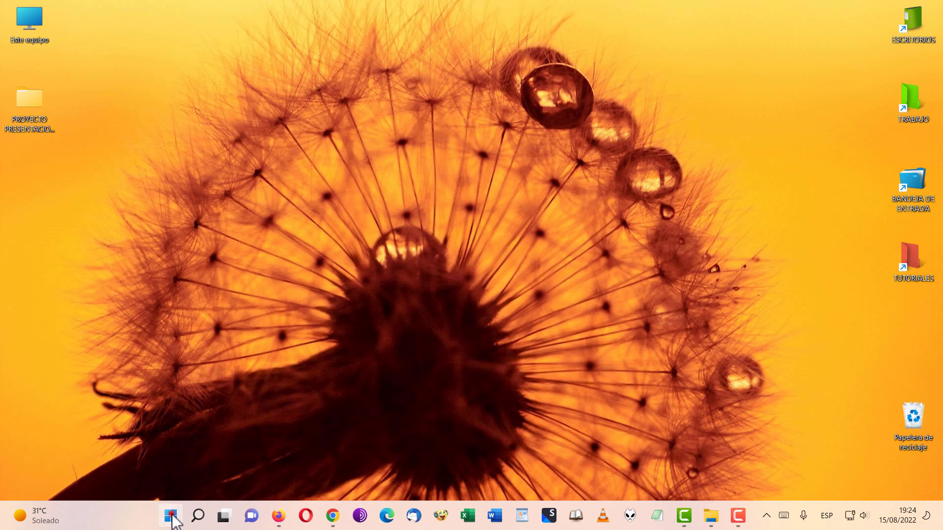
left_click(171, 514)
scroll(503, 169, "down", 5)
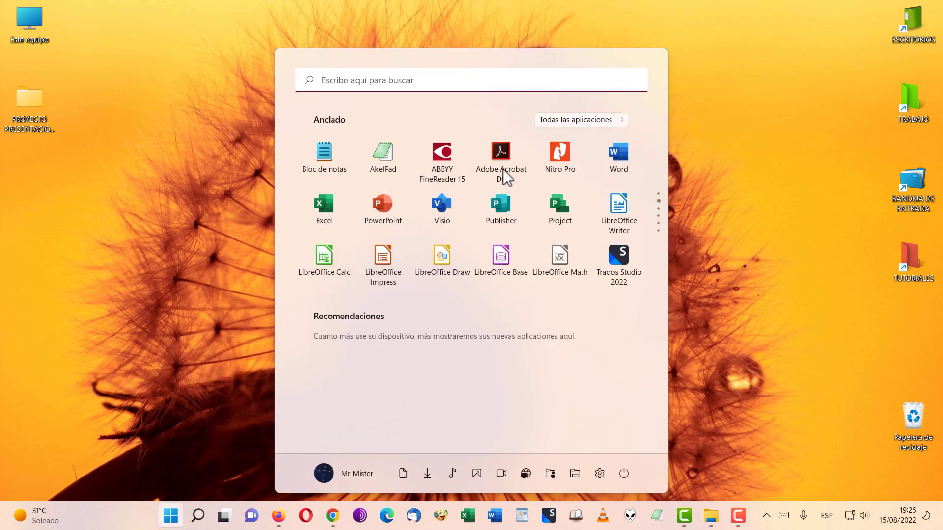
scroll(497, 166, "up", 2)
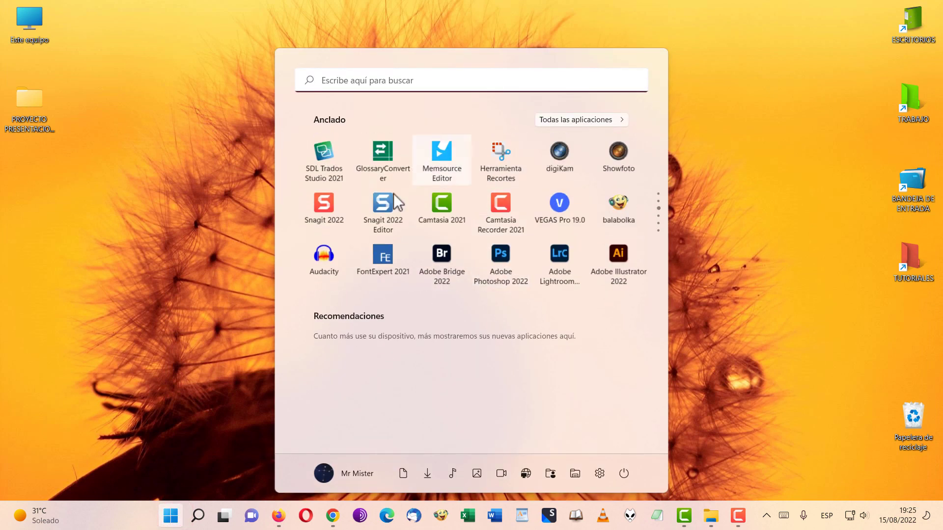
left_click(387, 261)
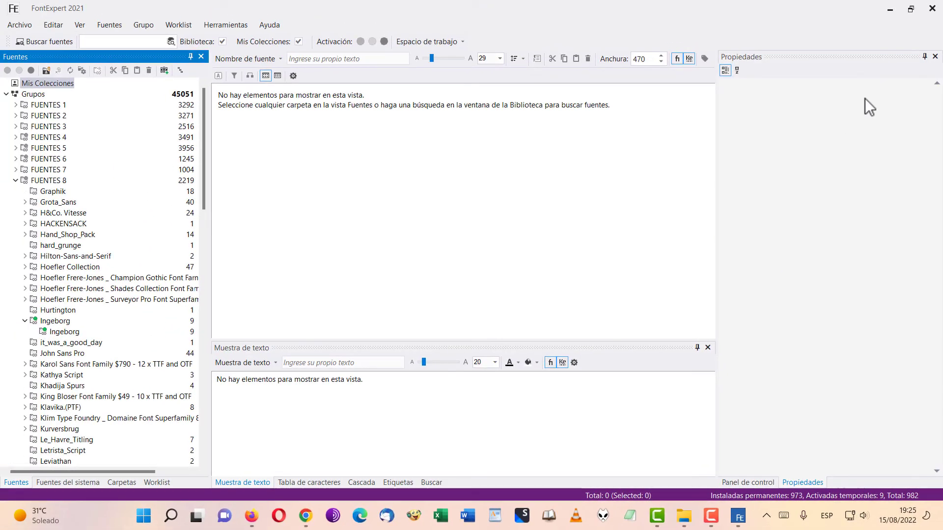
- Close FontExpert and view the Windows power options without choosing any of them
left_click(932, 8)
left_click(167, 514)
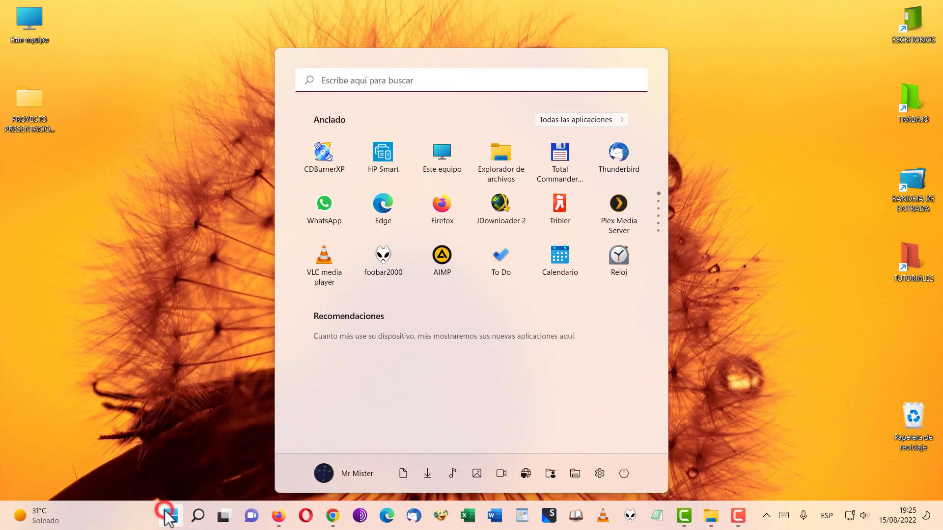
left_click(624, 474)
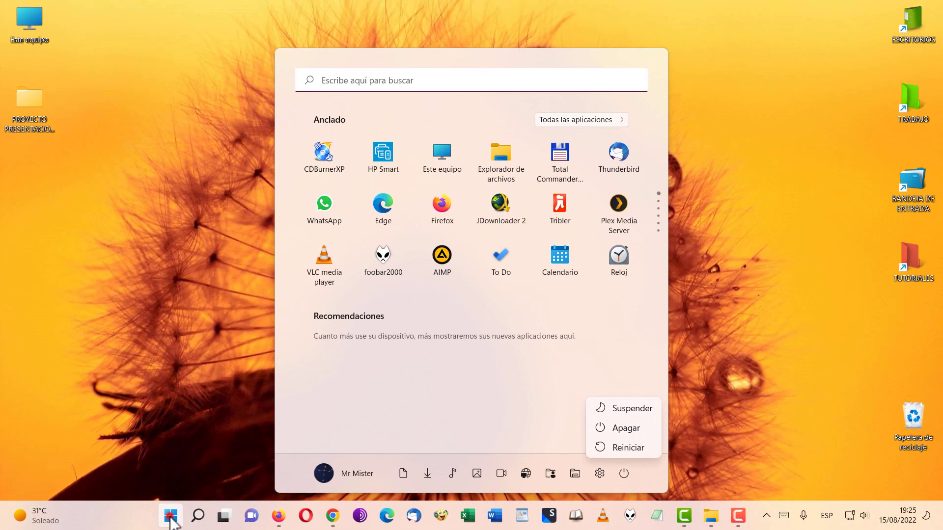
left_click(170, 515)
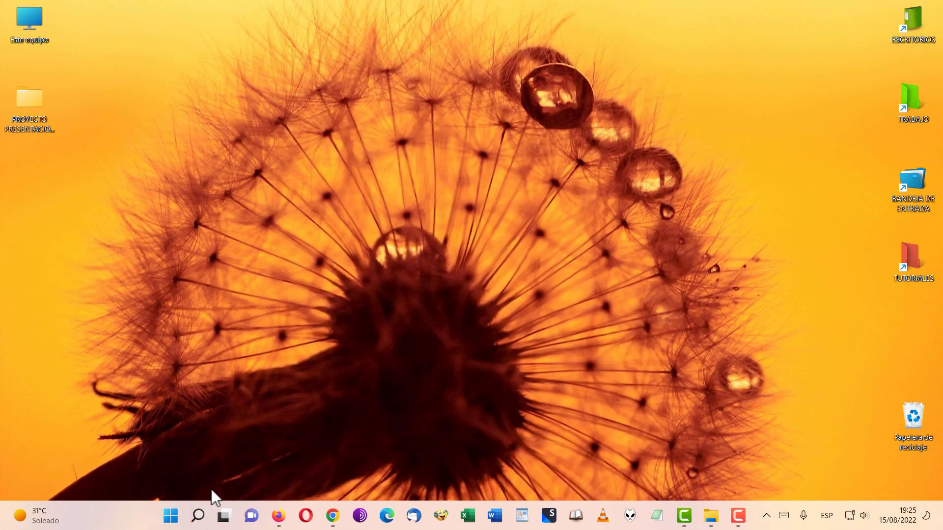